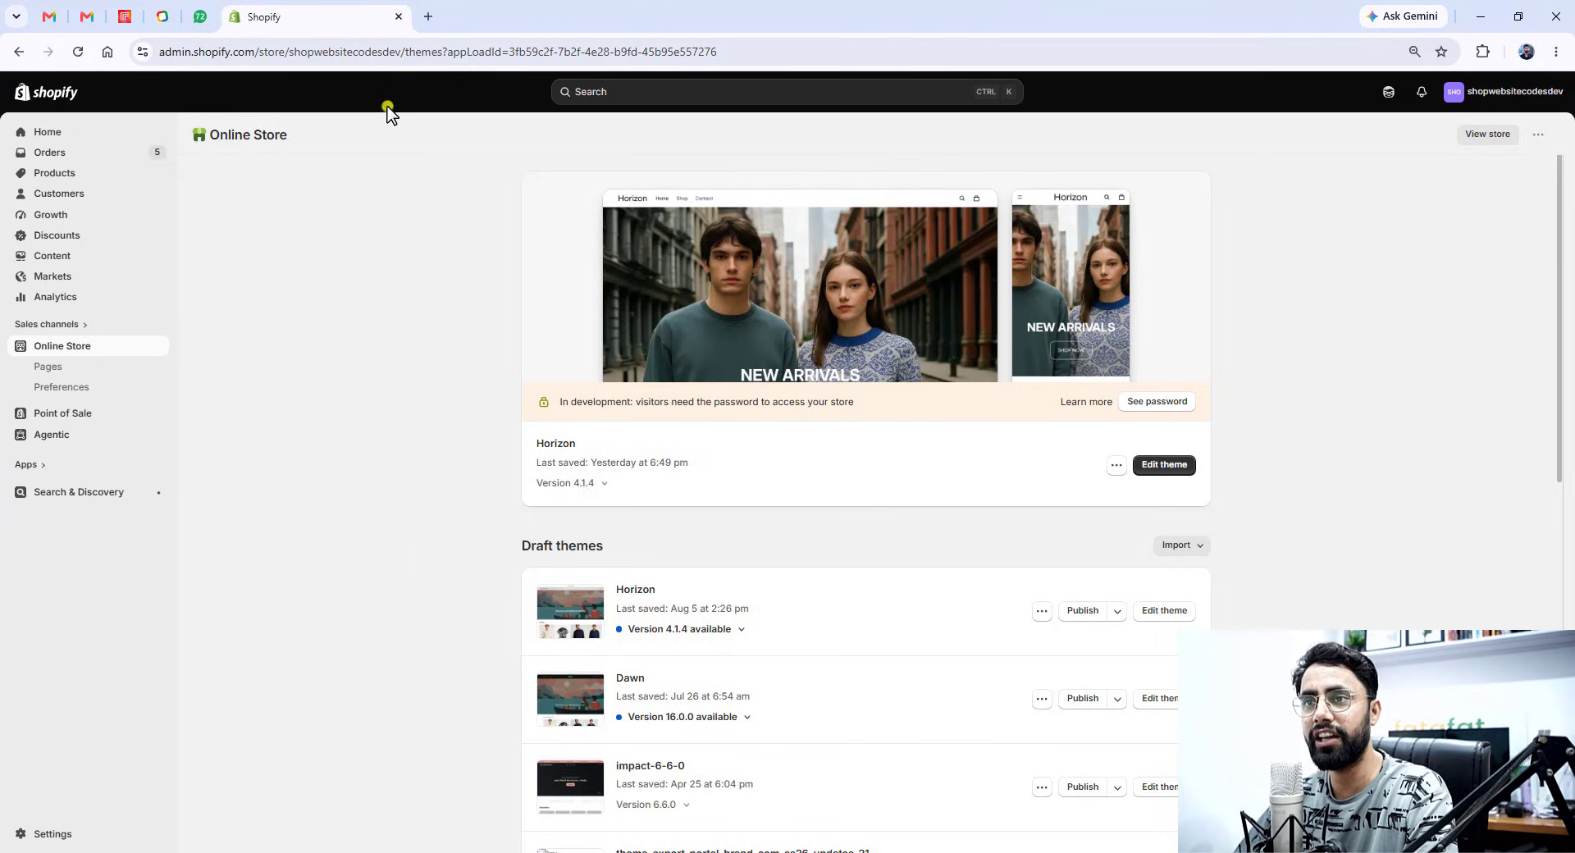
- Search Google for "shopify store" in a new browser tab
{"action": "left_click", "coordinate": [427, 17]}
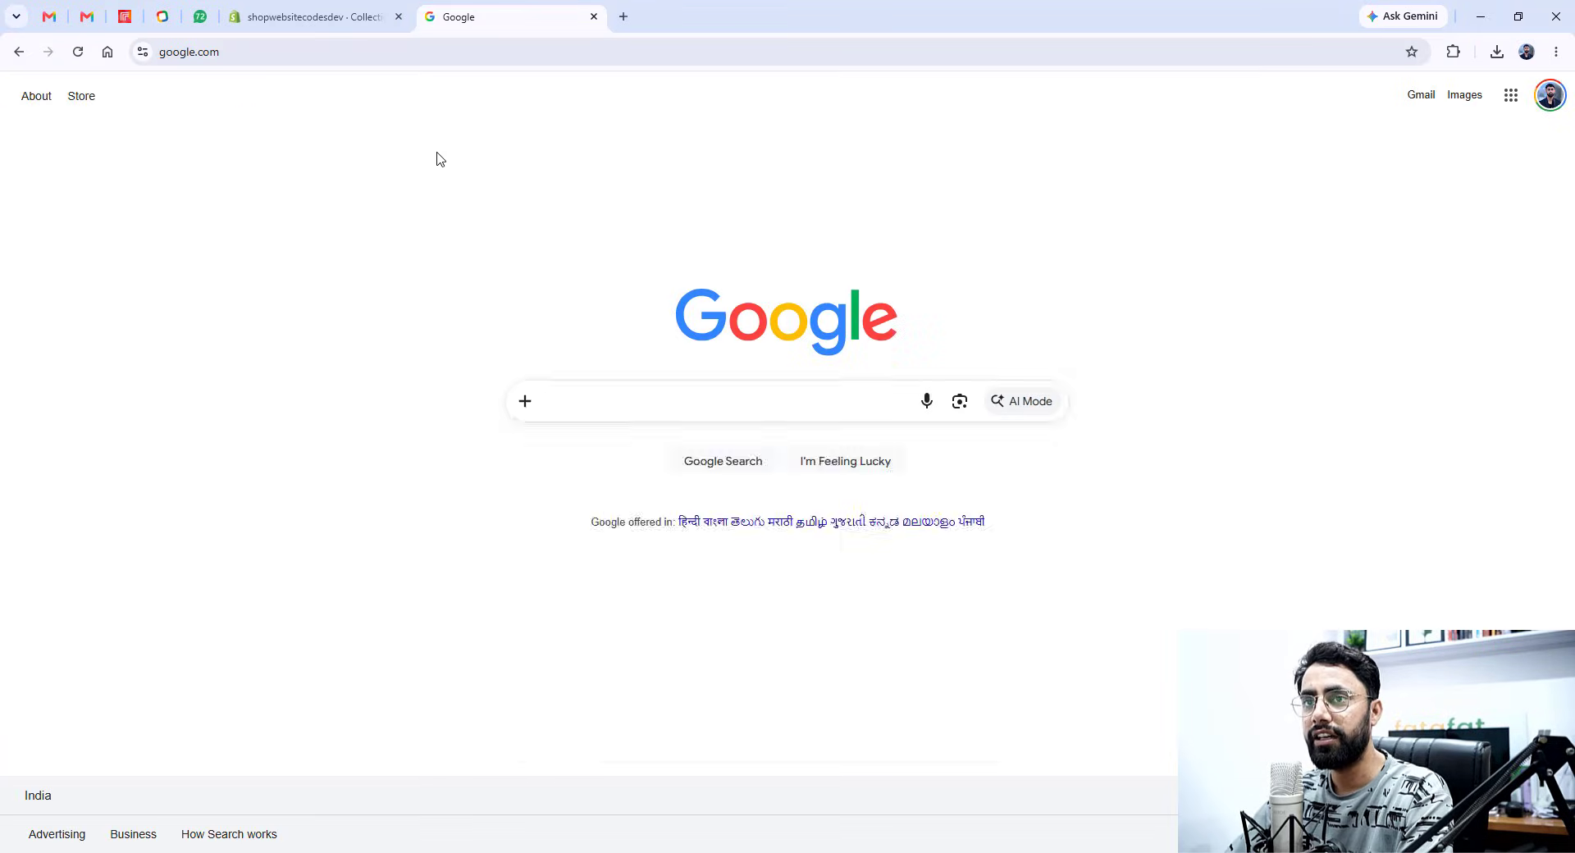
{"action": "left_click", "coordinate": [352, 231]}
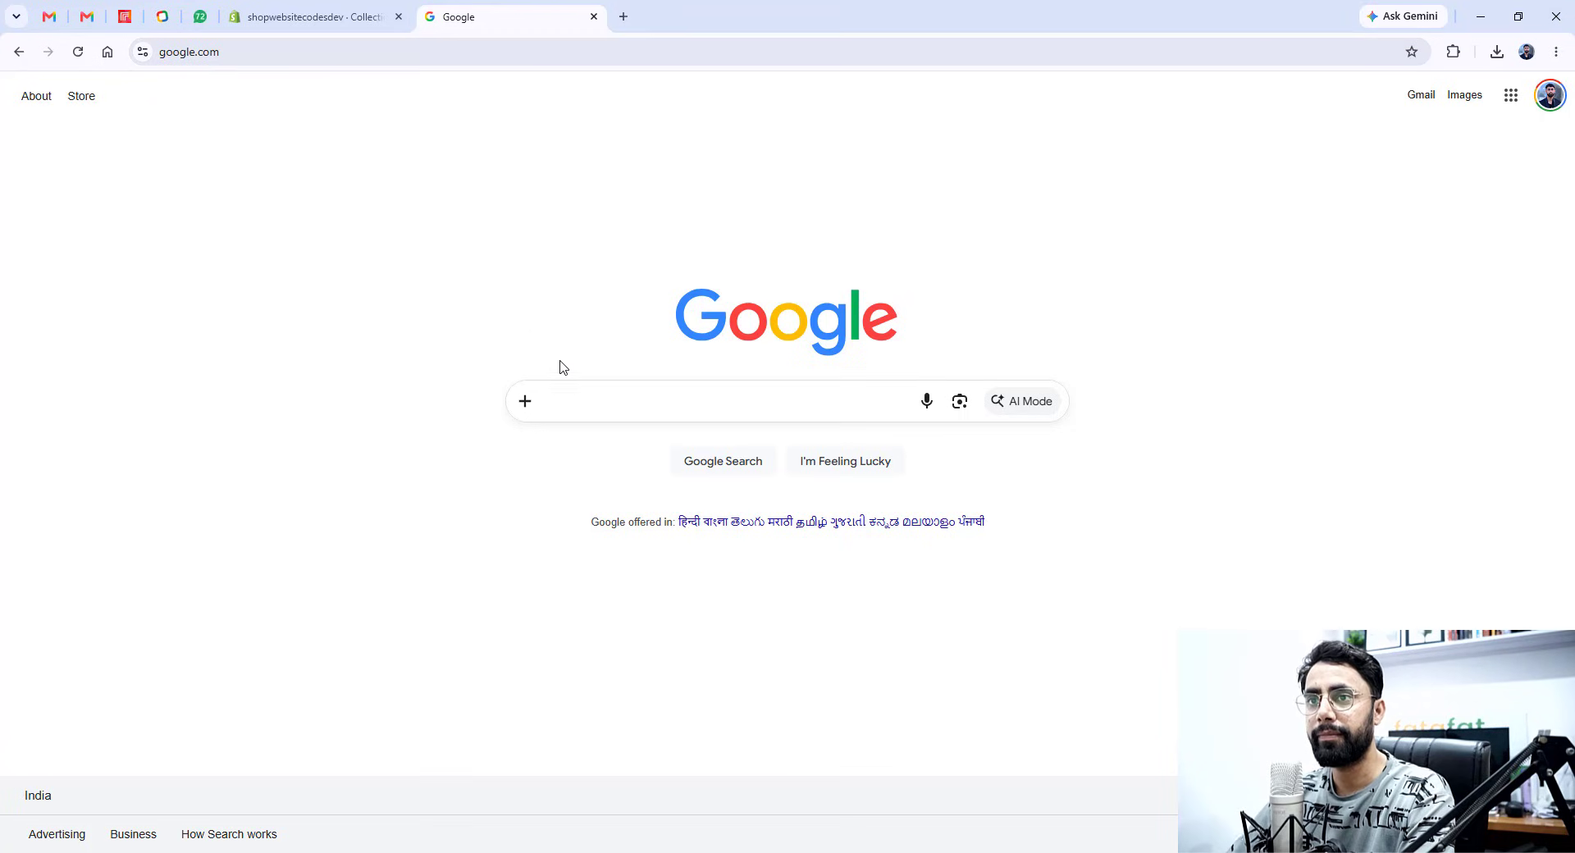
{"action": "left_click", "coordinate": [623, 393]}
{"action": "type", "text": "shopi"}
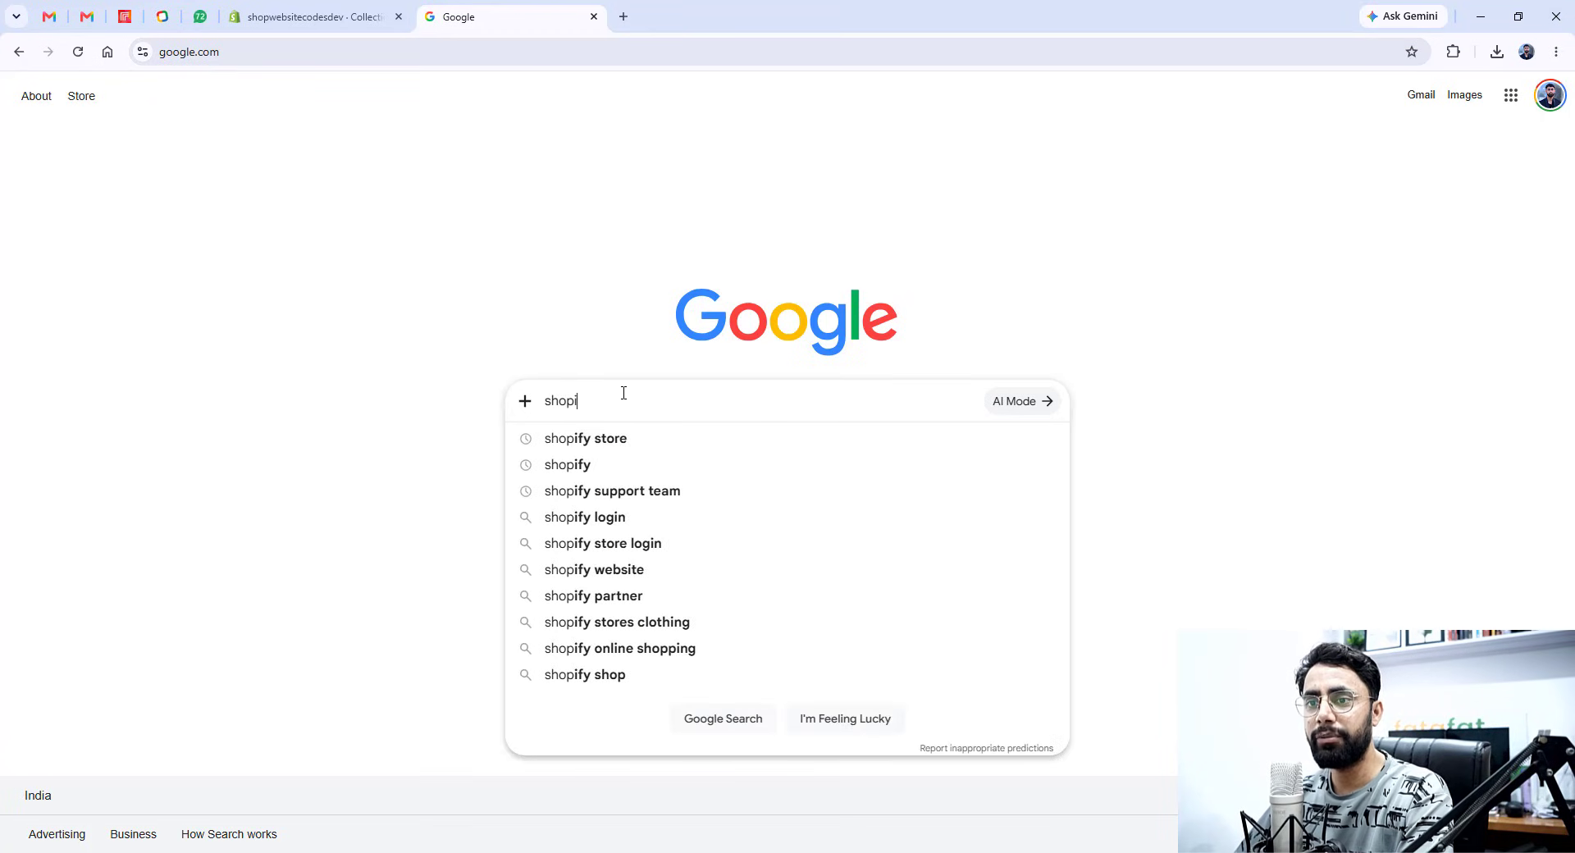
{"action": "type", "text": "fy store"}
{"action": "key", "text": "Return"}
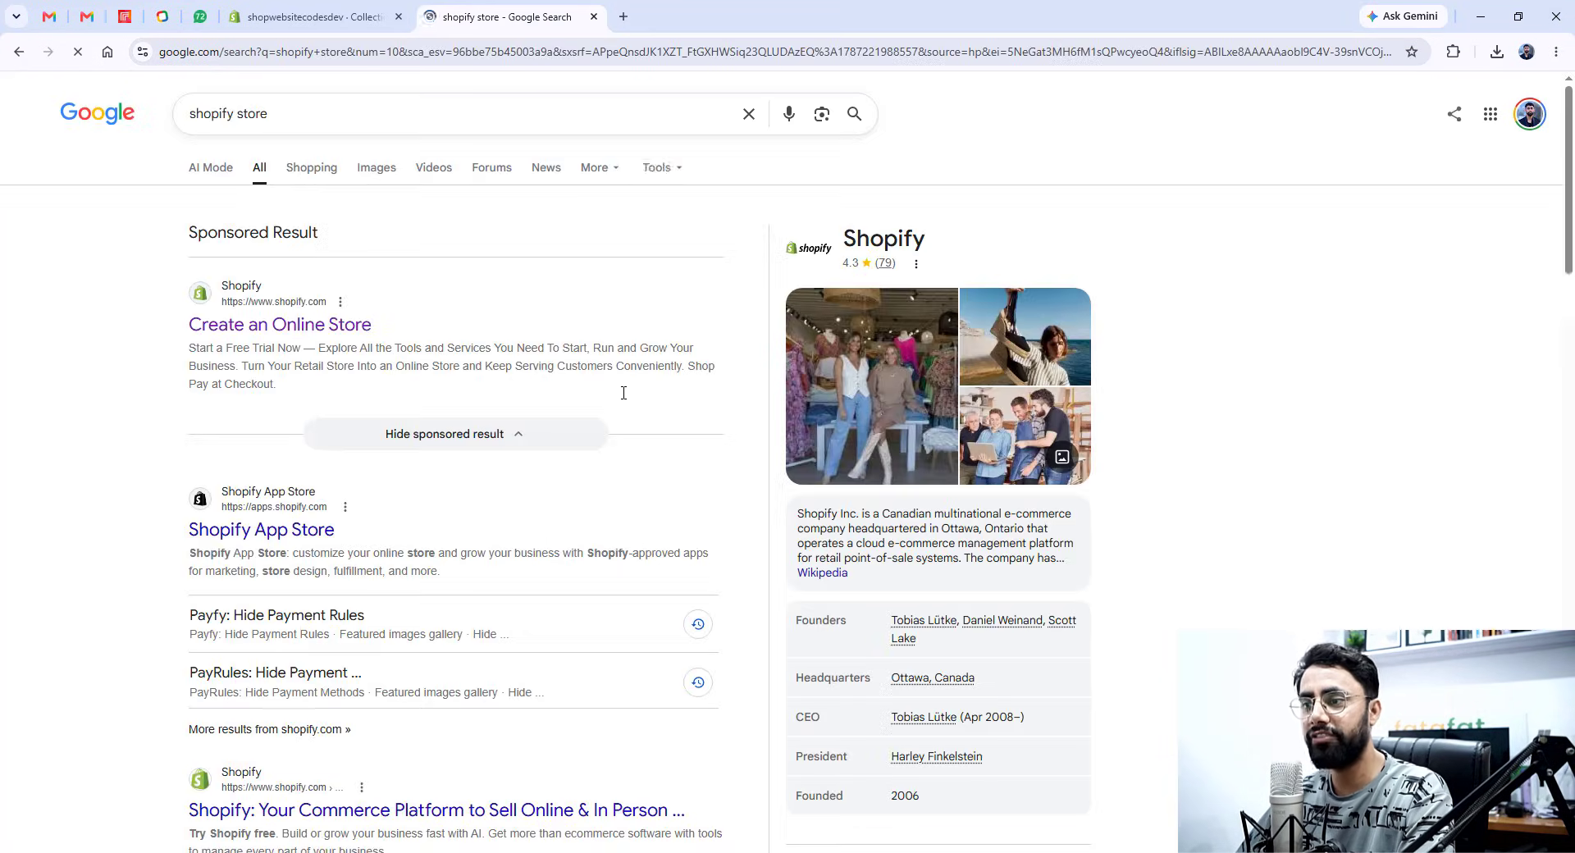
- Open Shopify's sponsored Create an Online Store result and examine the introductory pricing offer
{"action": "left_click", "coordinate": [307, 328]}
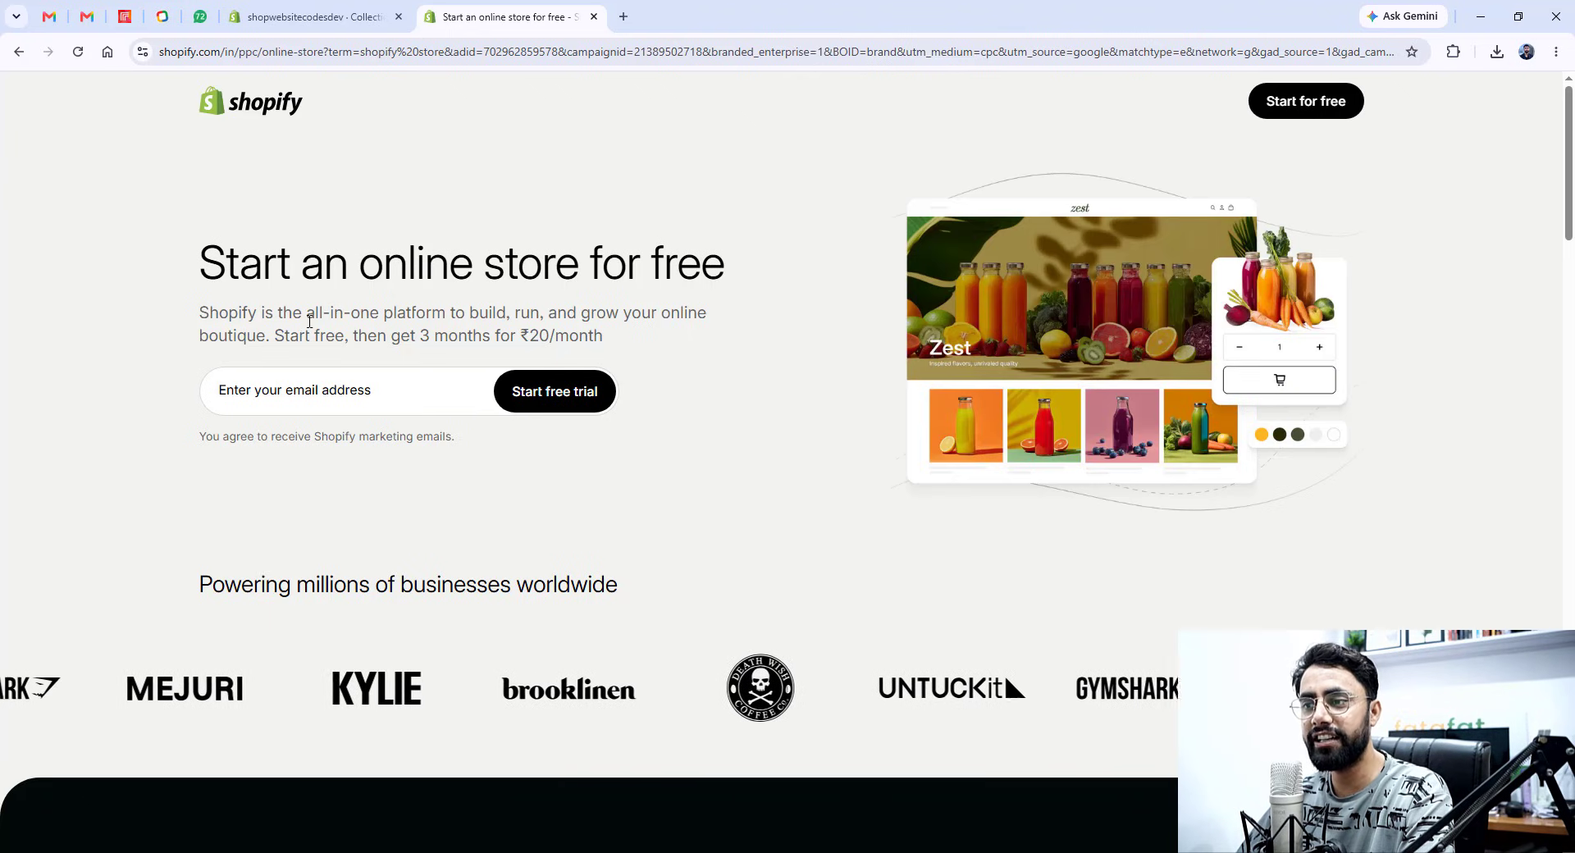
{"action": "left_click_drag", "start_coordinate": [420, 336], "coordinate": [607, 341]}
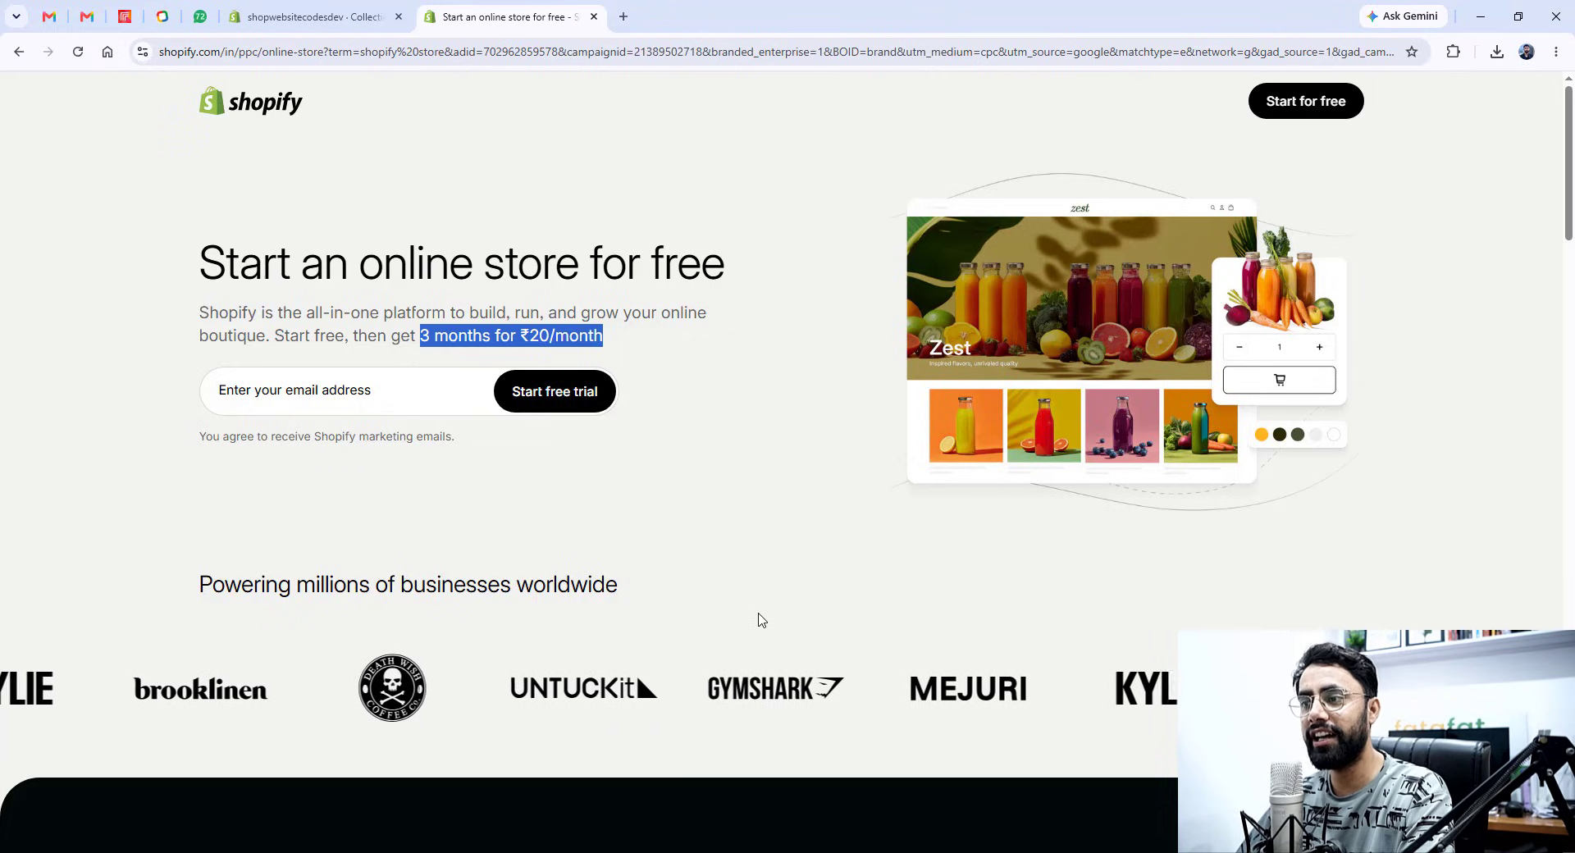
{"action": "left_click", "coordinate": [566, 852]}
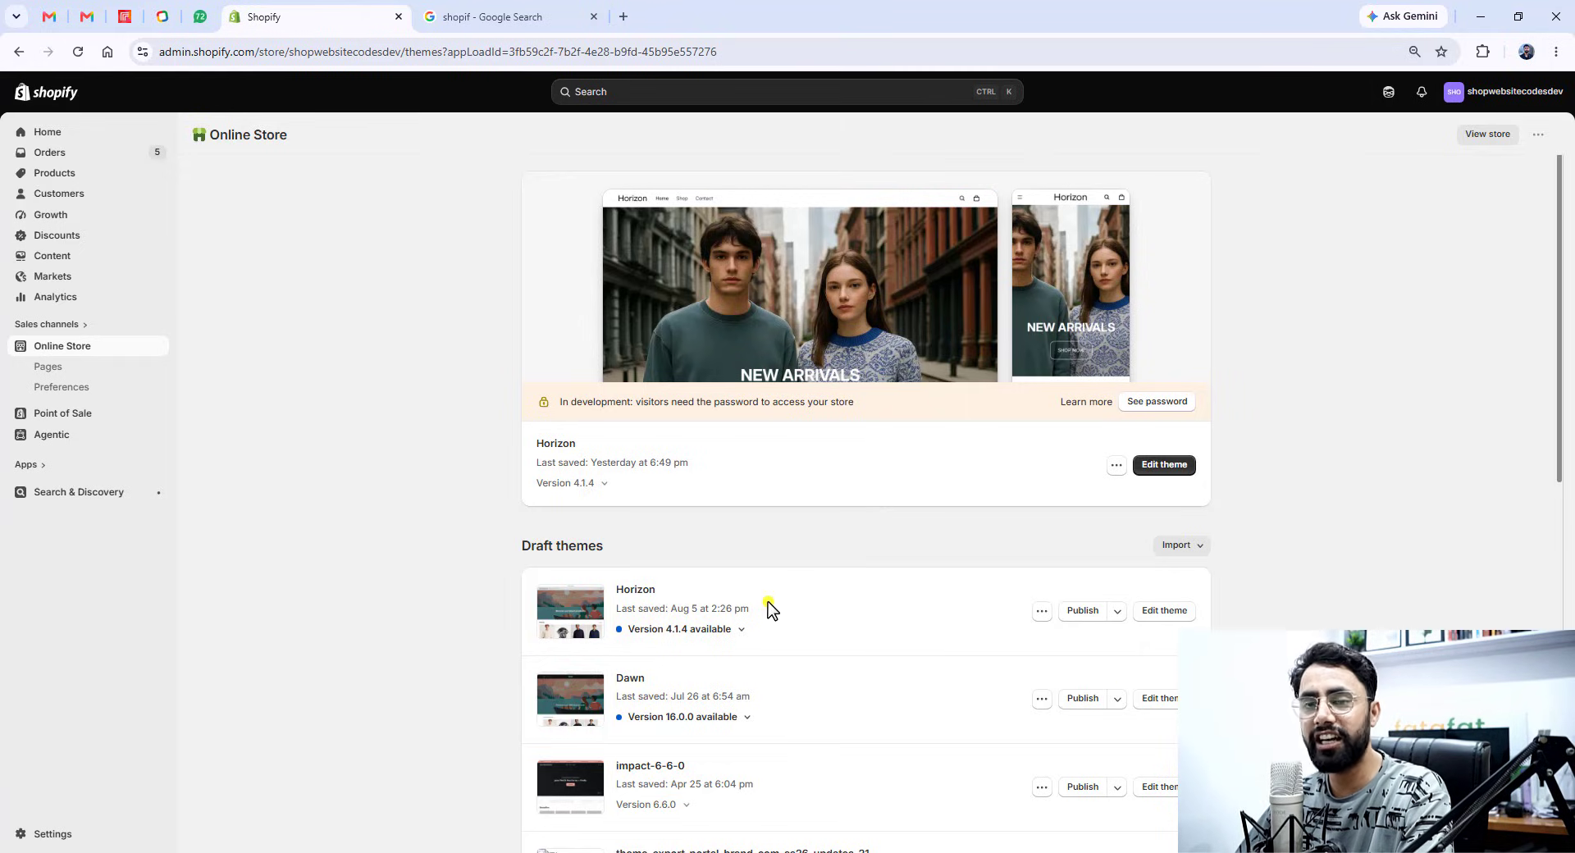
- View the published Horizon theme's storefront, look through its home page, and close the extra tabs
{"action": "left_click", "coordinate": [1116, 465]}
{"action": "left_click", "coordinate": [1062, 498]}
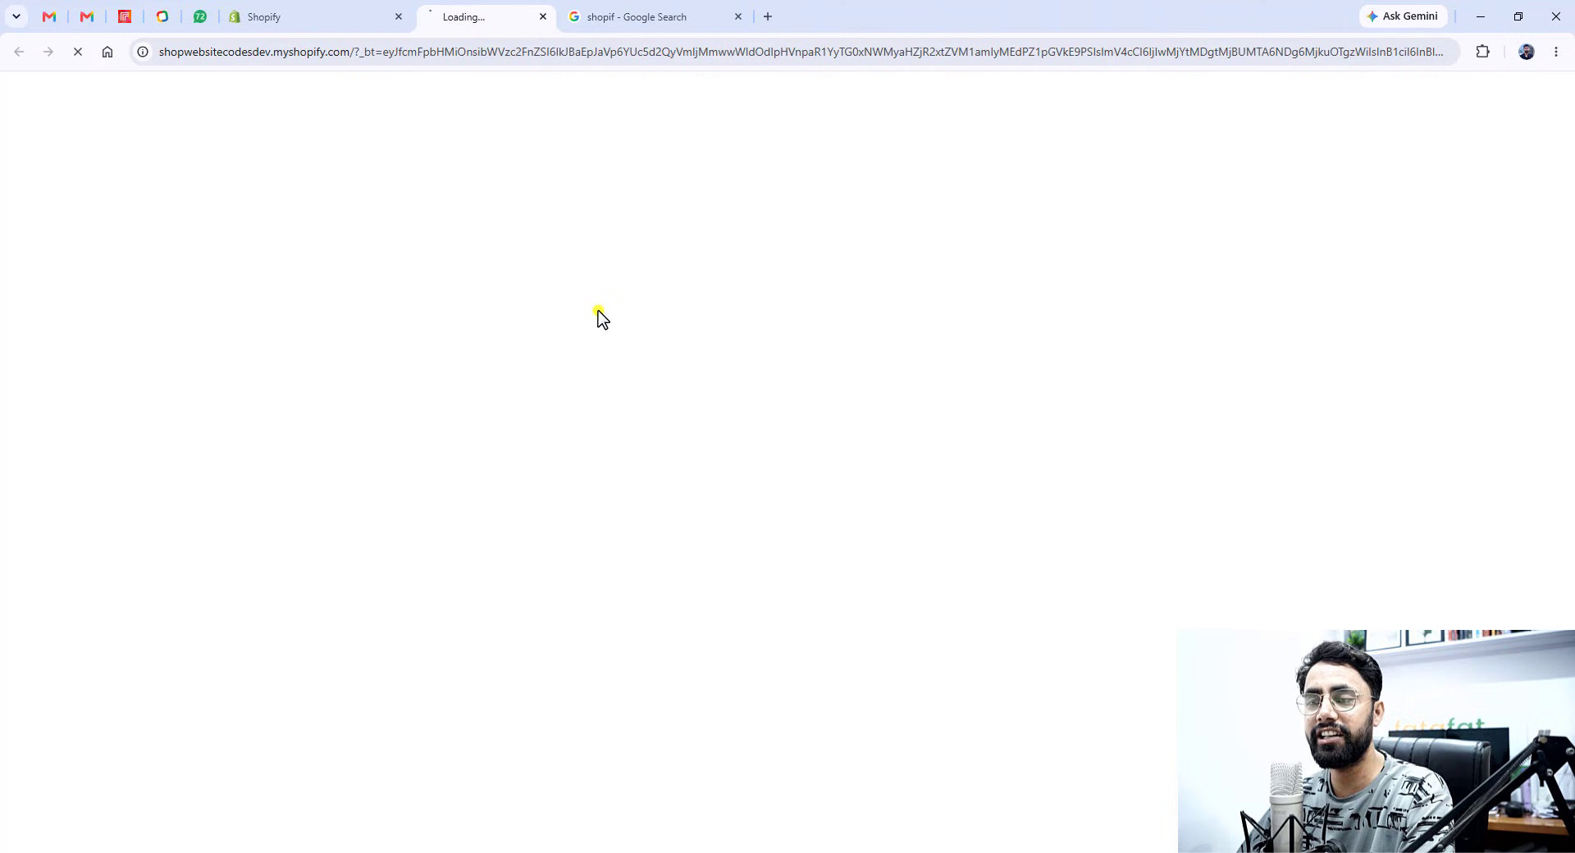
{"action": "middle_click", "coordinate": [688, 20]}
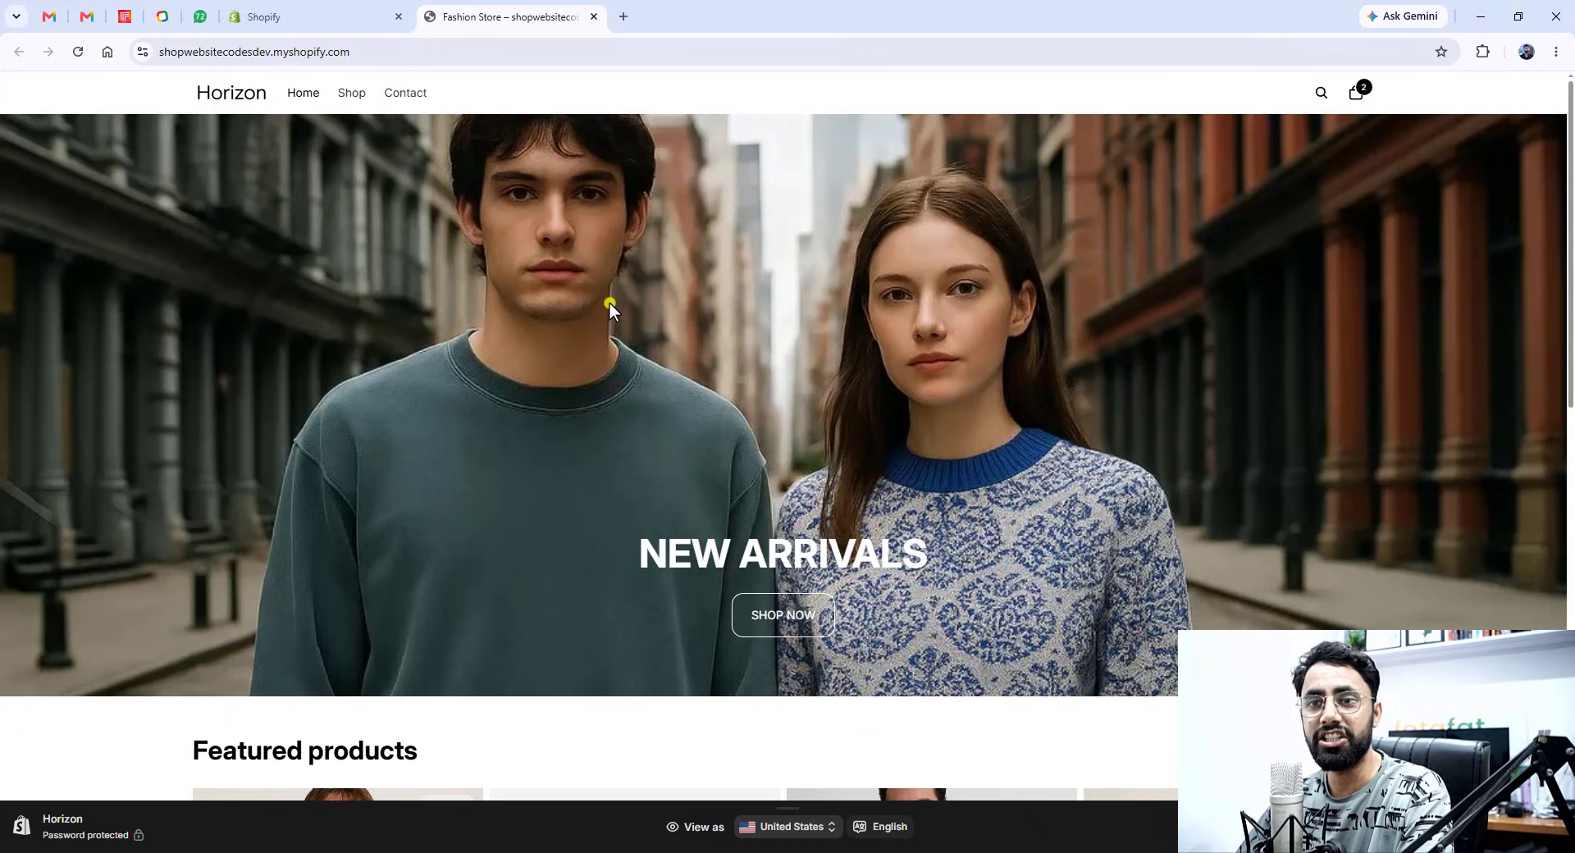
{"action": "scroll", "coordinate": [609, 308], "scroll_direction": "down", "scroll_amount": 10}
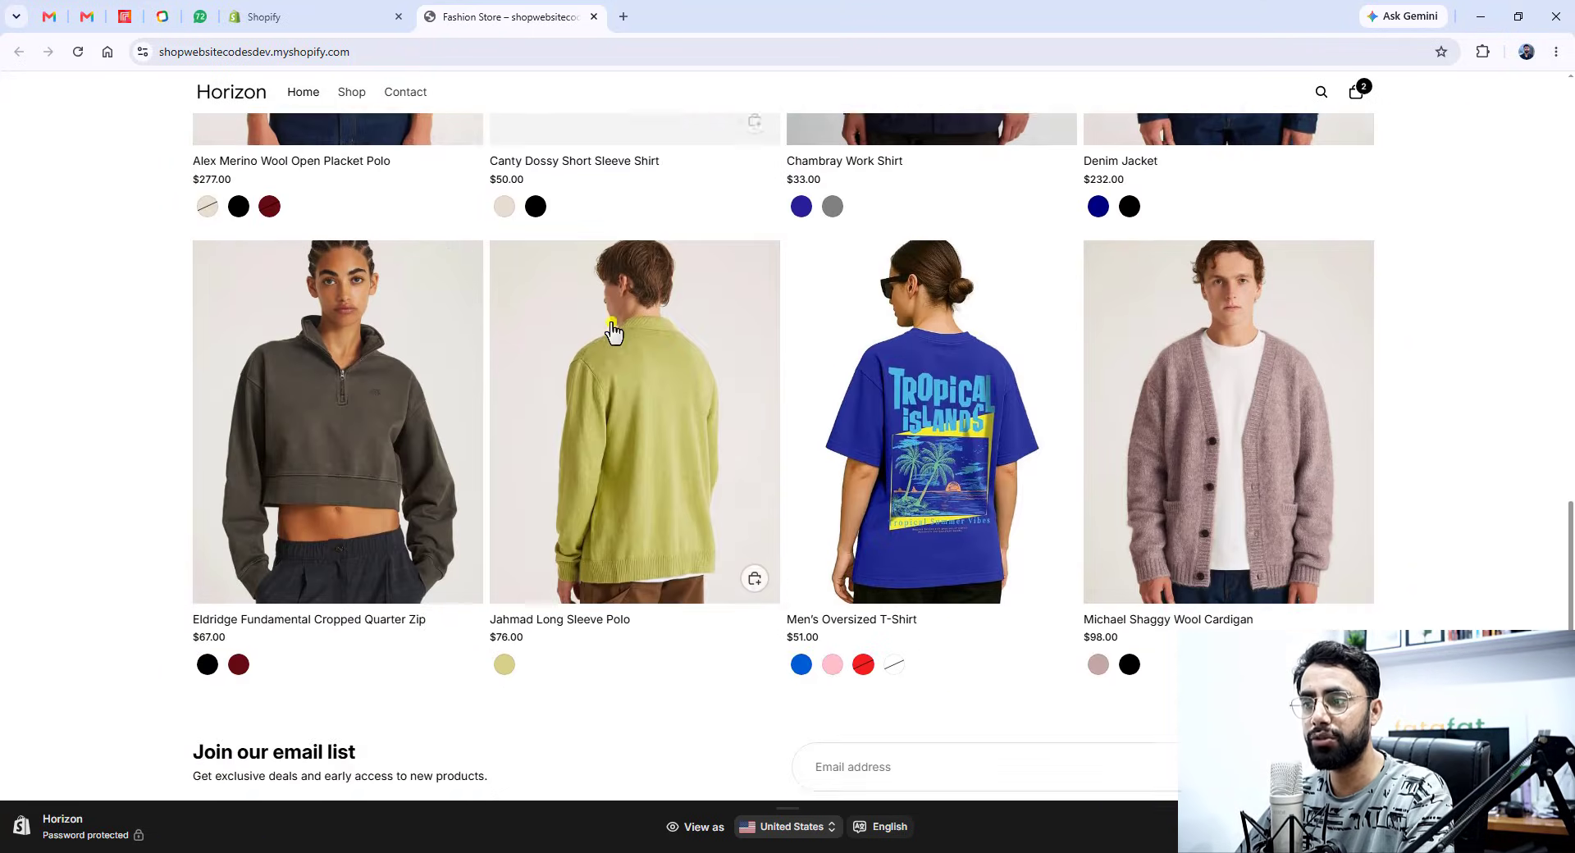
{"action": "scroll", "coordinate": [429, 151], "scroll_direction": "up", "scroll_amount": 10}
{"action": "middle_click", "coordinate": [502, 19]}
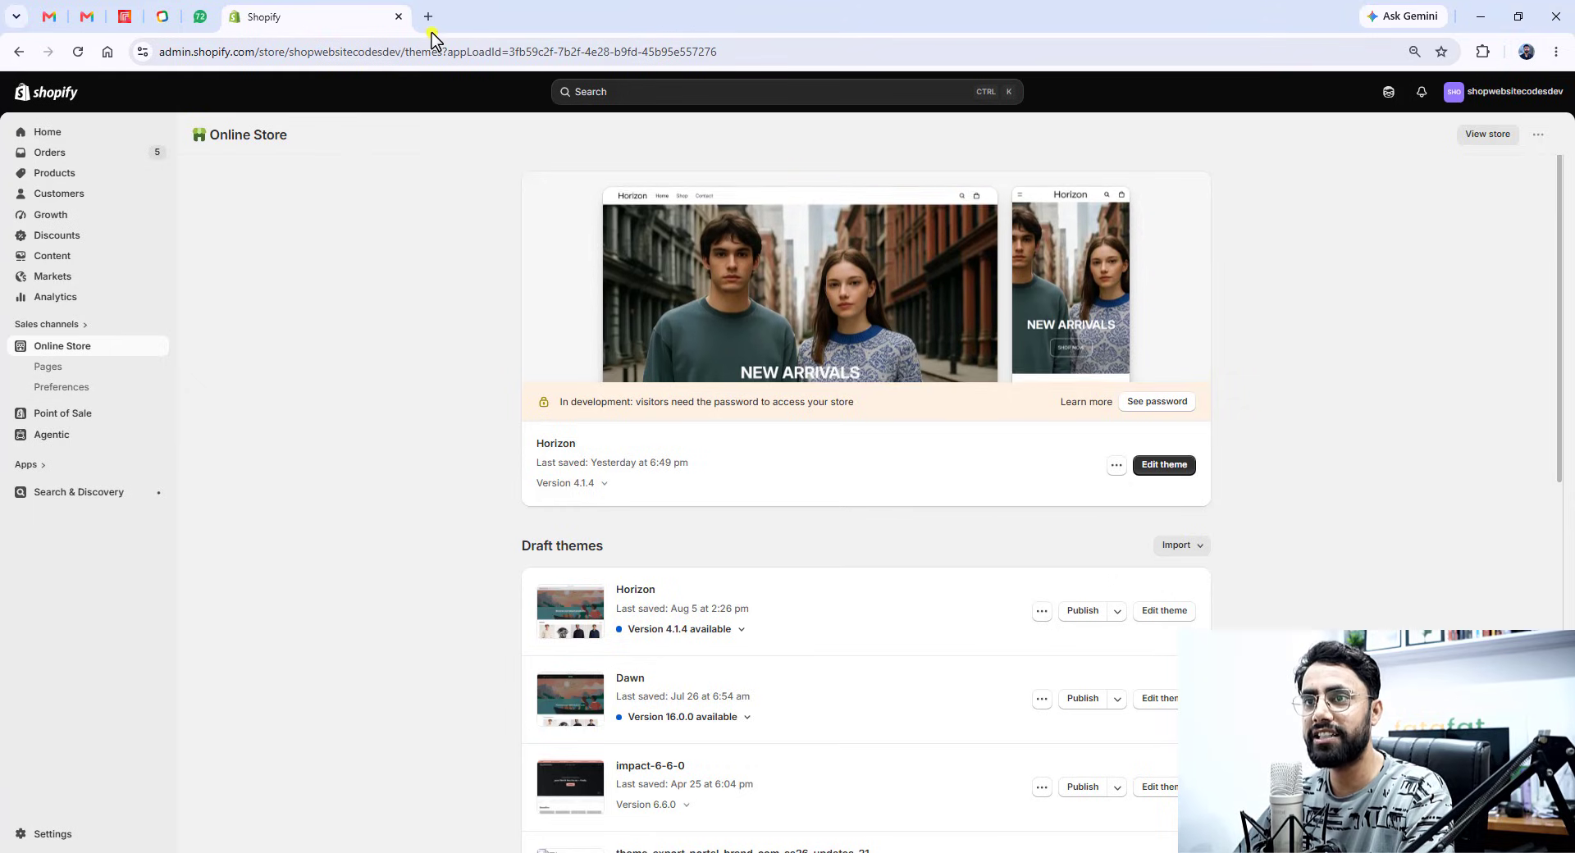
- Visit the Theme Store, look through the themes filtered by the Free price, and clear that filter
{"action": "scroll", "coordinate": [383, 524], "scroll_direction": "down", "scroll_amount": 9}
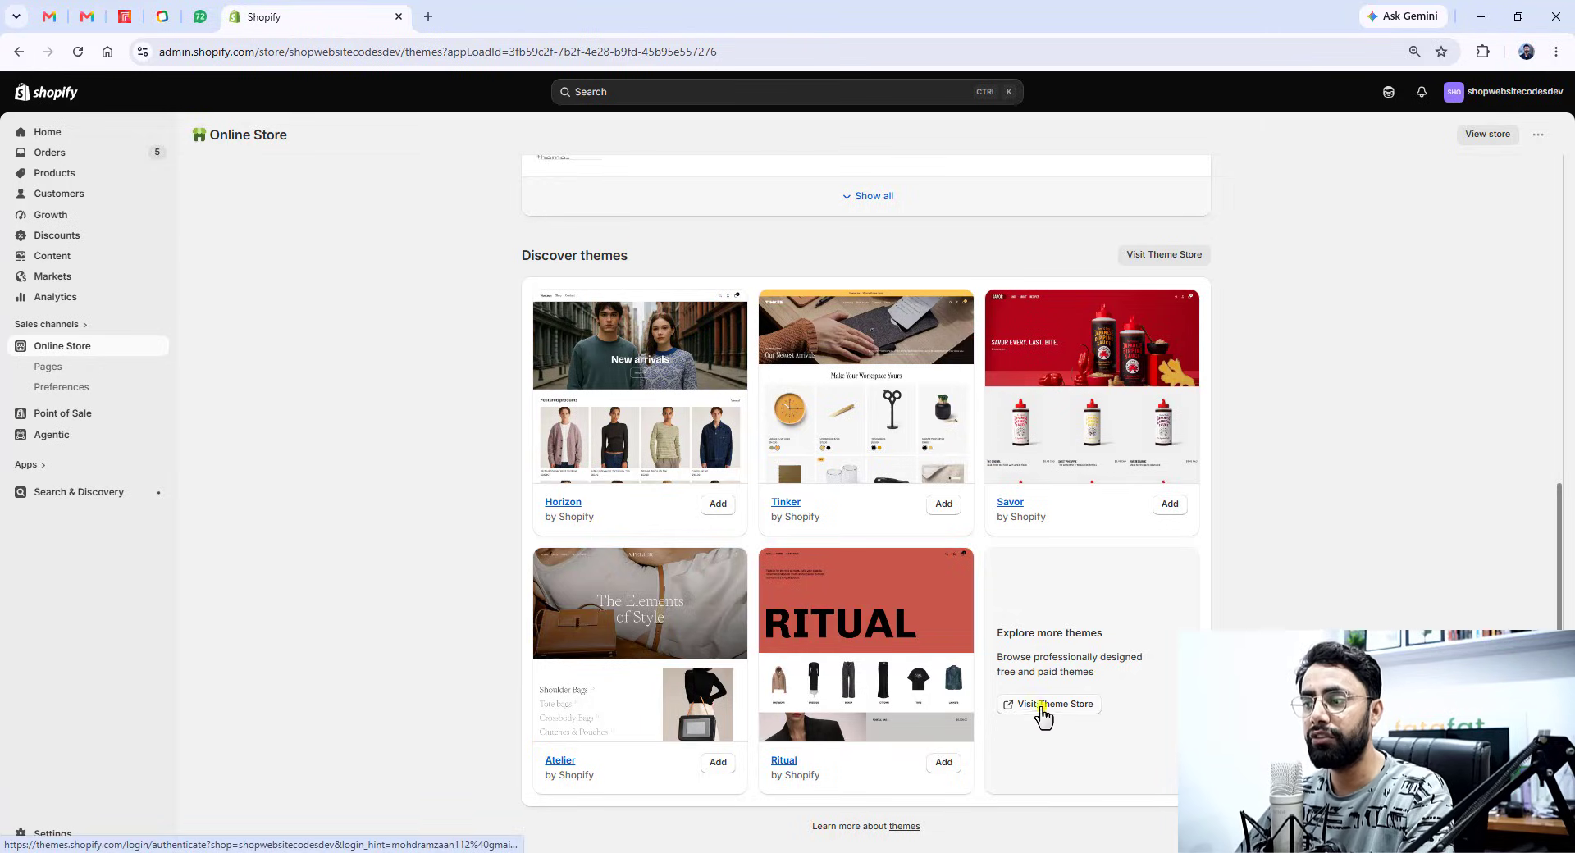
{"action": "left_click", "coordinate": [1045, 707]}
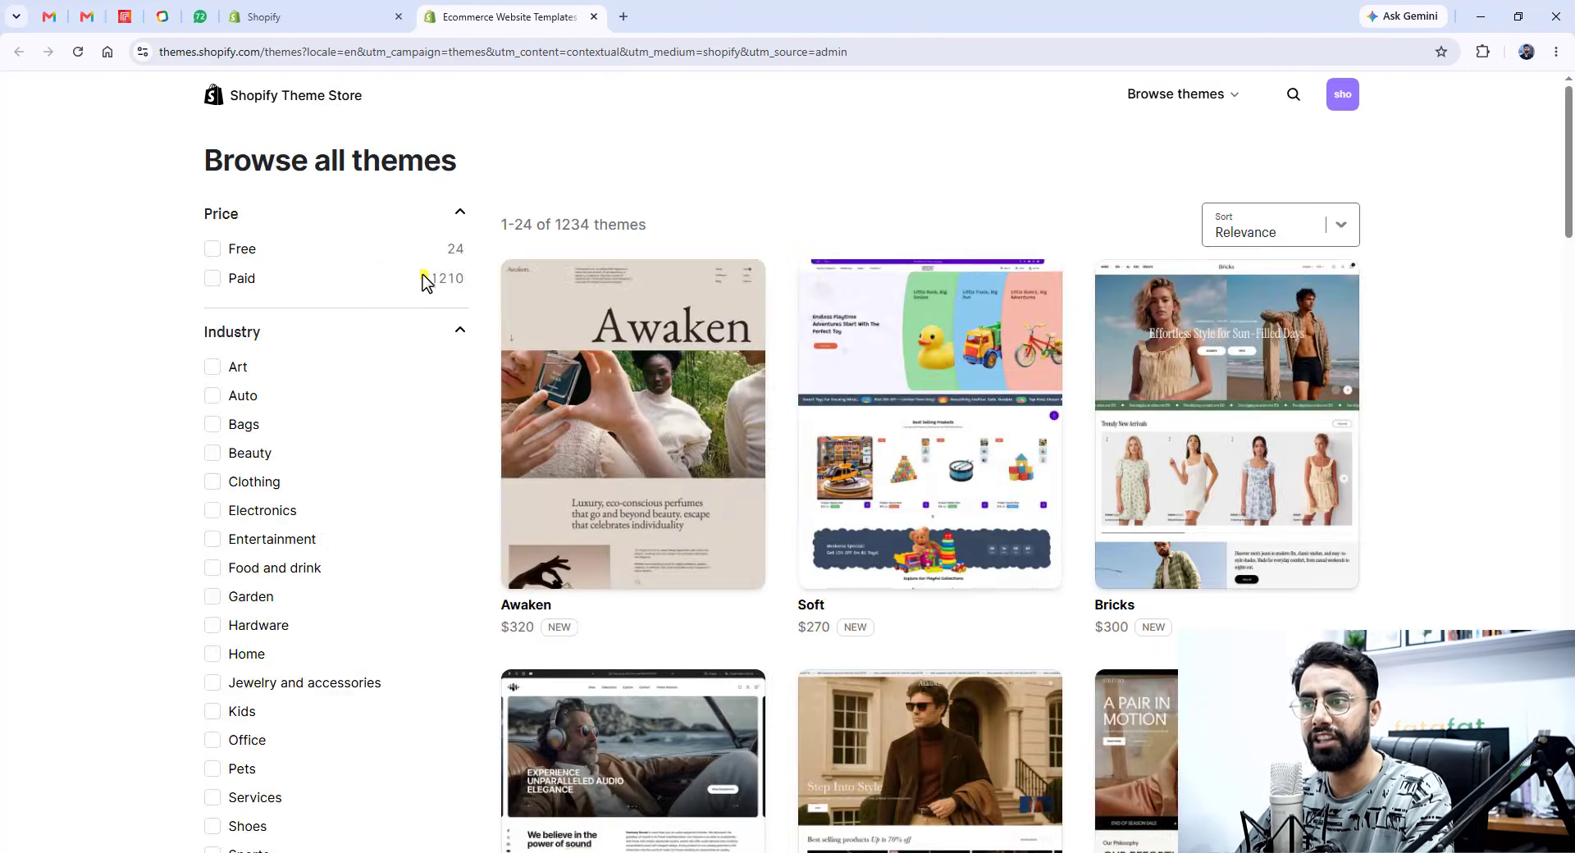
{"action": "left_click", "coordinate": [213, 251]}
{"action": "scroll", "coordinate": [1182, 474], "scroll_direction": "down", "scroll_amount": 1}
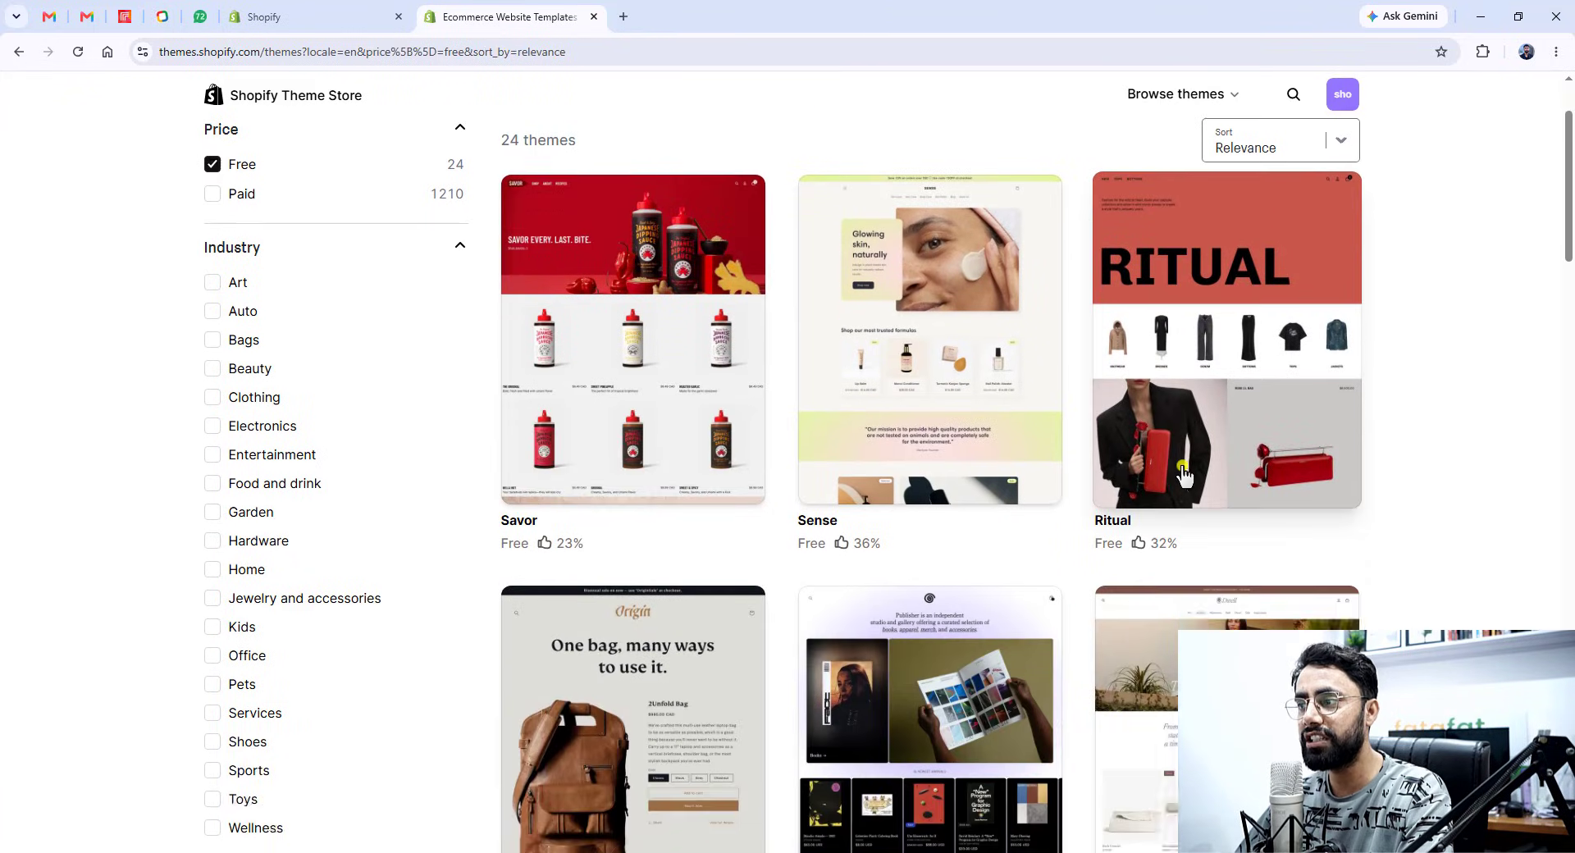
{"action": "scroll", "coordinate": [1182, 474], "scroll_direction": "down", "scroll_amount": 9}
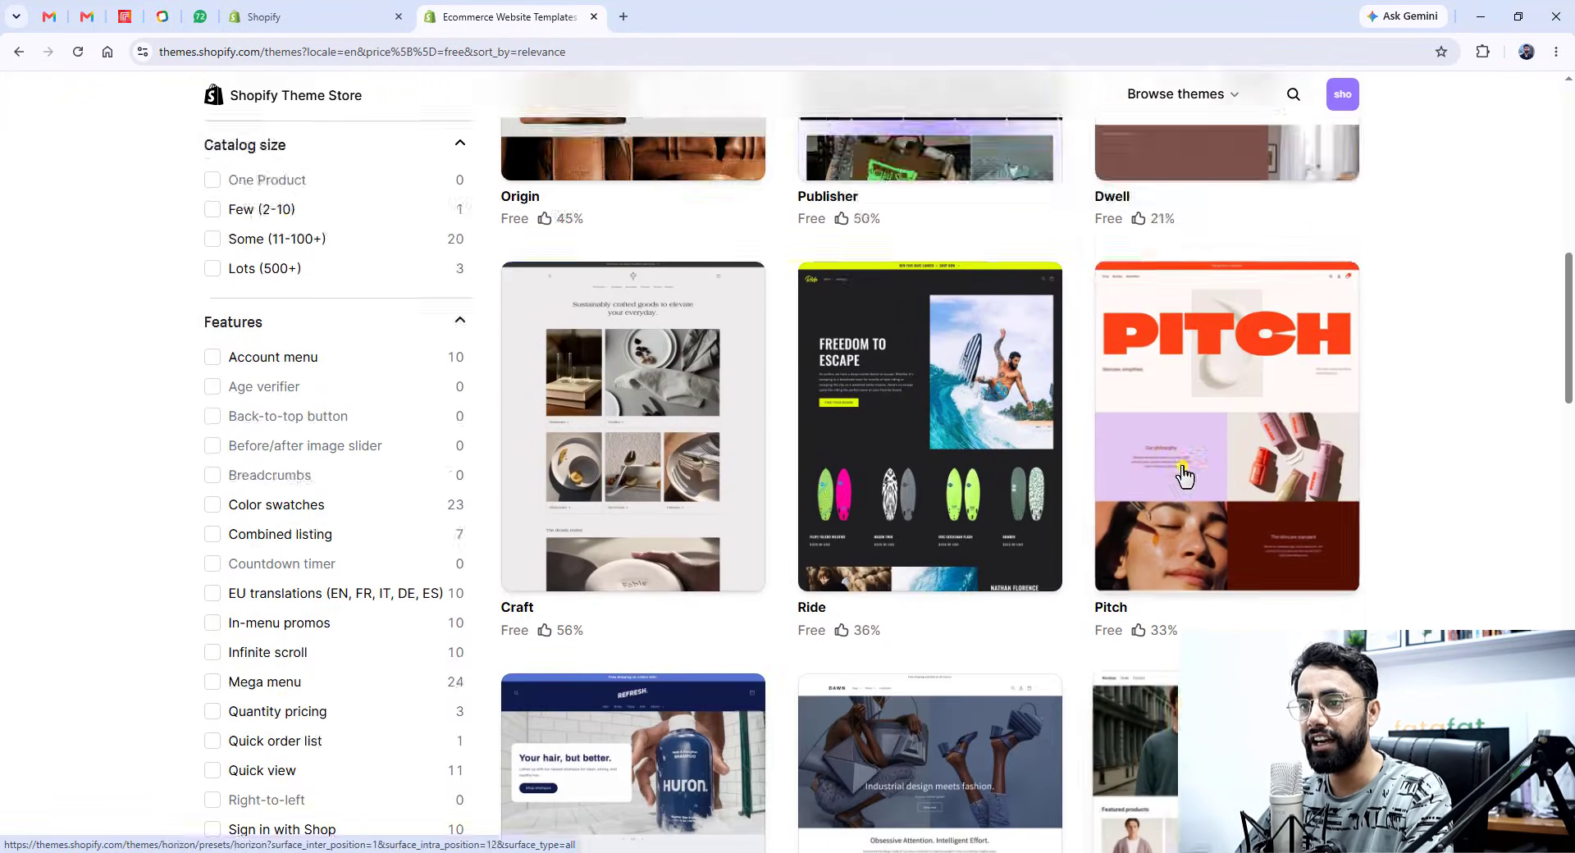
{"action": "scroll", "coordinate": [1182, 474], "scroll_direction": "up", "scroll_amount": 10}
{"action": "left_click", "coordinate": [213, 295]}
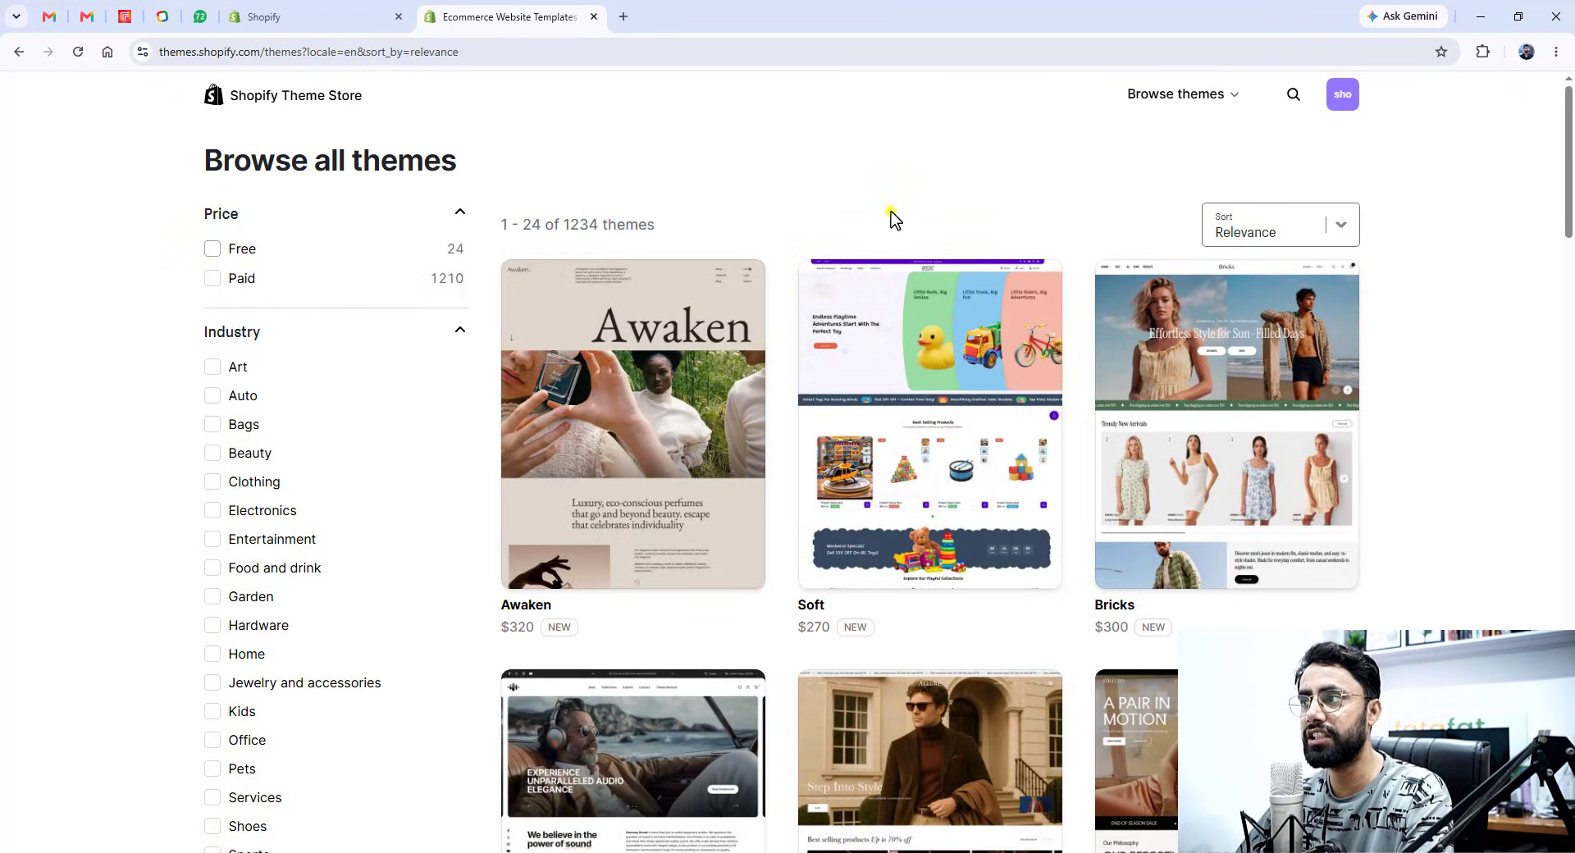
- Search the Theme Store for "prestige"
{"action": "left_click", "coordinate": [1294, 96]}
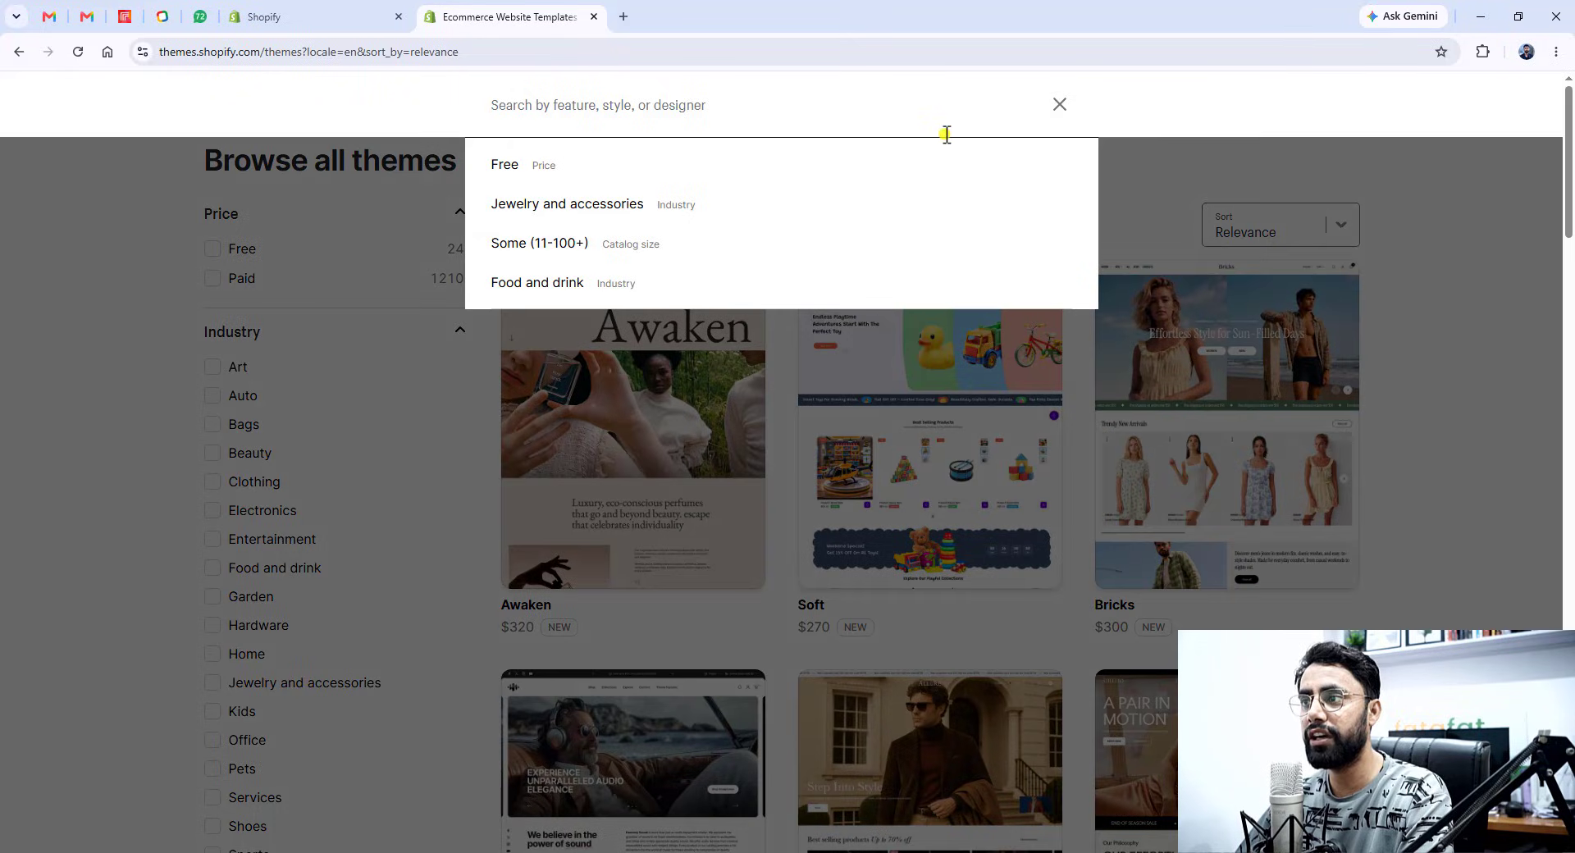
{"action": "type", "text": "pres"}
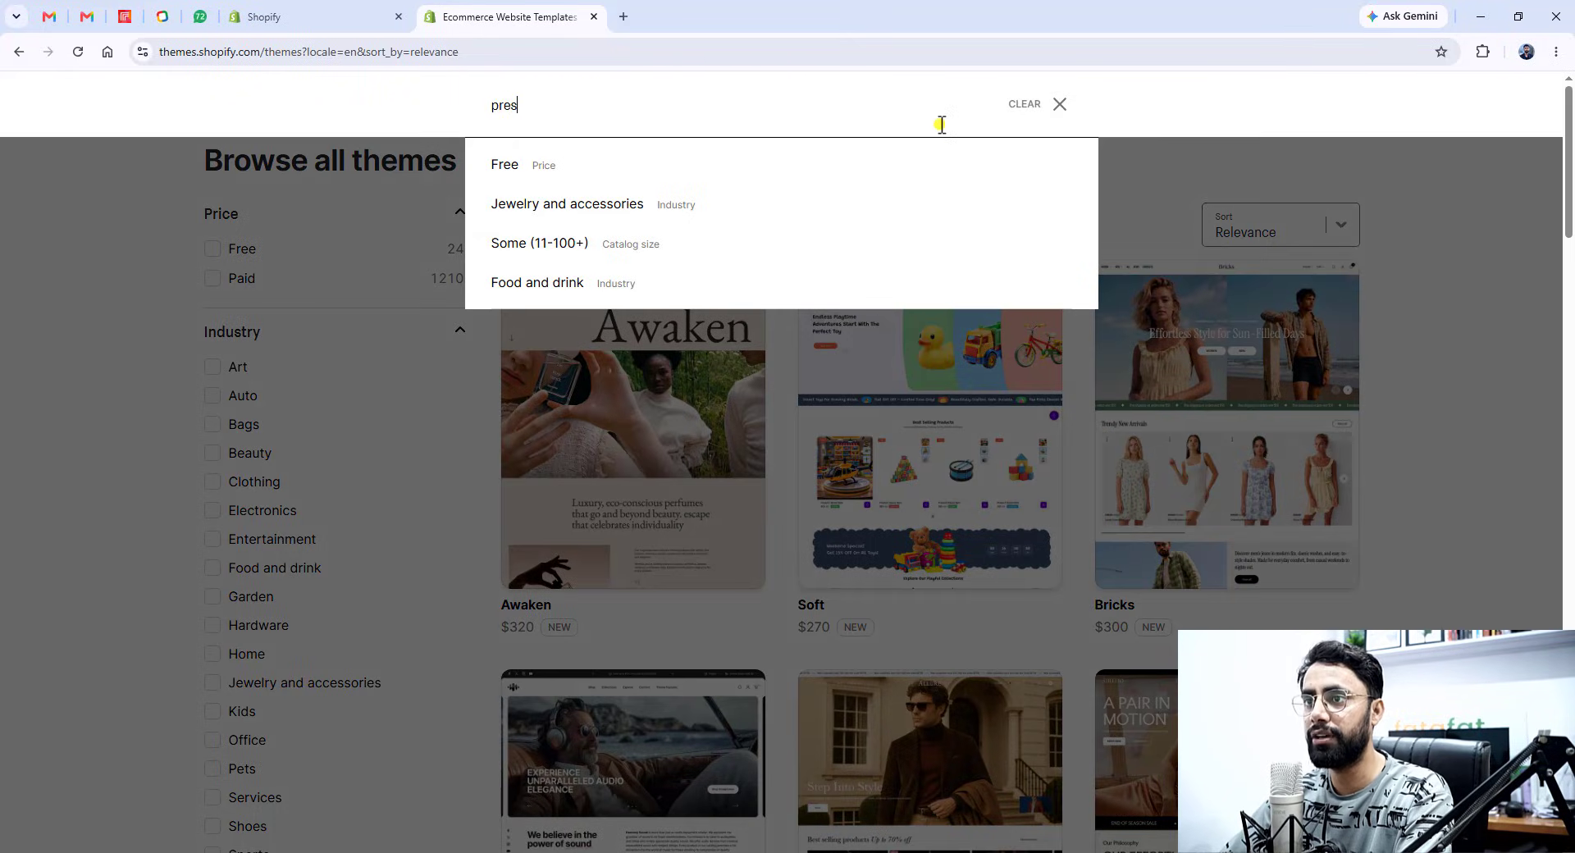
{"action": "type", "text": "tige"}
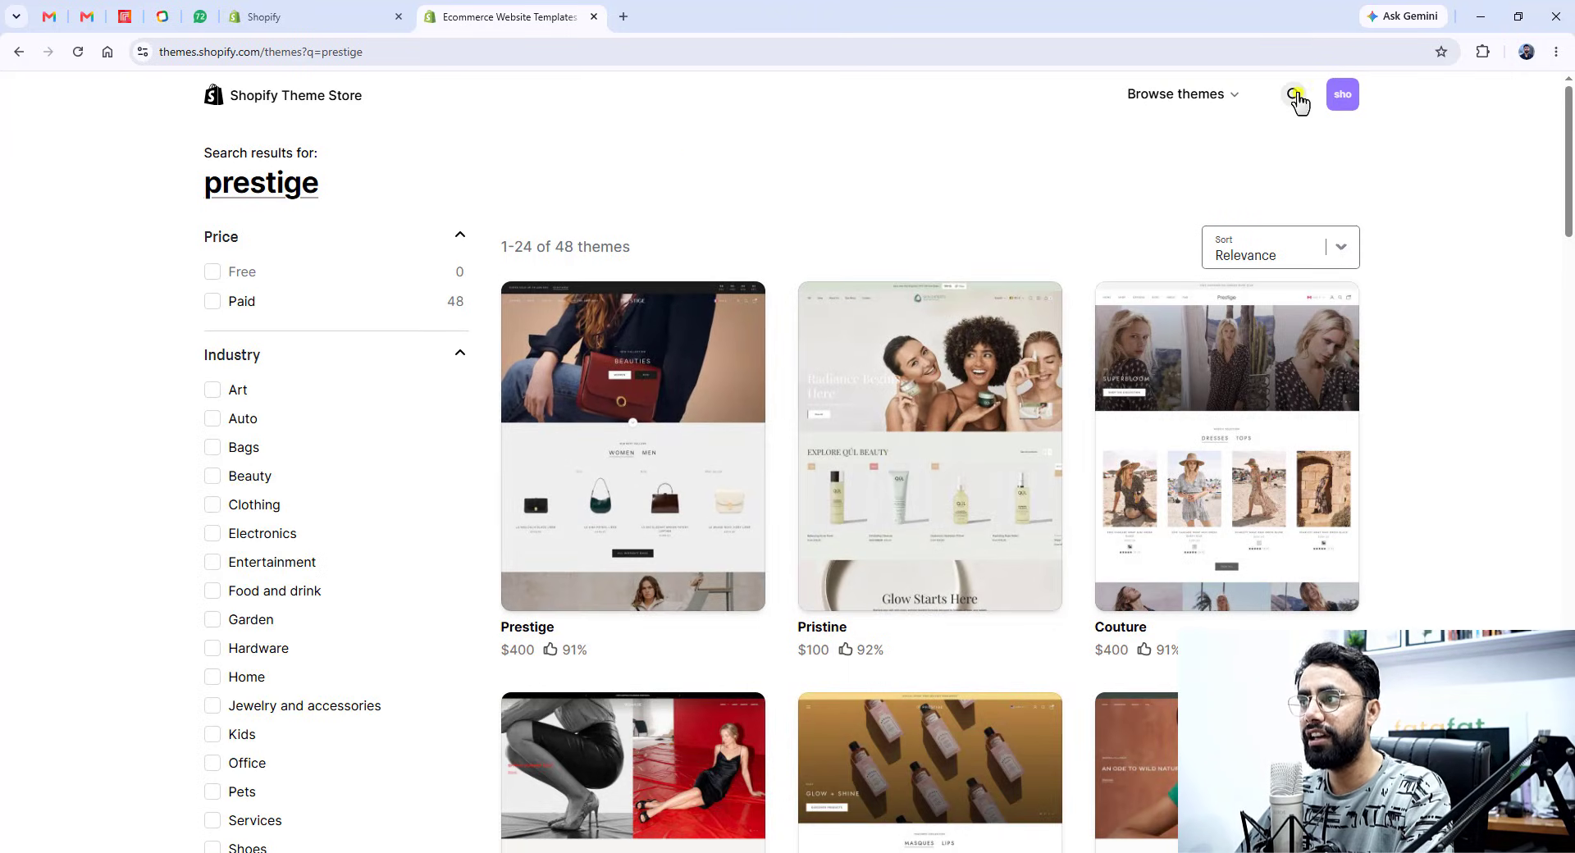
- Search the Theme Store for "horizon" and open the Horizon theme's page
{"action": "left_click", "coordinate": [1293, 97]}
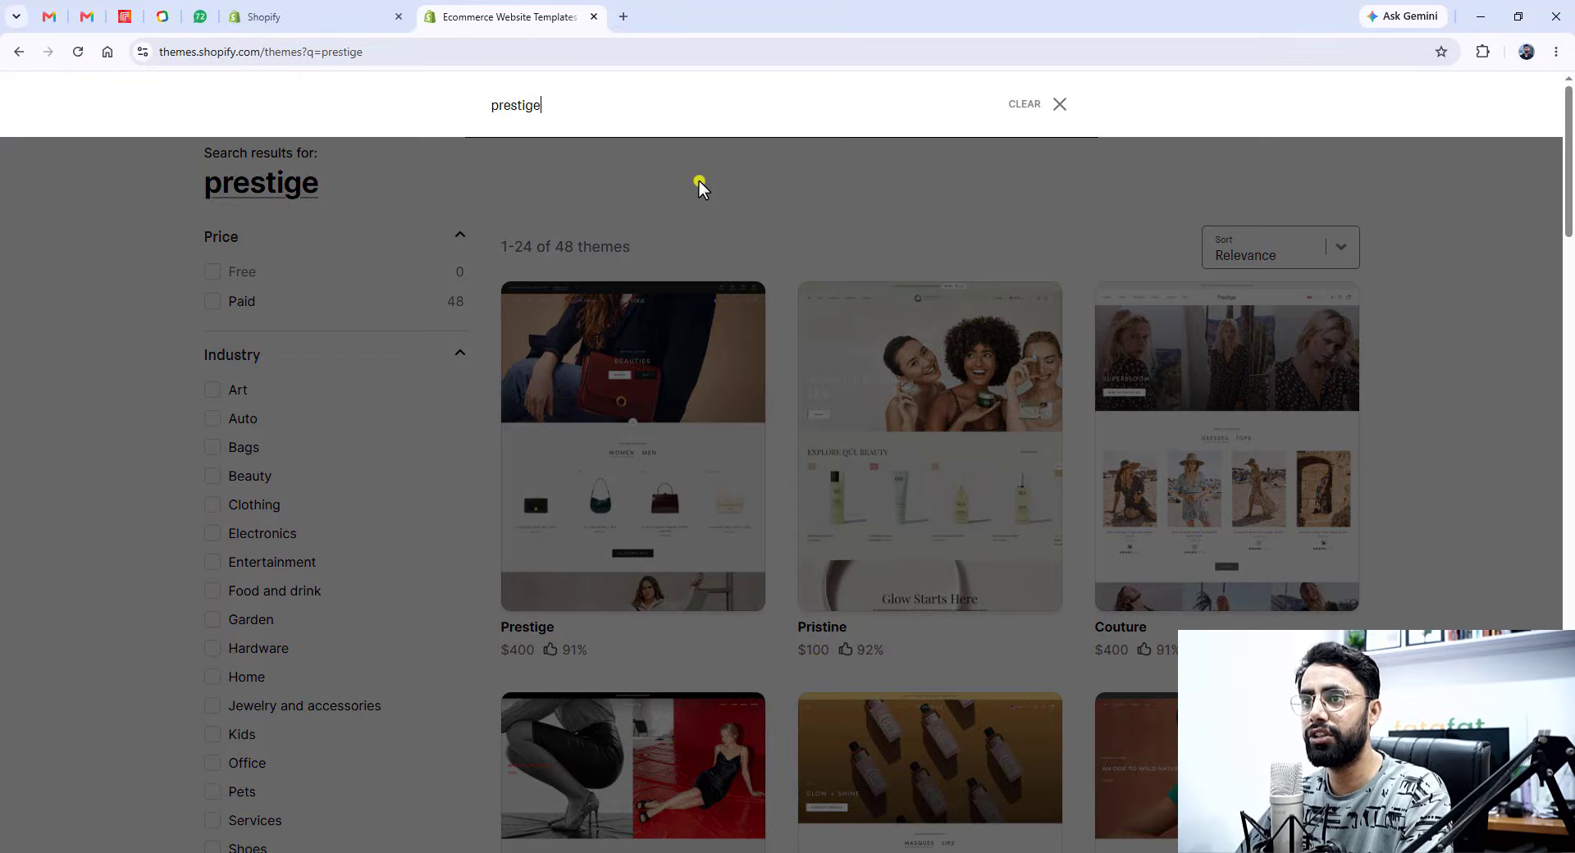
{"action": "key", "text": "ctrl+a"}
{"action": "type", "text": "horizo"}
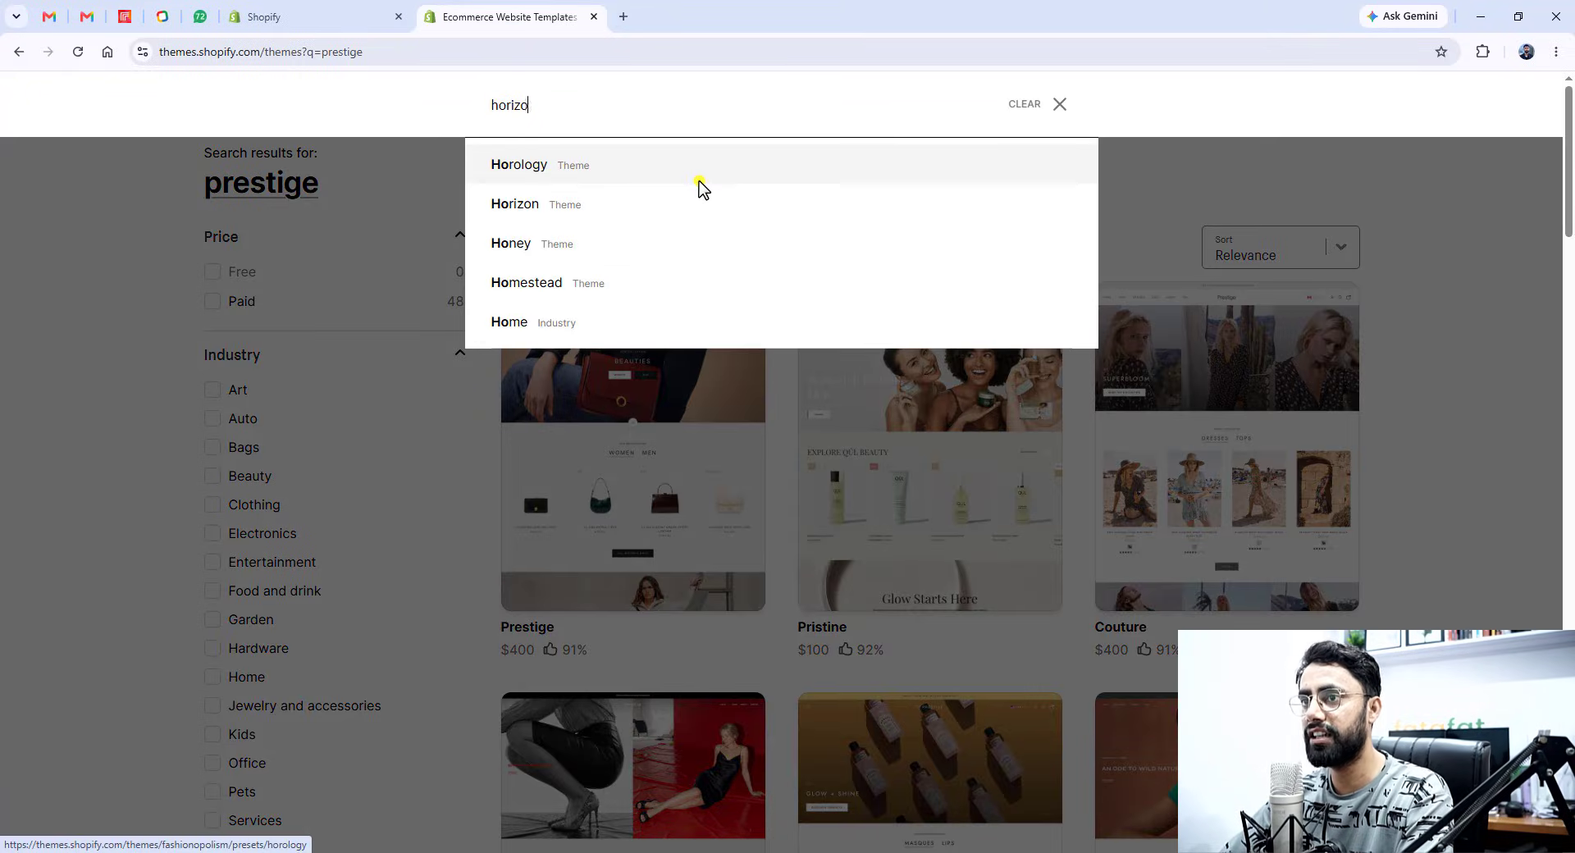
{"action": "key", "text": "Return"}
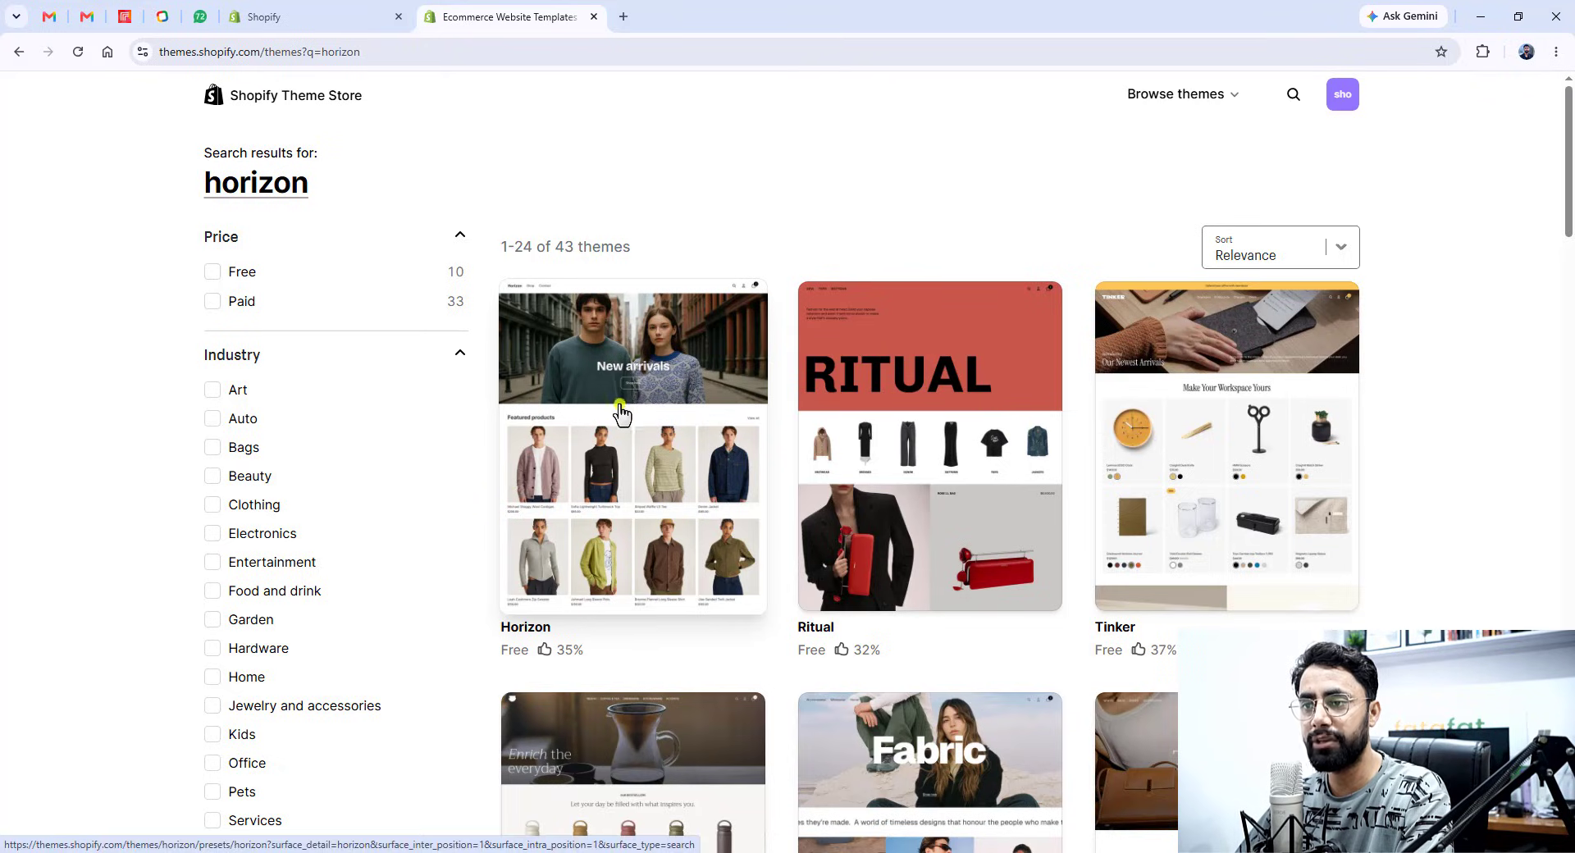
{"action": "left_click", "coordinate": [682, 517]}
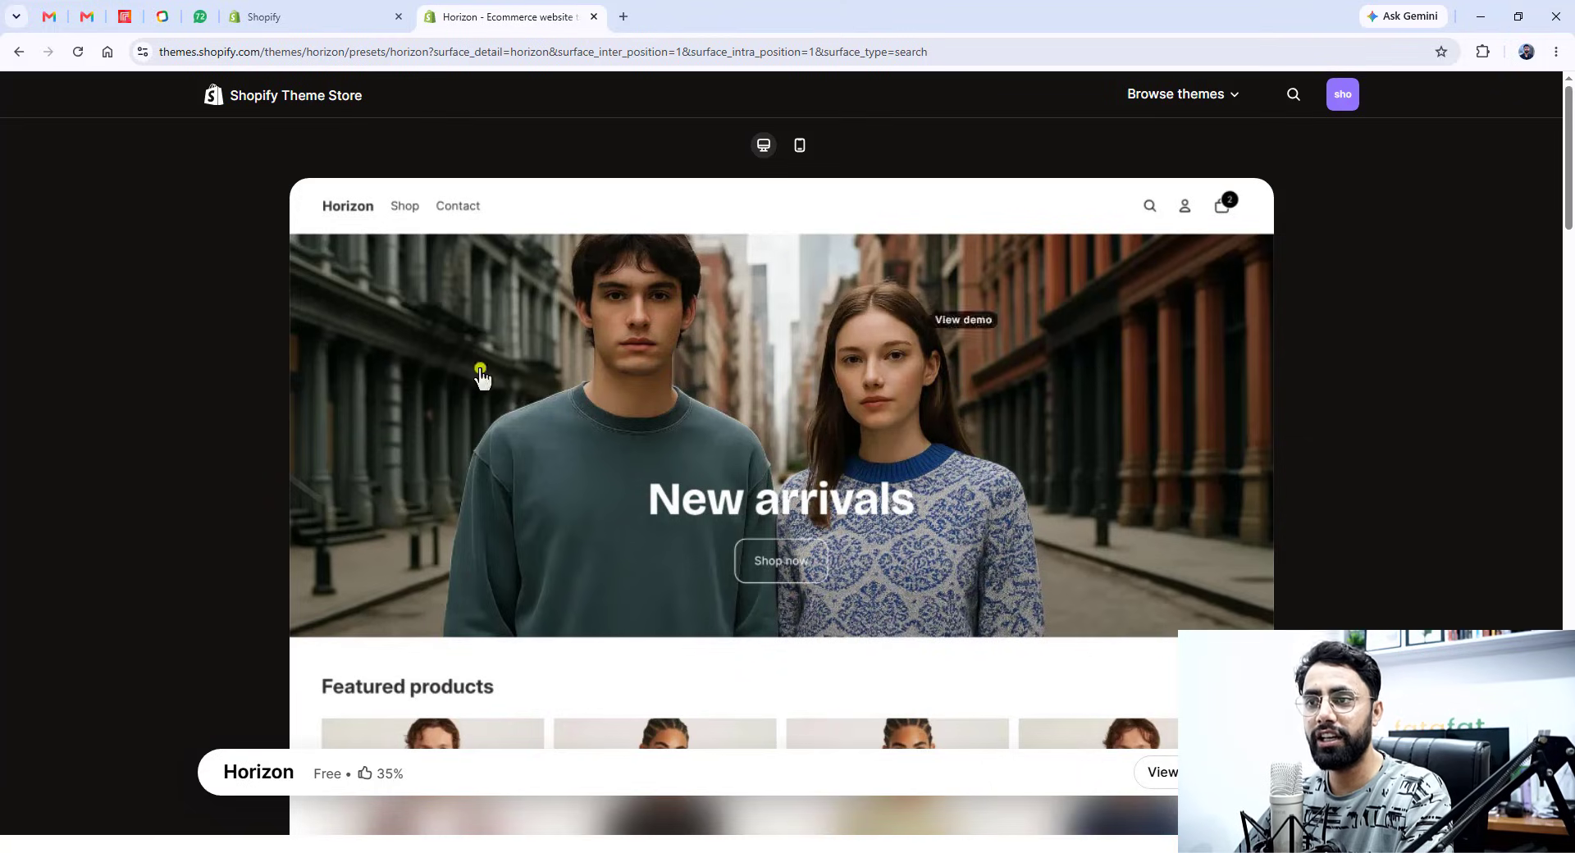
- Add the Horizon theme to the store from the Discover themes list and close the Theme Store page
{"action": "left_click", "coordinate": [335, 21]}
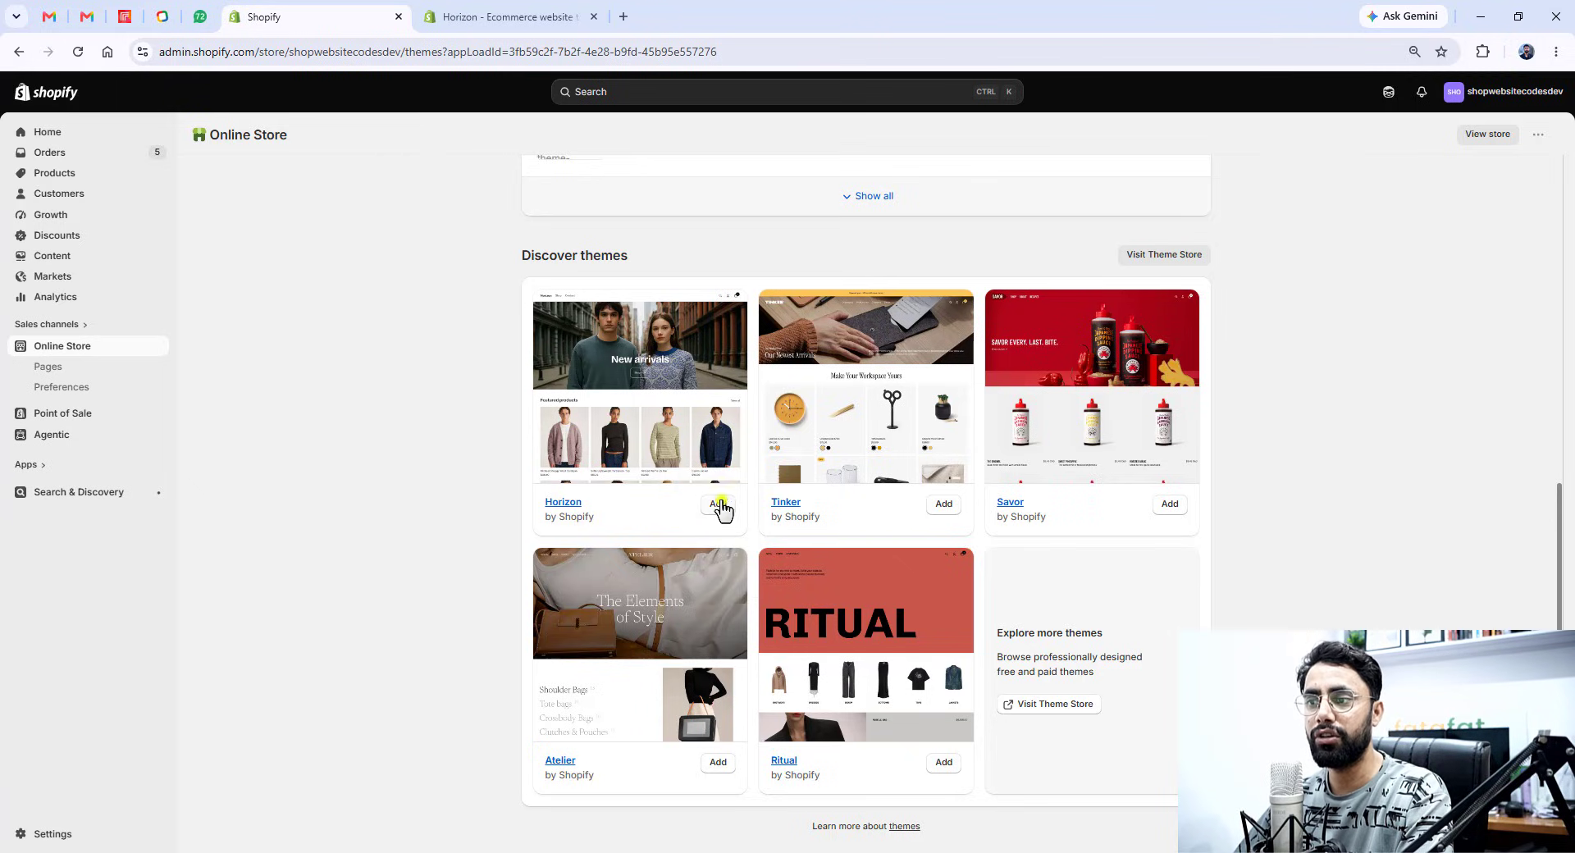
{"action": "left_click", "coordinate": [718, 506]}
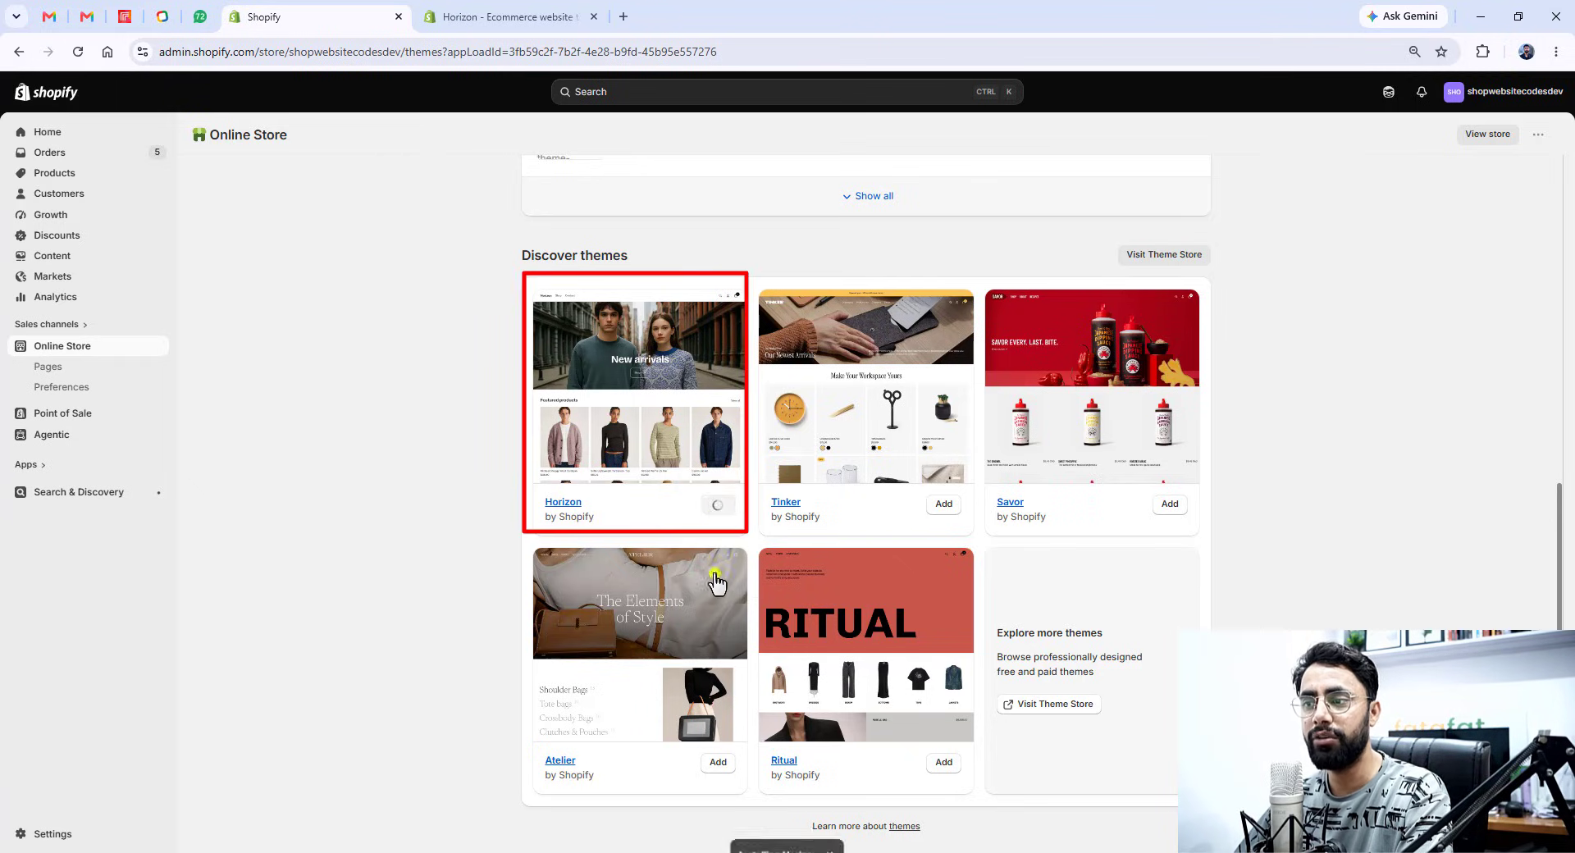
{"action": "middle_click", "coordinate": [518, 12]}
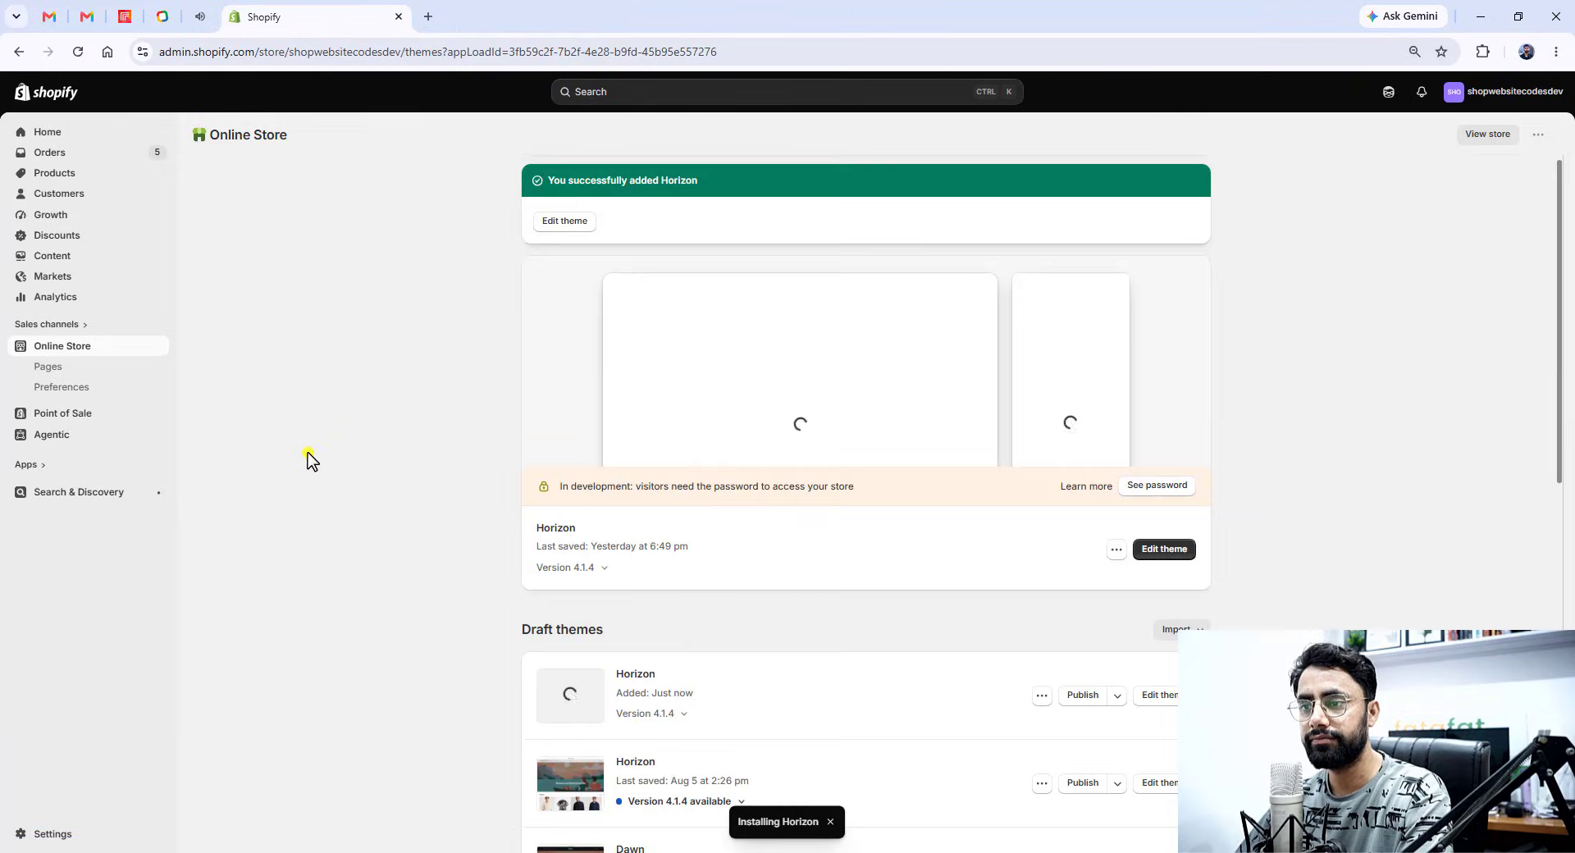
- Publish the just-added Horizon draft theme as the store's live theme
{"action": "scroll", "coordinate": [579, 503], "scroll_direction": "down", "scroll_amount": 2}
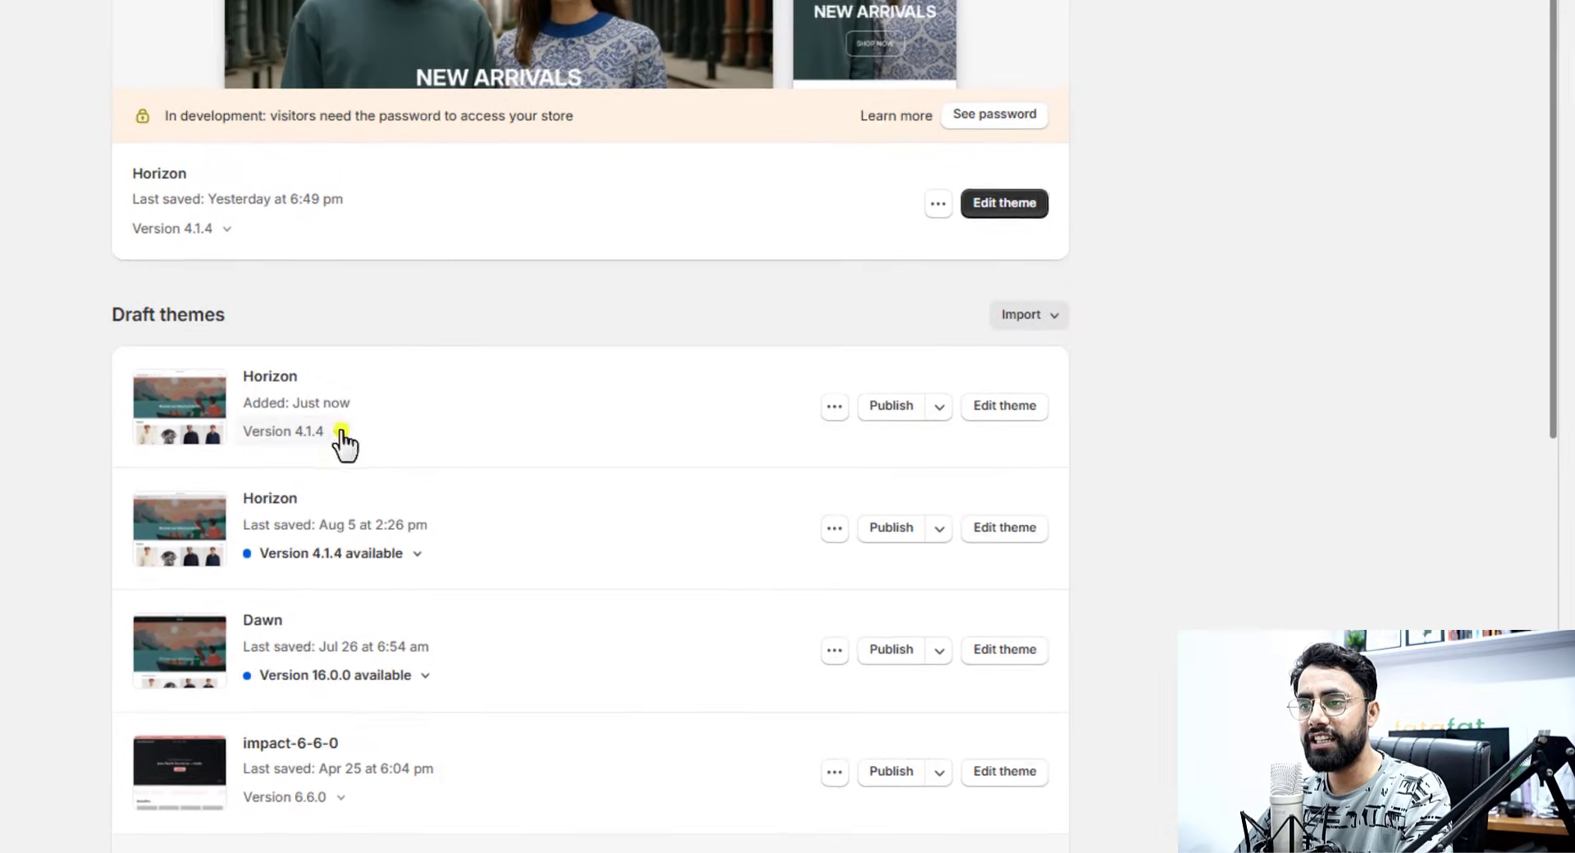
{"action": "left_click_drag", "start_coordinate": [205, 364], "coordinate": [297, 391]}
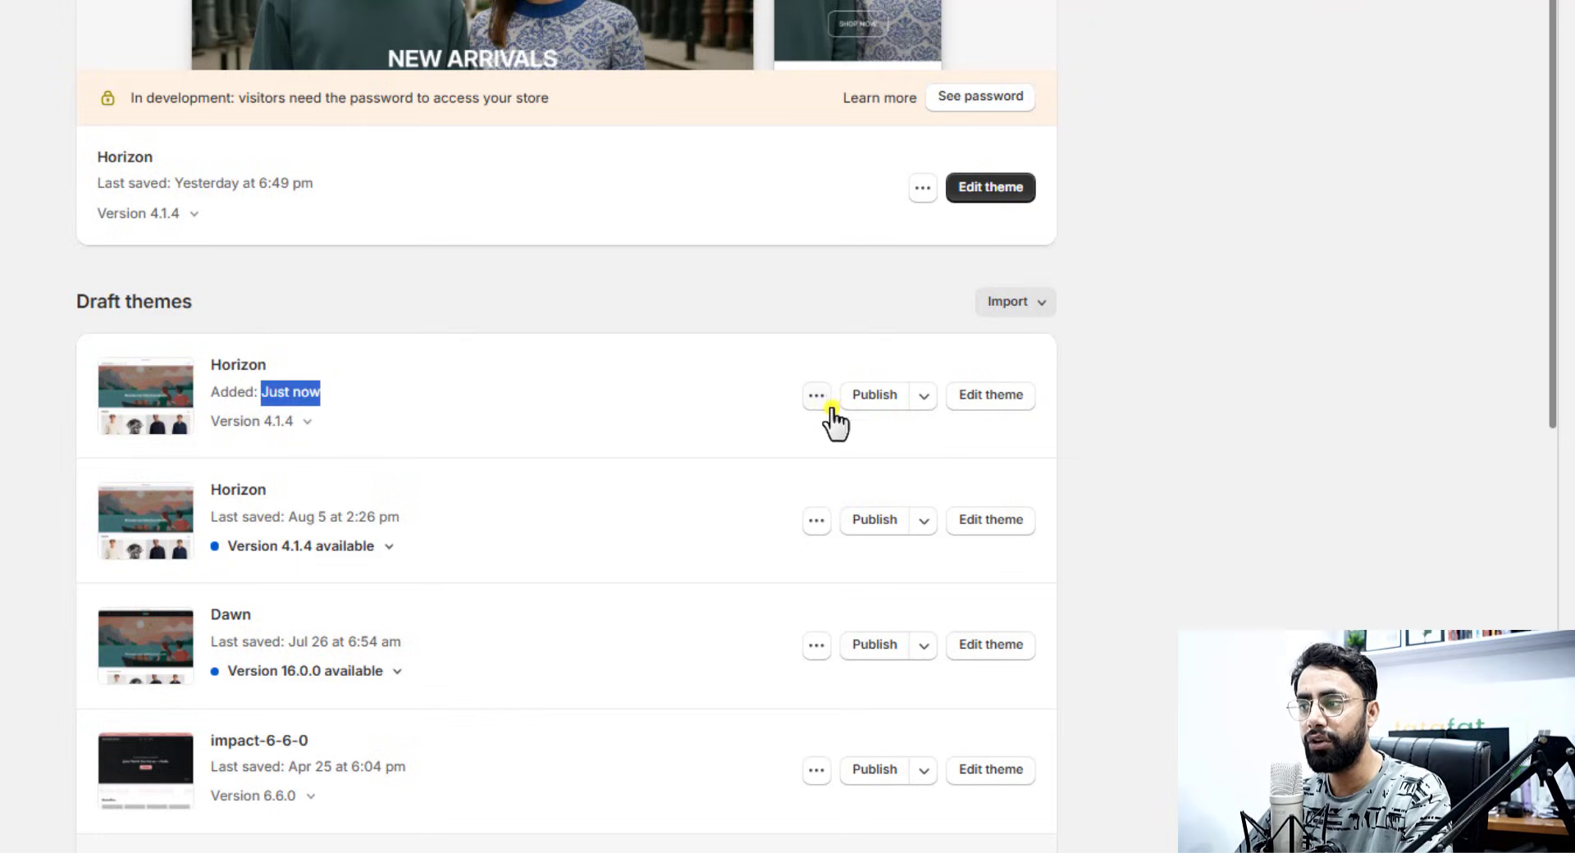
{"action": "left_click", "coordinate": [863, 400]}
{"action": "left_click", "coordinate": [728, 484]}
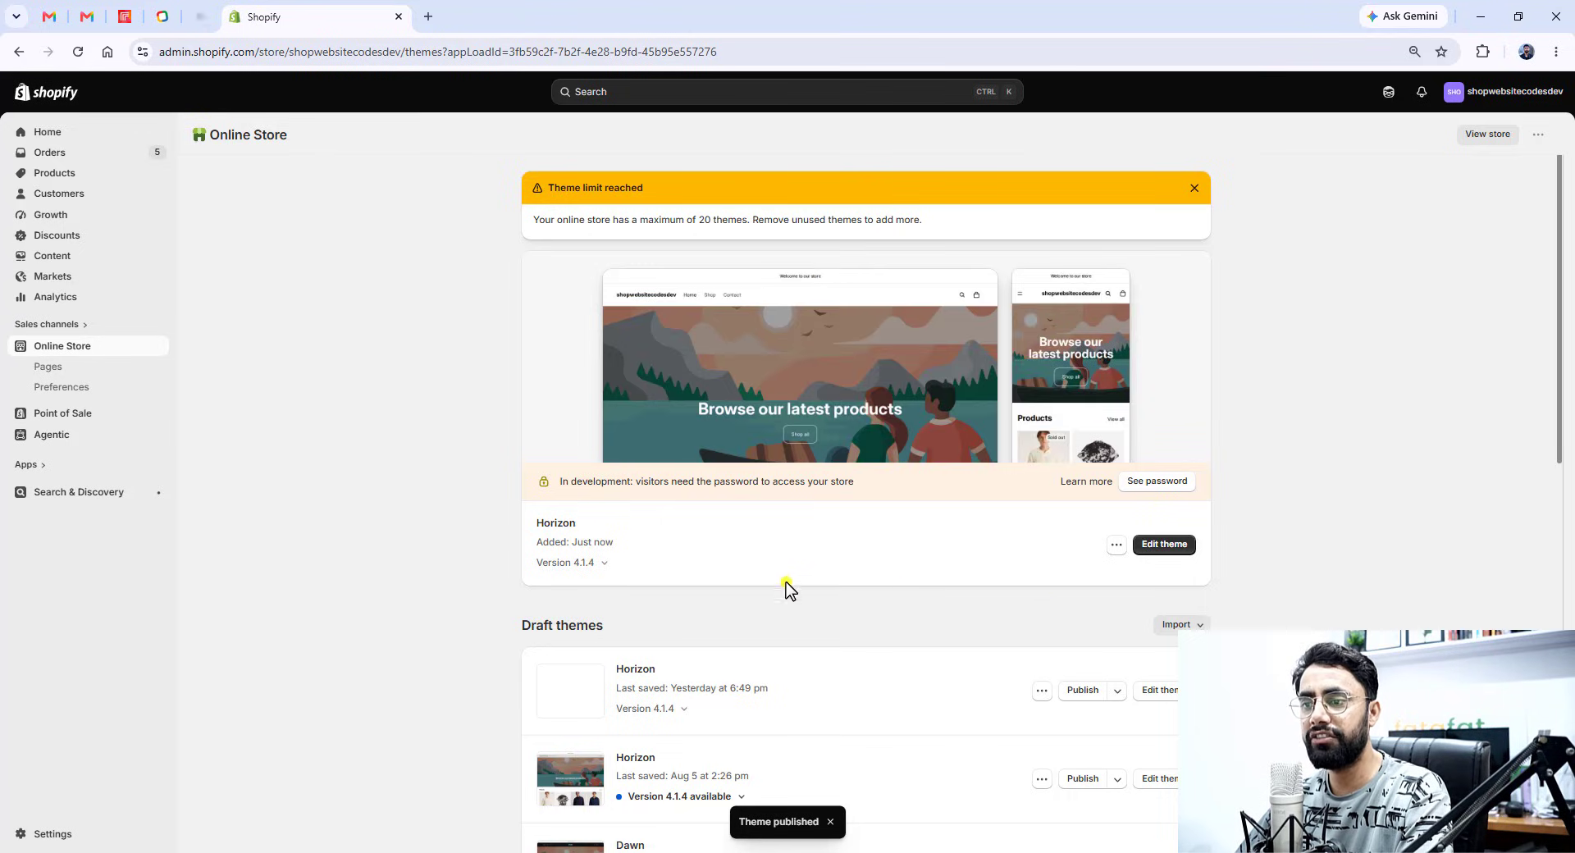
- Open the live Horizon theme for editing and set the announcement bar's background color to black, #000000
{"action": "left_click", "coordinate": [1169, 544]}
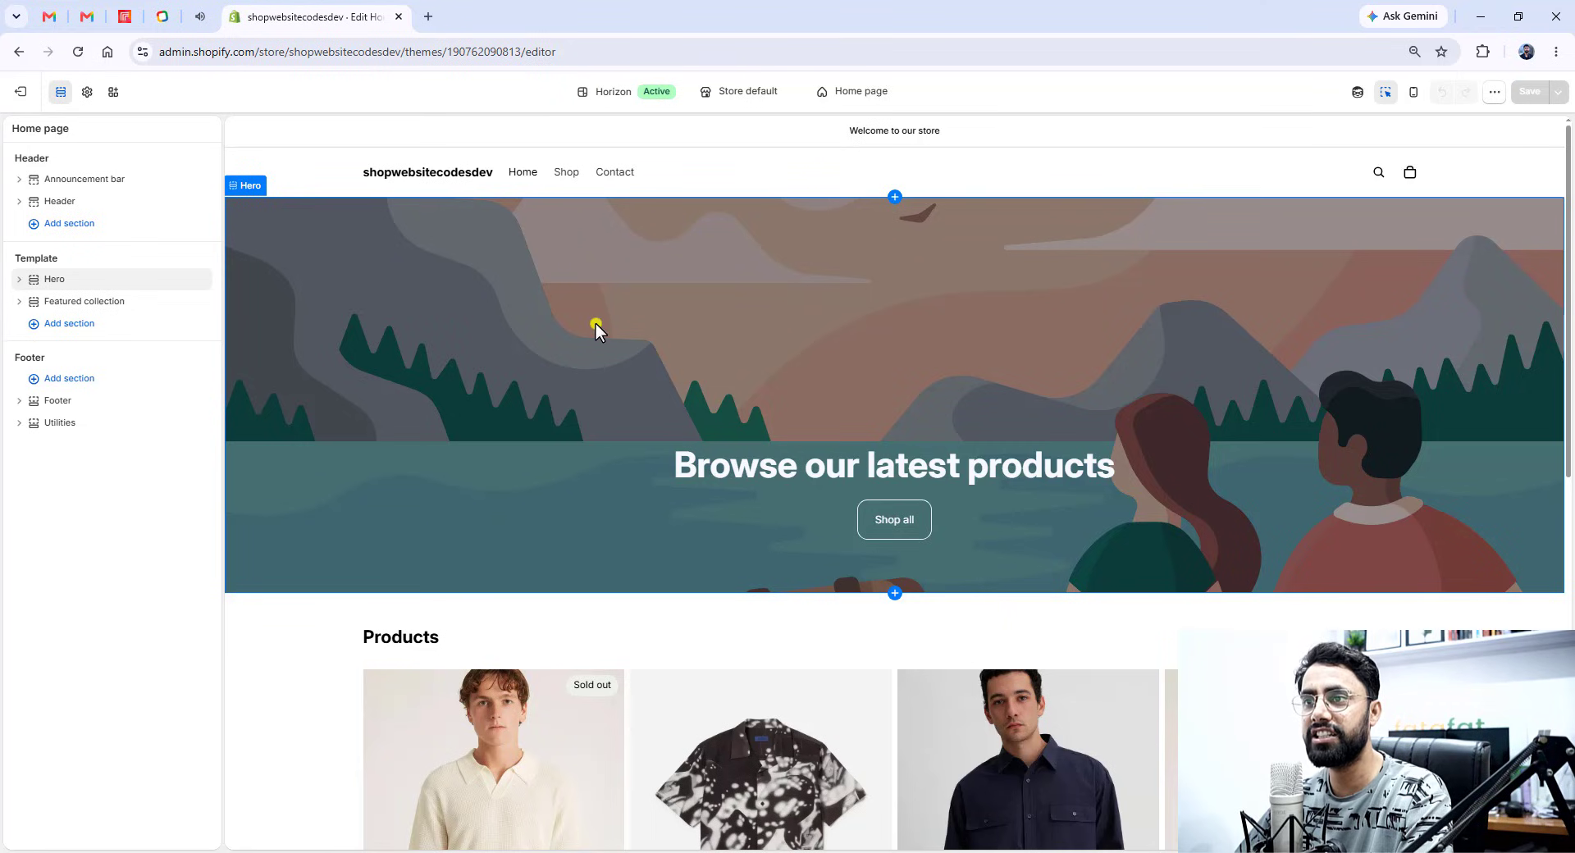
{"action": "left_click", "coordinate": [271, 137]}
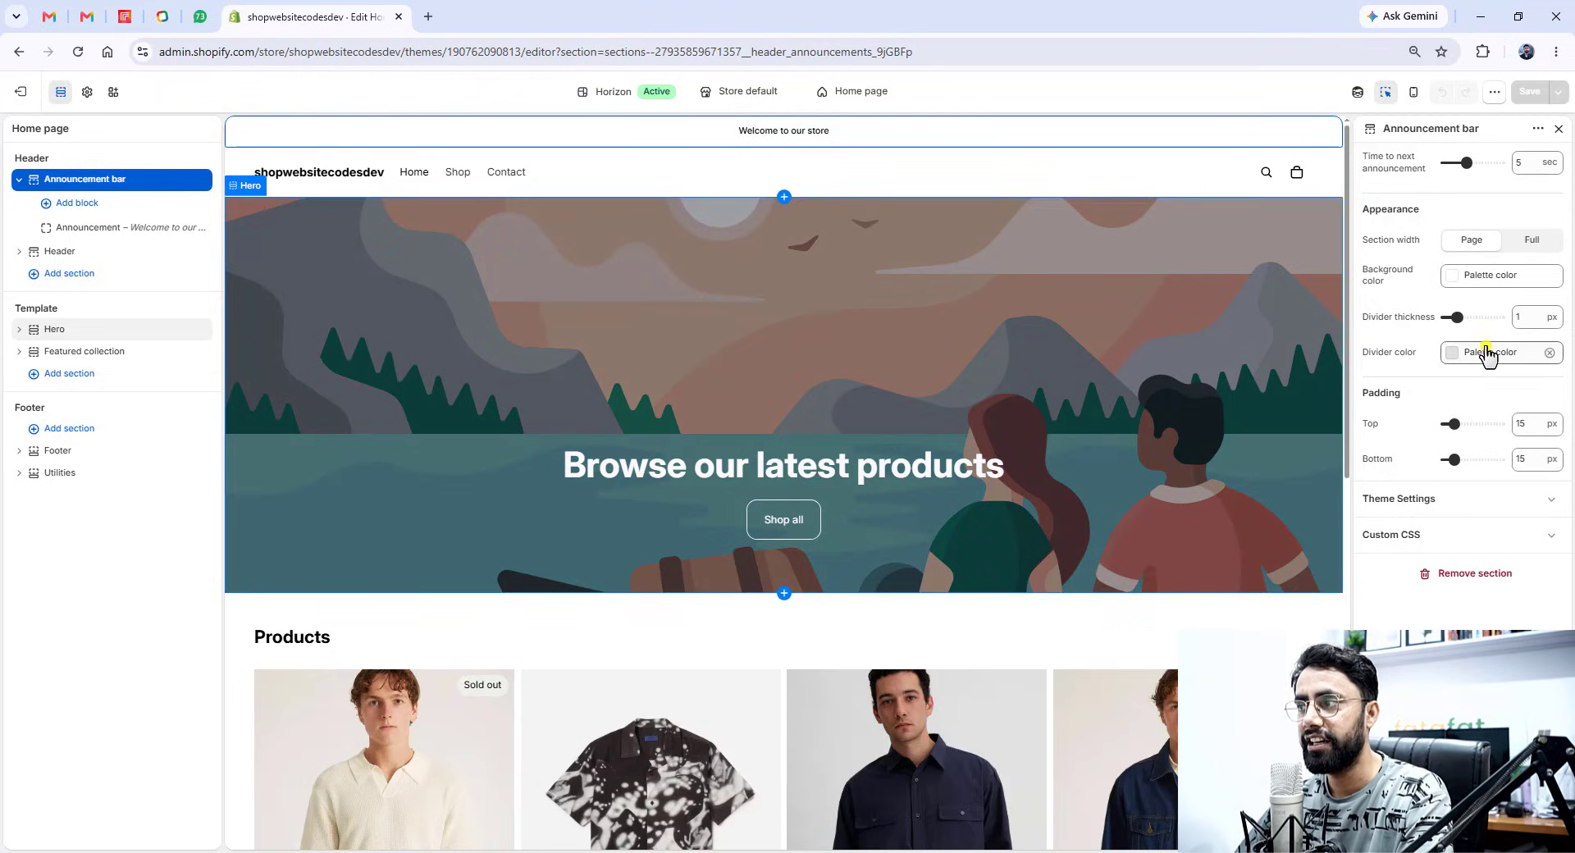
{"action": "left_click", "coordinate": [1487, 276]}
{"action": "left_click_drag", "start_coordinate": [1481, 310], "coordinate": [1375, 440]}
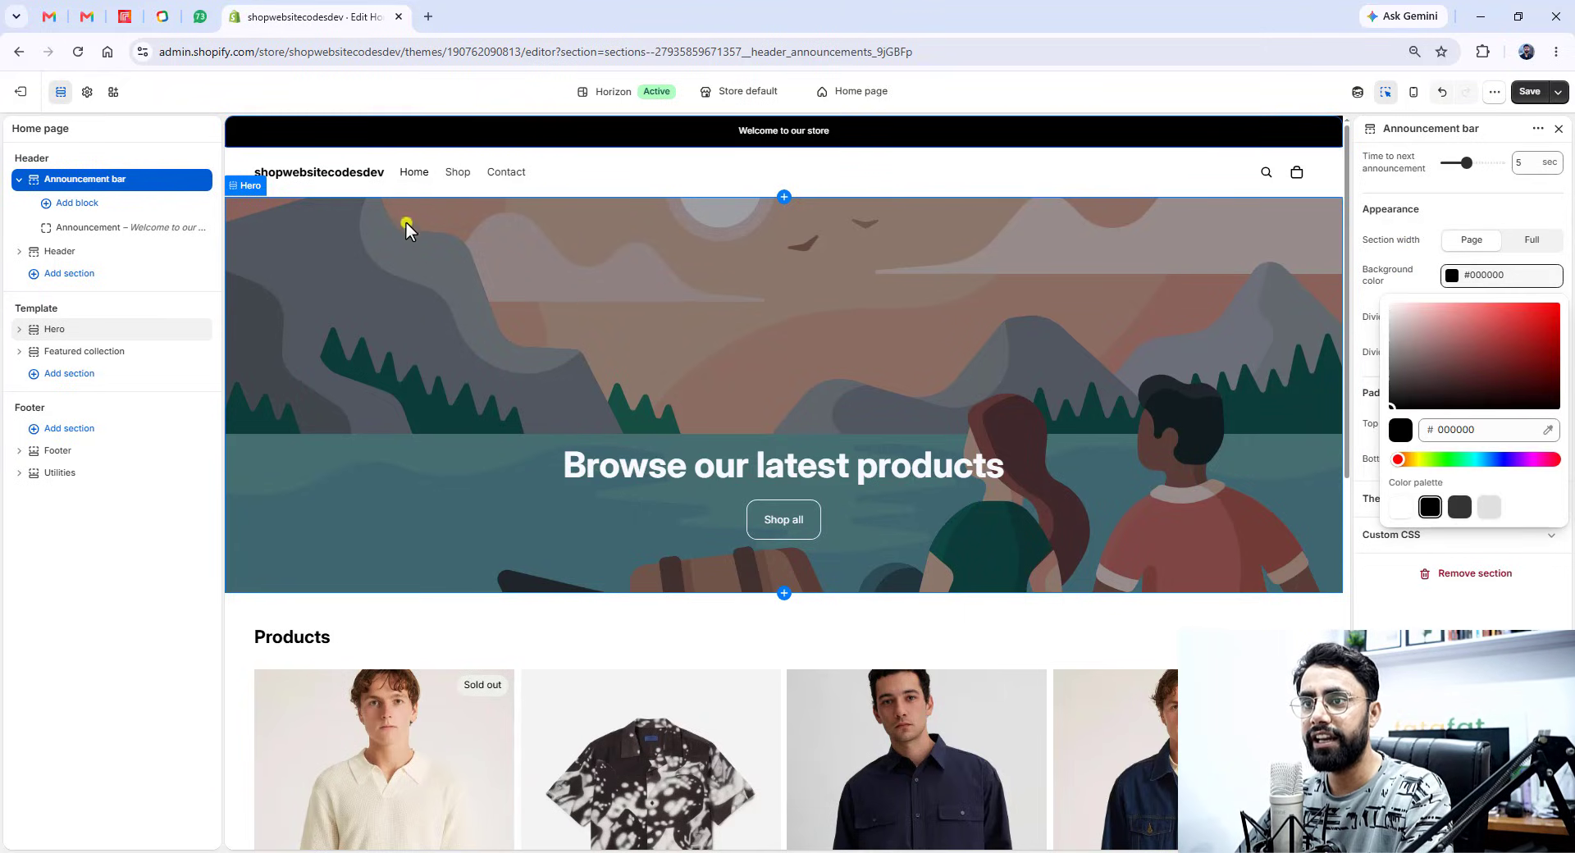
- Add a second Announcement block to the announcement bar and select its text
{"action": "left_click", "coordinate": [597, 171]}
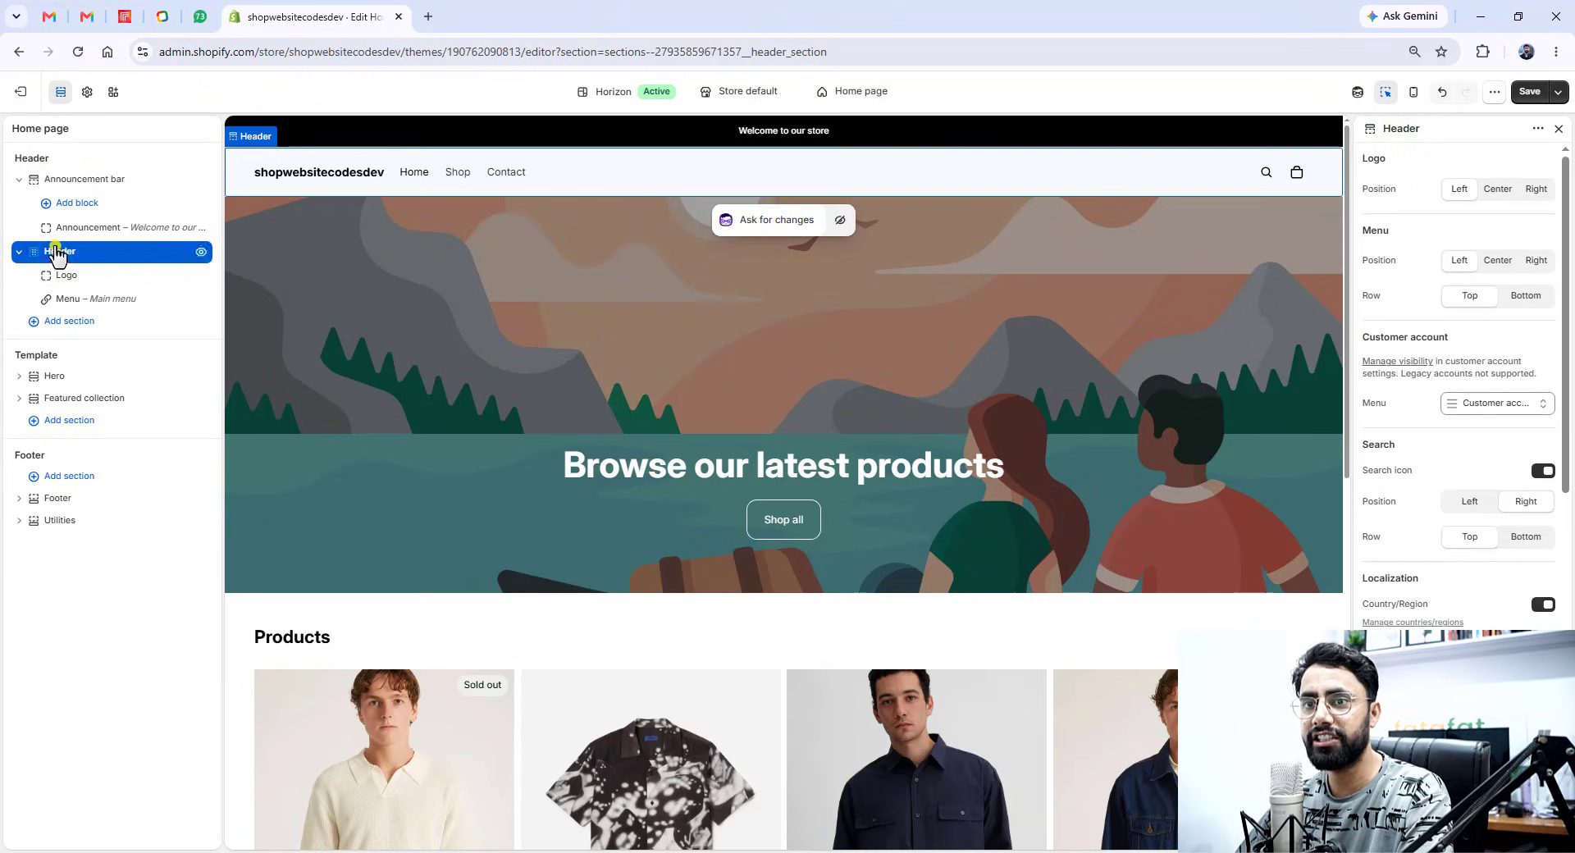
{"action": "left_click", "coordinate": [89, 179]}
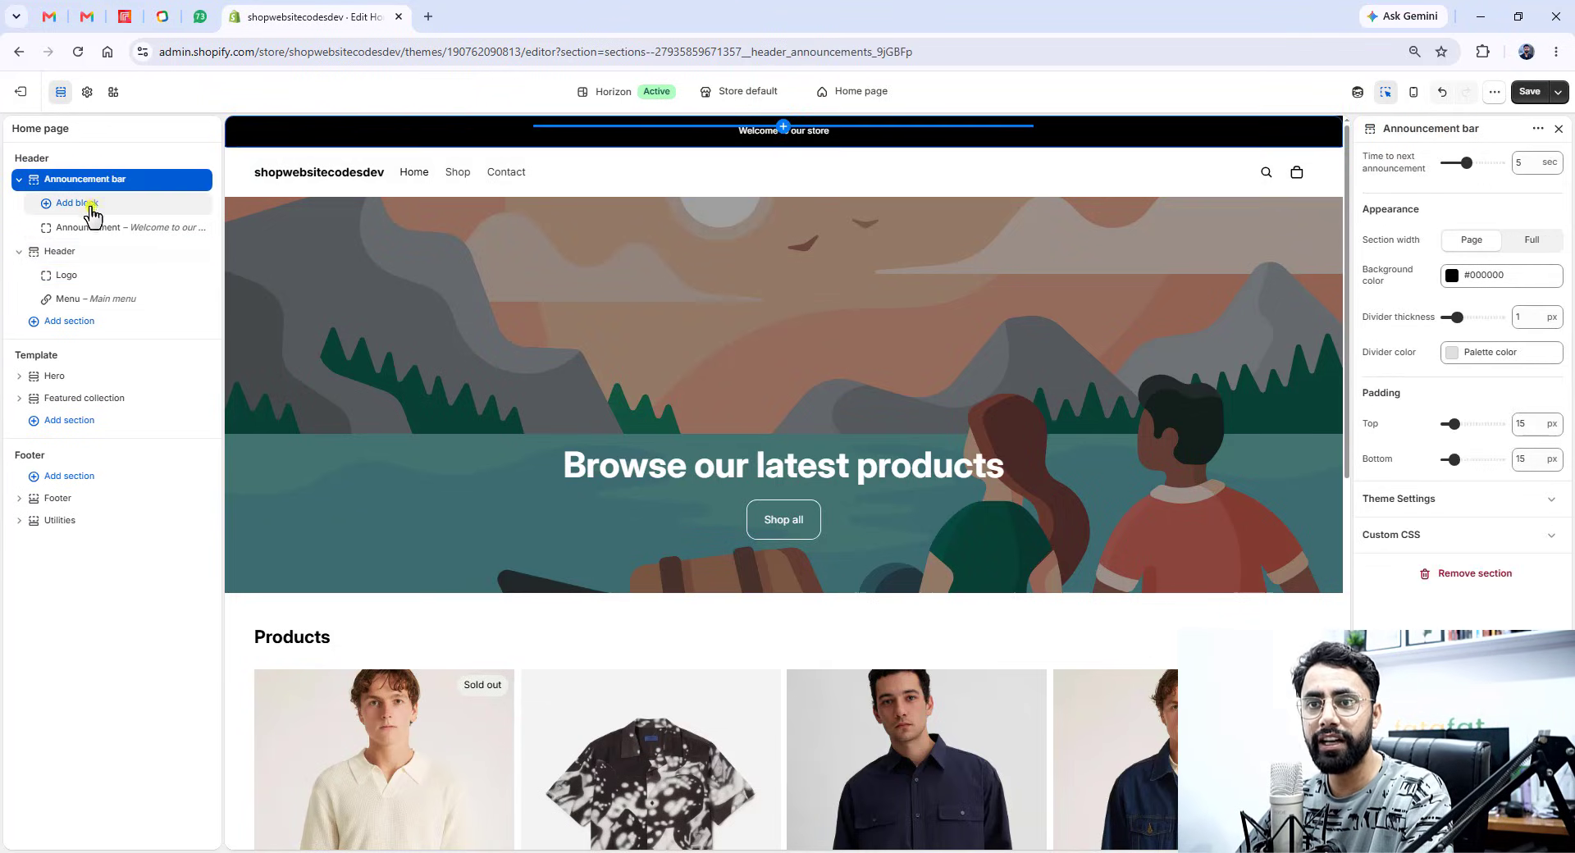
{"action": "left_click", "coordinate": [102, 230]}
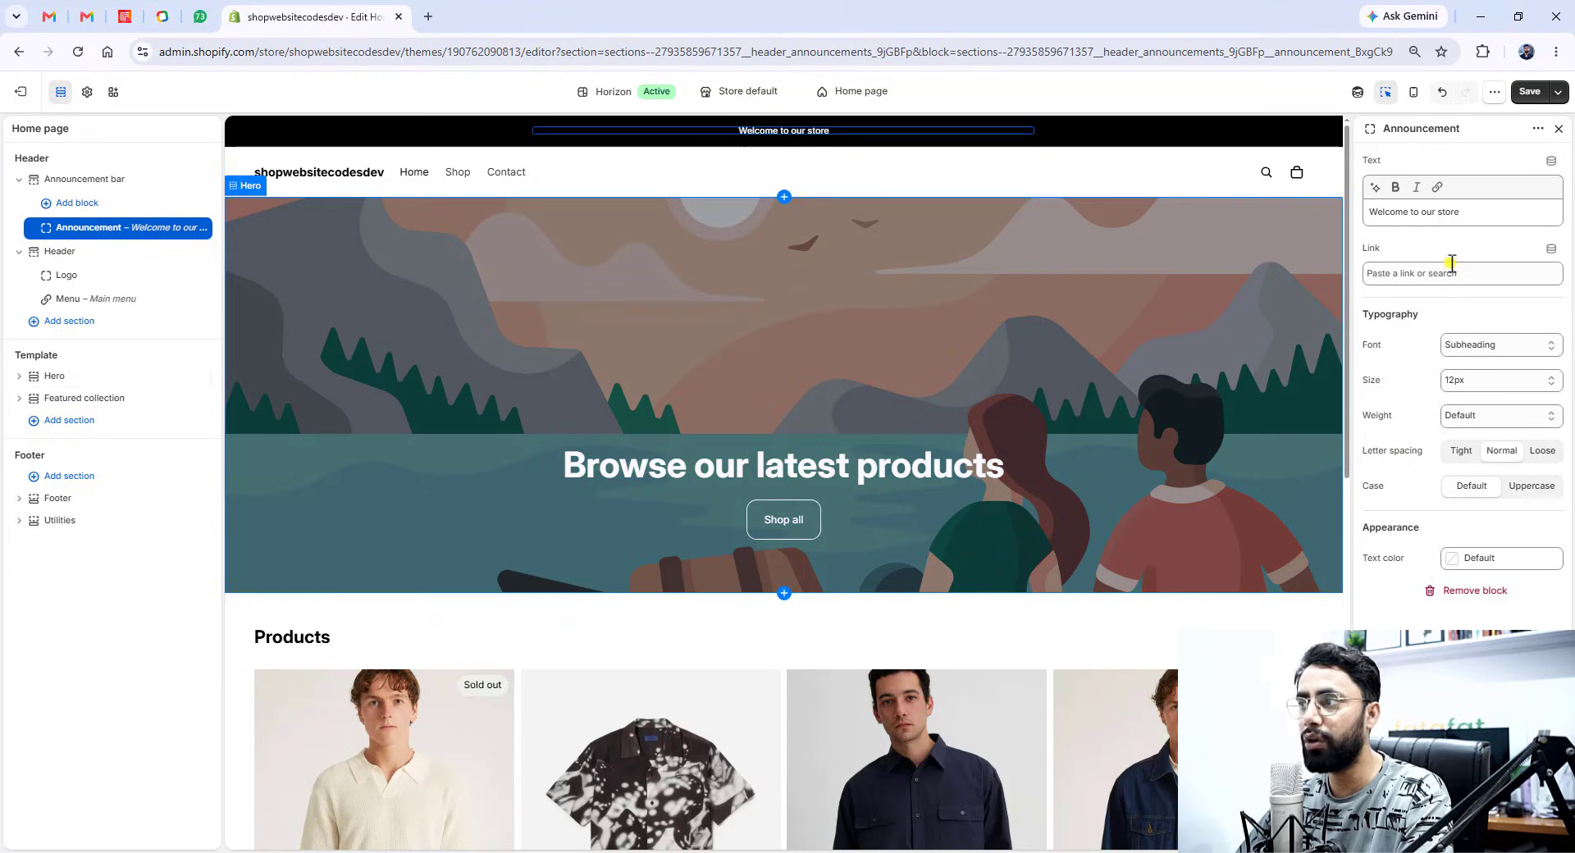
{"action": "left_click", "coordinate": [91, 203]}
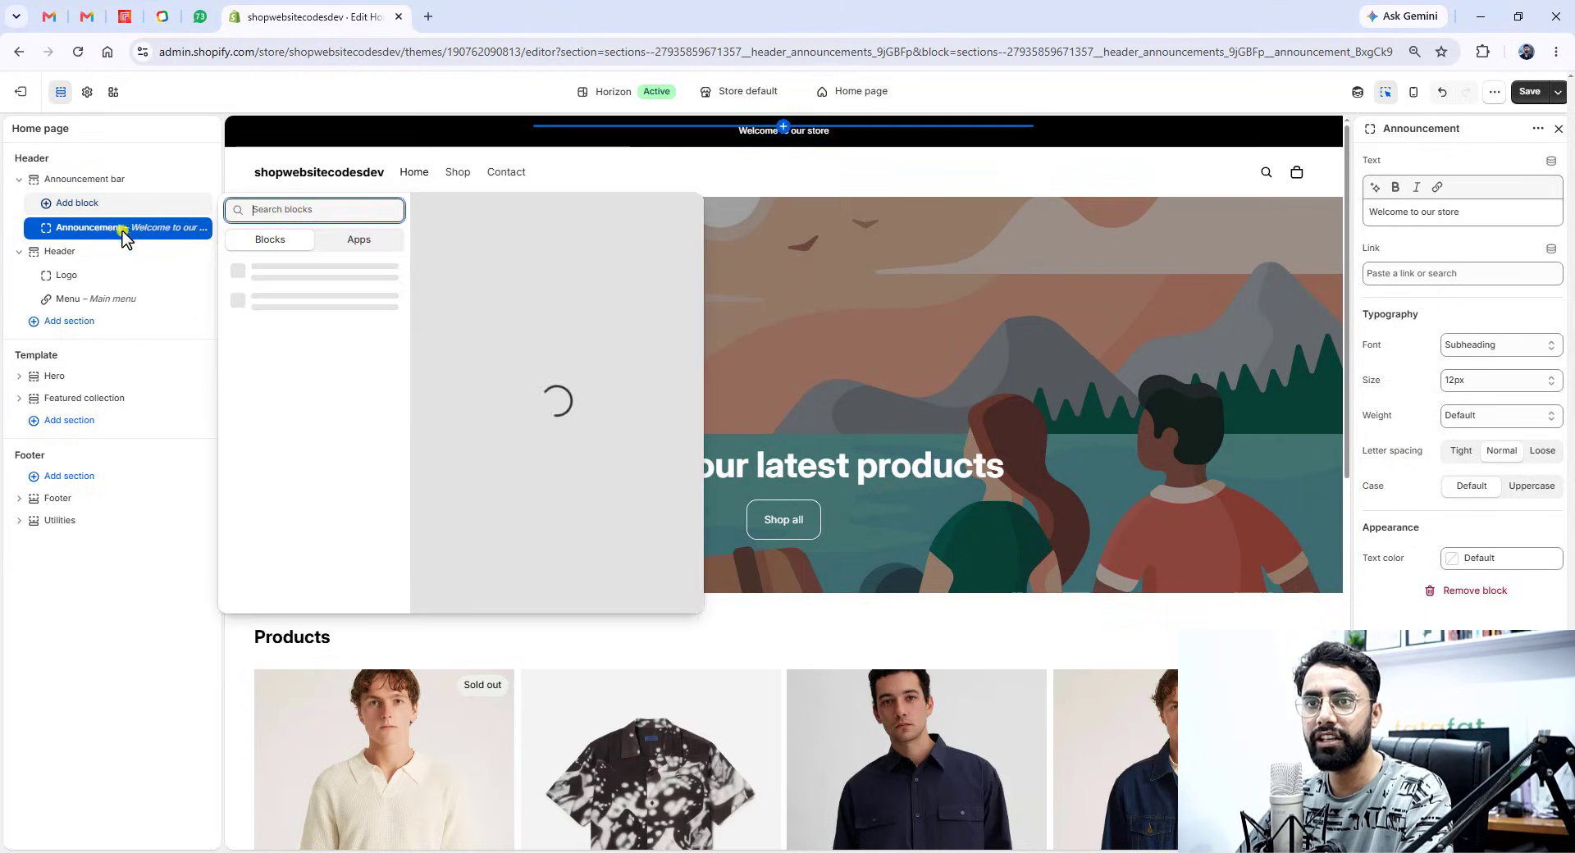
{"action": "left_click", "coordinate": [283, 270]}
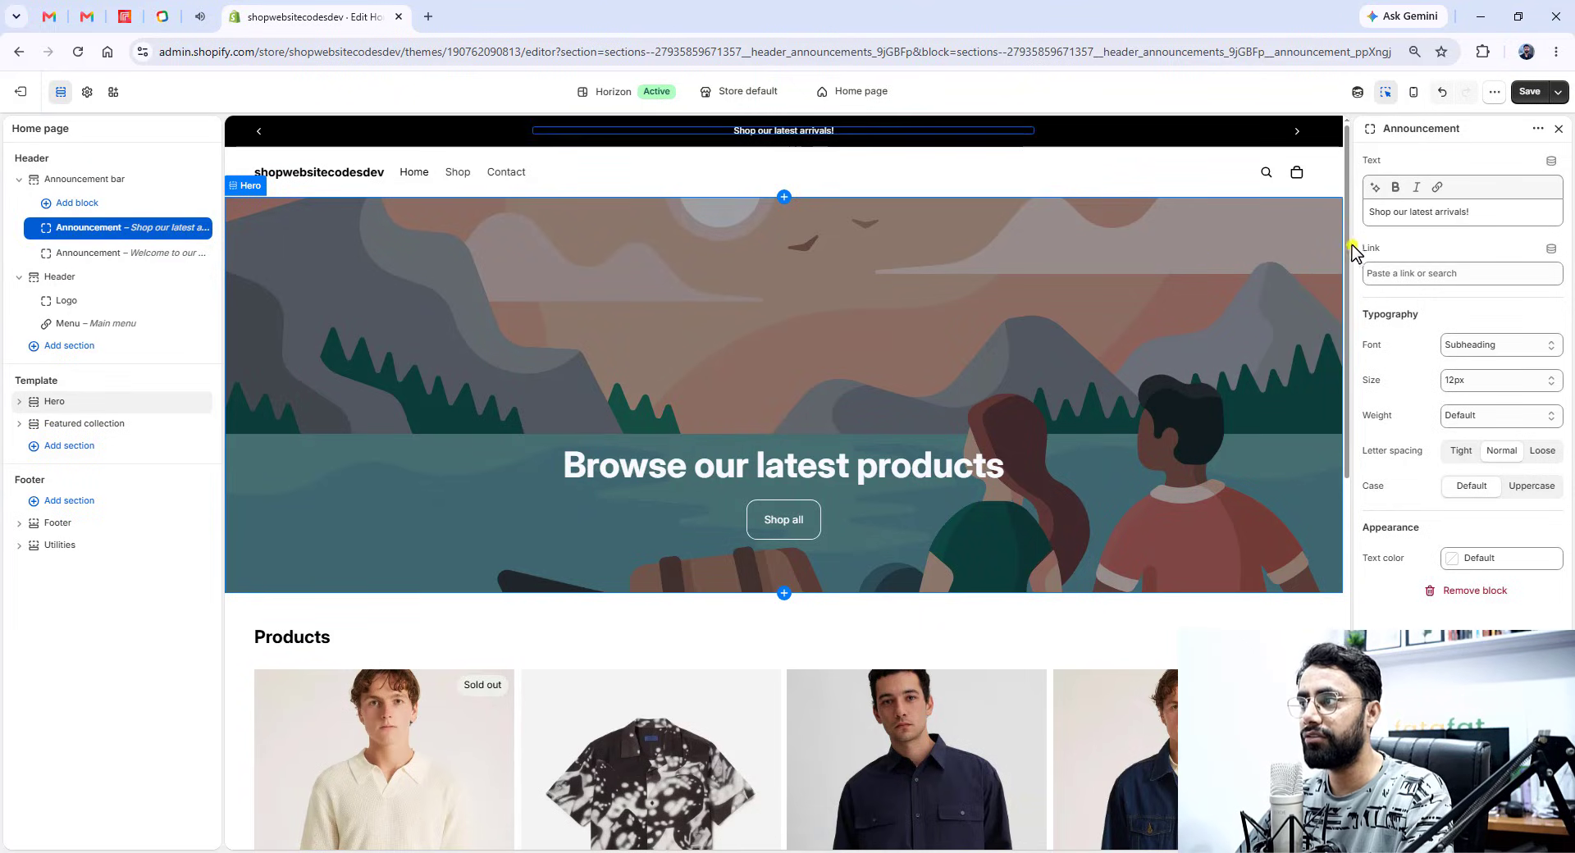
{"action": "triple_click", "coordinate": [1406, 217]}
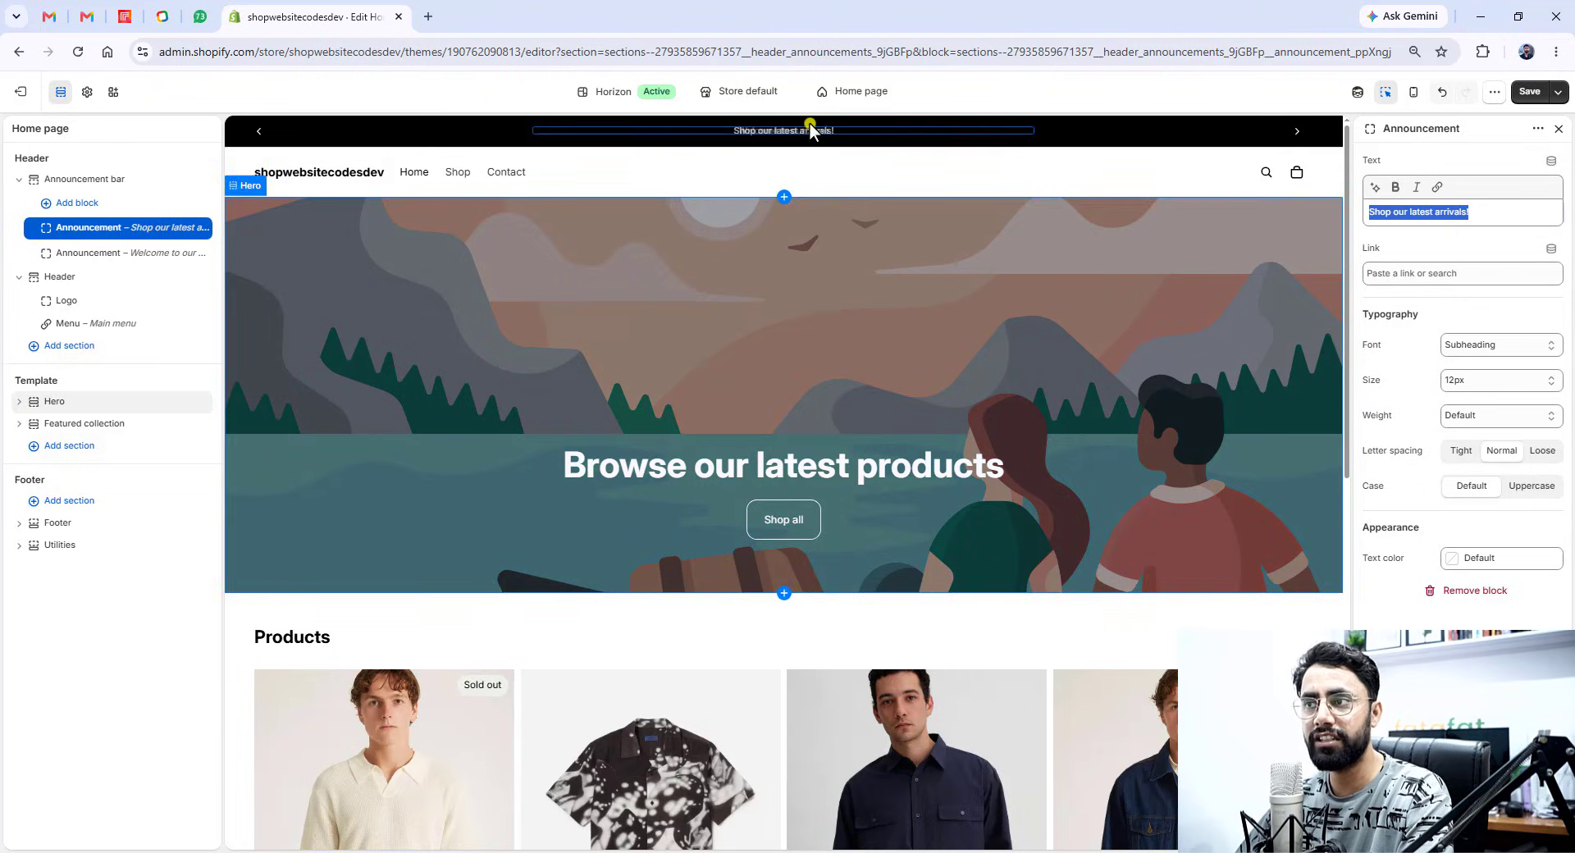
{"action": "mouse_move", "coordinate": [785, 133]}
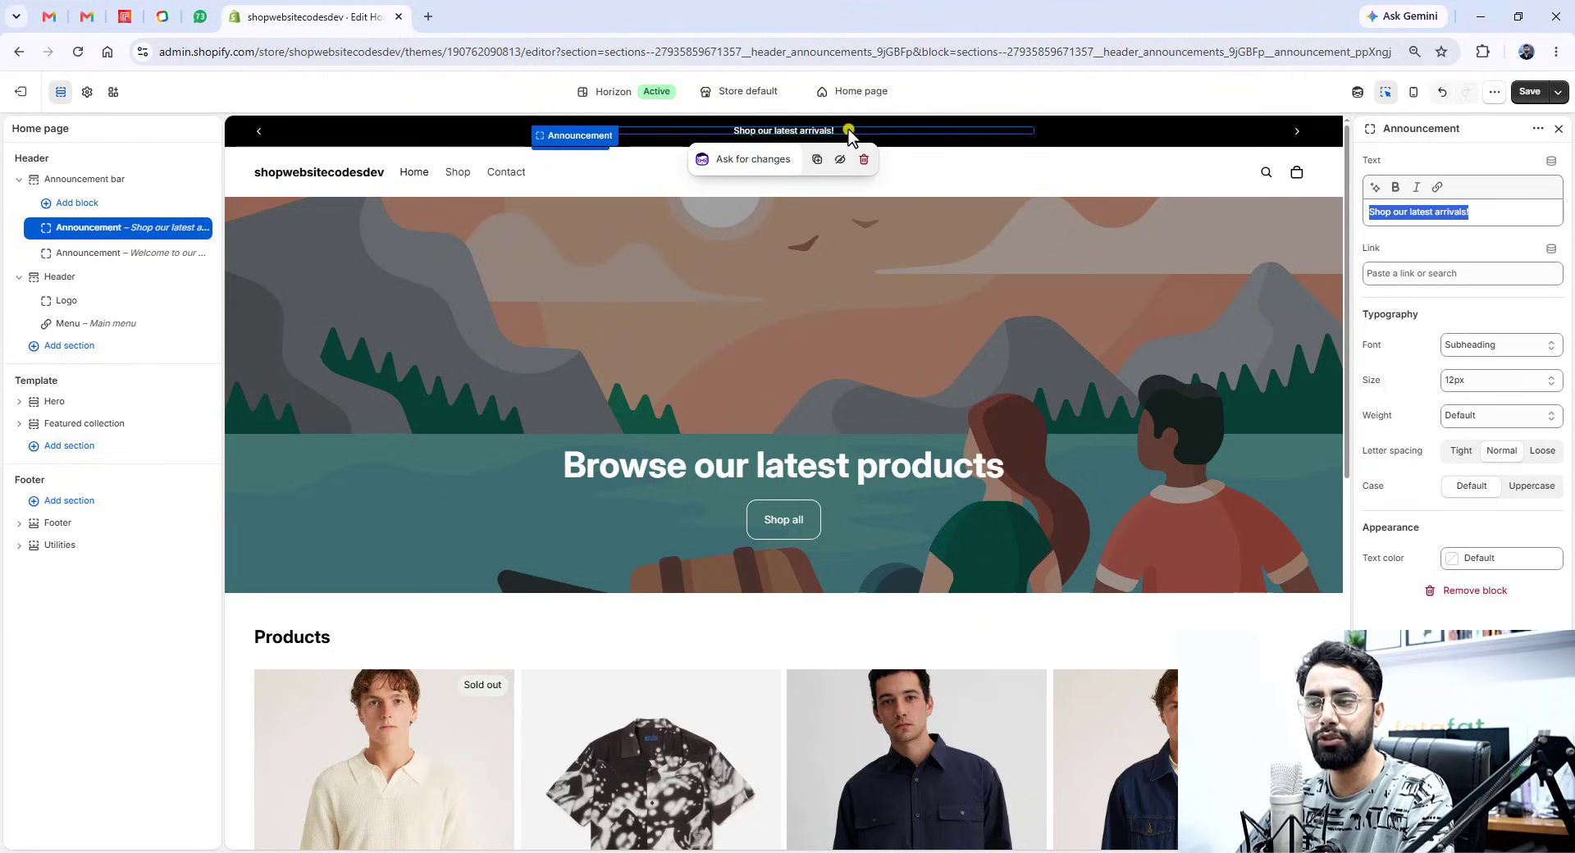
- In the theme settings, choose the Horizon image logo.png as the default logo and set its desktop height to 24 px
{"action": "left_click", "coordinate": [82, 283]}
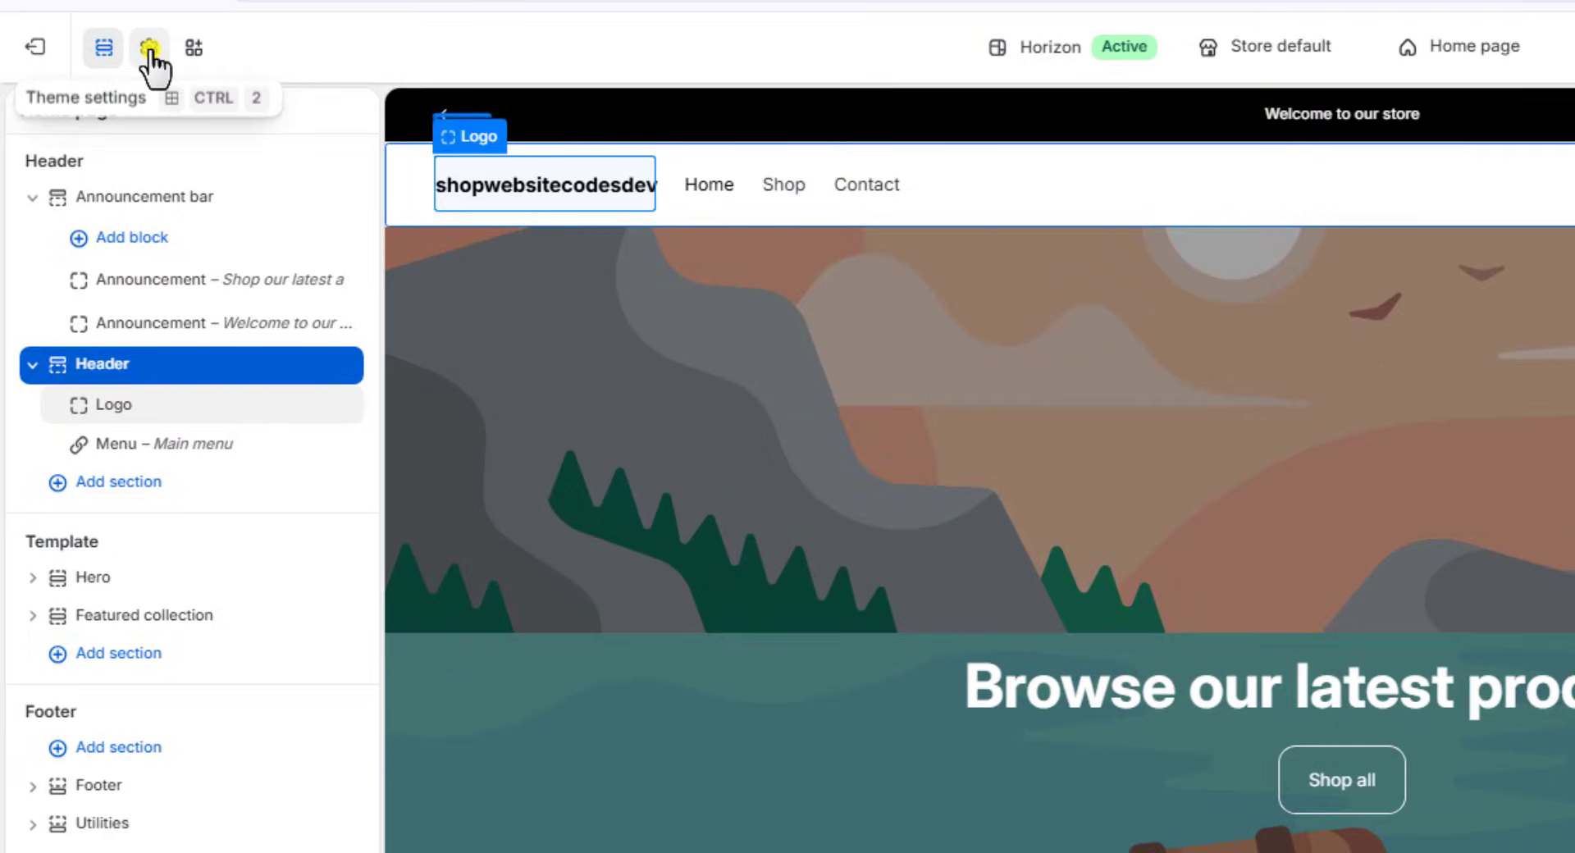
{"action": "left_click", "coordinate": [148, 48]}
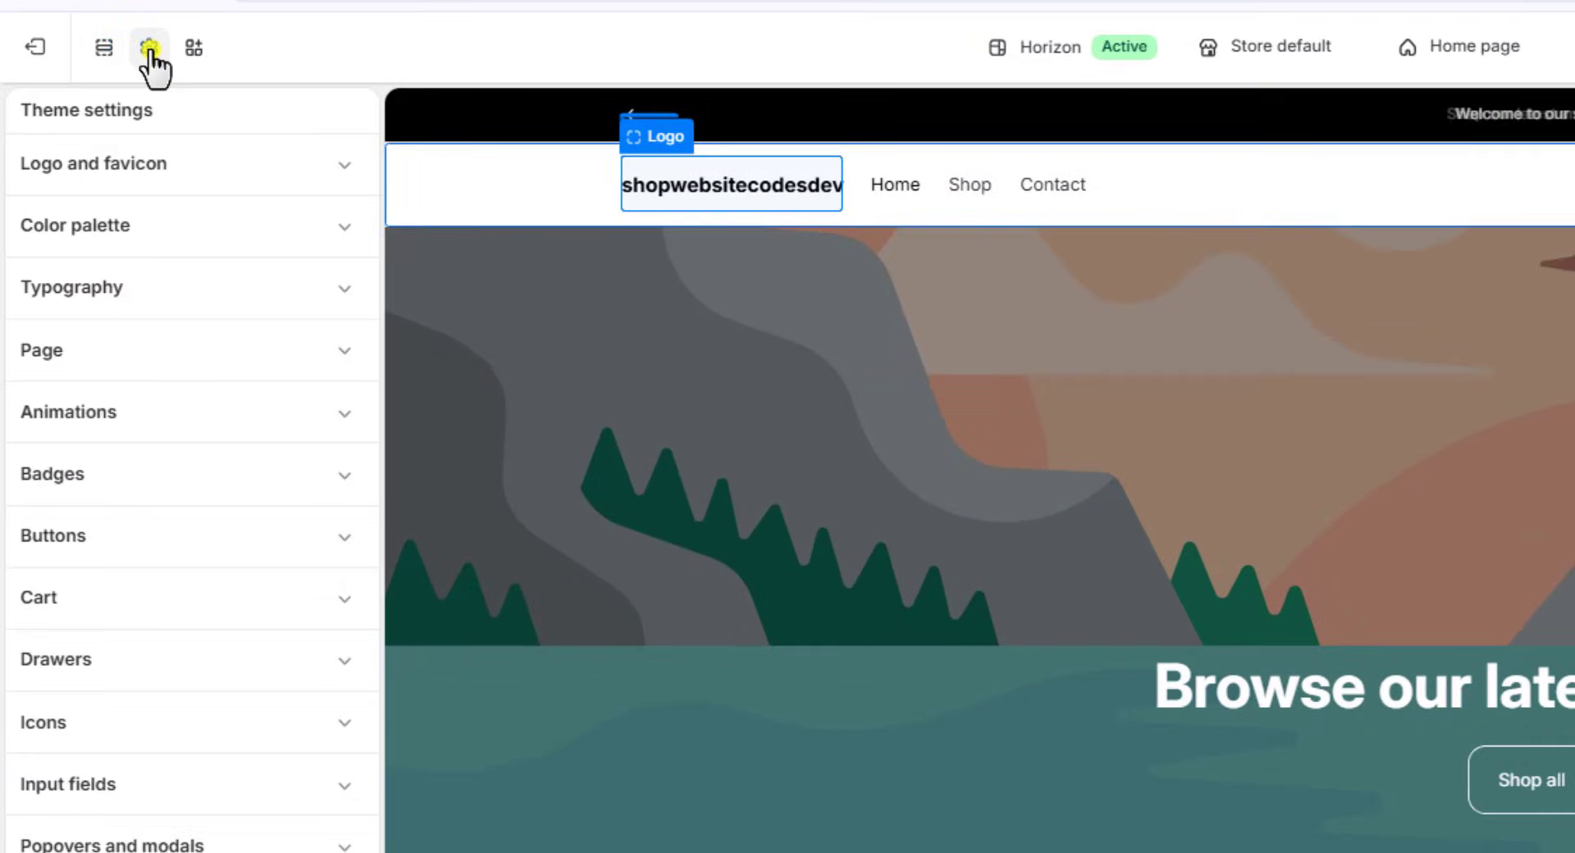
{"action": "left_click", "coordinate": [93, 164]}
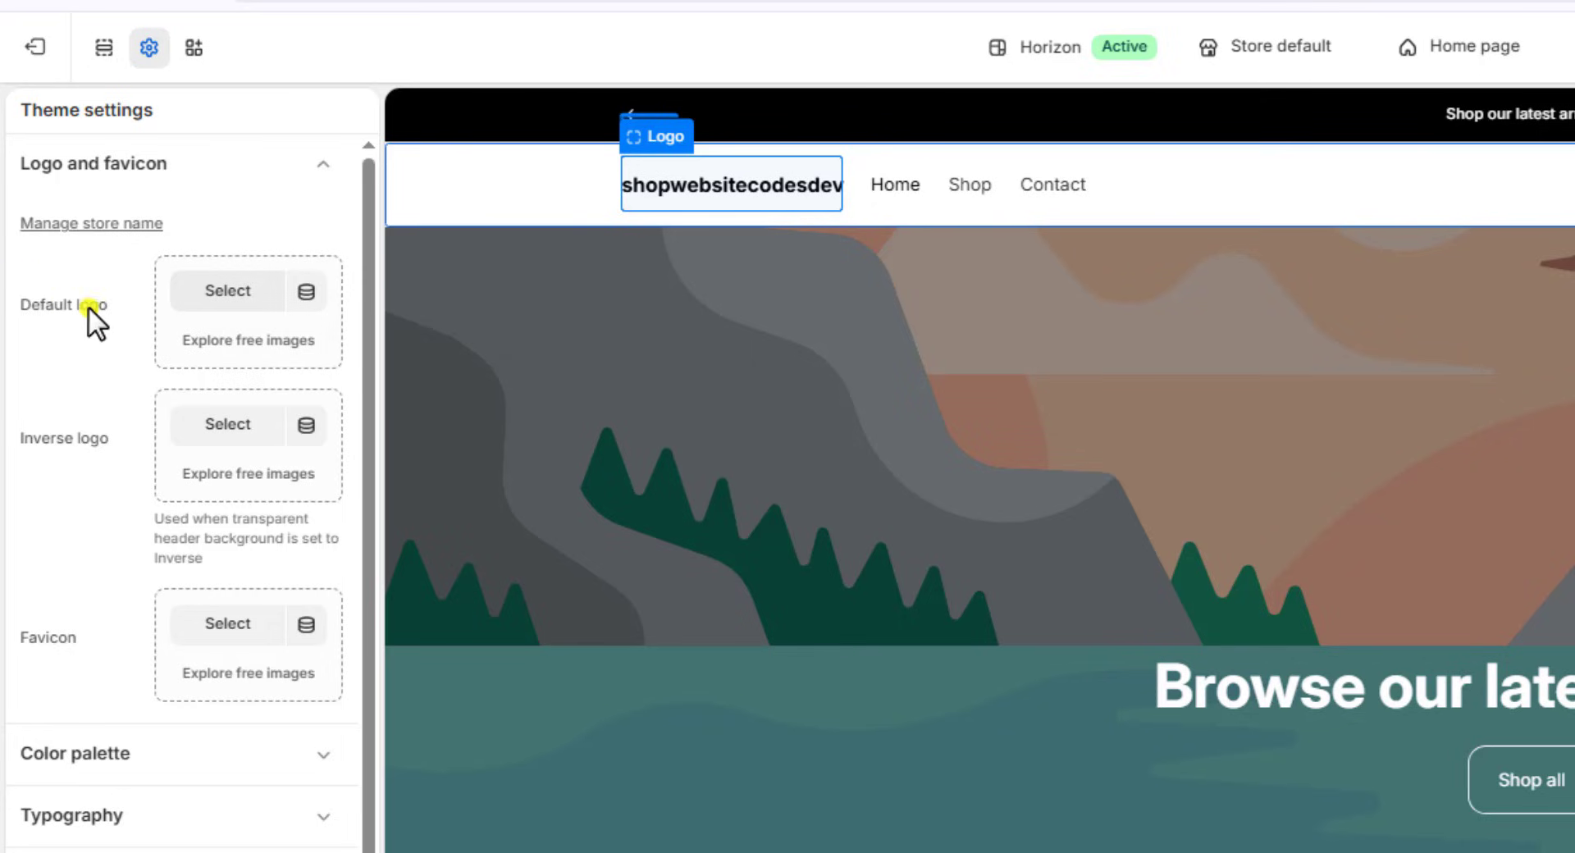
{"action": "left_click", "coordinate": [202, 283]}
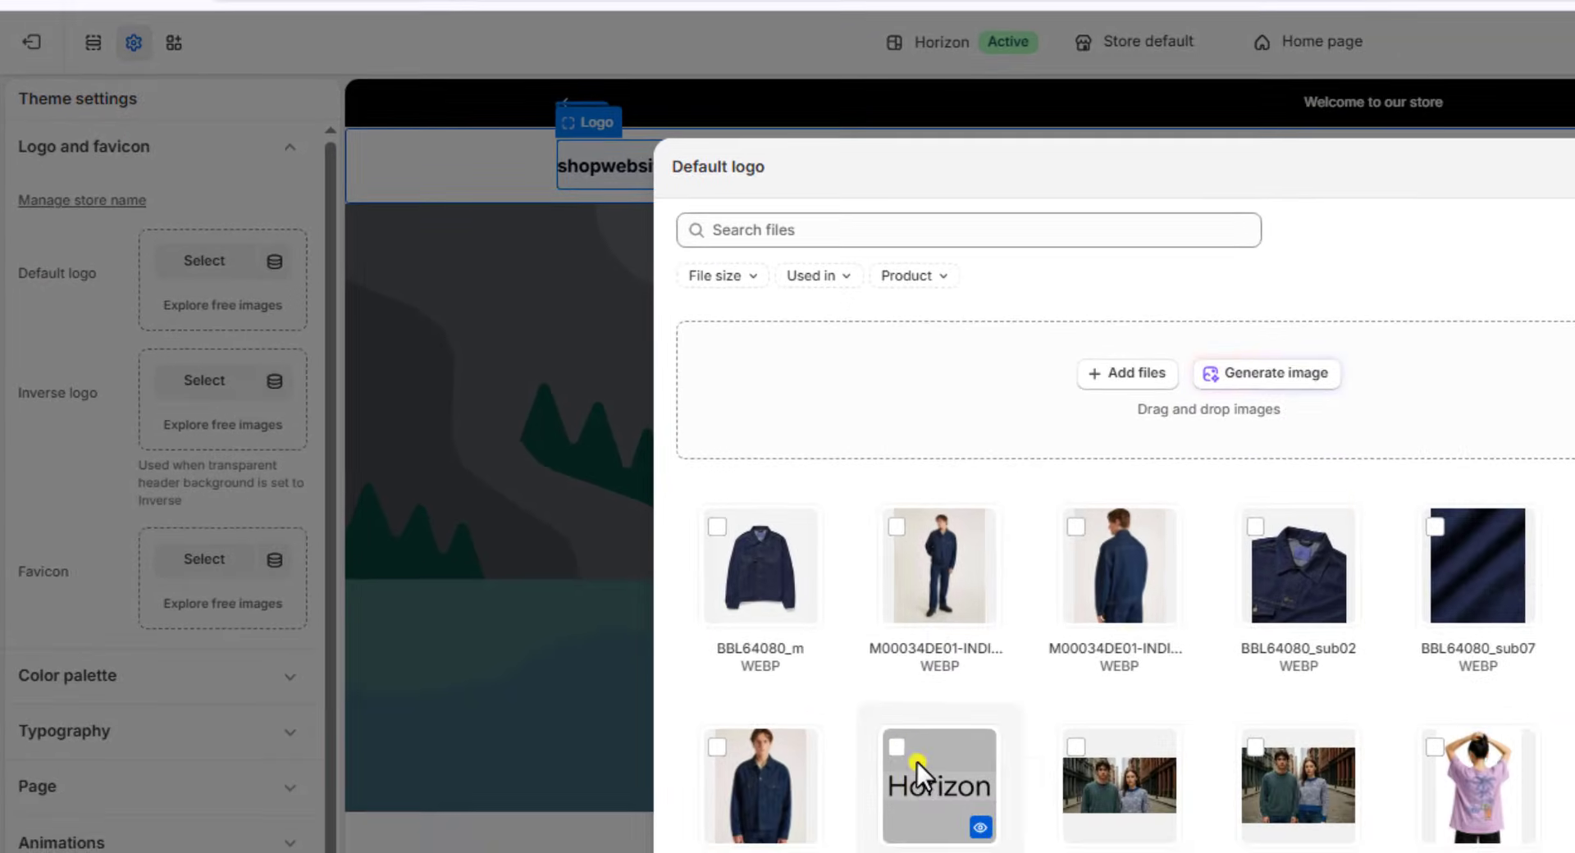
{"action": "left_click", "coordinate": [918, 761]}
{"action": "left_click", "coordinate": [1574, 852]}
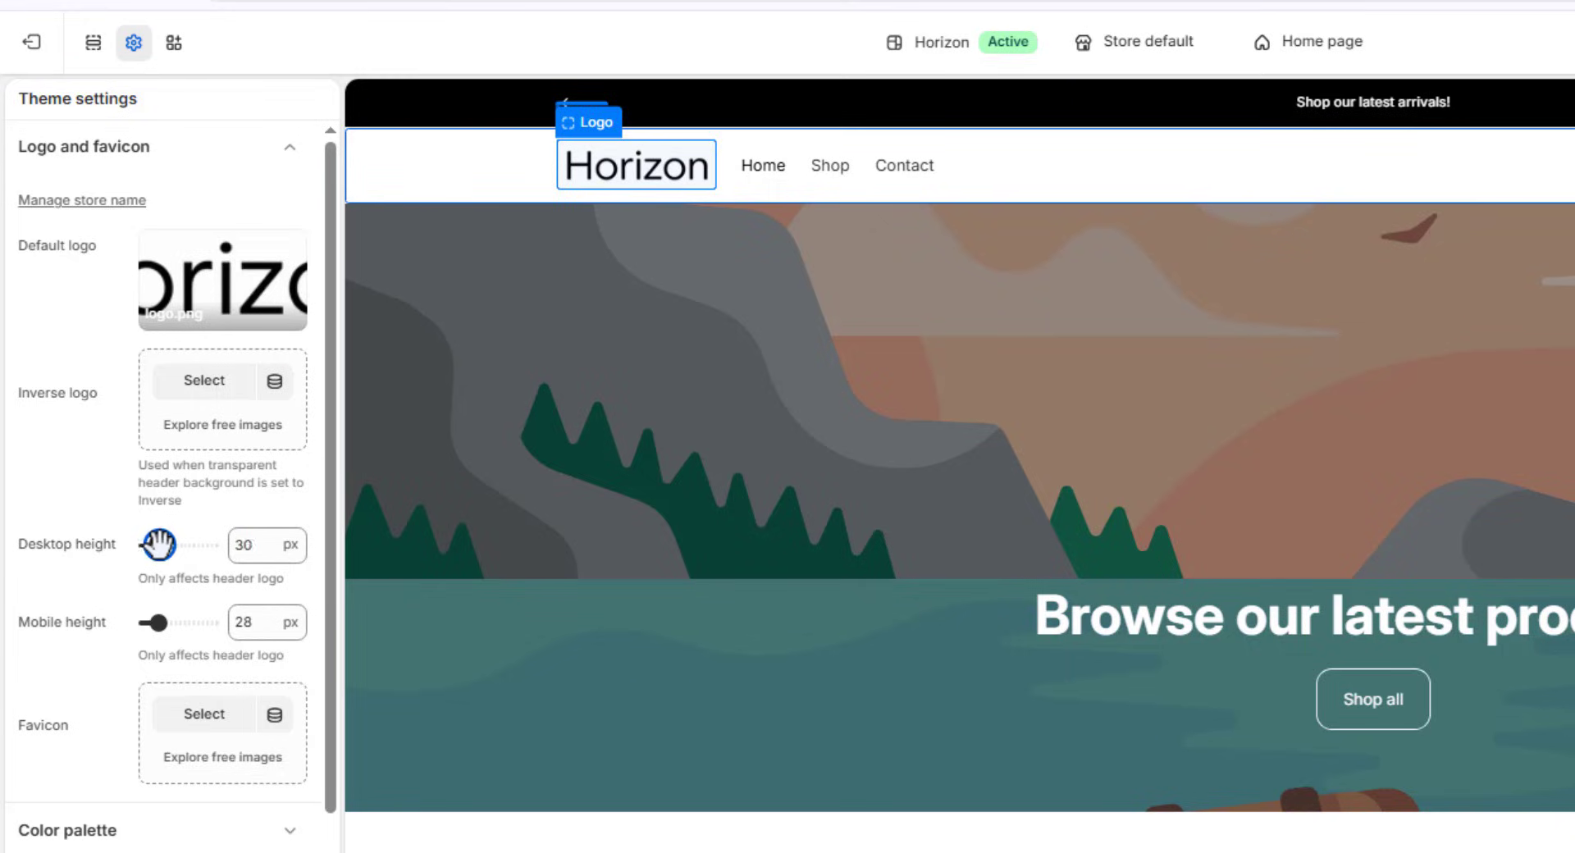
{"action": "left_click_drag", "start_coordinate": [158, 545], "coordinate": [155, 544]}
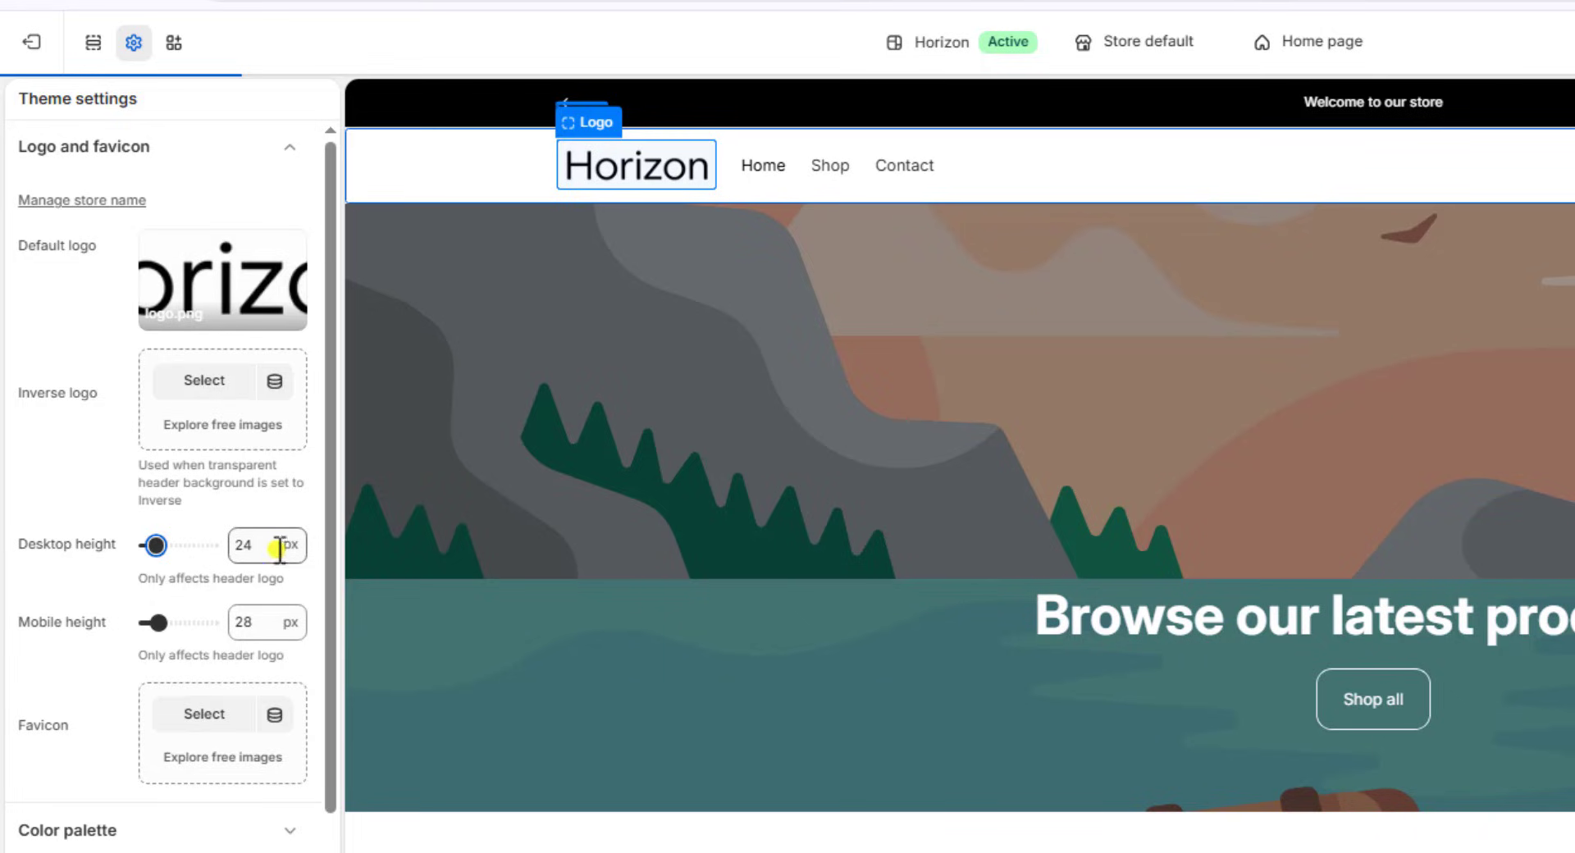
{"action": "left_click", "coordinate": [94, 46]}
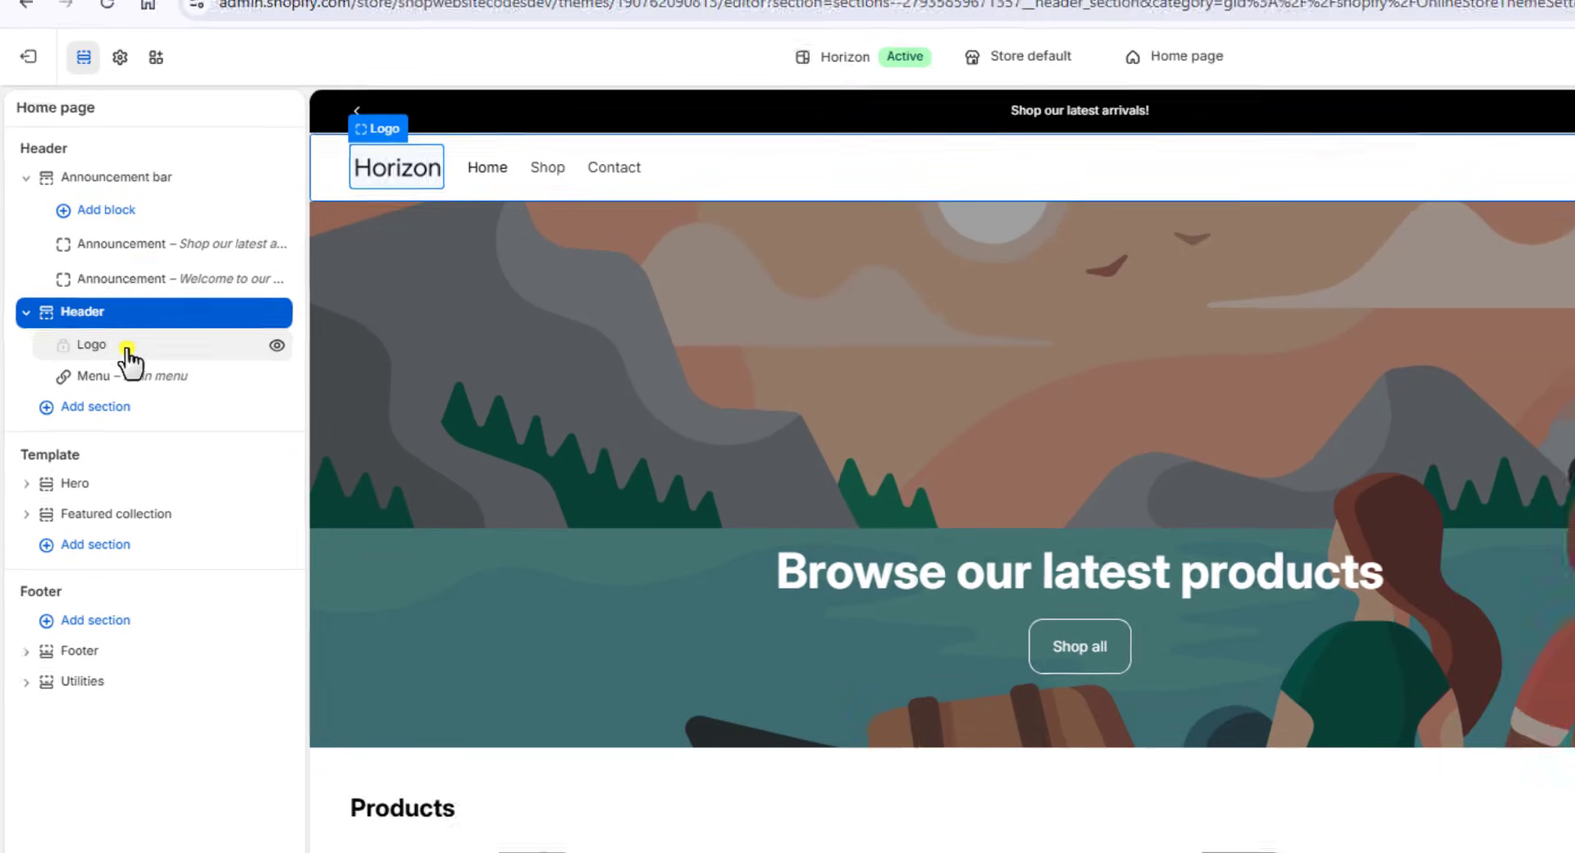
- Review the header's logo block settings and the menus available to replace its main menu, keeping the current one
{"action": "left_click", "coordinate": [146, 369]}
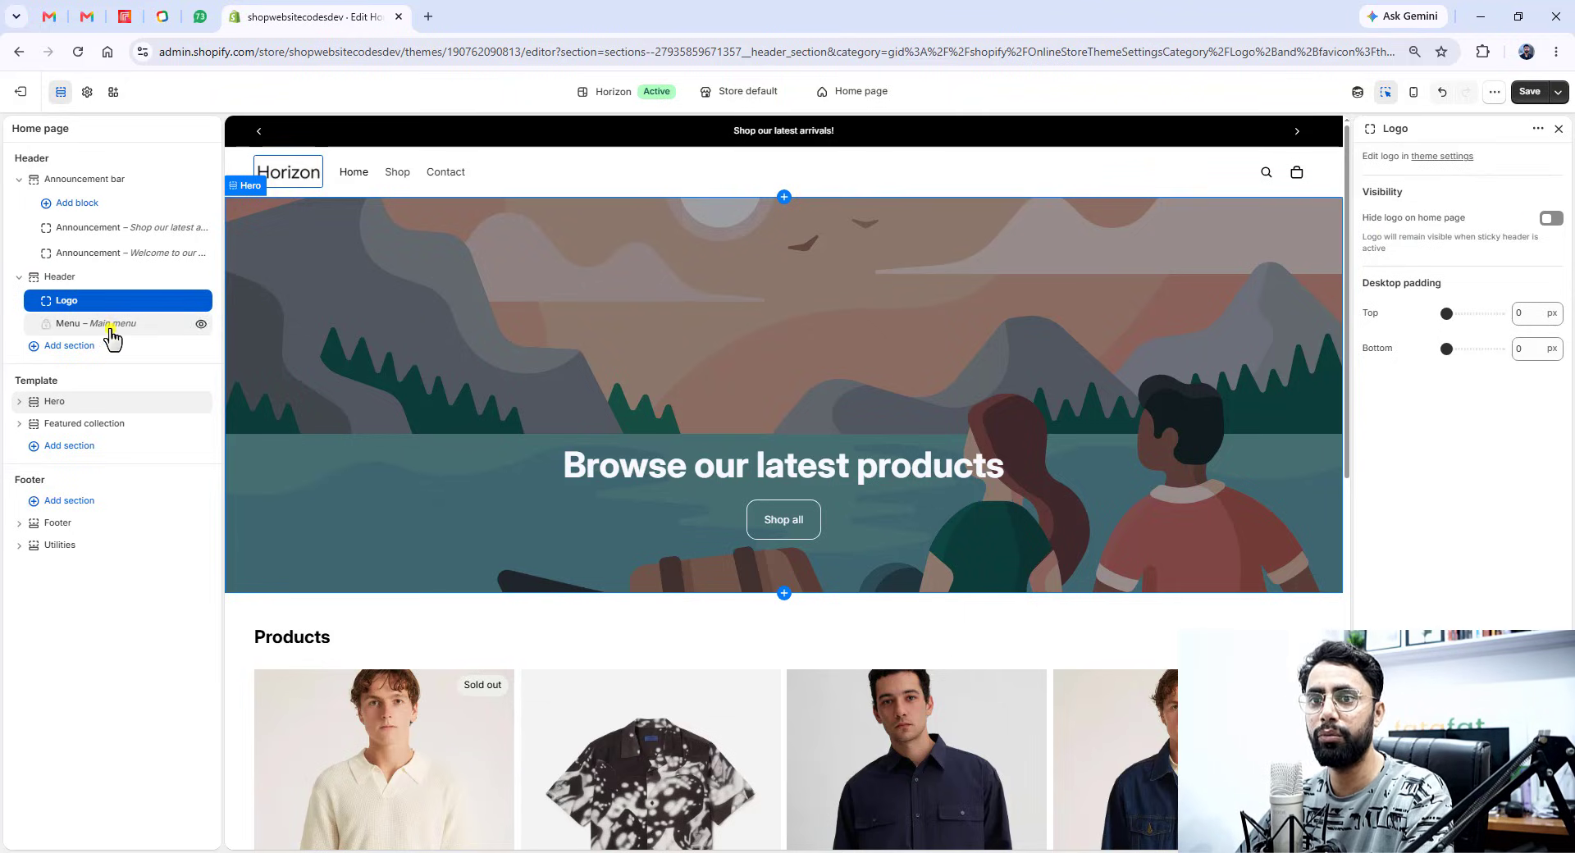
{"action": "left_click", "coordinate": [86, 326]}
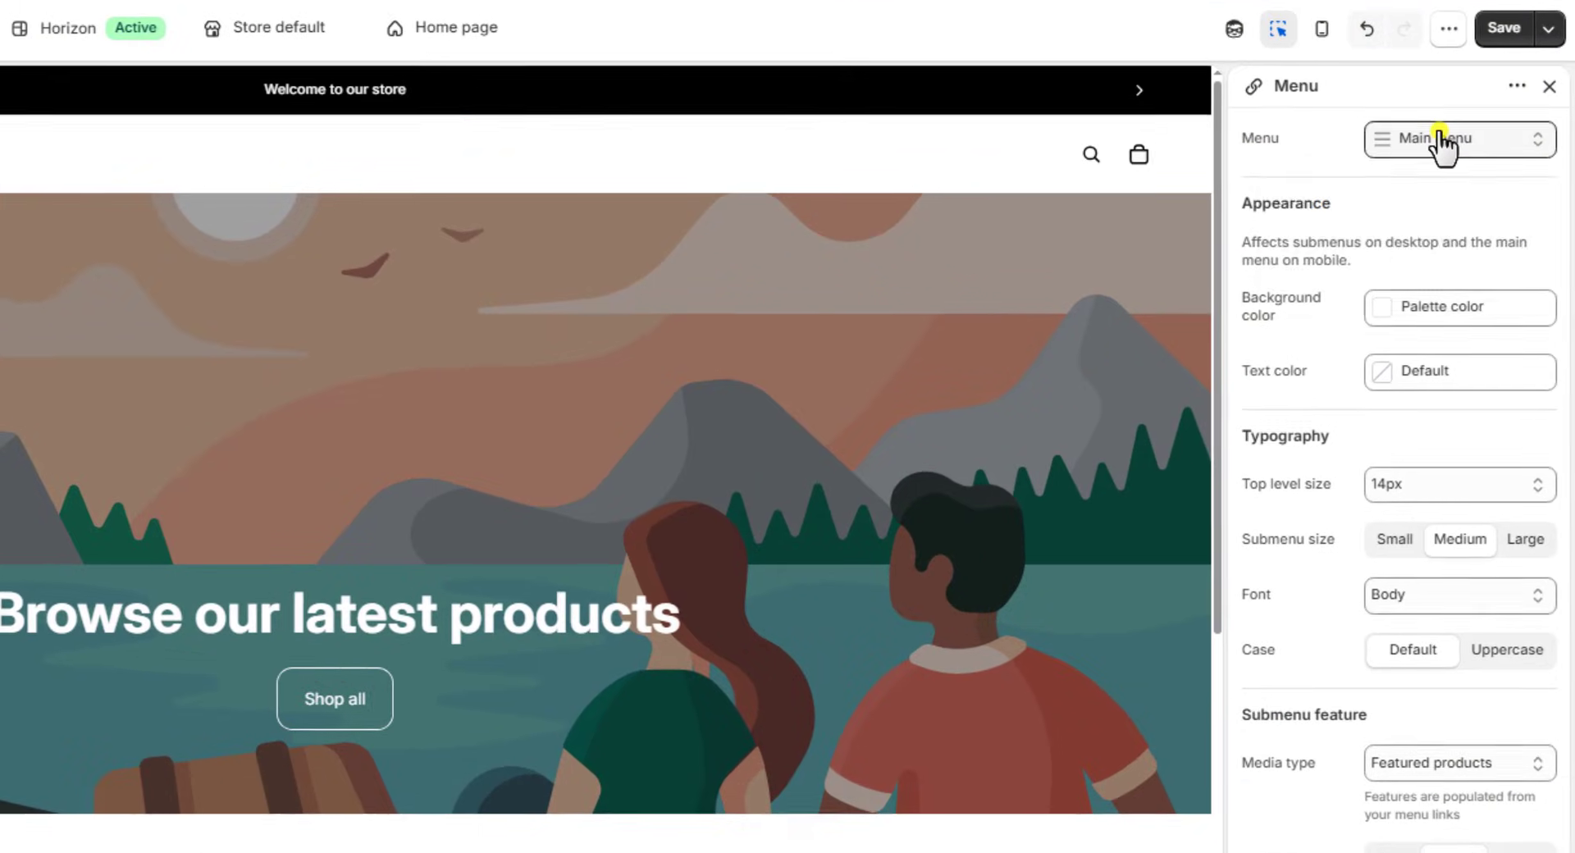
{"action": "left_click", "coordinate": [1451, 160]}
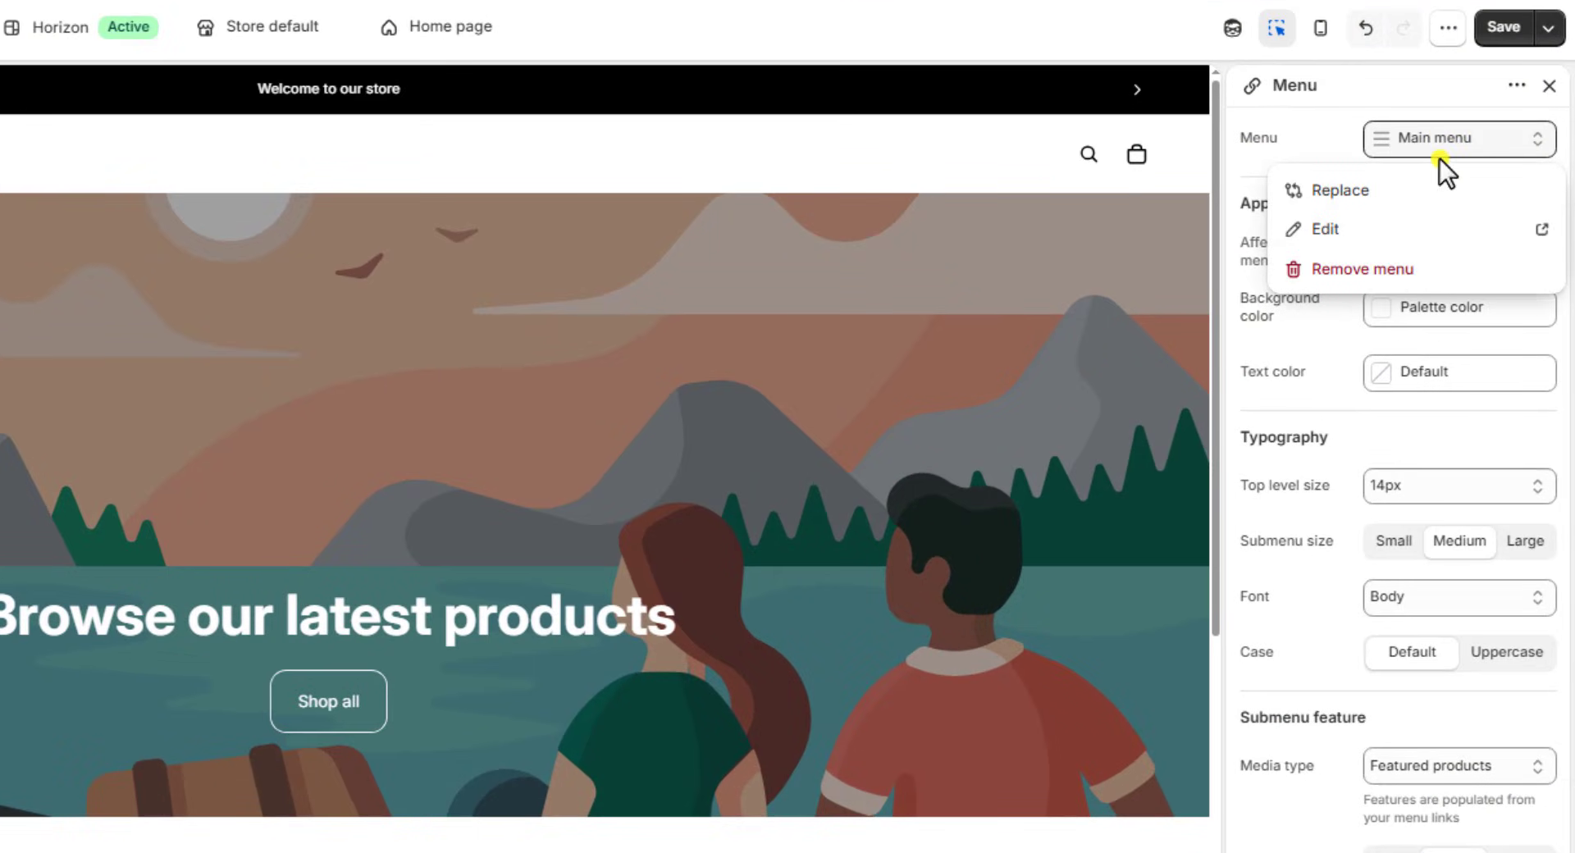
{"action": "left_click", "coordinate": [1356, 188]}
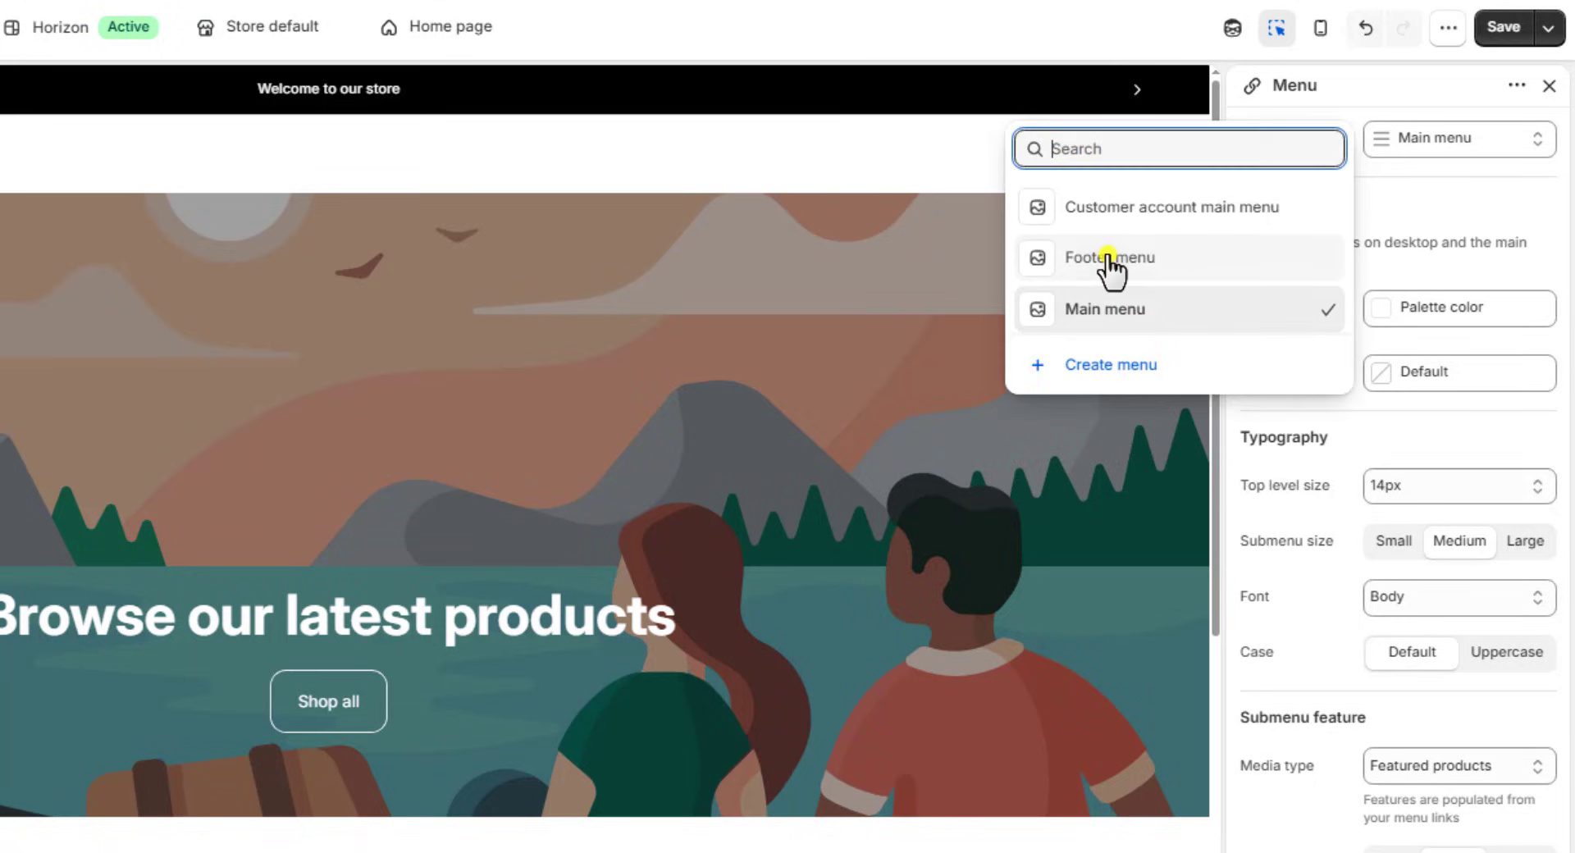
{"action": "left_click", "coordinate": [1463, 199]}
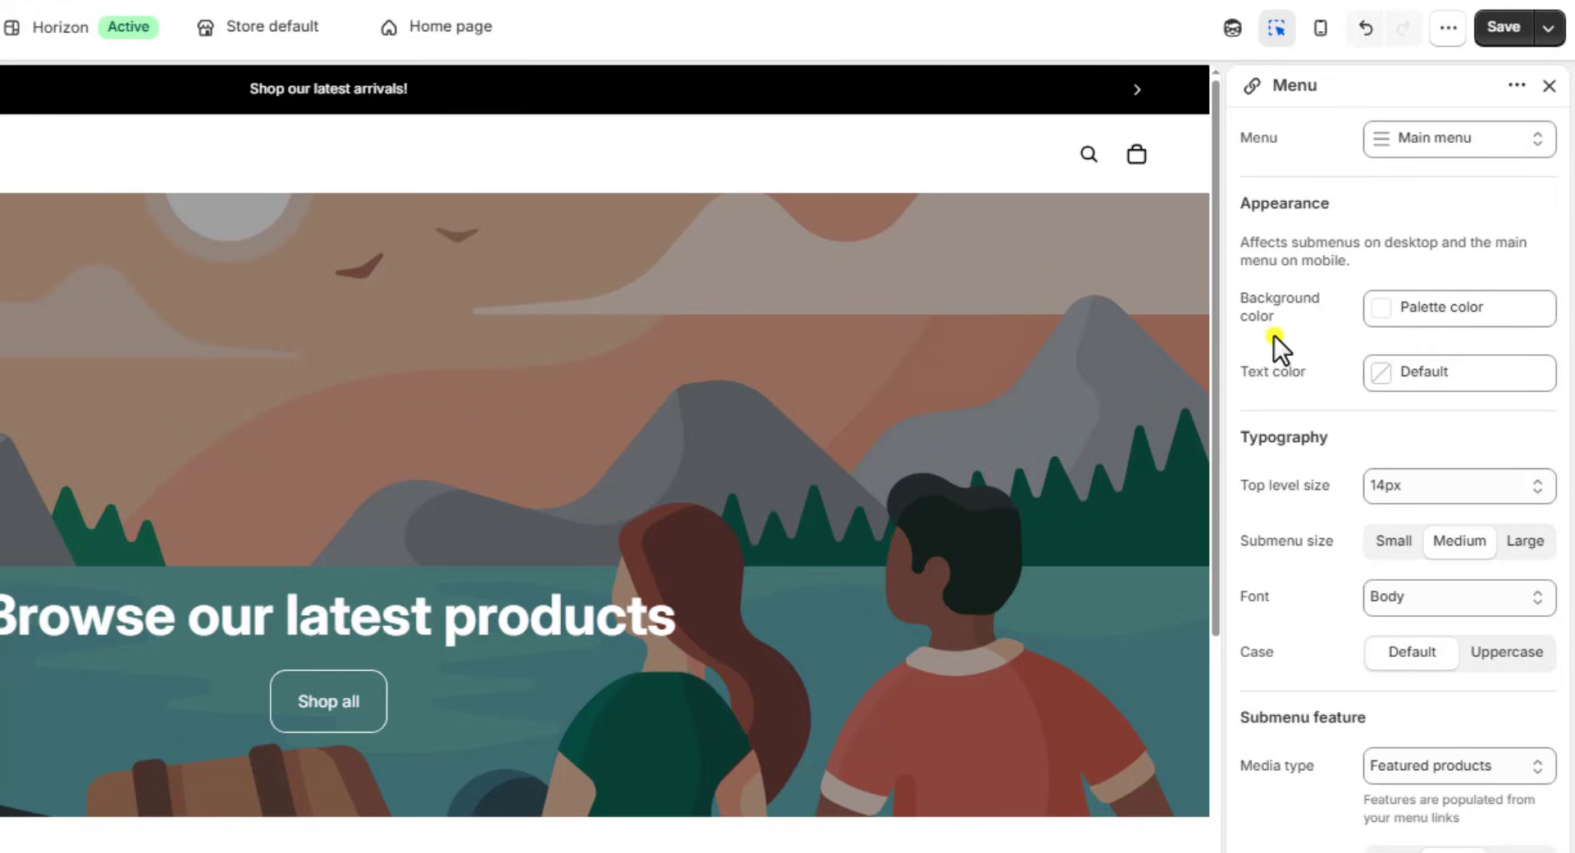
- Set the header menu's background color to white, #FFFFFF, and collapse the Header section
{"action": "left_click", "coordinate": [1405, 318]}
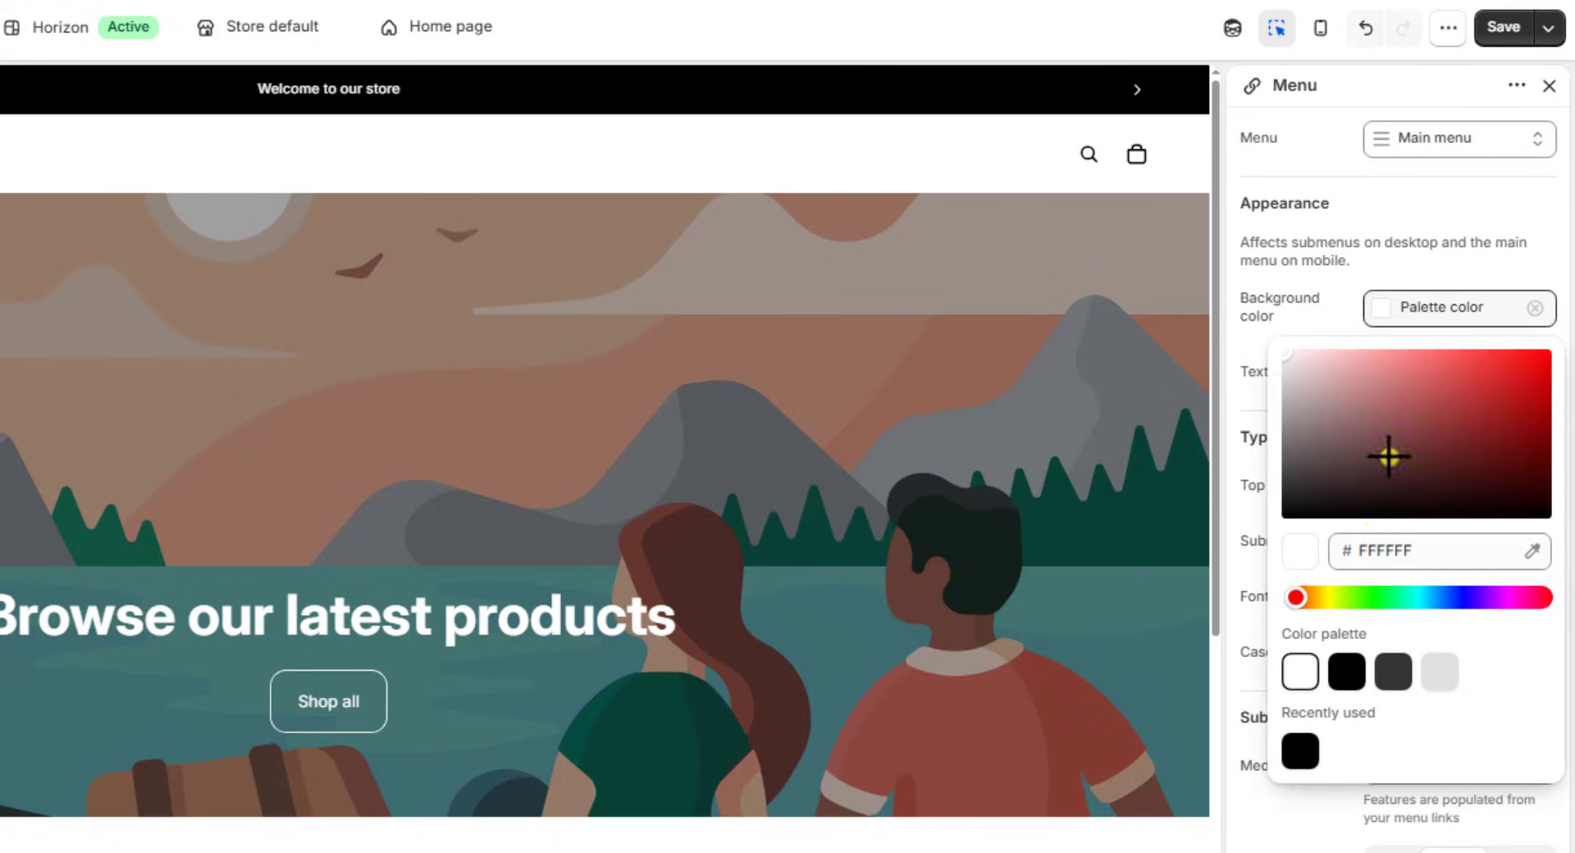
{"action": "left_click", "coordinate": [1390, 331]}
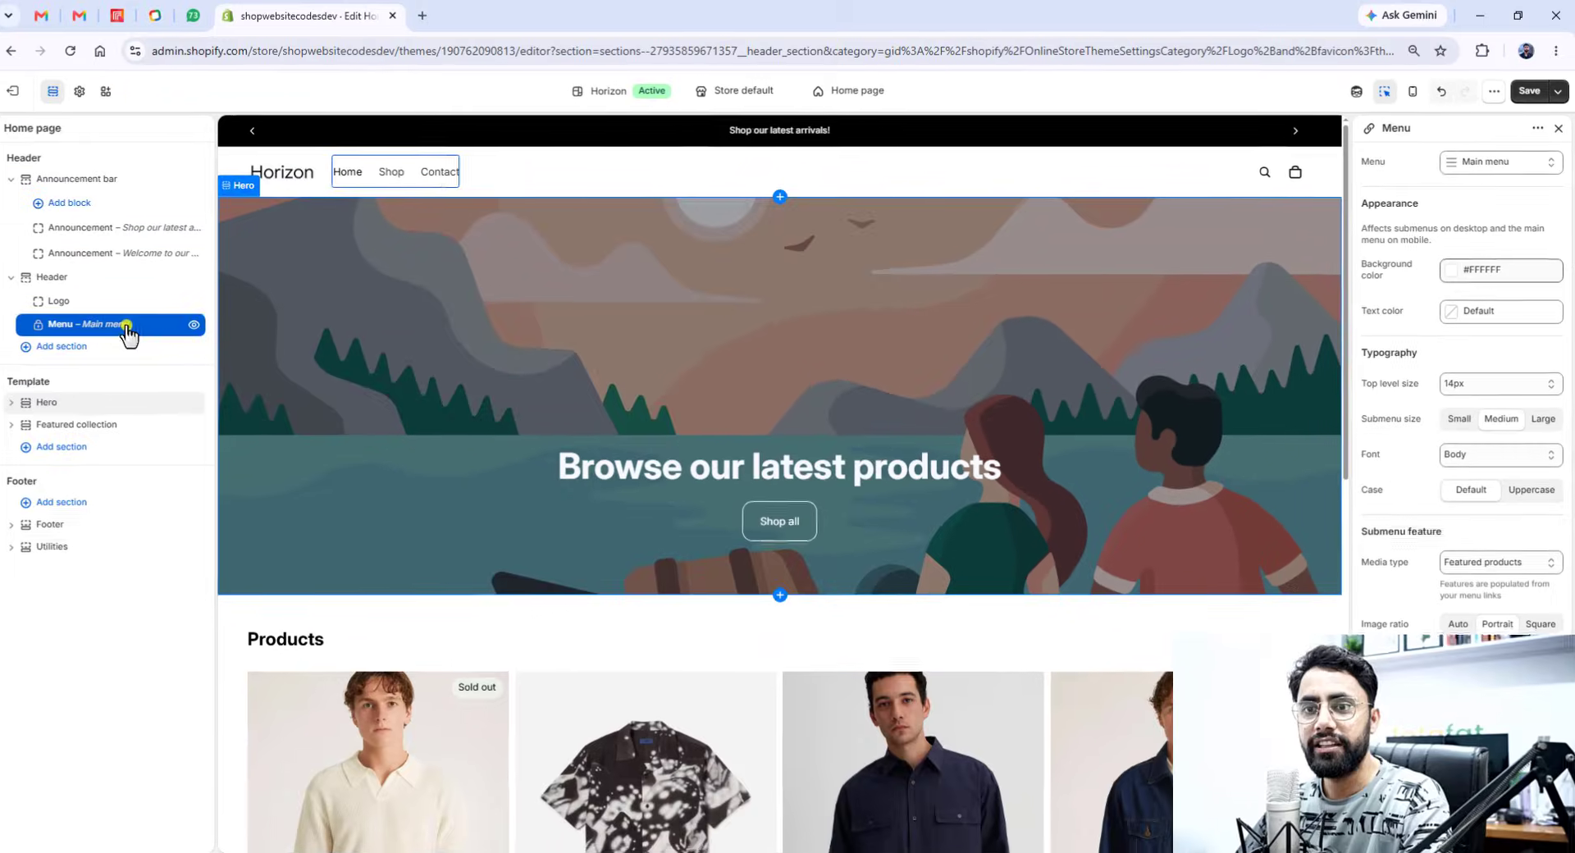
{"action": "left_click", "coordinate": [20, 277]}
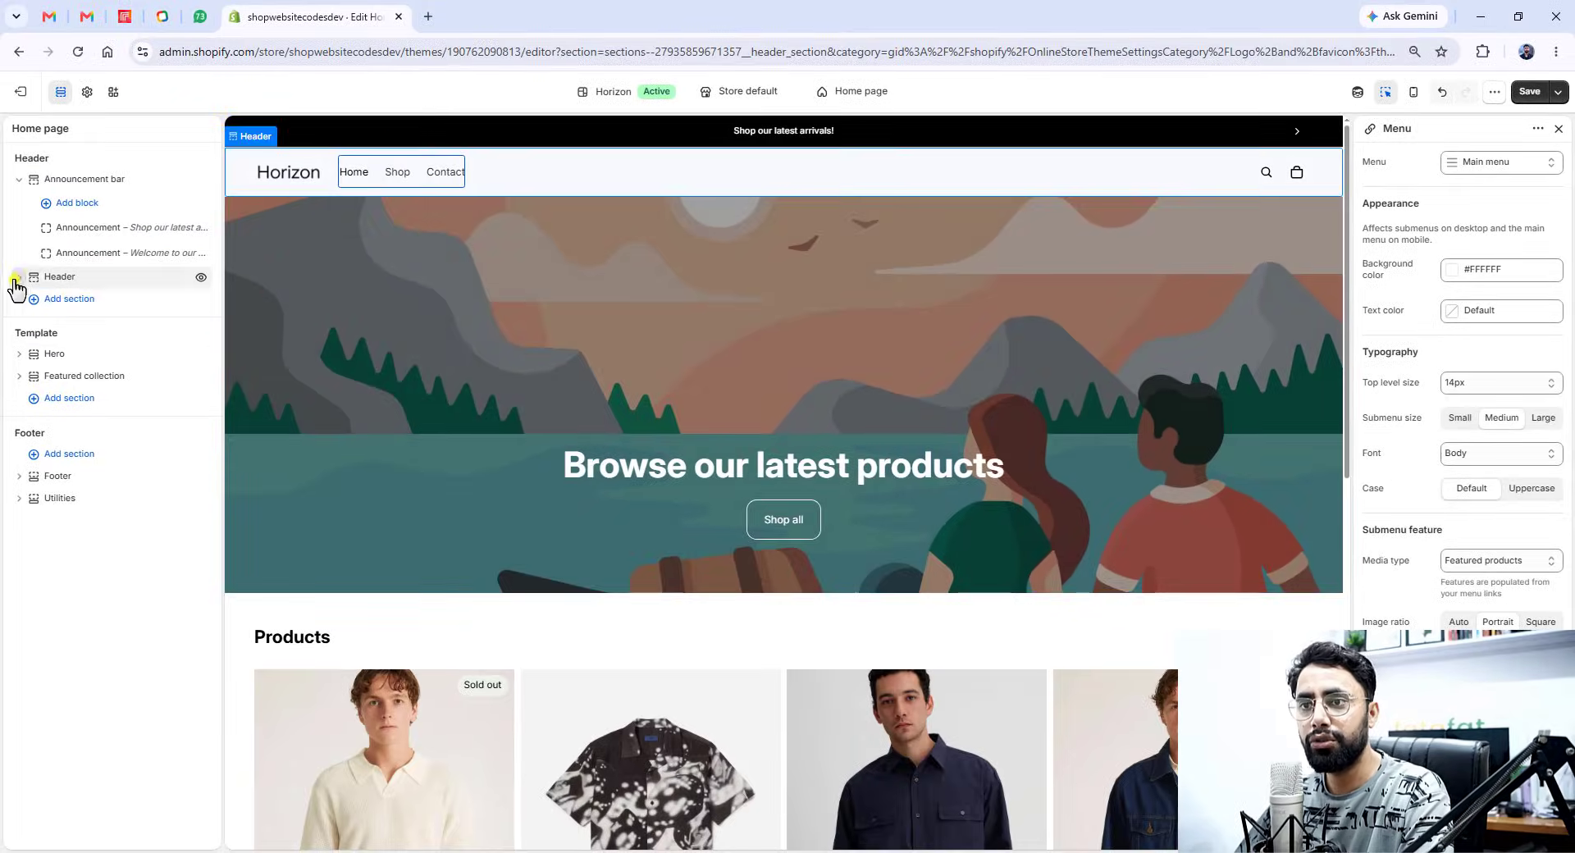
- Set the Hero section's first media image to banner_-_Copy.jpg from the store's files
{"action": "left_click", "coordinate": [544, 266]}
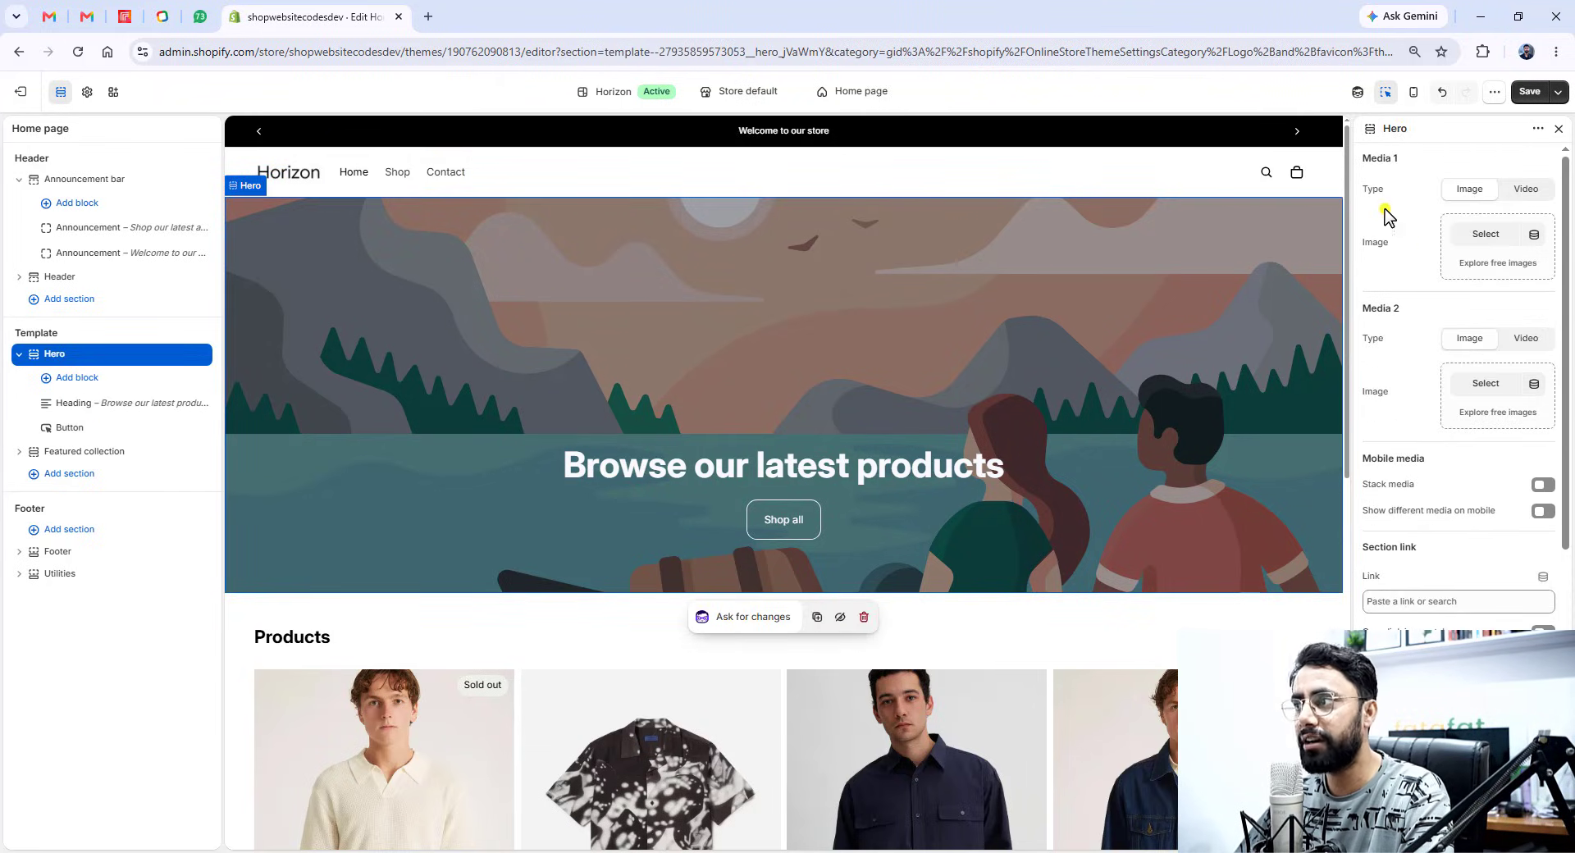
{"action": "left_click", "coordinate": [1483, 236]}
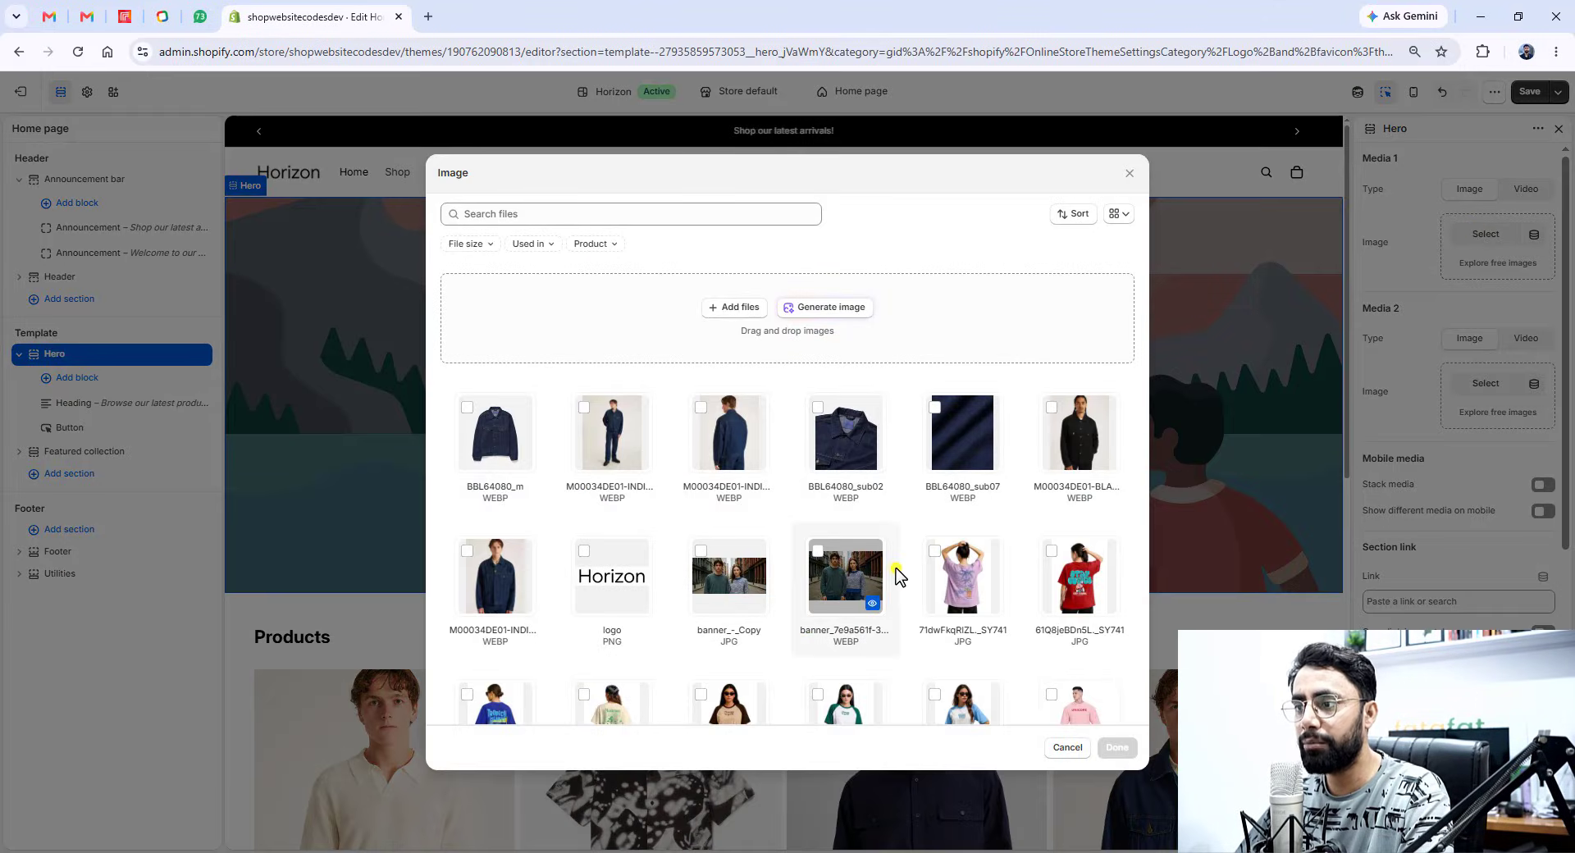
{"action": "left_click", "coordinate": [743, 572]}
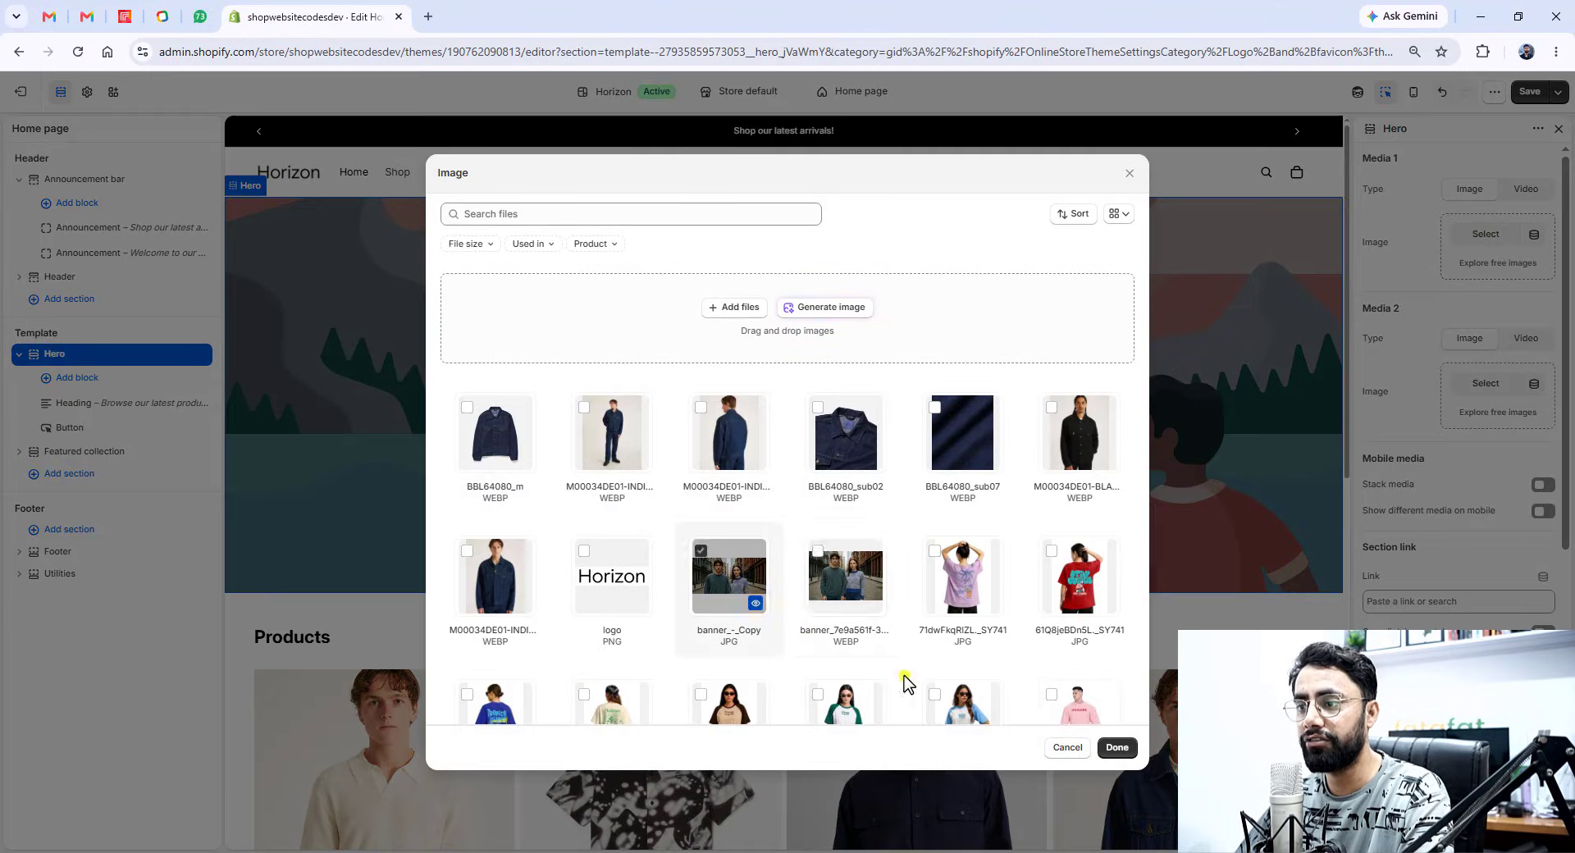
{"action": "left_click", "coordinate": [1116, 748]}
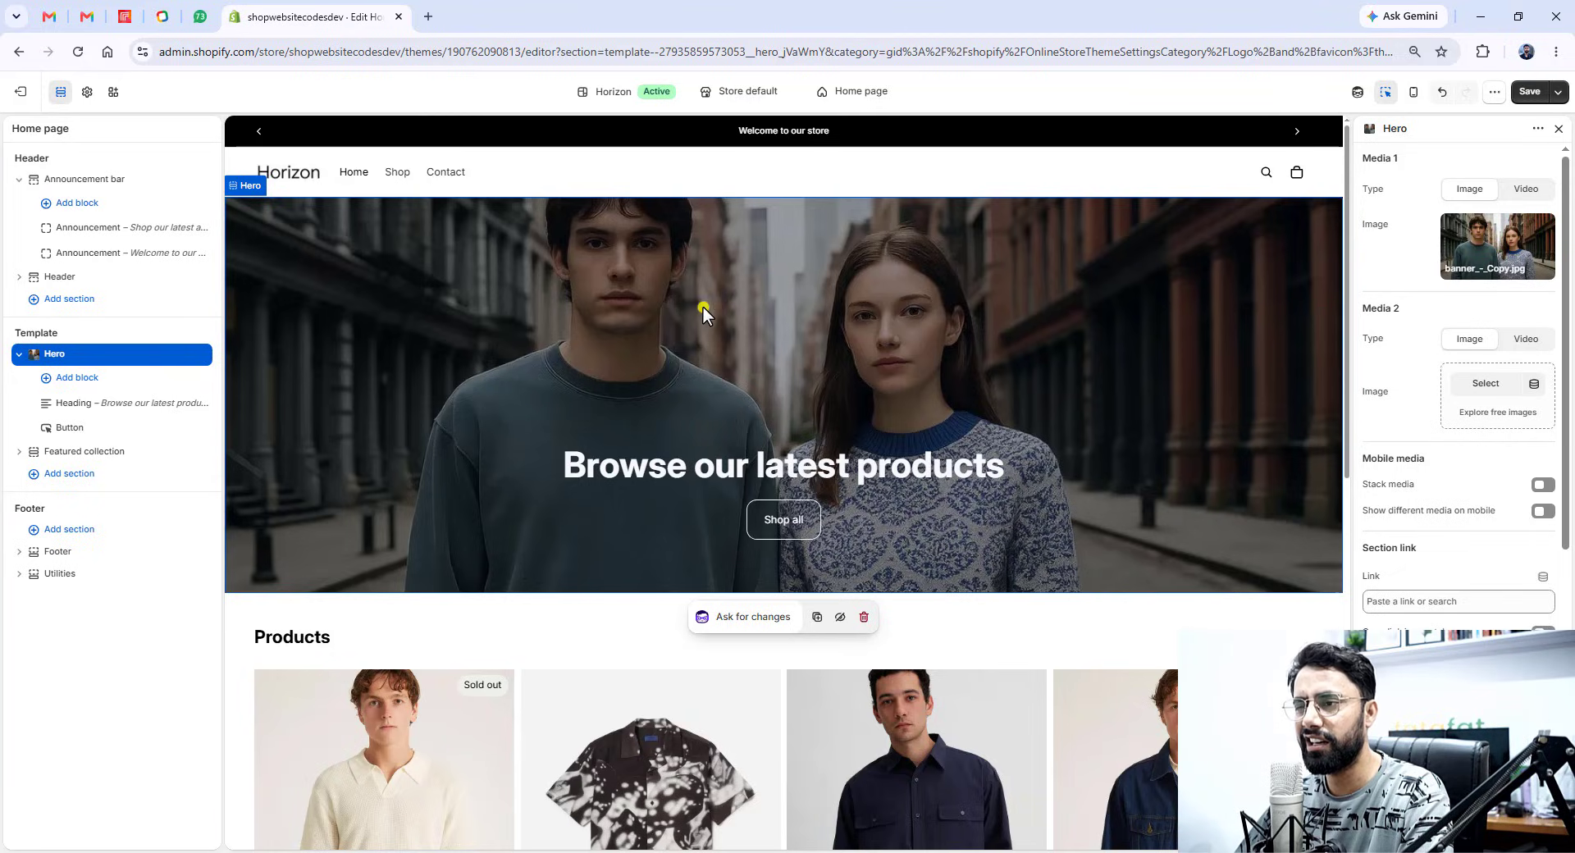
- Turn off the media overlay on the Hero section
{"action": "scroll", "coordinate": [1491, 545], "scroll_direction": "down", "scroll_amount": 3}
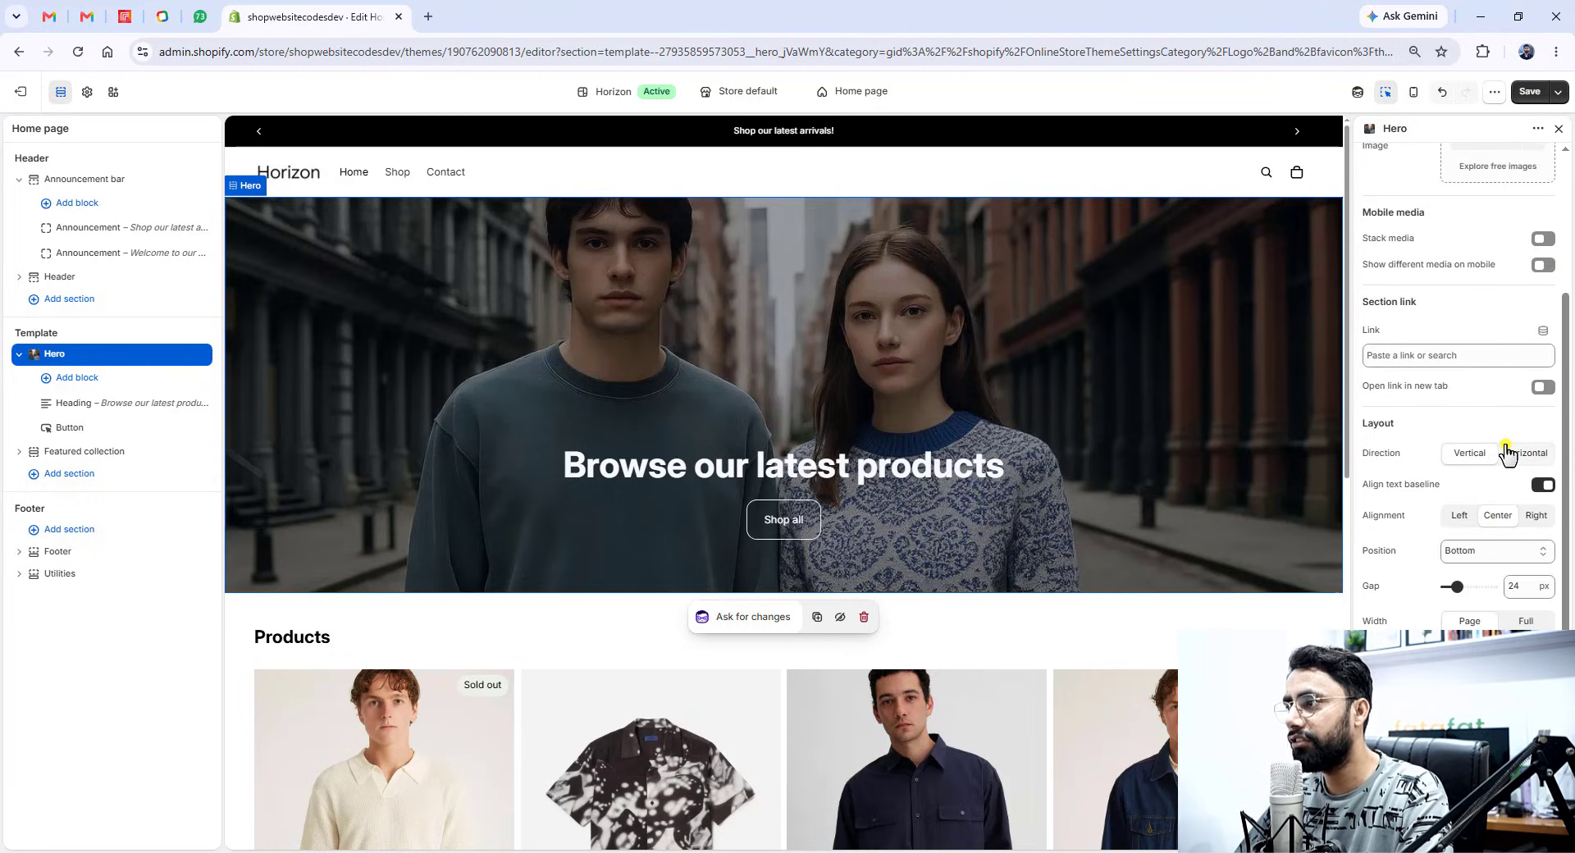
{"action": "scroll", "coordinate": [1389, 615], "scroll_direction": "down", "scroll_amount": 2}
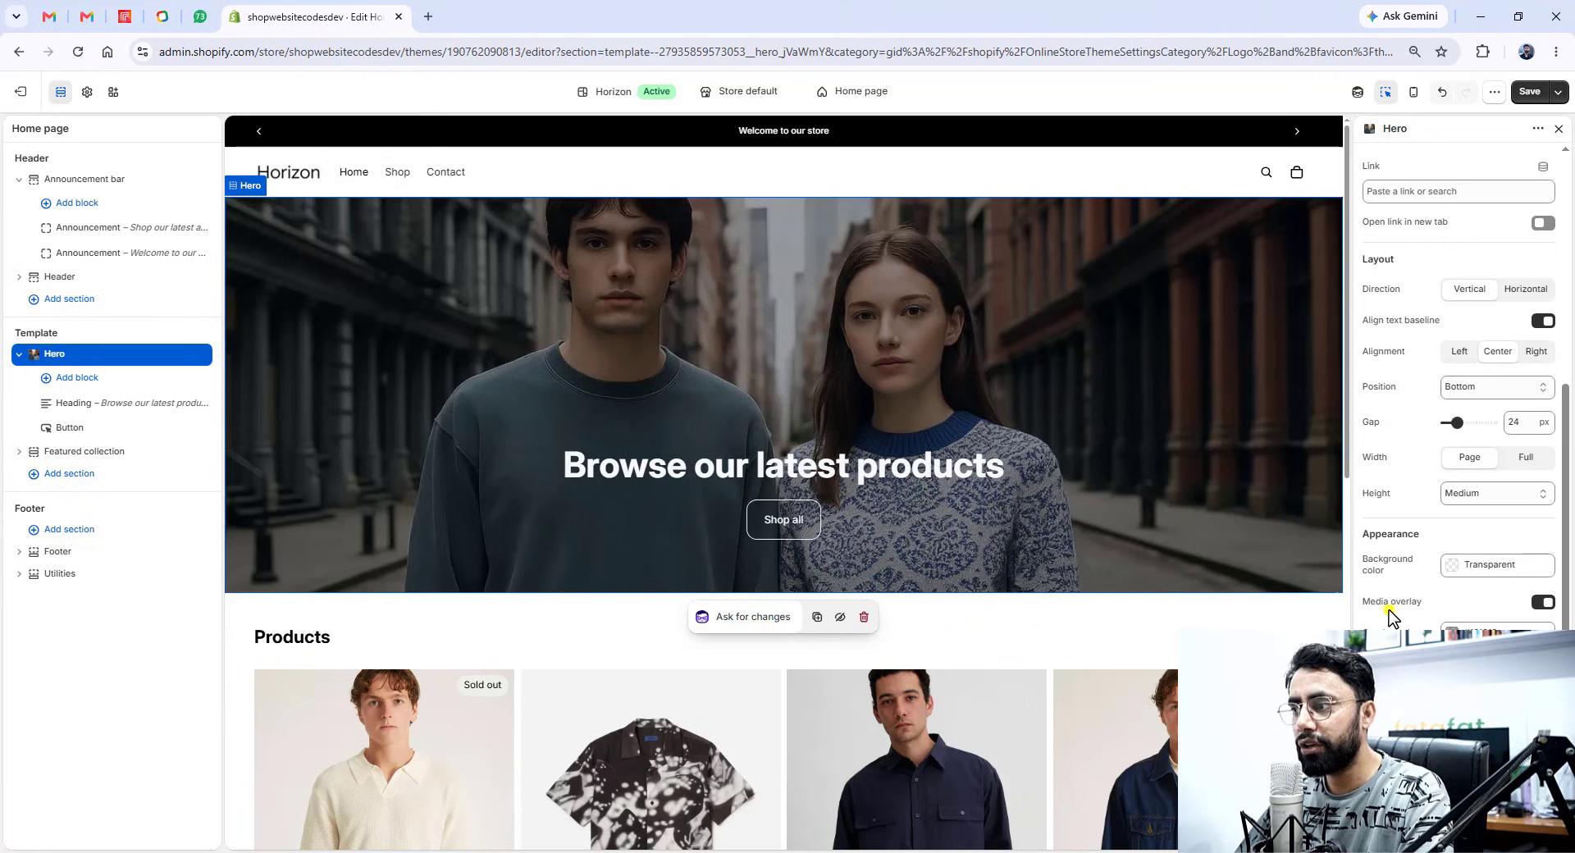
{"action": "left_click", "coordinate": [1543, 604]}
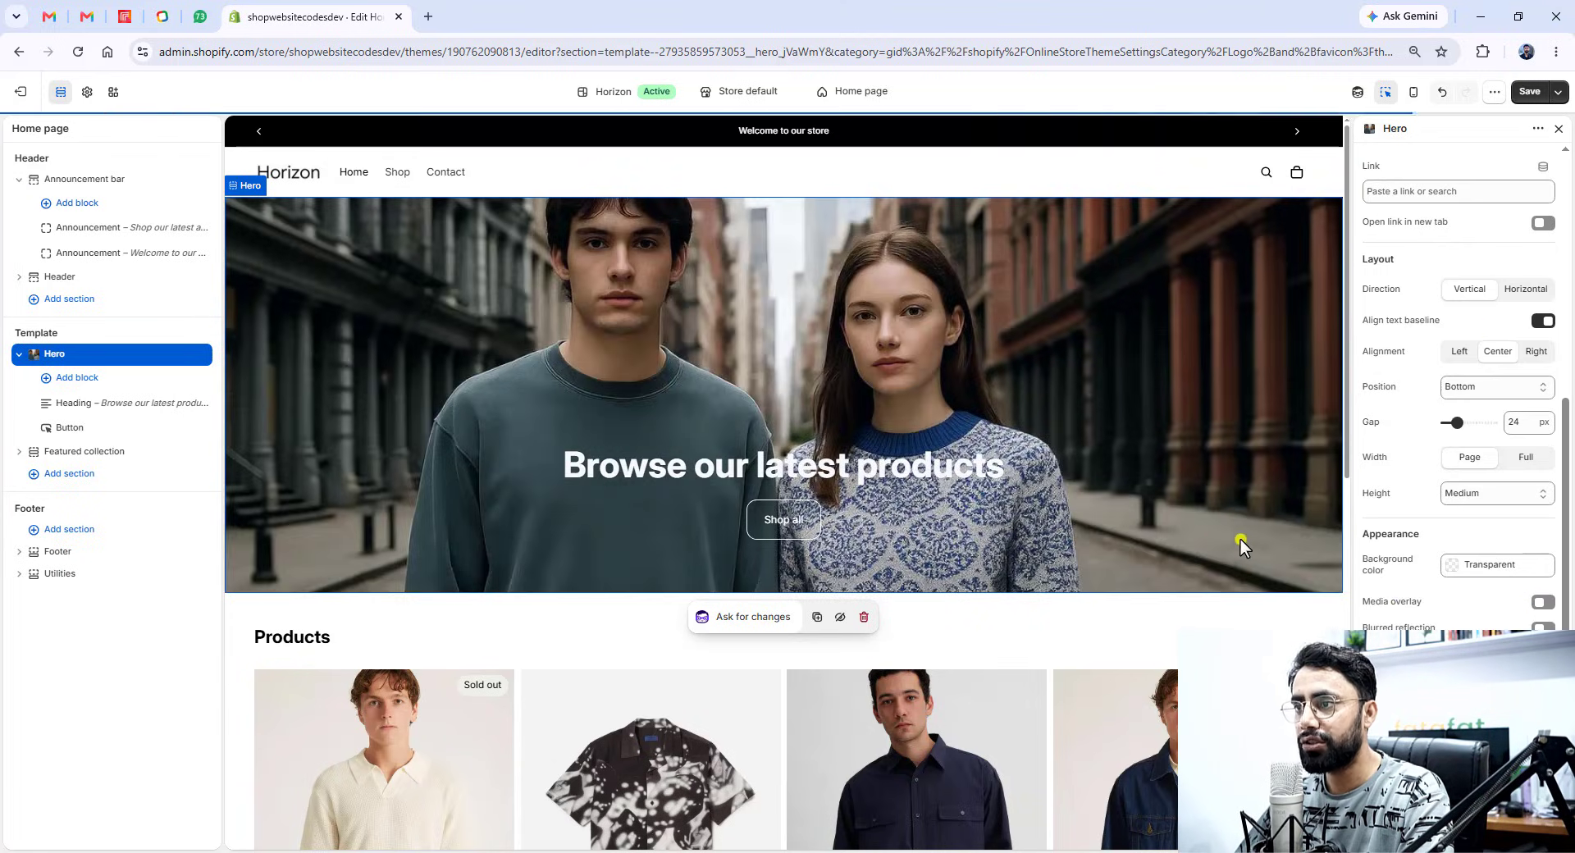
{"action": "scroll", "coordinate": [1444, 563], "scroll_direction": "up", "scroll_amount": 1}
{"action": "scroll", "coordinate": [1446, 565], "scroll_direction": "up", "scroll_amount": 4}
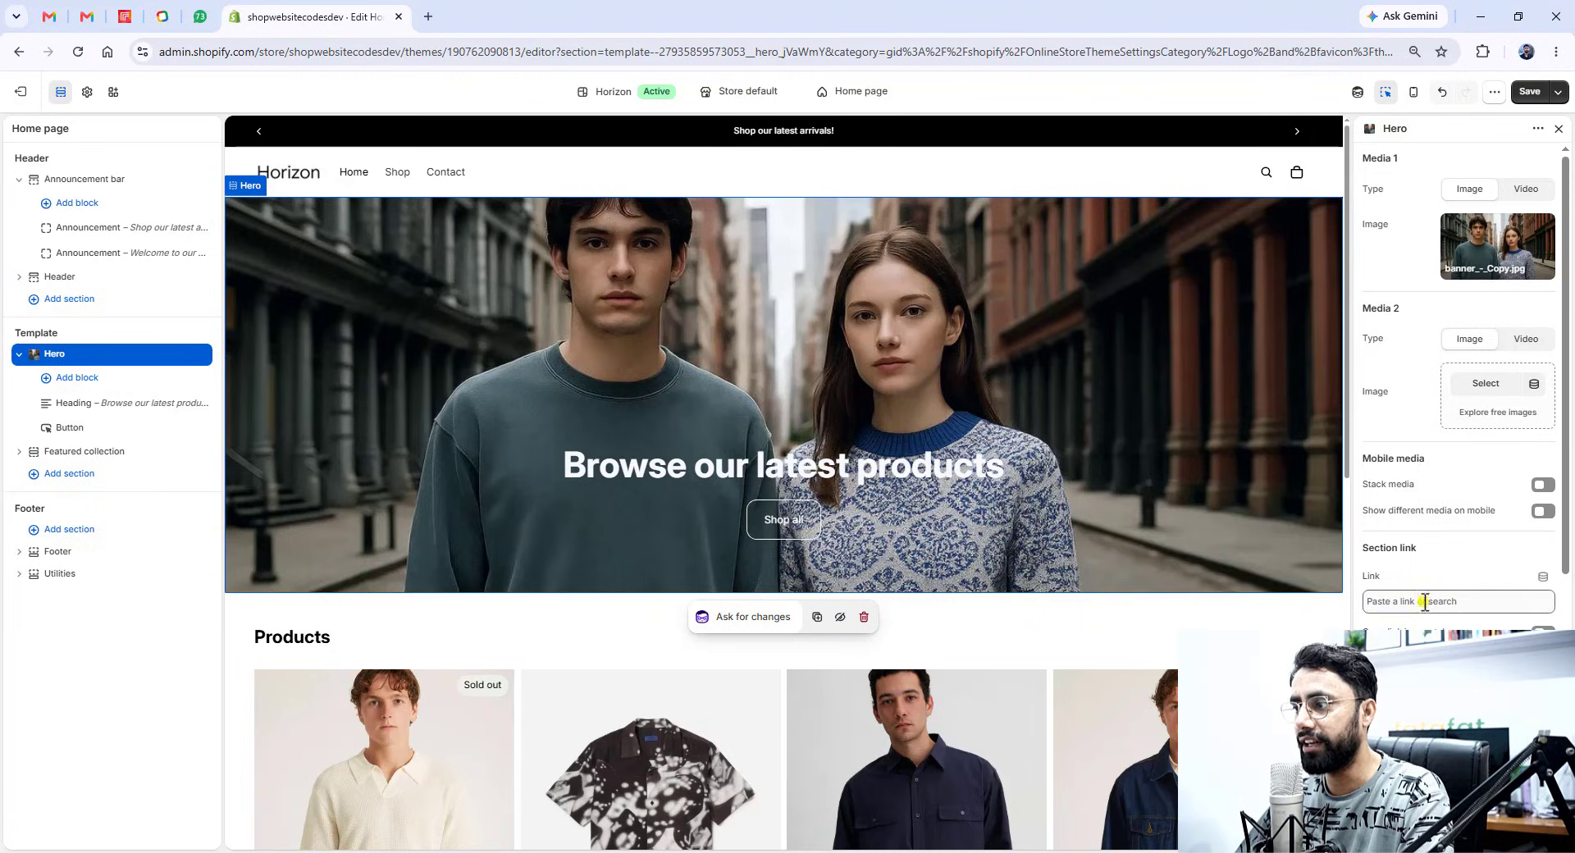
- Change the Hero section's heading text to NEW ARRIVALS
{"action": "left_click", "coordinate": [112, 412]}
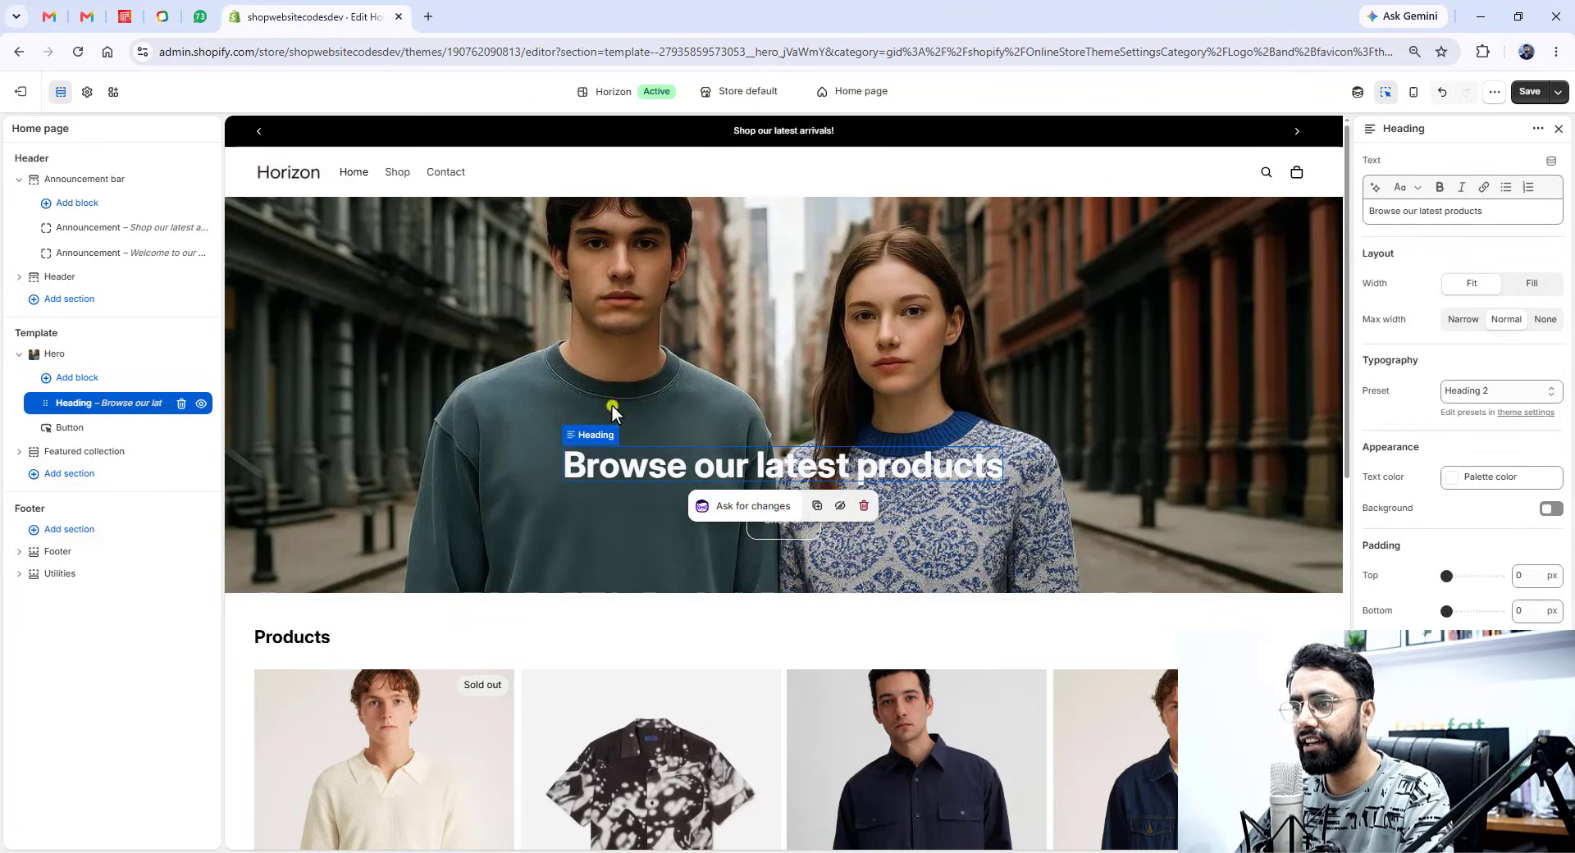
{"action": "triple_click", "coordinate": [1501, 215]}
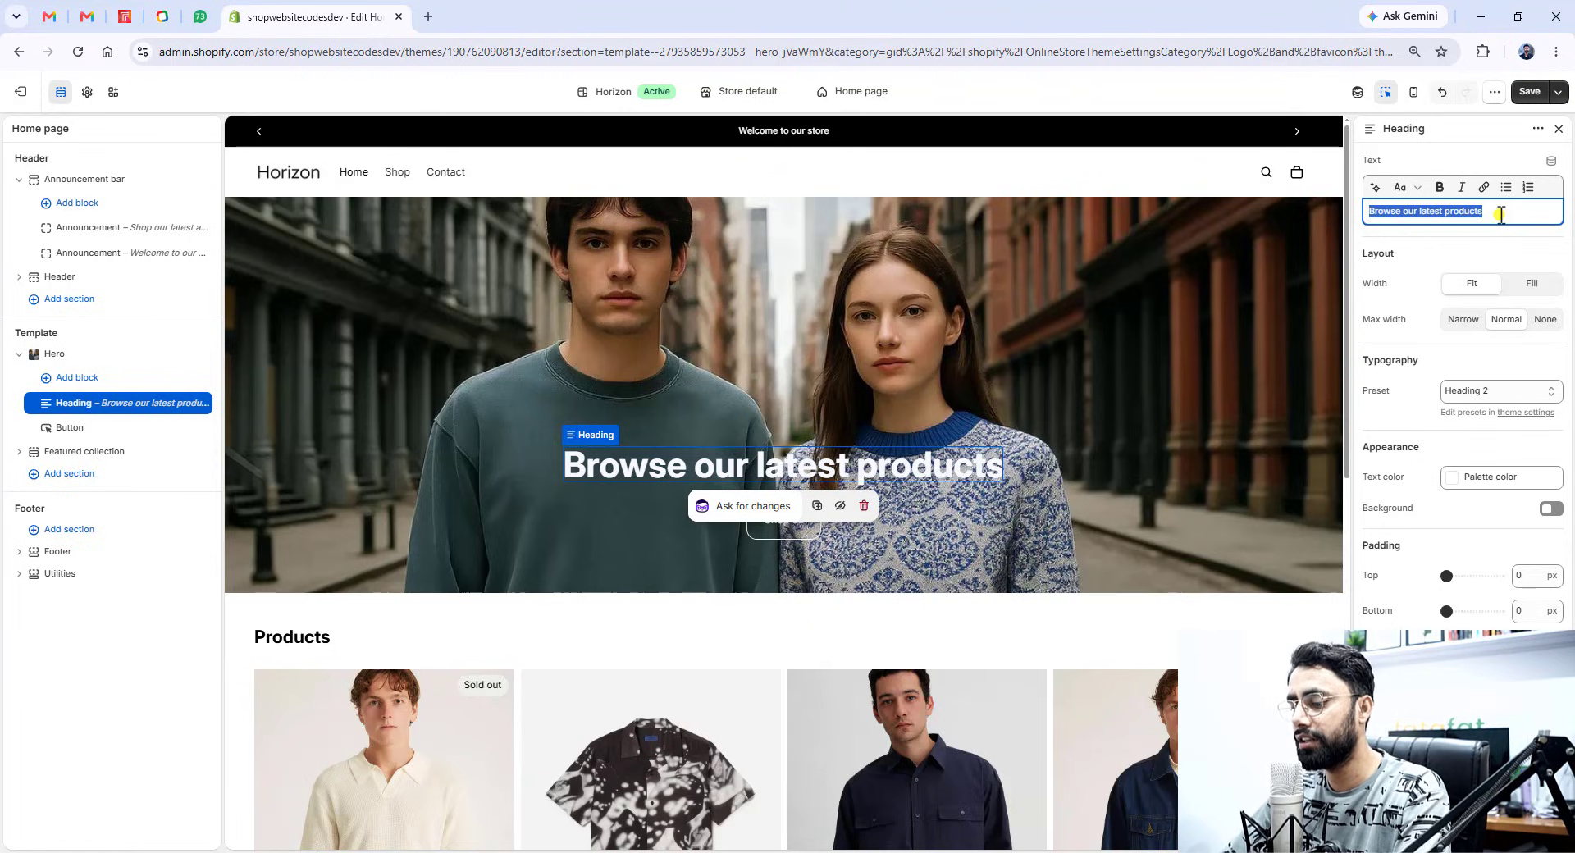
{"action": "type", "text": "NEW ARRIVALS"}
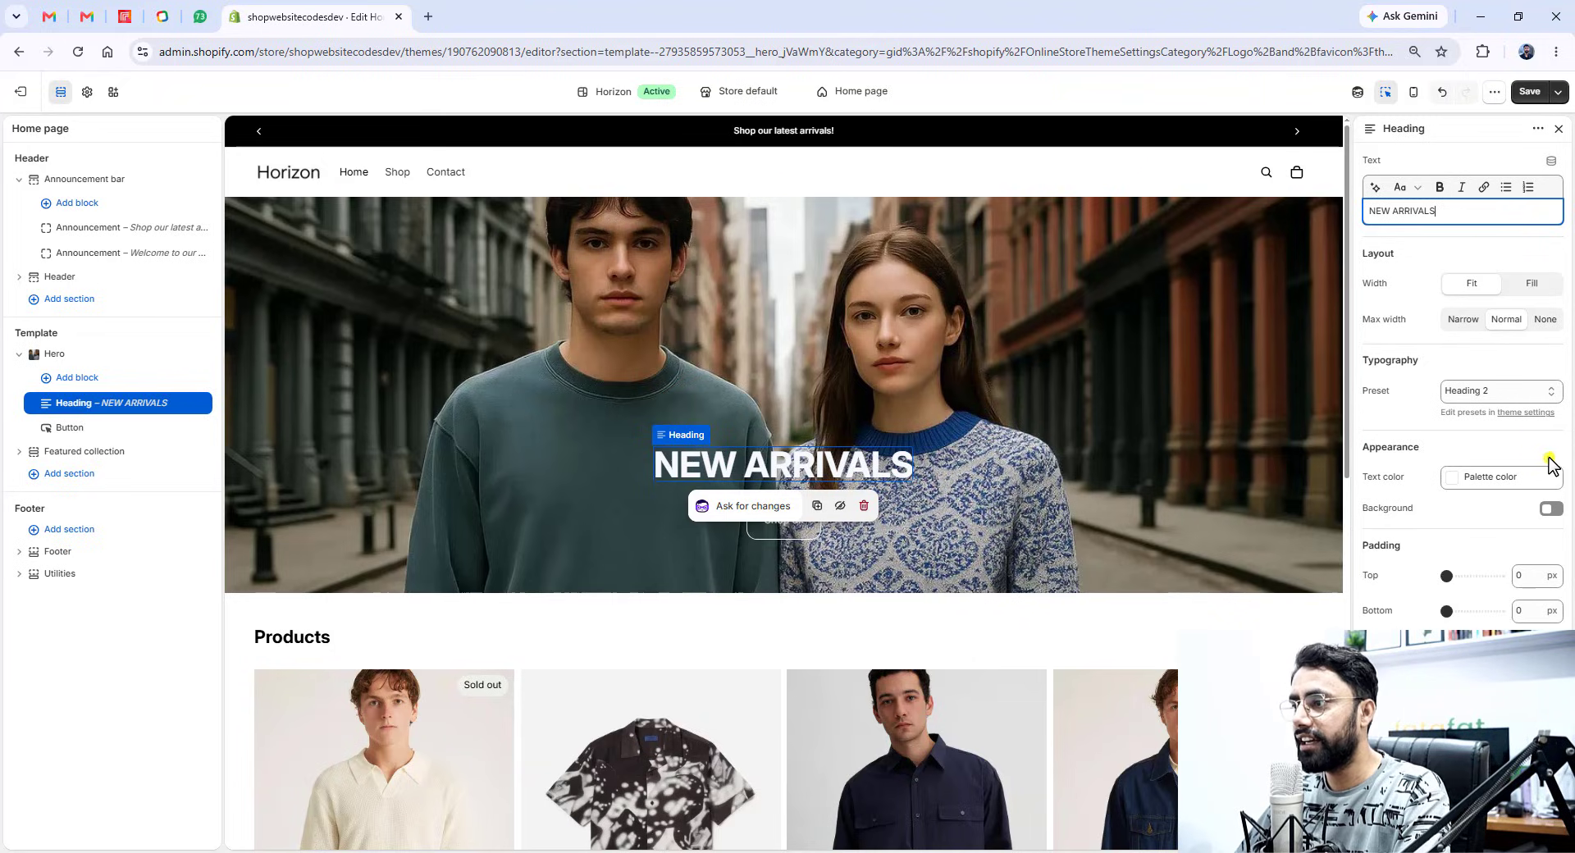
- Change the Hero button's label to SHOP NOW and check the available link destinations, keeping All Products
{"action": "left_click", "coordinate": [95, 427]}
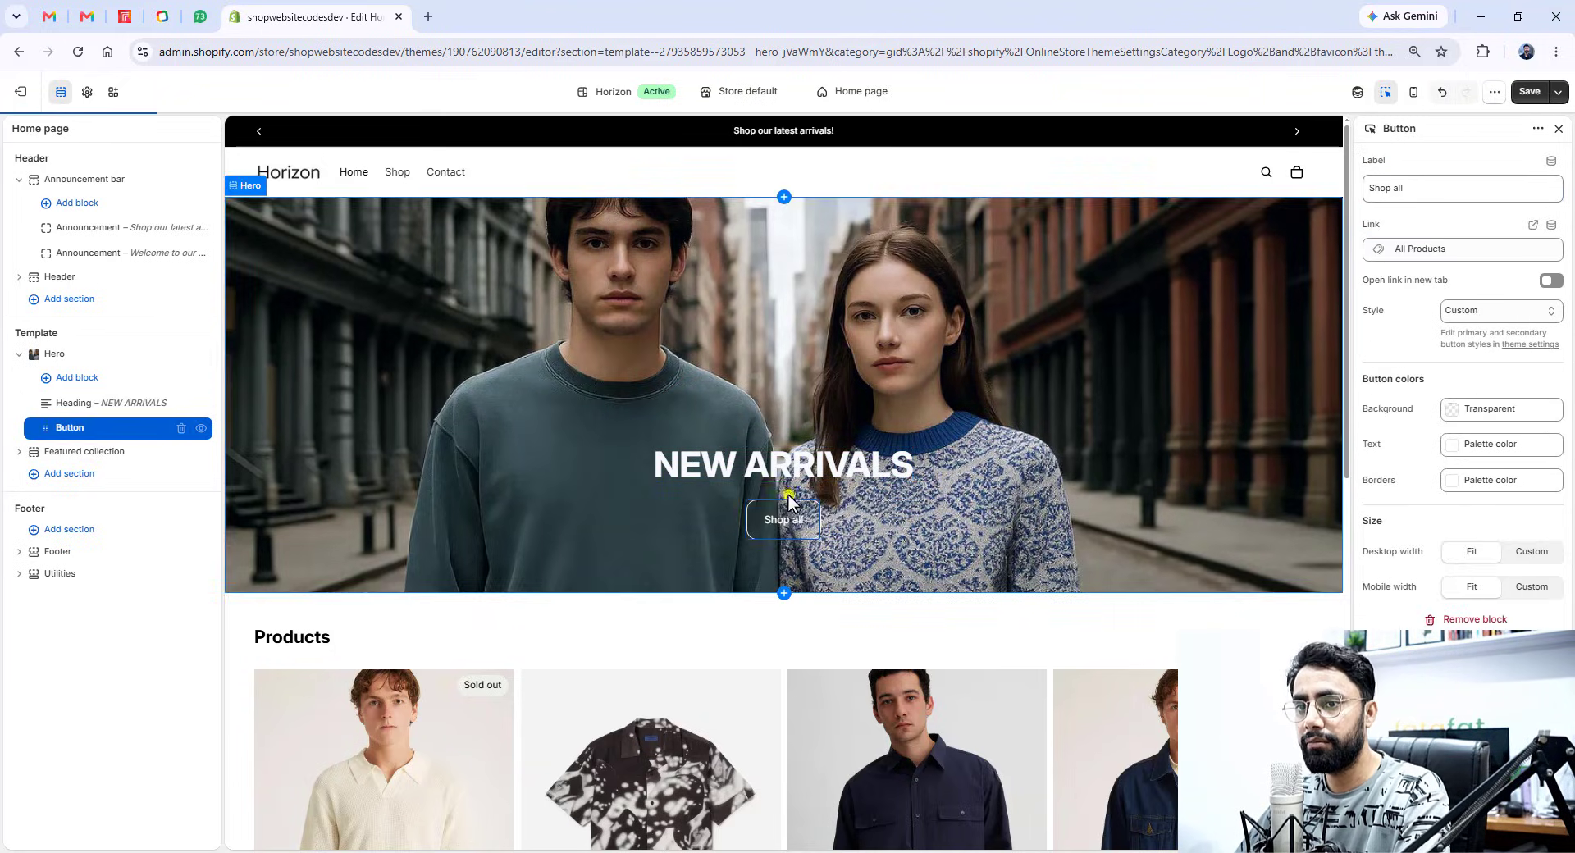
{"action": "triple_click", "coordinate": [1429, 190]}
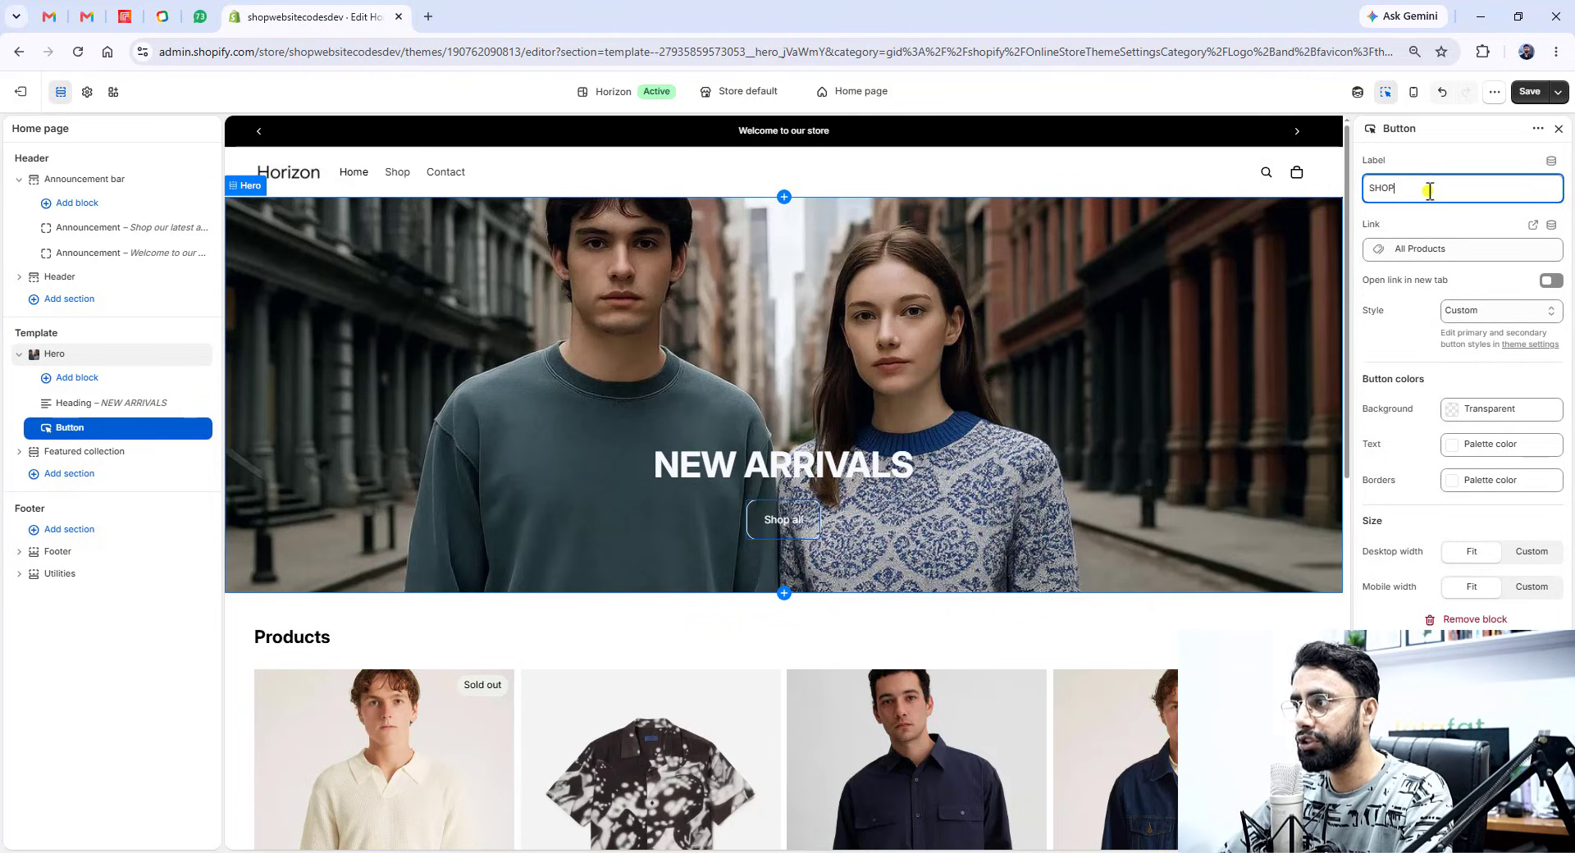
{"action": "type", "text": "SHOP NOW"}
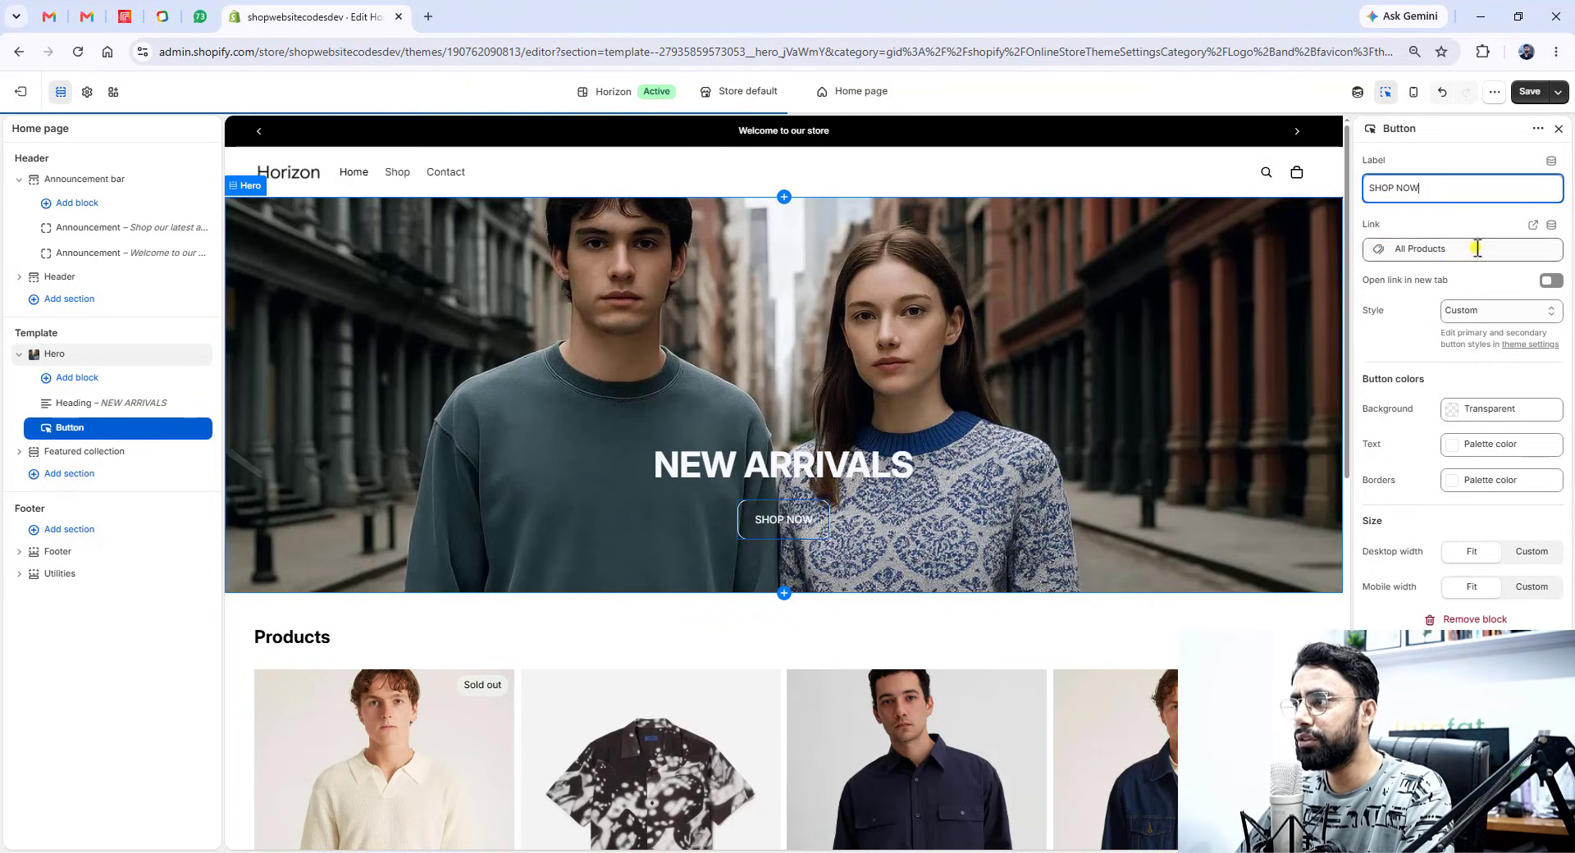
{"action": "left_click", "coordinate": [1485, 250]}
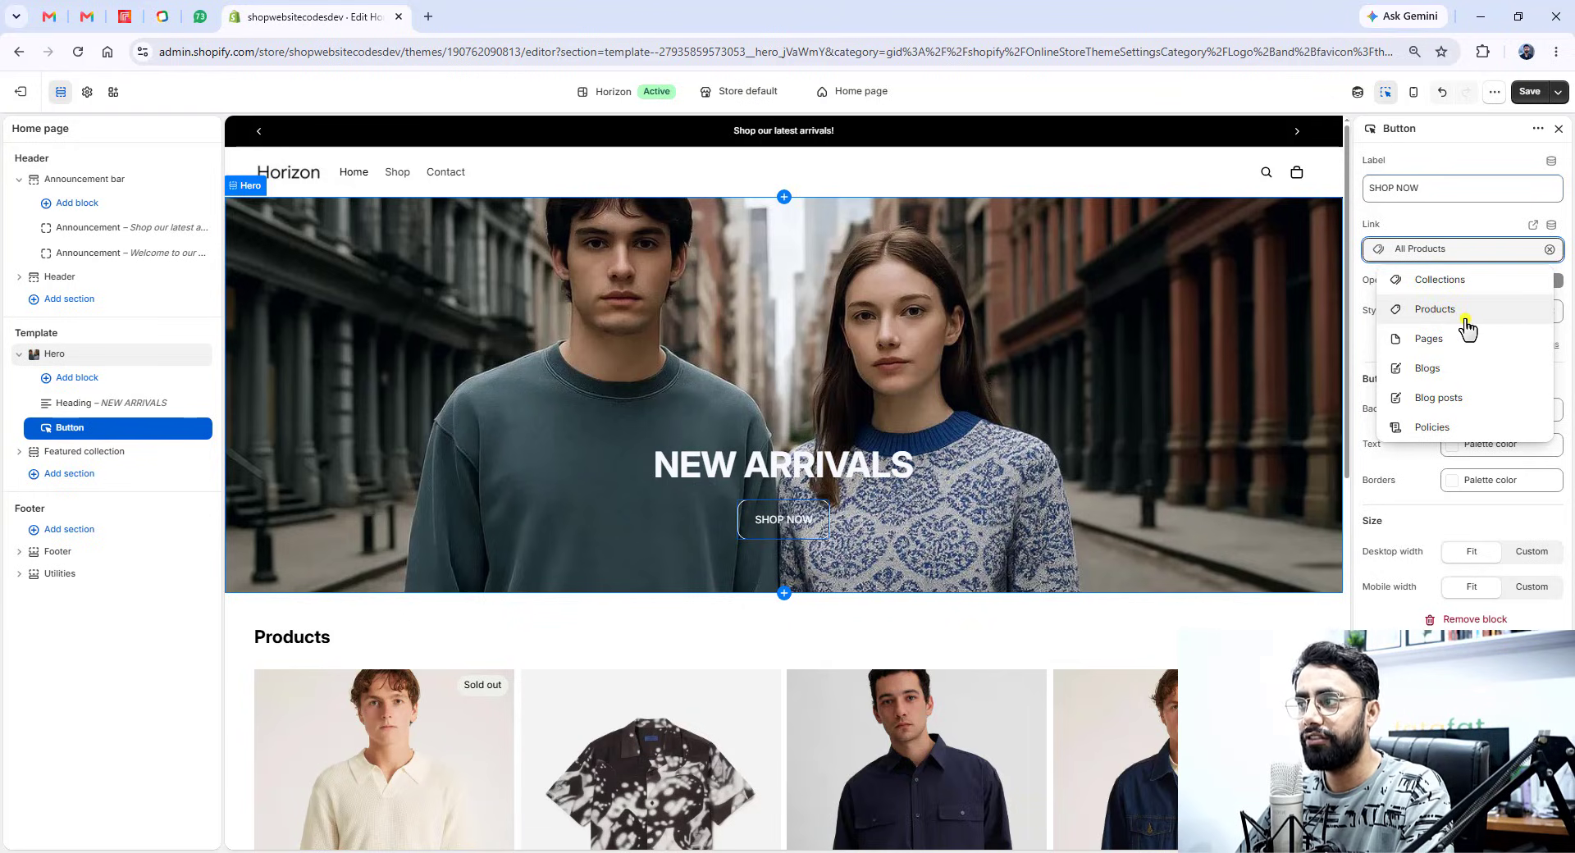
{"action": "left_click", "coordinate": [1479, 228]}
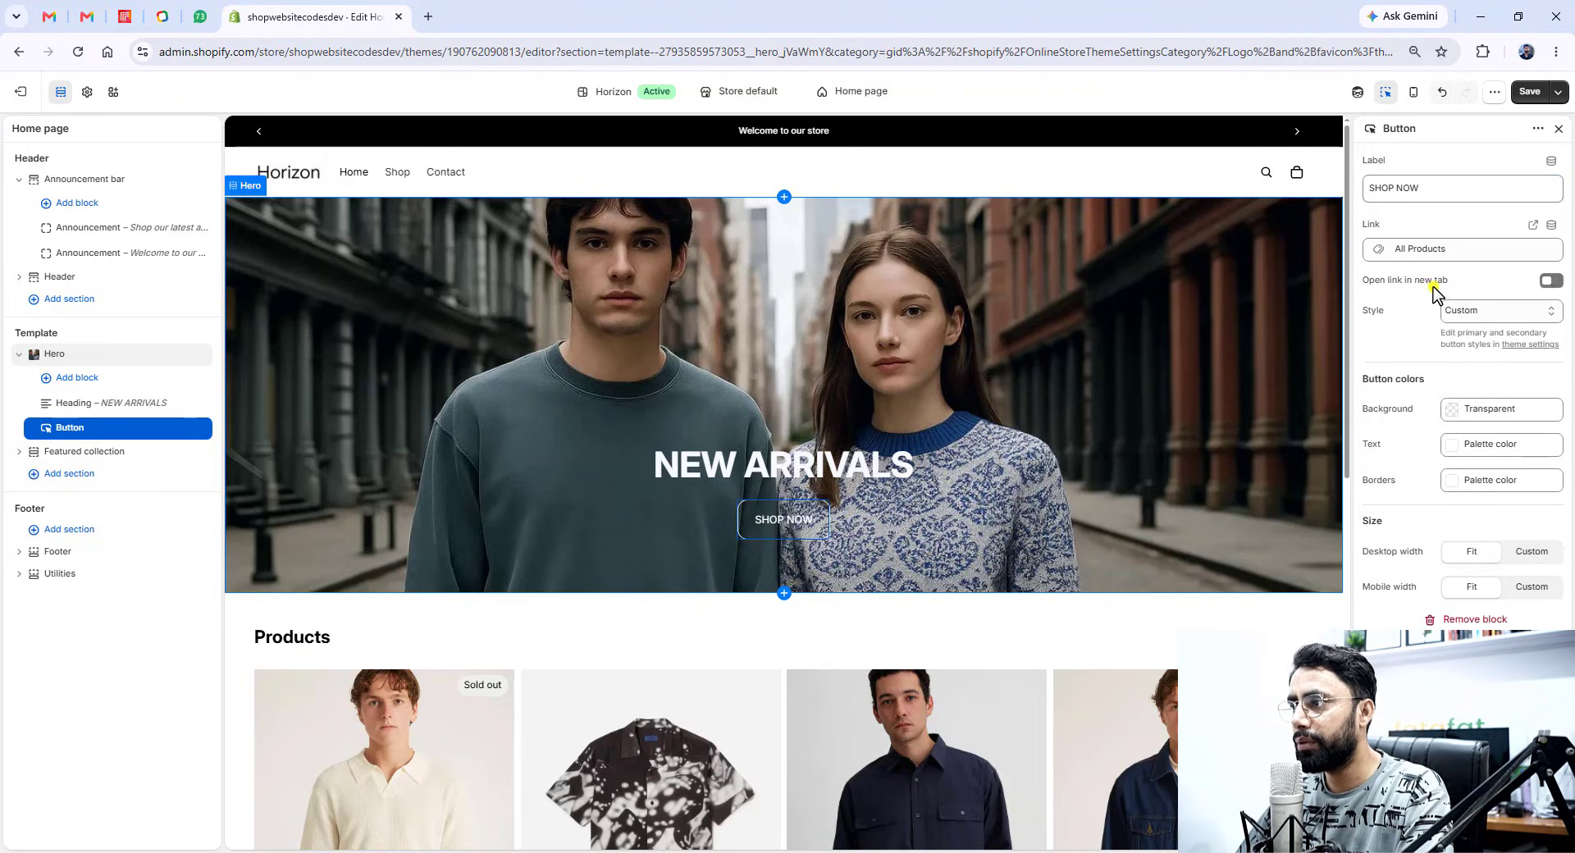
- Set the Hero button's style to Primary
{"action": "left_click", "coordinate": [1477, 318]}
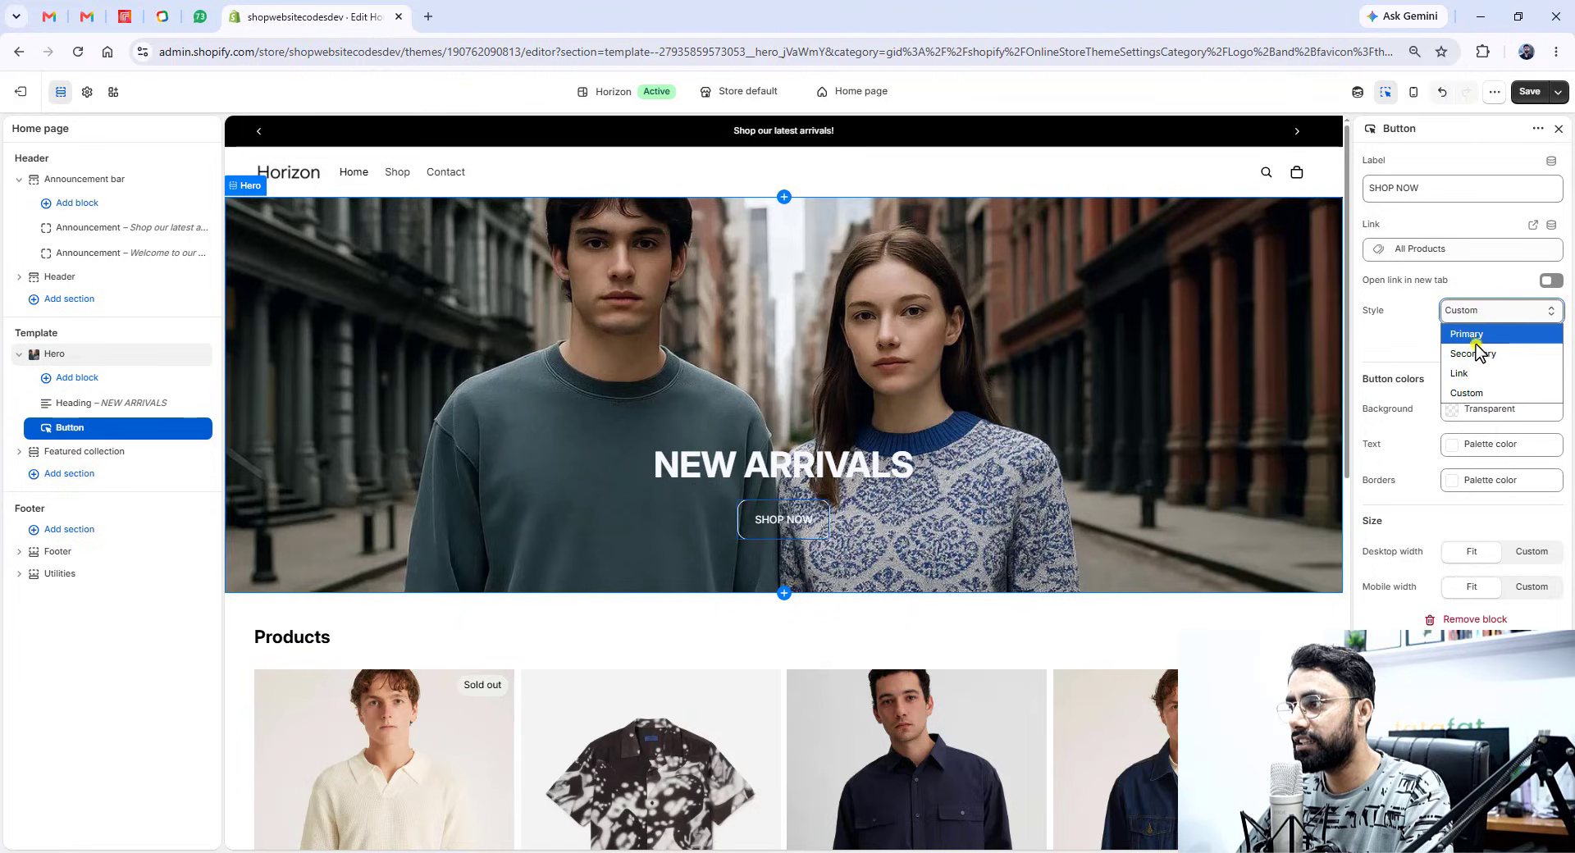
{"action": "left_click", "coordinate": [1475, 333]}
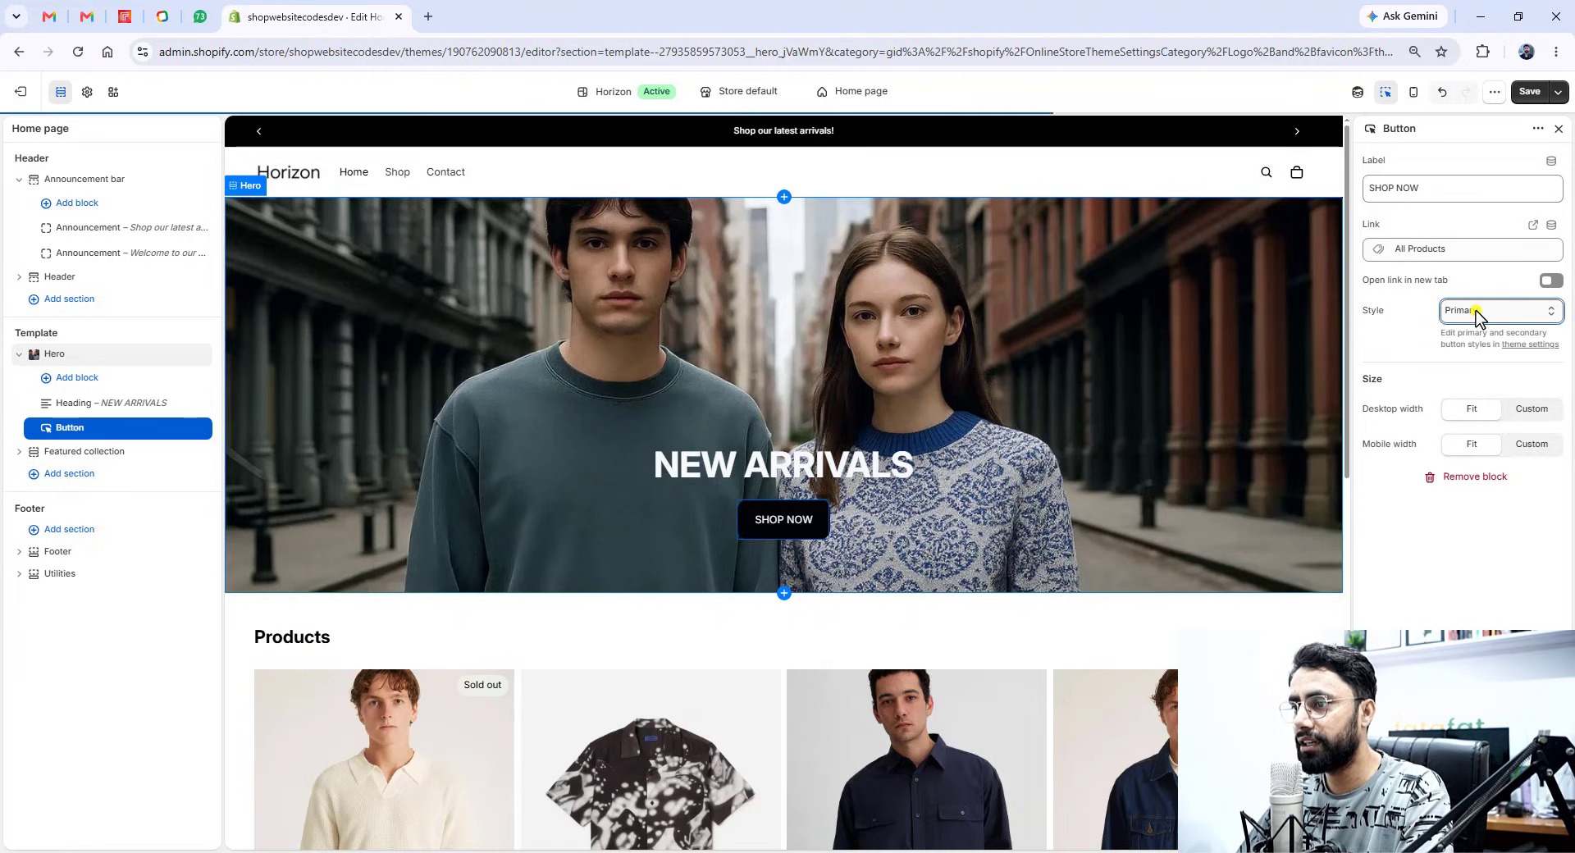
{"action": "left_click", "coordinate": [1477, 313]}
{"action": "left_click", "coordinate": [1483, 335]}
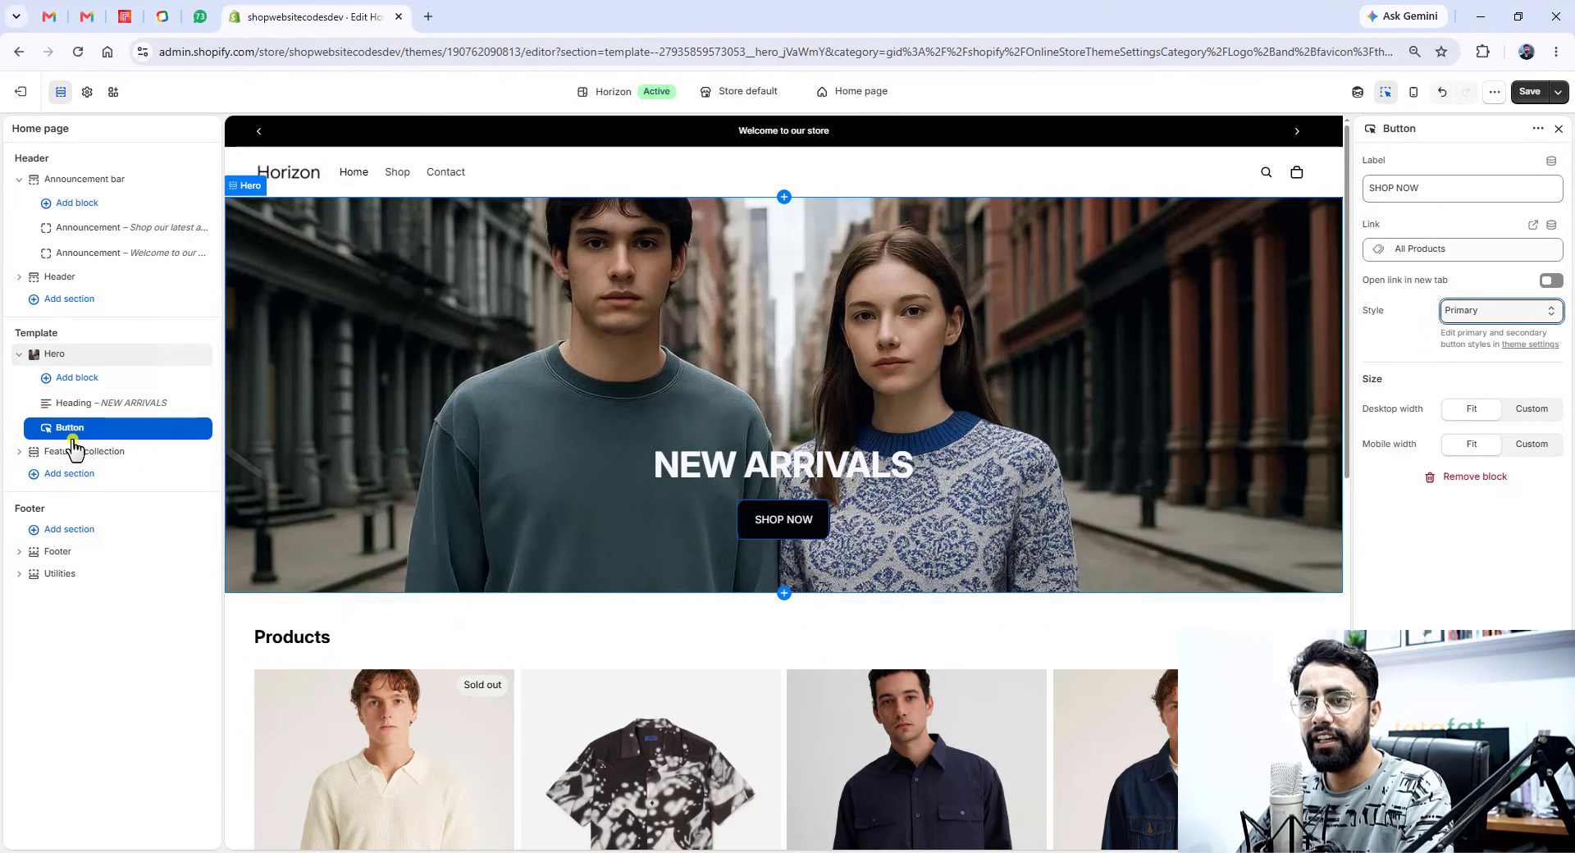
- Try the Top and Center positions for the Hero section's content and return it to Bottom
{"action": "left_click", "coordinate": [72, 356]}
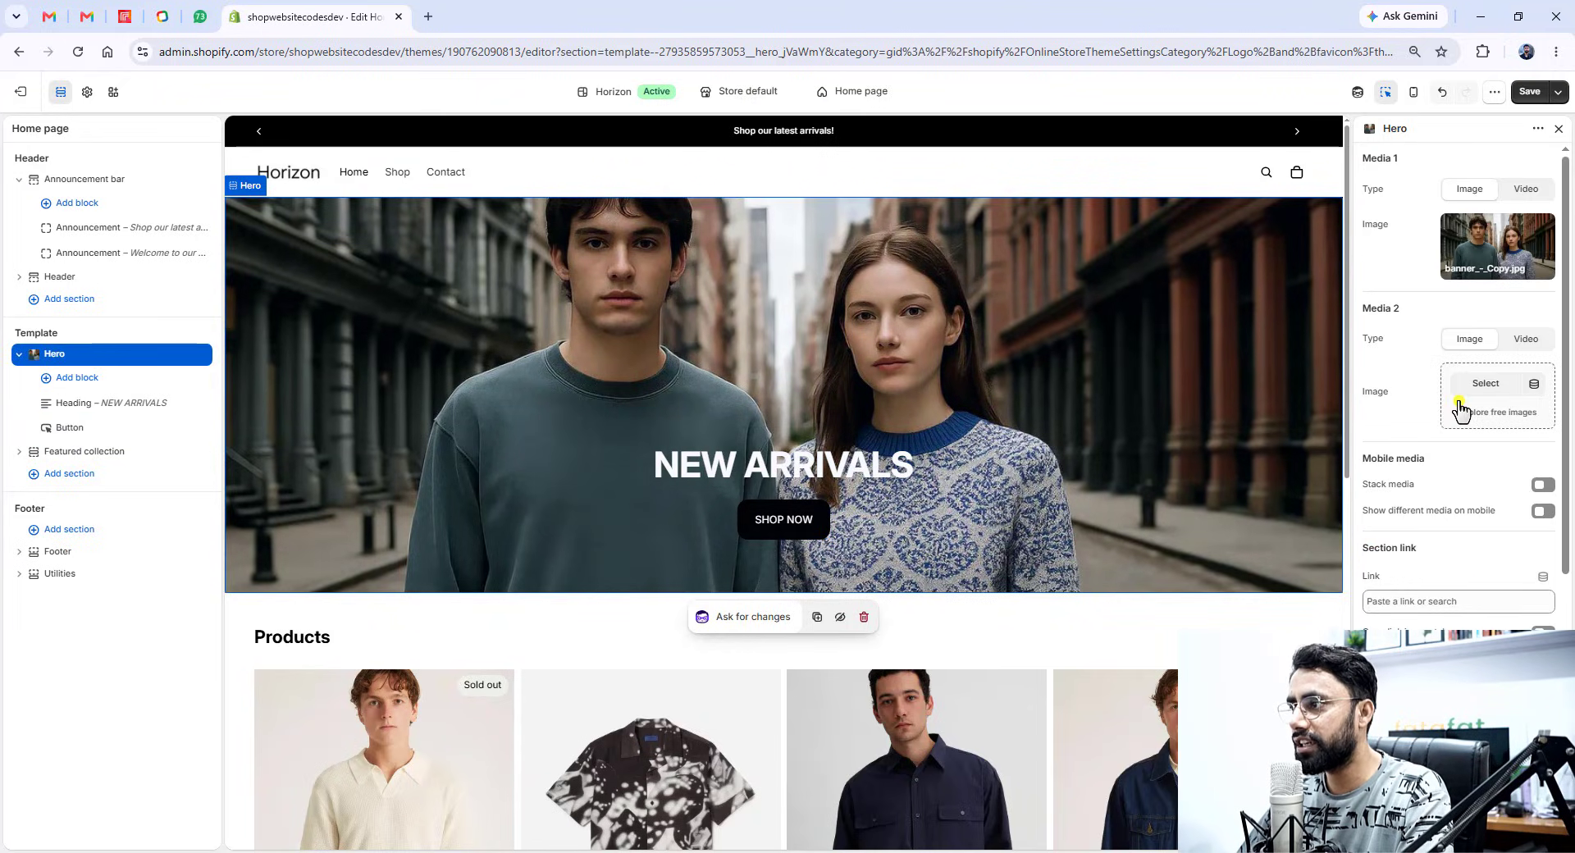
{"action": "scroll", "coordinate": [1487, 490], "scroll_direction": "down", "scroll_amount": 4}
{"action": "left_click", "coordinate": [1495, 472]}
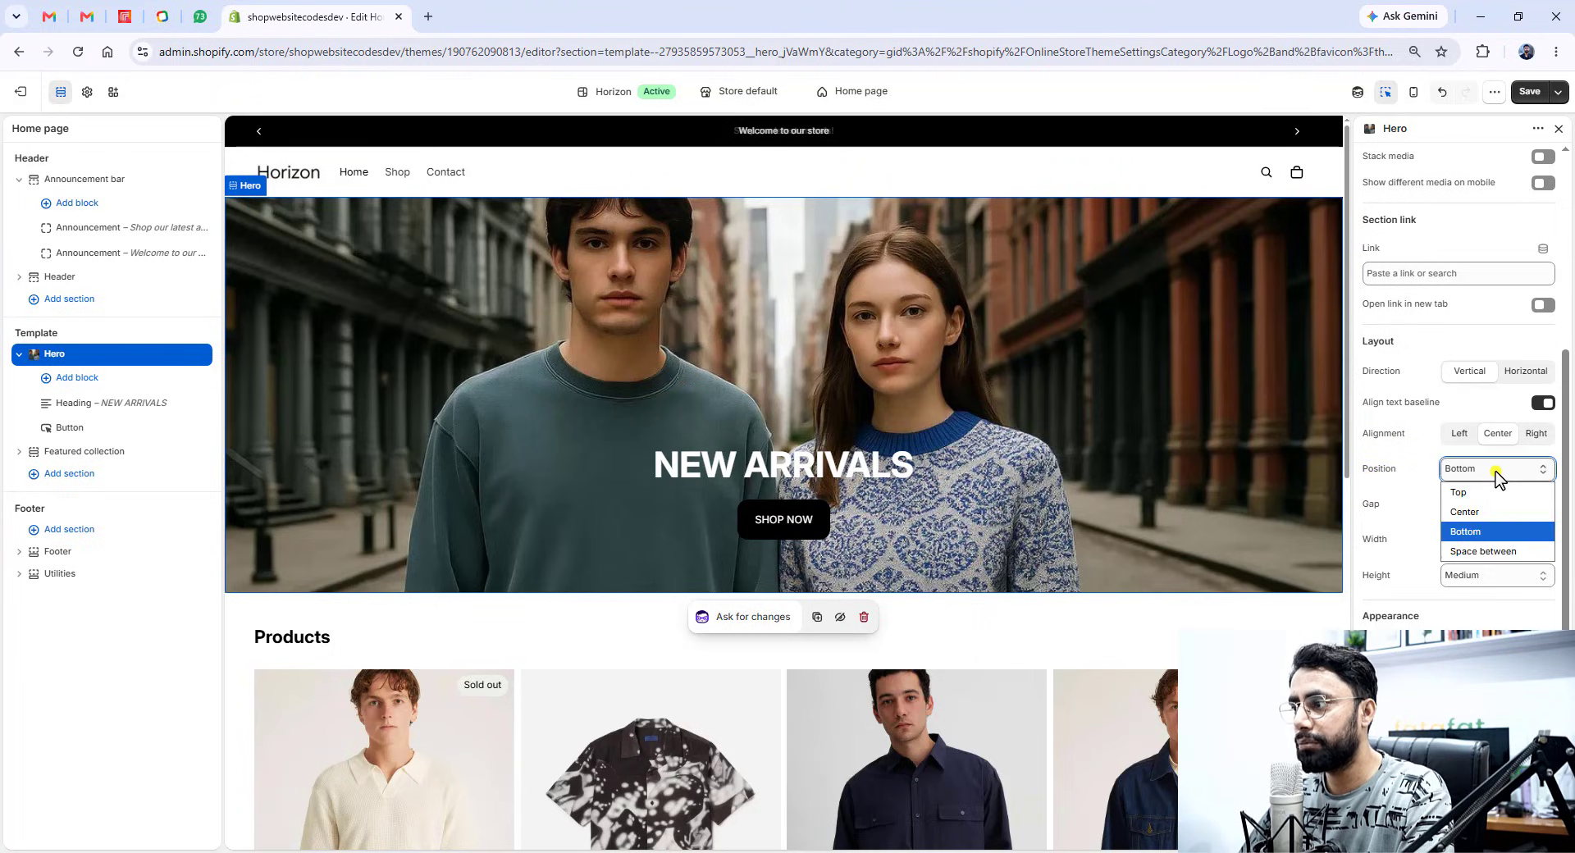
{"action": "left_click", "coordinate": [1461, 495]}
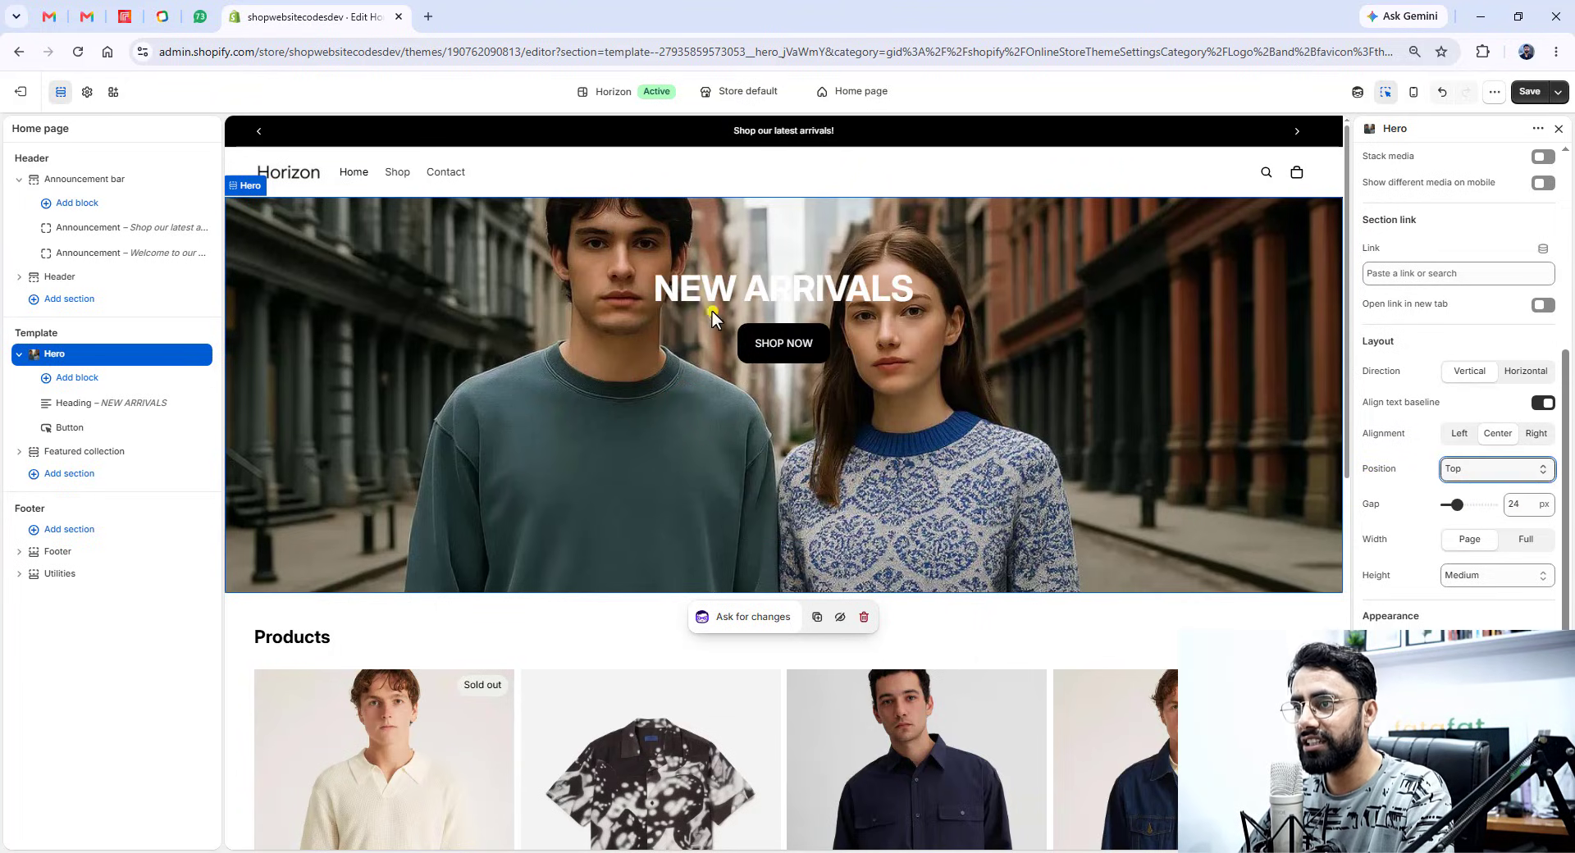
{"action": "left_click", "coordinate": [1553, 479]}
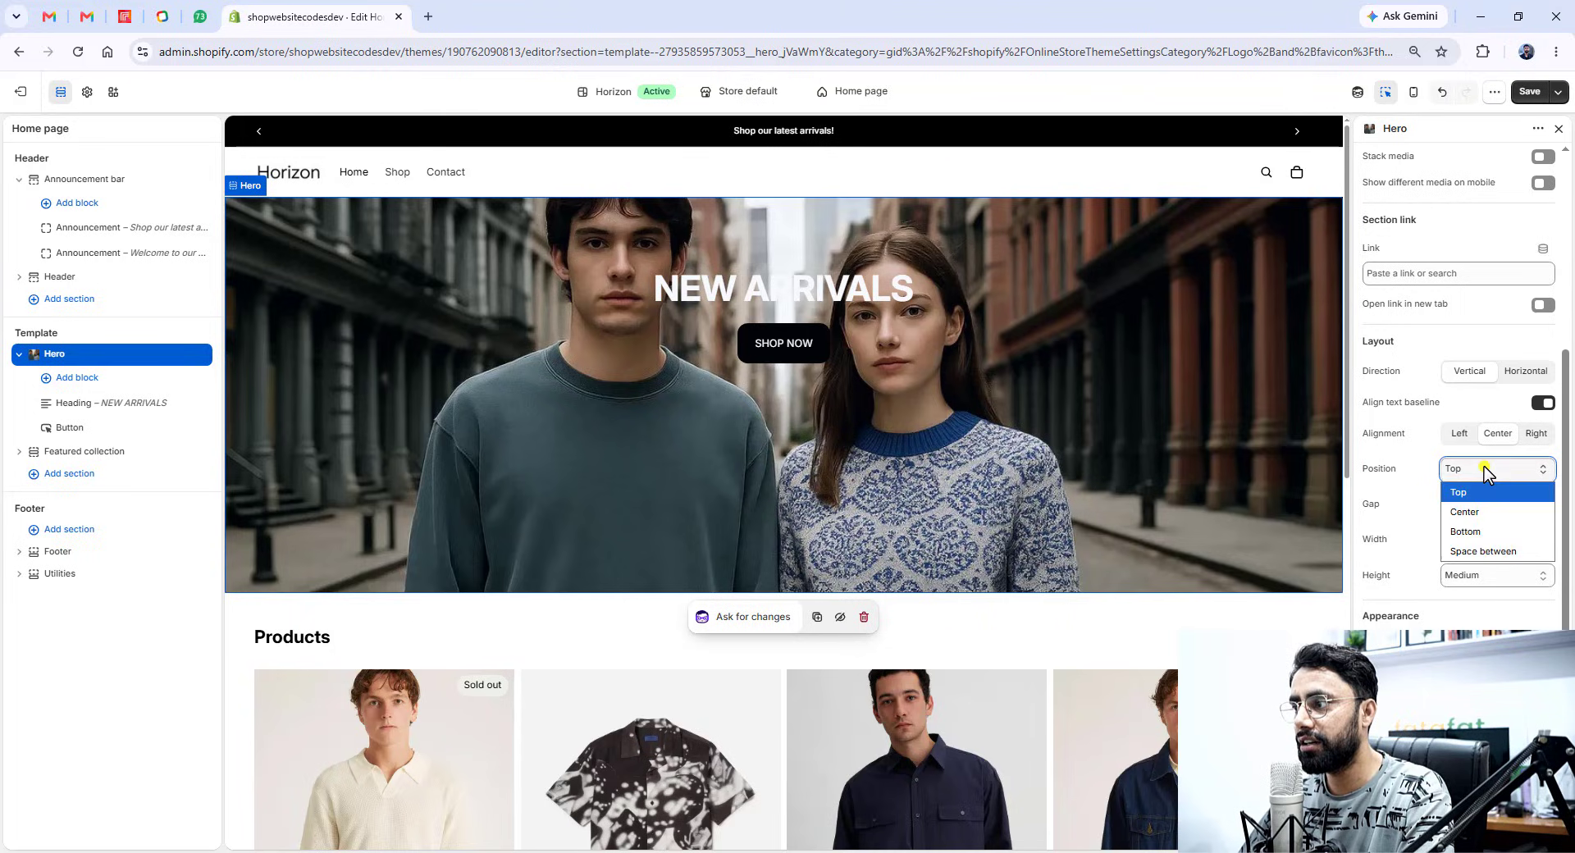
{"action": "left_click", "coordinate": [1471, 512]}
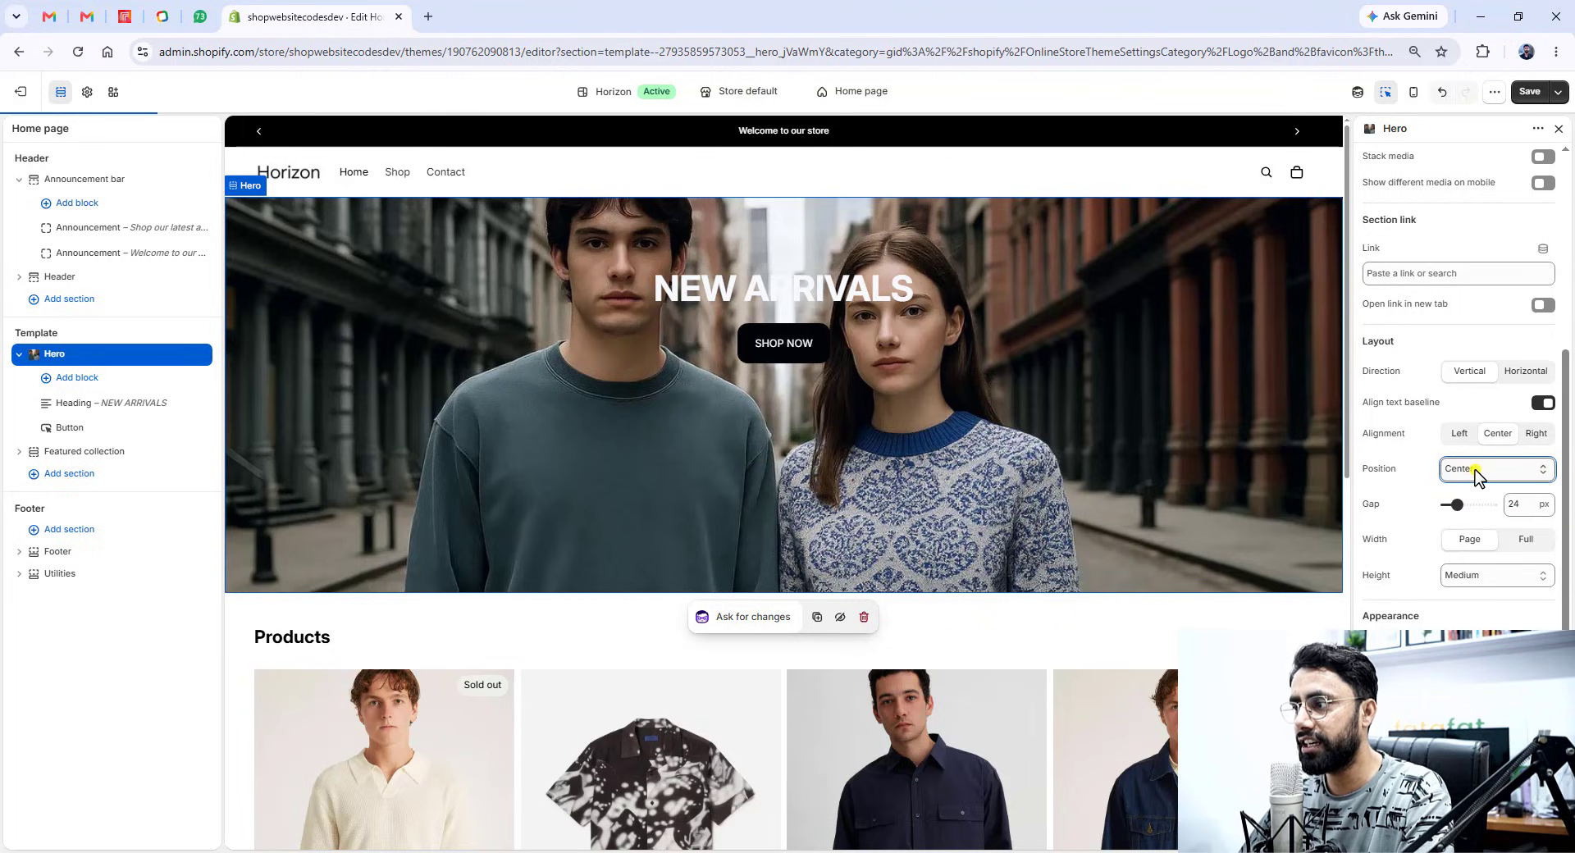
{"action": "left_click", "coordinate": [1477, 476]}
{"action": "left_click", "coordinate": [1481, 533]}
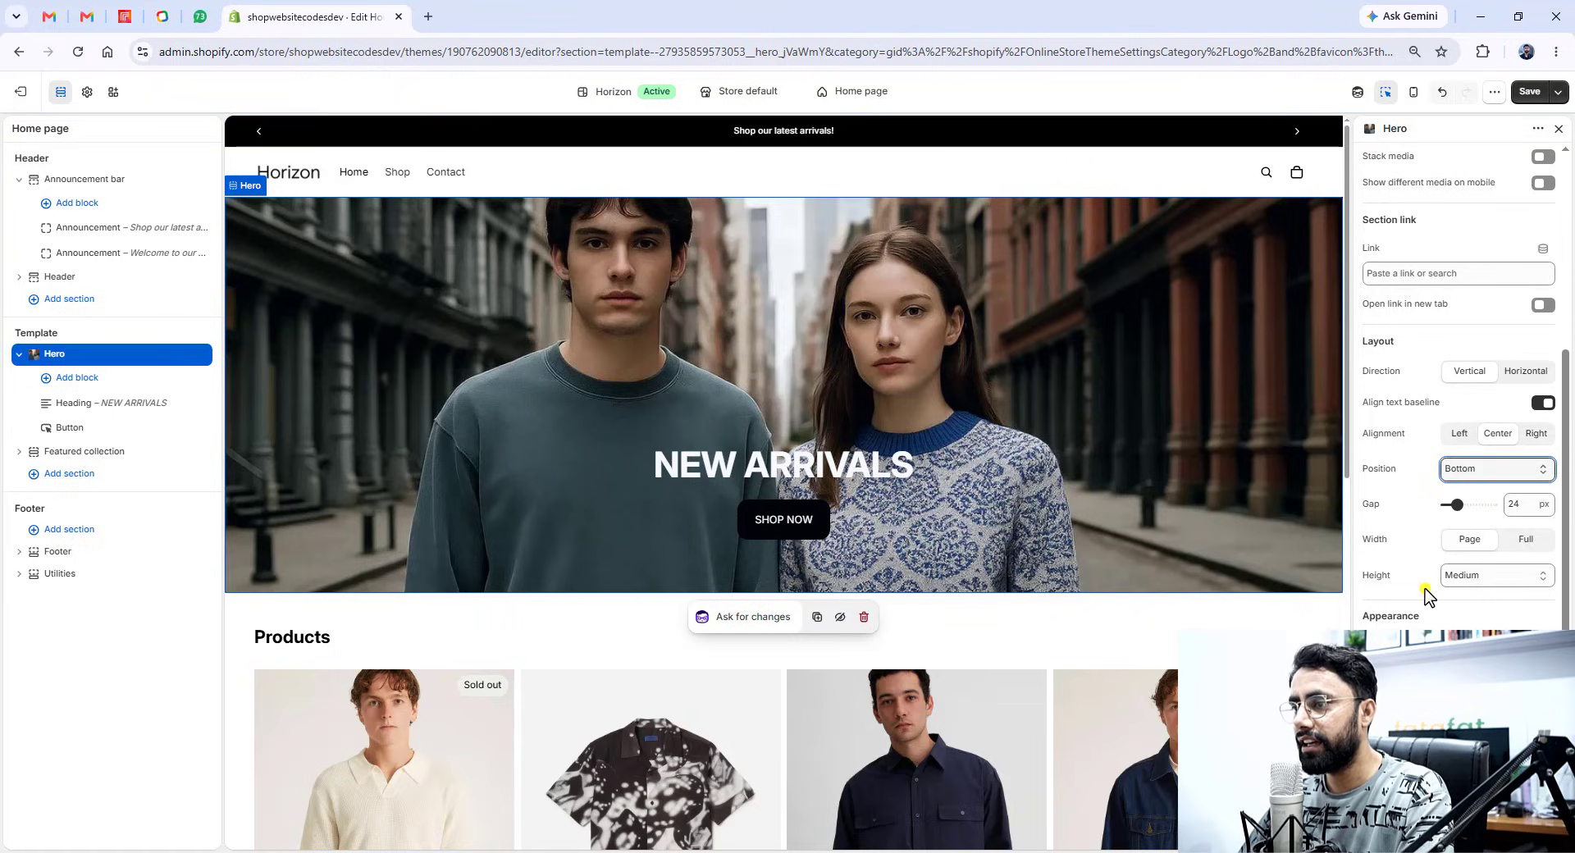
- Set the Hero section's height to Large
{"action": "scroll", "coordinate": [1459, 558], "scroll_direction": "down", "scroll_amount": 1}
{"action": "left_click", "coordinate": [1465, 495]}
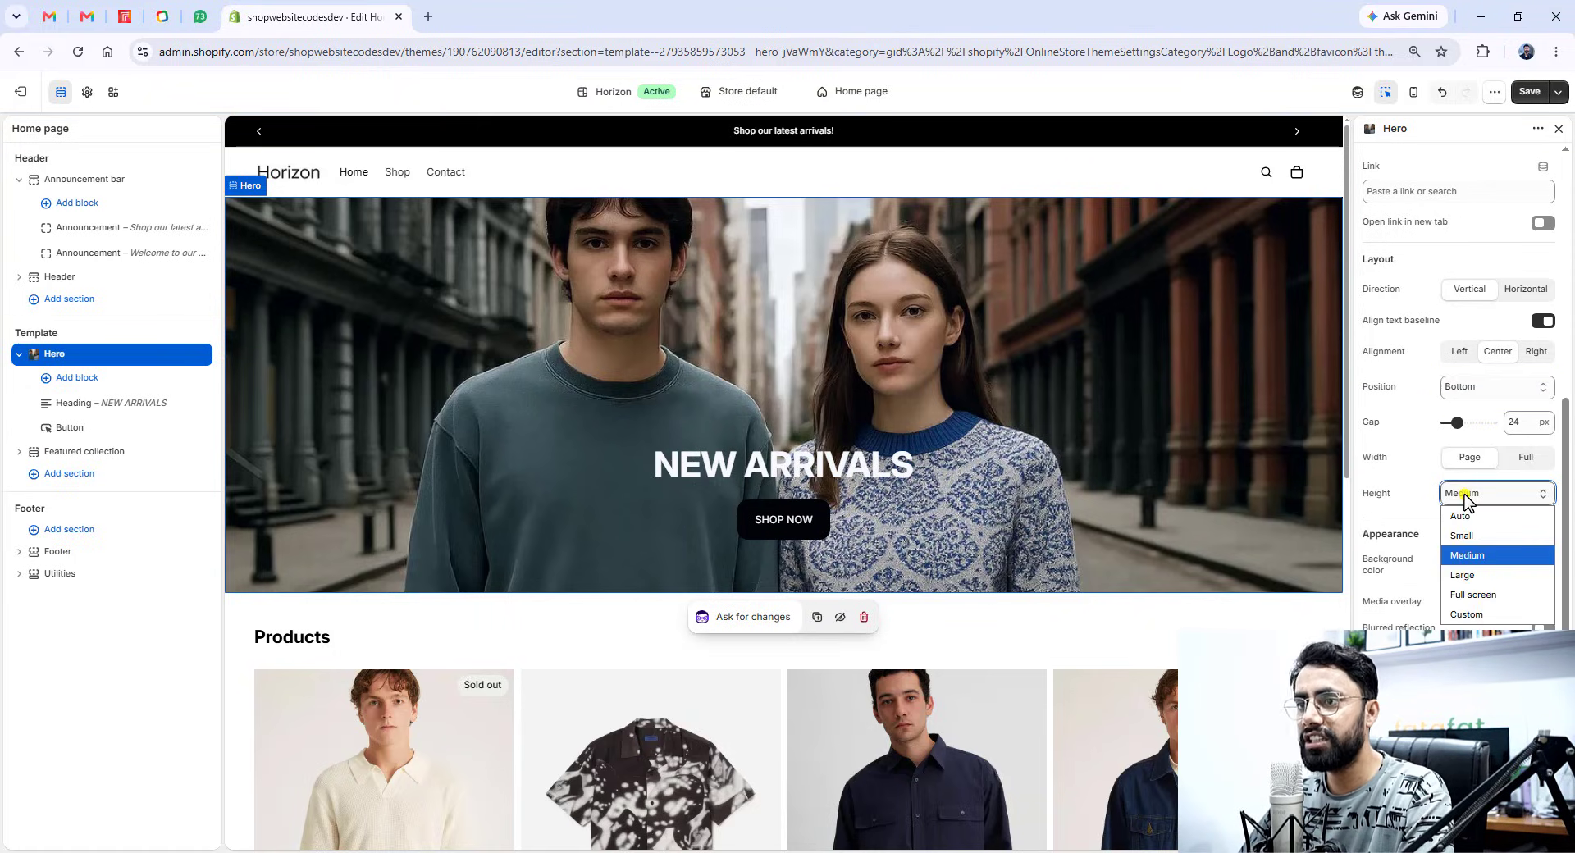
{"action": "left_click", "coordinate": [1464, 576]}
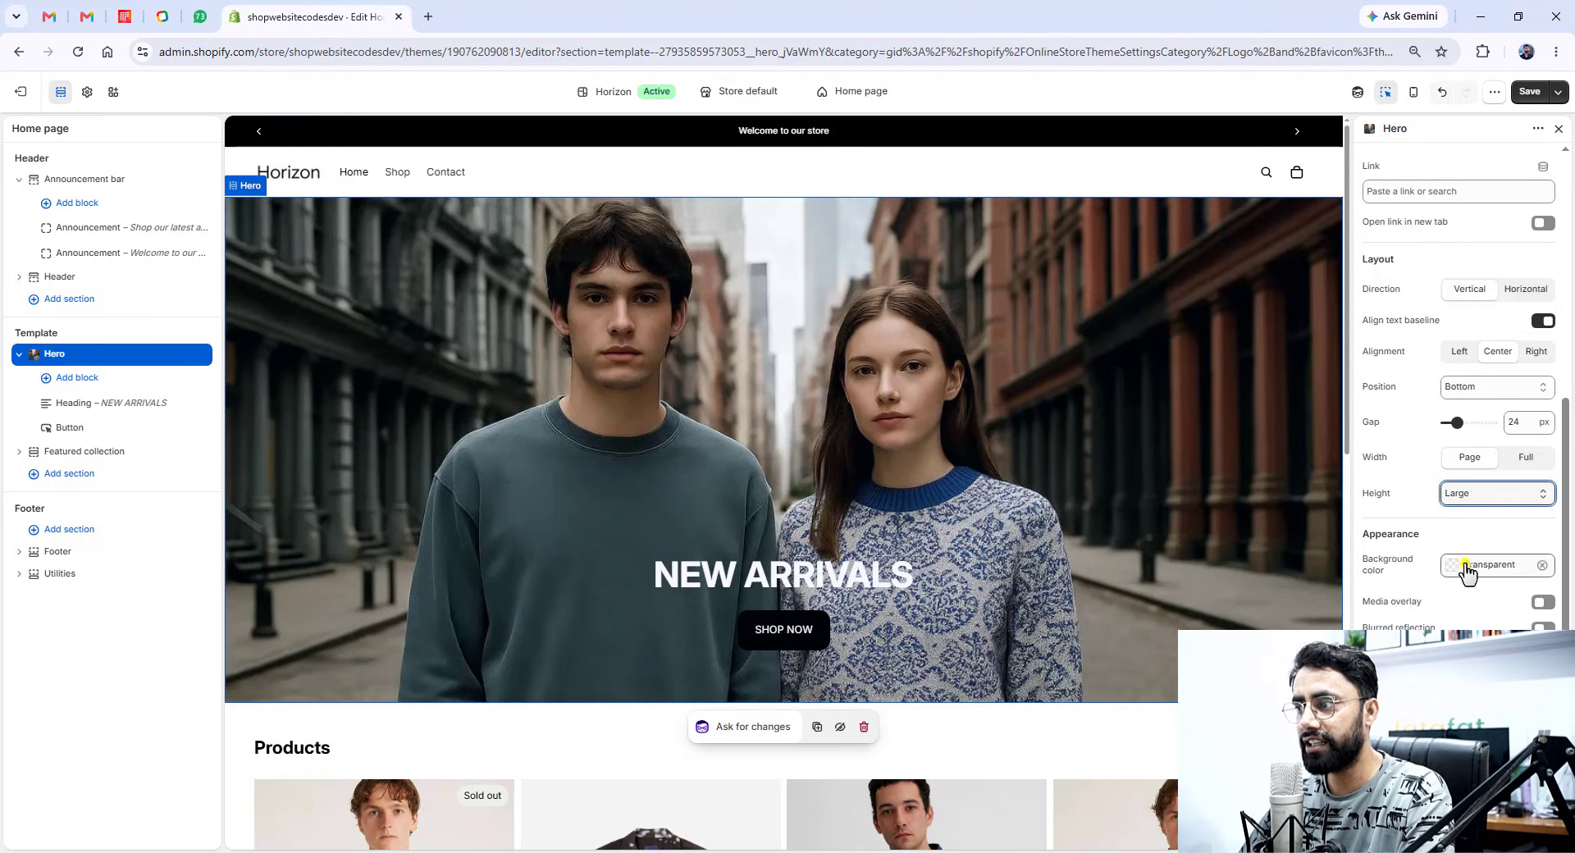
{"action": "left_click", "coordinate": [1469, 565]}
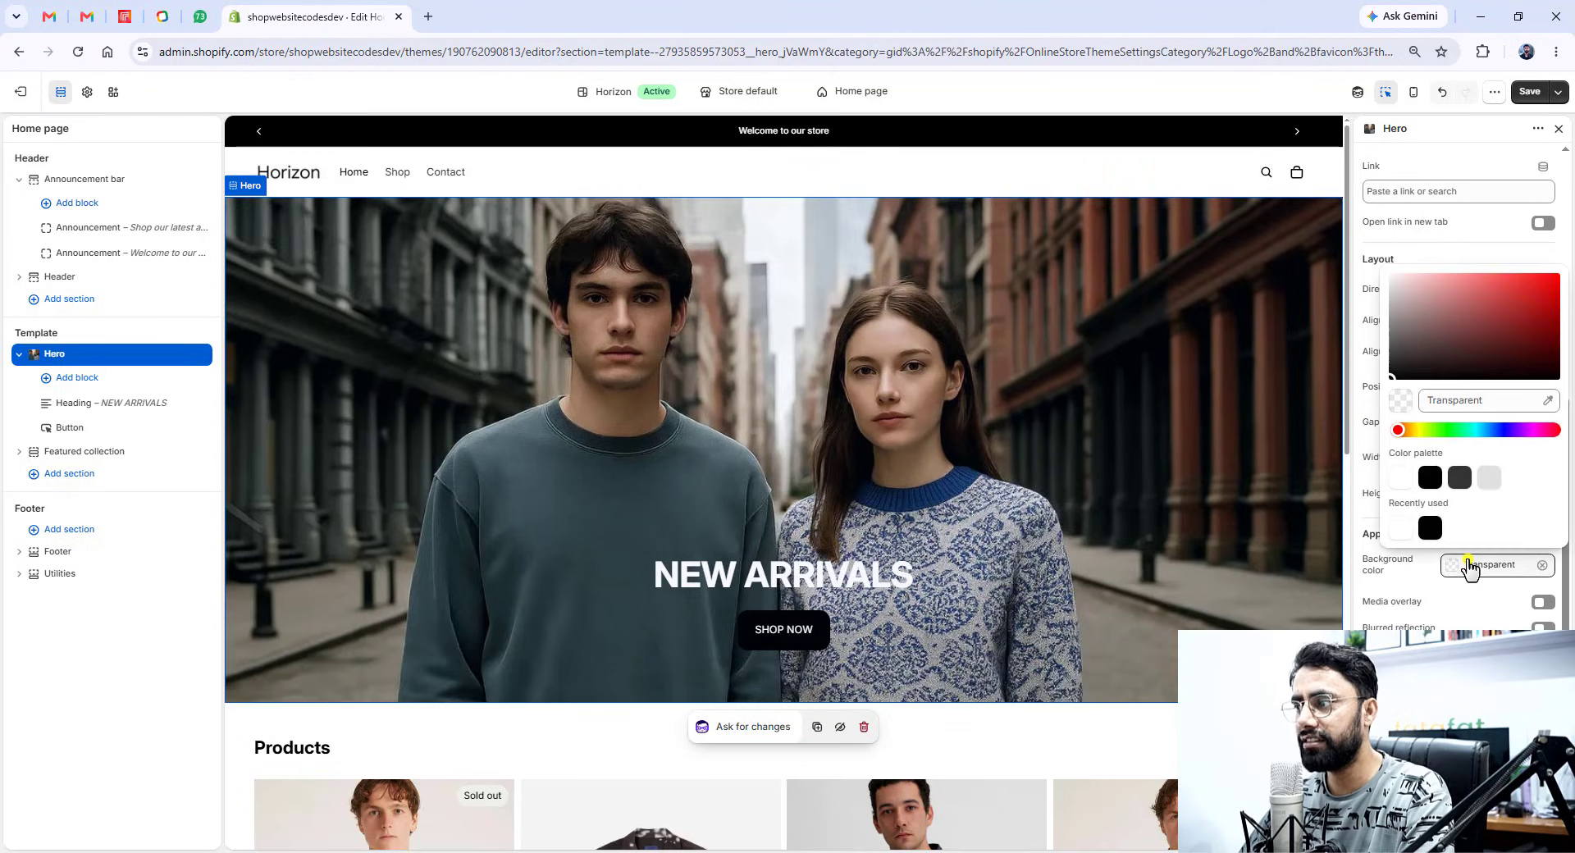
{"action": "left_click", "coordinate": [1471, 566]}
- Try the Full screen height on the Hero section and return it to Large
{"action": "left_click", "coordinate": [1483, 494]}
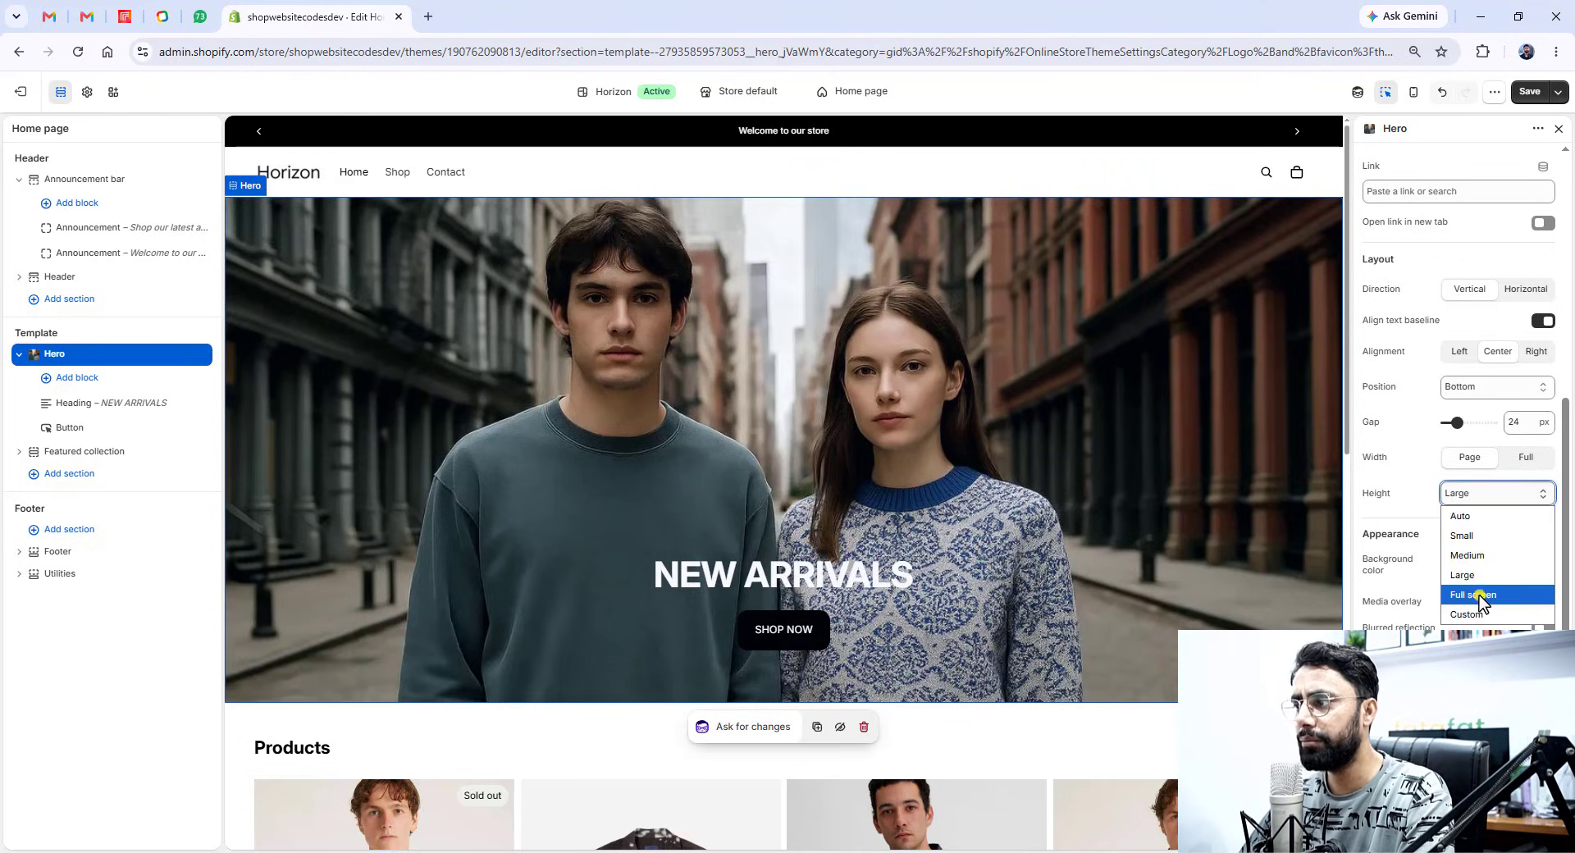
{"action": "left_click", "coordinate": [1481, 600]}
{"action": "scroll", "coordinate": [1121, 560], "scroll_direction": "down", "scroll_amount": 3}
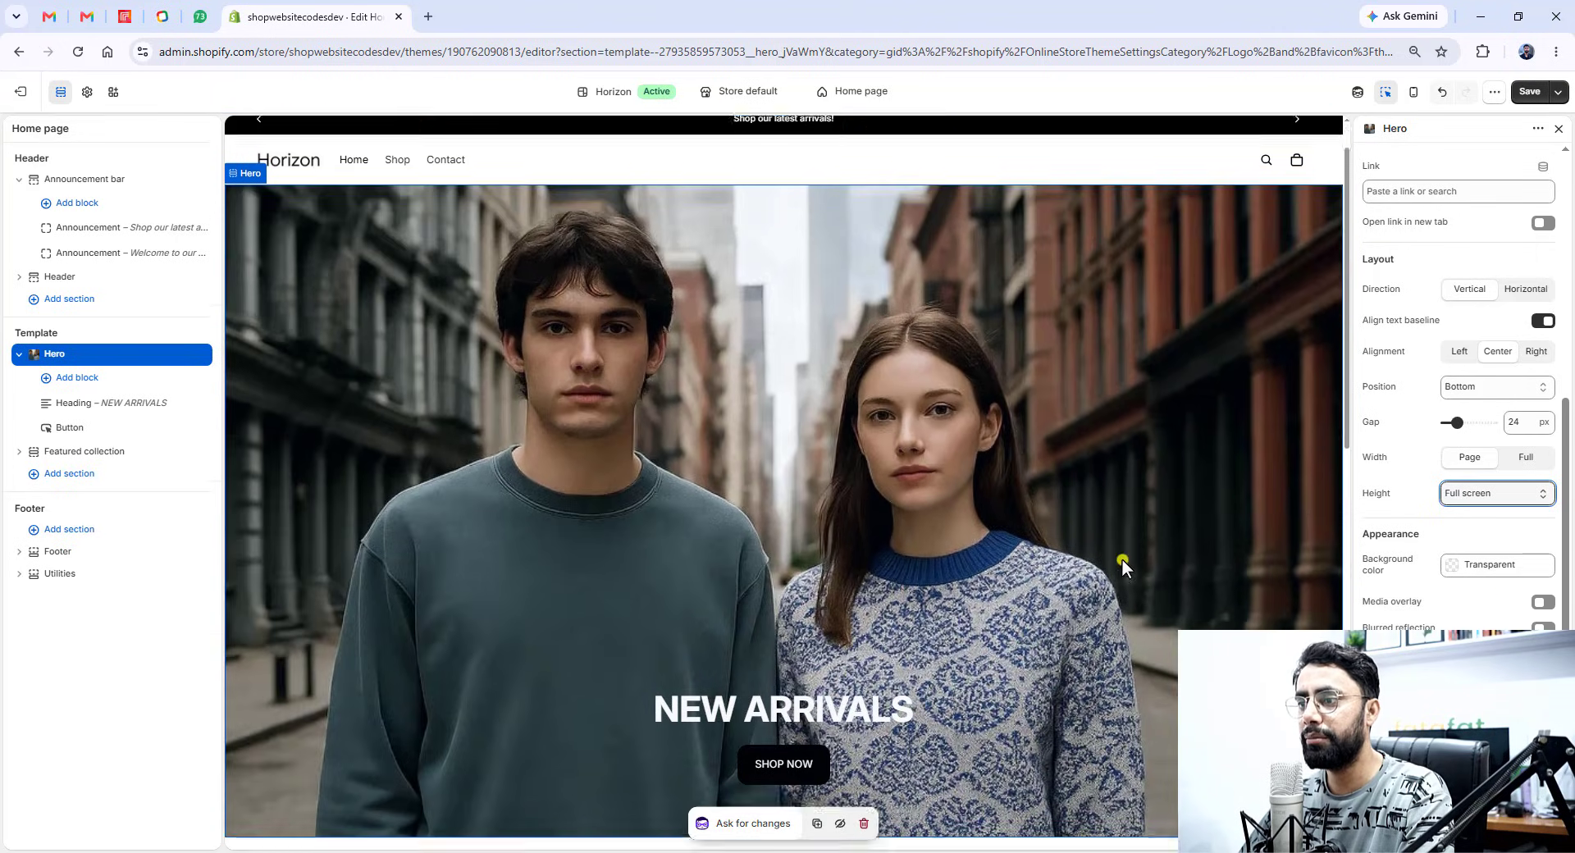
{"action": "scroll", "coordinate": [1123, 566], "scroll_direction": "up", "scroll_amount": 3}
{"action": "left_click", "coordinate": [1465, 494]}
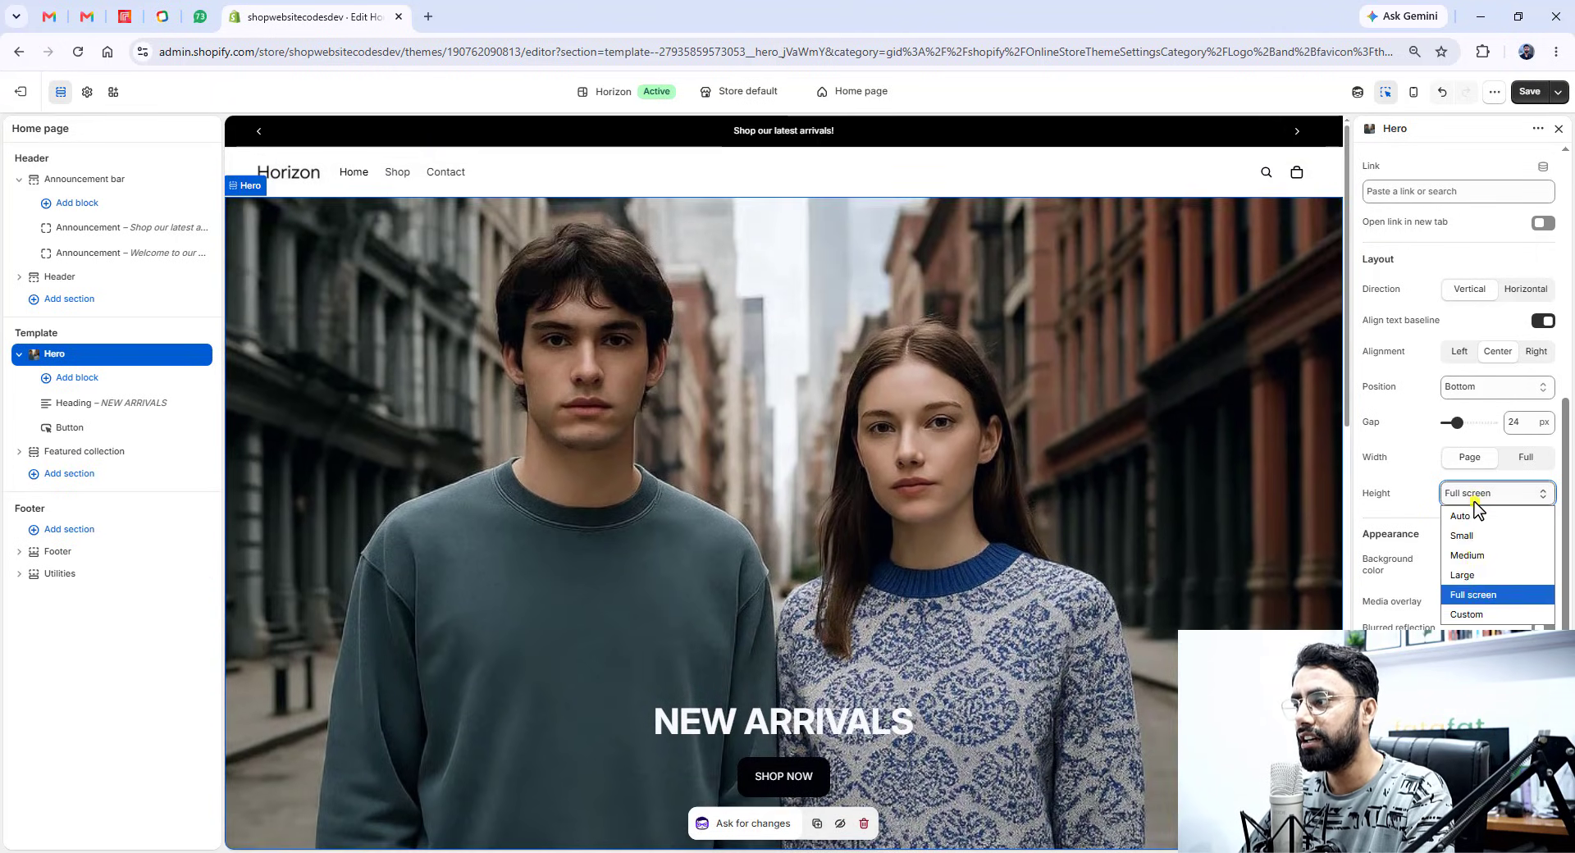
{"action": "left_click", "coordinate": [1469, 578]}
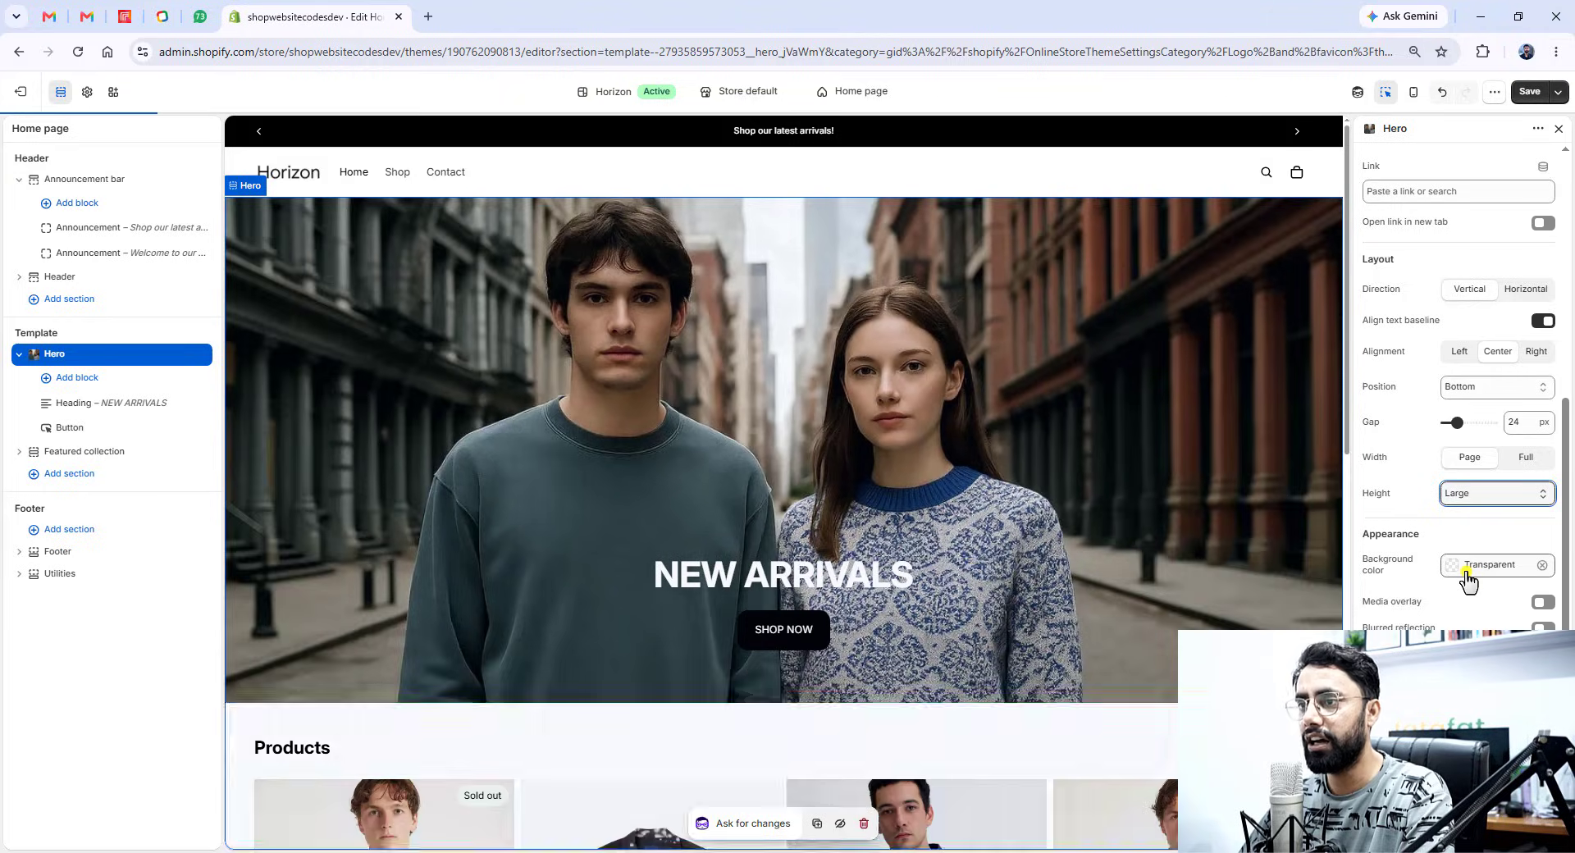
- Collapse the Hero section and open the settings of the Featured collection section
{"action": "scroll", "coordinate": [1454, 615], "scroll_direction": "down", "scroll_amount": 1}
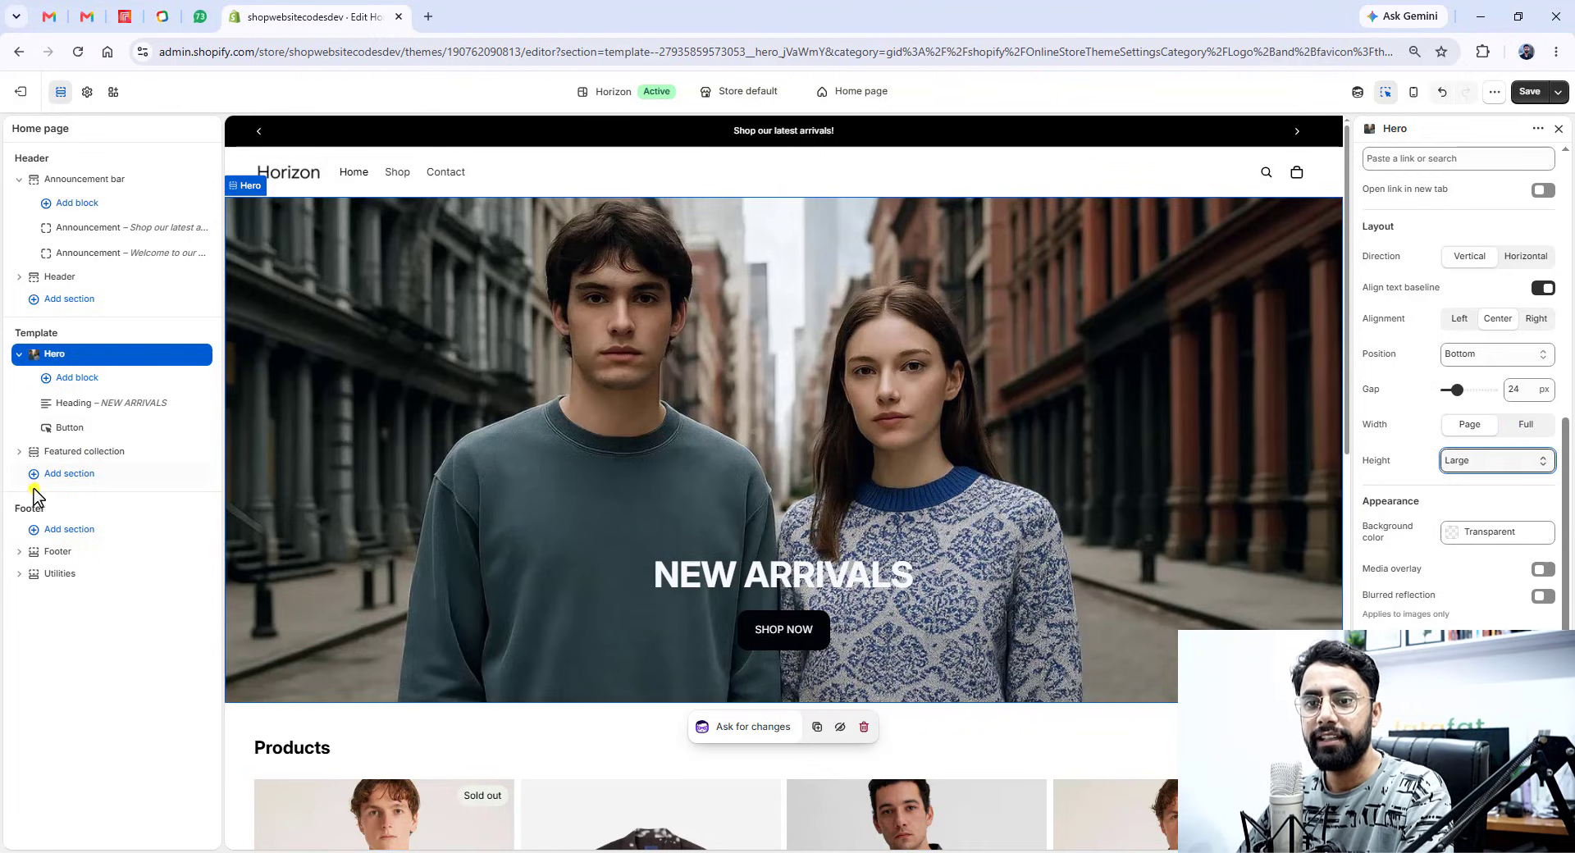
{"action": "left_click", "coordinate": [17, 353]}
{"action": "scroll", "coordinate": [494, 424], "scroll_direction": "down", "scroll_amount": 5}
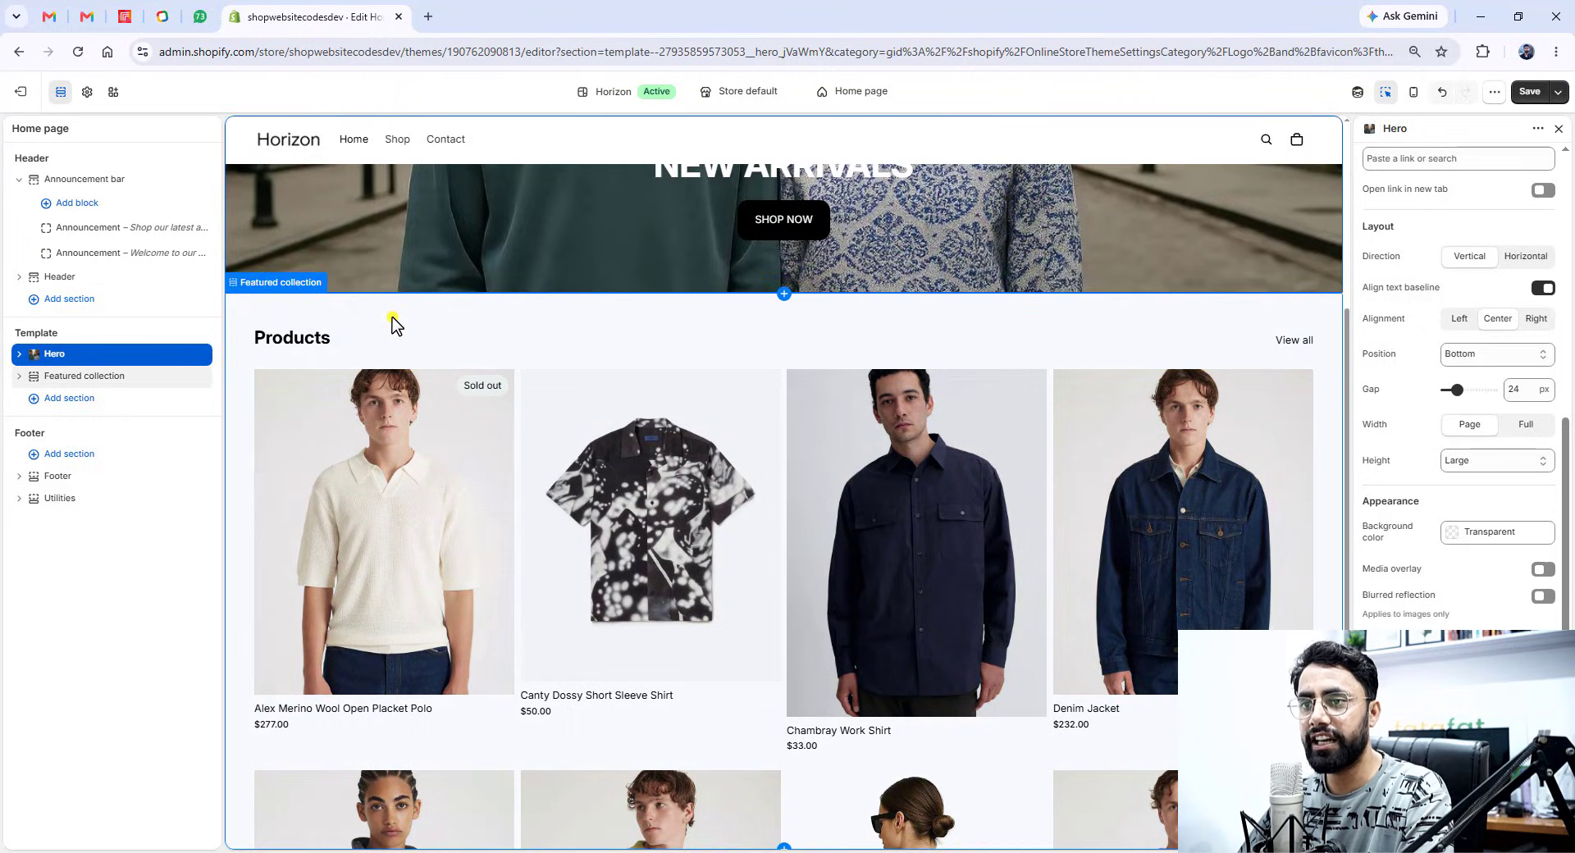
{"action": "left_click", "coordinate": [393, 323]}
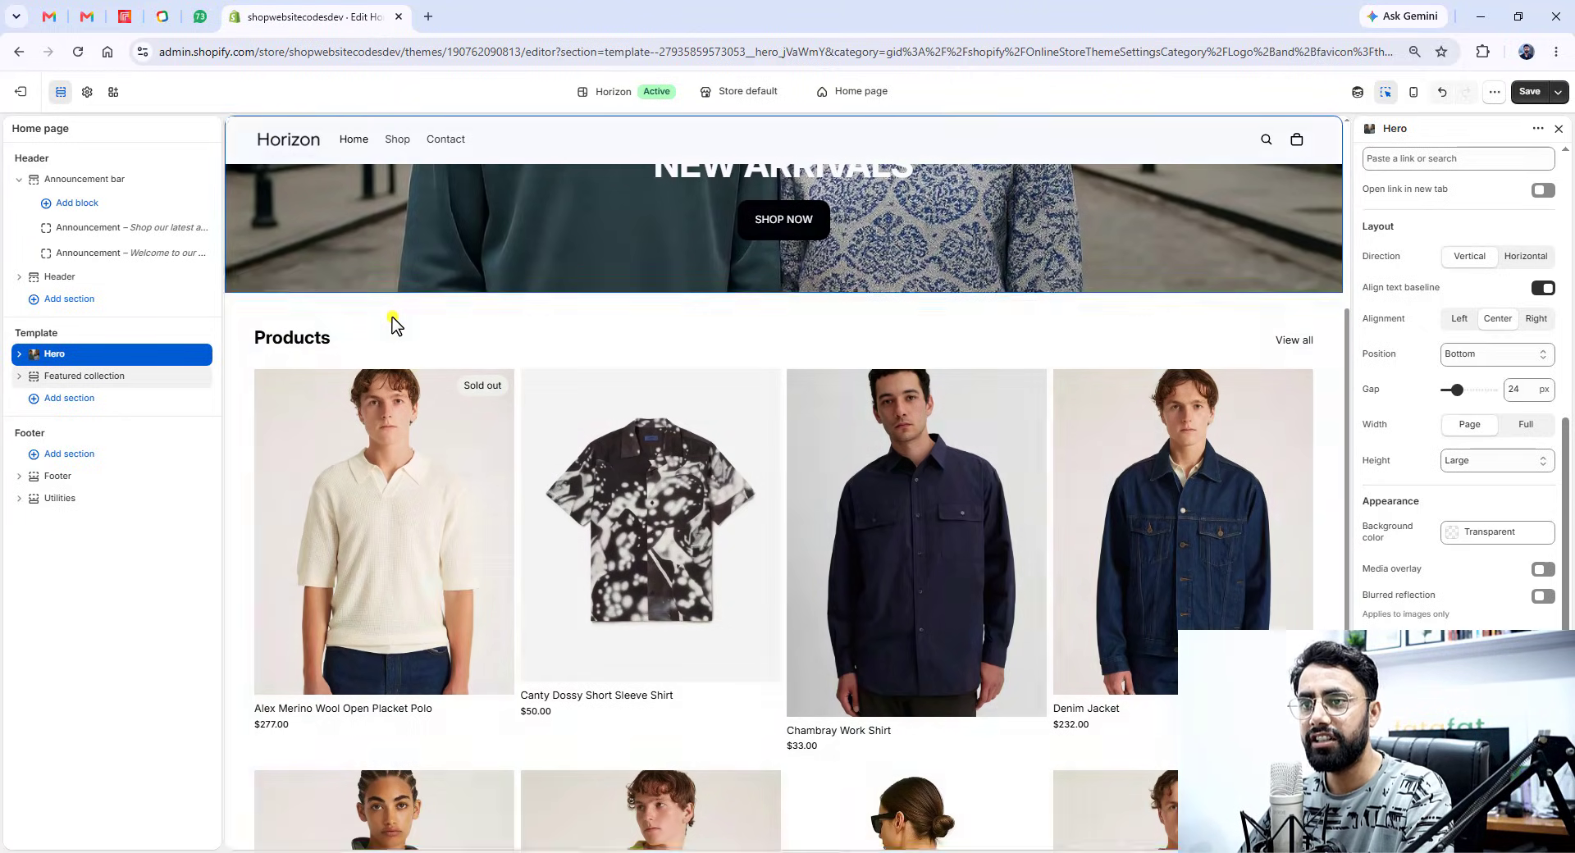
{"action": "left_click", "coordinate": [17, 377]}
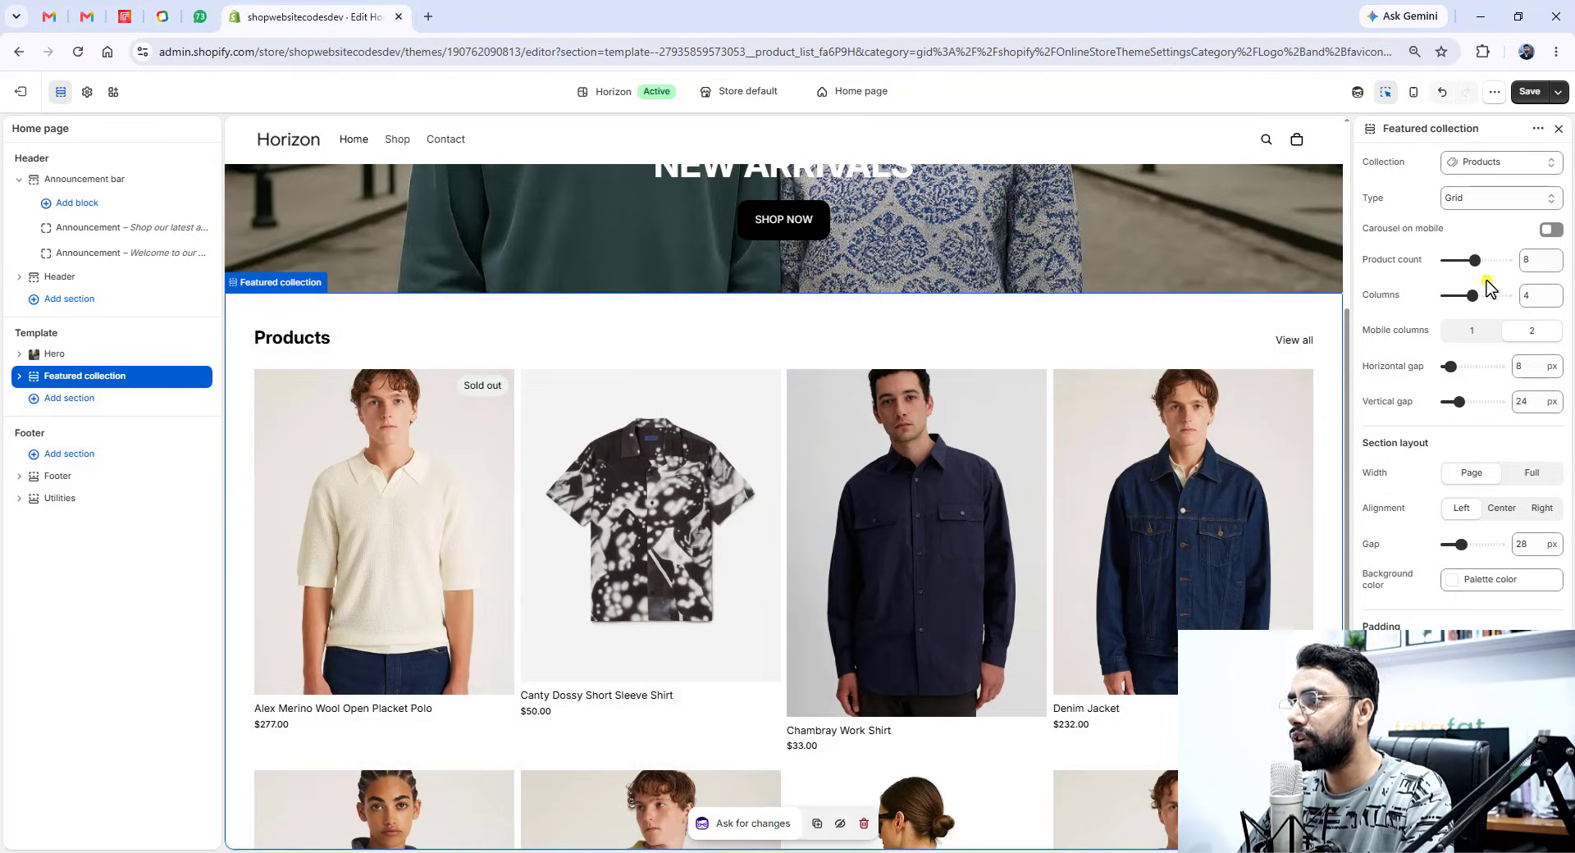
- Try New Arrivals as the collection shown in the Featured collection section
{"action": "left_click", "coordinate": [1448, 169]}
{"action": "left_click", "coordinate": [1450, 197]}
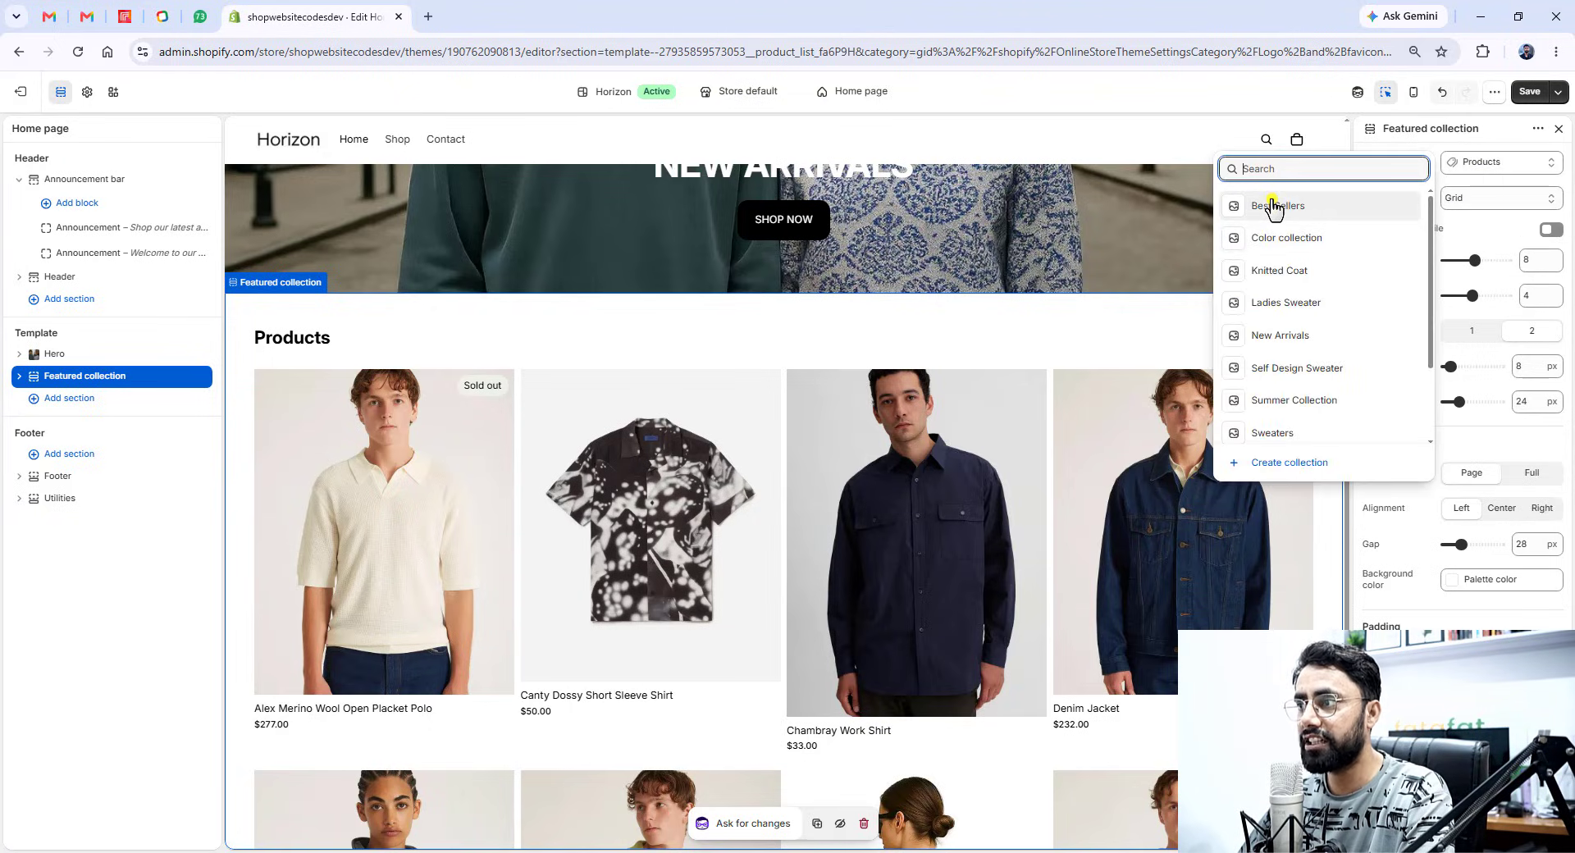
{"action": "left_click", "coordinate": [1294, 336]}
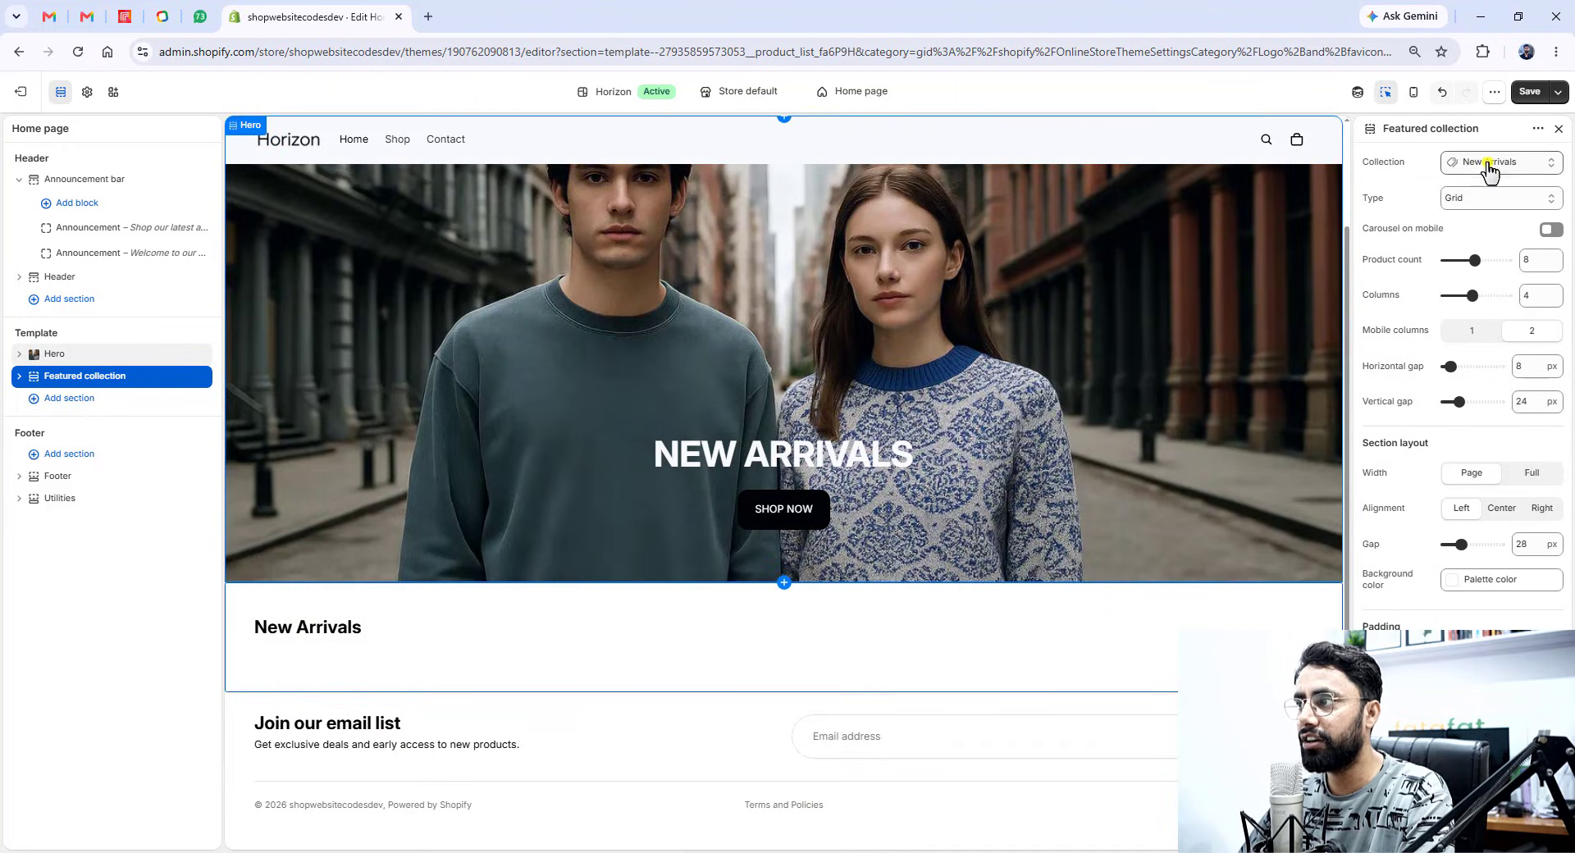
- Set the Featured collection section to show the Best Sellers collection and save the theme changes
{"action": "left_click", "coordinate": [1490, 171]}
{"action": "left_click", "coordinate": [1442, 199]}
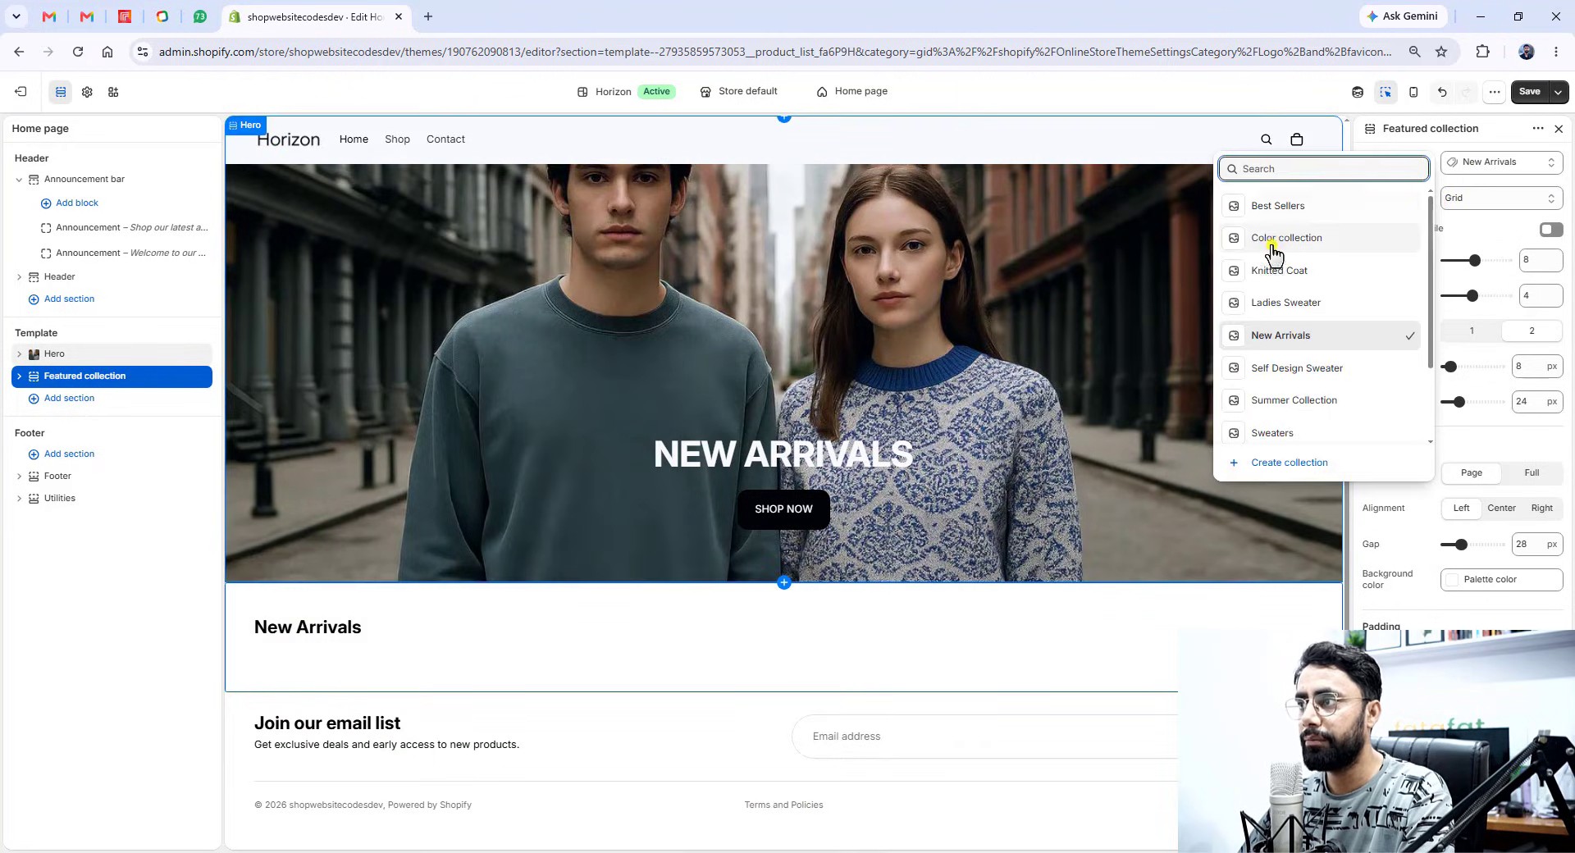
{"action": "left_click", "coordinate": [1261, 206]}
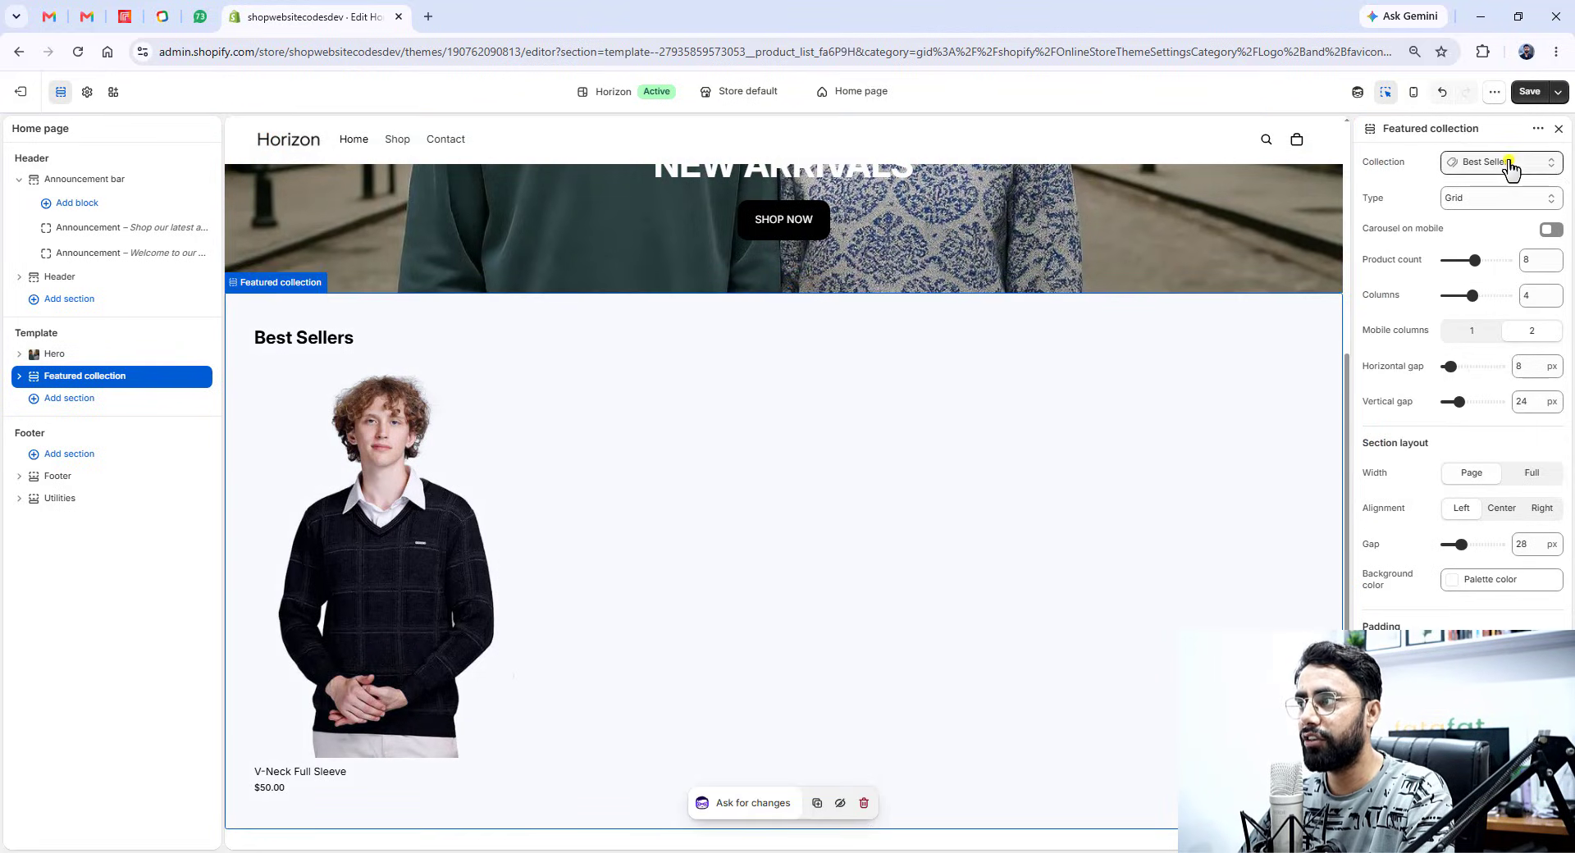
{"action": "left_click", "coordinate": [1510, 168]}
{"action": "left_click", "coordinate": [1442, 221]}
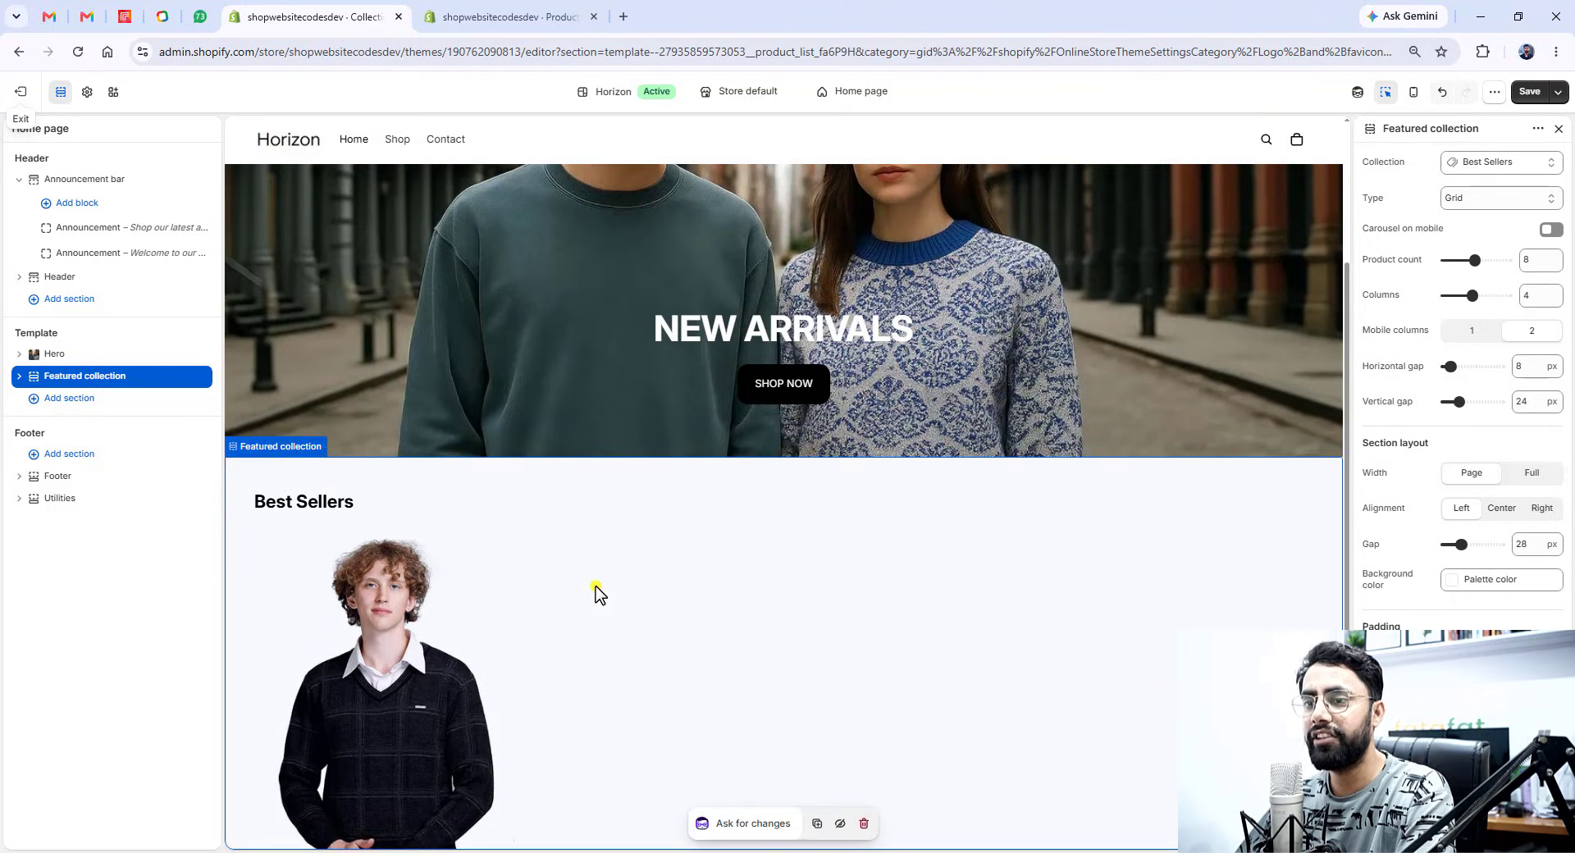
{"action": "scroll", "coordinate": [596, 594], "scroll_direction": "down", "scroll_amount": 1}
{"action": "left_click", "coordinate": [1529, 92]}
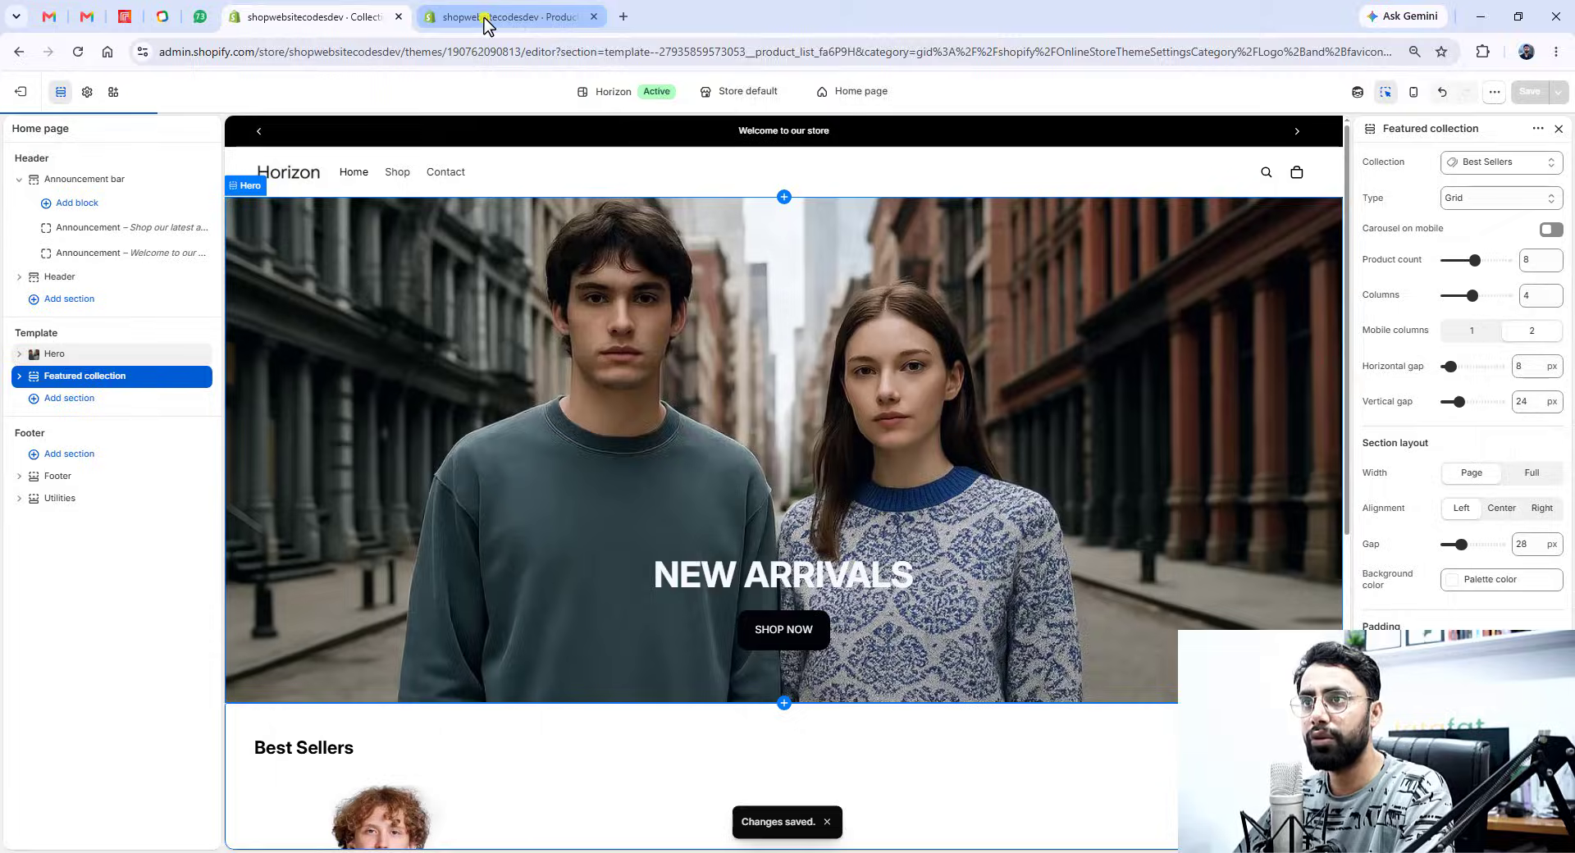
- Switch to the store admin's product list and open a blank form for a new product
{"action": "left_click", "coordinate": [487, 18]}
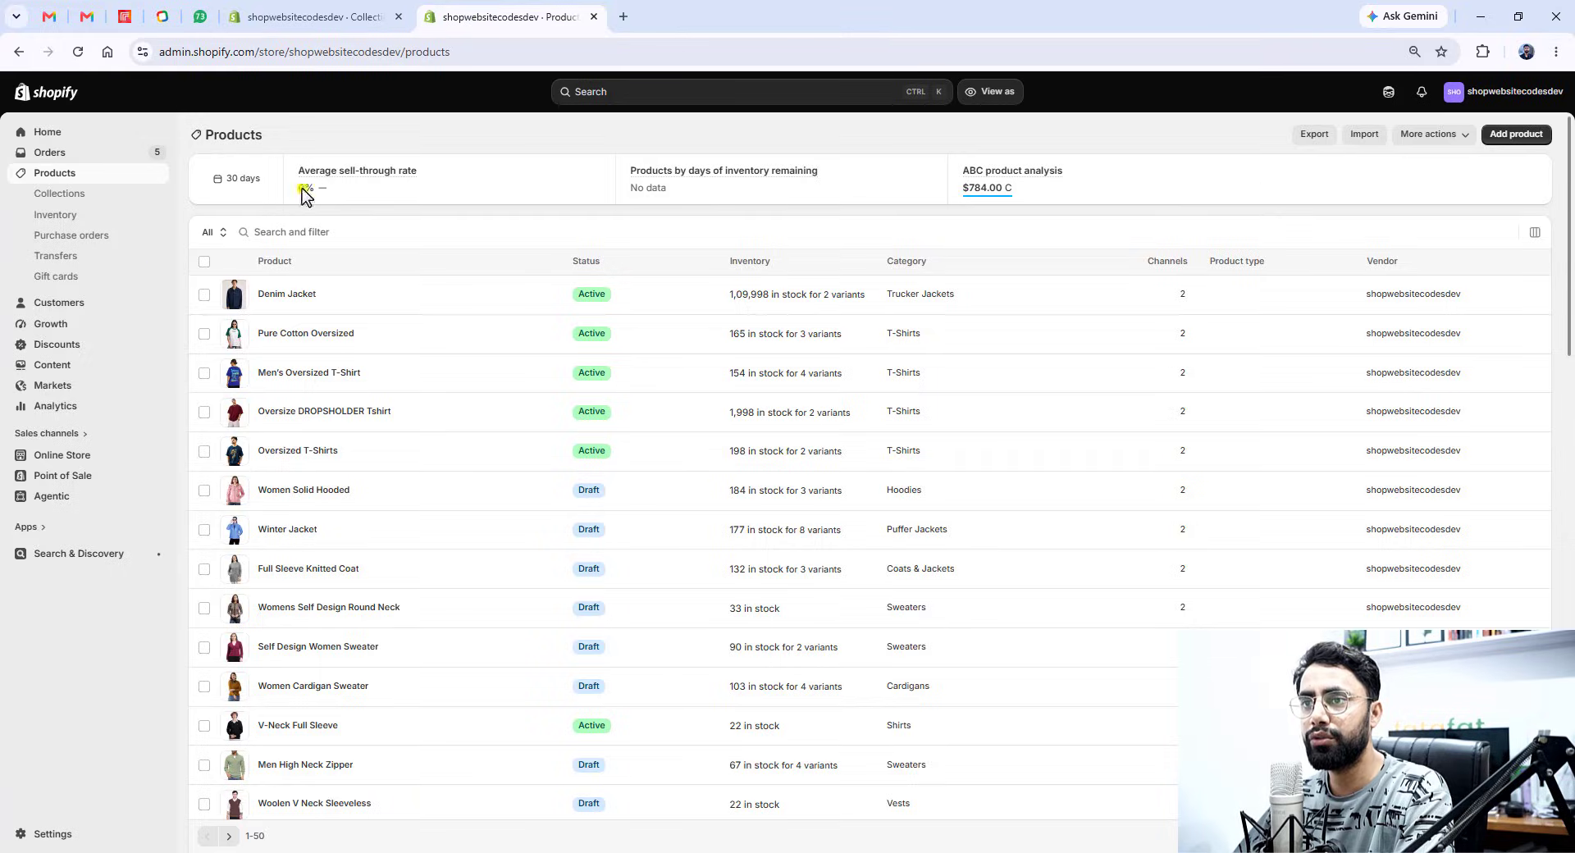
{"action": "left_click", "coordinate": [74, 457]}
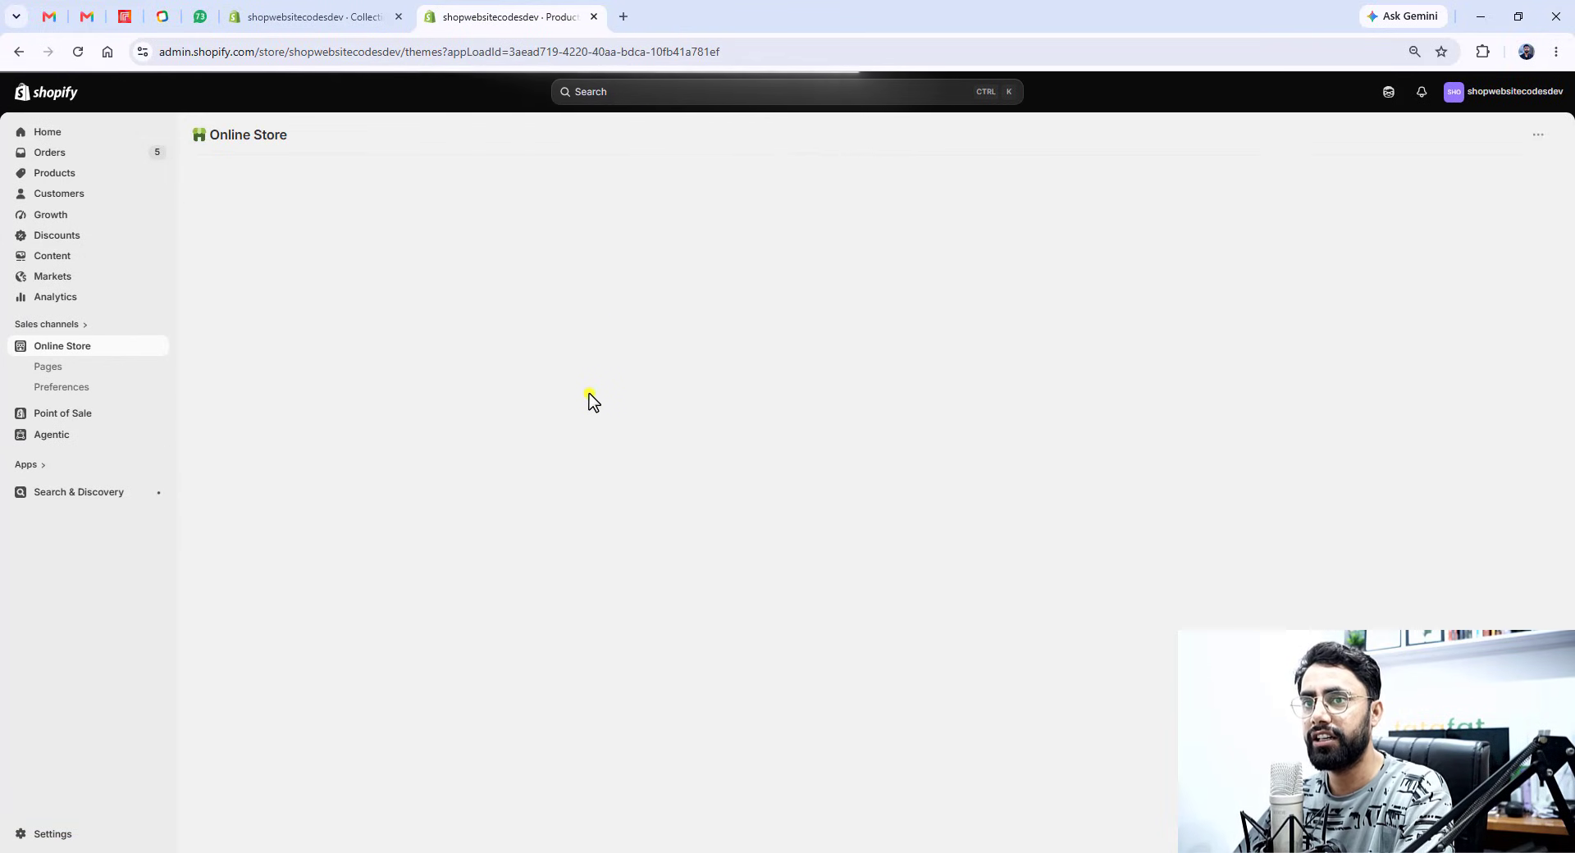
{"action": "left_click", "coordinate": [50, 174]}
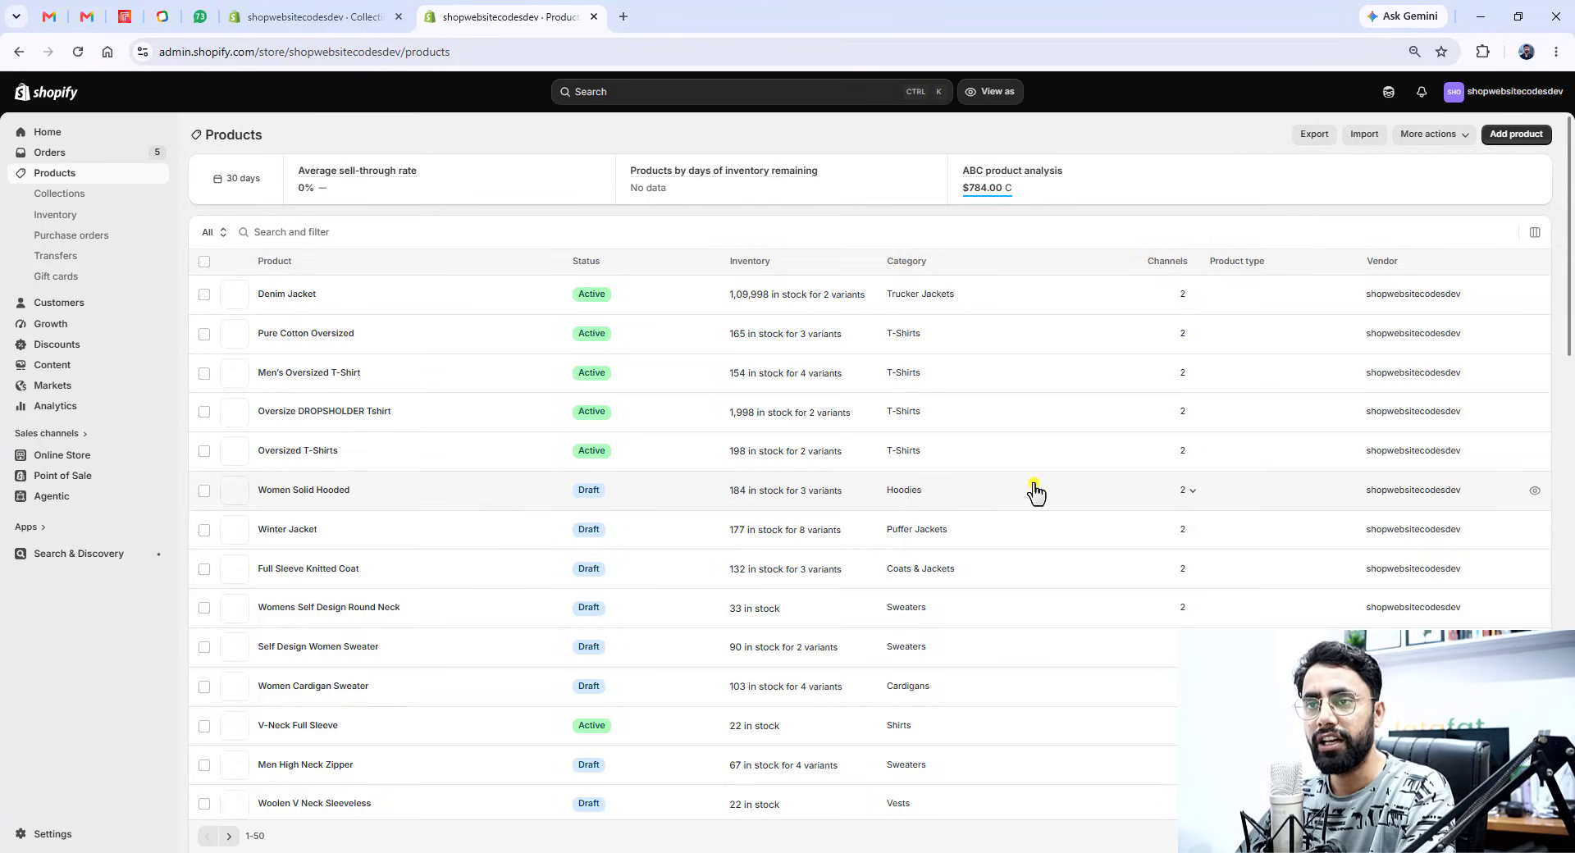
{"action": "left_click", "coordinate": [1519, 135]}
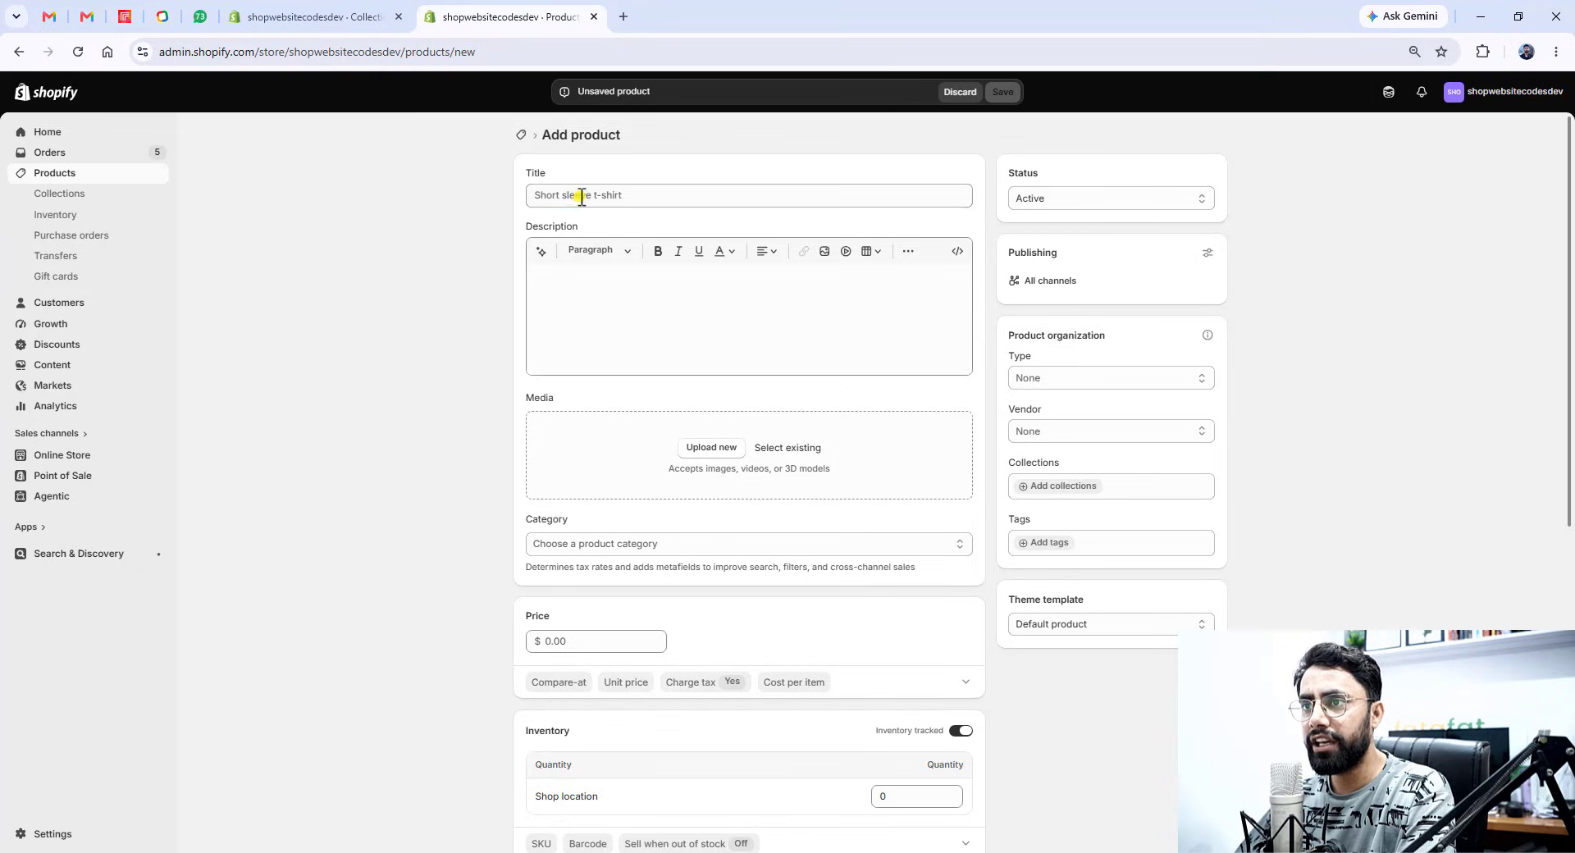
- Title the new product "Winter Cloth" and copy that title for reuse in the description prompt
{"action": "left_click", "coordinate": [581, 197]}
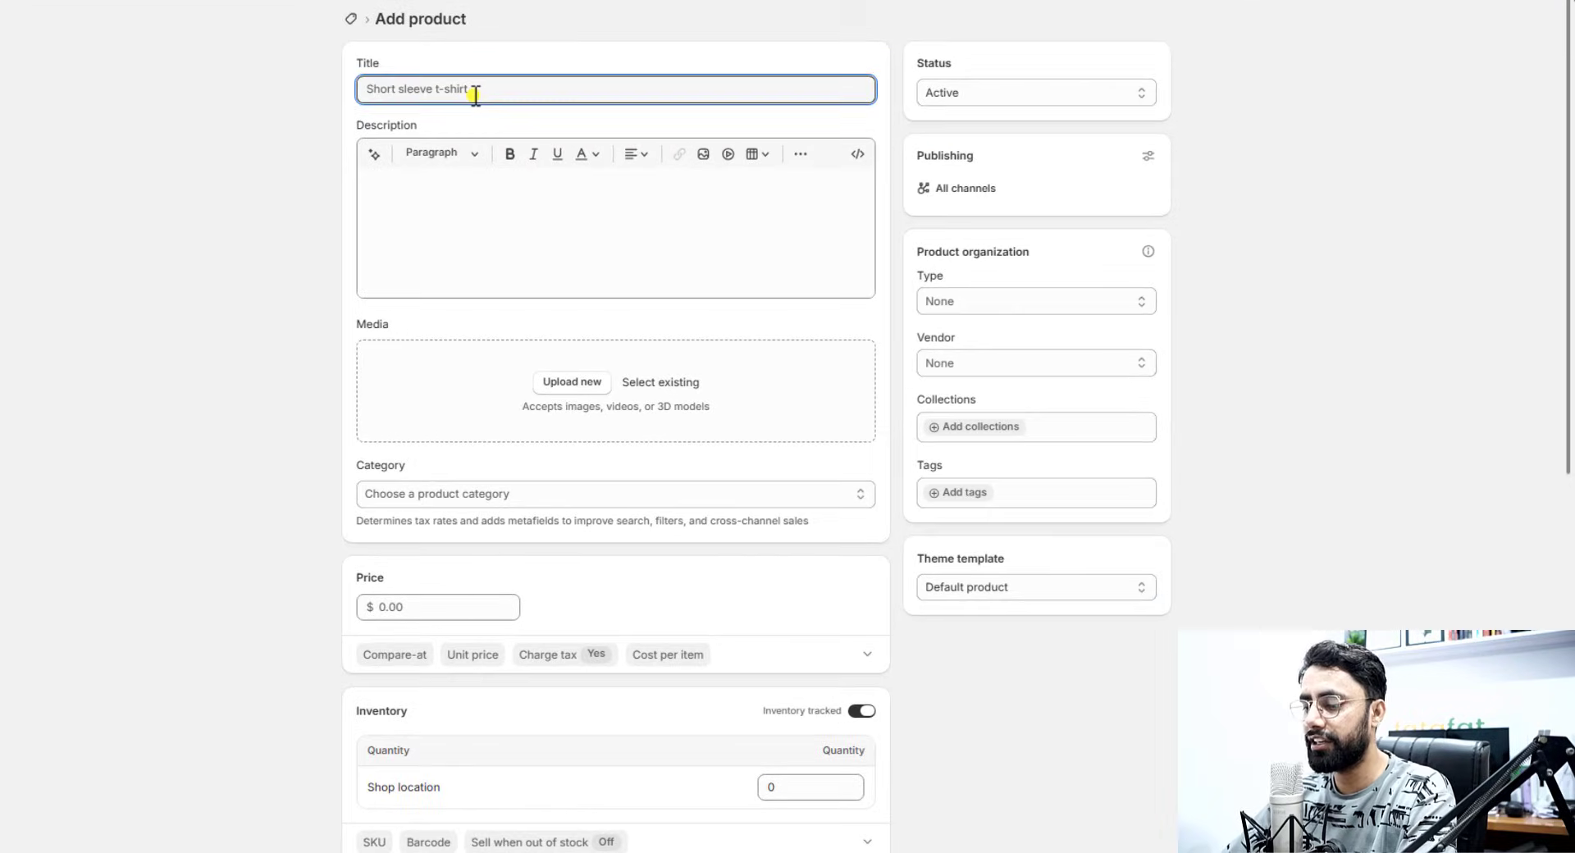
{"action": "type", "text": "Winter Clothe"}
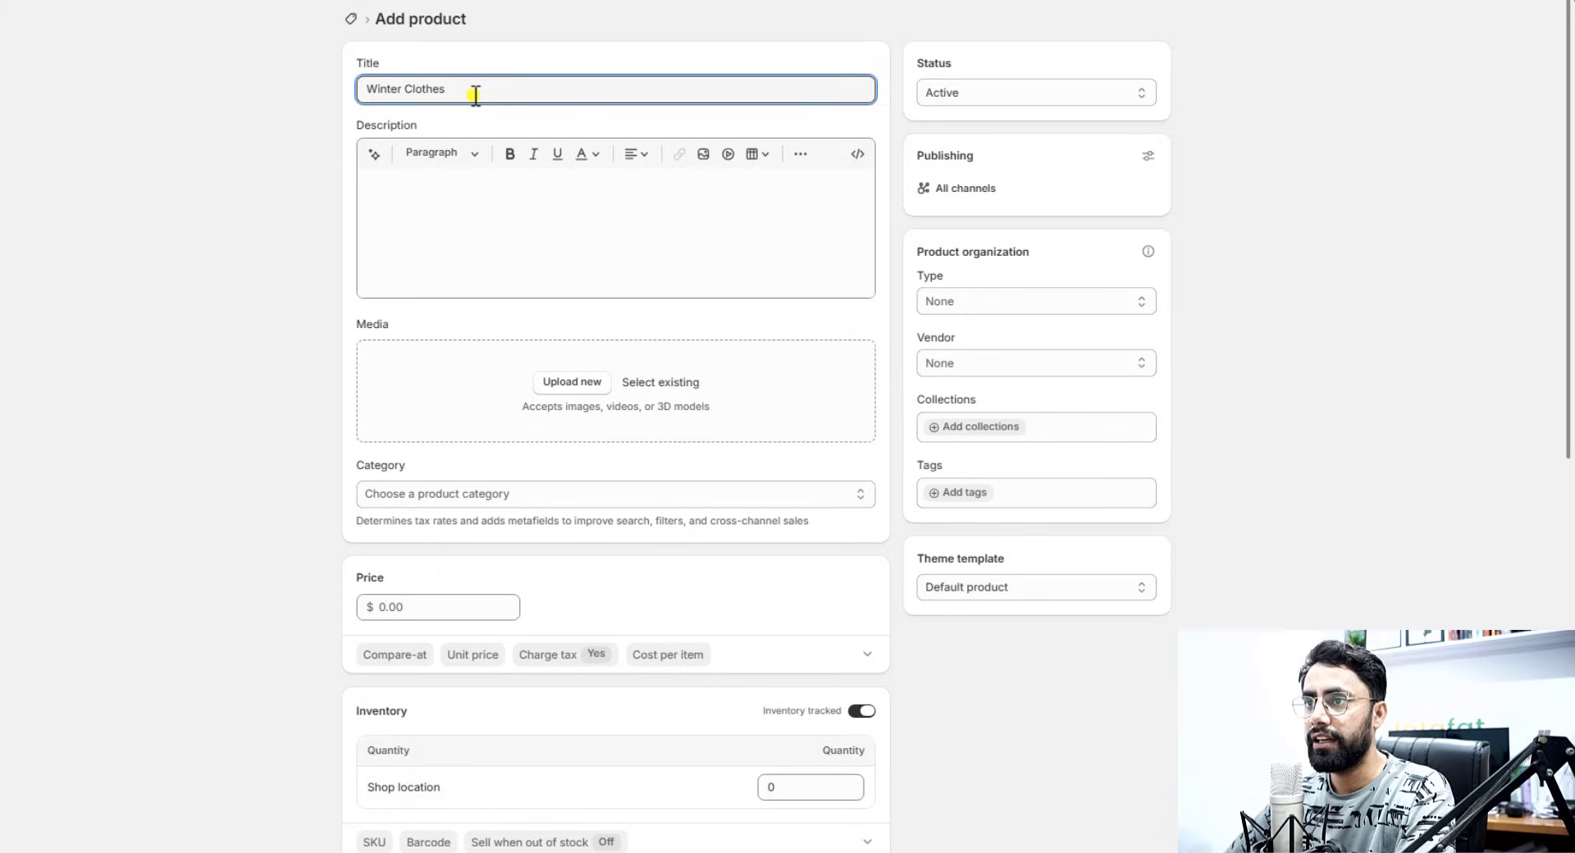
{"action": "left_click", "coordinate": [521, 229]}
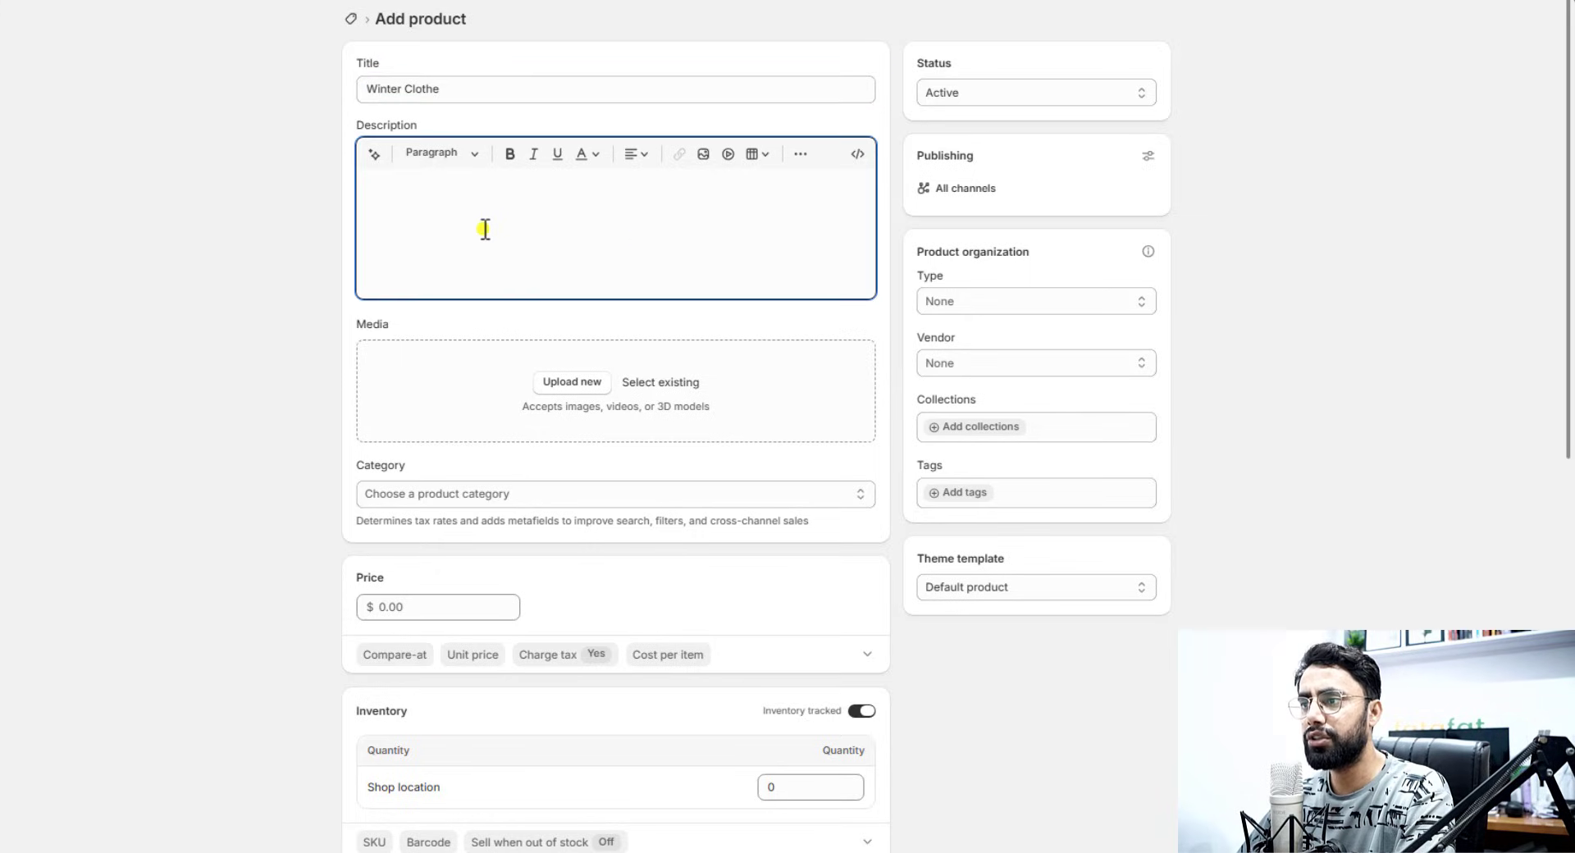
{"action": "left_click", "coordinate": [375, 157]}
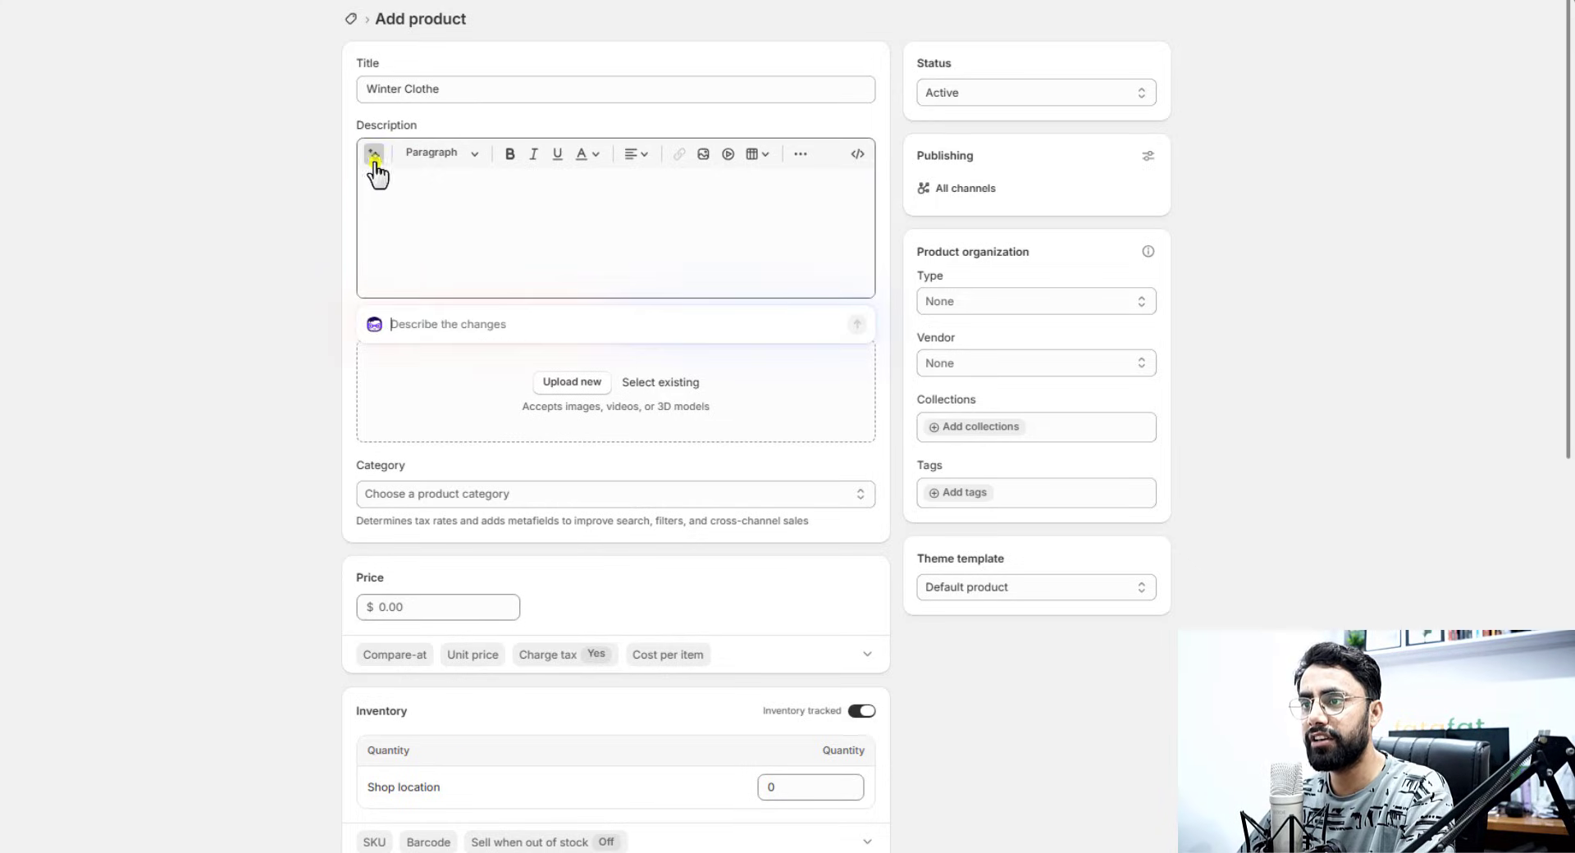
{"action": "triple_click", "coordinate": [420, 89]}
{"action": "key", "text": "End"}
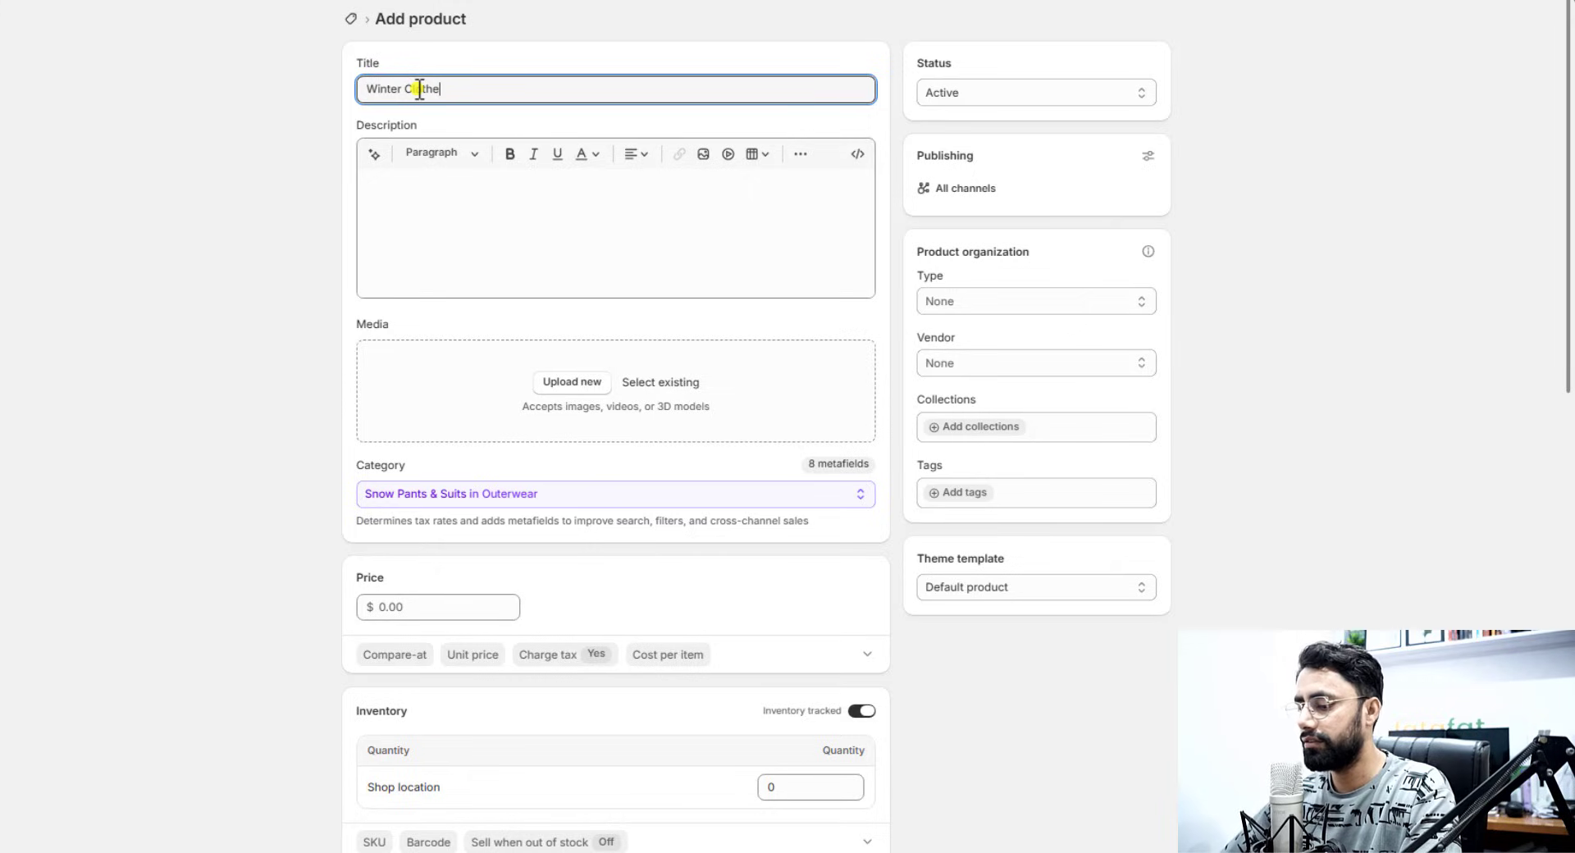
{"action": "triple_click", "coordinate": [417, 89]}
{"action": "key", "text": "ctrl+c"}
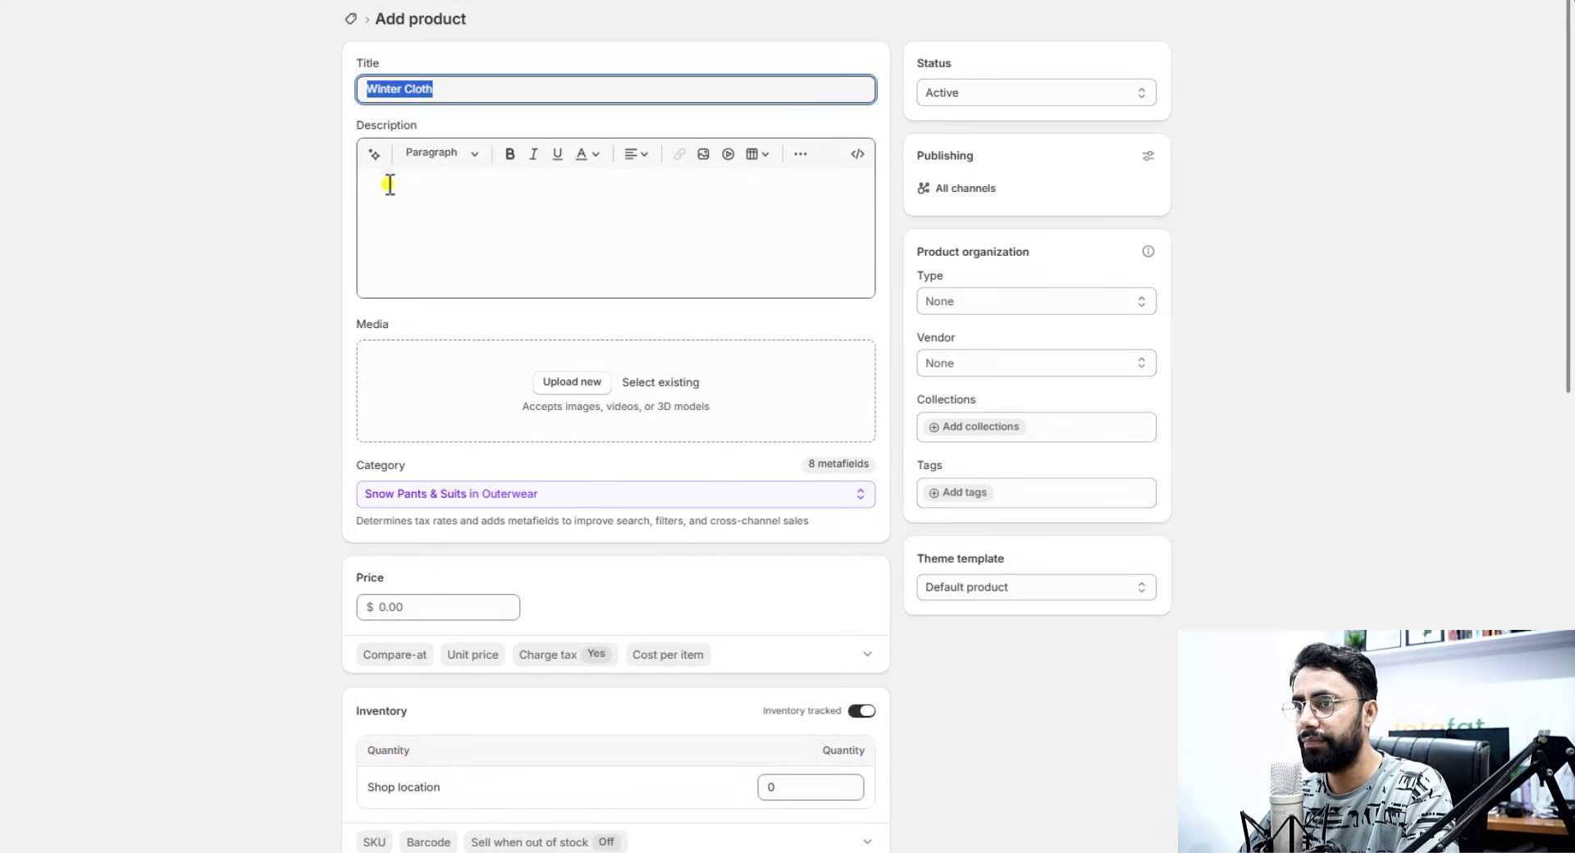
- Generate the product description with the AI text assistant using the prompt: give me description for "Winter Cloth like sweater"
{"action": "left_click", "coordinate": [374, 156]}
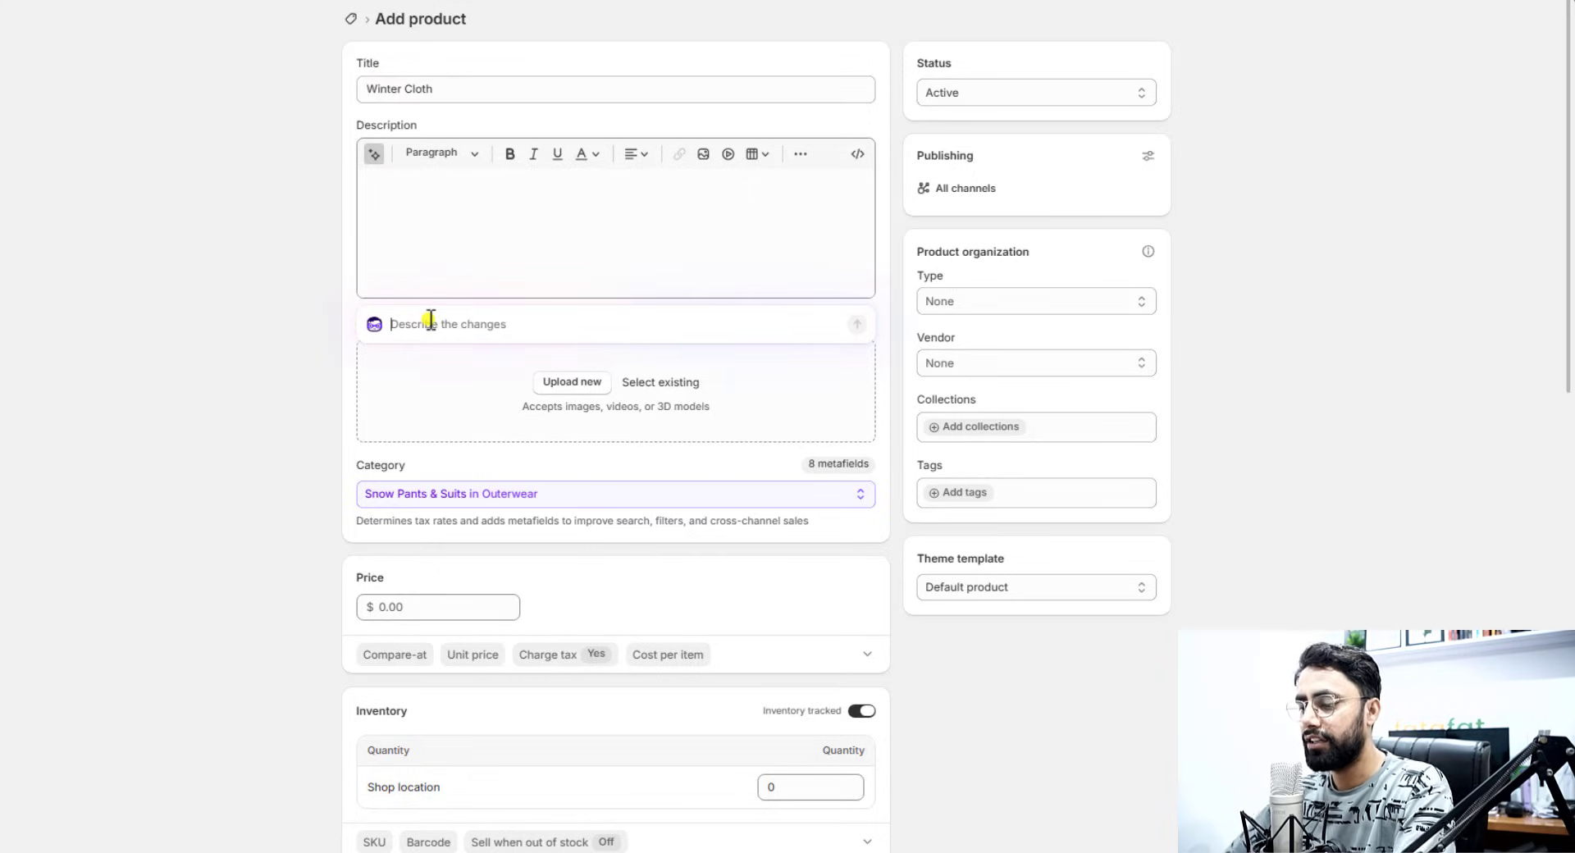
{"action": "type", "text": "give me description for \""}
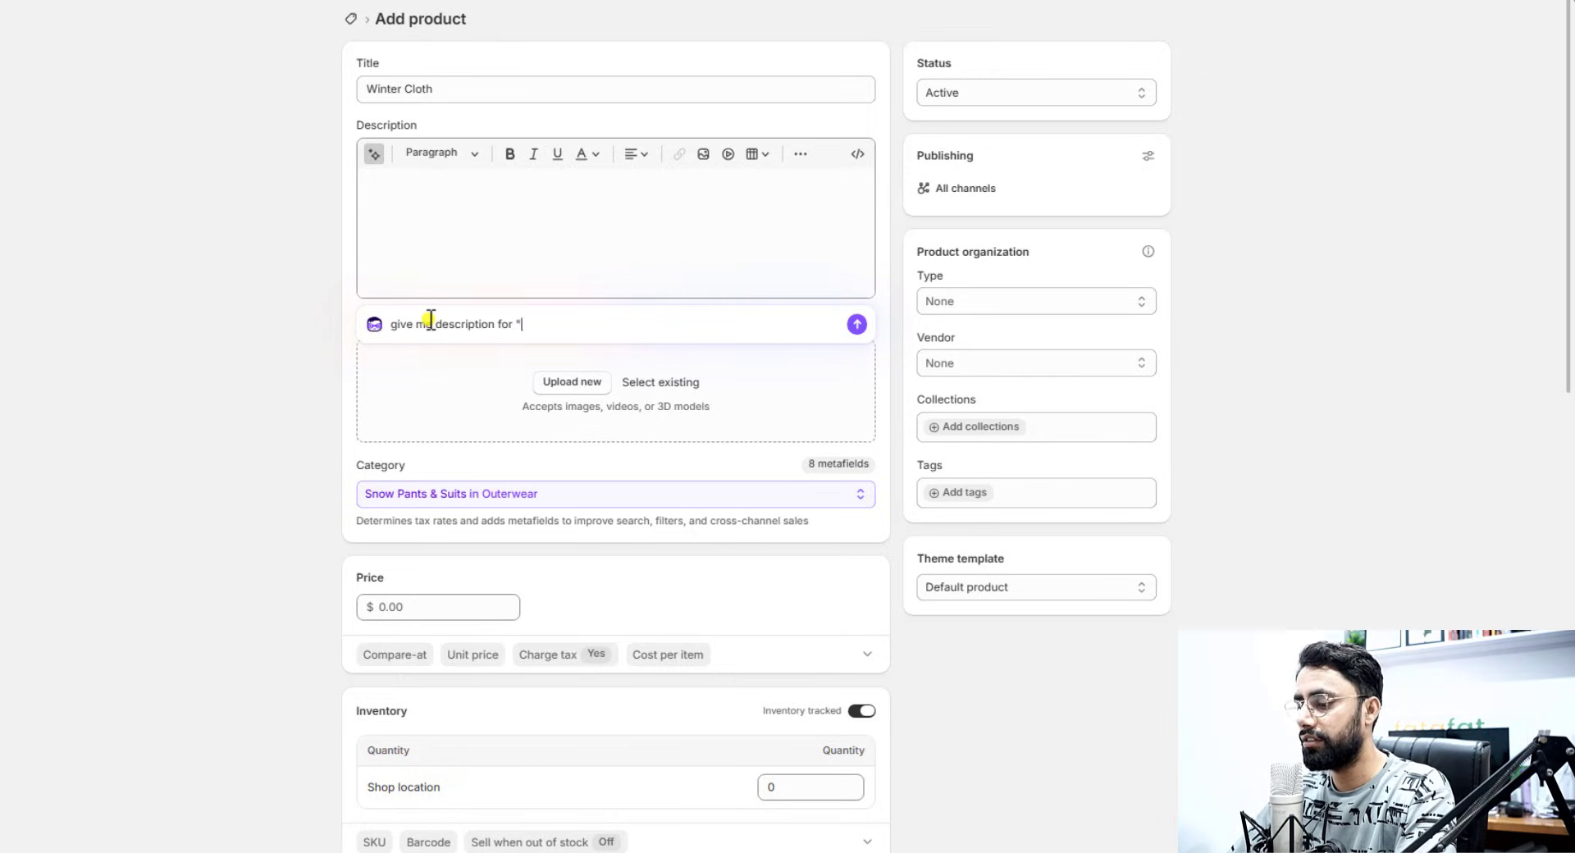
{"action": "key", "text": "Left"}
{"action": "key", "text": "ctrl+v"}
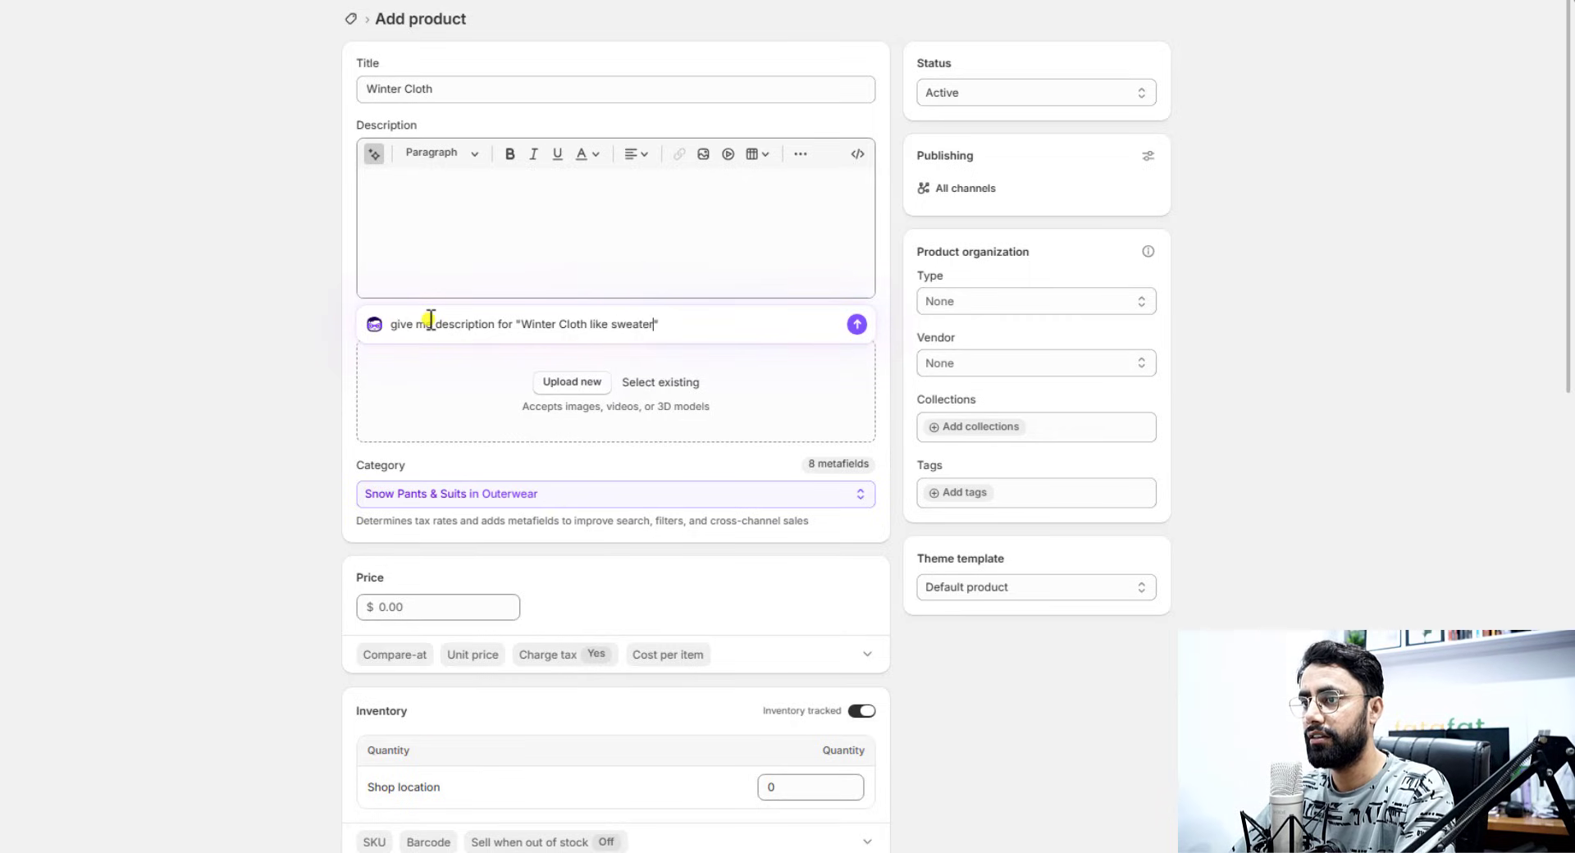
{"action": "key", "text": "Return"}
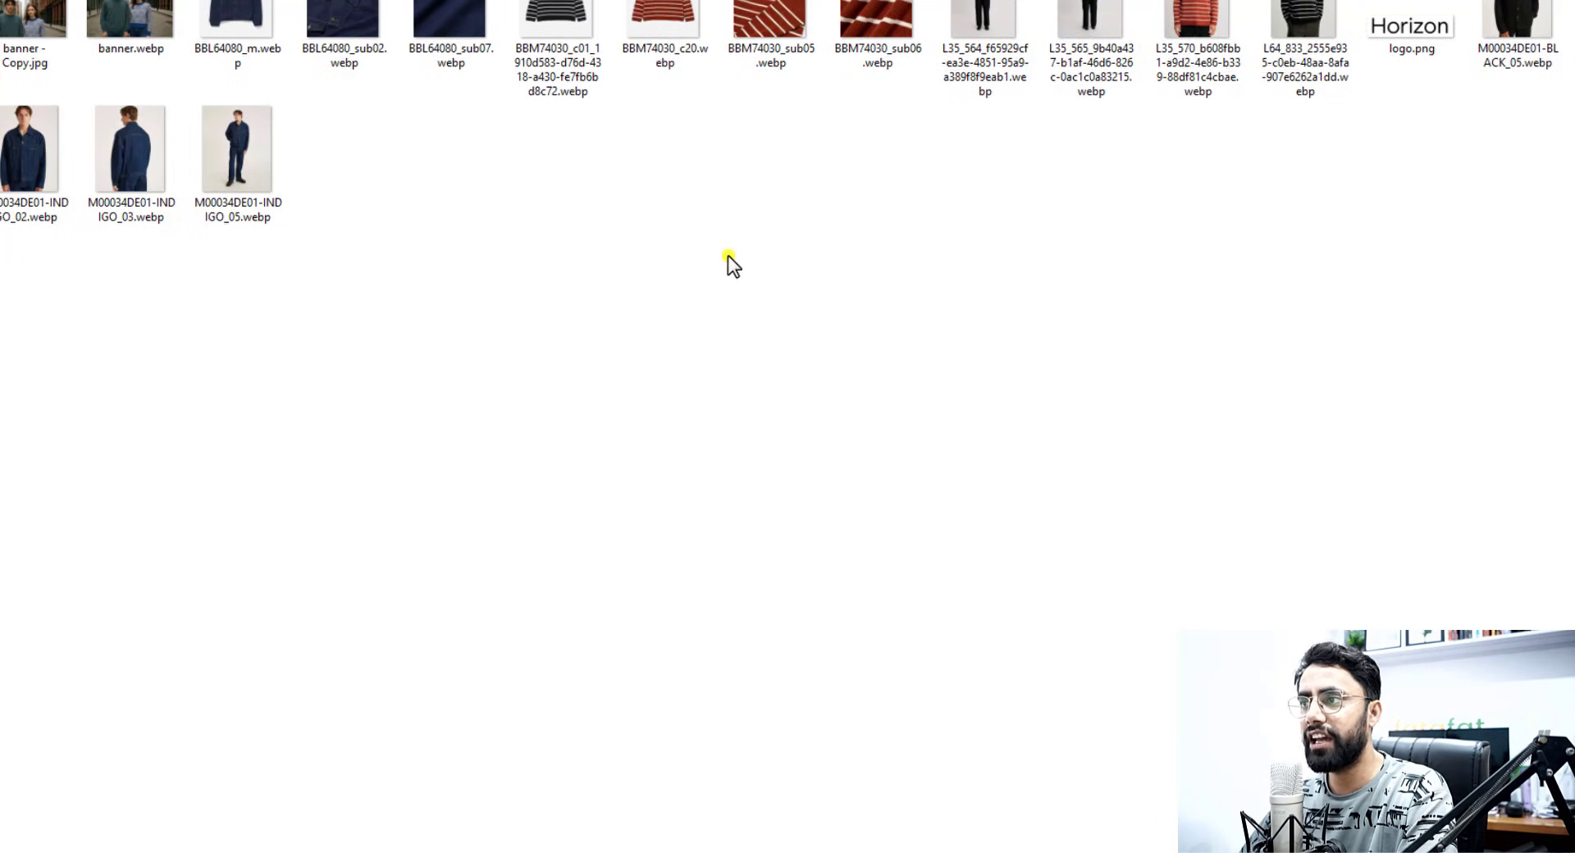
- Add the eight striped sweater images, red and black, from the local image folder to the product's media
{"action": "scroll", "coordinate": [574, 205], "scroll_direction": "up", "scroll_amount": 1}
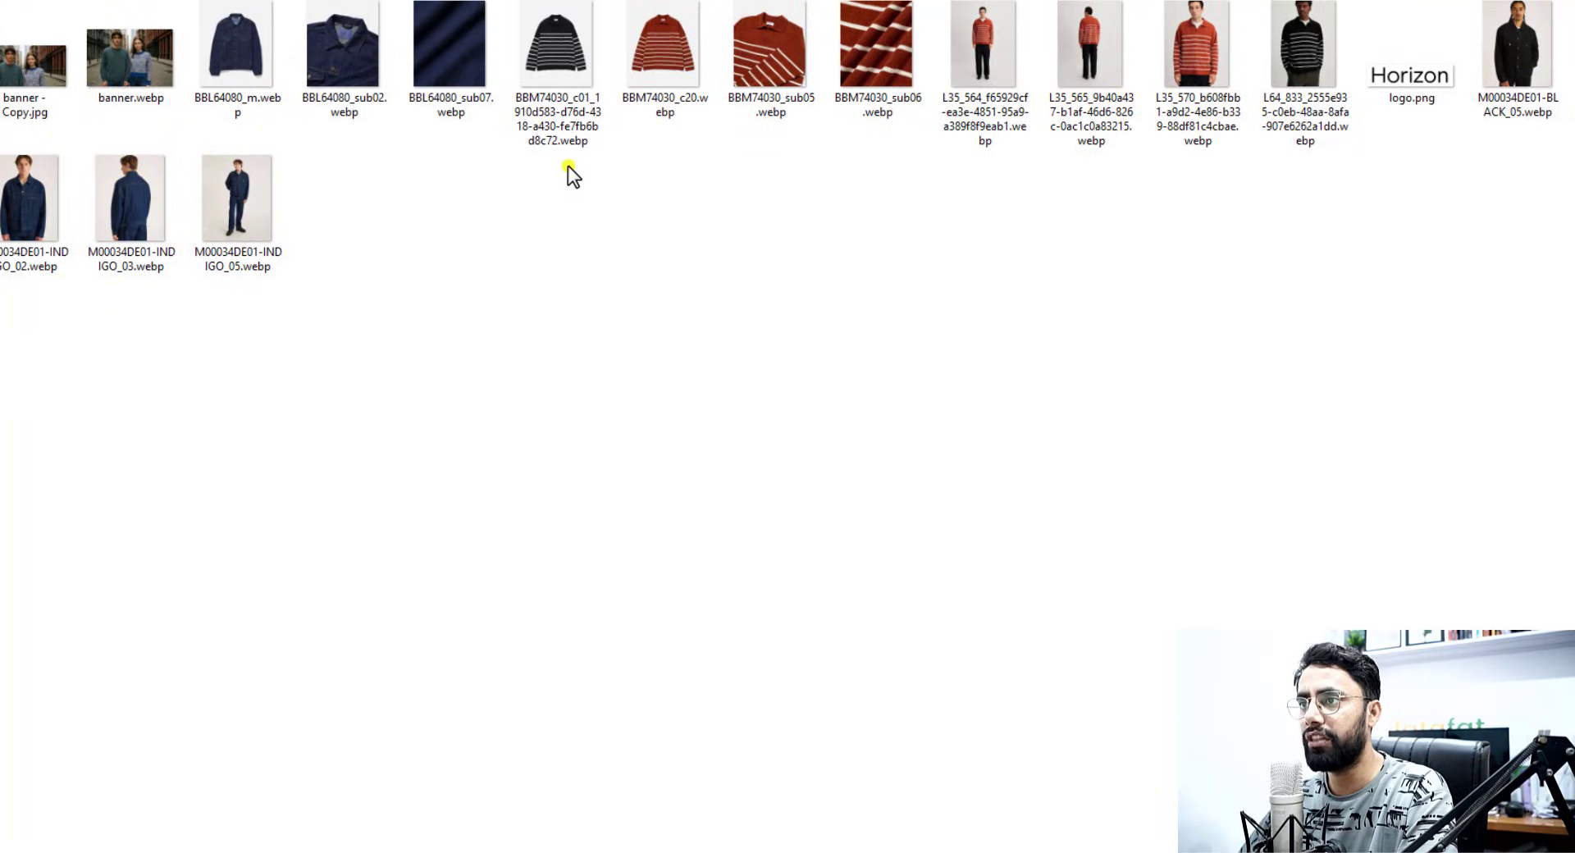
{"action": "left_click_drag", "start_coordinate": [566, 166], "coordinate": [1274, 43]}
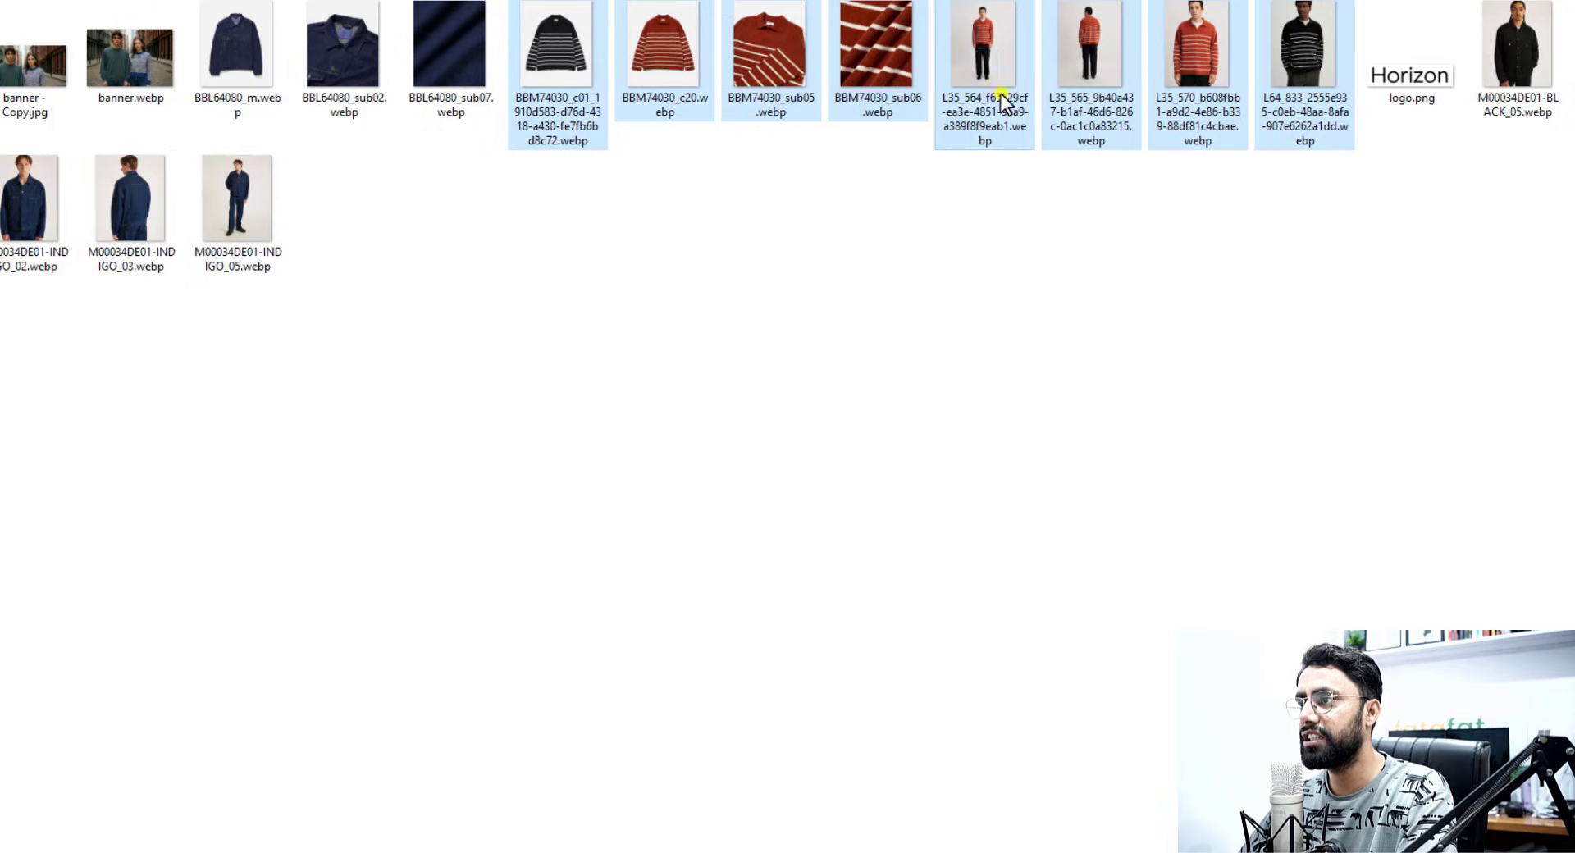
{"action": "left_click_drag", "start_coordinate": [1001, 100], "coordinate": [572, 475]}
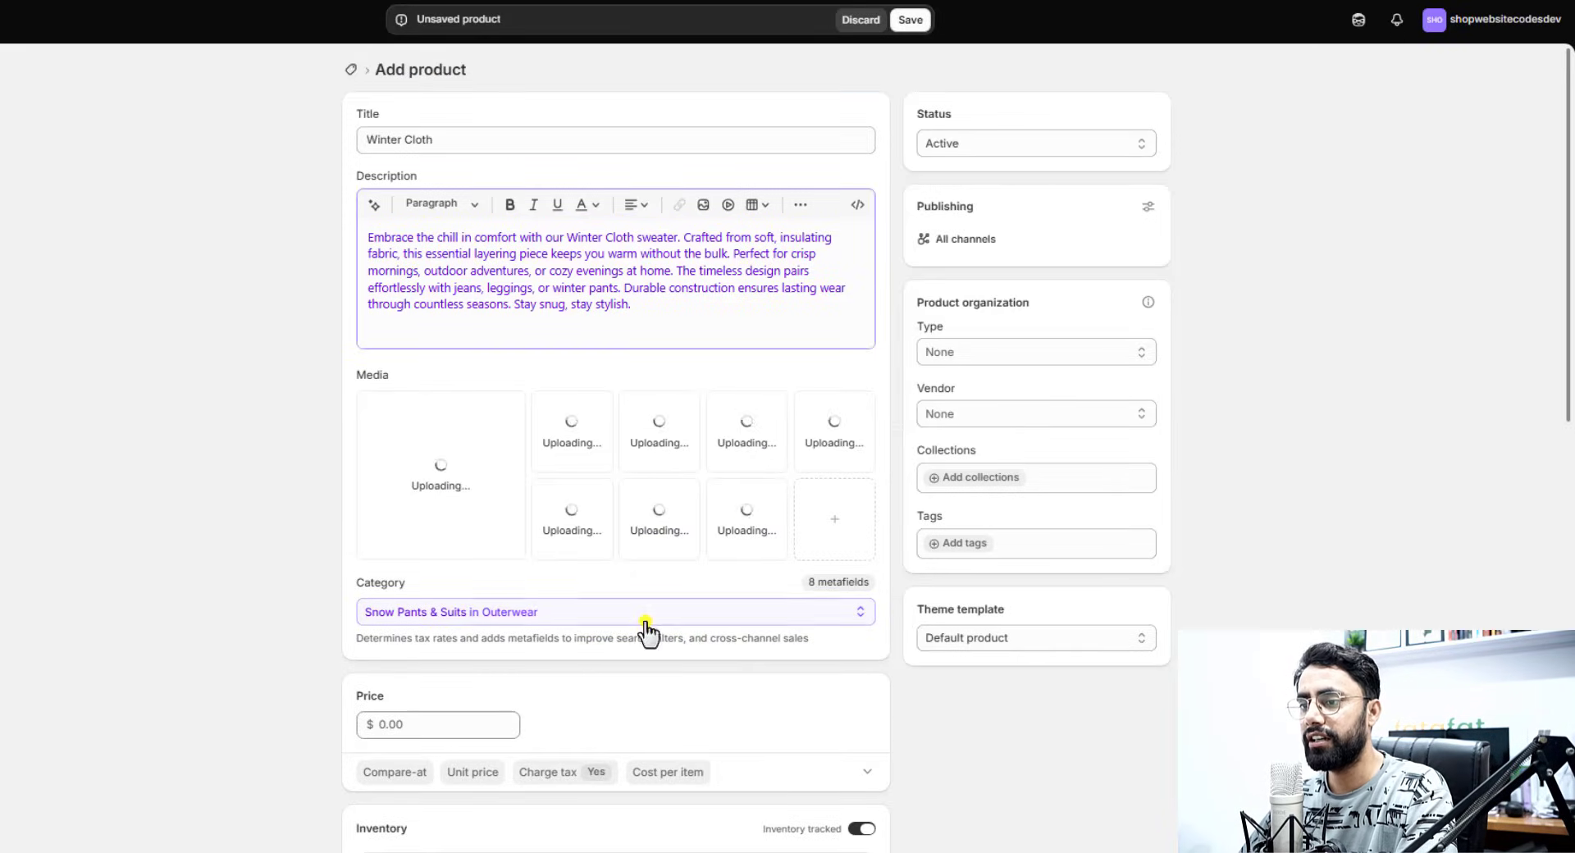
- Set the price to $79 and reorder the media so the red sweater close-up comes first and the black sweater images last
{"action": "left_click", "coordinate": [437, 724]}
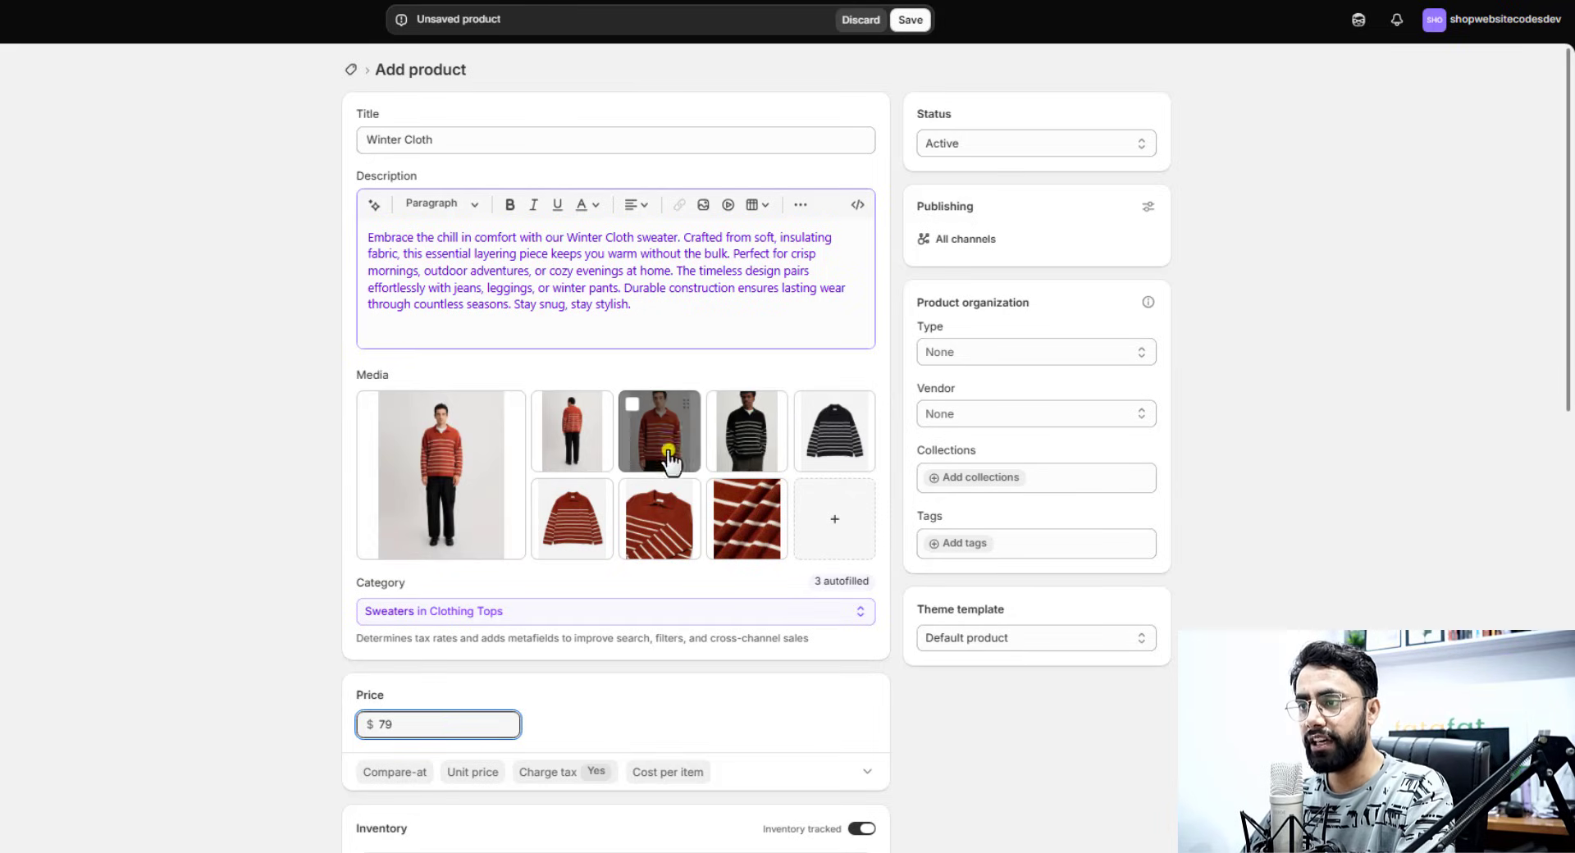
{"action": "left_click_drag", "start_coordinate": [661, 430], "coordinate": [509, 492]}
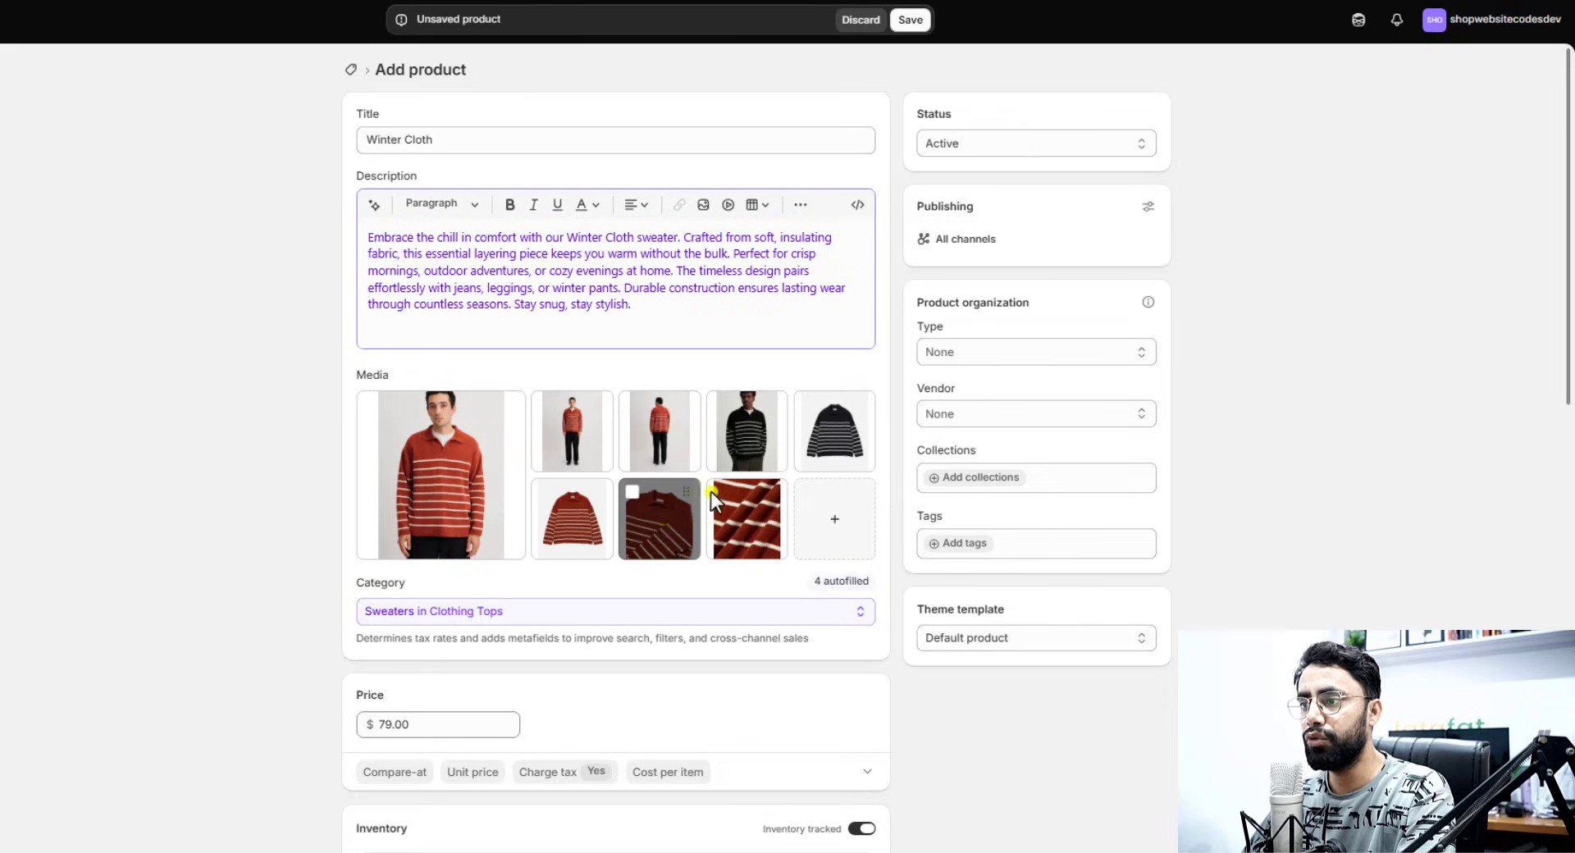
{"action": "left_click_drag", "start_coordinate": [753, 440], "coordinate": [749, 517]}
{"action": "left_click_drag", "start_coordinate": [746, 444], "coordinate": [746, 518]}
- Set the compare-at price to $85 and the inventory quantity at Shop location to 100
{"action": "scroll", "coordinate": [631, 648], "scroll_direction": "down", "scroll_amount": 5}
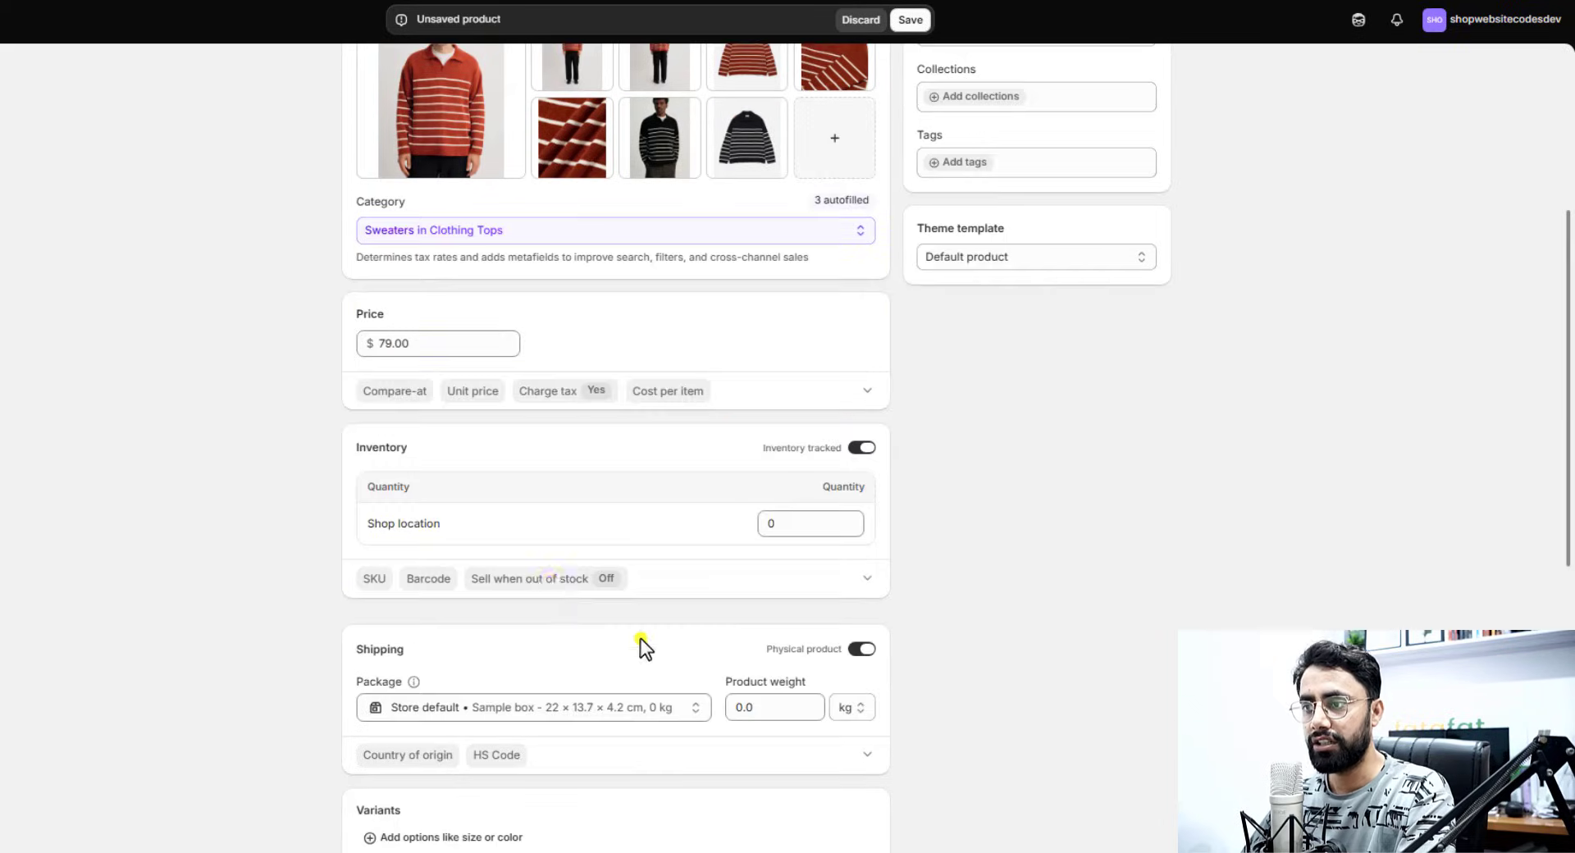
{"action": "left_click", "coordinate": [393, 393]}
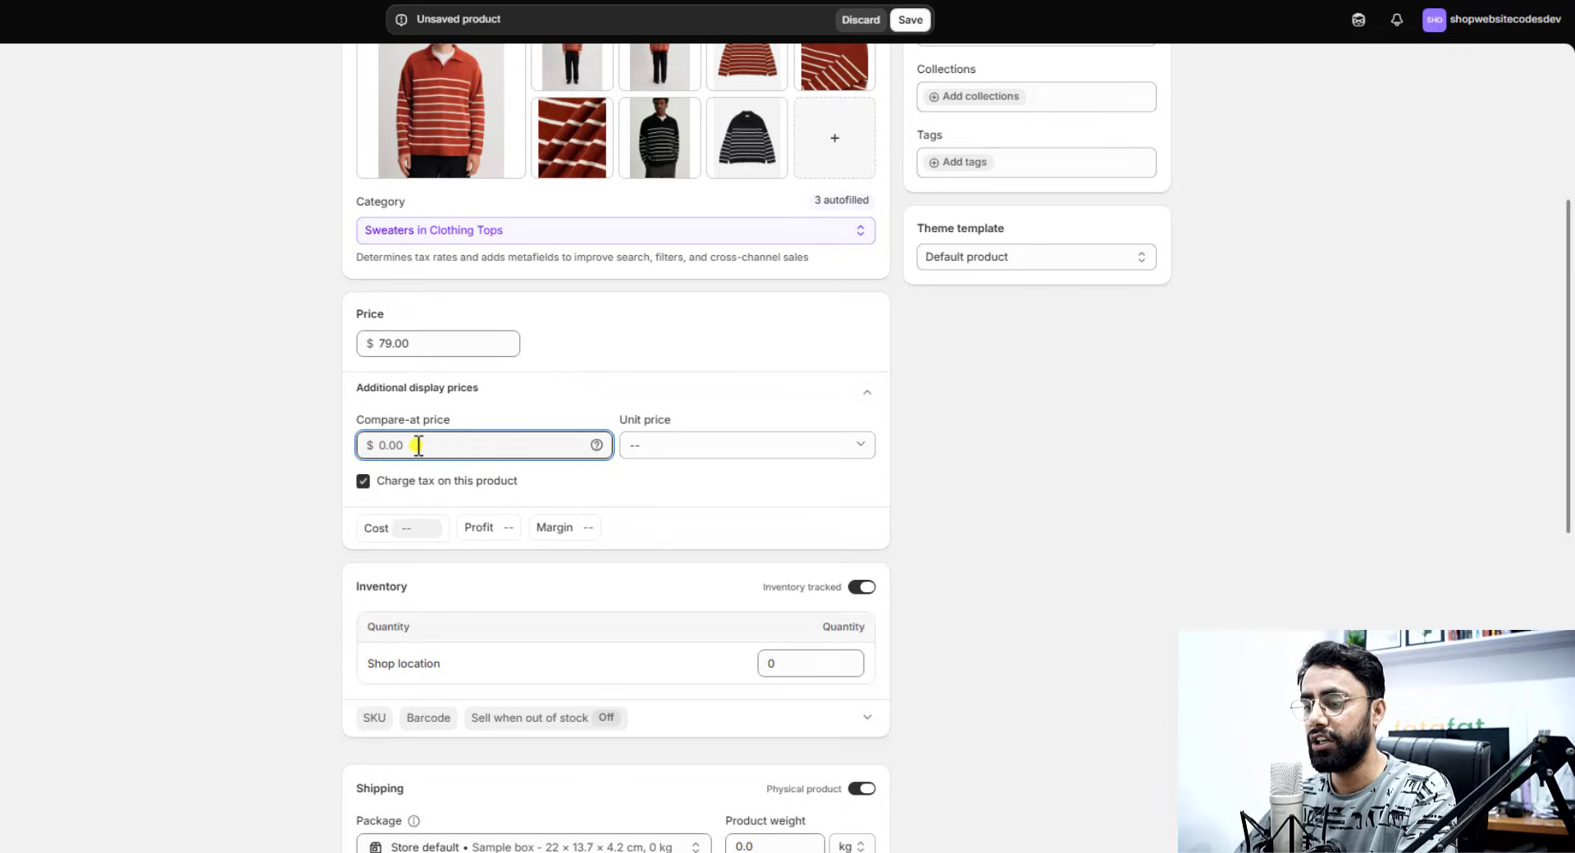
{"action": "type", "text": "85"}
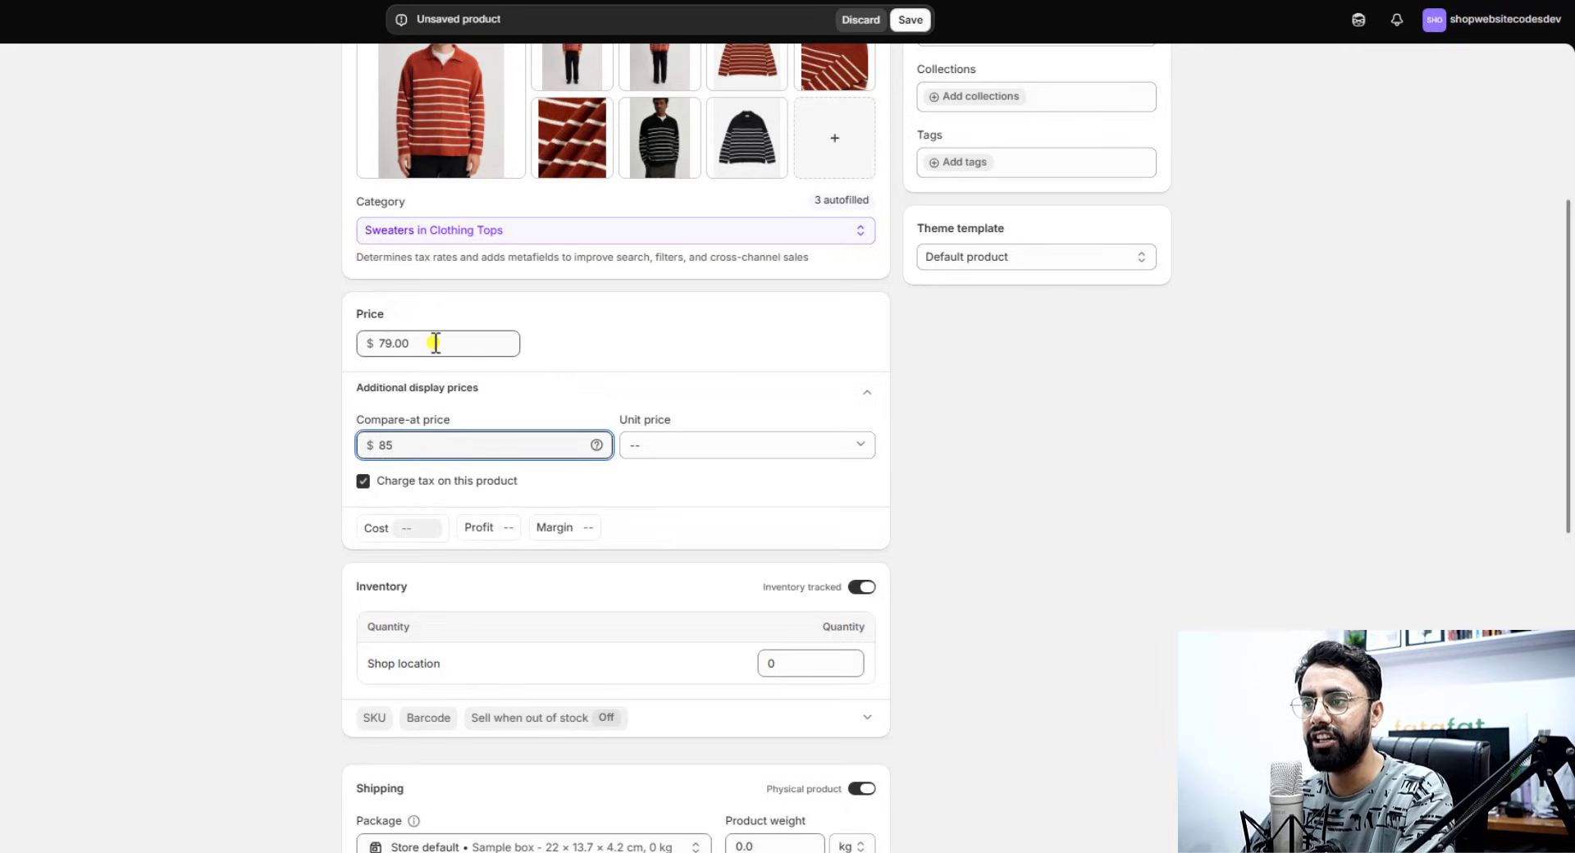
{"action": "scroll", "coordinate": [474, 574], "scroll_direction": "down", "scroll_amount": 4}
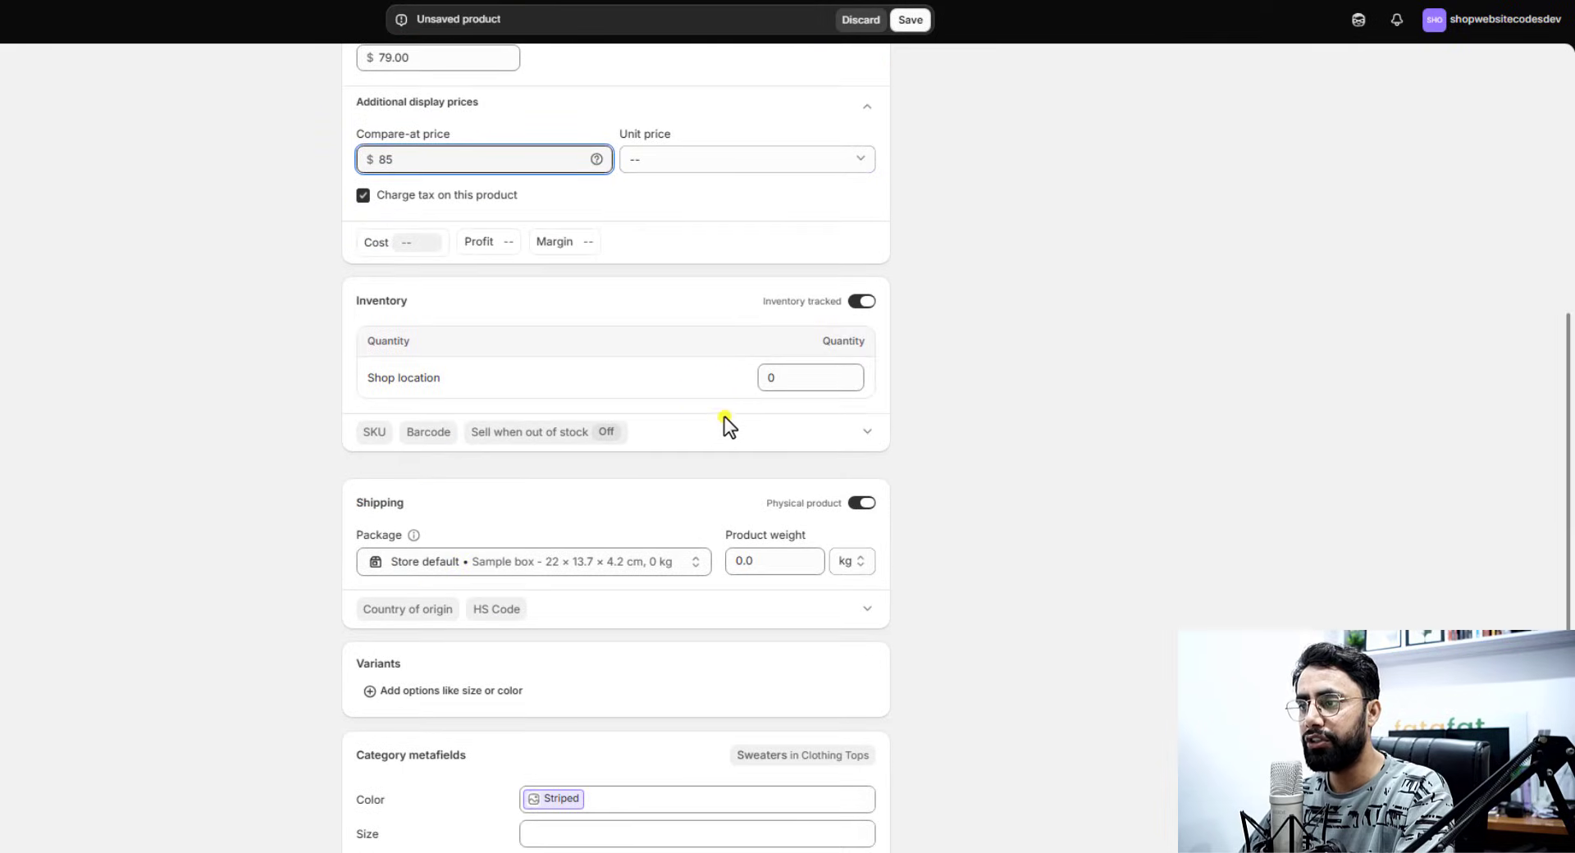
{"action": "left_click", "coordinate": [801, 378]}
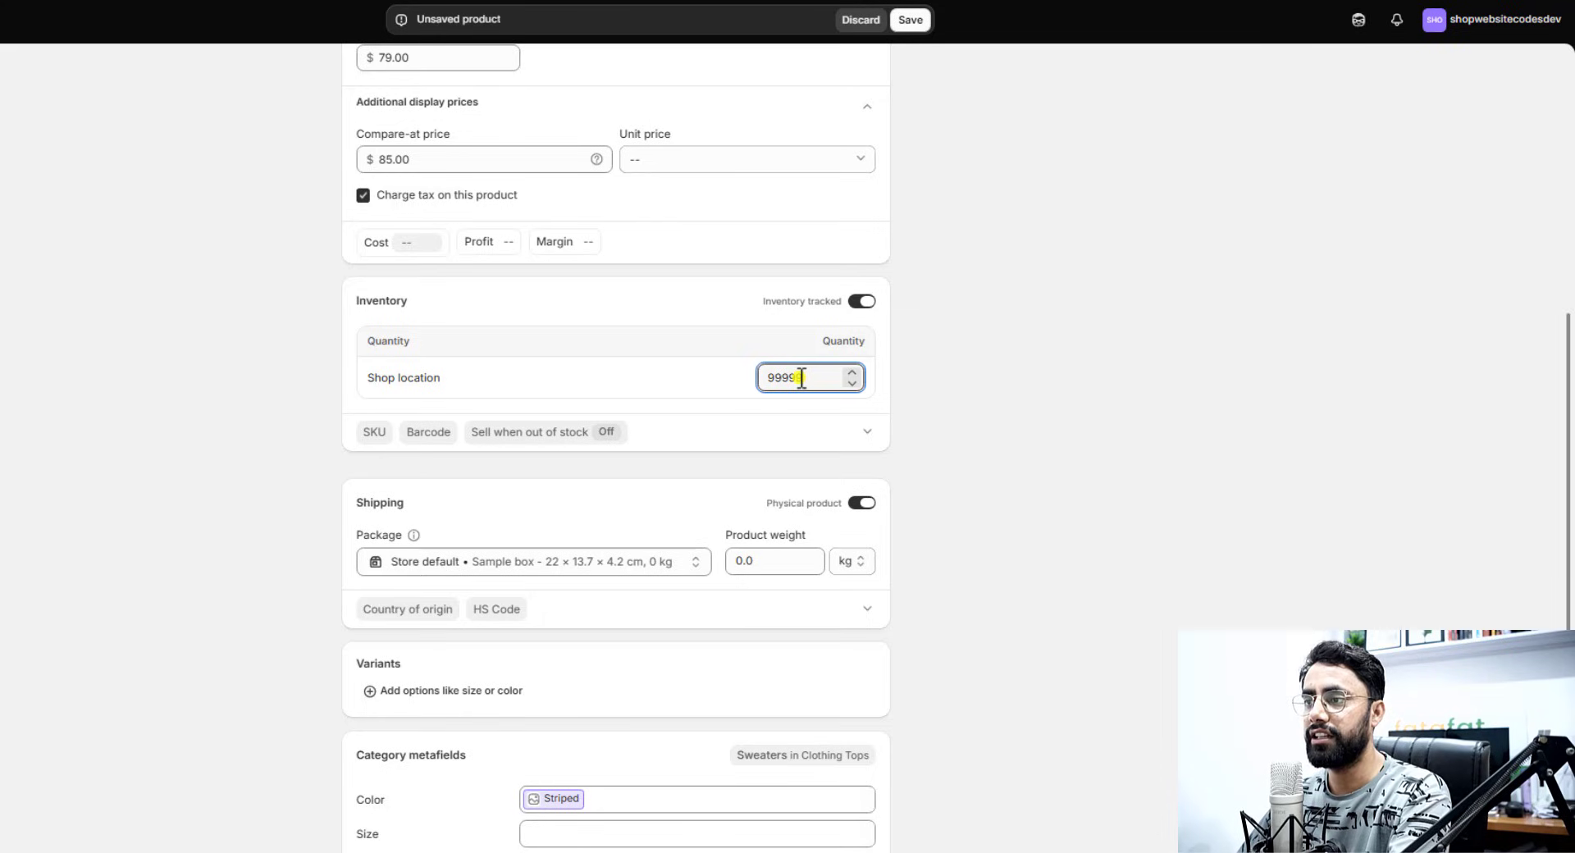
{"action": "type", "text": "100"}
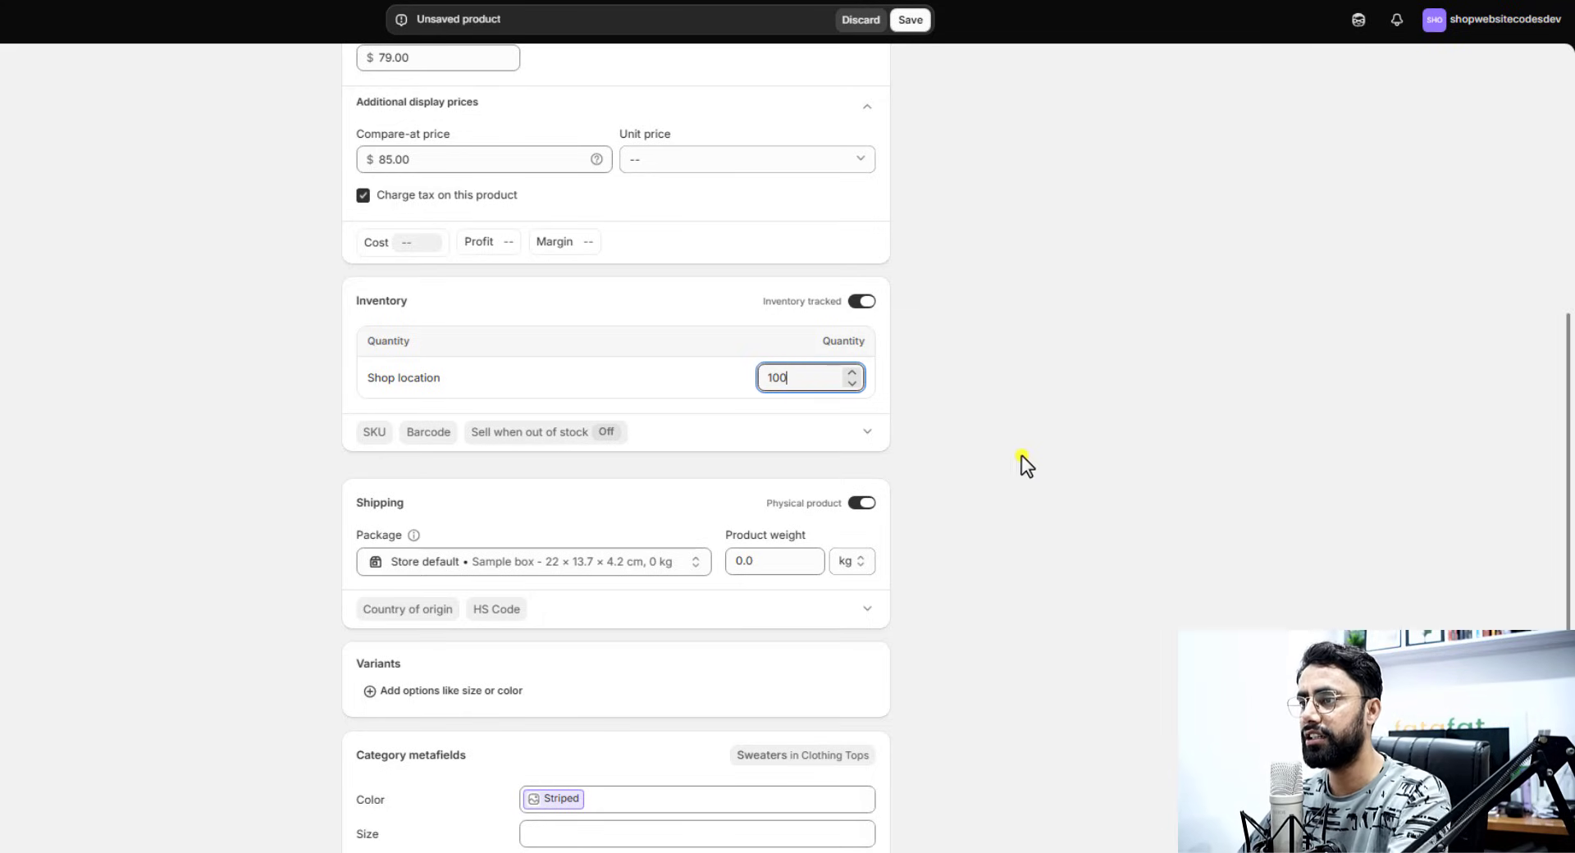
{"action": "left_click", "coordinate": [1032, 460]}
- Save the new Winter Cloth product
{"action": "scroll", "coordinate": [1026, 468], "scroll_direction": "down", "scroll_amount": 4}
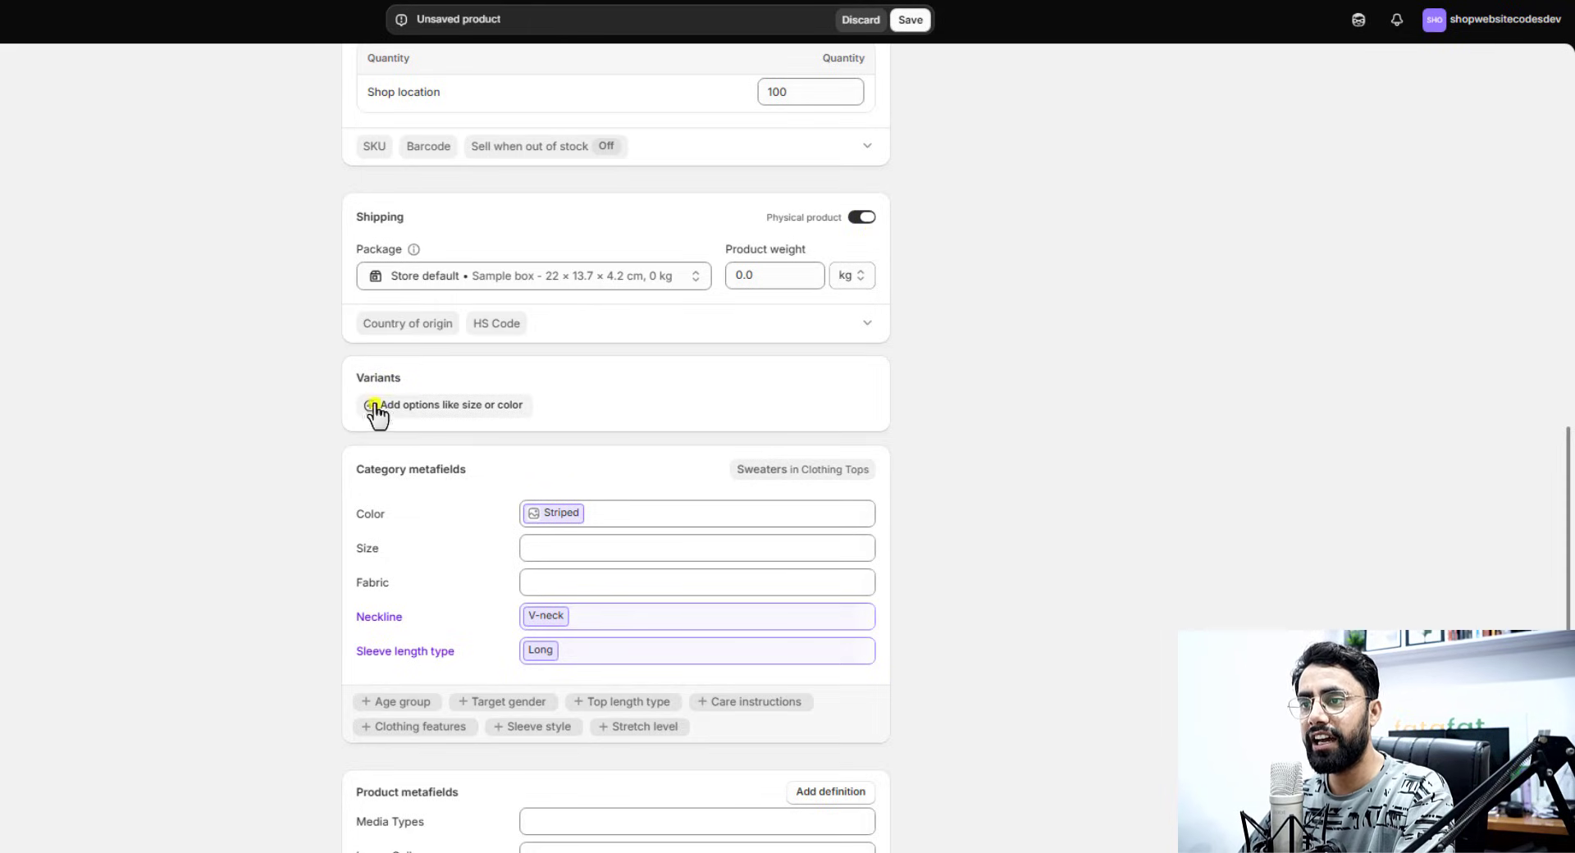
{"action": "left_click", "coordinate": [920, 23]}
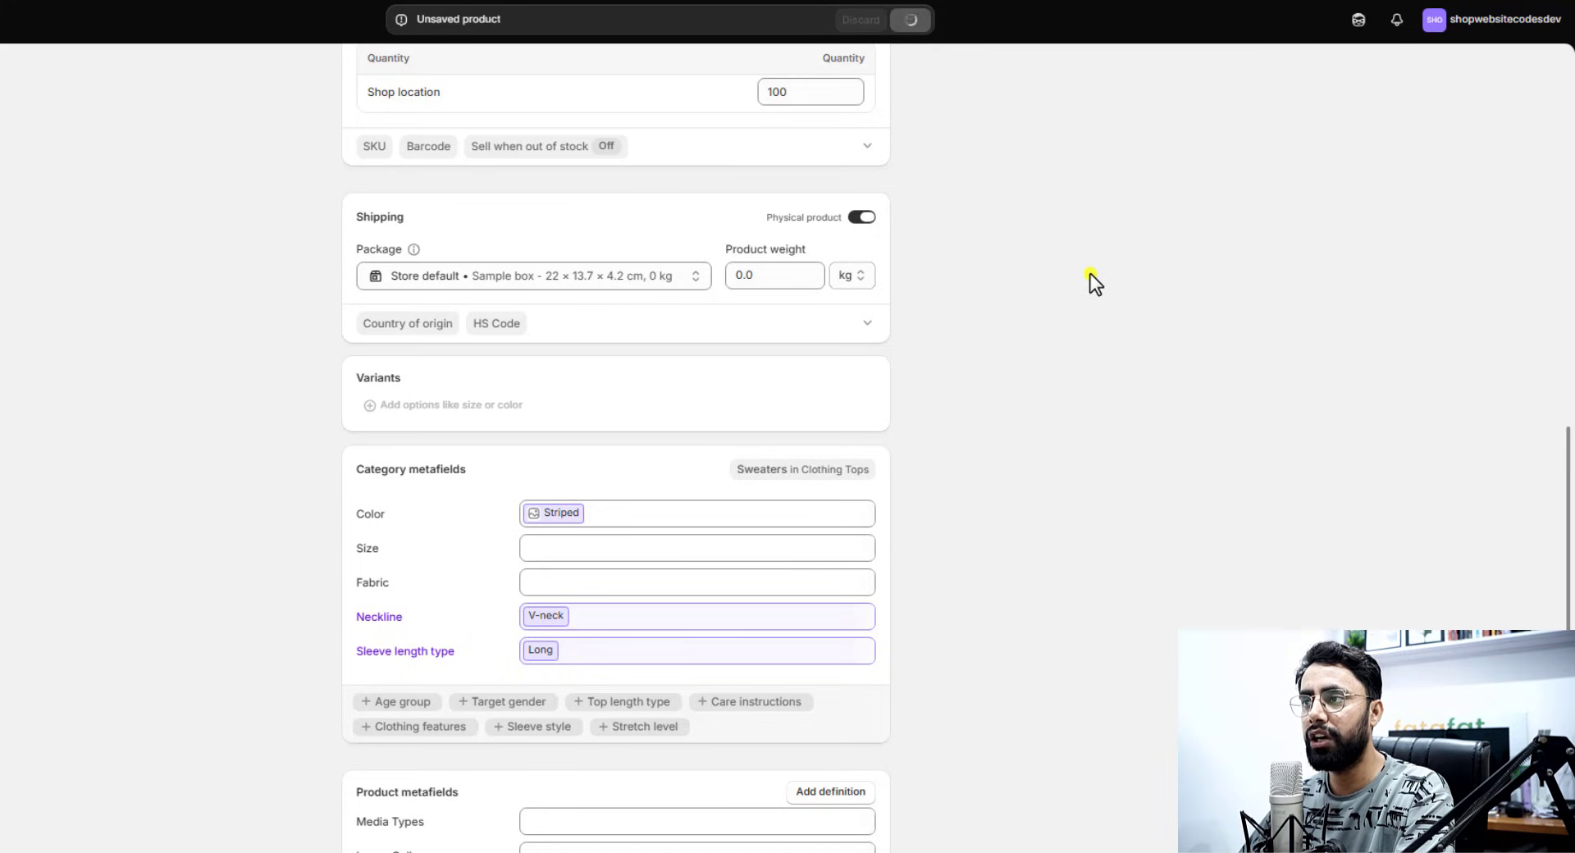
{"action": "scroll", "coordinate": [1091, 273], "scroll_direction": "up", "scroll_amount": 10}
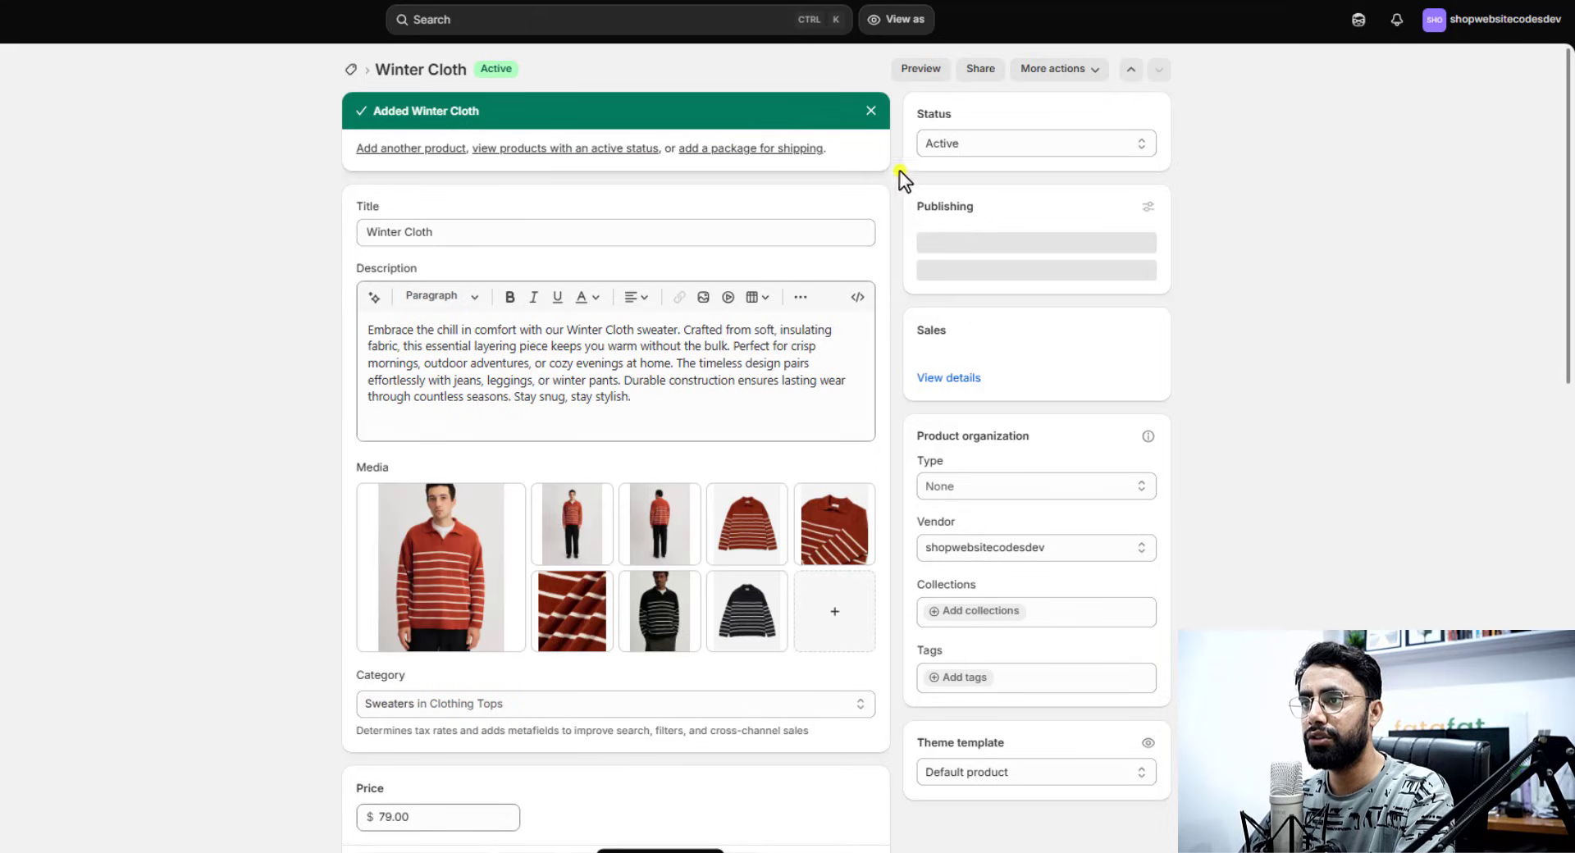
- Preview the product in the storefront and examine its title, price, compare-at price and description
{"action": "left_click", "coordinate": [914, 69]}
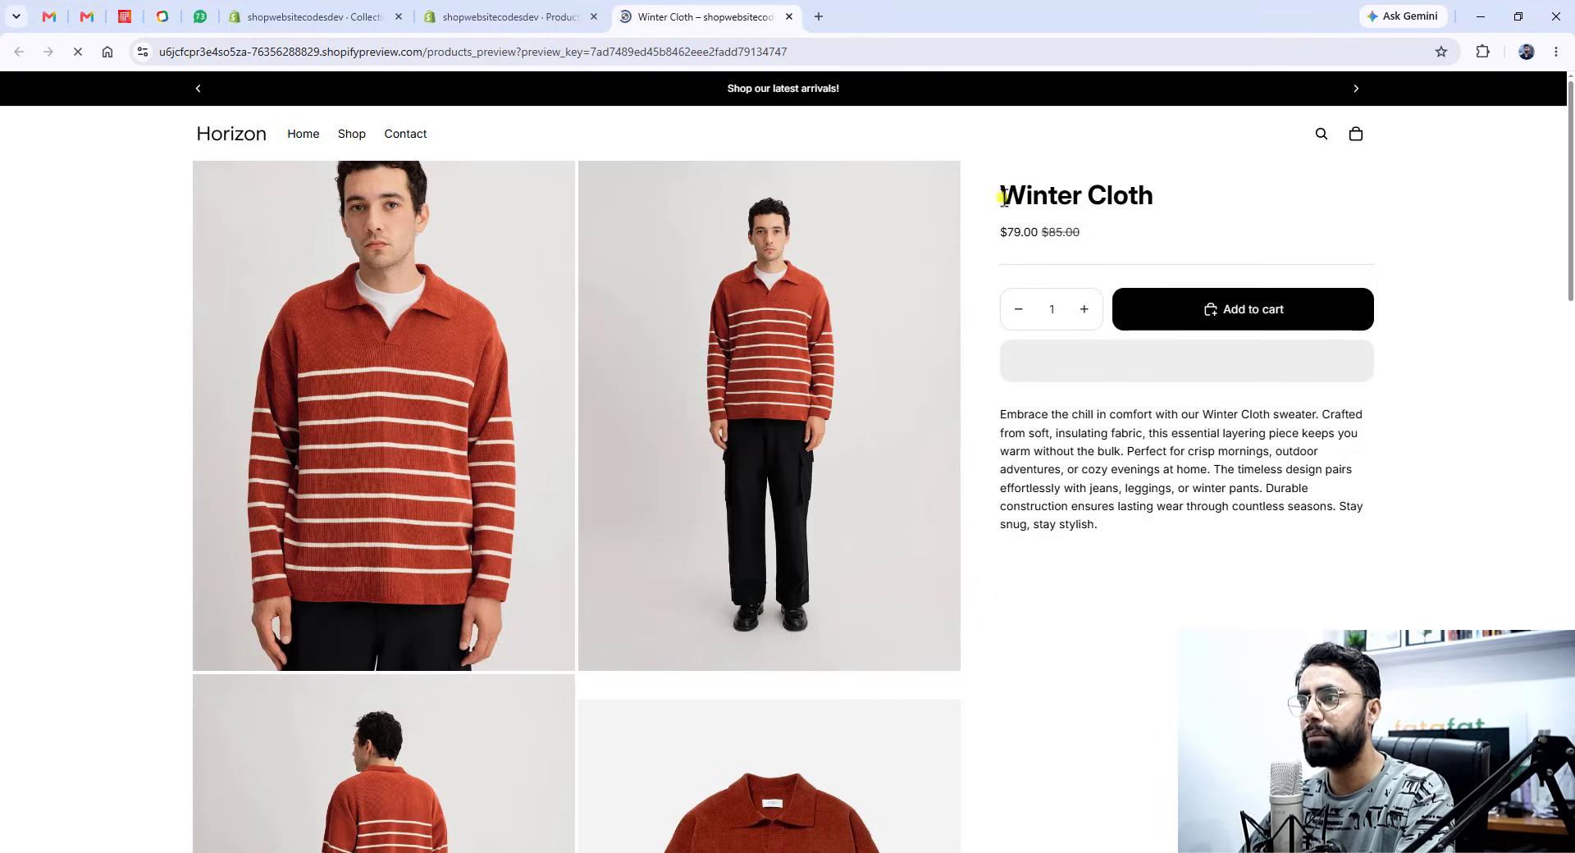
{"action": "left_click_drag", "start_coordinate": [1001, 194], "coordinate": [1255, 197]}
{"action": "left_click_drag", "start_coordinate": [988, 246], "coordinate": [1097, 235]}
{"action": "left_click", "coordinate": [1076, 241]}
{"action": "left_click", "coordinate": [1065, 270]}
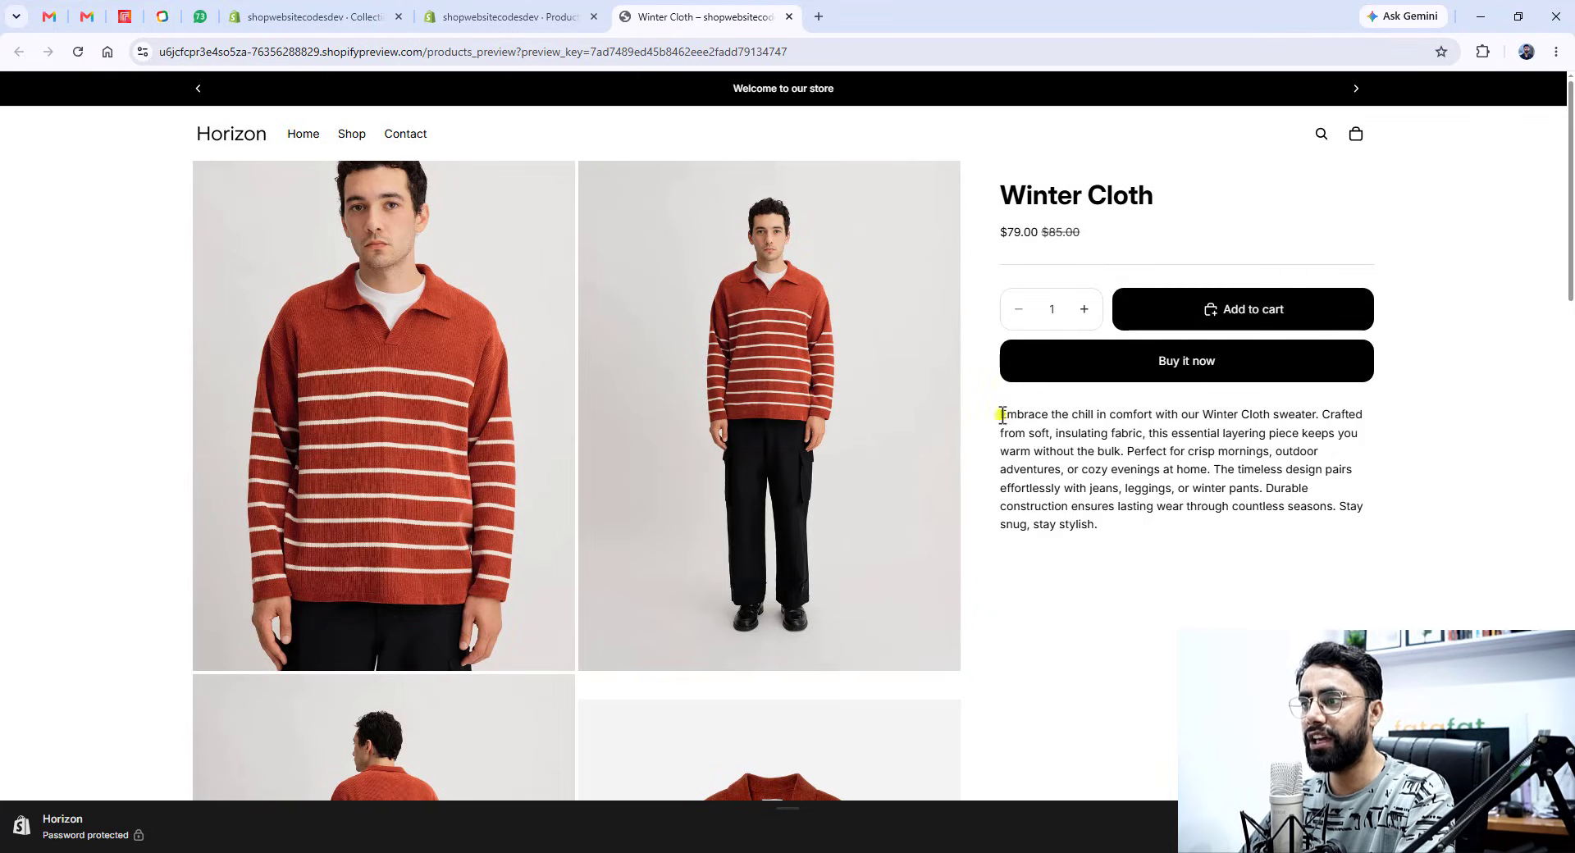
{"action": "left_click_drag", "start_coordinate": [1001, 414], "coordinate": [1131, 531]}
{"action": "left_click", "coordinate": [1142, 548]}
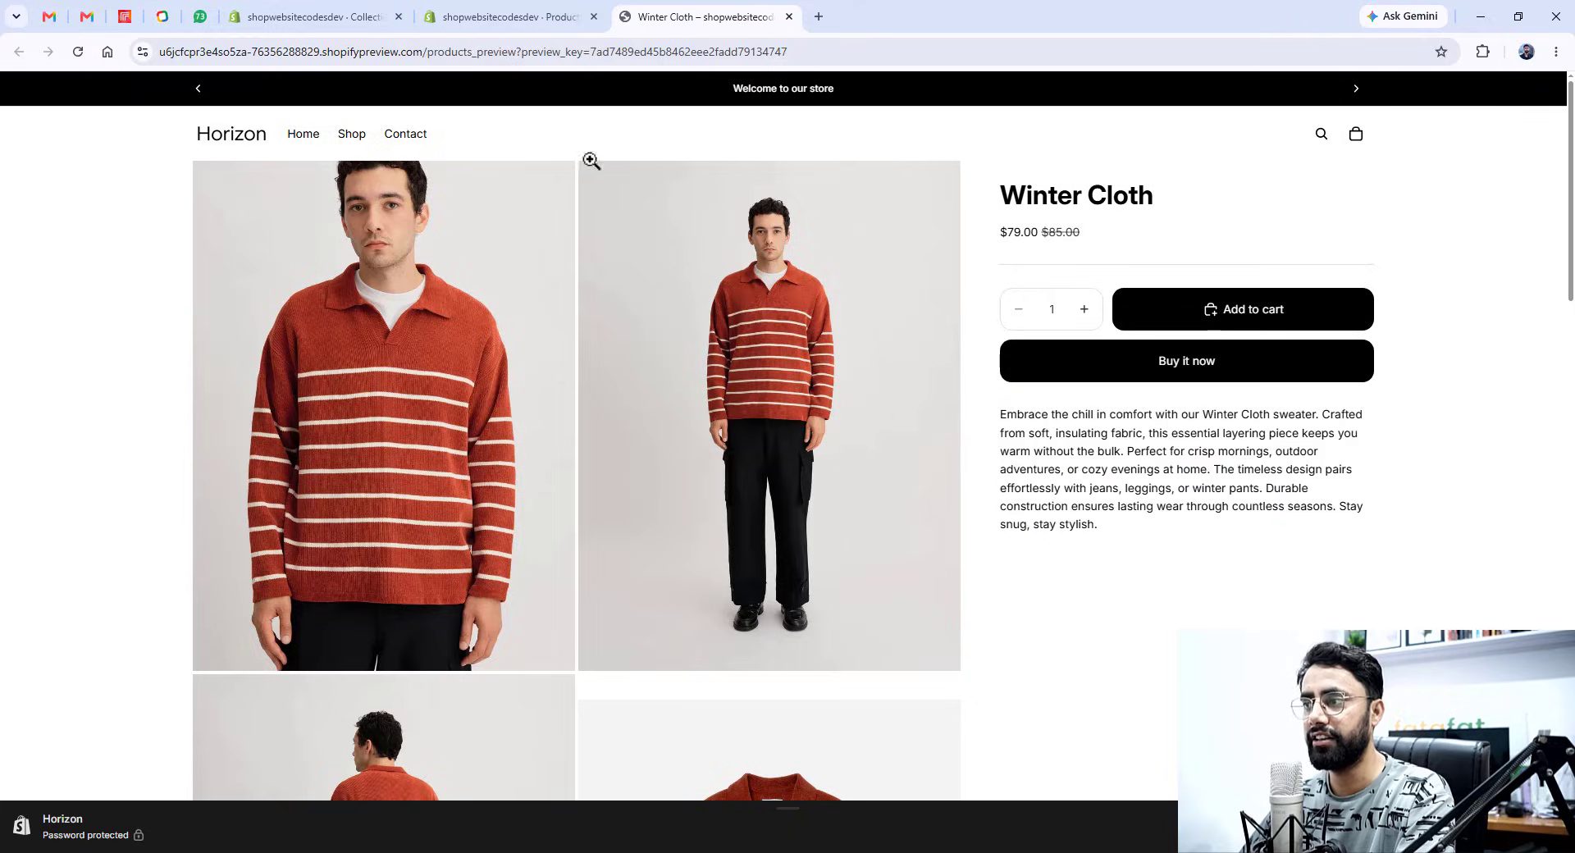
- Return to the product's admin page and add Color as a variant option
{"action": "left_click", "coordinate": [517, 17]}
{"action": "scroll", "coordinate": [1100, 562], "scroll_direction": "down", "scroll_amount": 9}
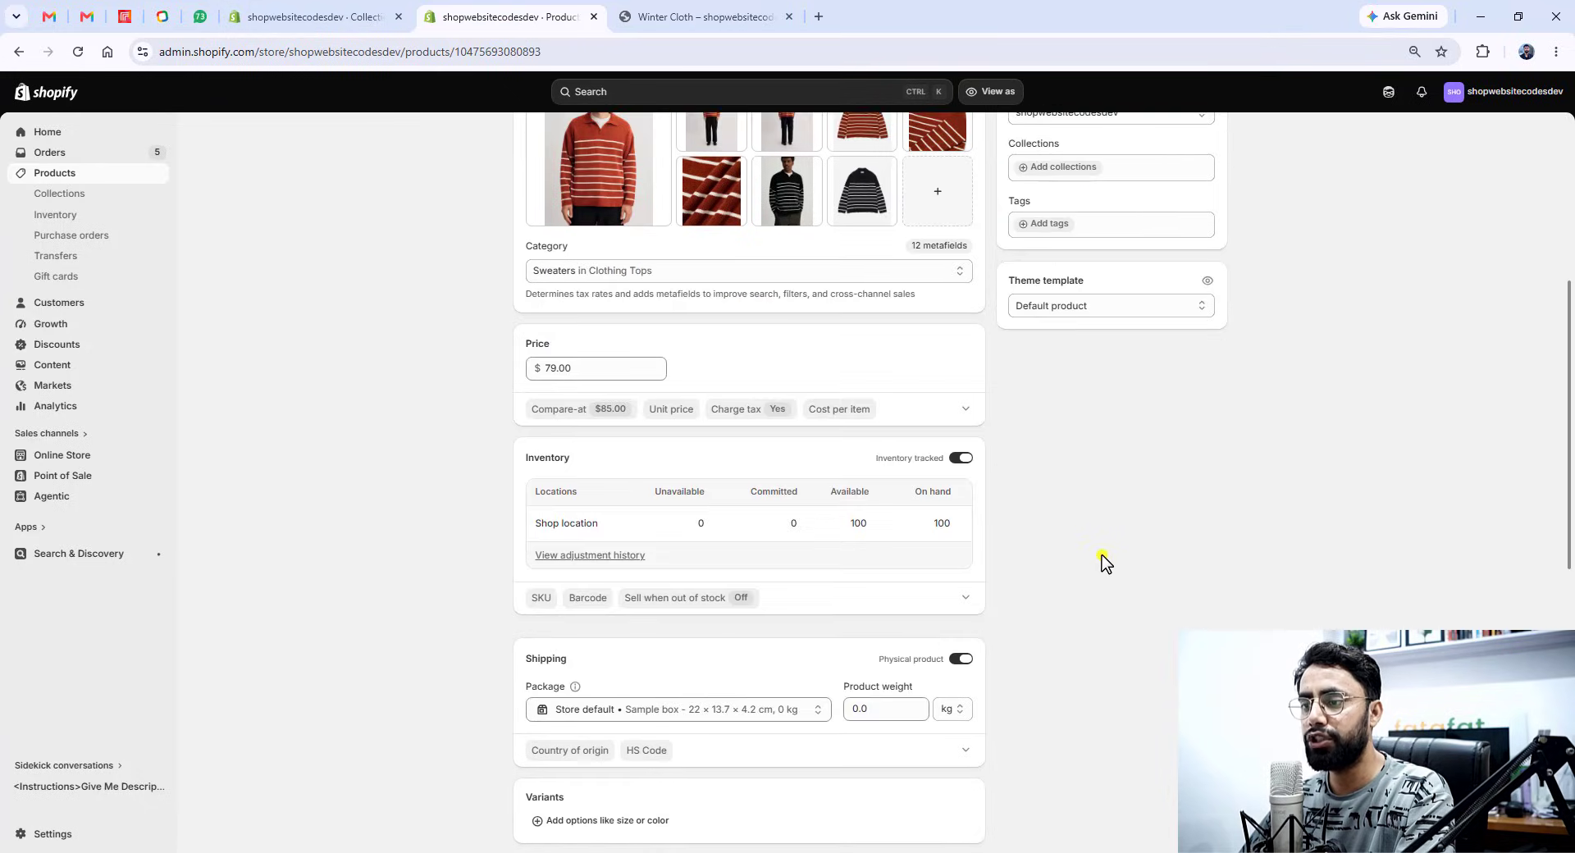
{"action": "left_click", "coordinate": [574, 414]}
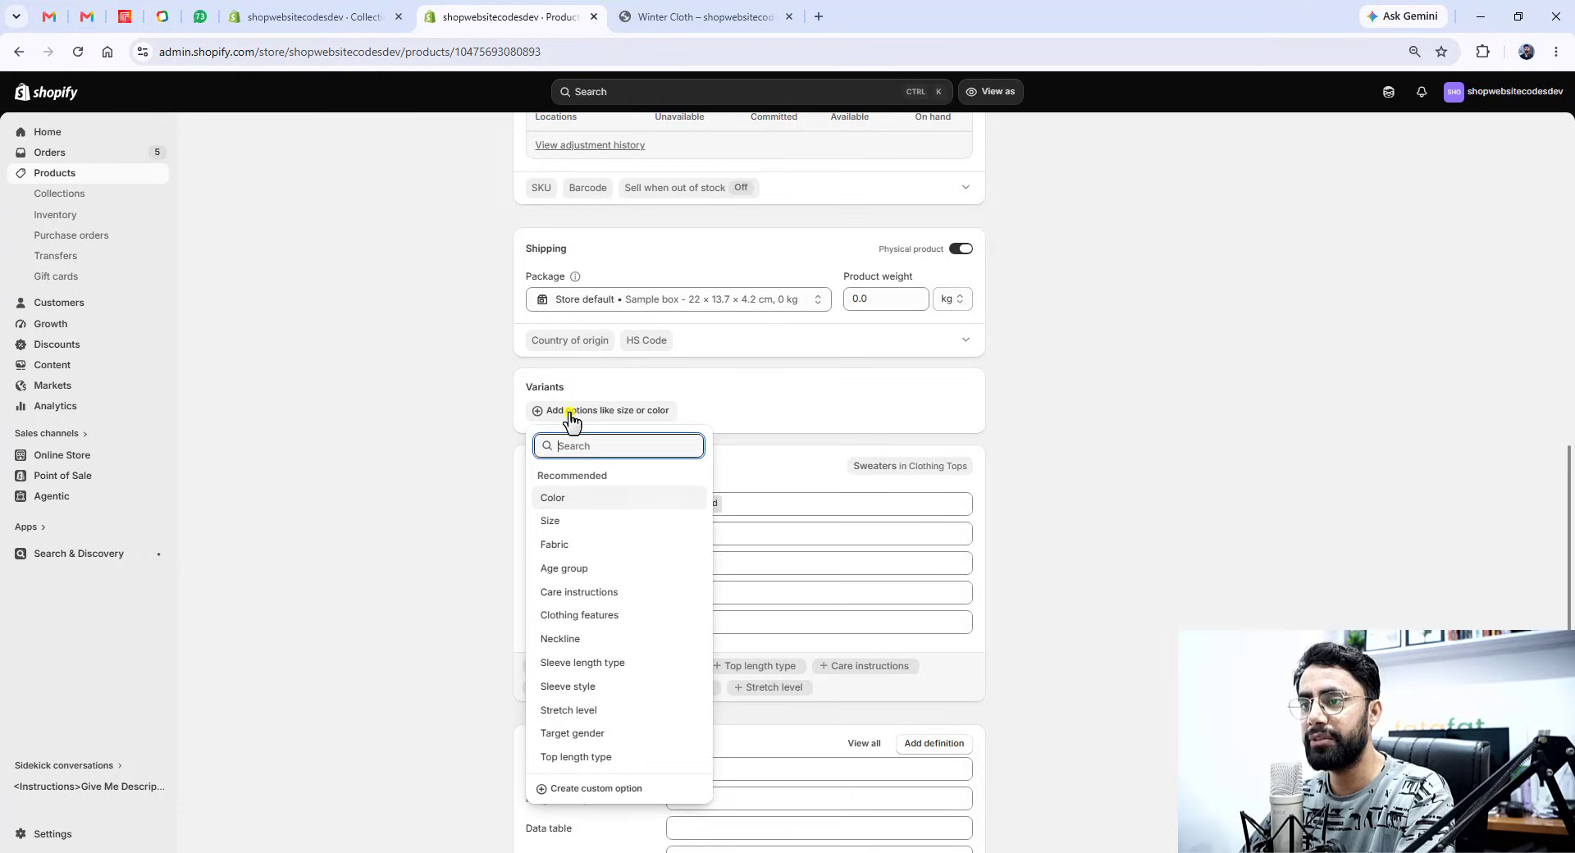
{"action": "left_click", "coordinate": [656, 494]}
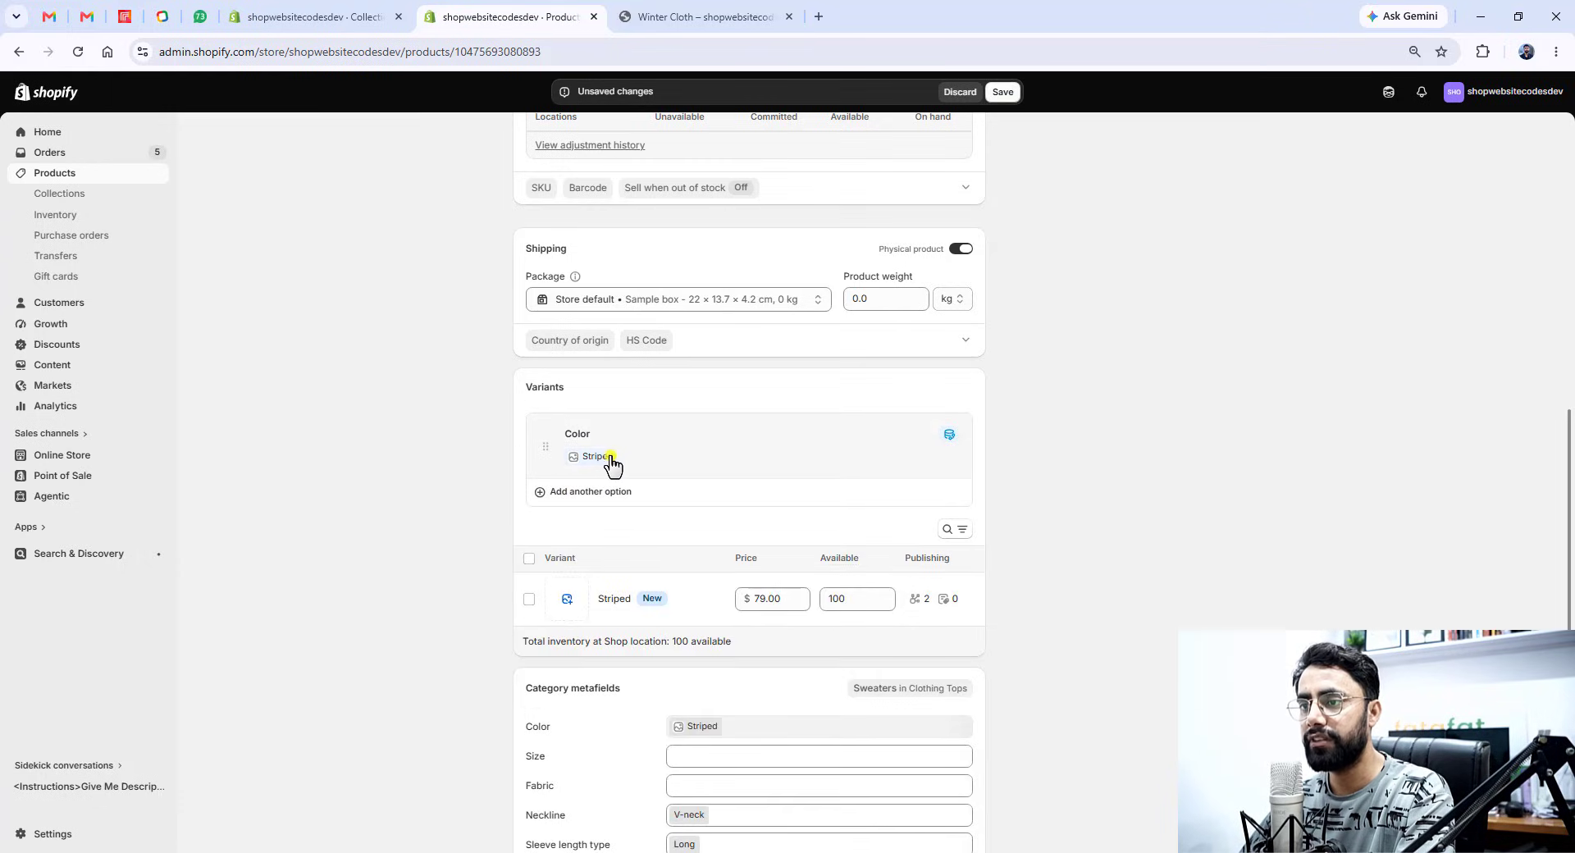
- Edit the Color option: try to remove the Striped value and add the solid Black (black-1) value
{"action": "left_click", "coordinate": [646, 459]}
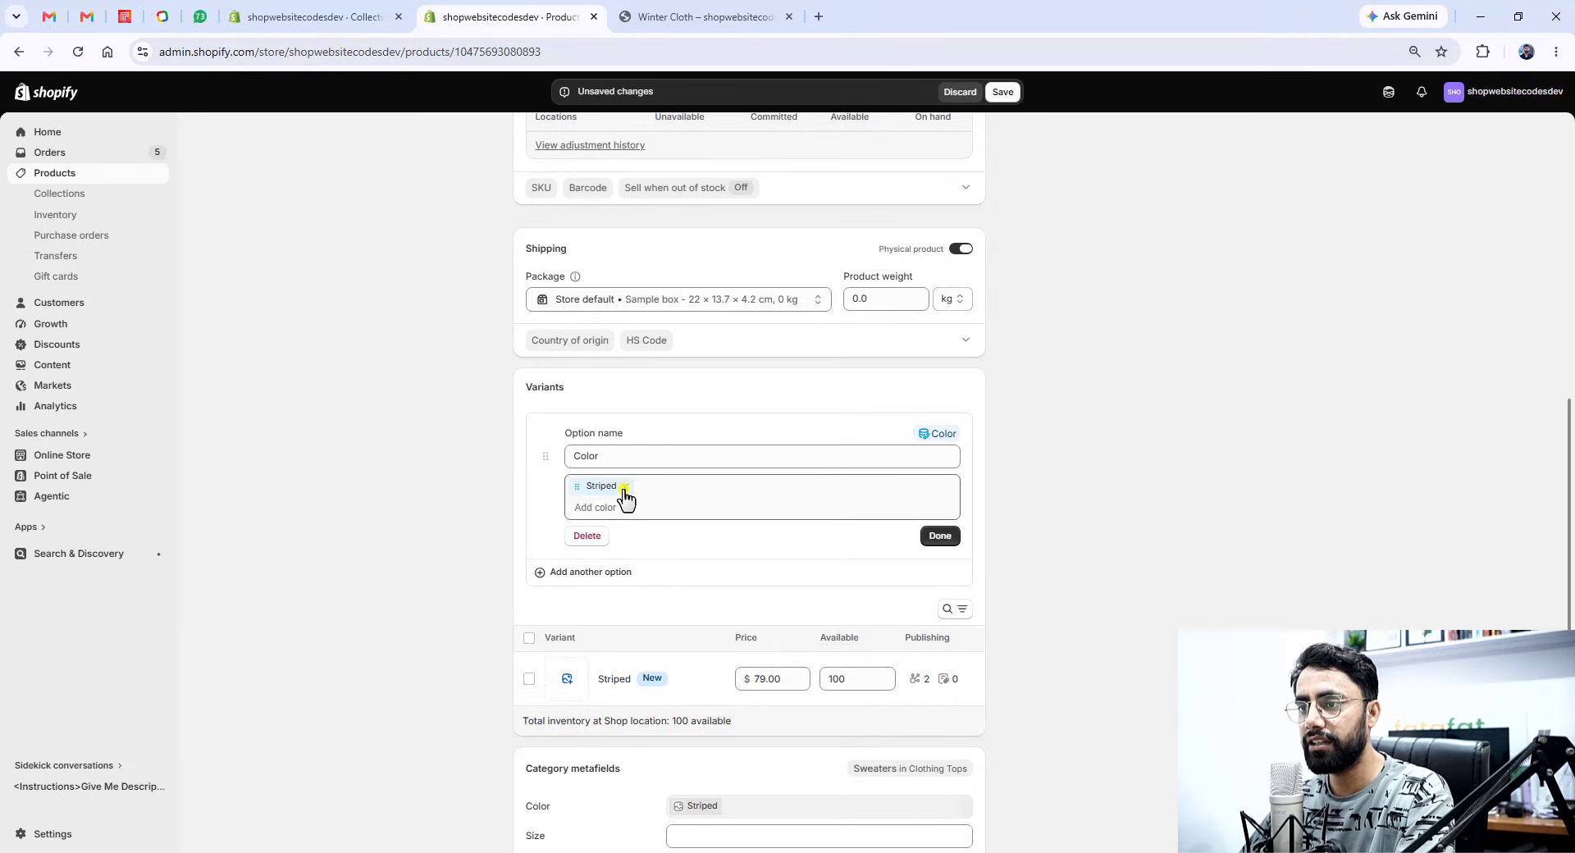
{"action": "left_click", "coordinate": [624, 490]}
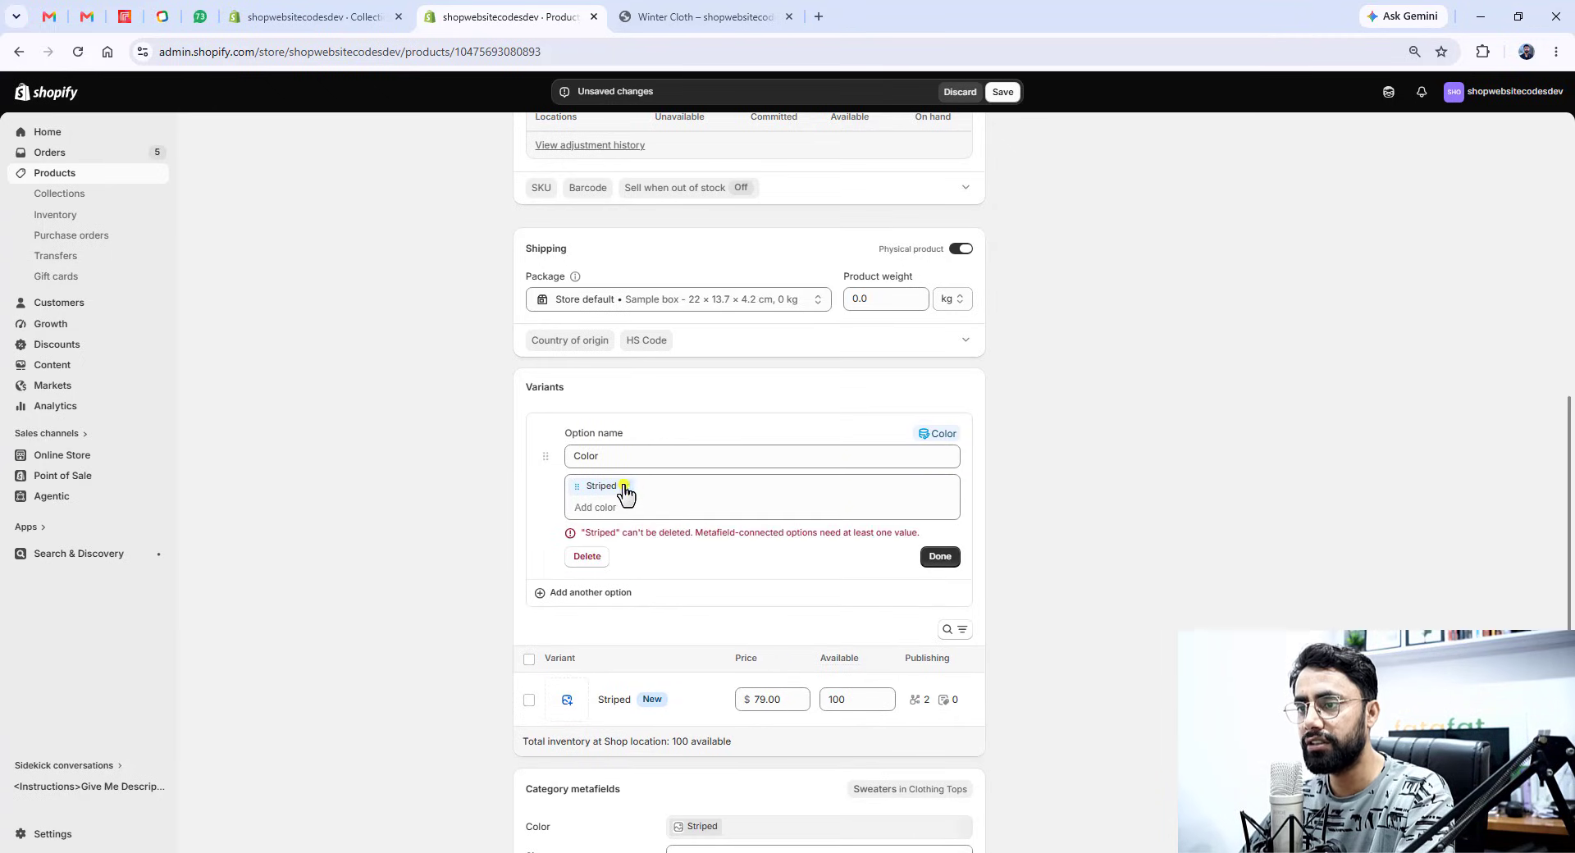
{"action": "left_click", "coordinate": [604, 507]}
{"action": "type", "text": "Bl"}
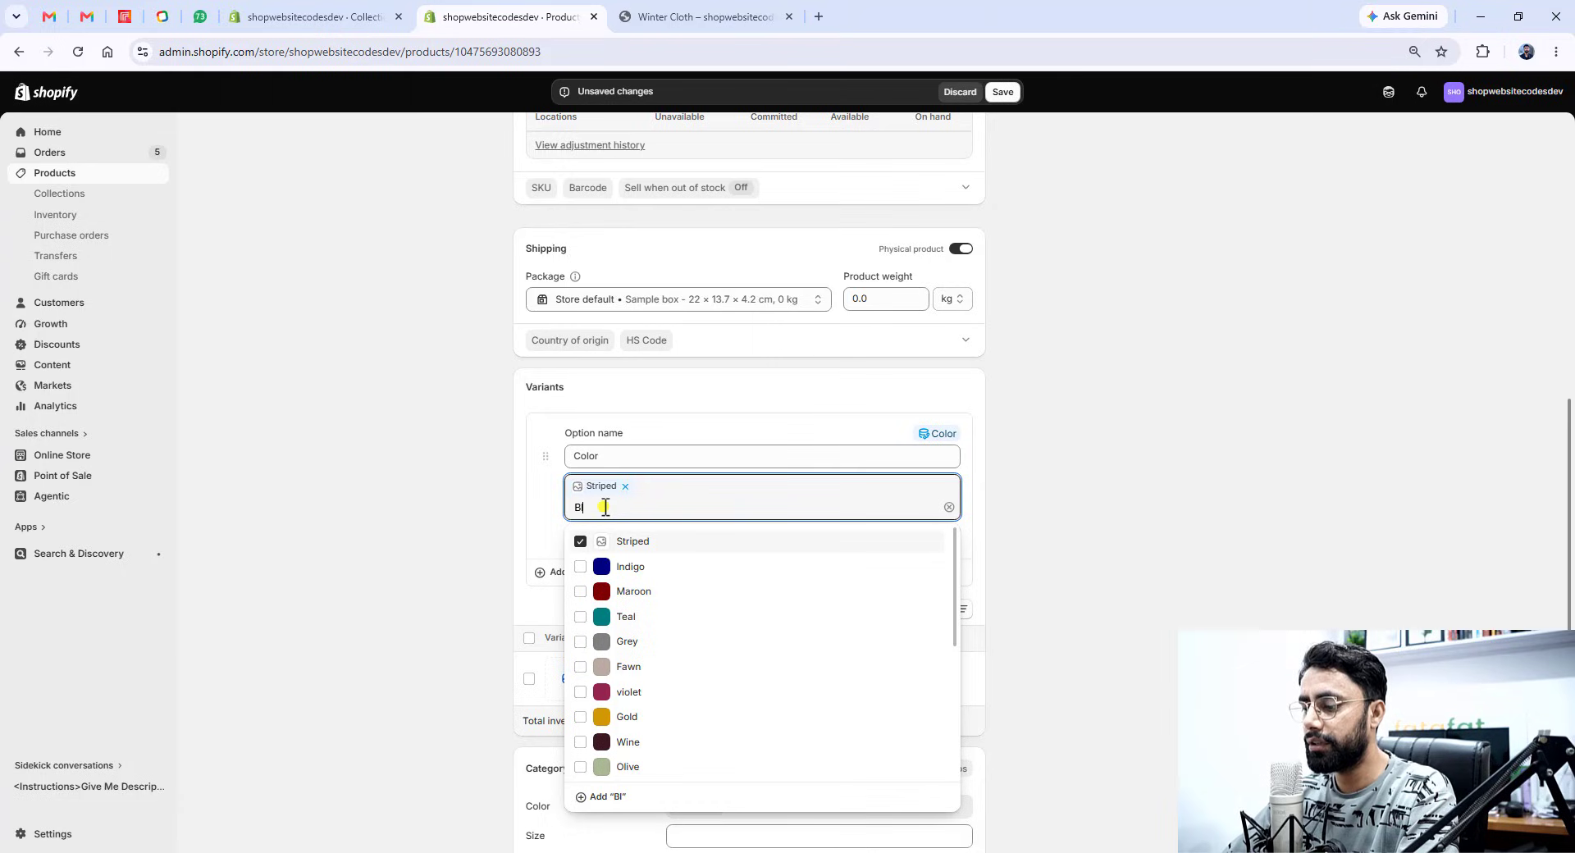
{"action": "type", "text": "ack"}
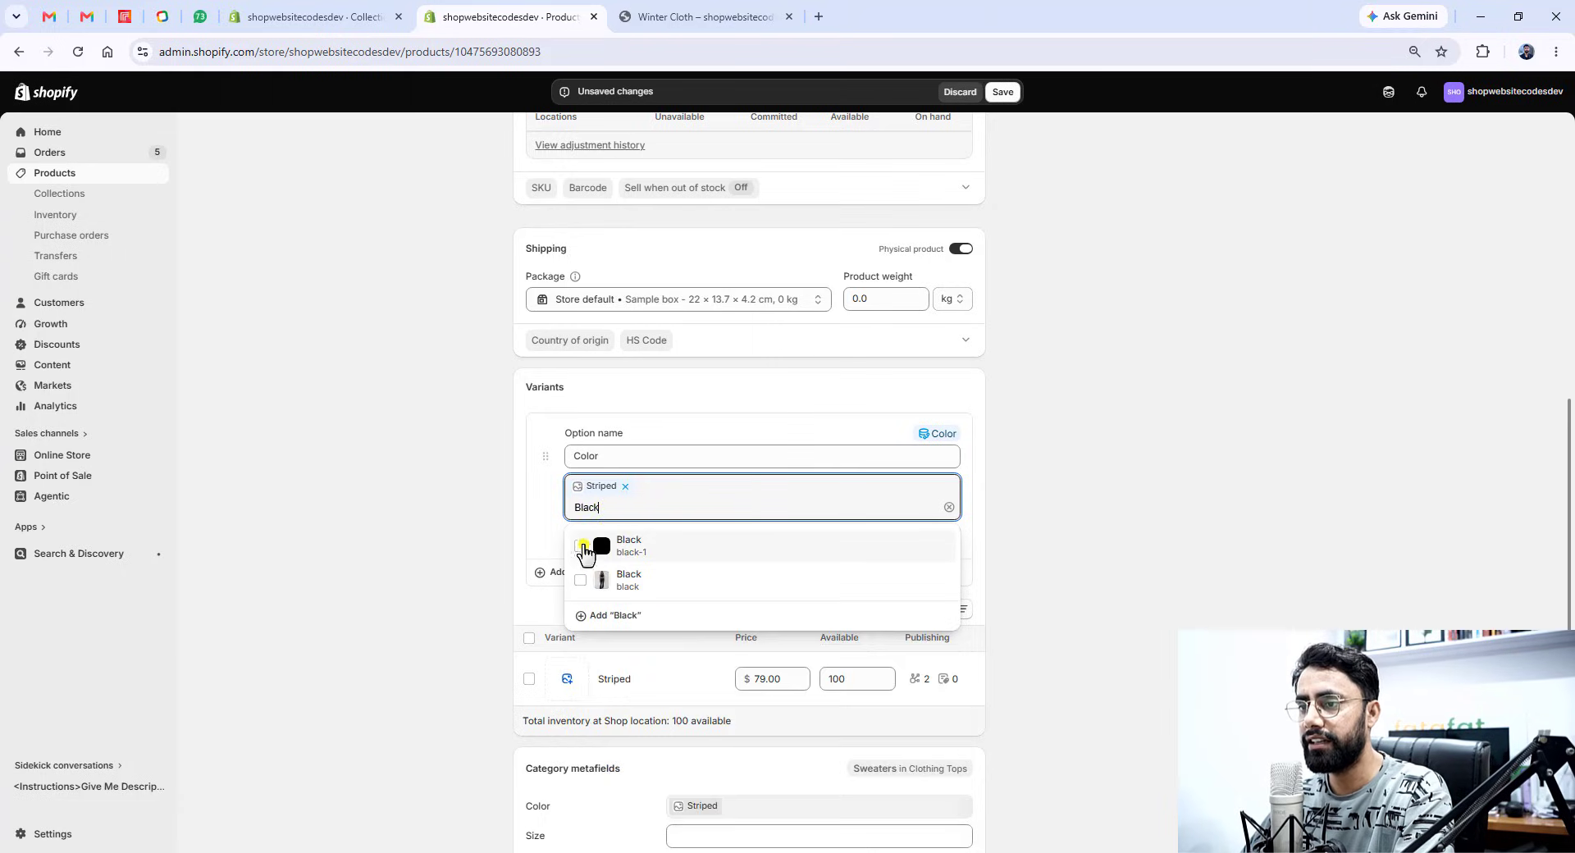
{"action": "left_click", "coordinate": [580, 545]}
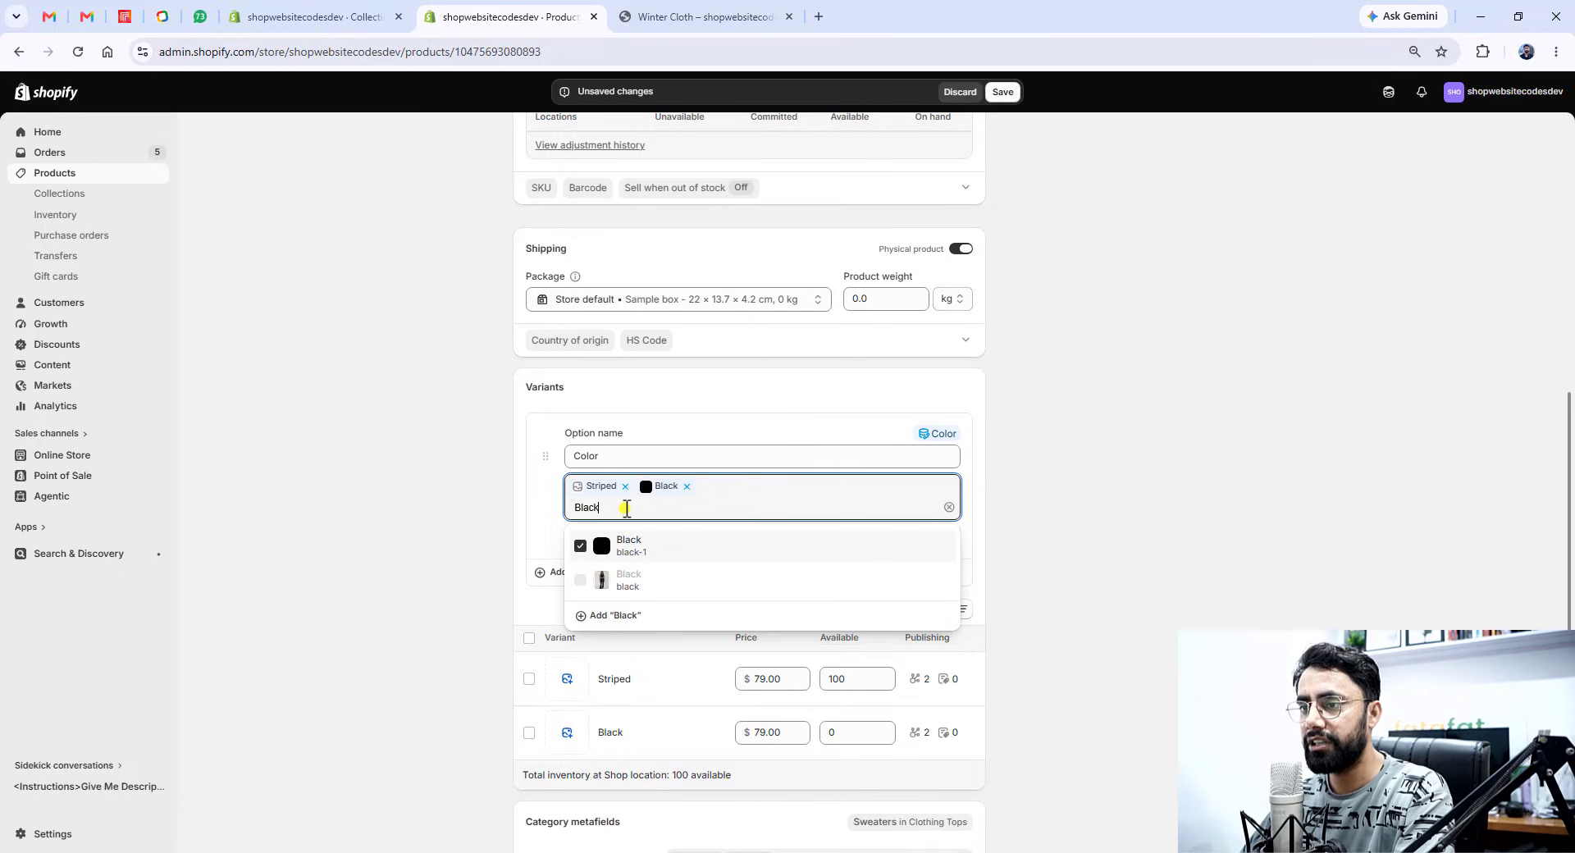
- Add Red to the Color option's values, remove Striped, and finish editing the option
{"action": "type", "text": "Red"}
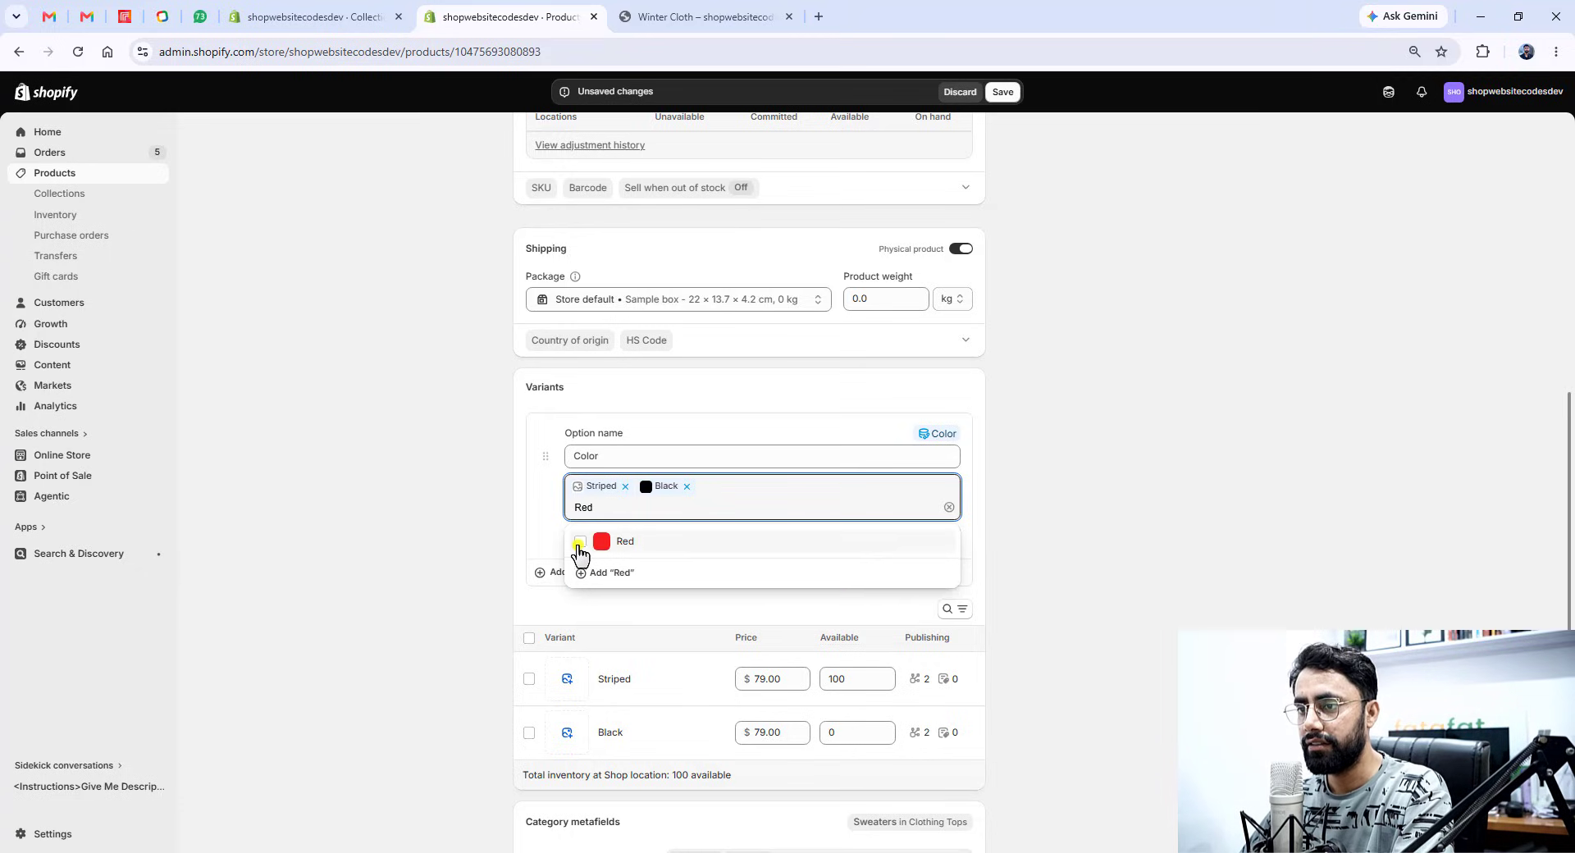
{"action": "left_click", "coordinate": [580, 542]}
{"action": "left_click", "coordinate": [624, 487]}
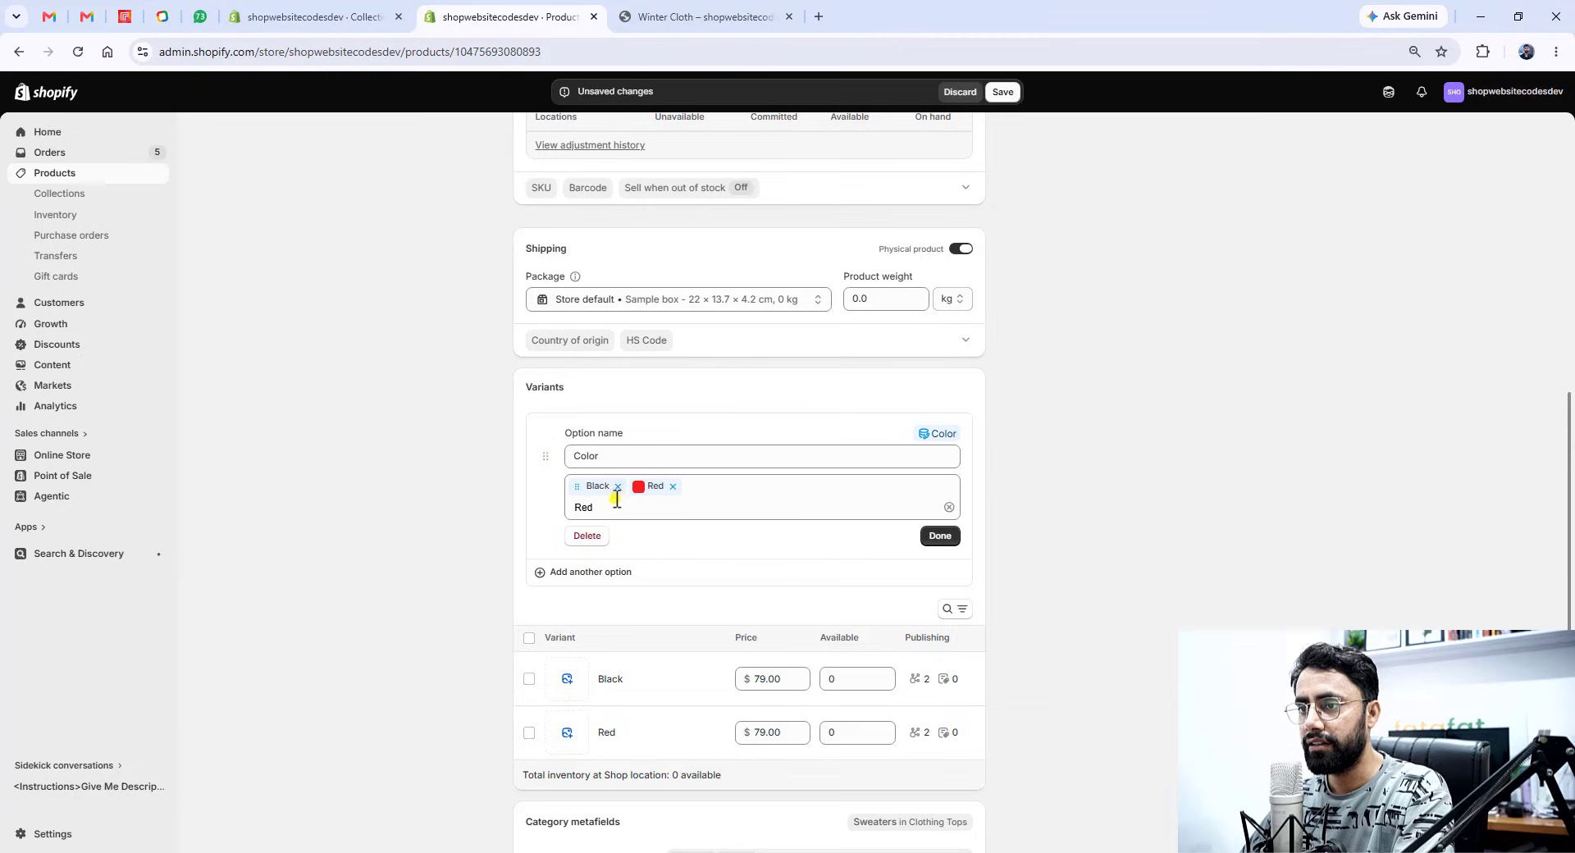
{"action": "left_click", "coordinate": [584, 507]}
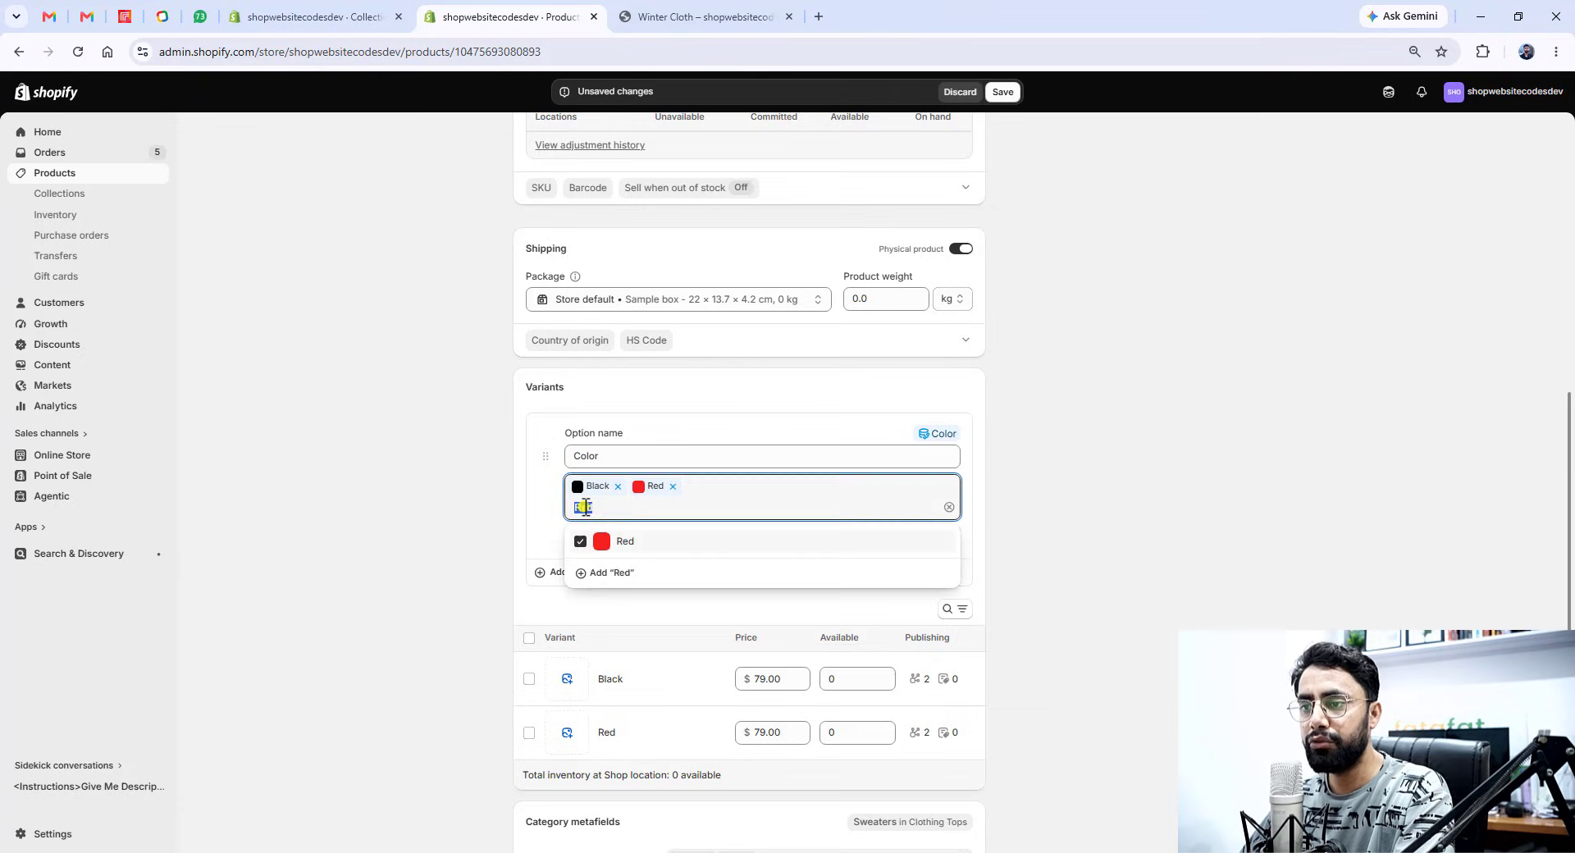
{"action": "key", "text": "BackSpace"}
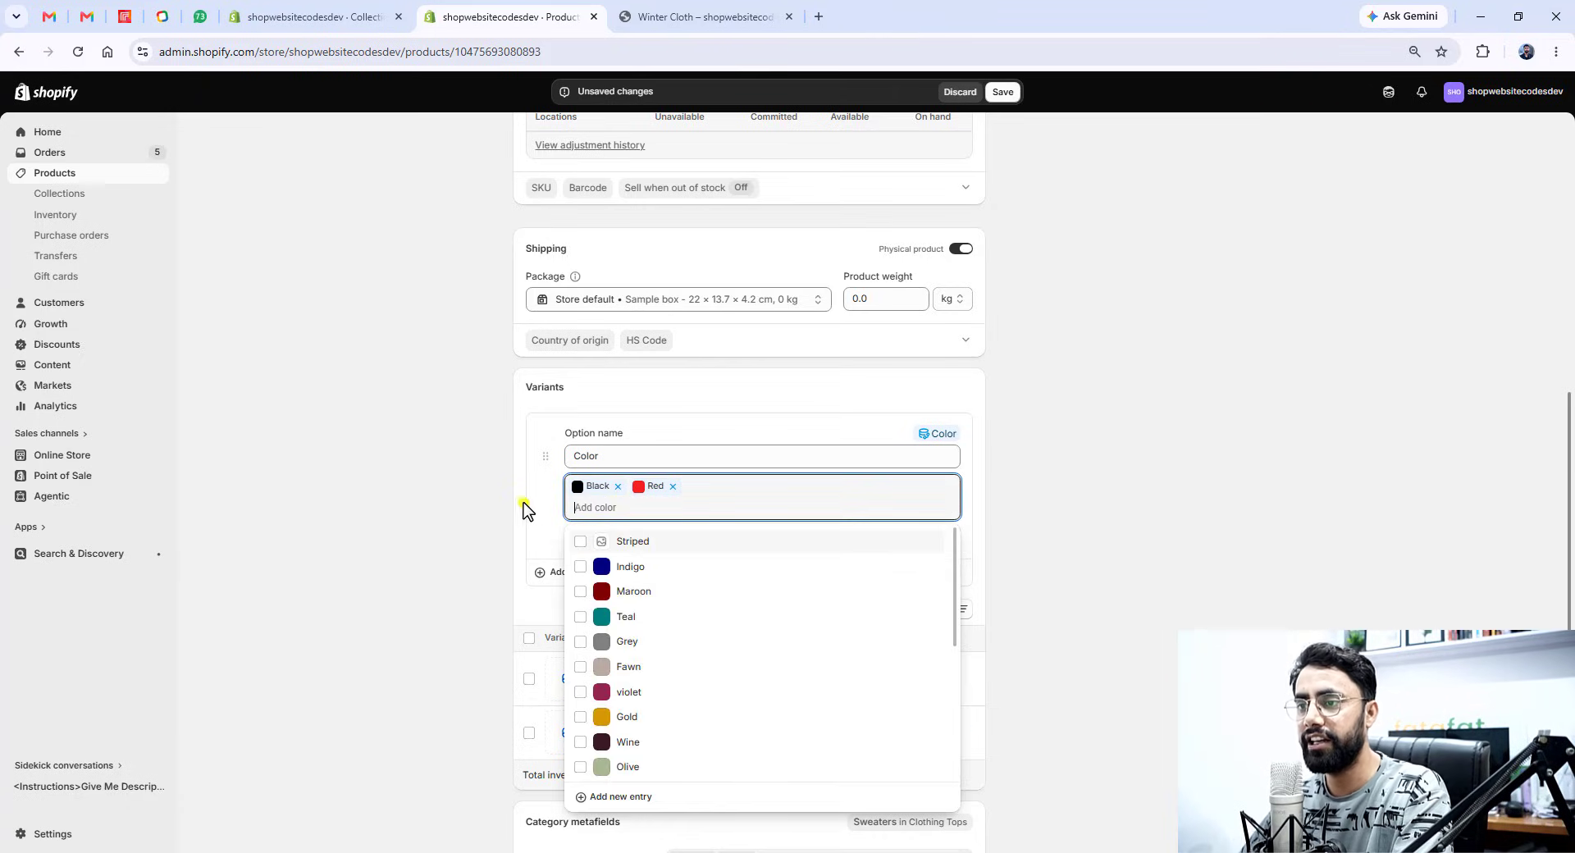
{"action": "left_click", "coordinate": [504, 492]}
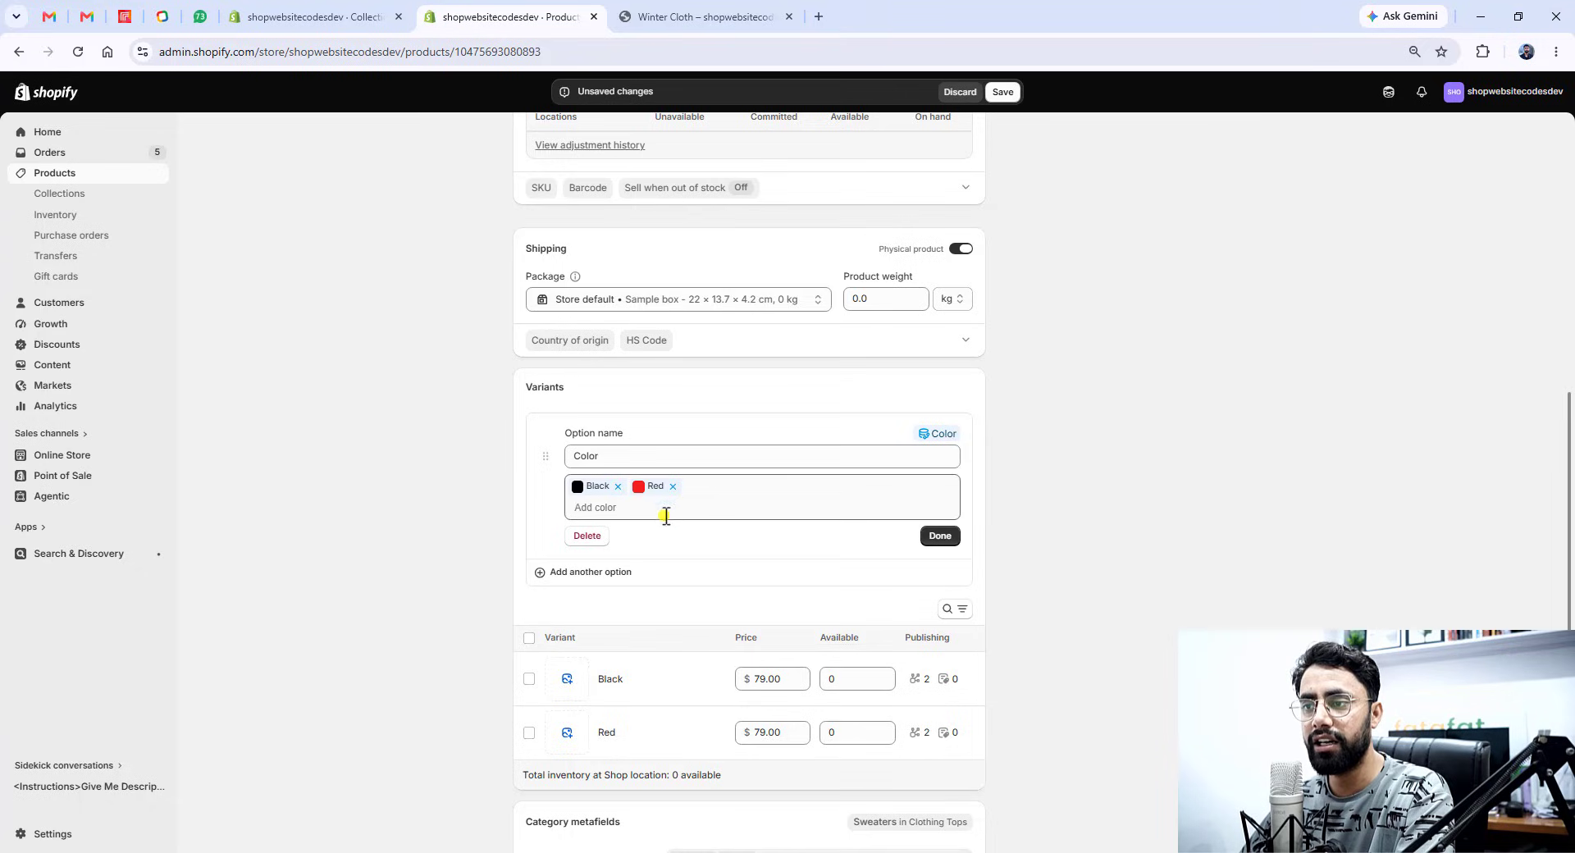
{"action": "left_click", "coordinate": [941, 549]}
- Set the available quantity to 100 for both the Black and Red variants
{"action": "scroll", "coordinate": [854, 566], "scroll_direction": "down", "scroll_amount": 3}
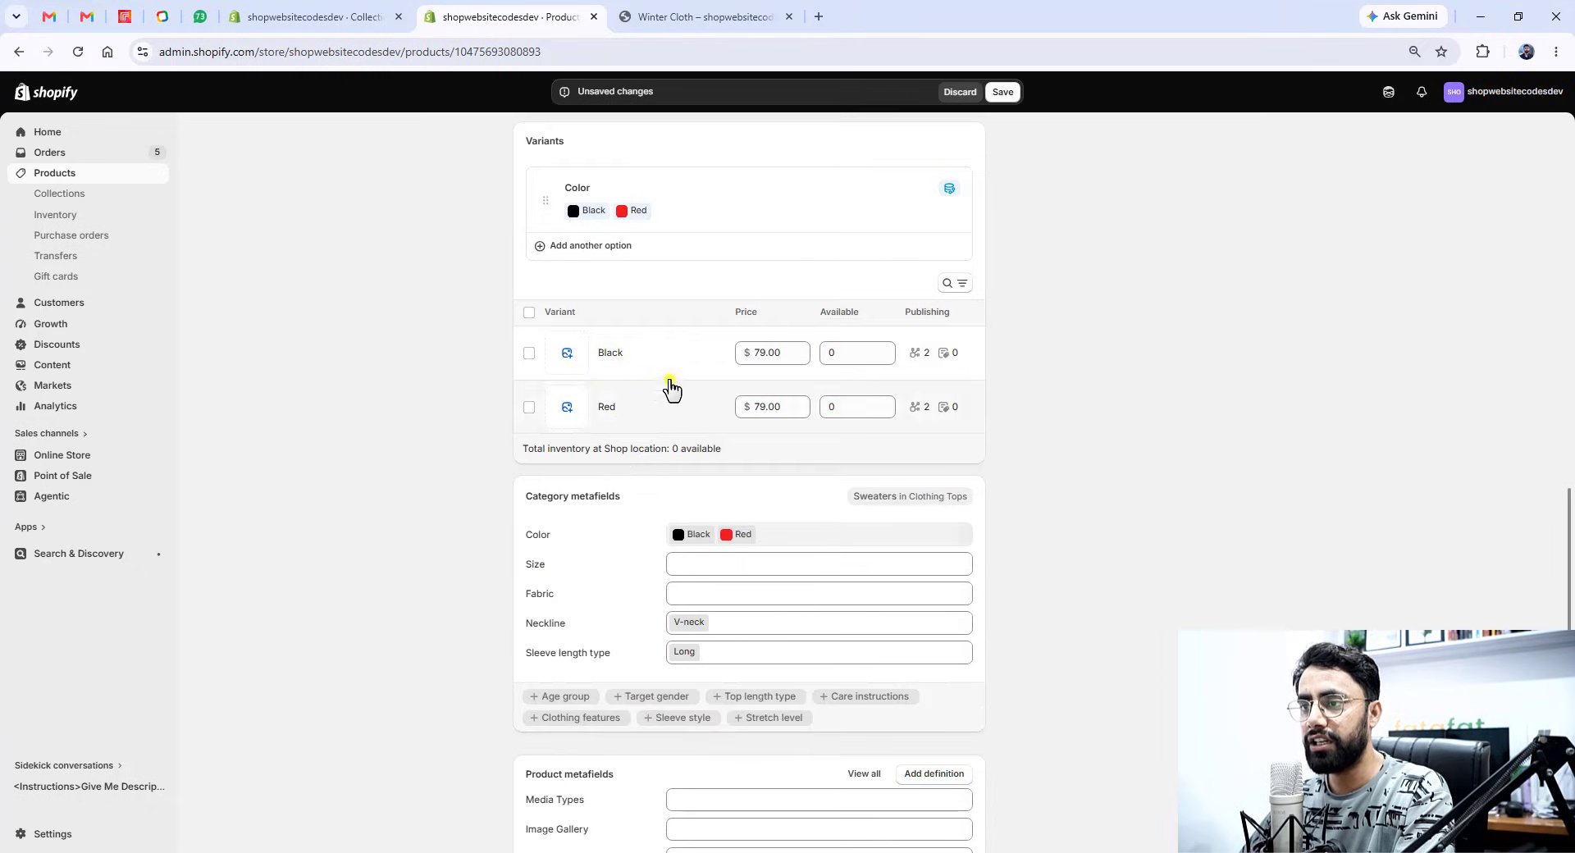
{"action": "left_click", "coordinate": [854, 355]}
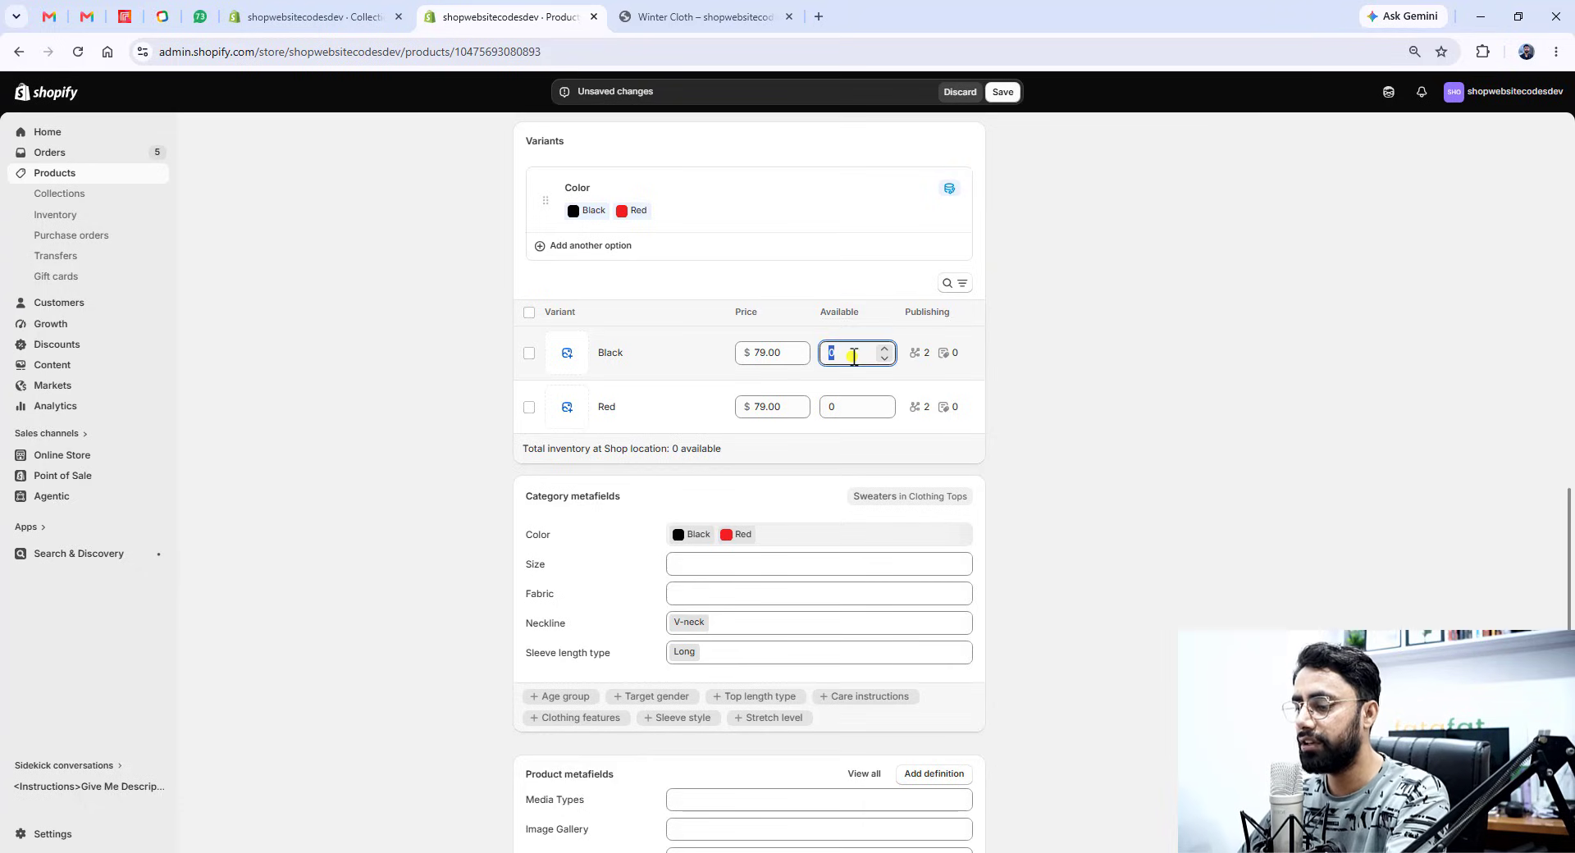
{"action": "type", "text": "100"}
{"action": "left_click", "coordinate": [856, 408]}
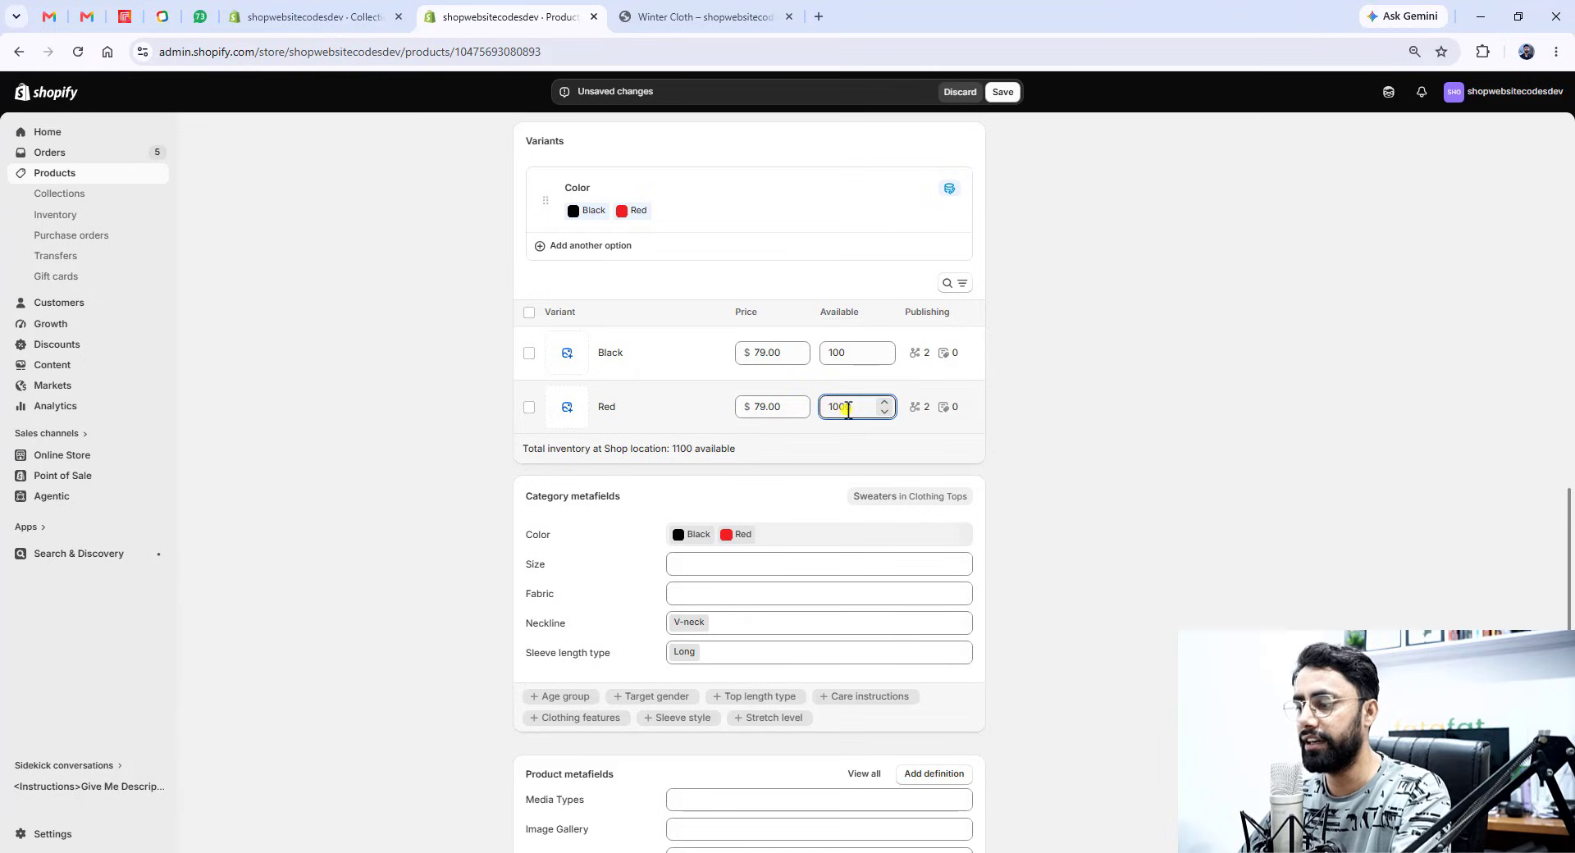
{"action": "type", "text": "100"}
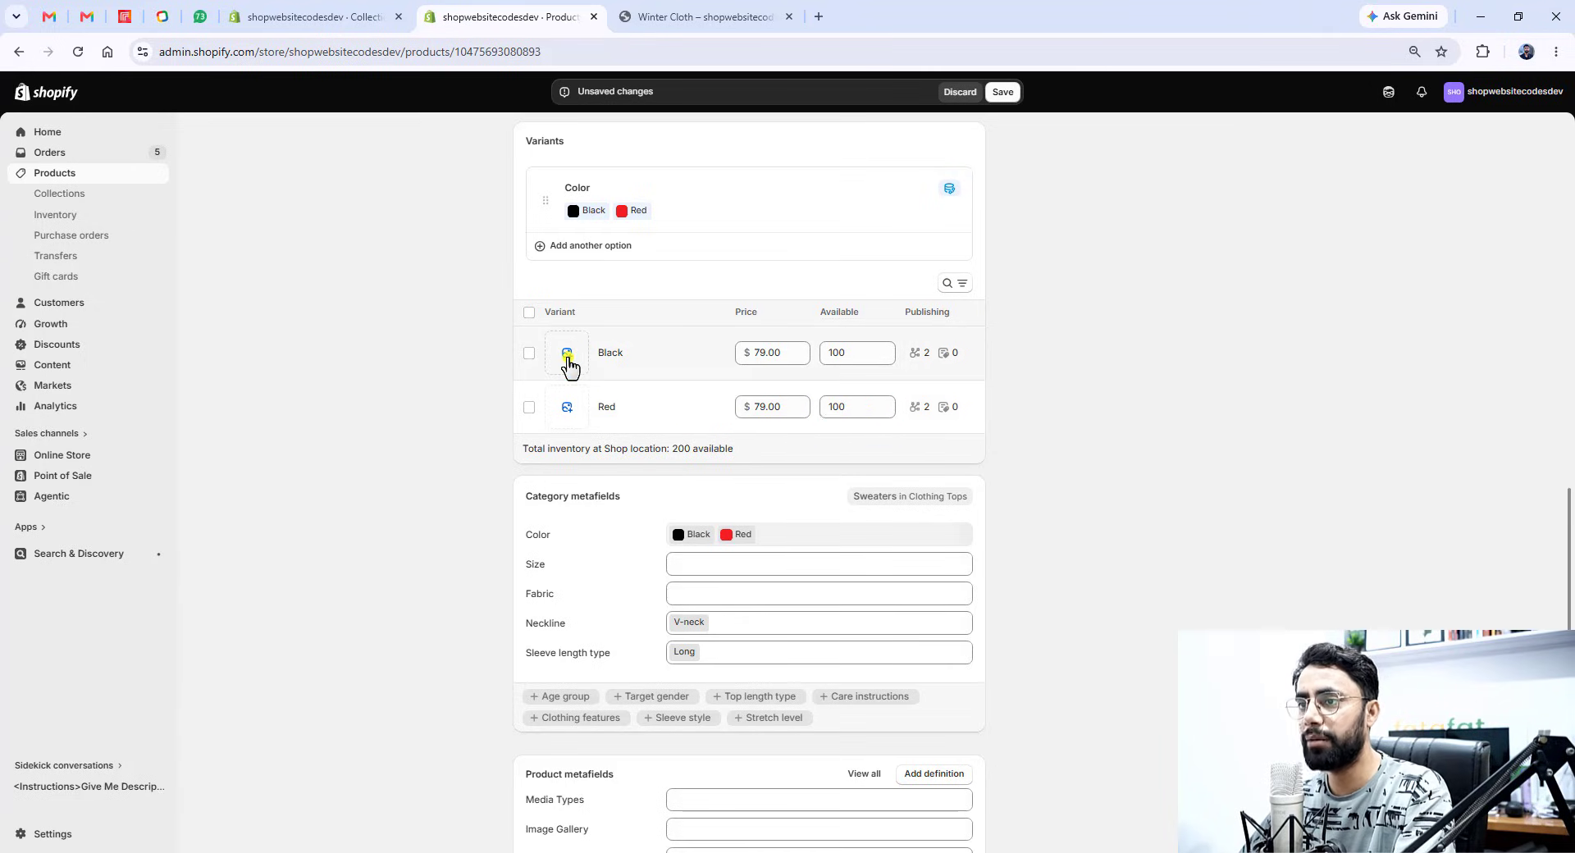
- Assign the image of the model wearing the black striped sweater (L64_833) to the Black variant
{"action": "left_click", "coordinate": [570, 365]}
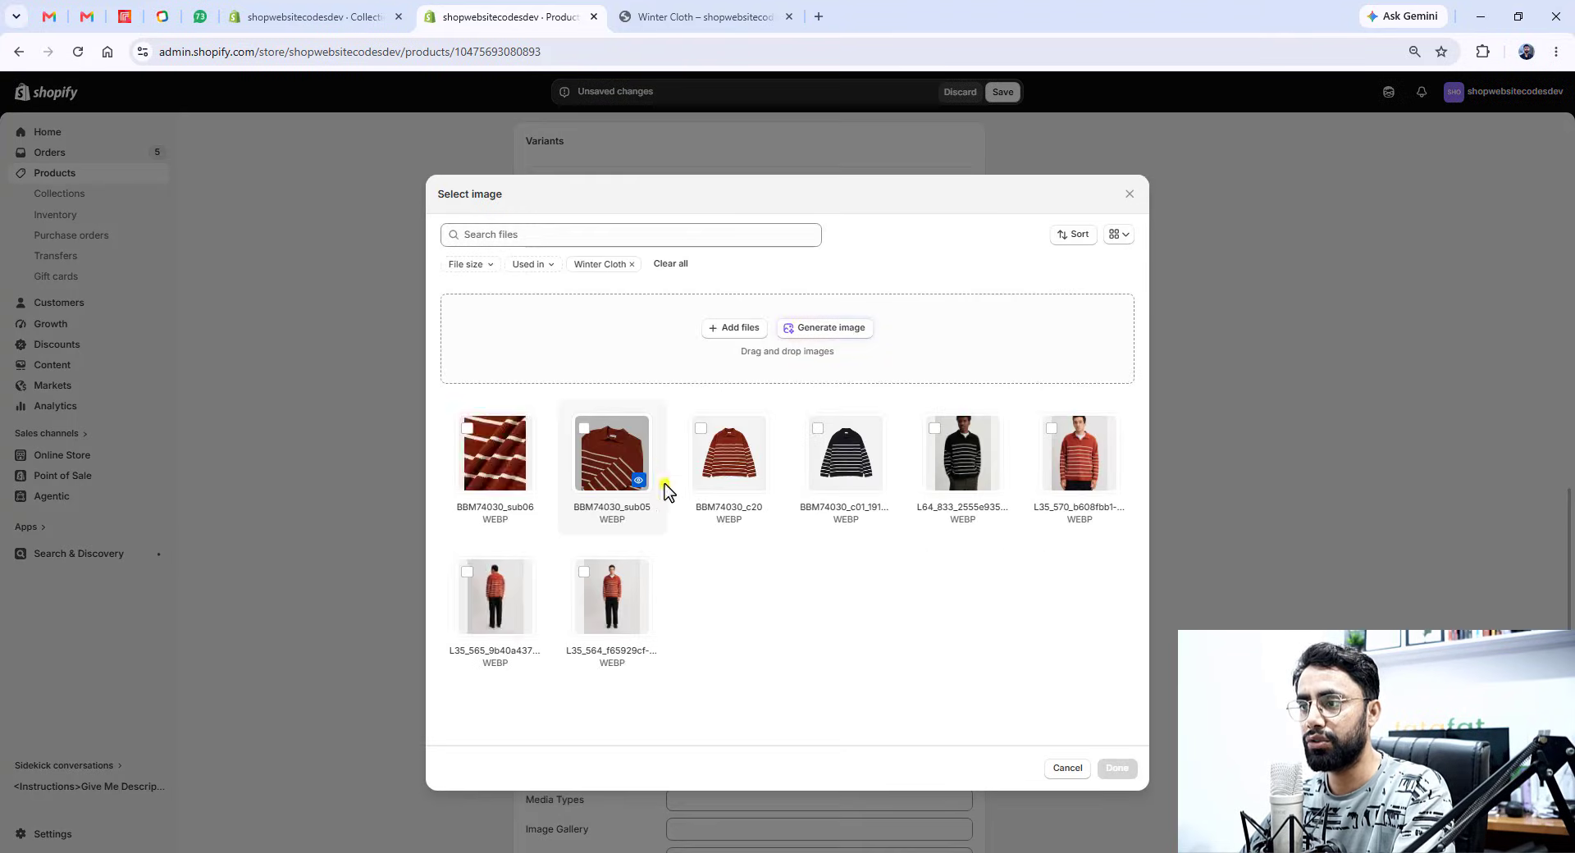
{"action": "left_click", "coordinate": [849, 450]}
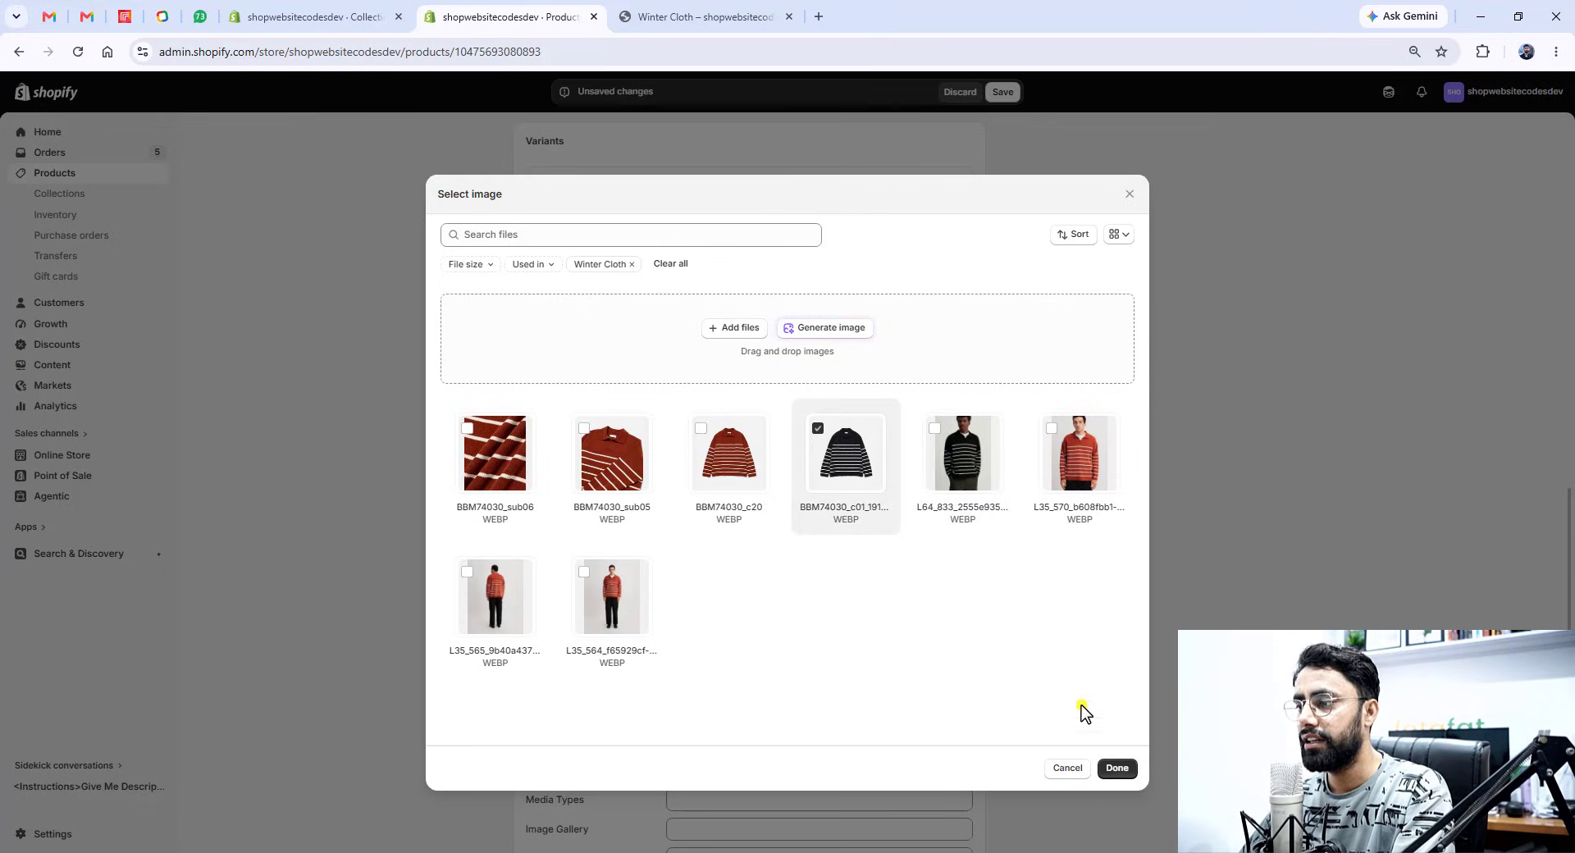
{"action": "left_click", "coordinate": [962, 453]}
{"action": "left_click", "coordinate": [1117, 769]}
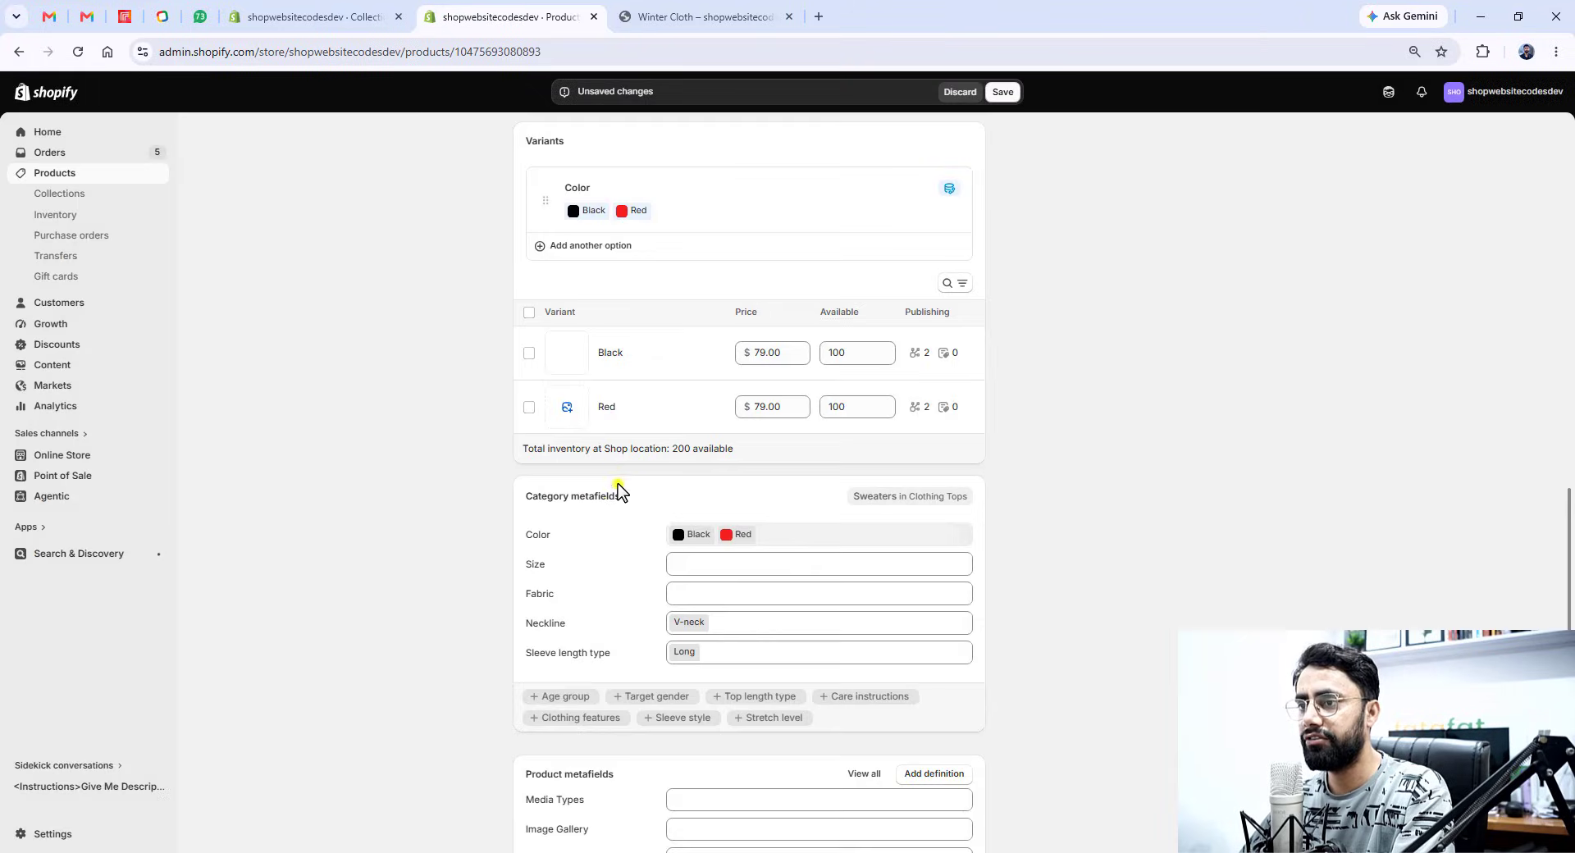
- Assign the close-up of the model in the red striped sweater (L35_570) to the Red variant and save the product
{"action": "left_click", "coordinate": [567, 411]}
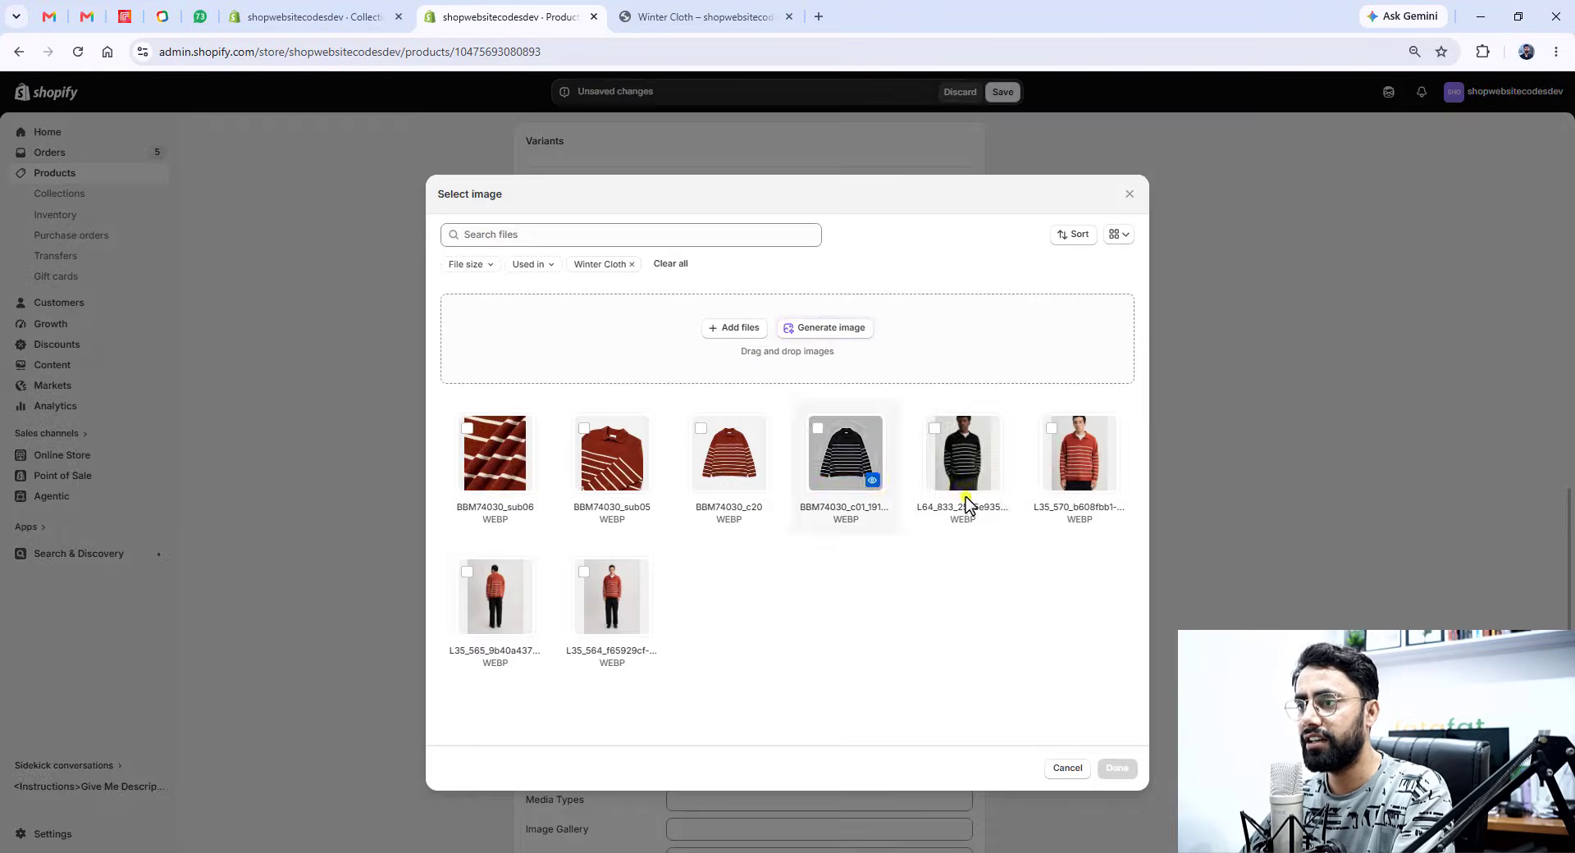
{"action": "left_click", "coordinate": [1061, 450]}
{"action": "left_click", "coordinate": [1118, 768]}
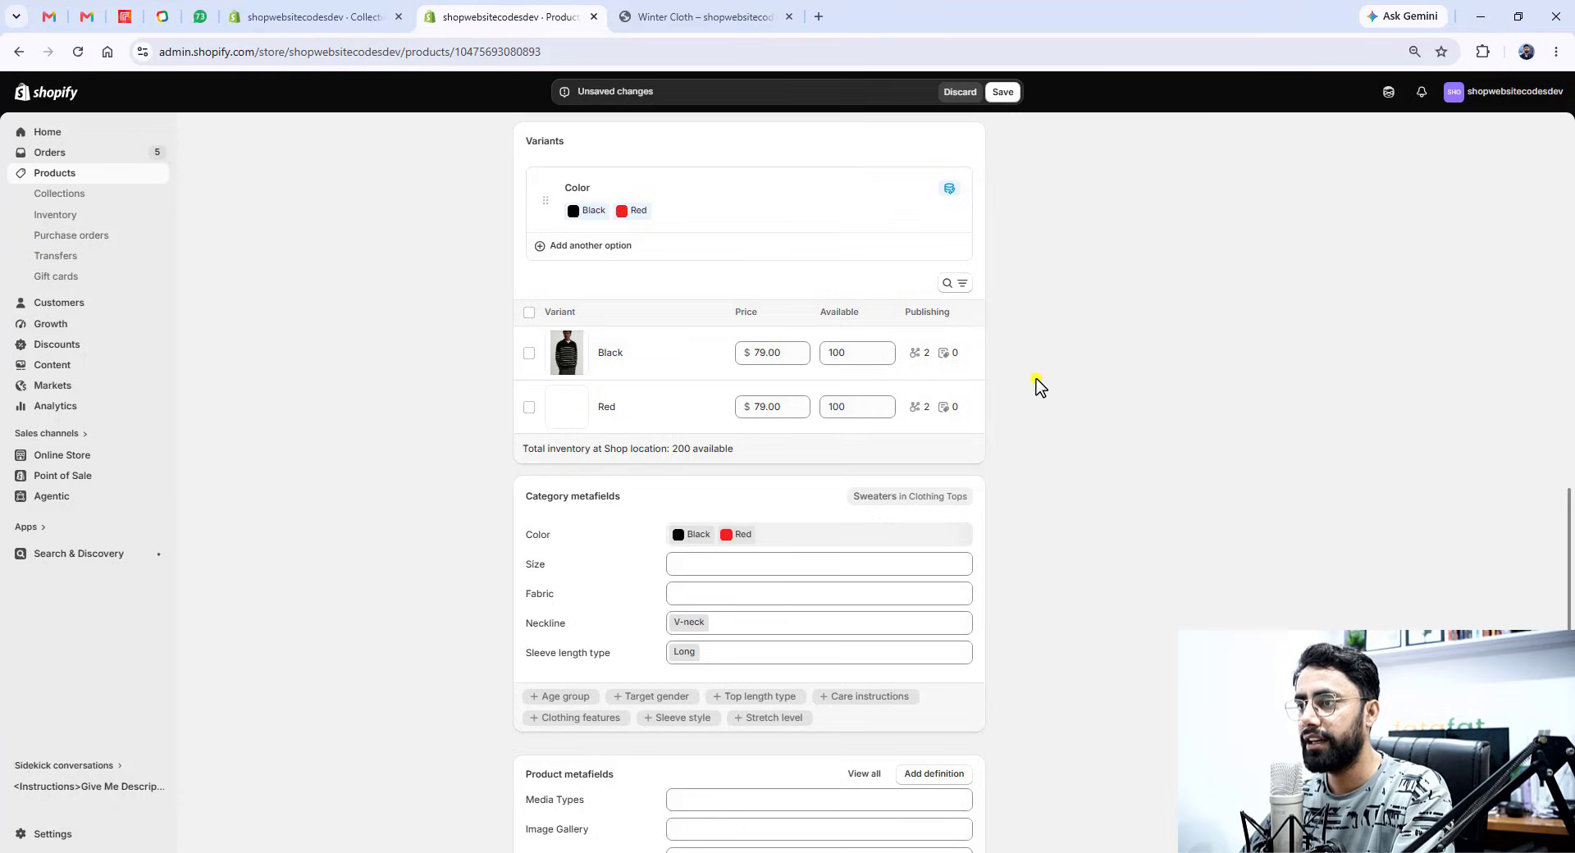
{"action": "left_click", "coordinate": [1003, 93]}
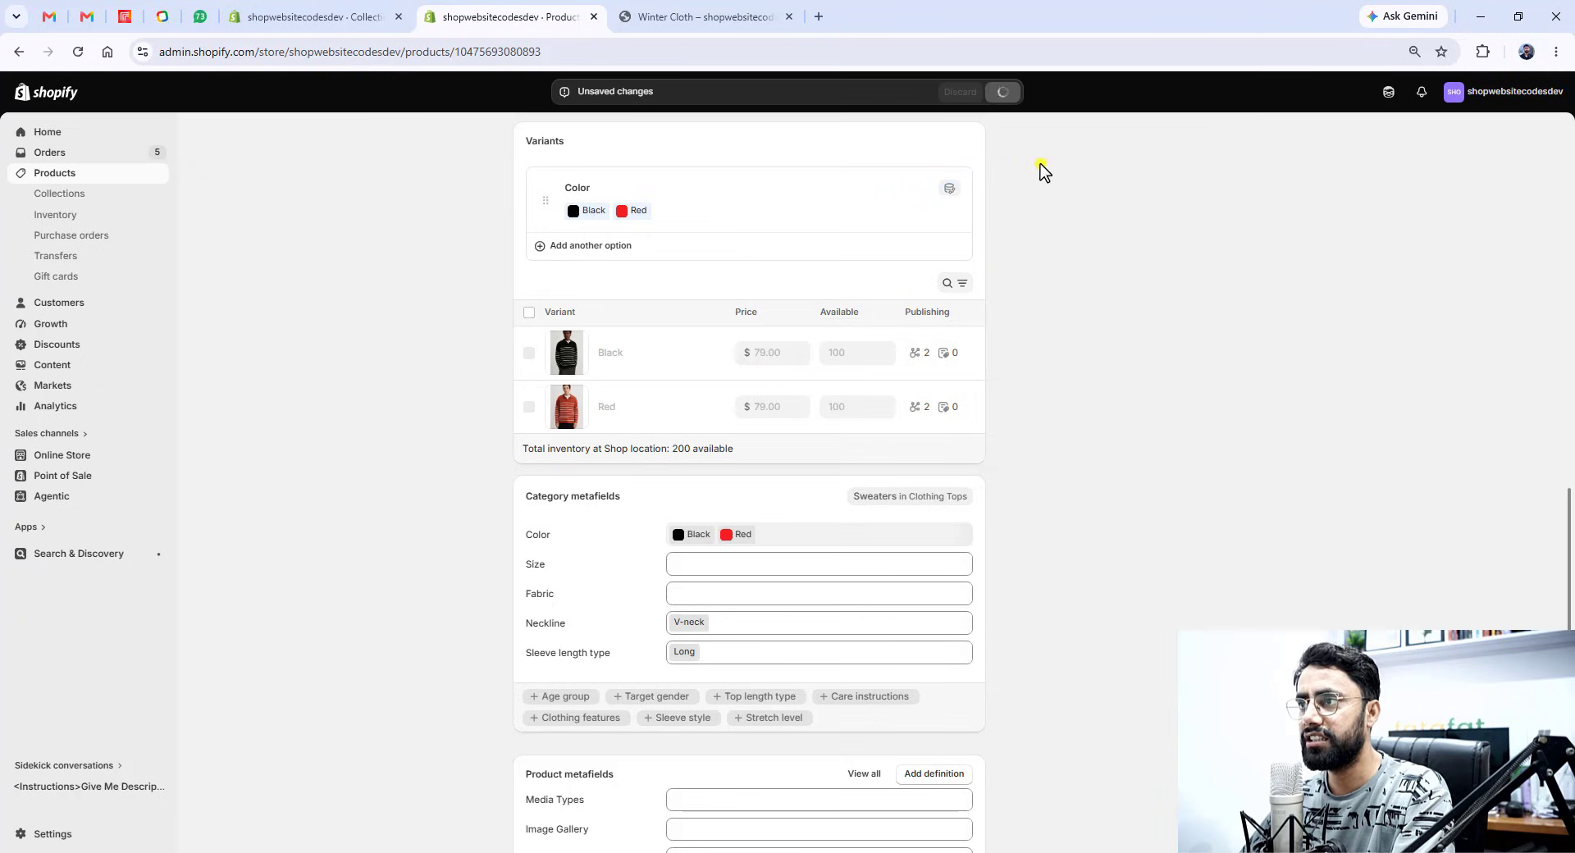
- Reload the Winter Cloth storefront preview and switch between the Red and Black colors to check the variants
{"action": "scroll", "coordinate": [1290, 374], "scroll_direction": "up", "scroll_amount": 15}
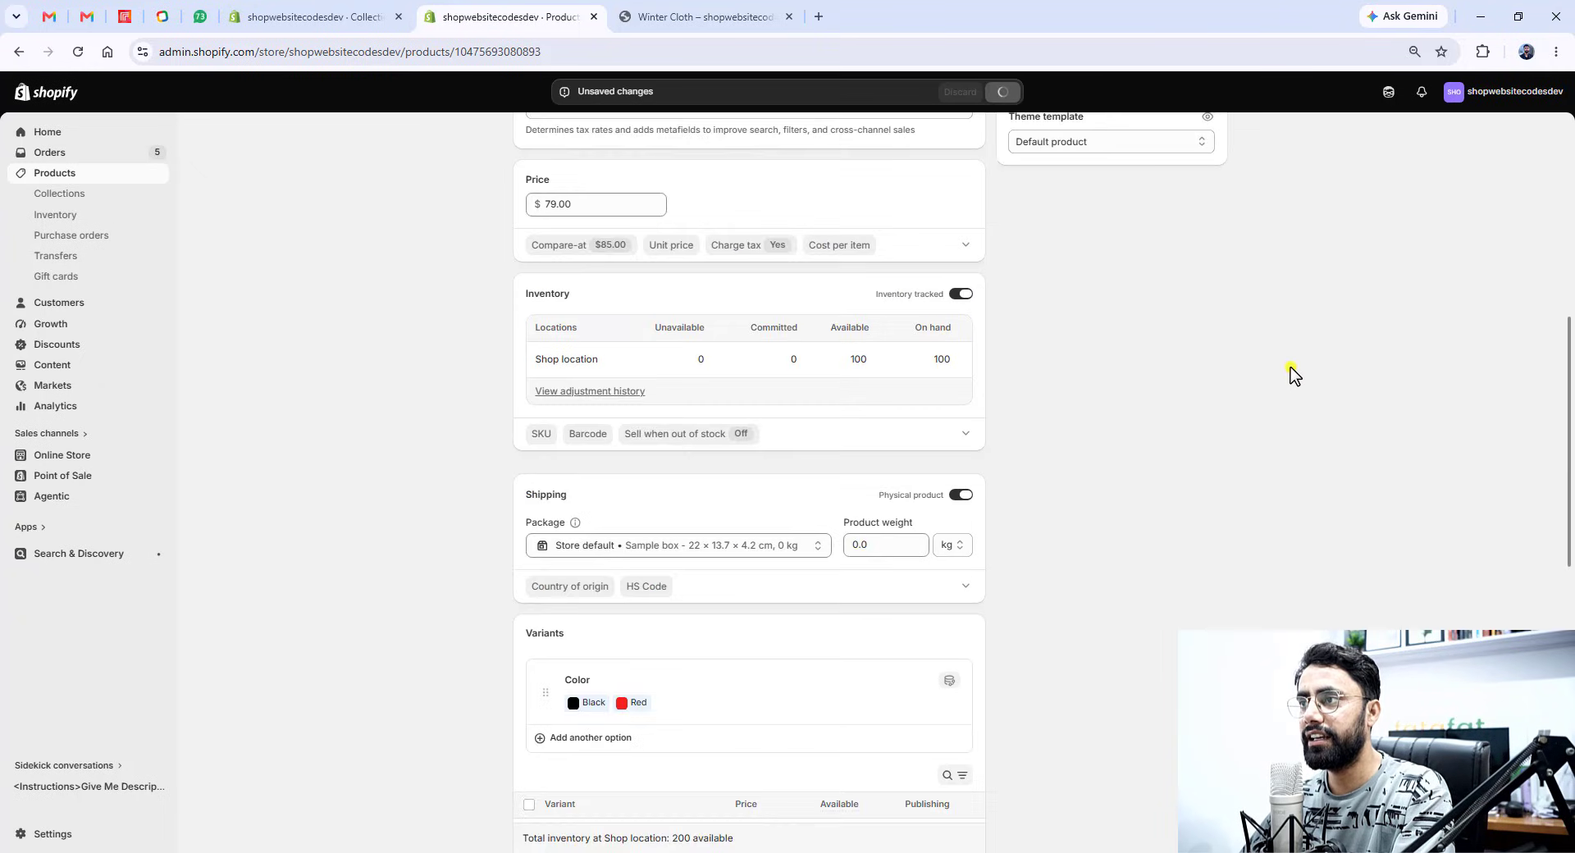
{"action": "left_click", "coordinate": [733, 16]}
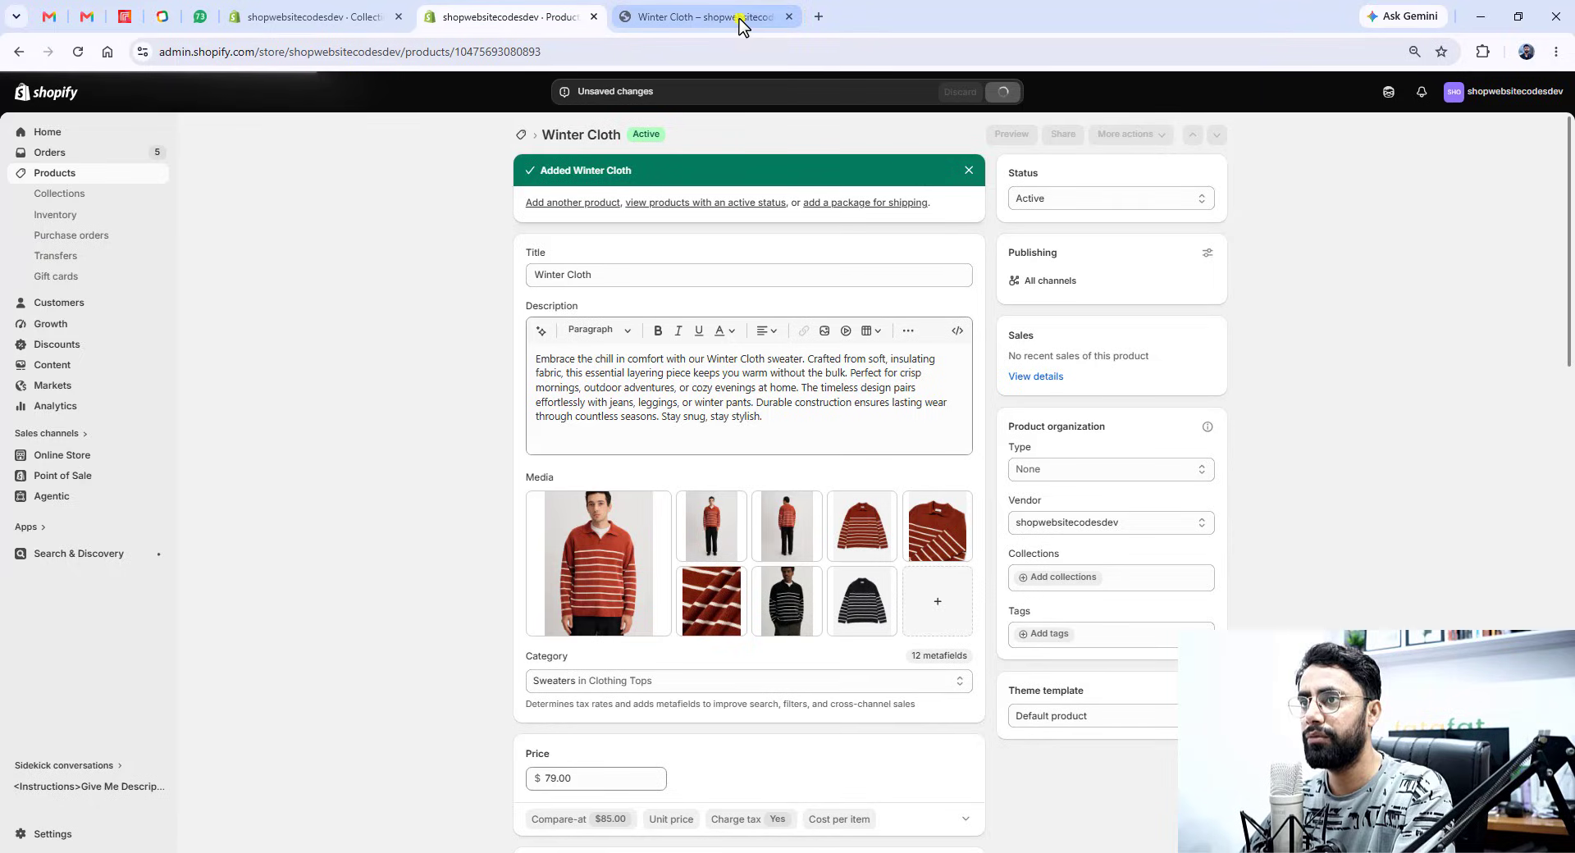
{"action": "left_click", "coordinate": [78, 51]}
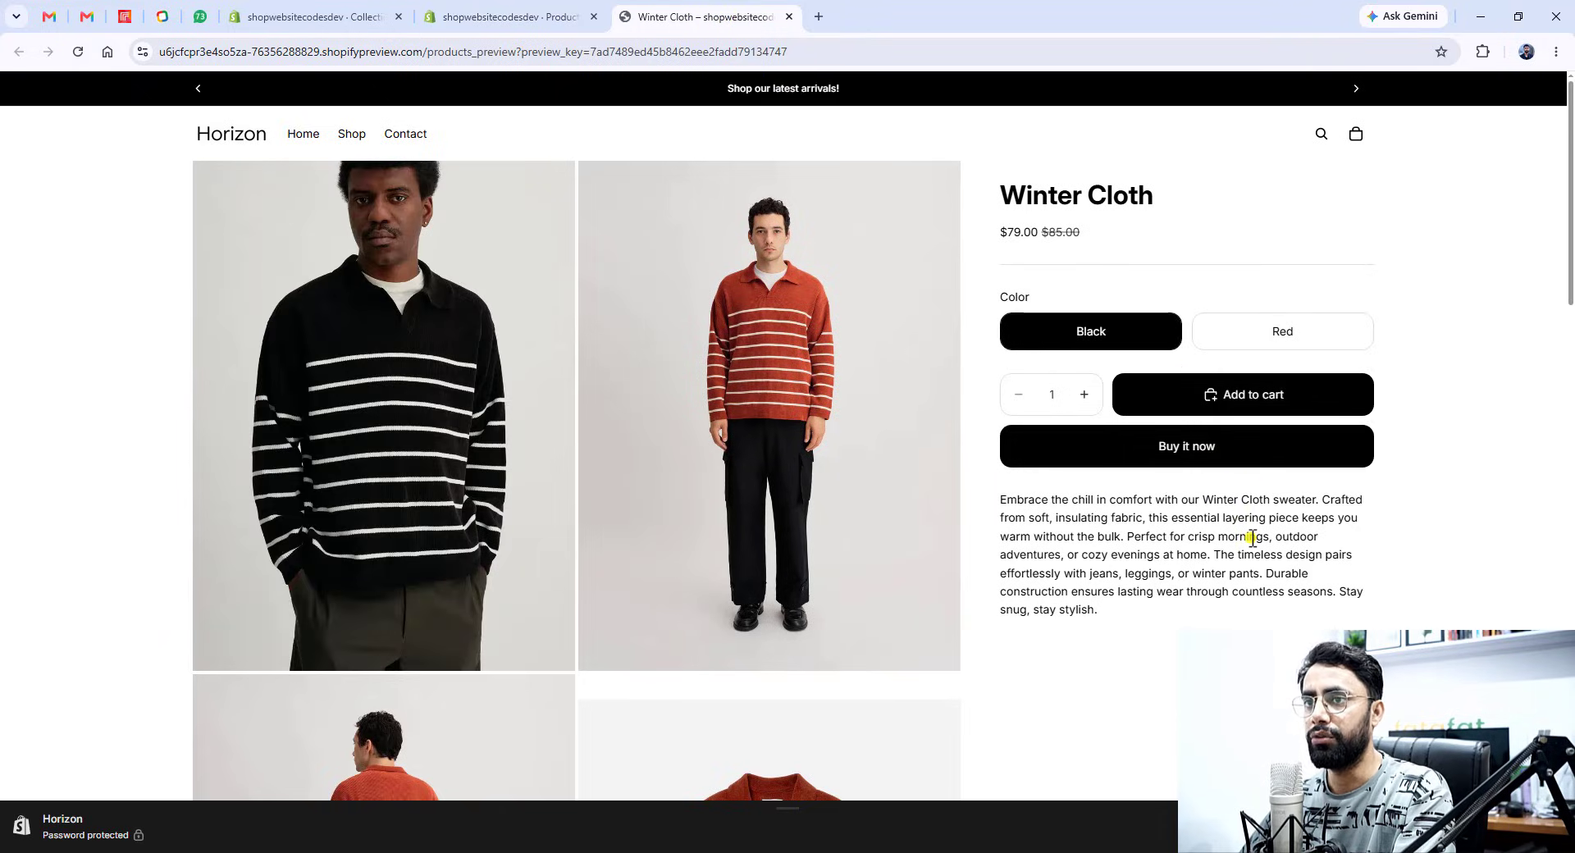
{"action": "left_click", "coordinate": [1299, 340]}
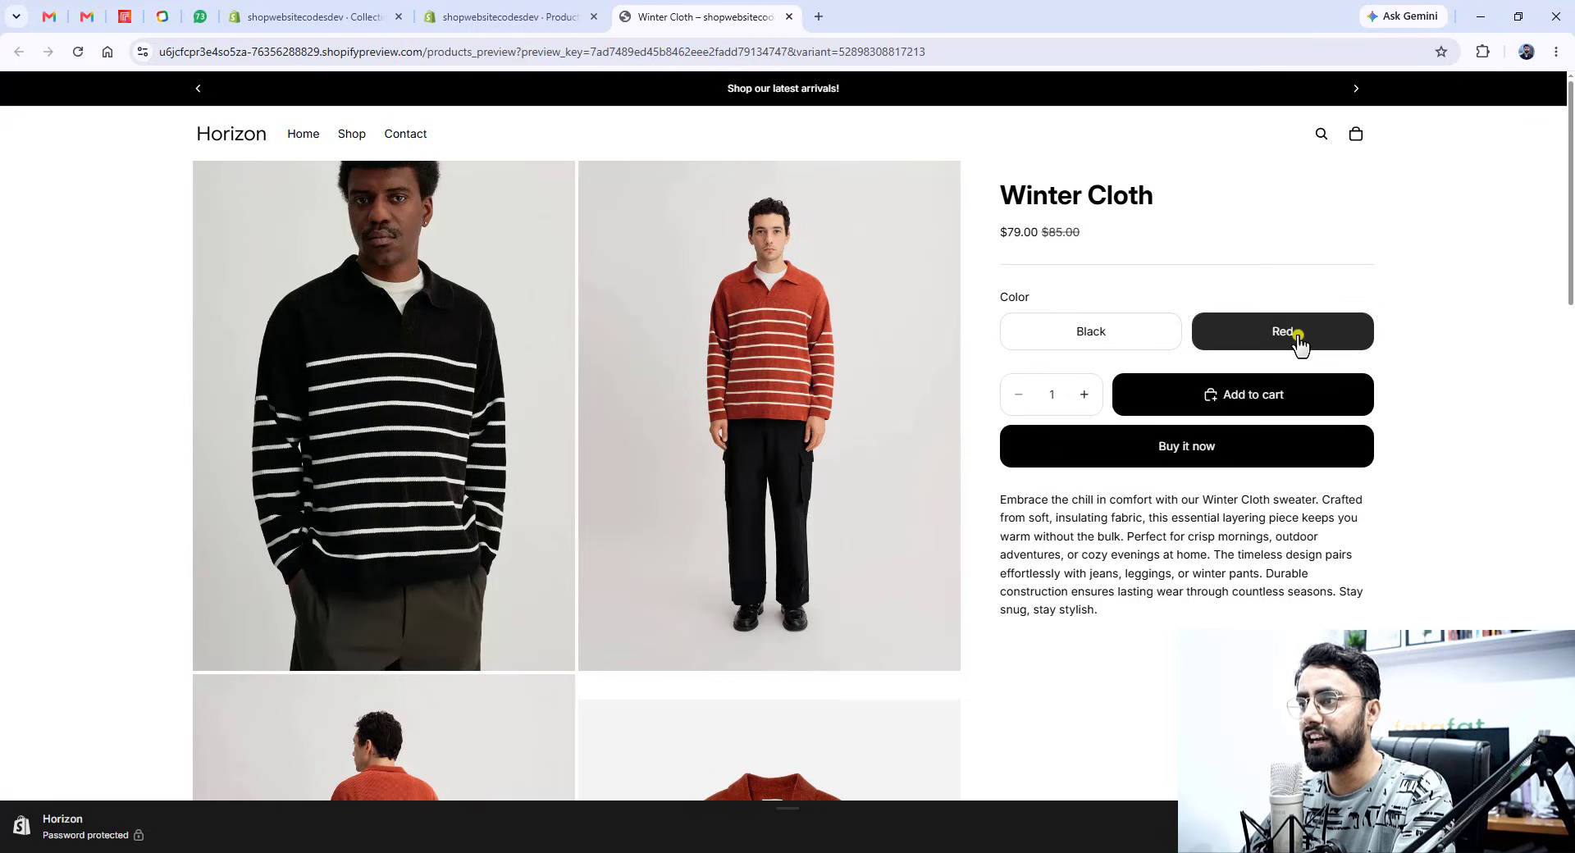
{"action": "left_click", "coordinate": [1117, 340]}
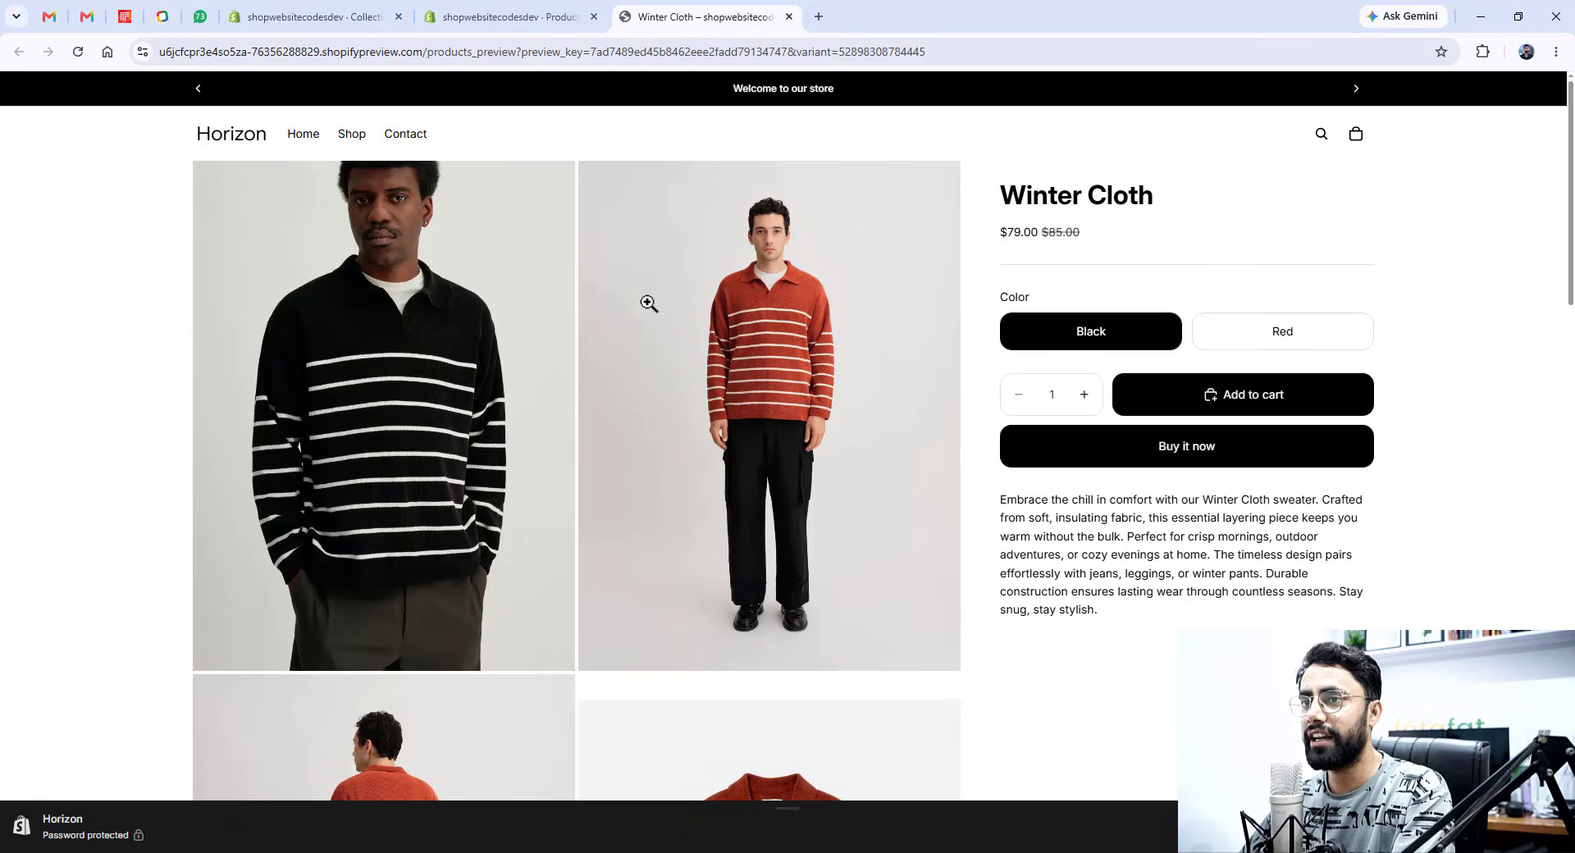
- Return to the product's admin page, reorder the Color values so Red comes before Black, and save
{"action": "left_click", "coordinate": [500, 19]}
{"action": "scroll", "coordinate": [717, 573], "scroll_direction": "down", "scroll_amount": 8}
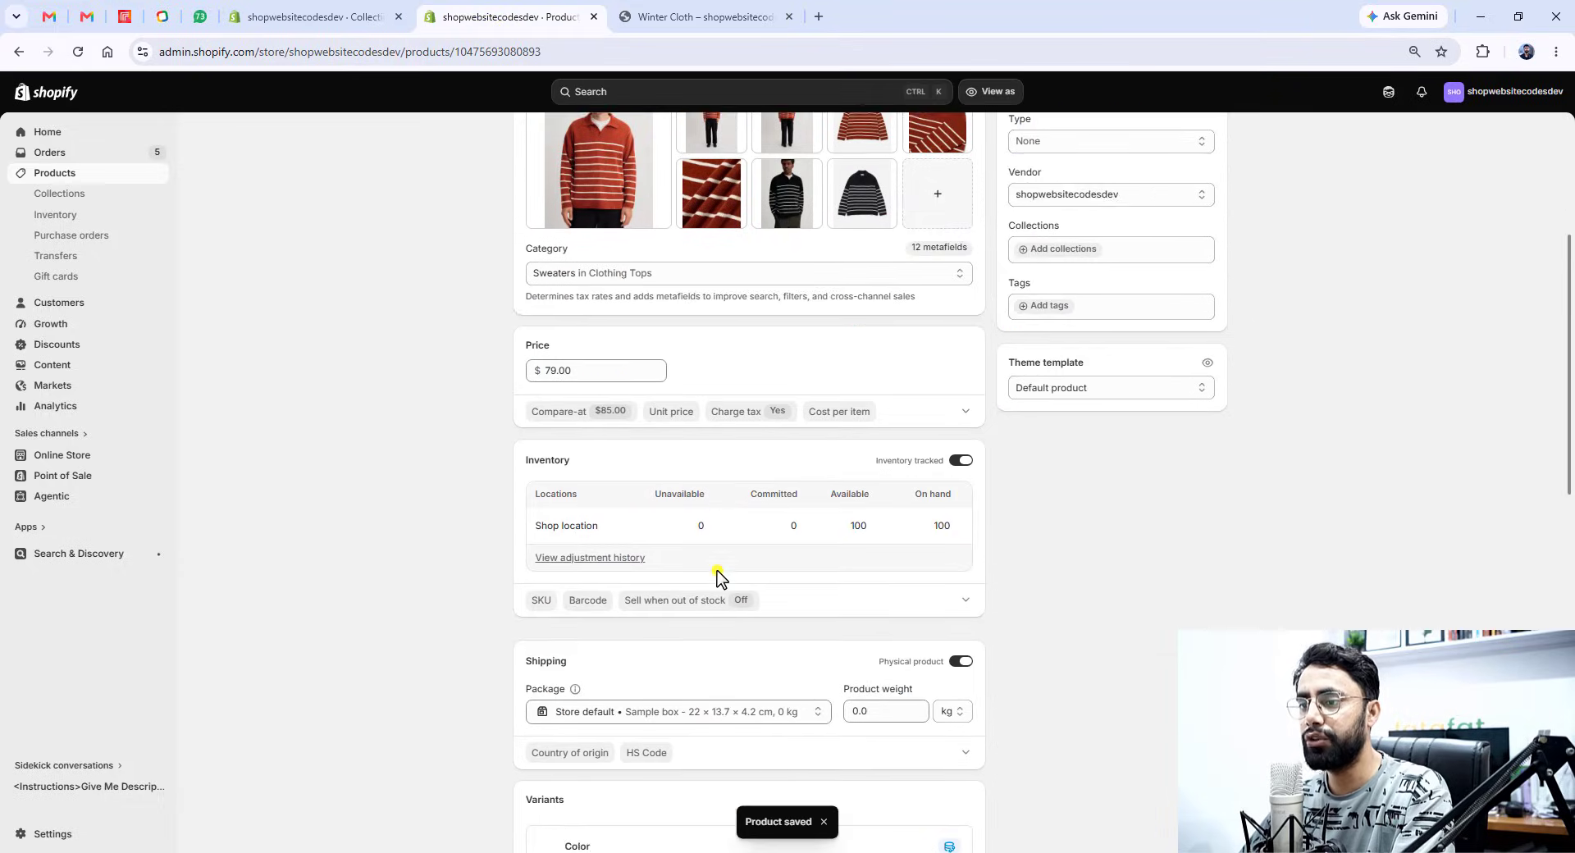
{"action": "left_click", "coordinate": [704, 548]}
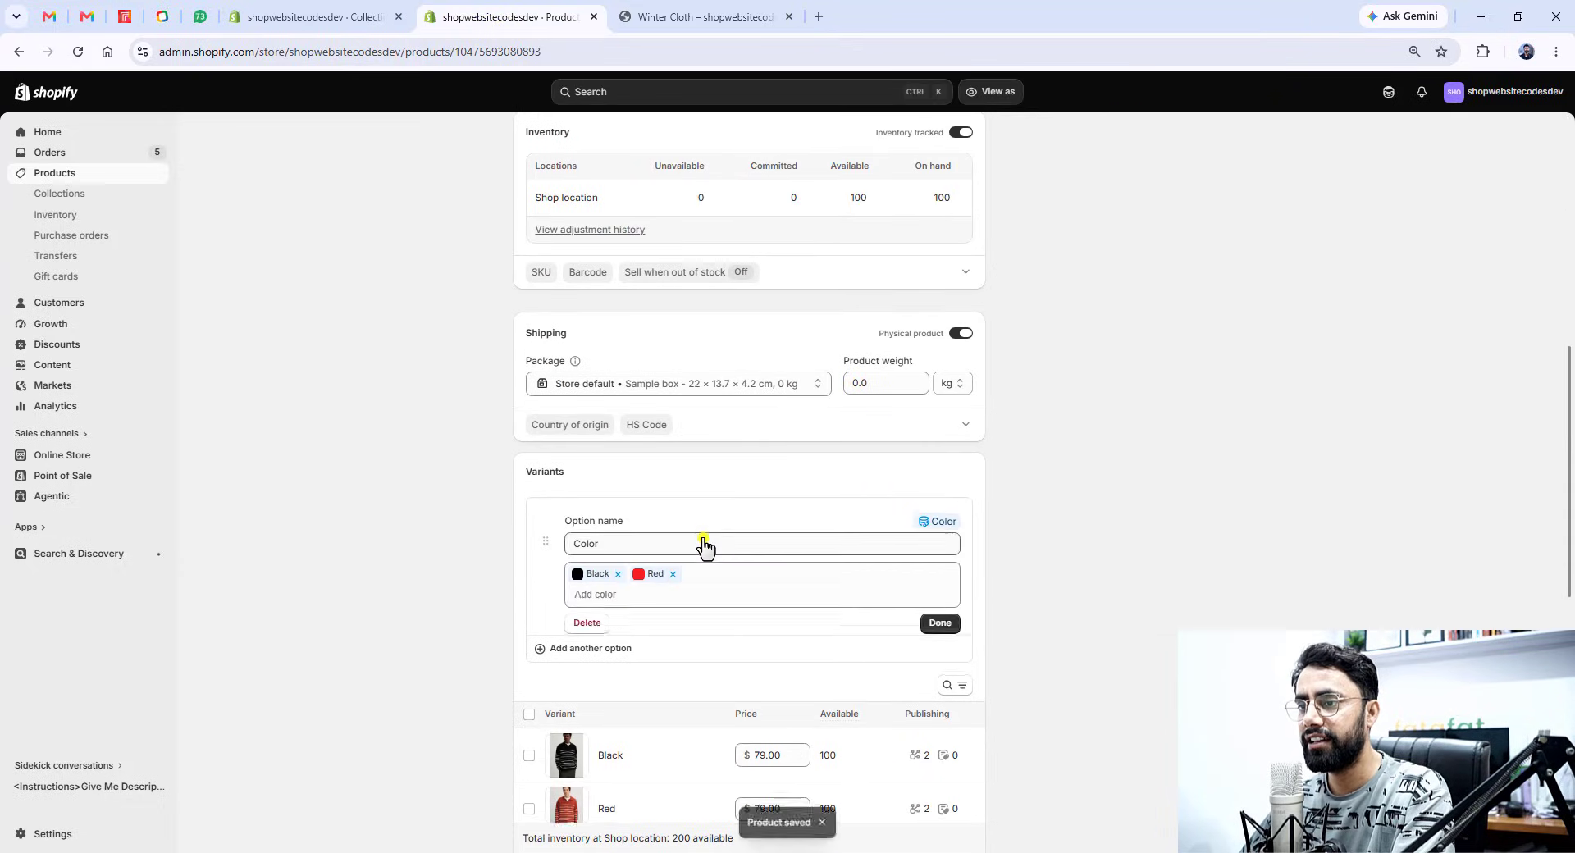
{"action": "left_click_drag", "start_coordinate": [643, 570], "coordinate": [691, 630]}
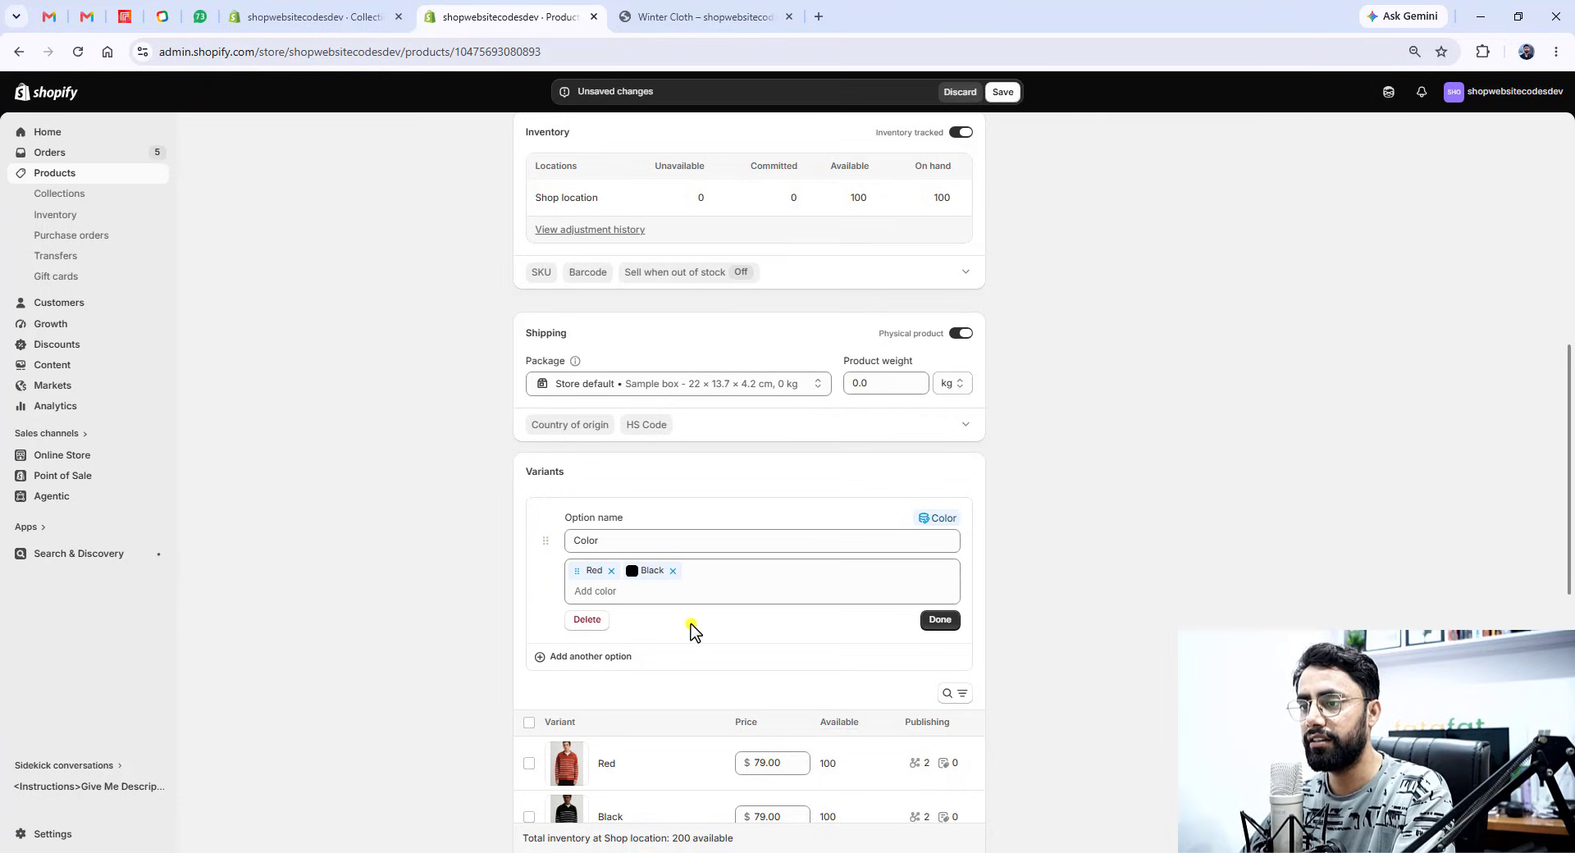
{"action": "left_click", "coordinate": [1002, 93]}
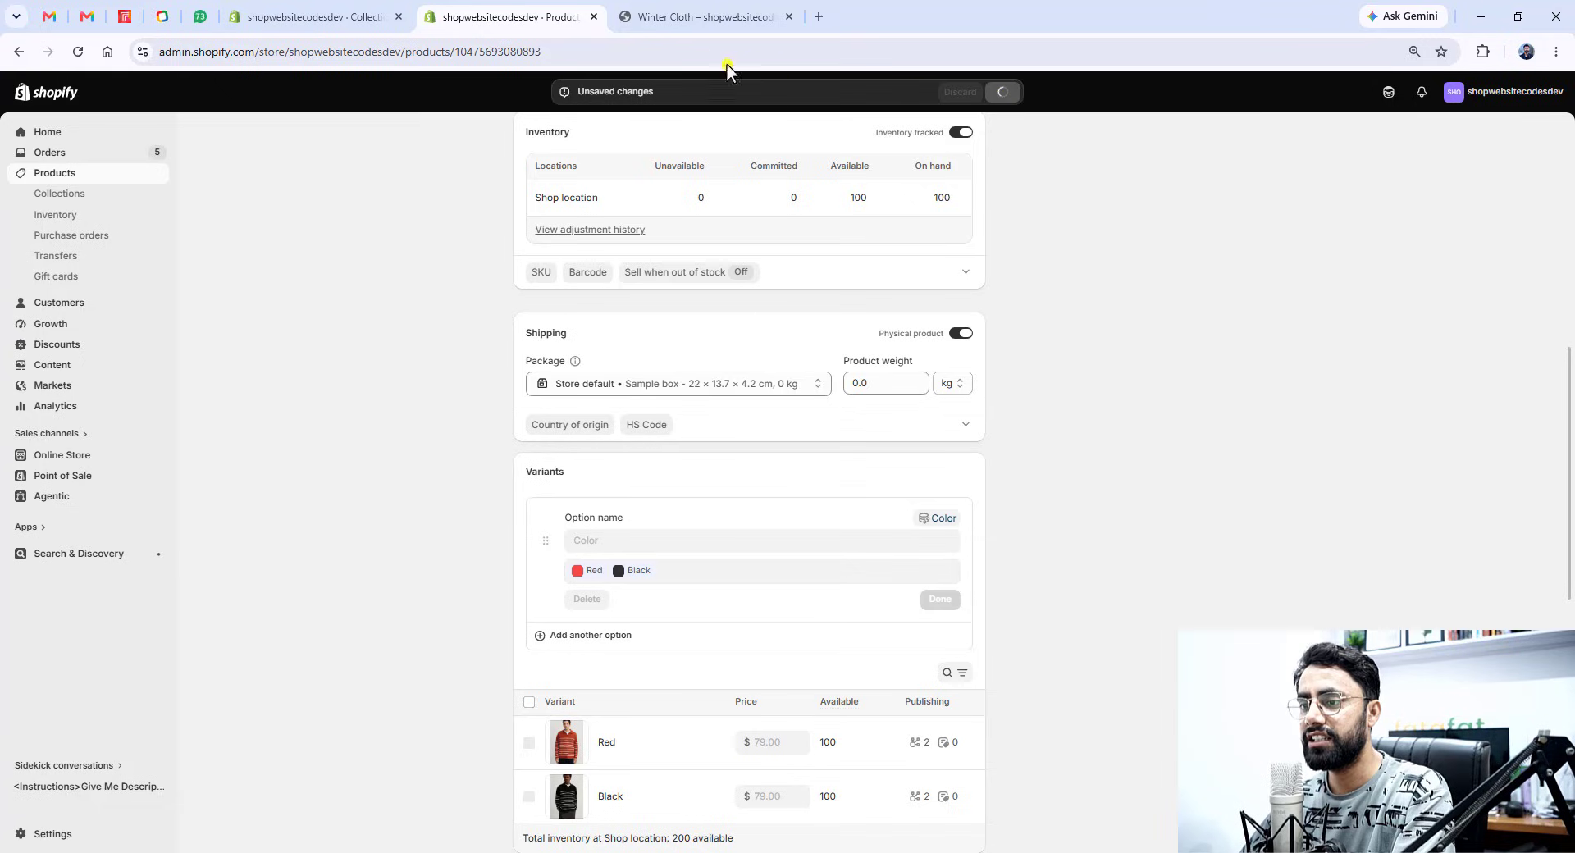
- Reload the storefront preview and switch between Red and Black to examine the color order and gallery images
{"action": "mouse_move", "coordinate": [699, 27]}
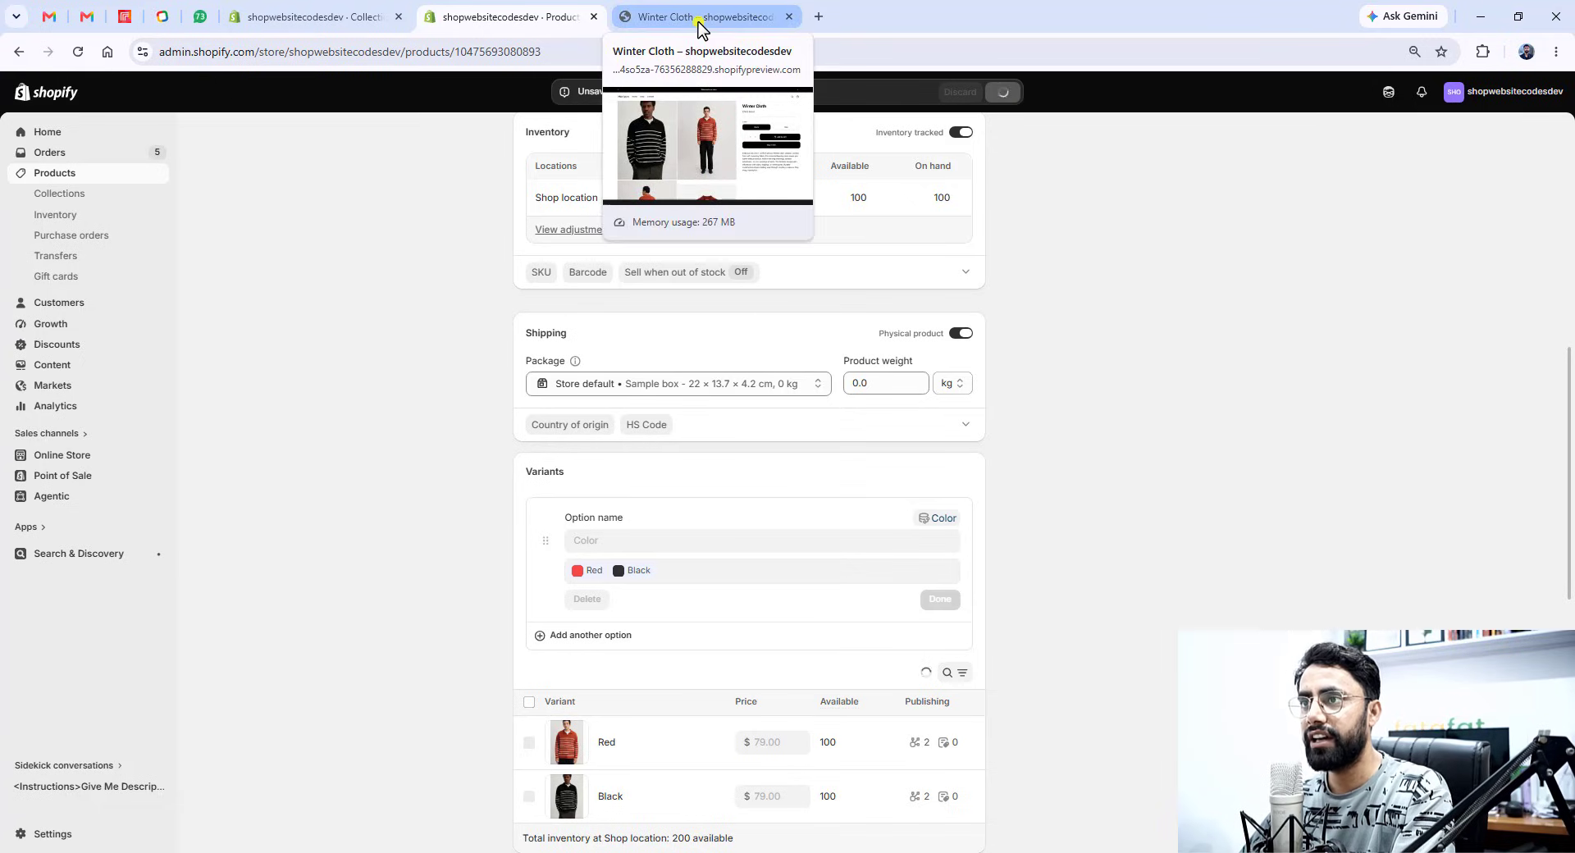
{"action": "left_click", "coordinate": [698, 18]}
{"action": "left_click", "coordinate": [78, 52]}
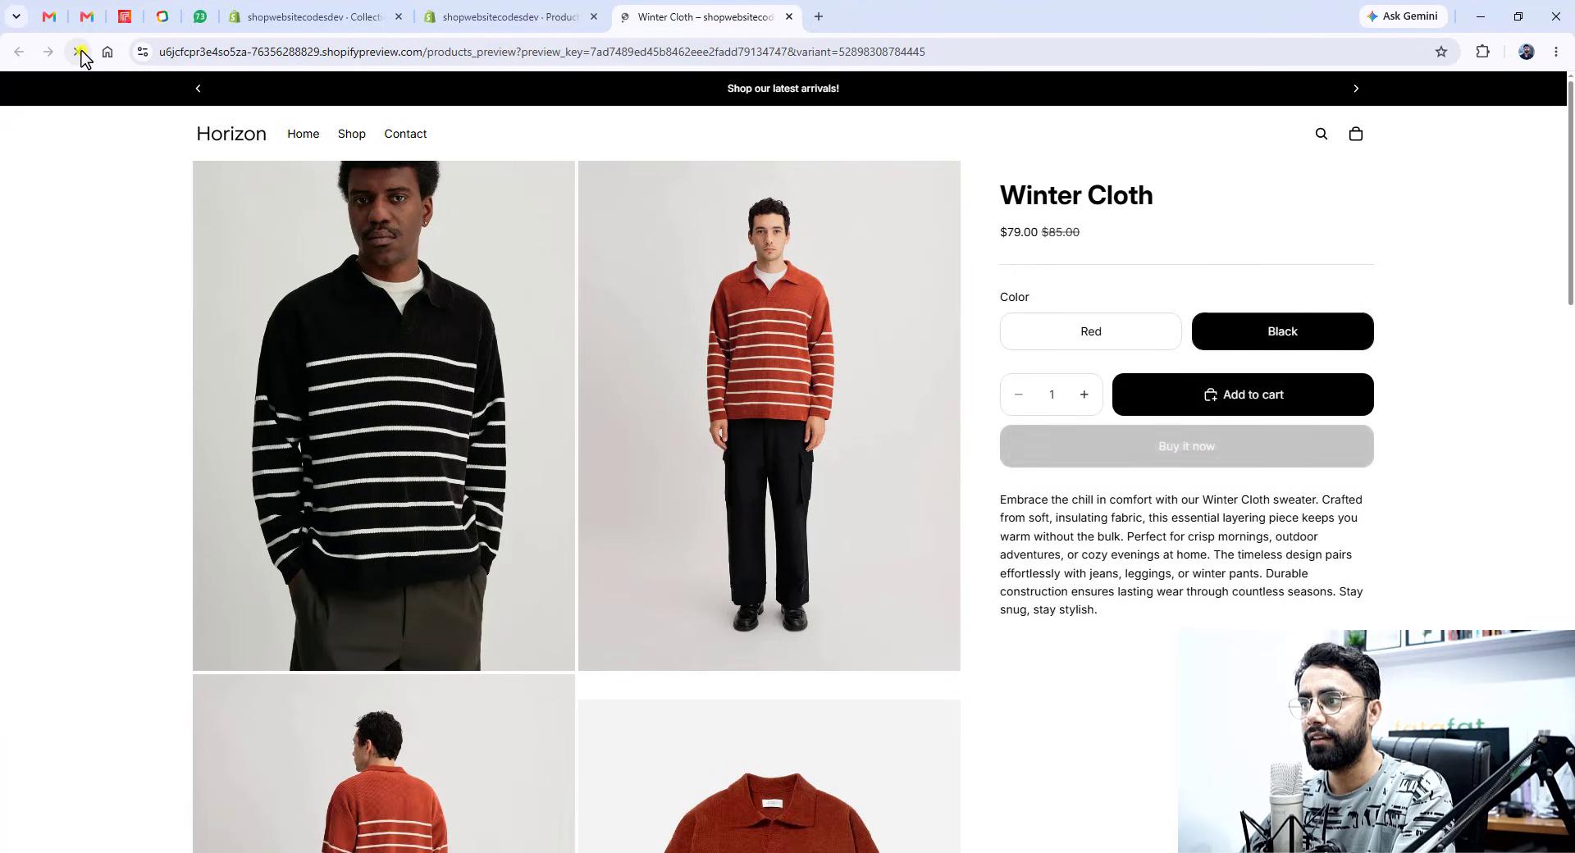
{"action": "left_click", "coordinate": [1066, 352]}
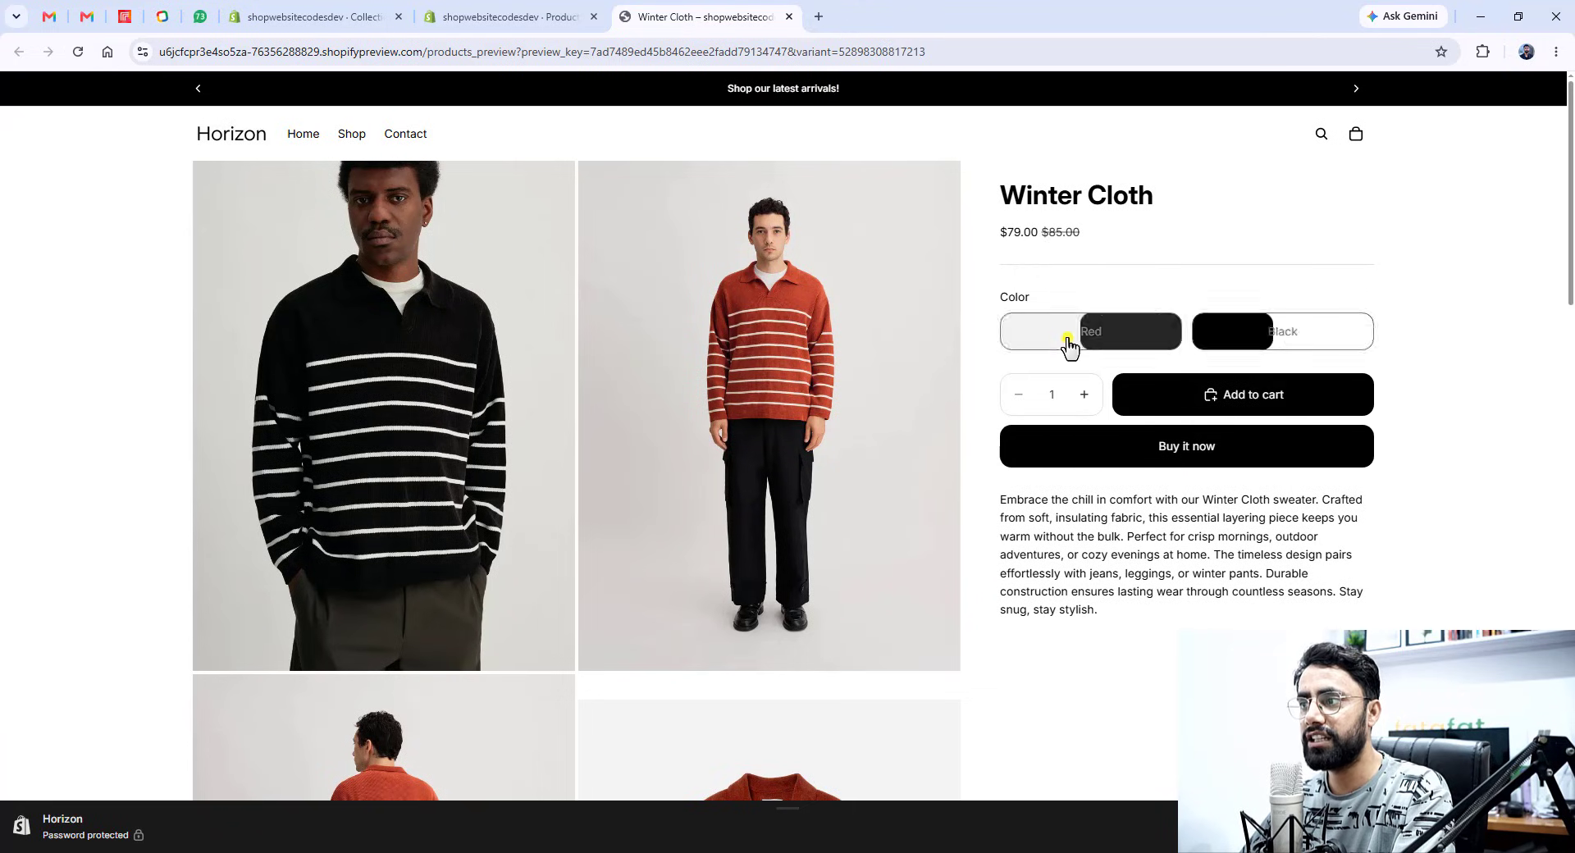
{"action": "left_click", "coordinate": [1264, 343]}
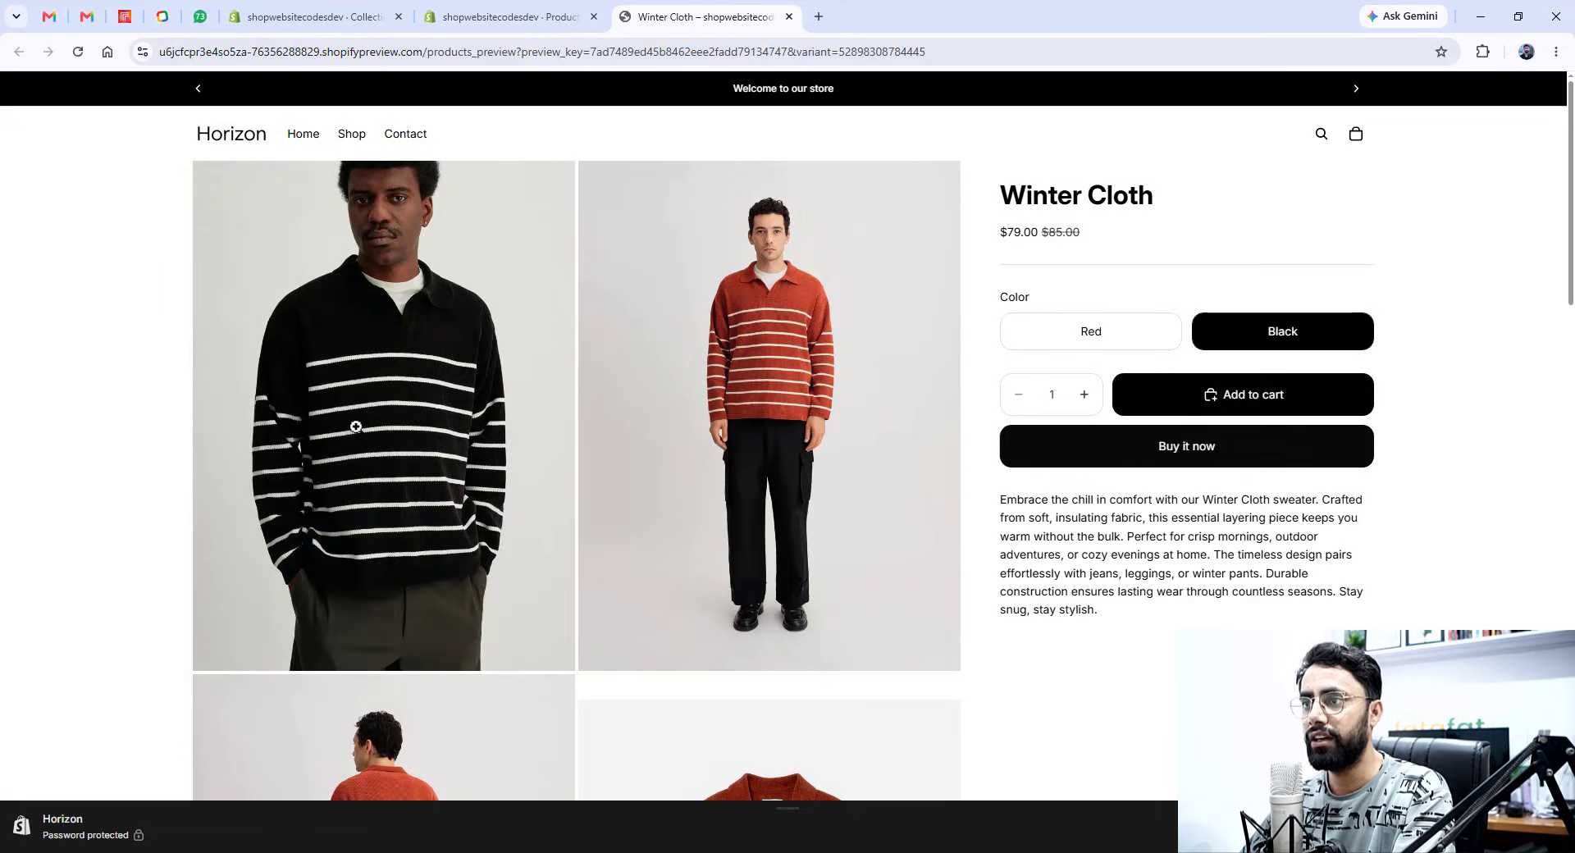
{"action": "left_click", "coordinate": [1030, 341]}
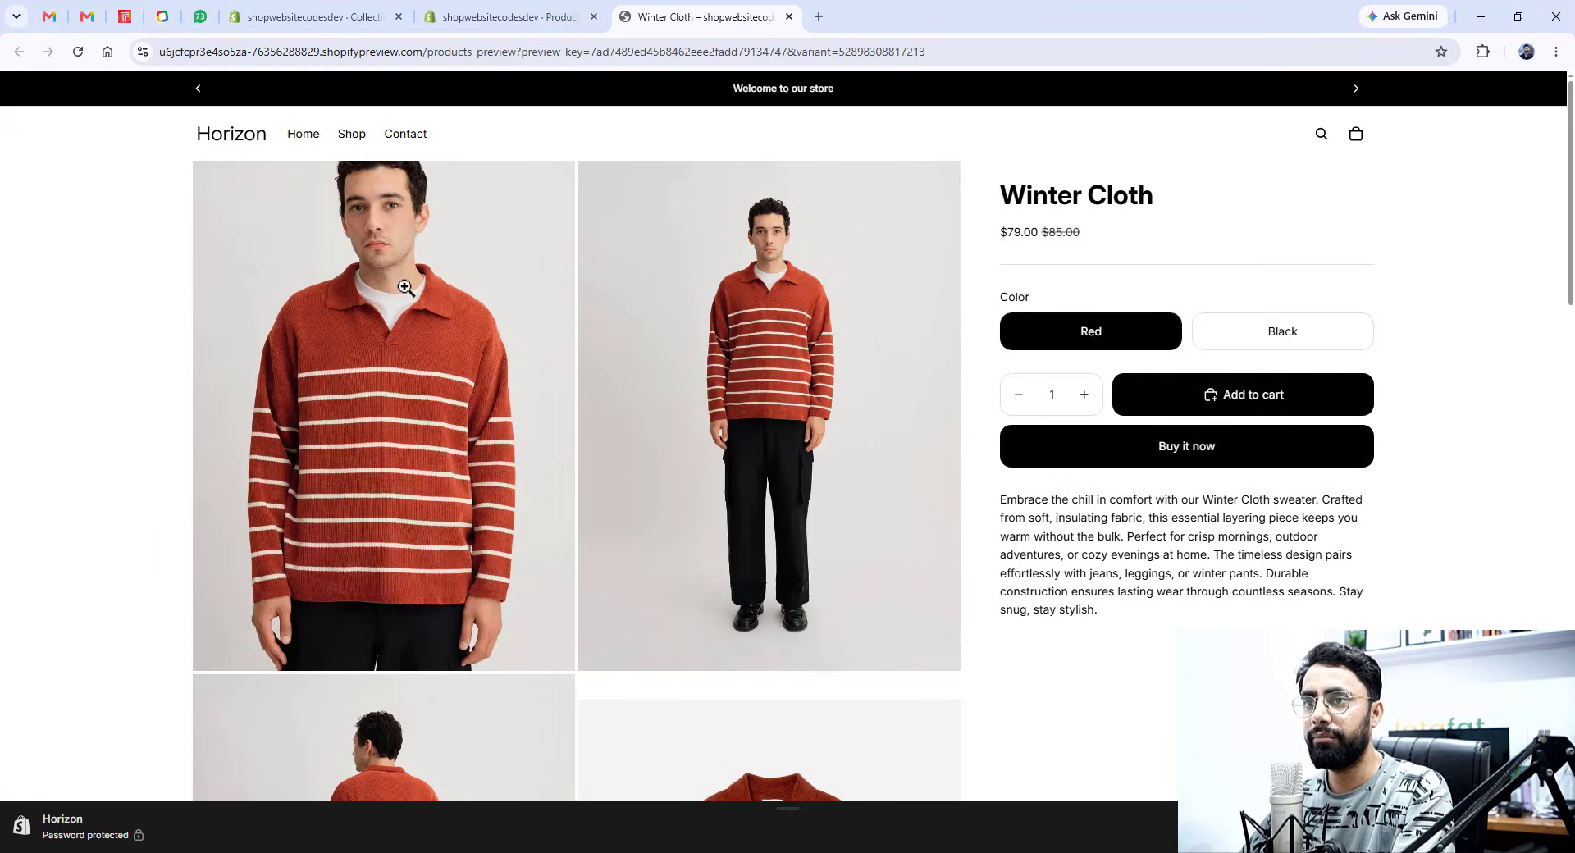
{"action": "scroll", "coordinate": [800, 336], "scroll_direction": "down", "scroll_amount": 5}
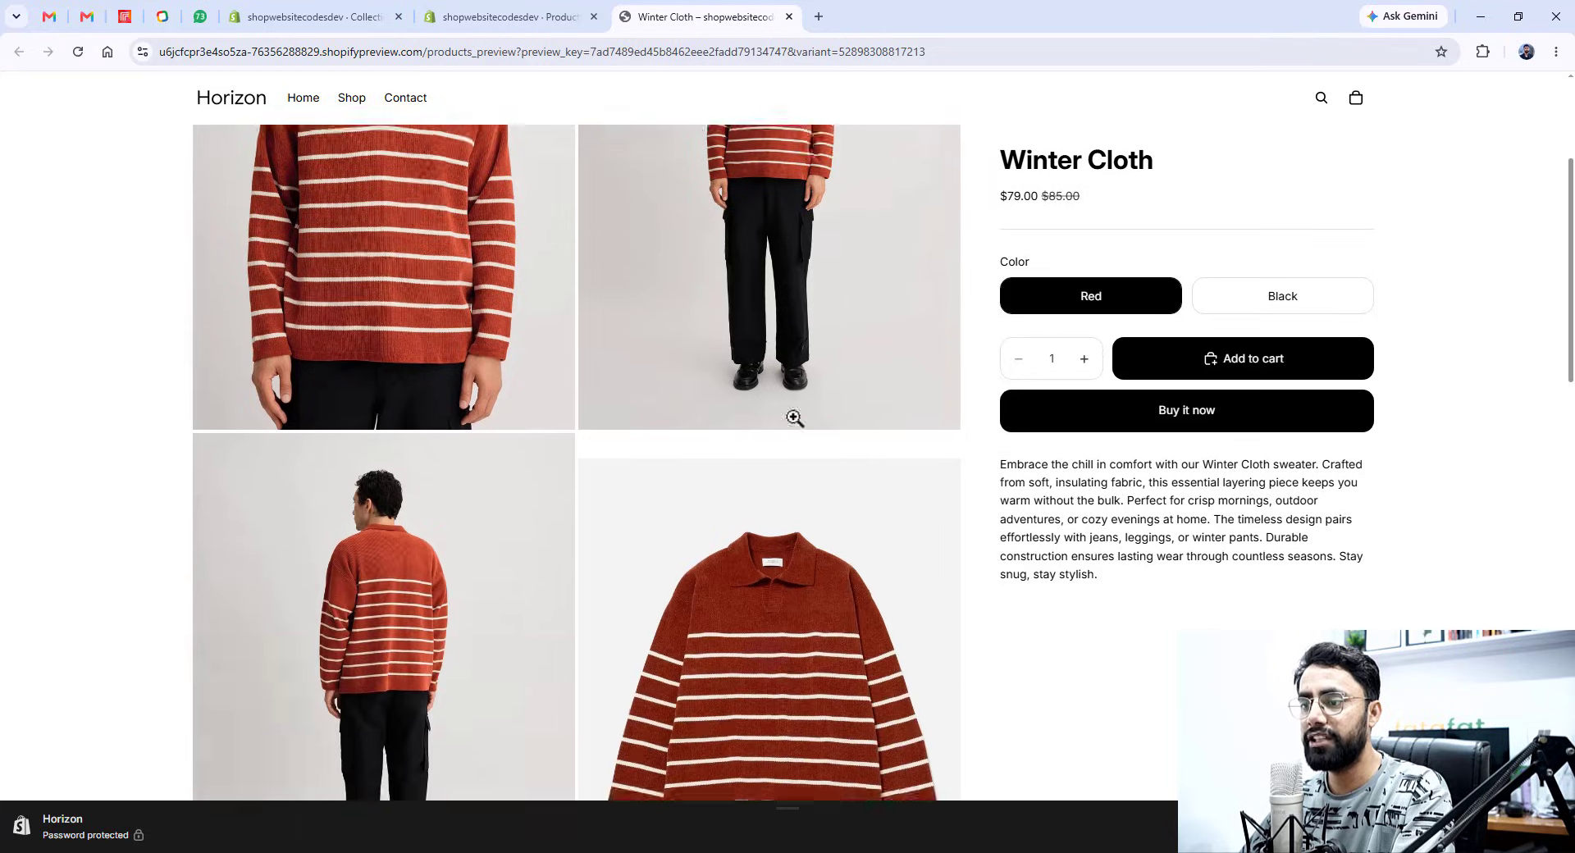
{"action": "scroll", "coordinate": [791, 485], "scroll_direction": "up", "scroll_amount": 5}
- Back in the product admin, move the flat red striped sweater image to second place in the media and save
{"action": "left_click", "coordinate": [505, 17]}
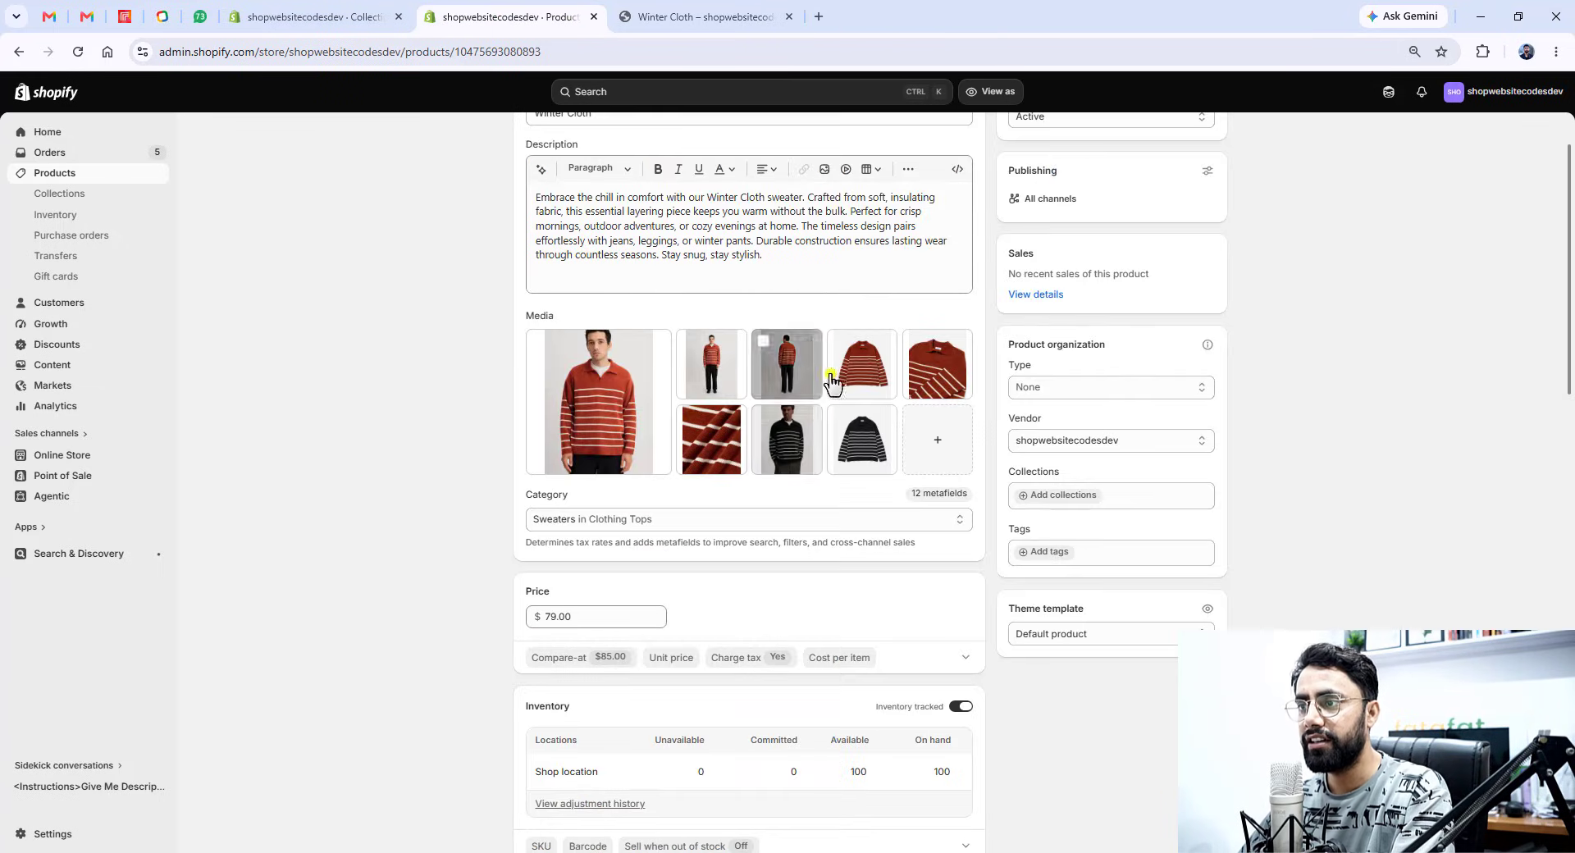
{"action": "left_click_drag", "start_coordinate": [860, 370], "coordinate": [713, 364]}
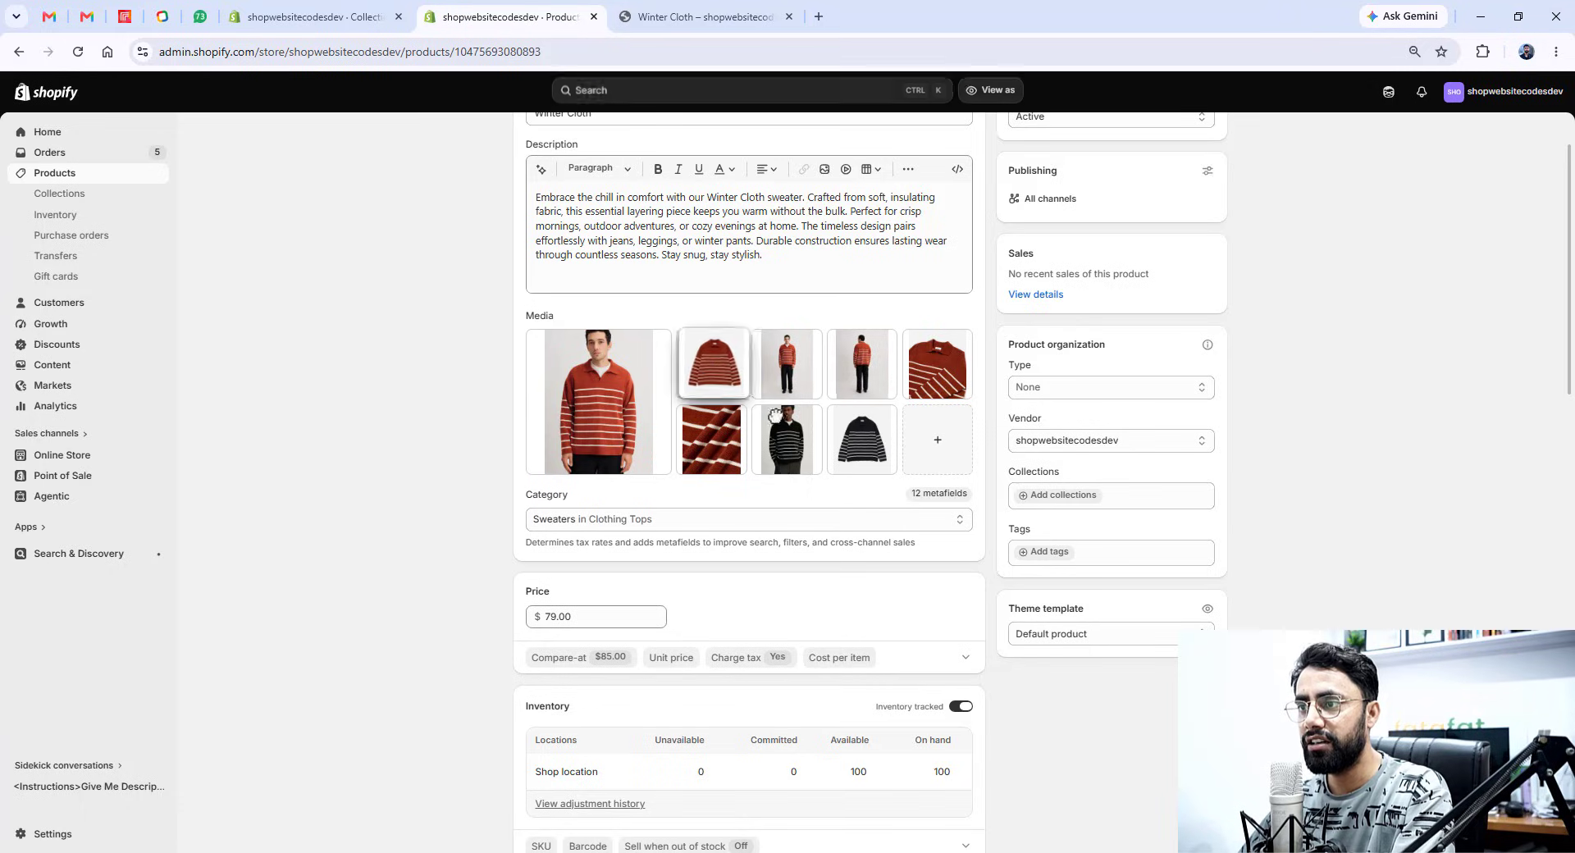
{"action": "left_click", "coordinate": [1004, 94]}
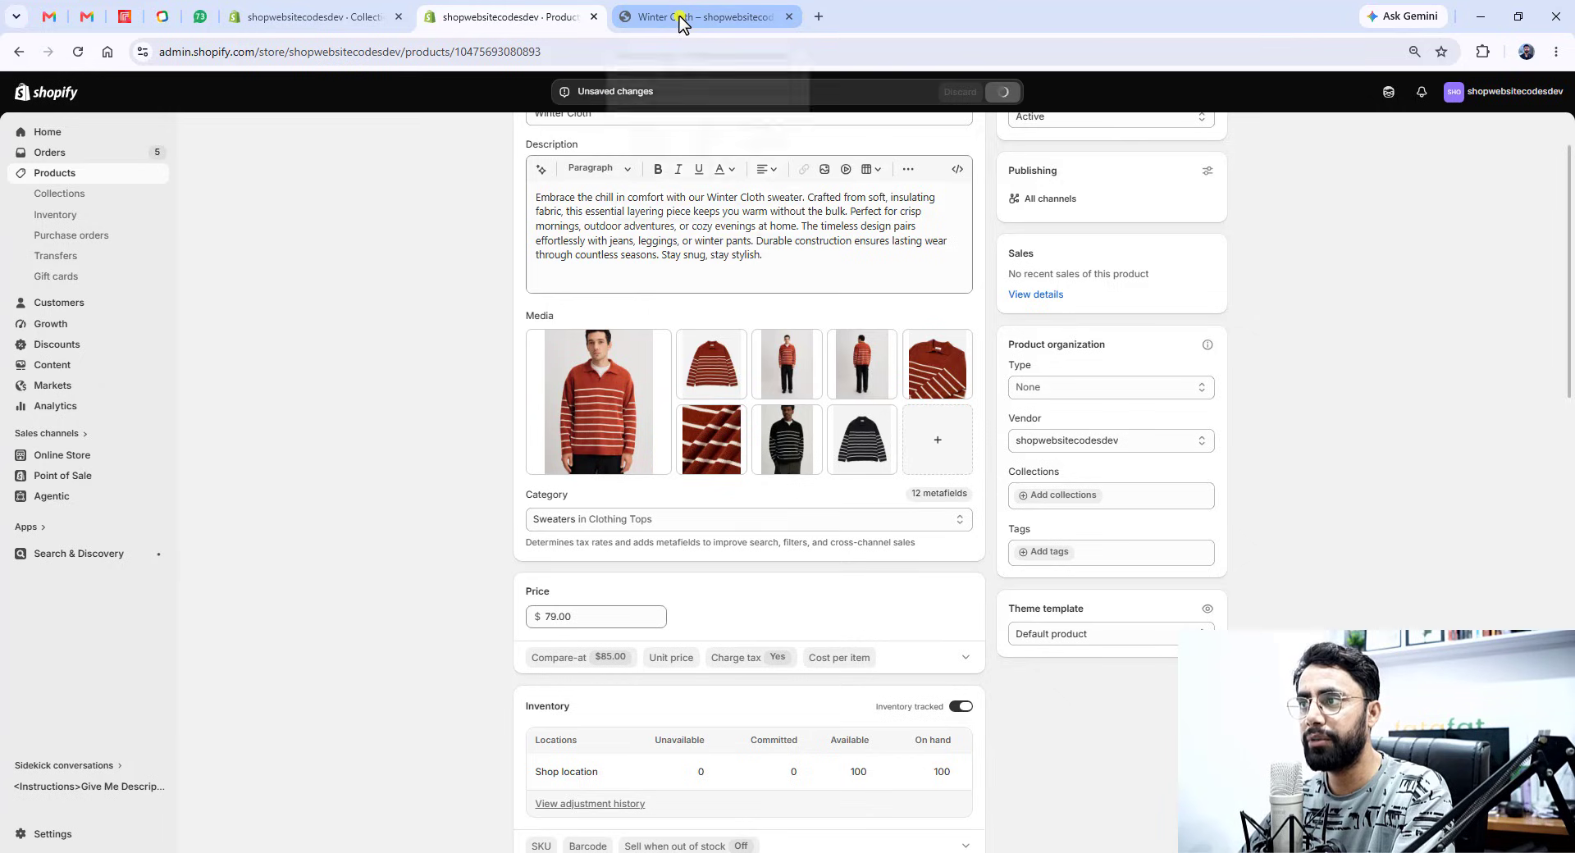
- Reload the Winter Cloth storefront preview to check the new image order in the gallery
{"action": "mouse_move", "coordinate": [679, 23]}
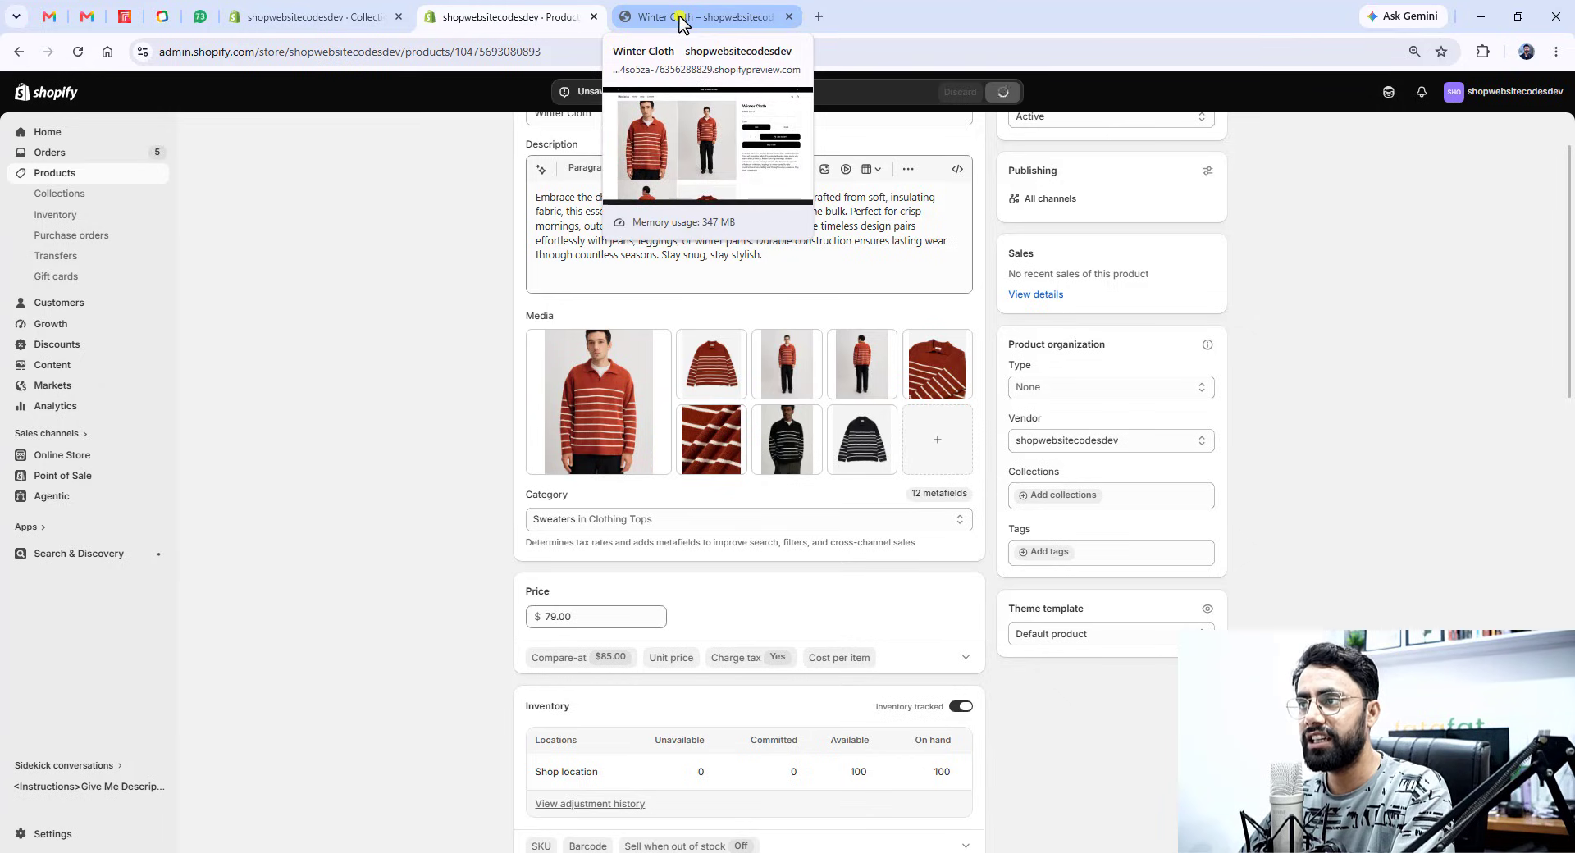
{"action": "left_click", "coordinate": [680, 21]}
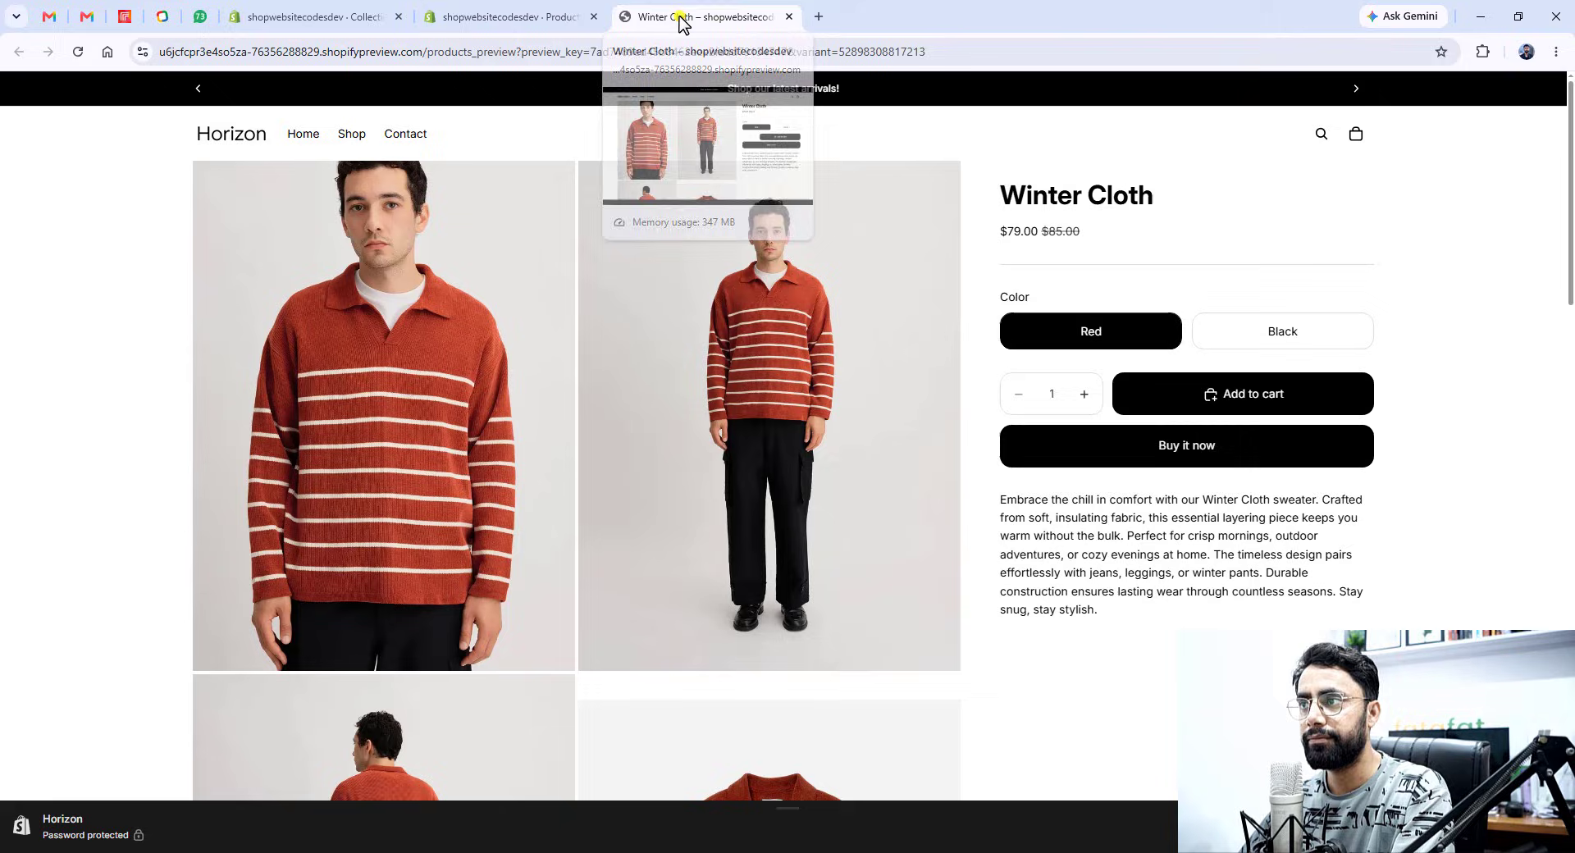
{"action": "left_click", "coordinate": [75, 51]}
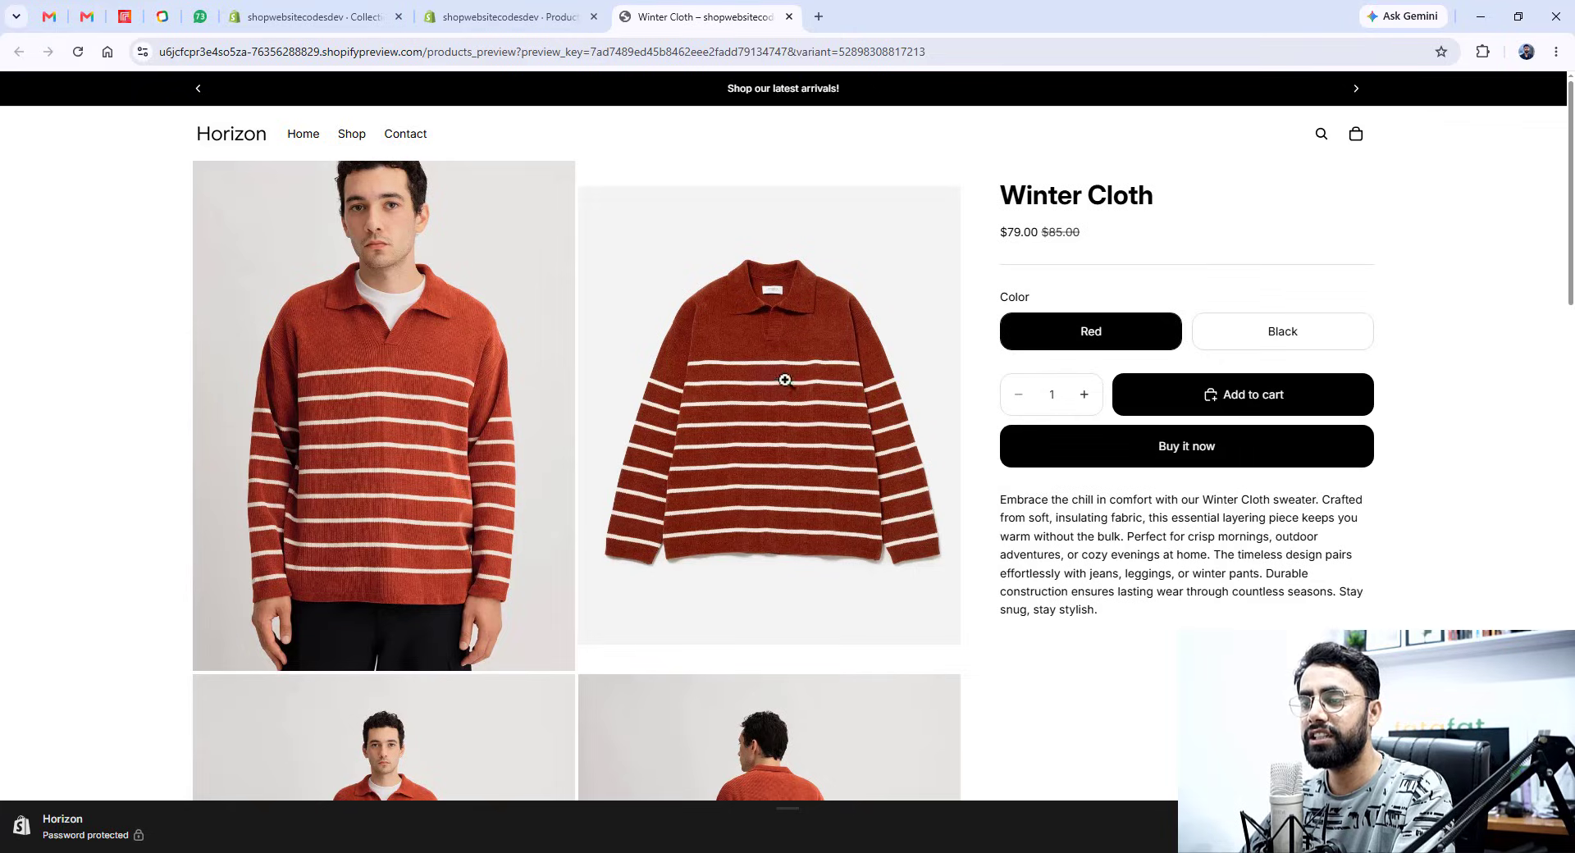
- In the product admin, look through the Winter Cloth sections and the option types offered for another variant option
{"action": "left_click", "coordinate": [491, 20]}
{"action": "scroll", "coordinate": [375, 342], "scroll_direction": "up", "scroll_amount": 1}
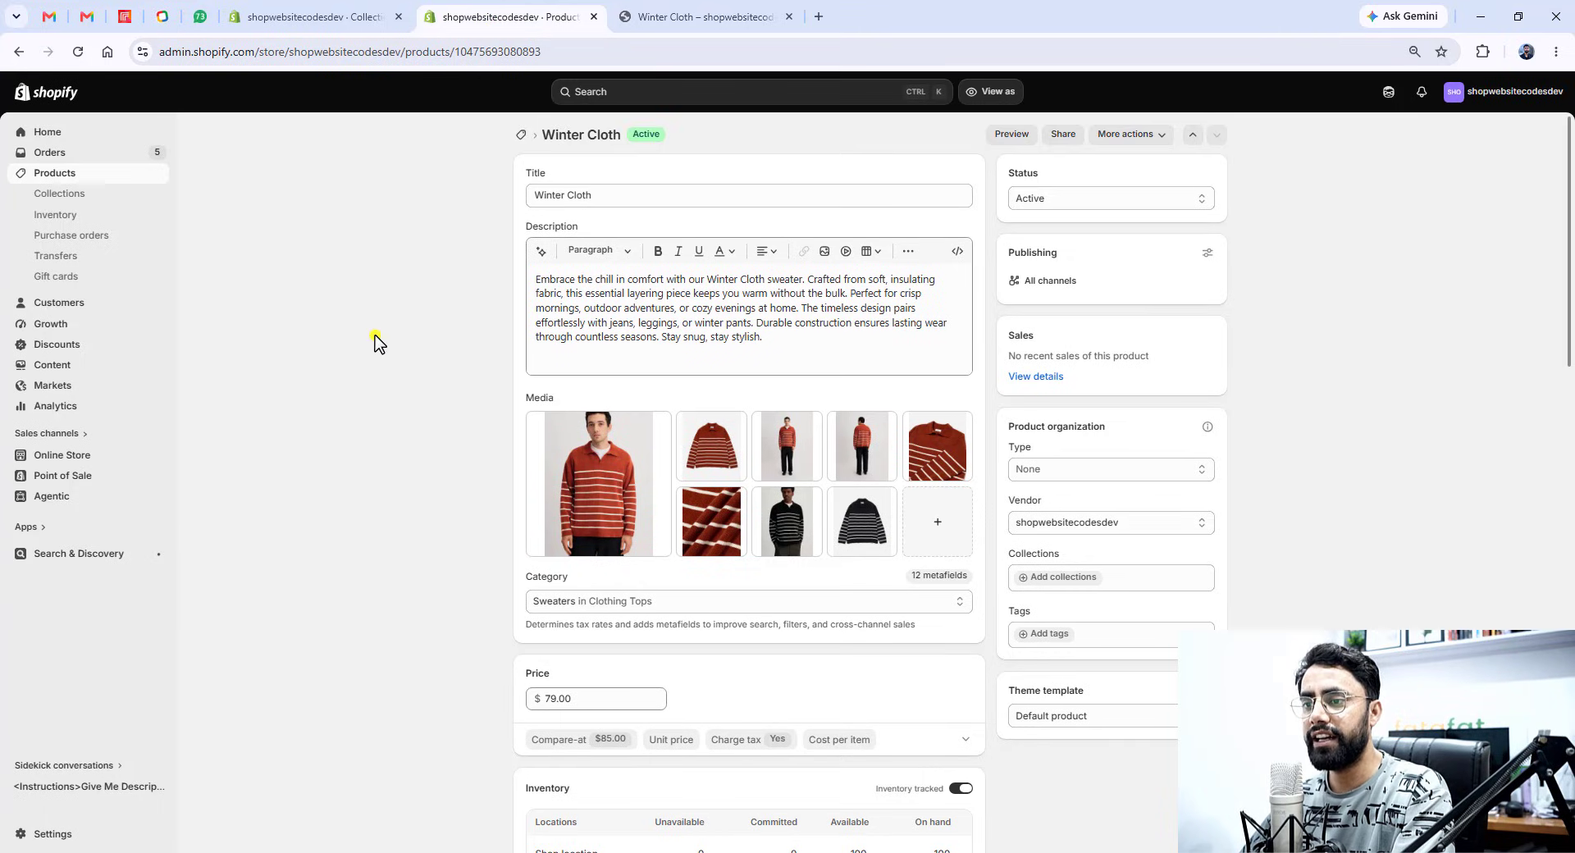
{"action": "scroll", "coordinate": [482, 389], "scroll_direction": "down", "scroll_amount": 18}
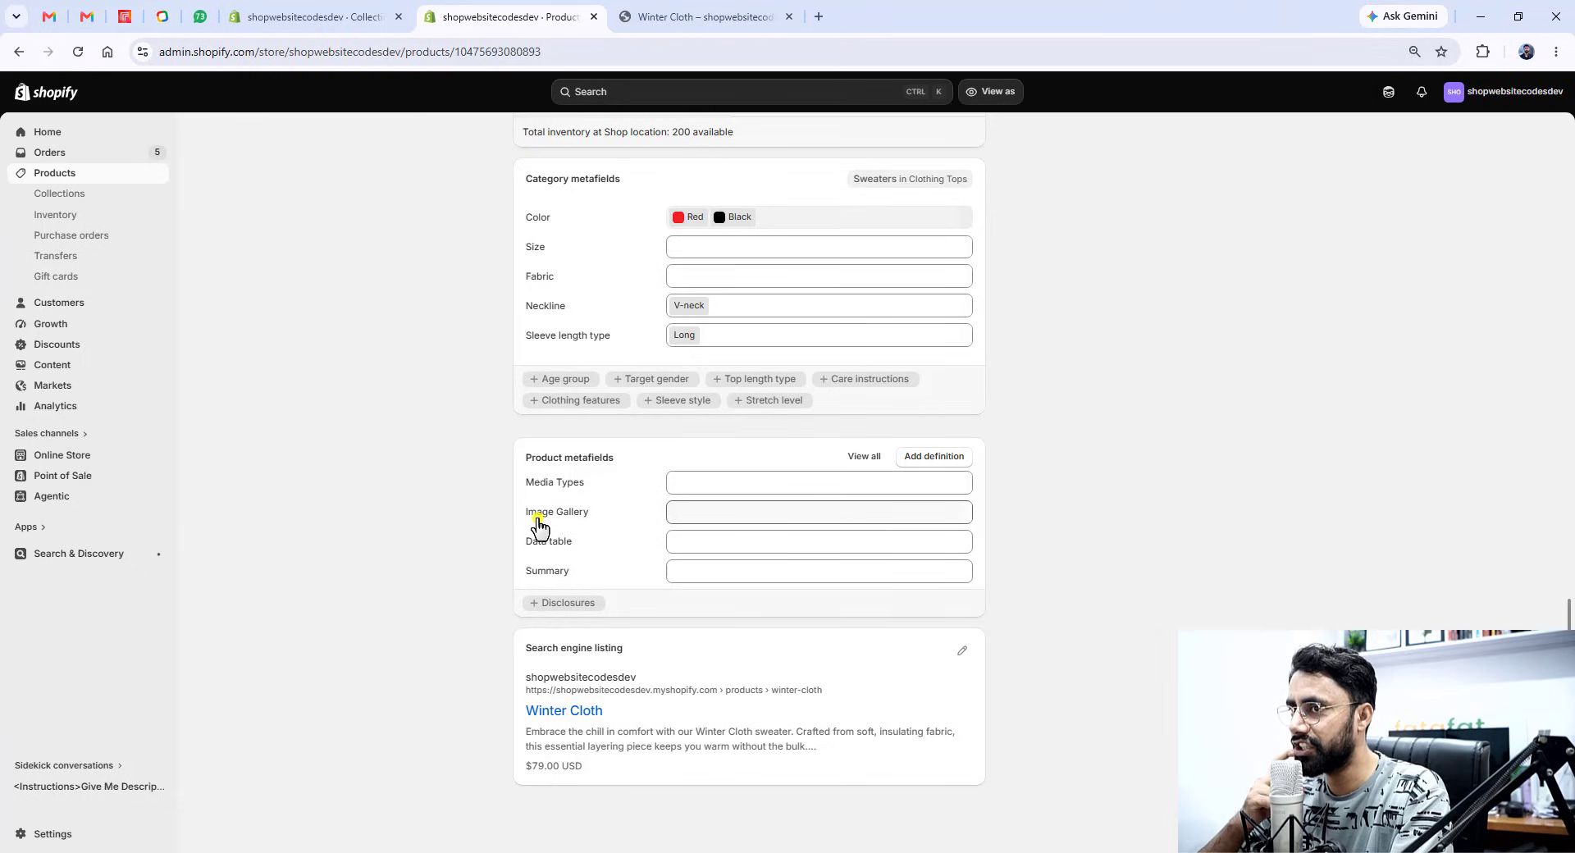
{"action": "scroll", "coordinate": [525, 527], "scroll_direction": "up", "scroll_amount": 3}
{"action": "scroll", "coordinate": [519, 528], "scroll_direction": "up", "scroll_amount": 4}
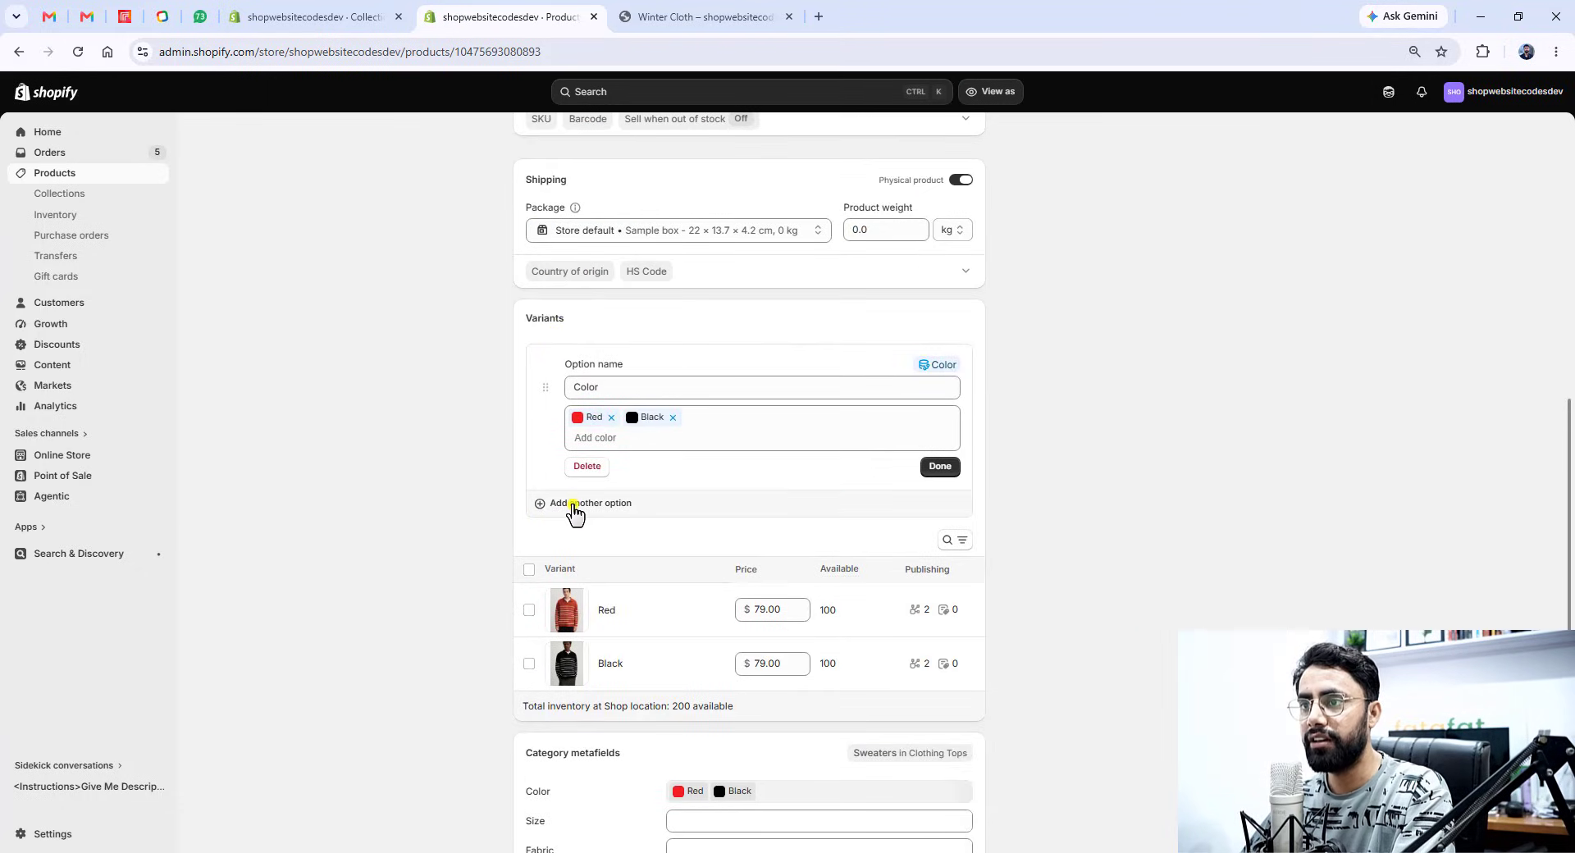
{"action": "left_click", "coordinate": [573, 504]}
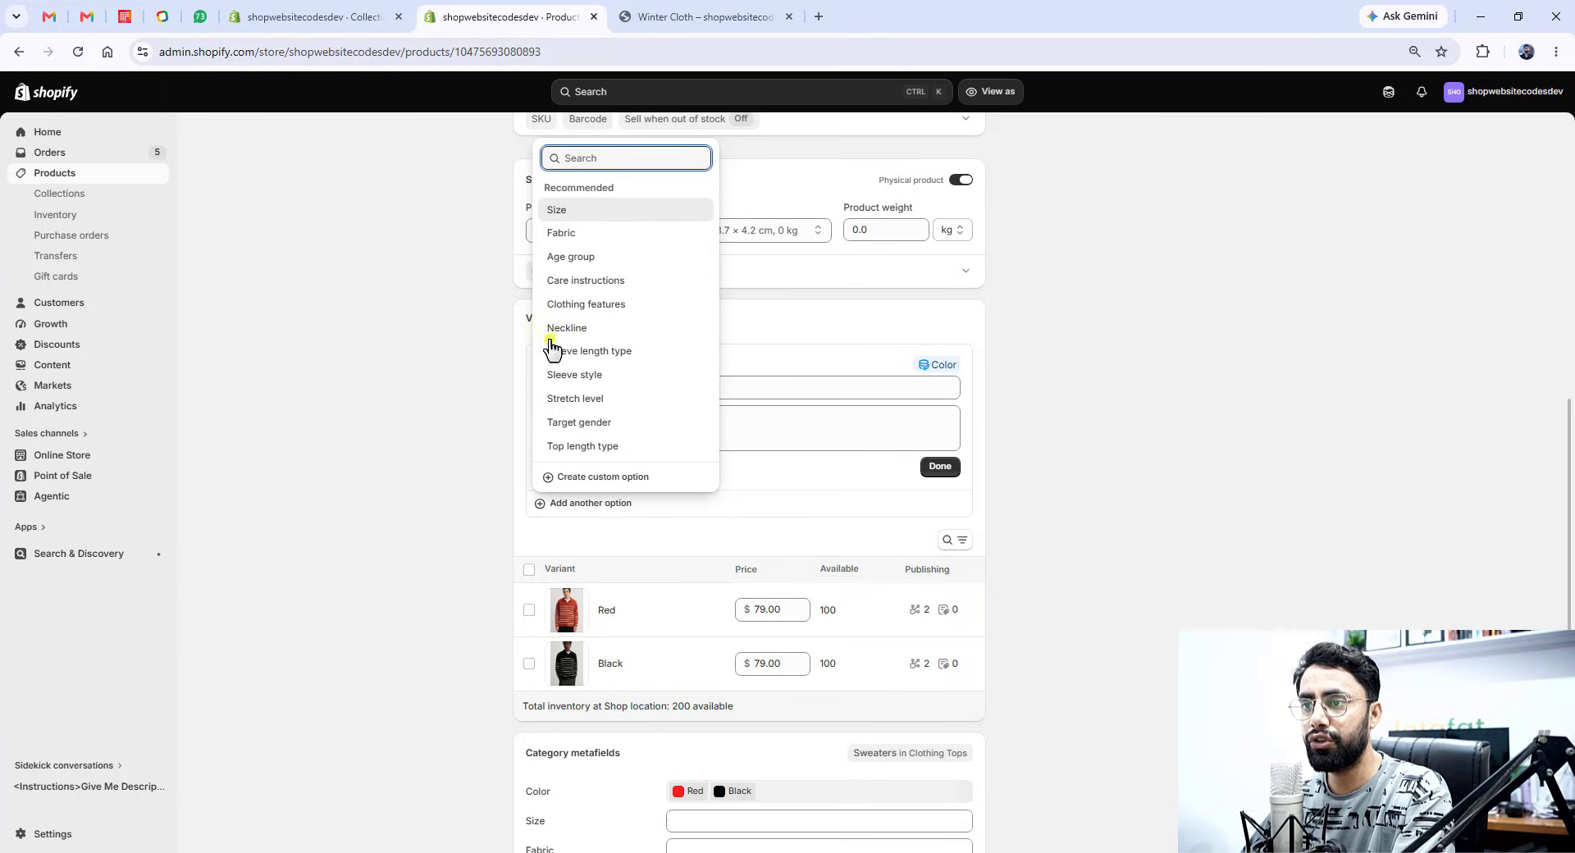
{"action": "left_click", "coordinate": [421, 451]}
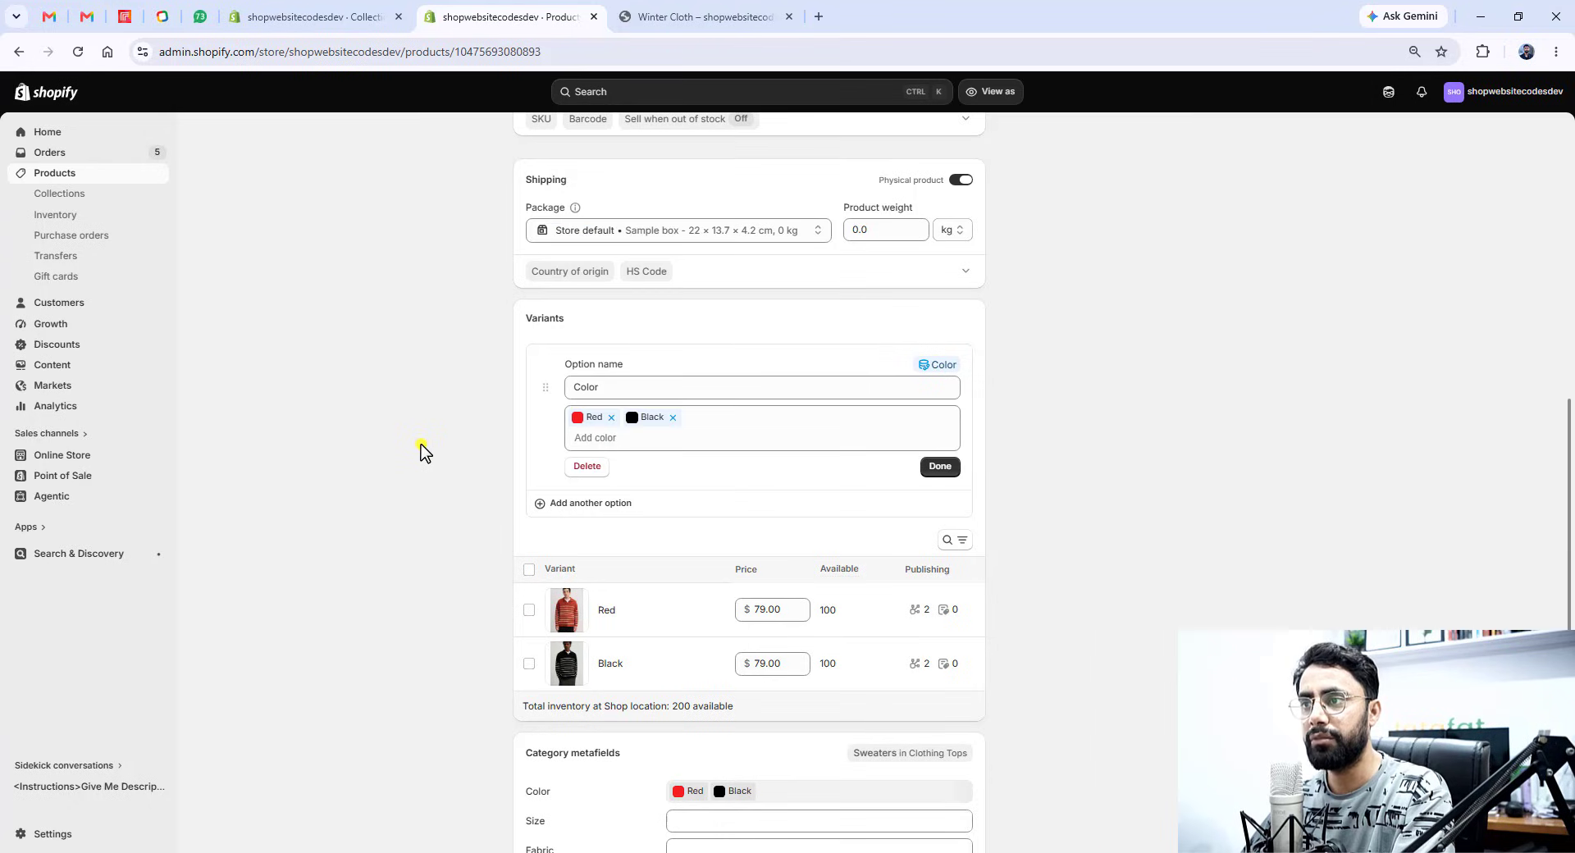
- Examine the product's type, vendor, collections and channel publishing settings without changing them
{"action": "scroll", "coordinate": [421, 451], "scroll_direction": "up", "scroll_amount": 3}
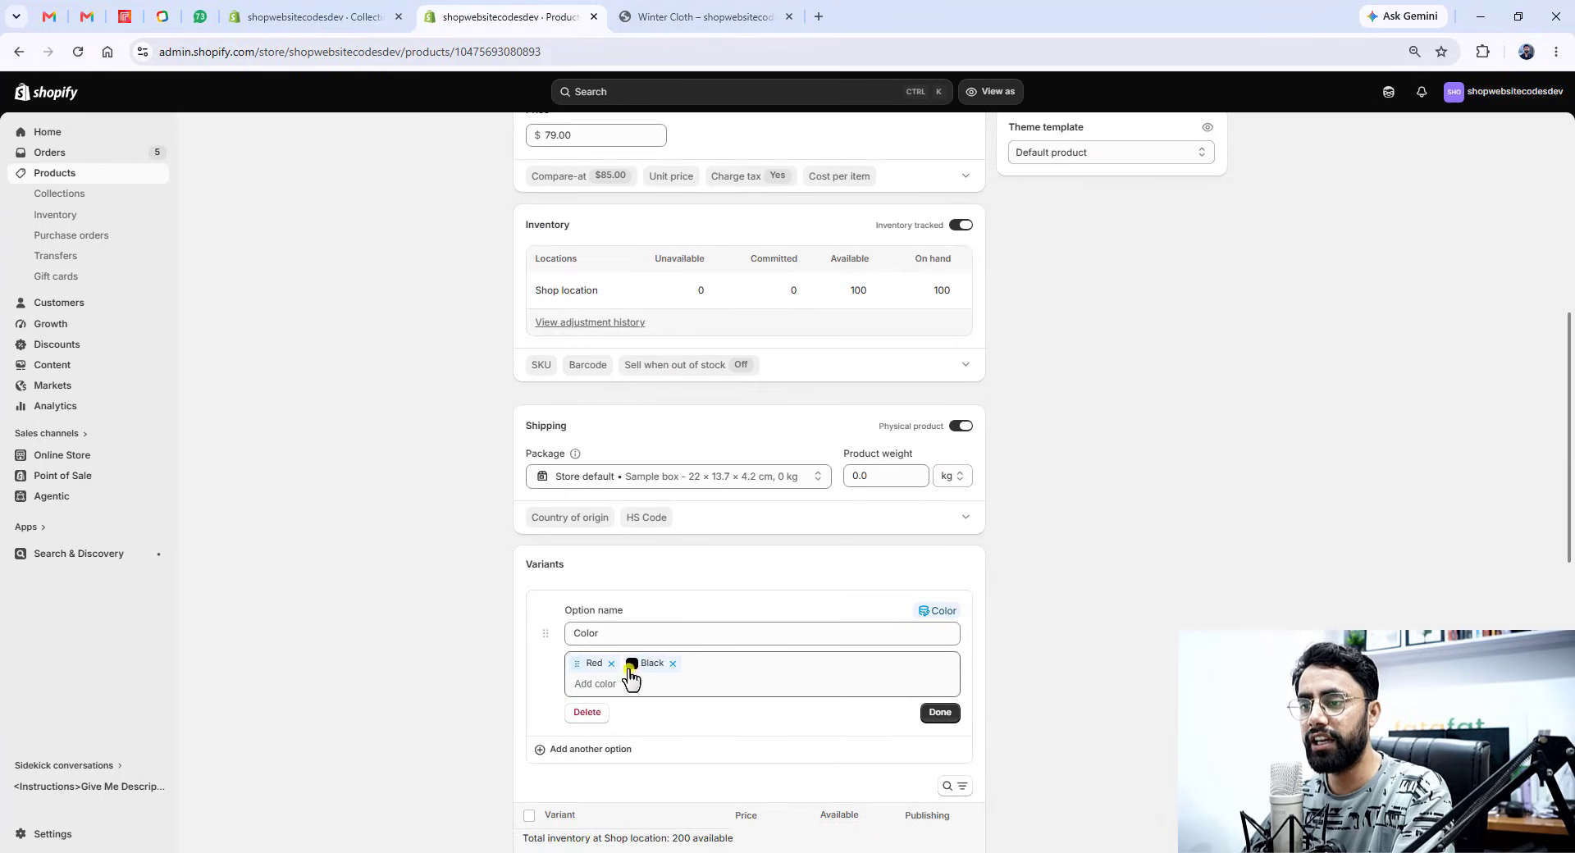
{"action": "scroll", "coordinate": [388, 551], "scroll_direction": "up", "scroll_amount": 5}
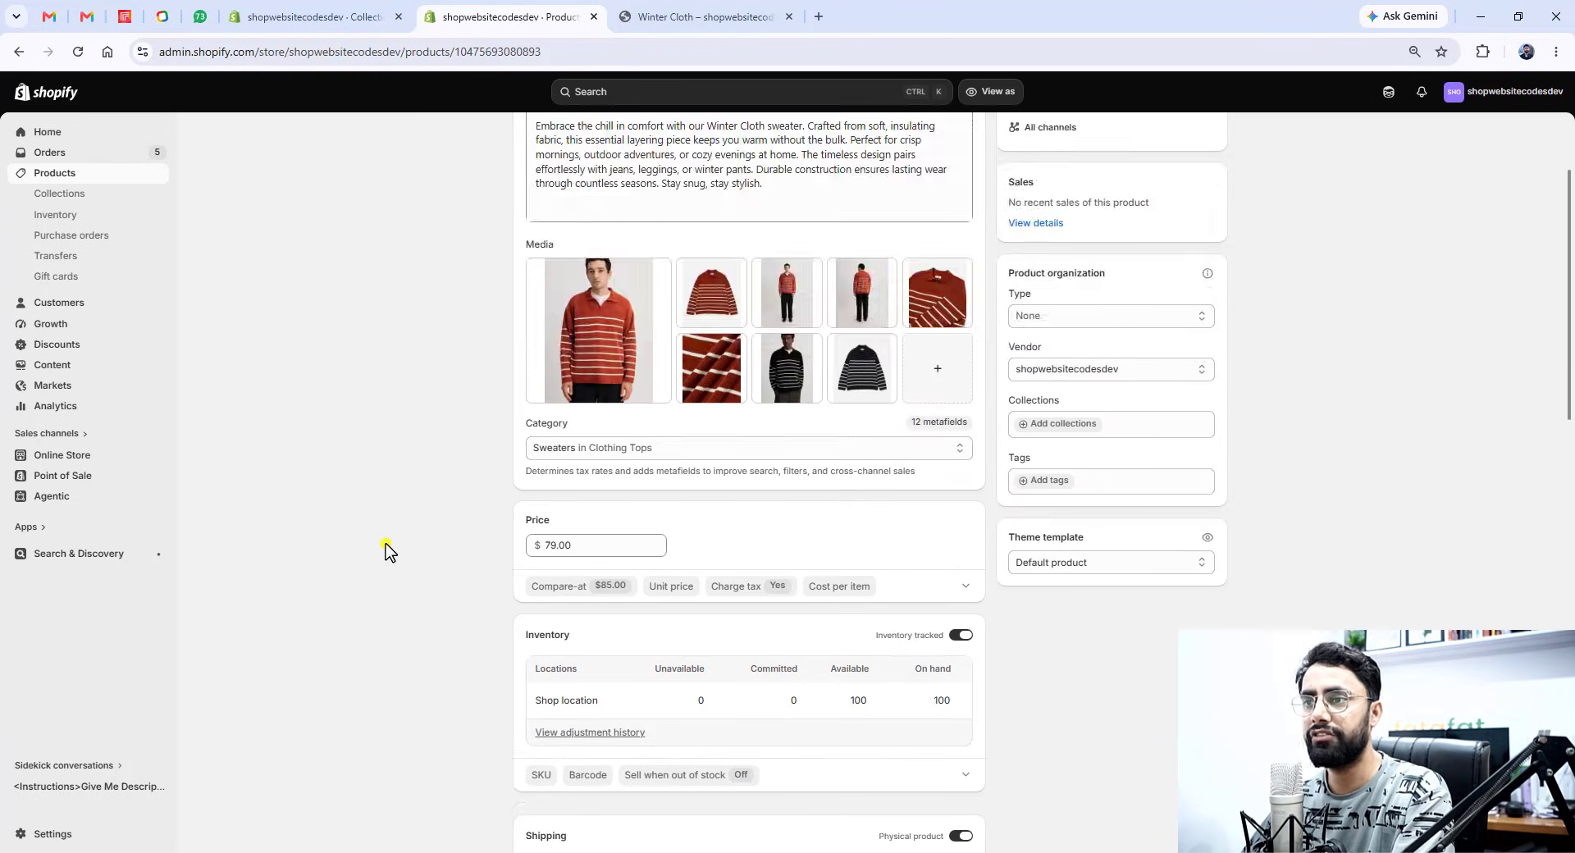
{"action": "scroll", "coordinate": [387, 551], "scroll_direction": "up", "scroll_amount": 2}
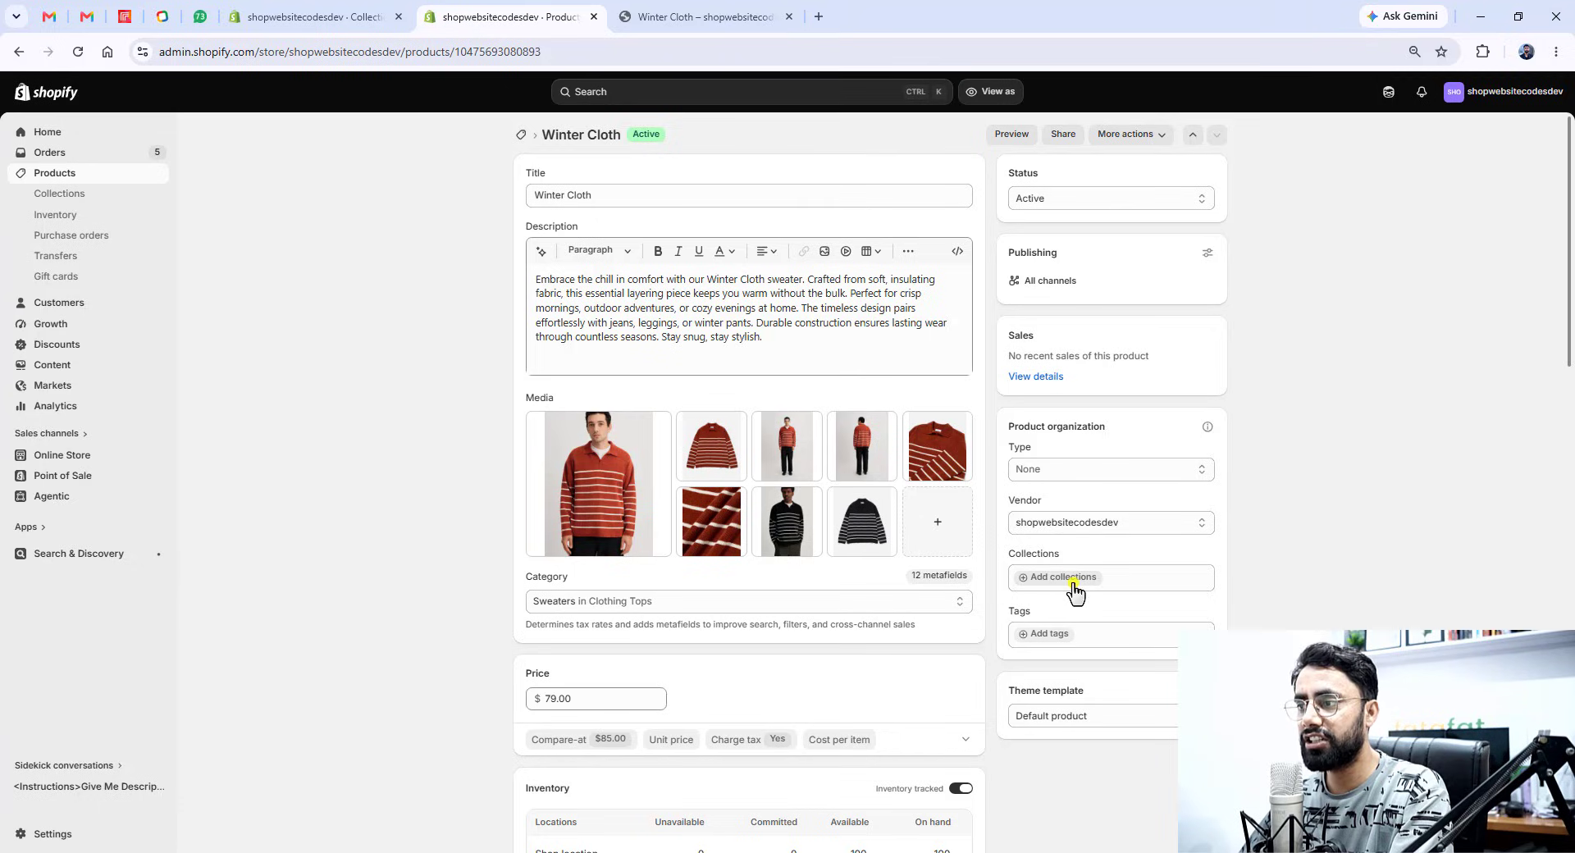
{"action": "left_click", "coordinate": [1063, 479]}
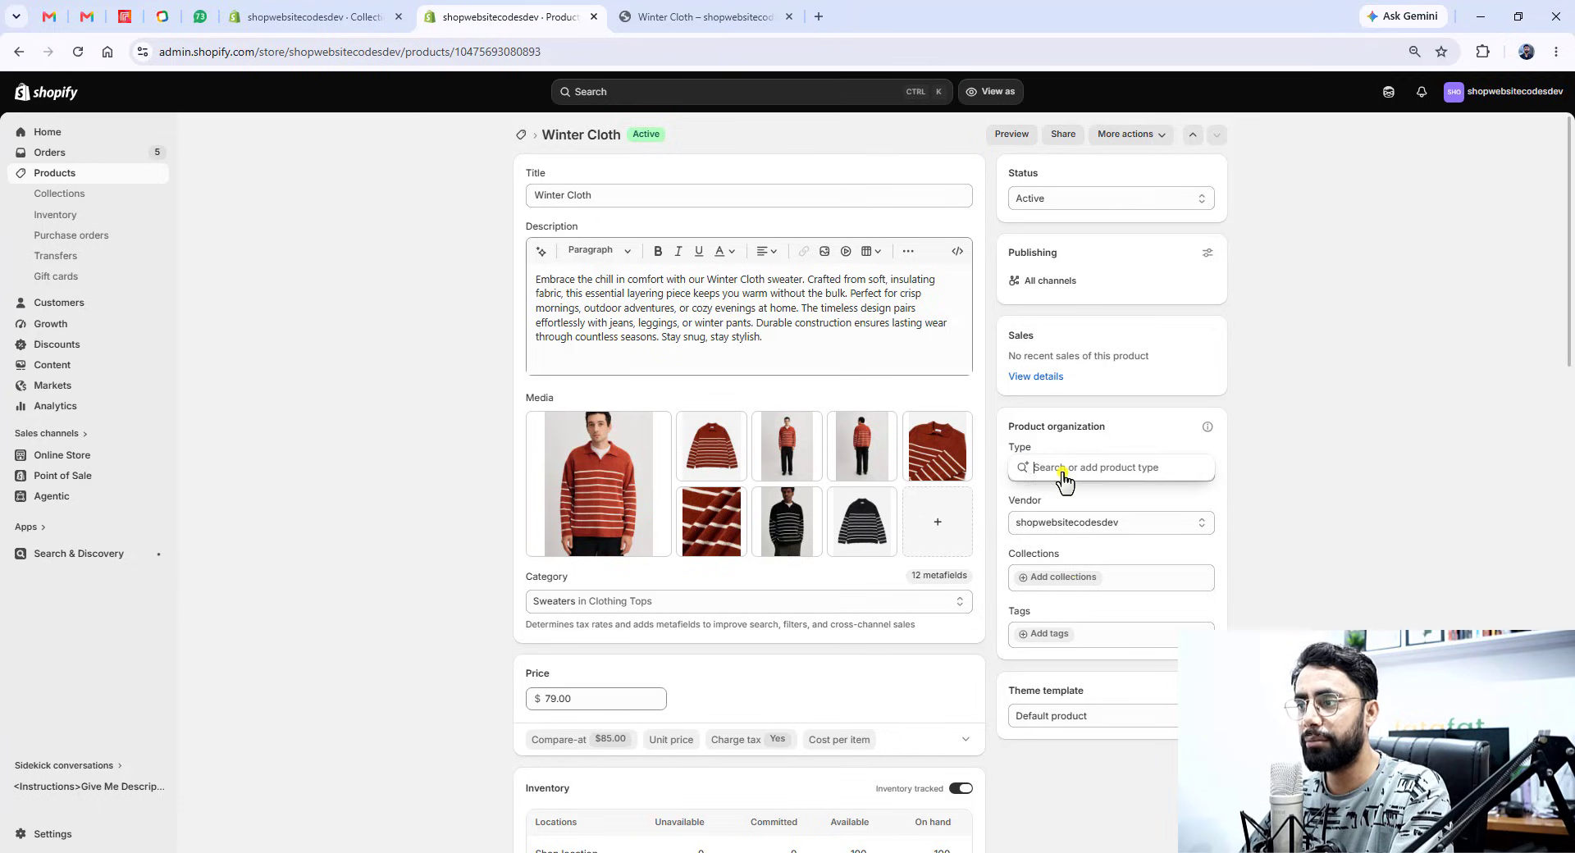
{"action": "left_click", "coordinate": [1322, 474]}
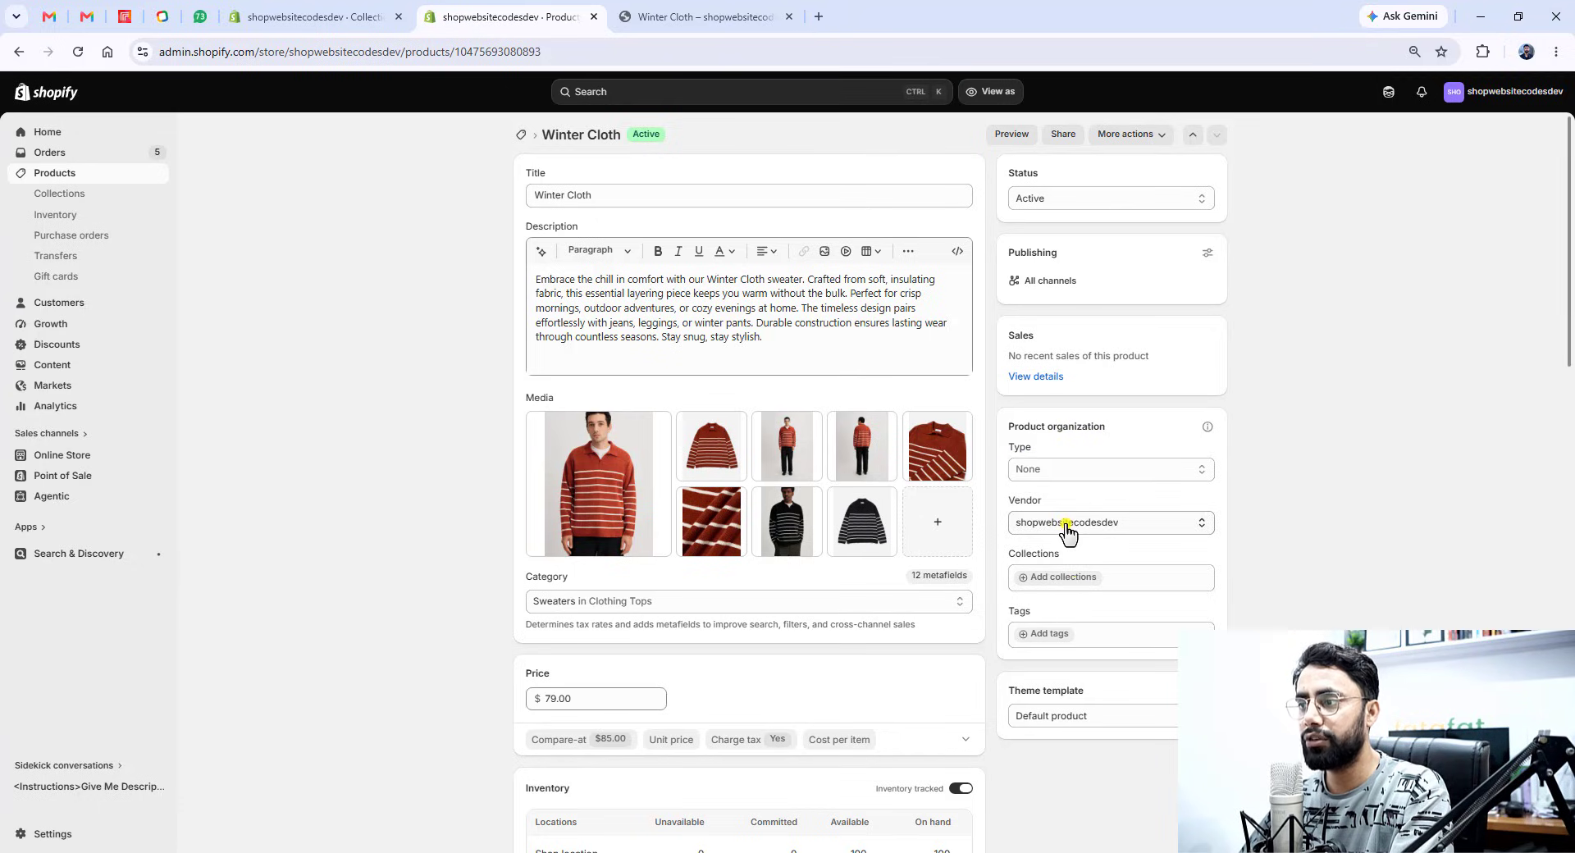
{"action": "left_click", "coordinate": [1068, 529]}
{"action": "left_click", "coordinate": [1344, 485]}
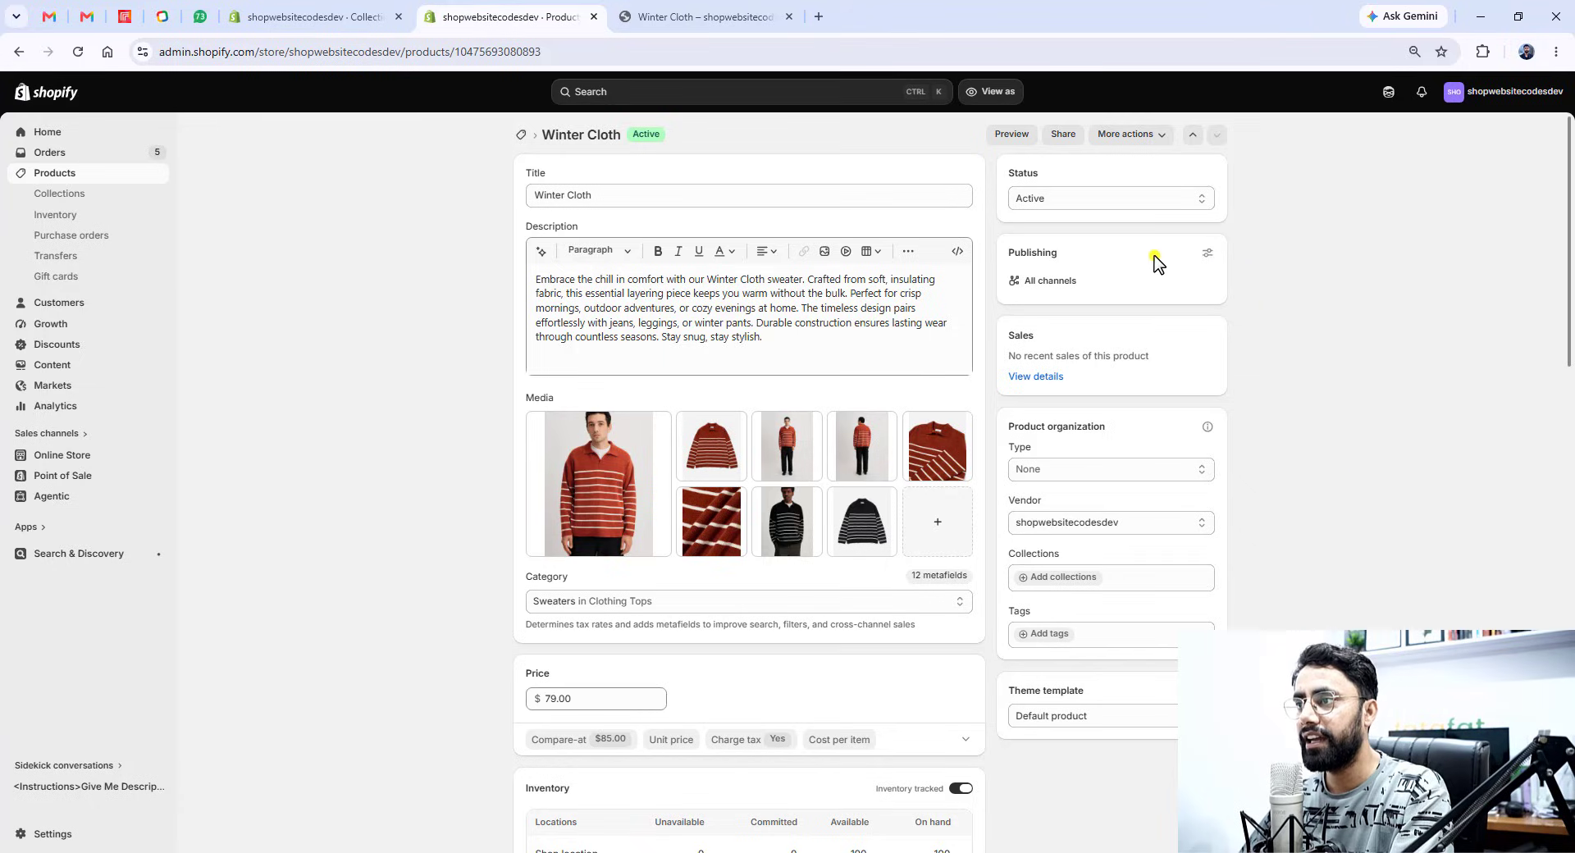
{"action": "left_click", "coordinate": [1053, 283]}
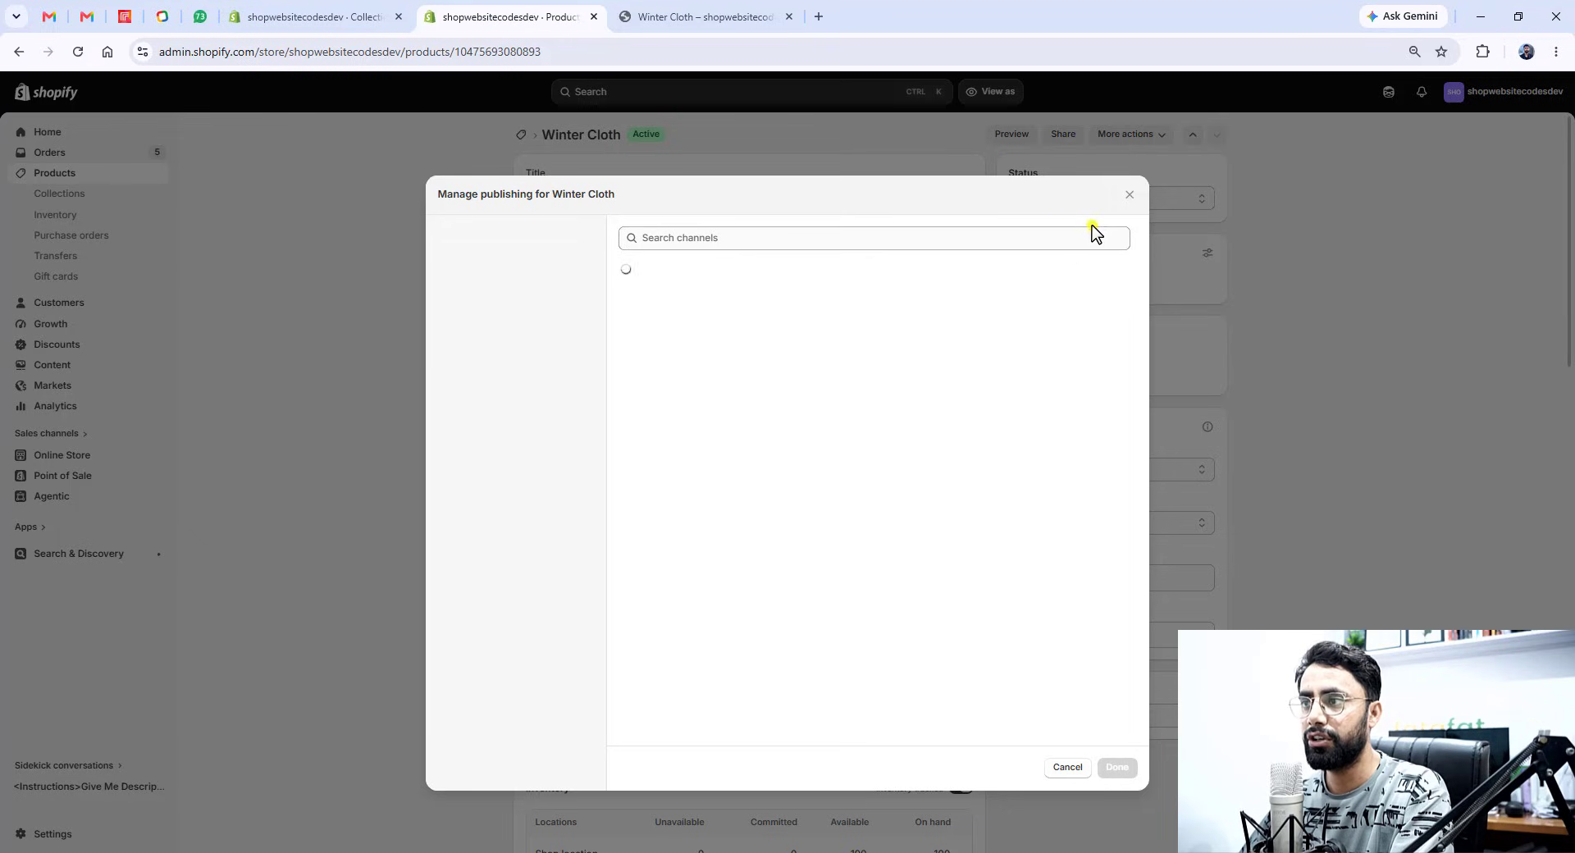
{"action": "left_click", "coordinate": [1131, 194]}
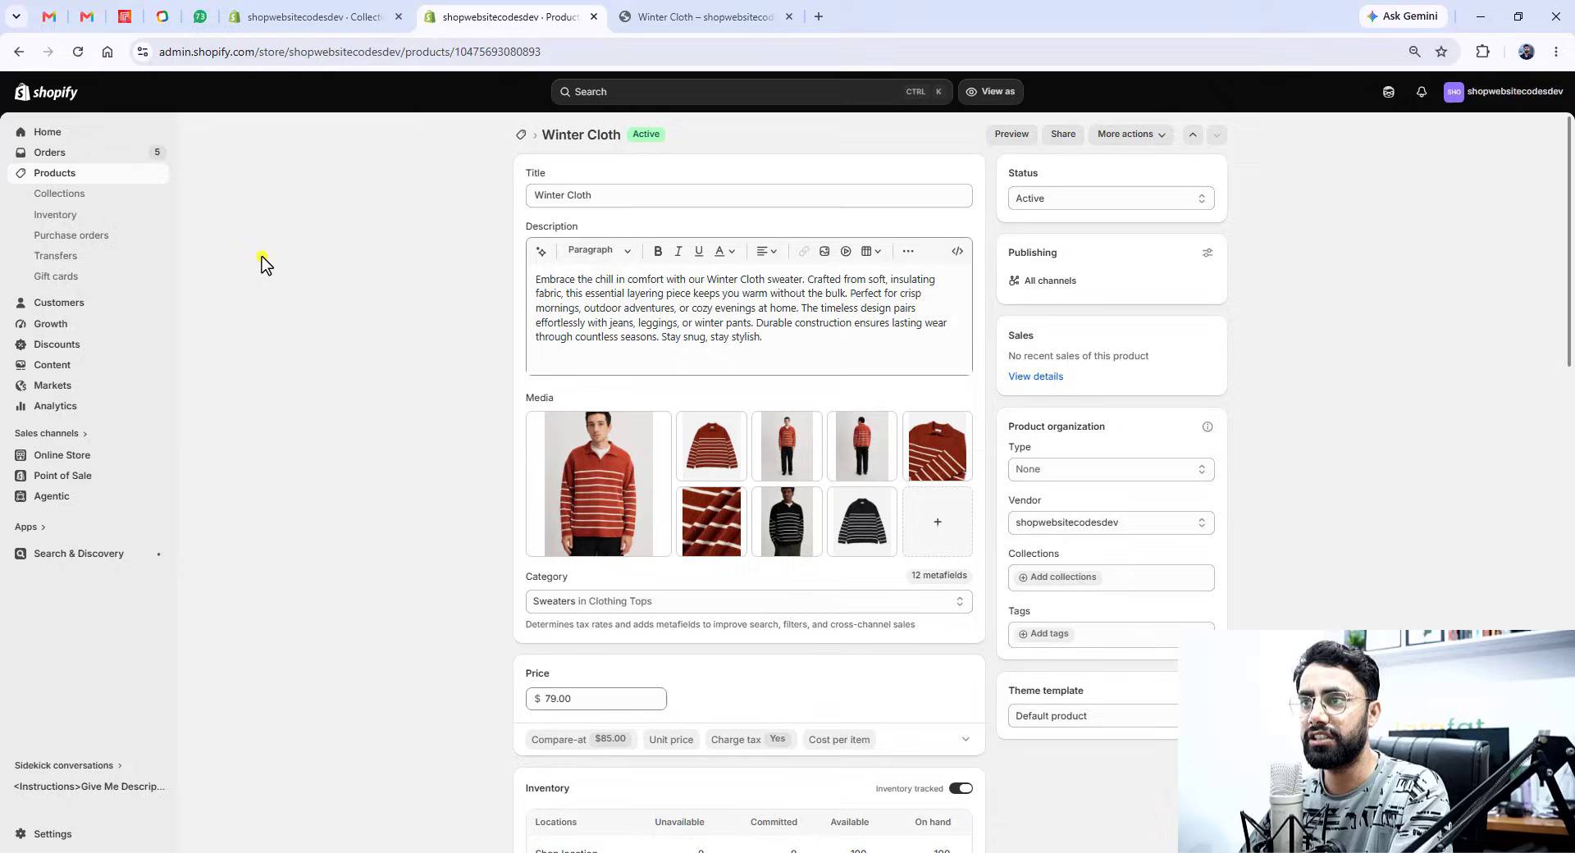
- Start a new collection and select Alex Merino Wool Open Placket Polo, Canty Dossy Short Sleeve Shirt, Chambray Work Shirt, Denim Jacket and Eldridge Fundamental Cropped Quarter Zip
{"action": "left_click", "coordinate": [64, 195]}
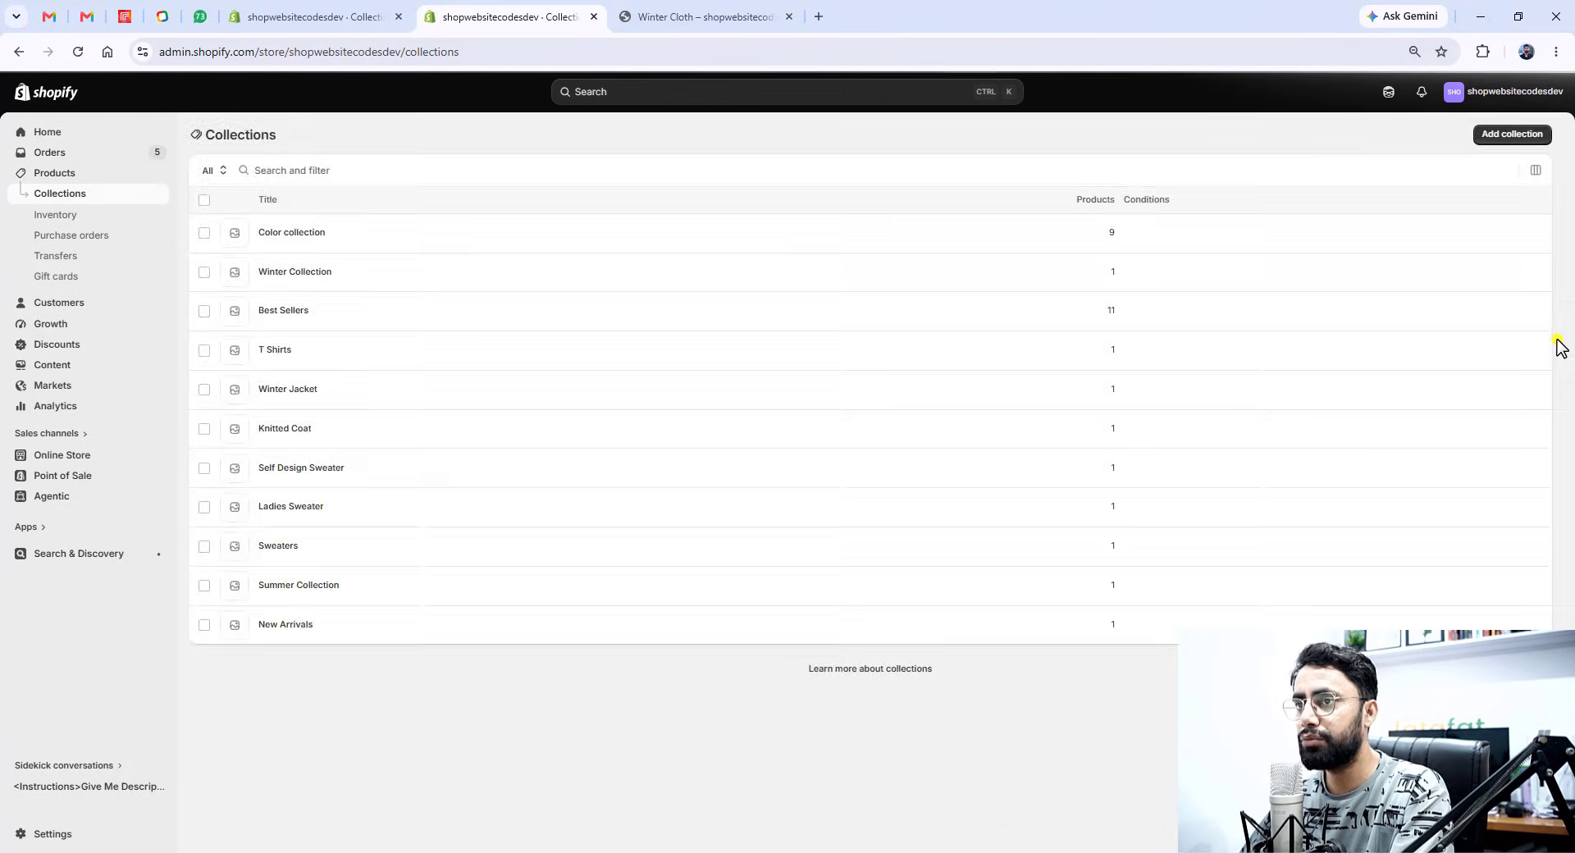
{"action": "left_click", "coordinate": [1509, 136]}
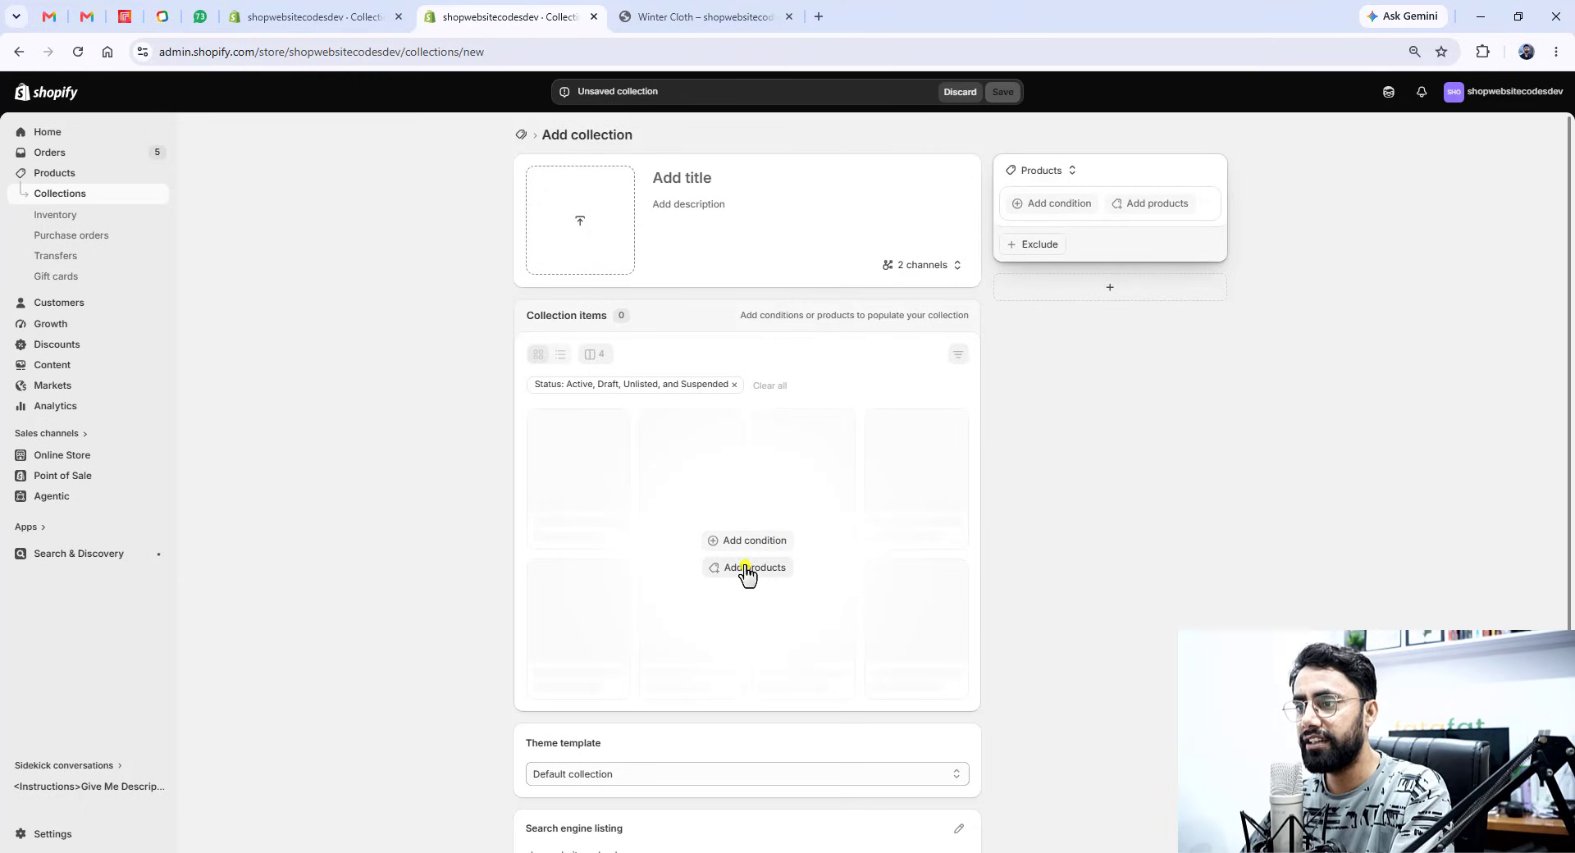
{"action": "left_click", "coordinate": [747, 567]}
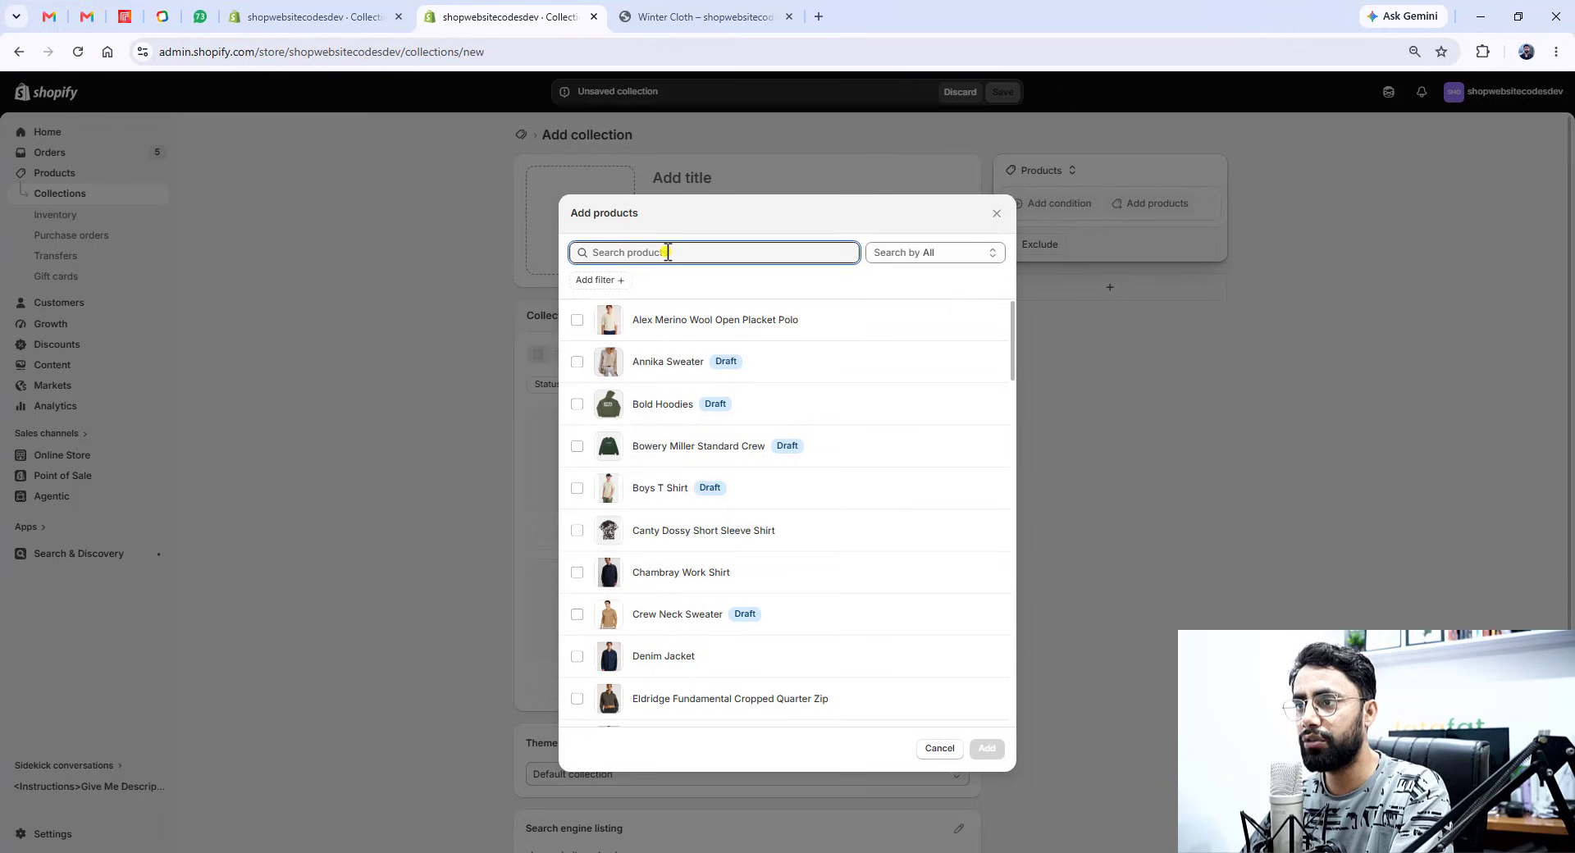
{"action": "left_click", "coordinate": [576, 320]}
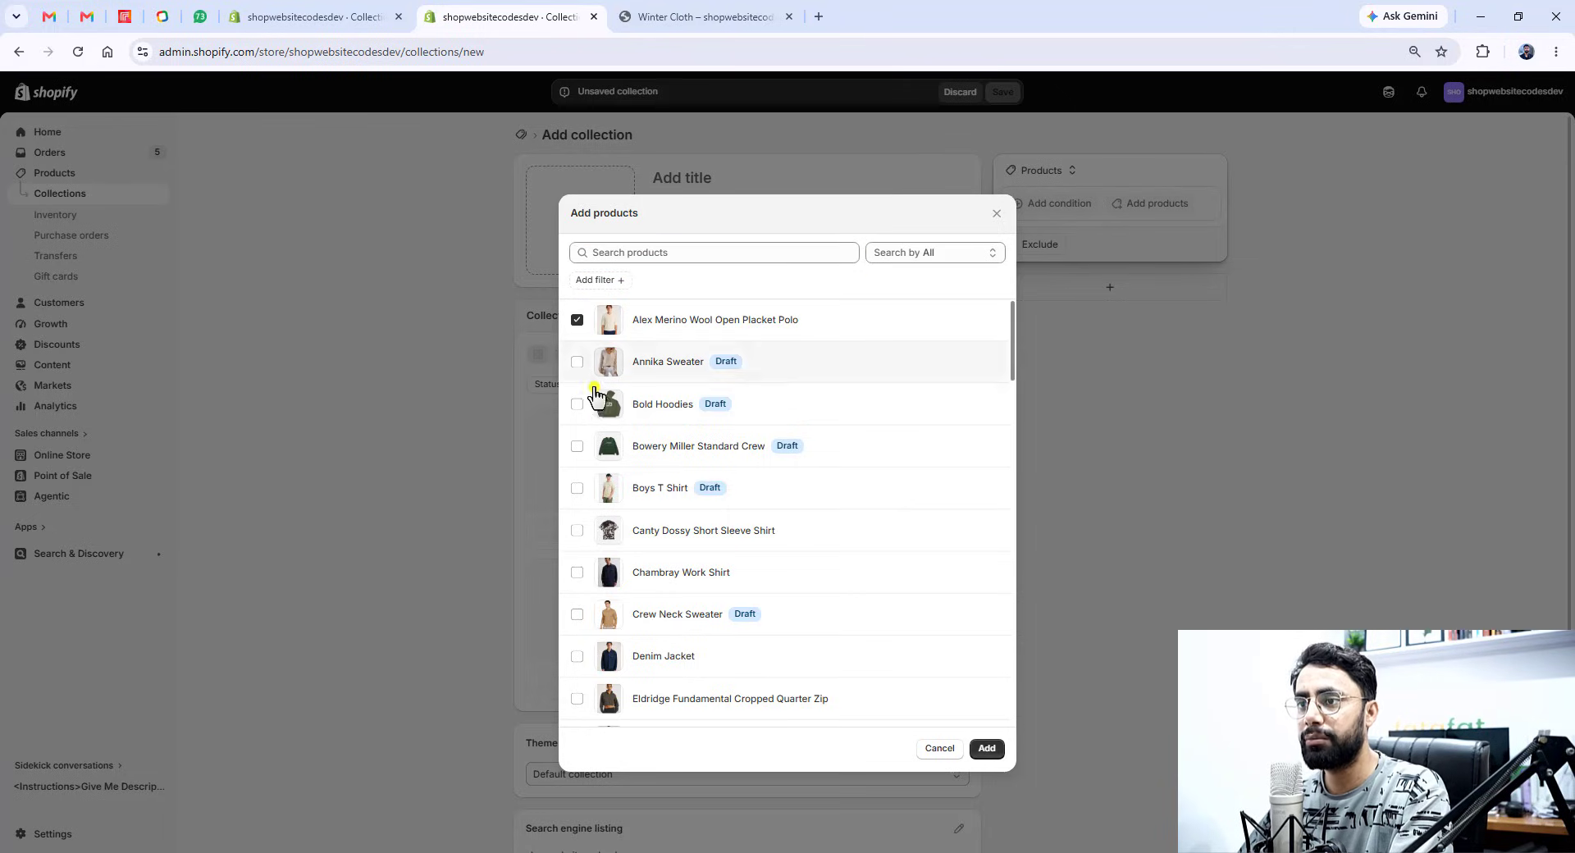
{"action": "scroll", "coordinate": [667, 410], "scroll_direction": "down", "scroll_amount": 3}
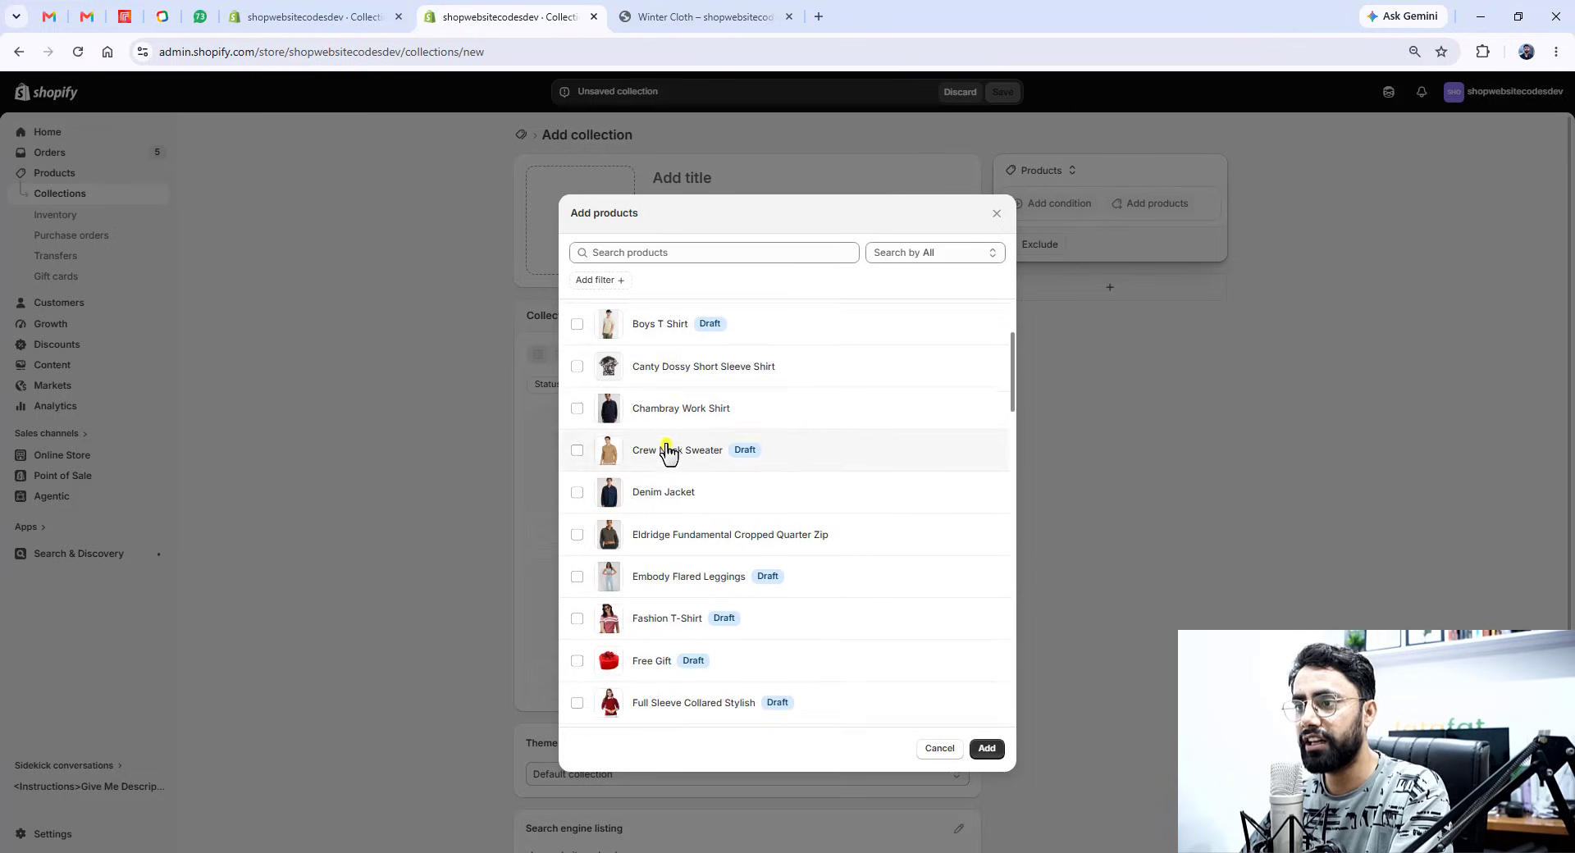
{"action": "left_click", "coordinate": [578, 369]}
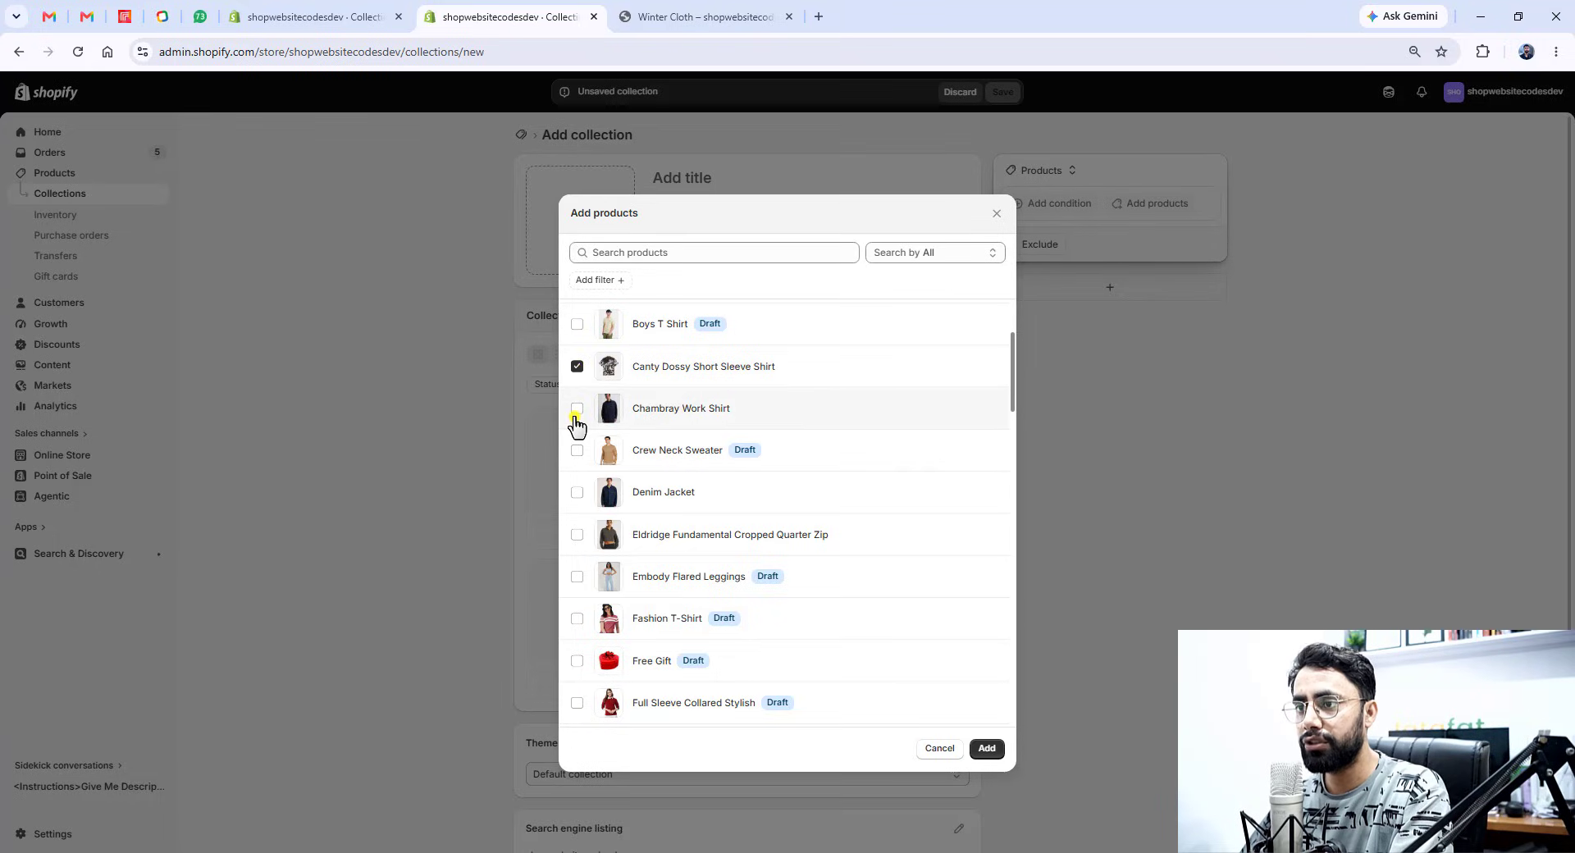
{"action": "left_click", "coordinate": [576, 409]}
{"action": "left_click", "coordinate": [578, 493]}
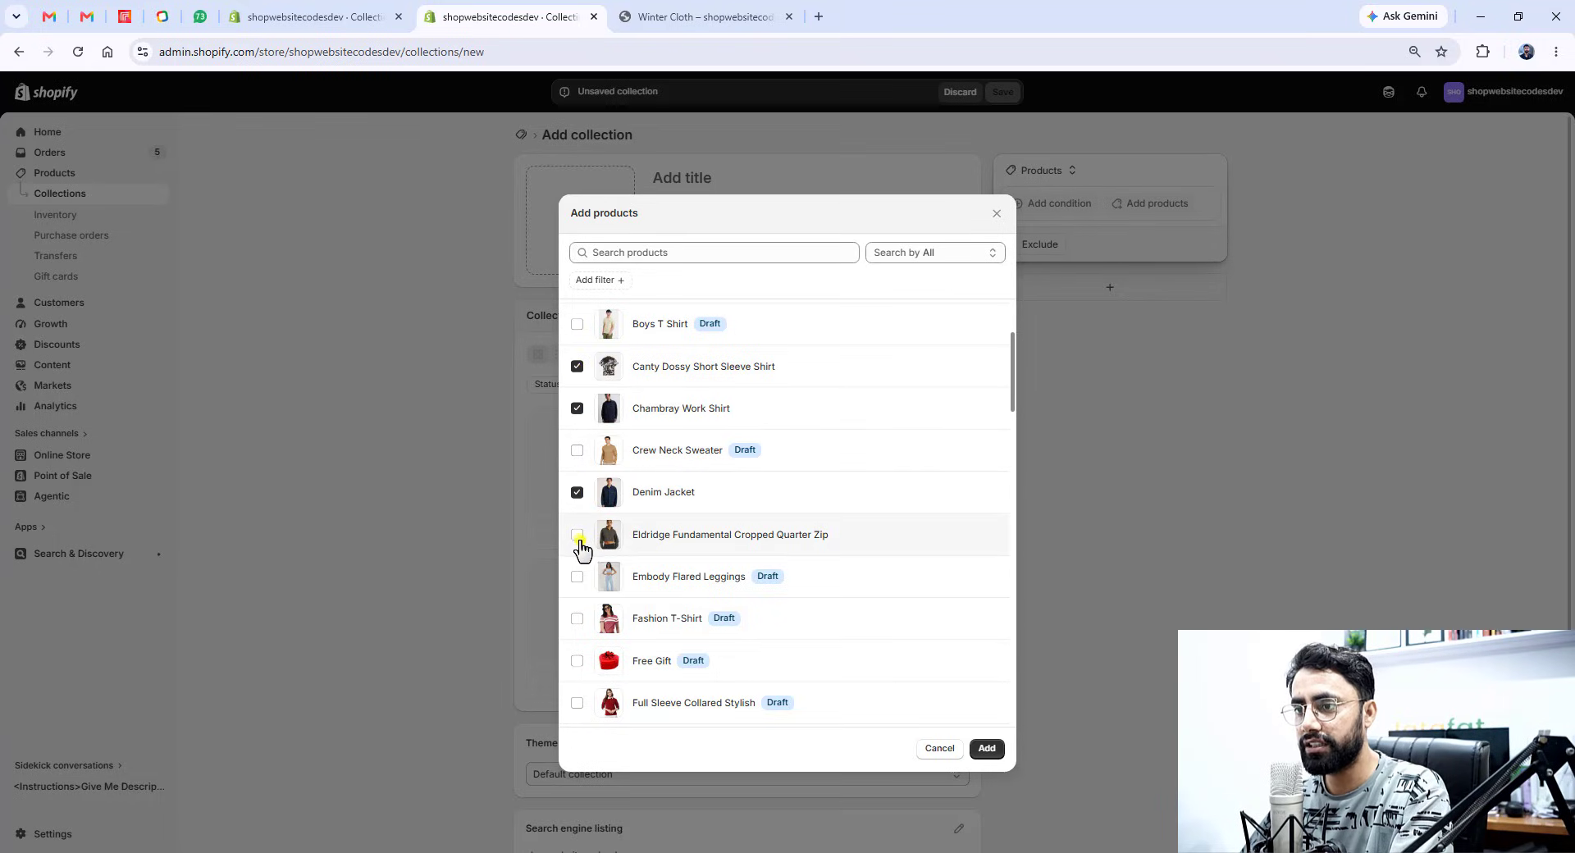
{"action": "left_click", "coordinate": [578, 538]}
- Also select the Jahmad polo, Michael cardigan, Mohair knit, Oversized T-Shirts, Sofia turtleneck and Men's Oversized T-Shirt, and add all selected products to the collection
{"action": "scroll", "coordinate": [587, 554], "scroll_direction": "down", "scroll_amount": 10}
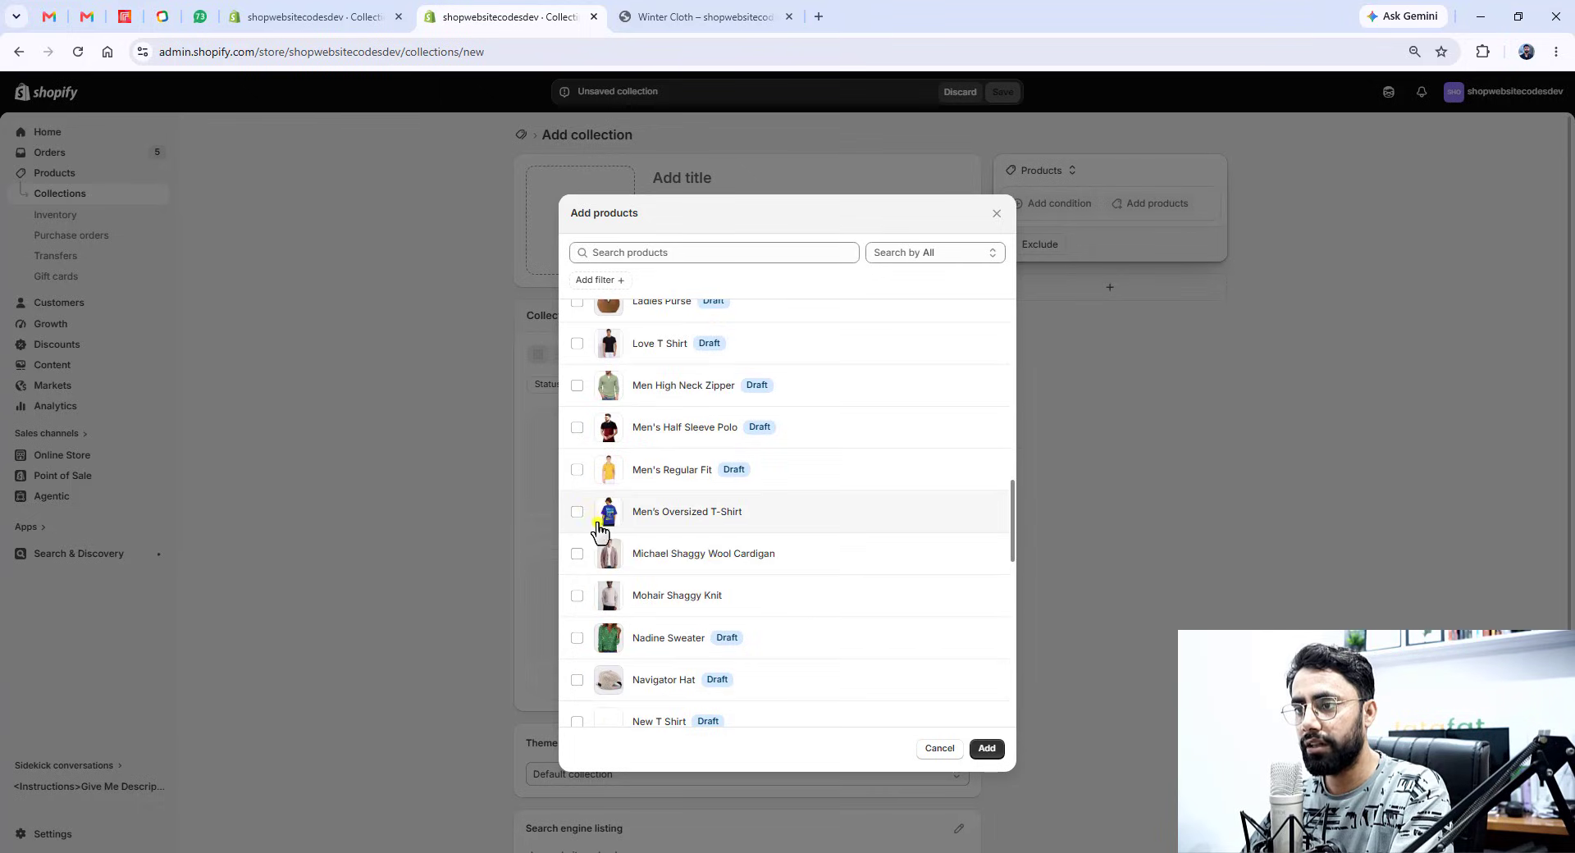
{"action": "scroll", "coordinate": [597, 525], "scroll_direction": "down", "scroll_amount": 1}
{"action": "left_click", "coordinate": [577, 472]}
{"action": "left_click", "coordinate": [577, 514]}
{"action": "scroll", "coordinate": [655, 581], "scroll_direction": "down", "scroll_amount": 3}
{"action": "left_click", "coordinate": [578, 565]}
{"action": "scroll", "coordinate": [655, 605], "scroll_direction": "down", "scroll_amount": 3}
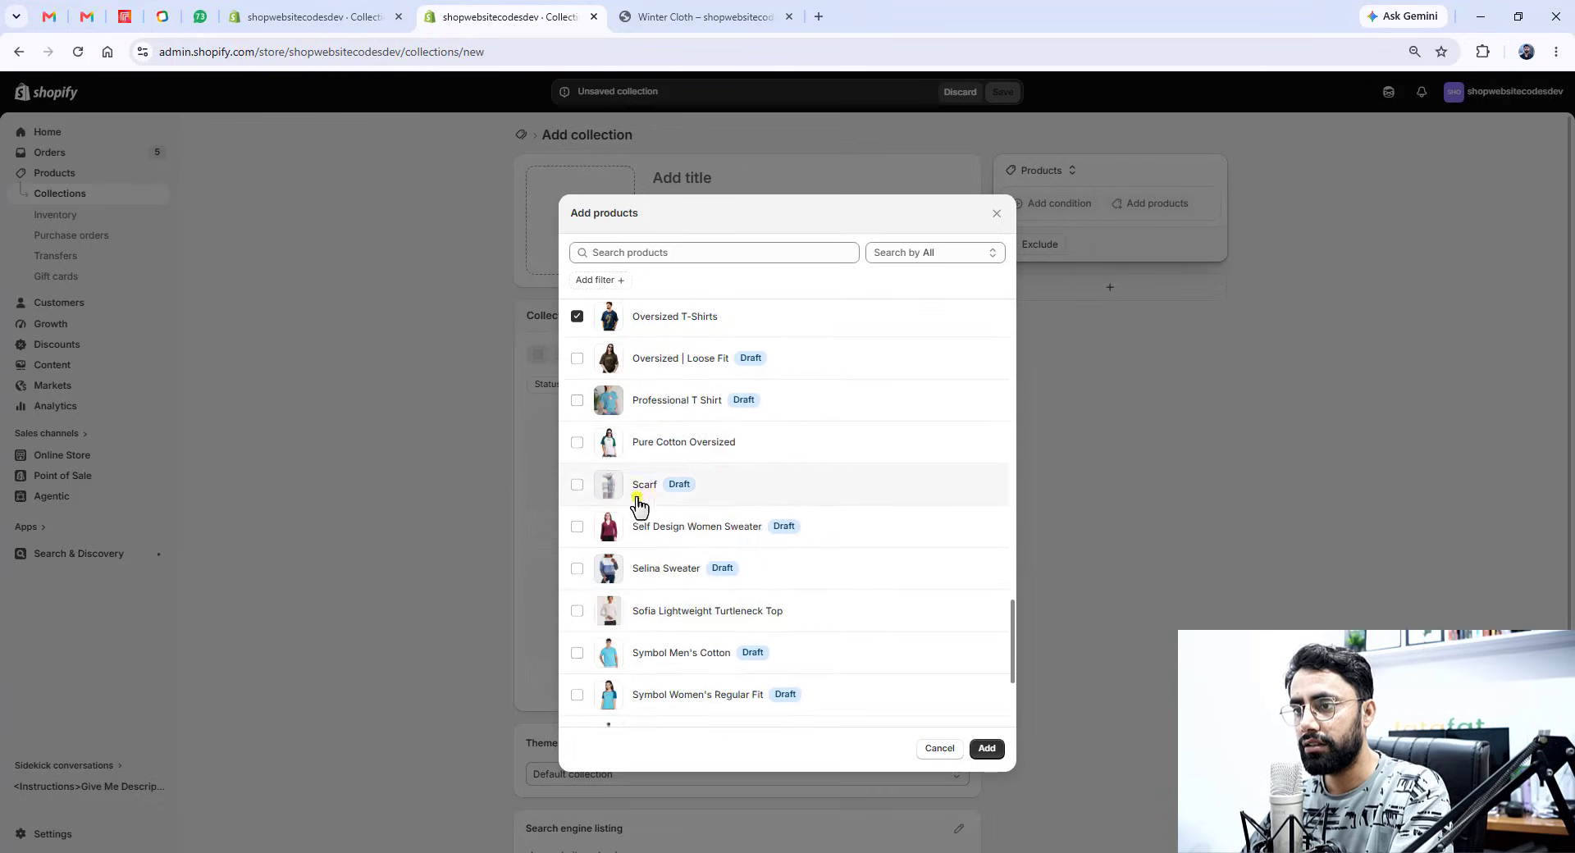
{"action": "scroll", "coordinate": [625, 513], "scroll_direction": "down", "scroll_amount": 2}
{"action": "left_click", "coordinate": [579, 447]}
{"action": "scroll", "coordinate": [586, 517], "scroll_direction": "down", "scroll_amount": 1}
{"action": "scroll", "coordinate": [849, 574], "scroll_direction": "up", "scroll_amount": 7}
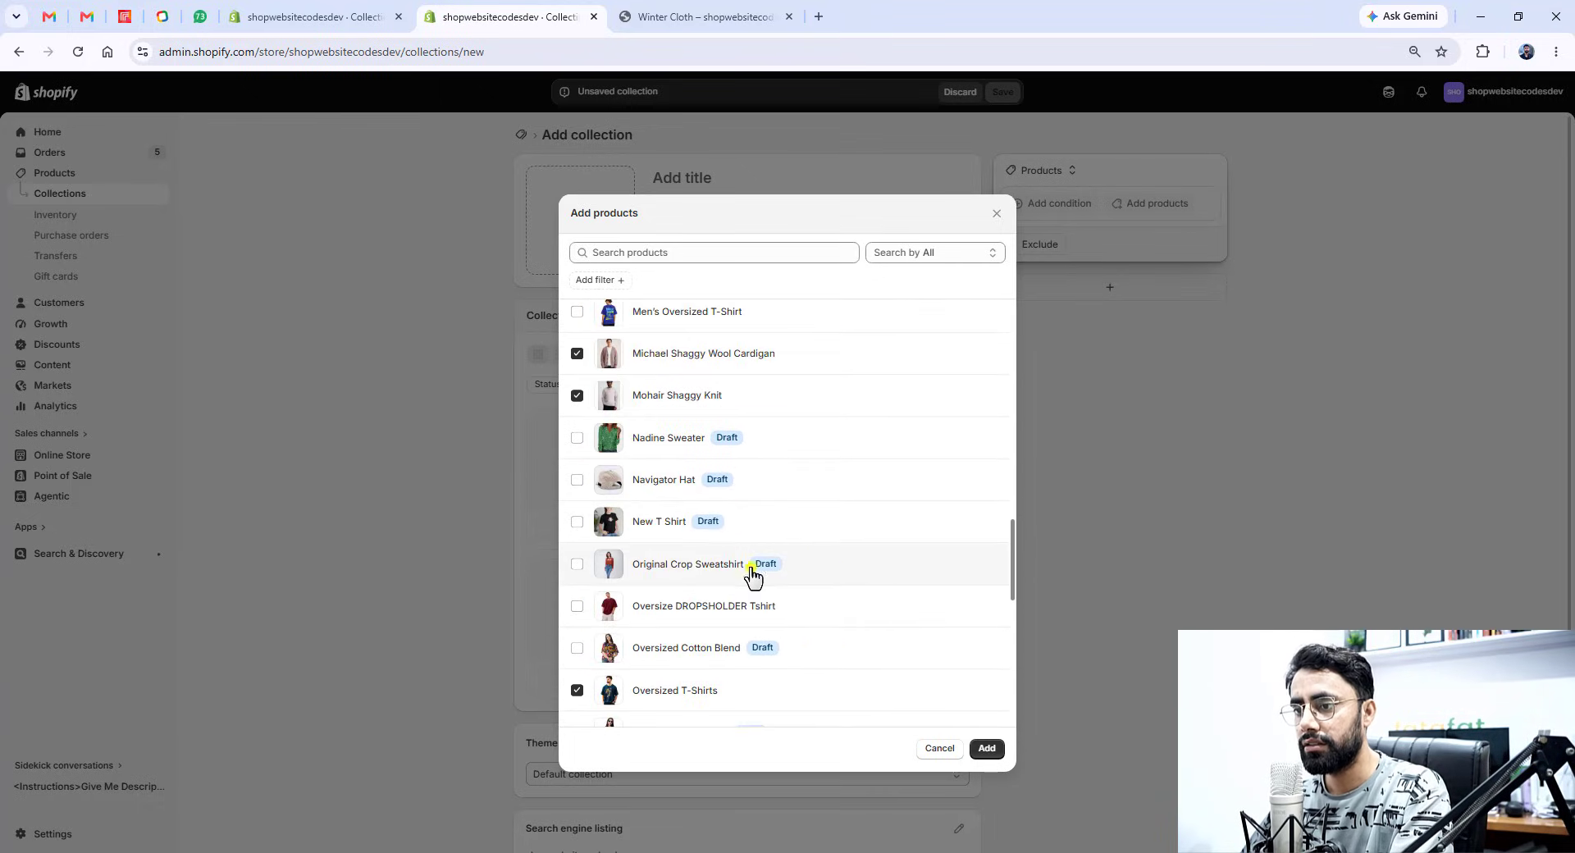
{"action": "scroll", "coordinate": [752, 574], "scroll_direction": "up", "scroll_amount": 12}
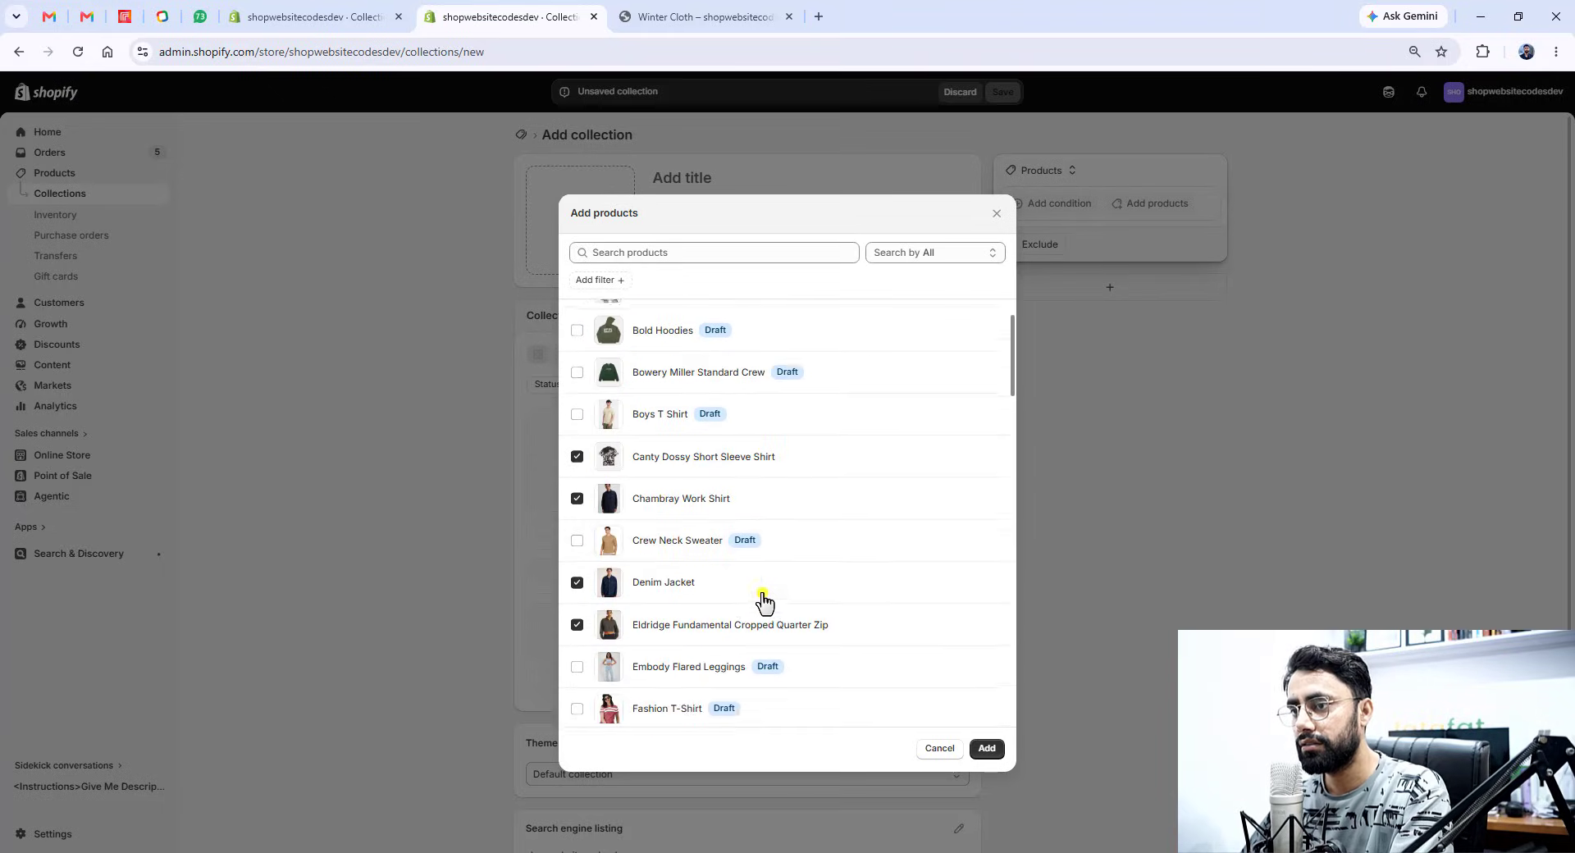
{"action": "scroll", "coordinate": [763, 603], "scroll_direction": "up", "scroll_amount": 2}
{"action": "left_click", "coordinate": [986, 749]}
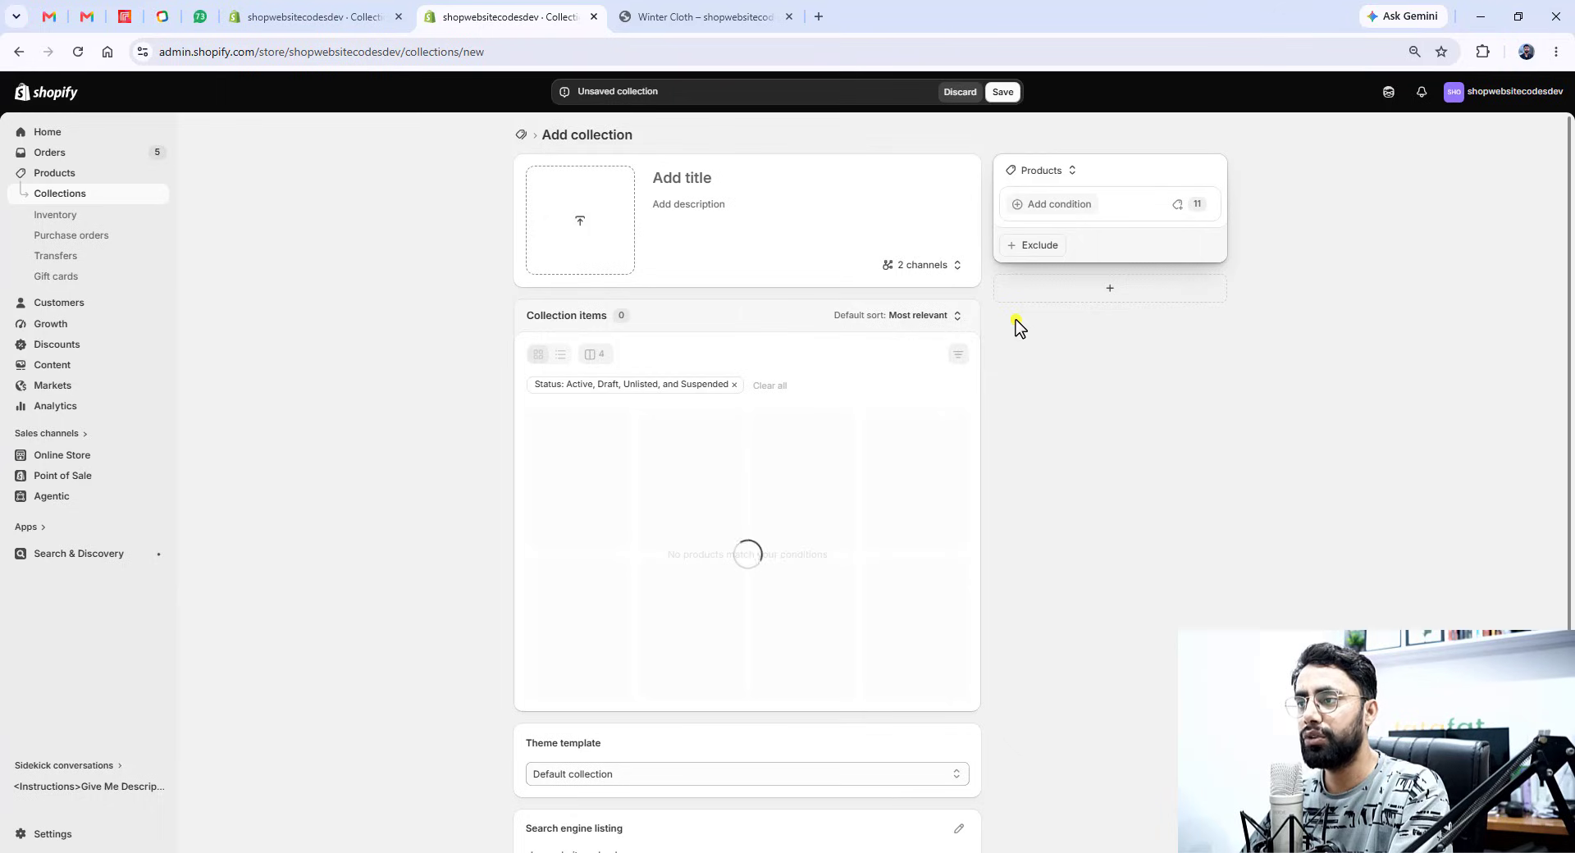
- Set the flat red striped sweater BBM74030_c20 as the collection image, title it Winter Collection, and save
{"action": "left_click", "coordinate": [583, 215]}
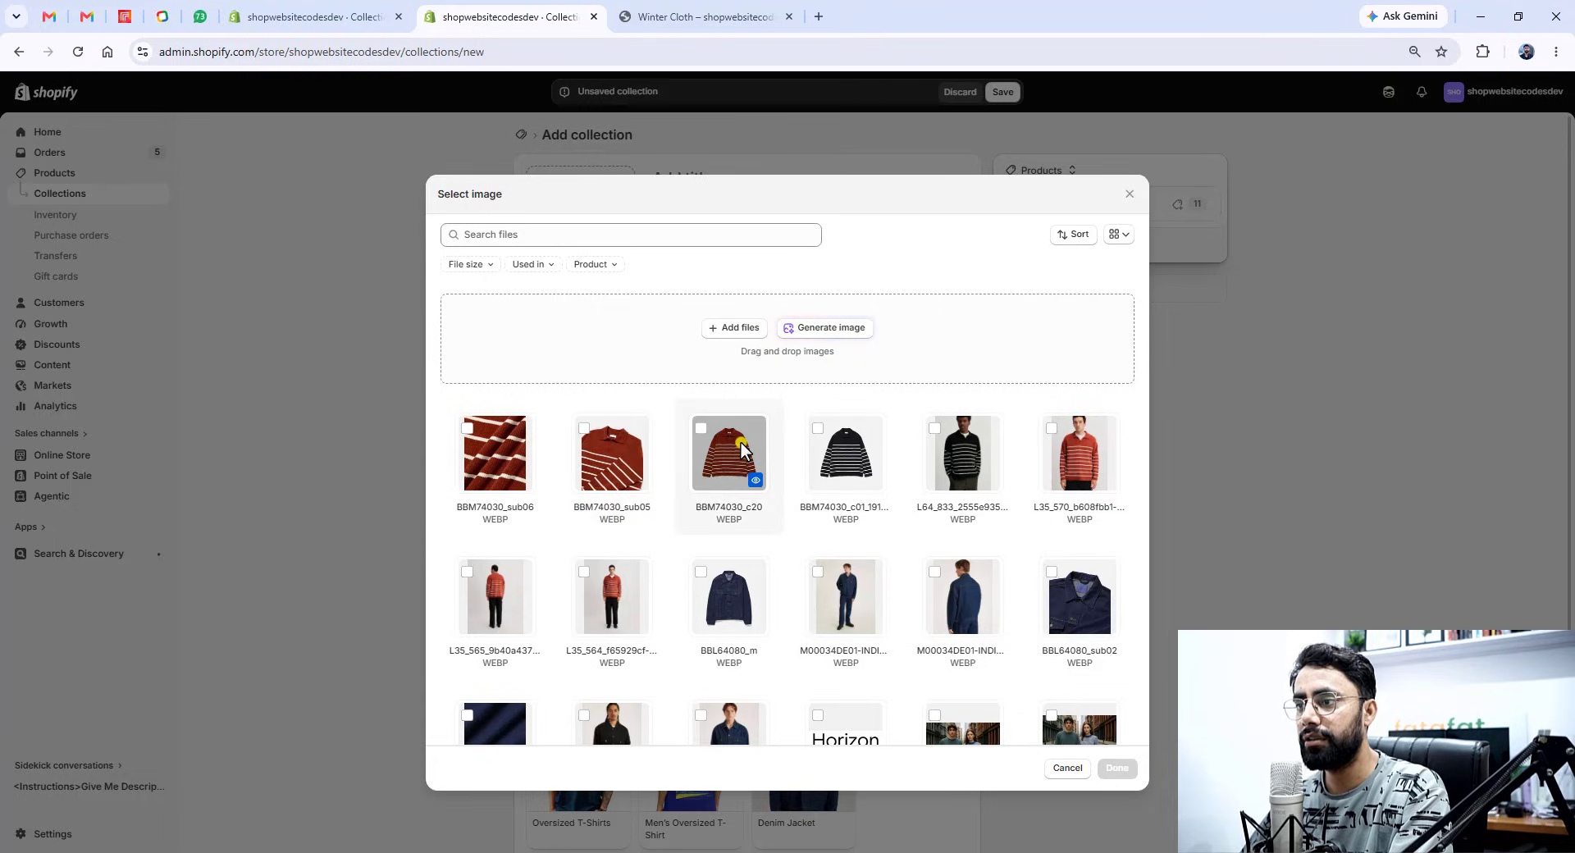
{"action": "left_click", "coordinate": [742, 450]}
{"action": "left_click", "coordinate": [1116, 768]}
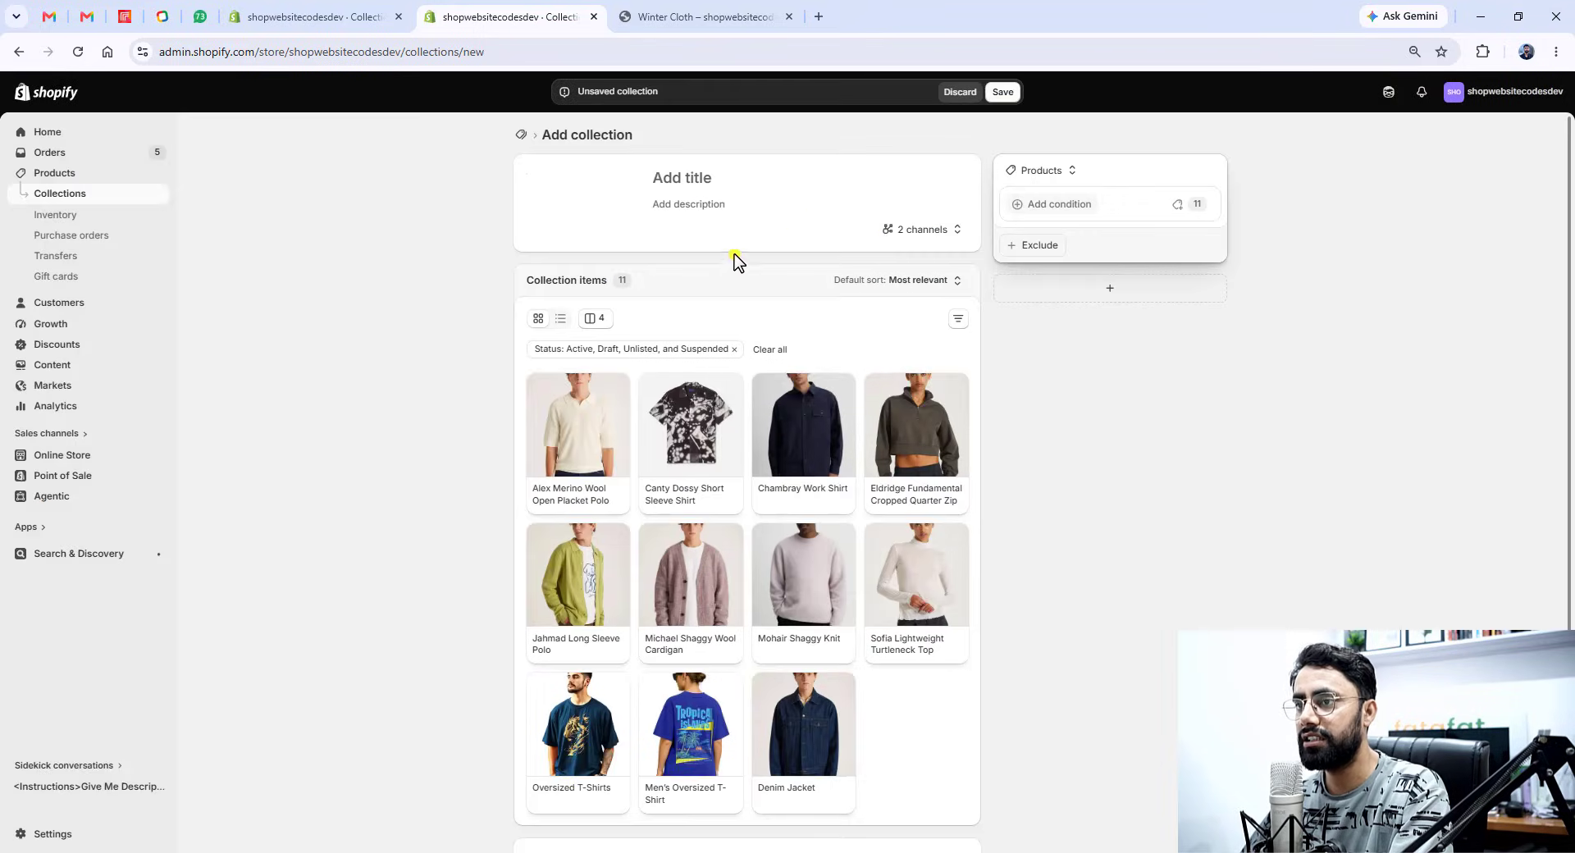
{"action": "left_click", "coordinate": [678, 178]}
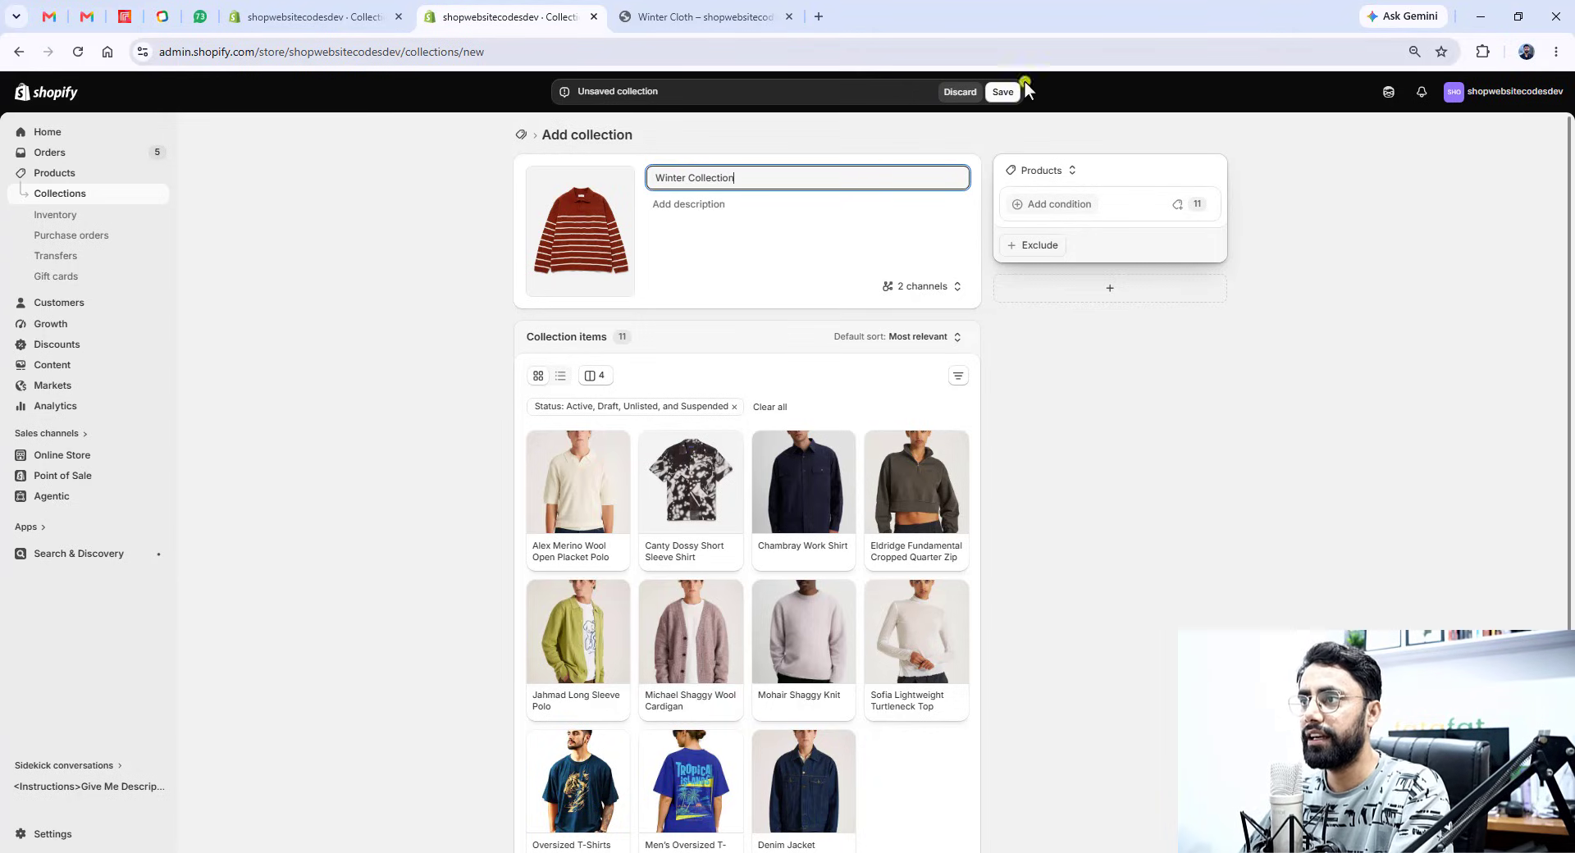
{"action": "left_click", "coordinate": [1003, 92]}
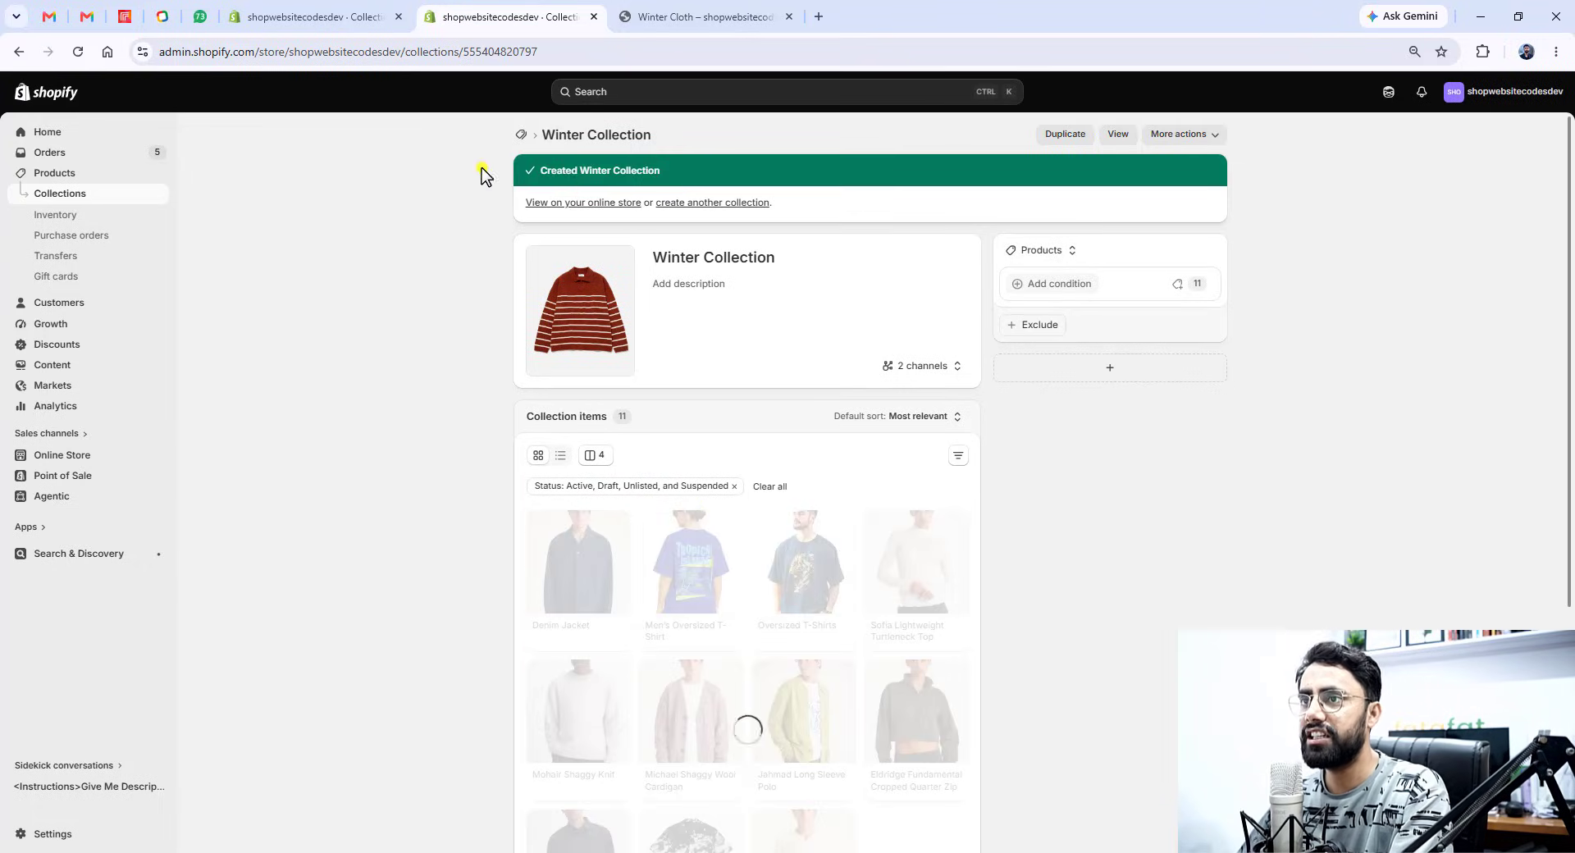
- In the theme editor, replace the home page's featured collection with the Winter Collection that has the red sweater image, and save
{"action": "left_click", "coordinate": [324, 20]}
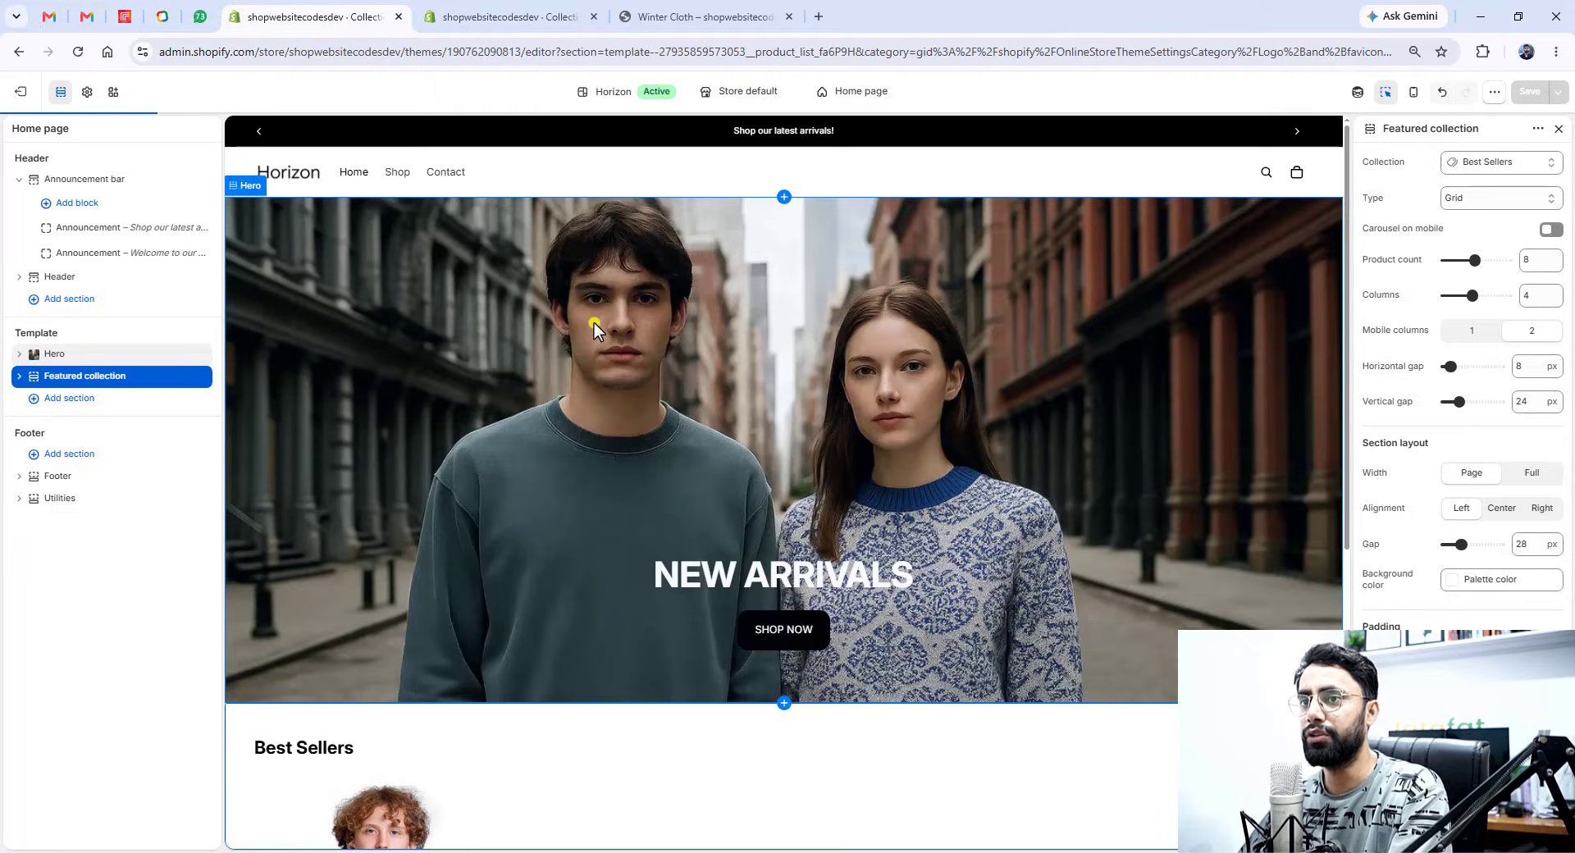
{"action": "scroll", "coordinate": [599, 367], "scroll_direction": "down", "scroll_amount": 6}
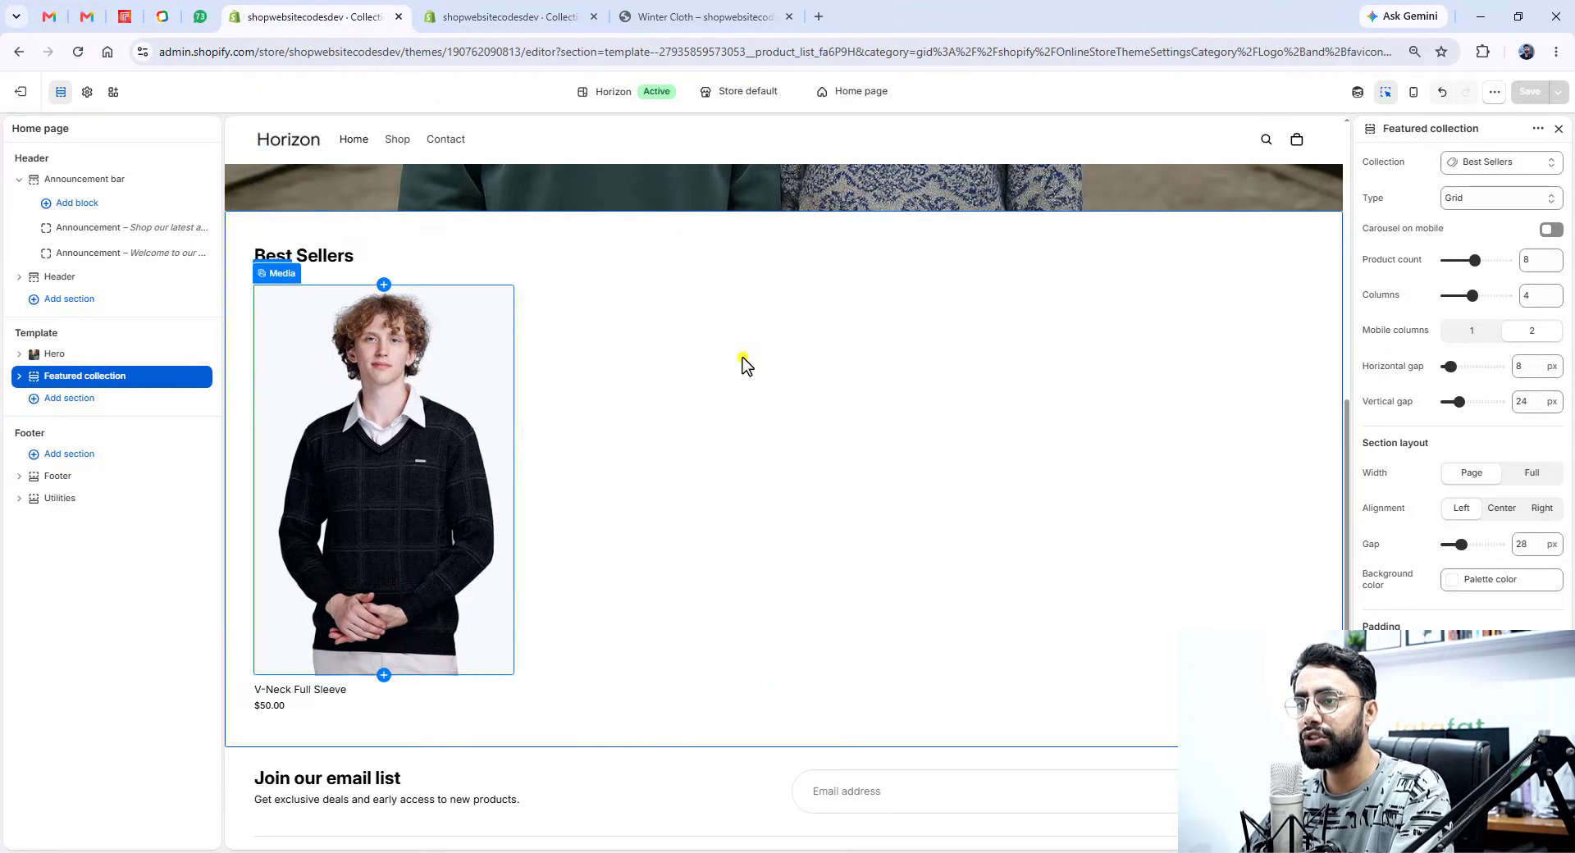
{"action": "left_click", "coordinate": [115, 380]}
{"action": "left_click", "coordinate": [115, 377]}
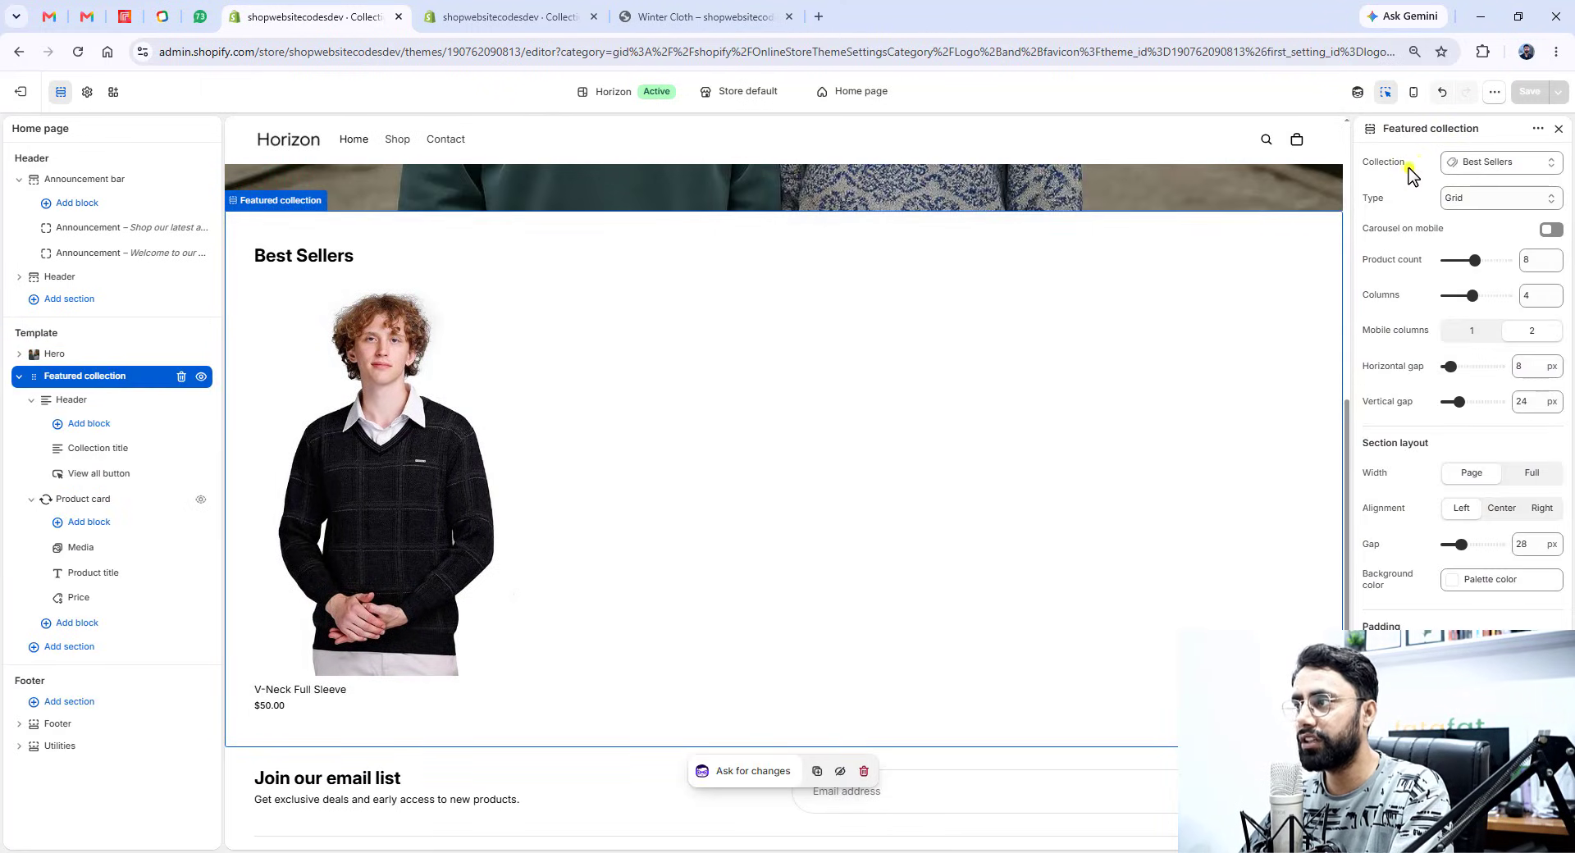
{"action": "left_click", "coordinate": [1491, 168]}
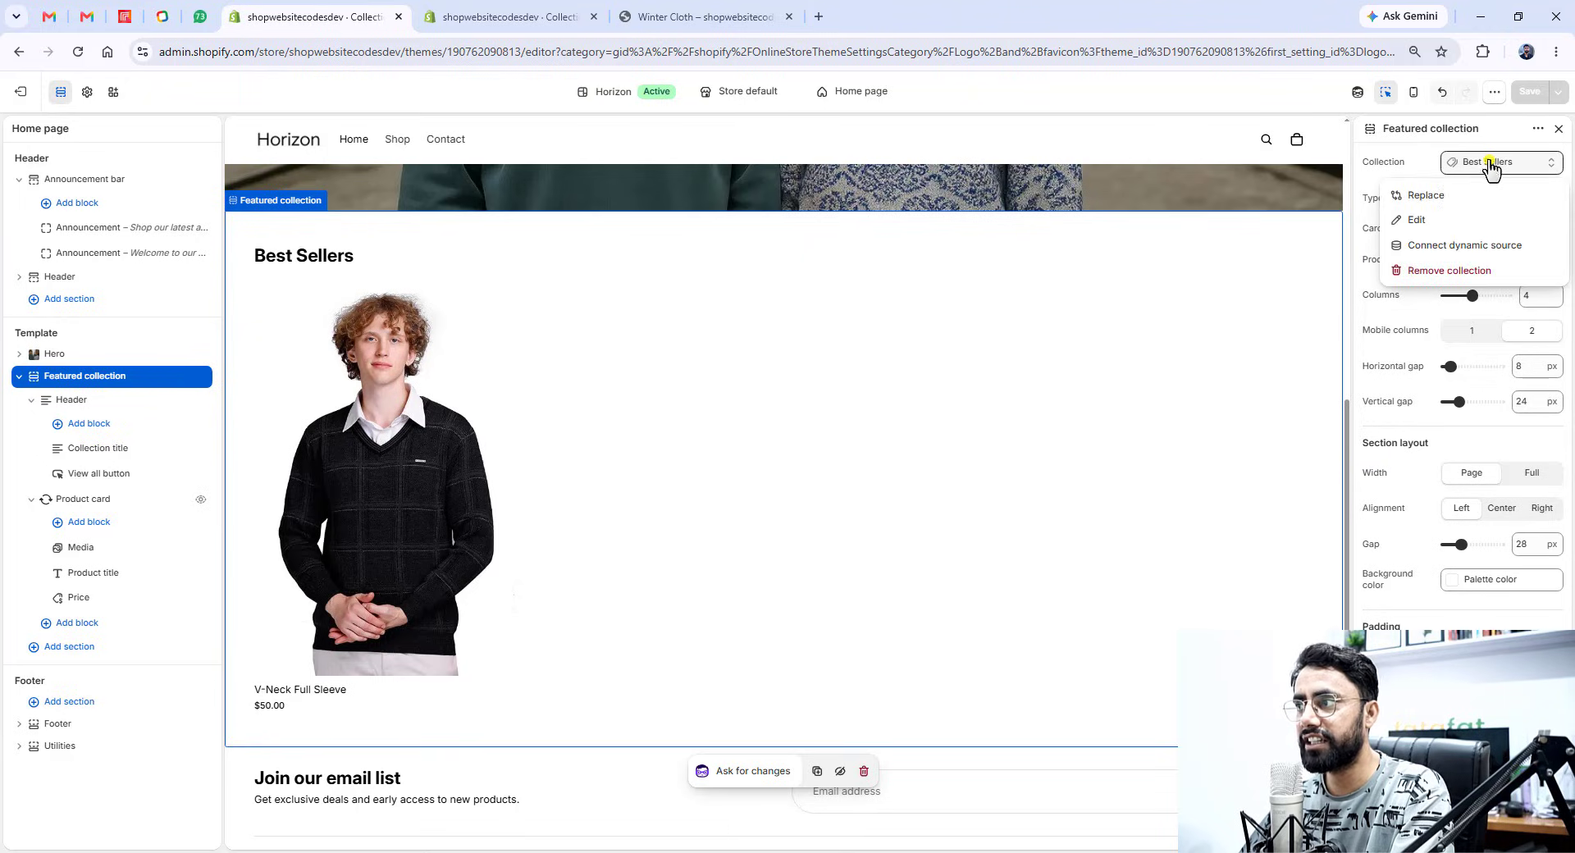
{"action": "left_click", "coordinate": [1424, 200]}
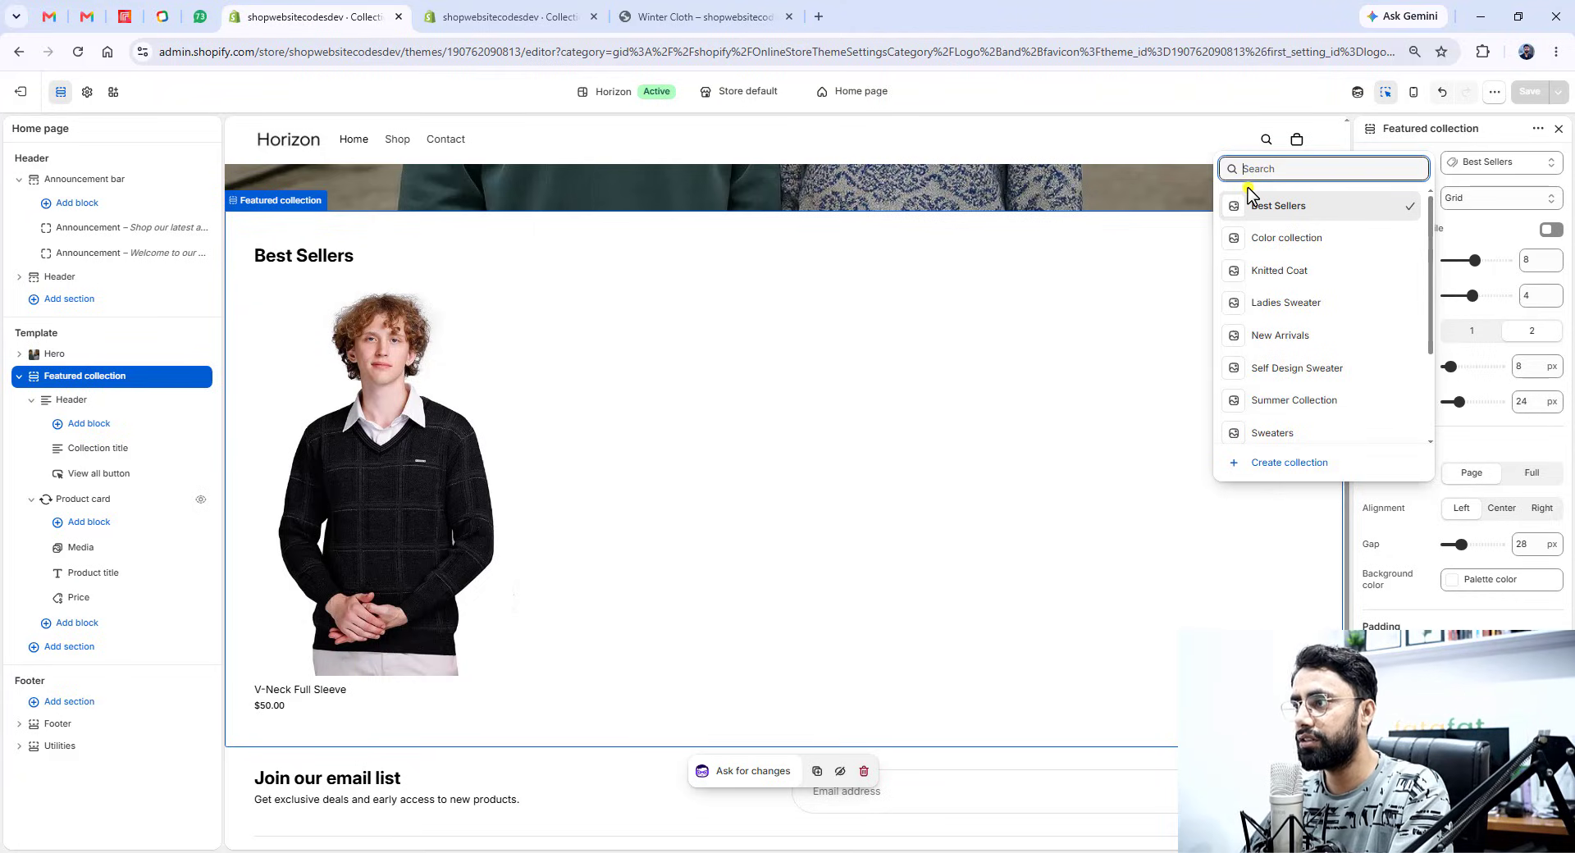
{"action": "type", "text": "winter"}
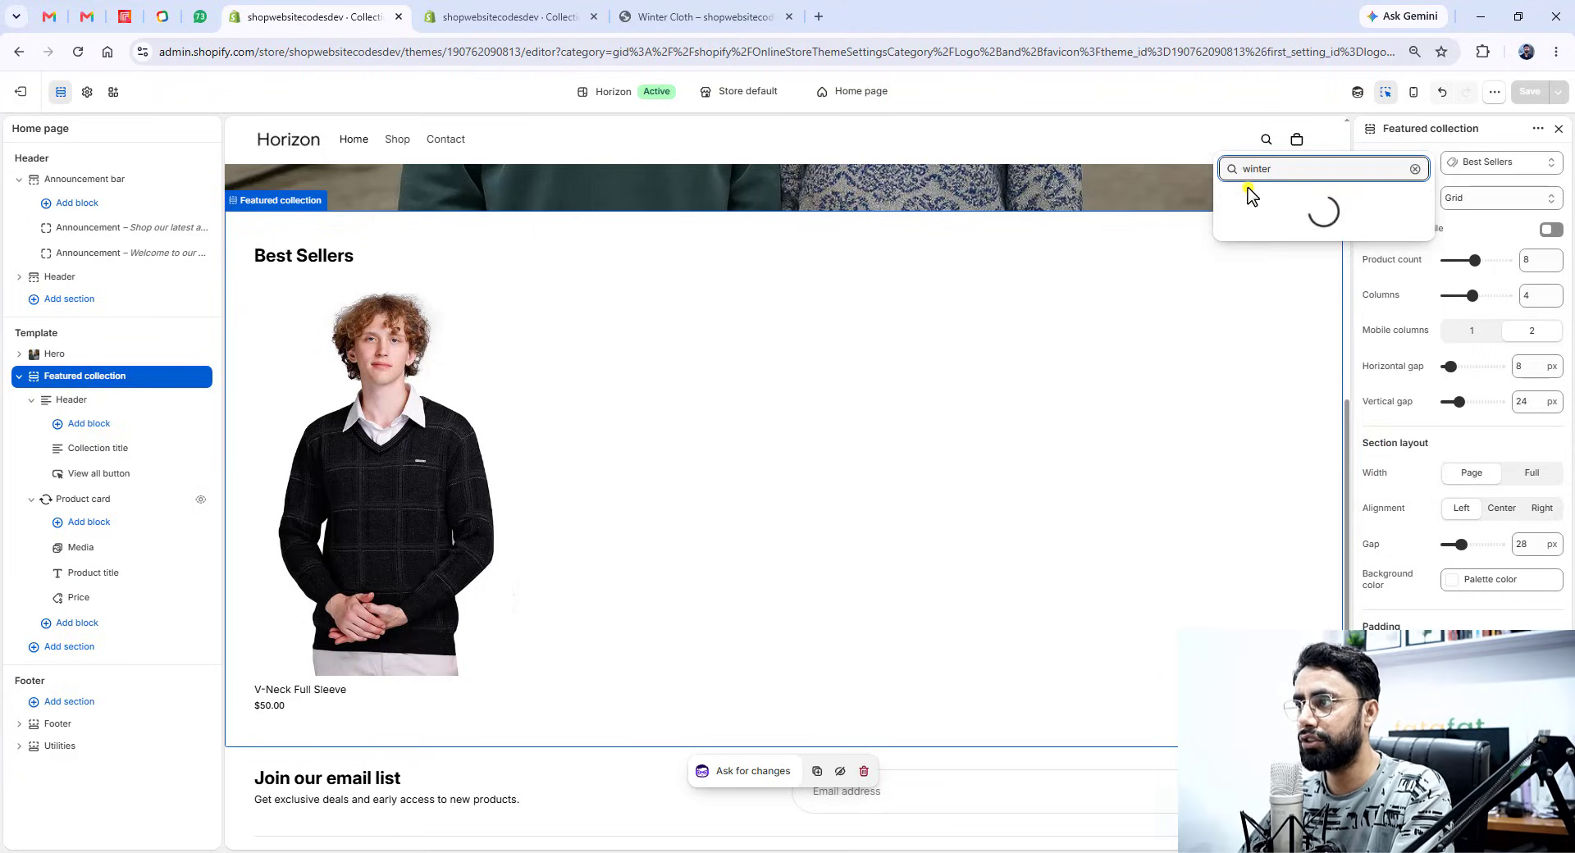
{"action": "left_click", "coordinate": [1318, 210]}
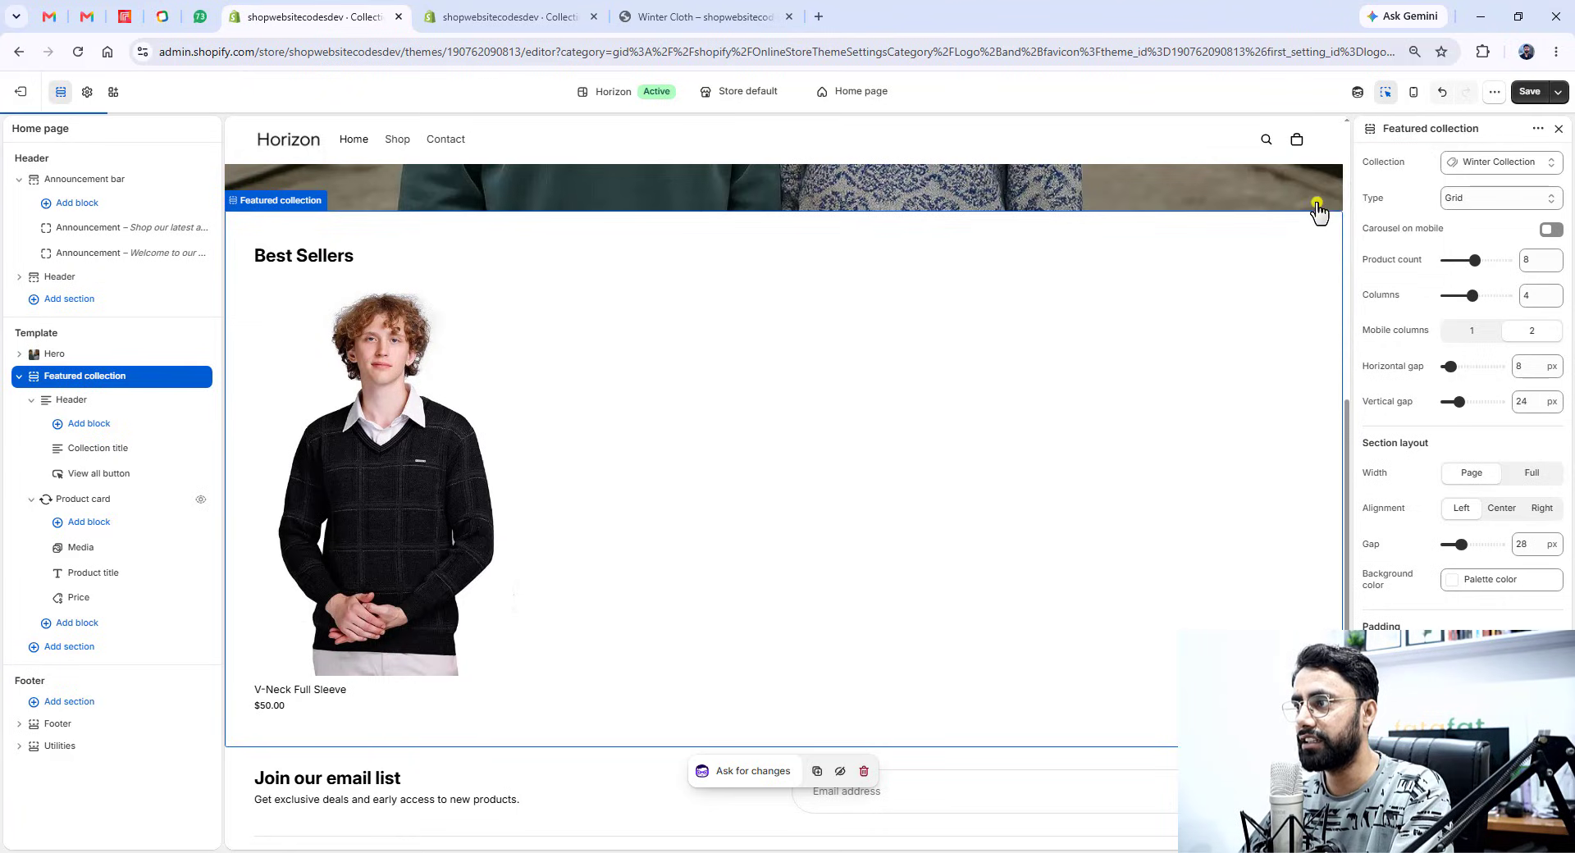
{"action": "left_click", "coordinate": [1462, 179]}
{"action": "left_click", "coordinate": [1448, 194]}
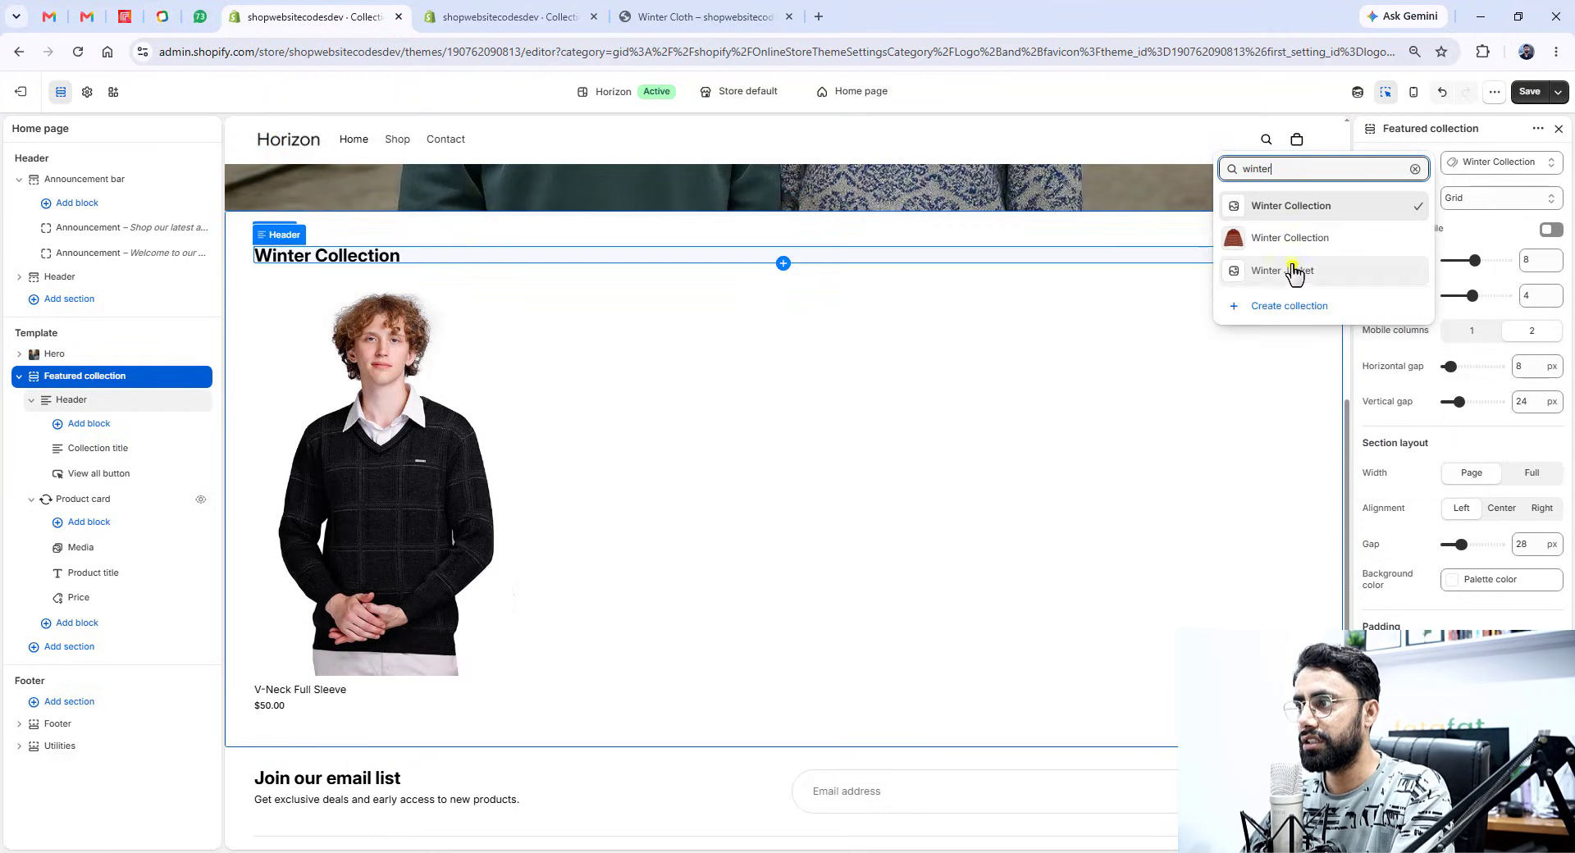
{"action": "left_click", "coordinate": [1298, 238]}
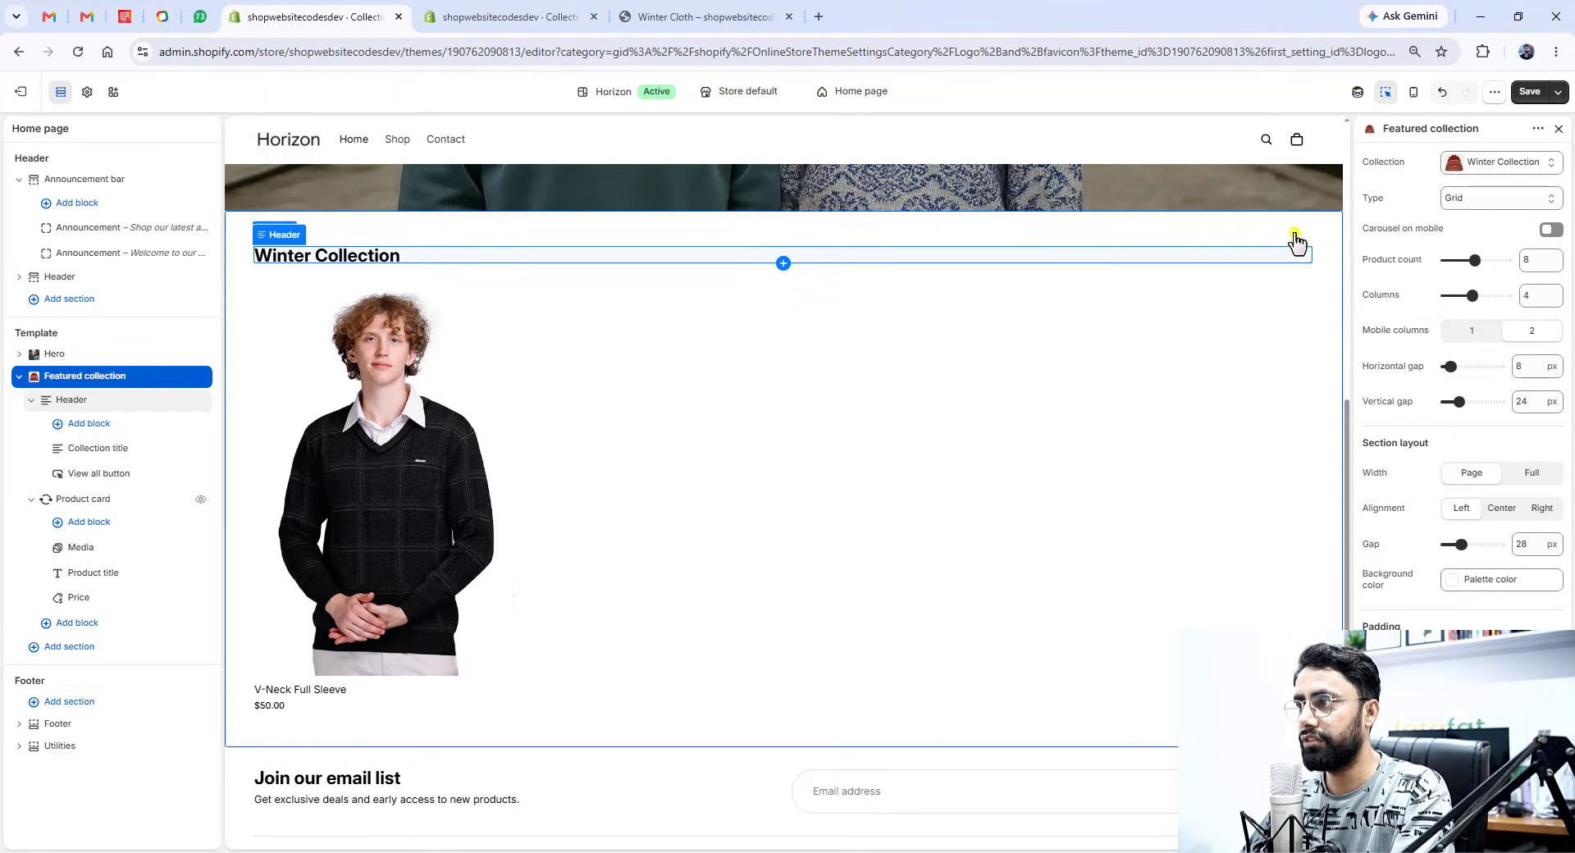
{"action": "left_click", "coordinate": [1529, 91]}
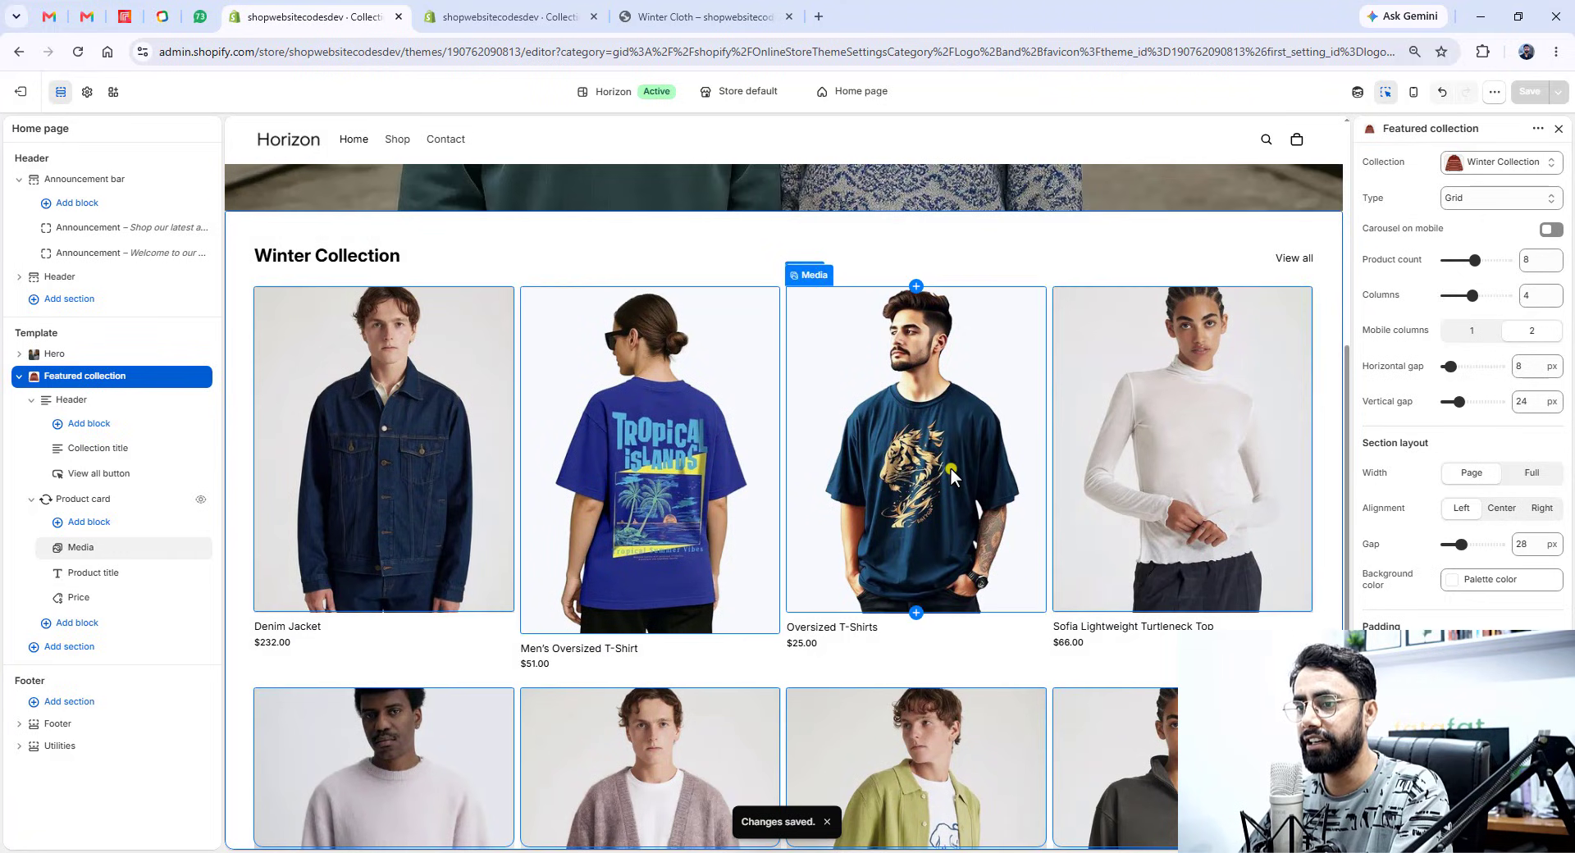
- Set the aspect ratio of the featured collection's product card media to Portrait
{"action": "scroll", "coordinate": [1006, 419], "scroll_direction": "down", "scroll_amount": 1}
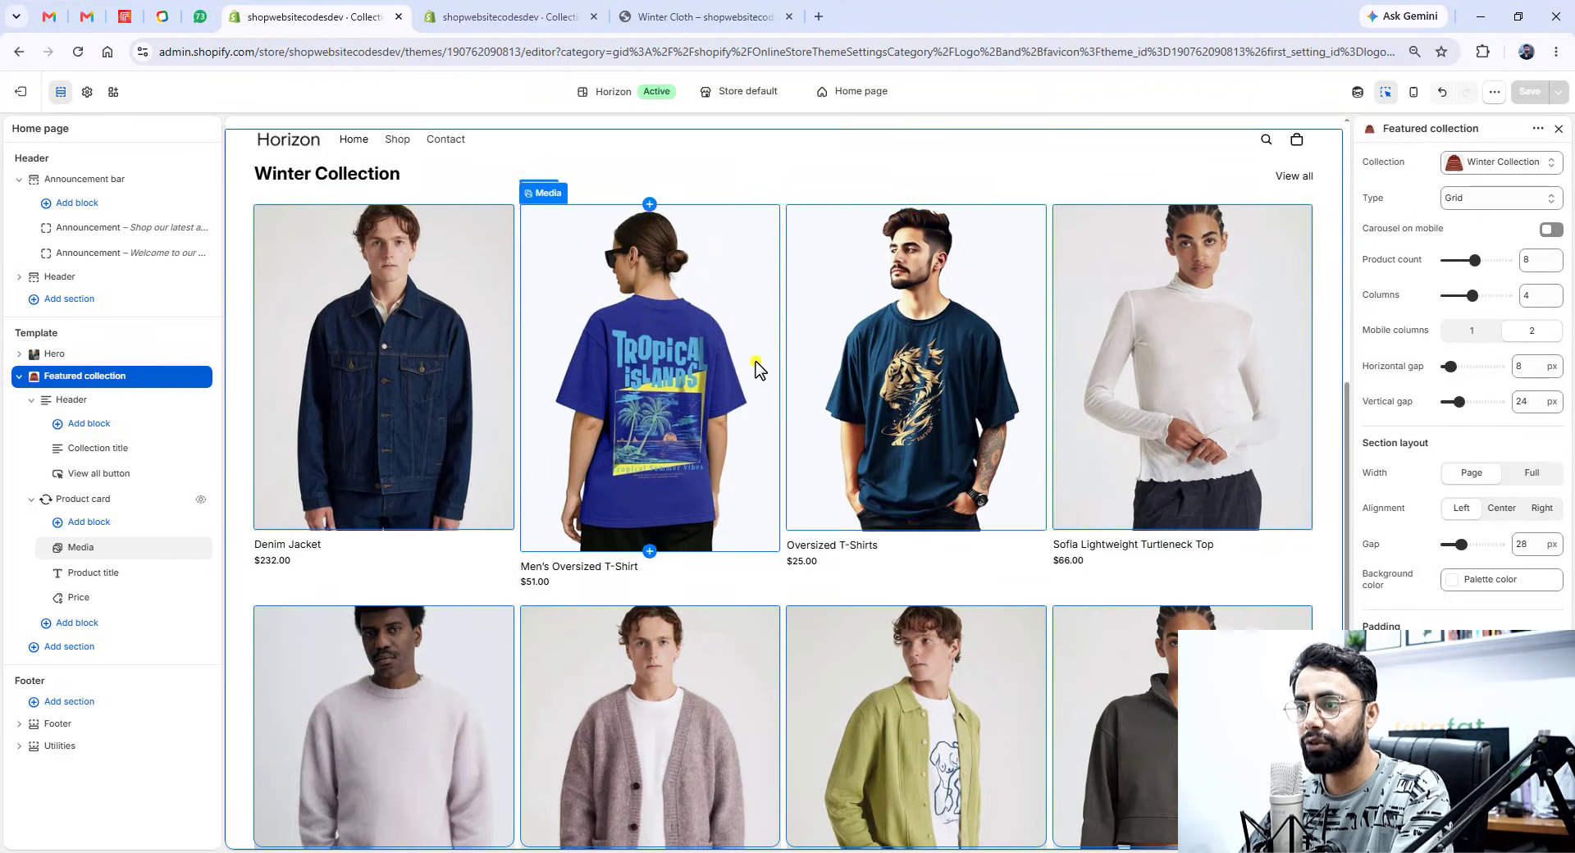
{"action": "scroll", "coordinate": [874, 386], "scroll_direction": "down", "scroll_amount": 1}
{"action": "scroll", "coordinate": [874, 386], "scroll_direction": "down", "scroll_amount": 3}
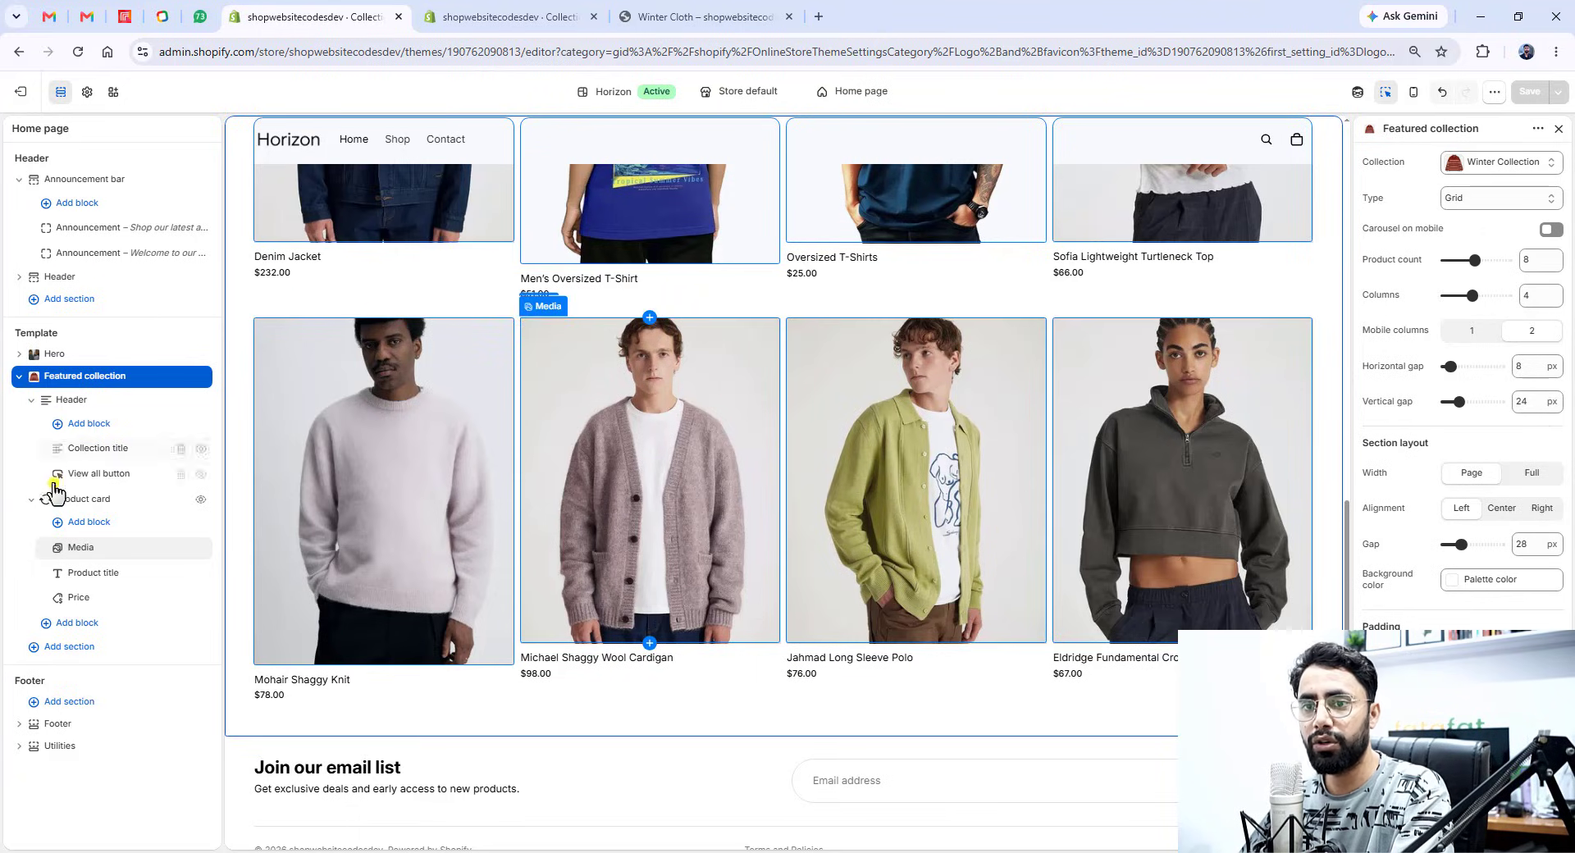
{"action": "left_click", "coordinate": [84, 556]}
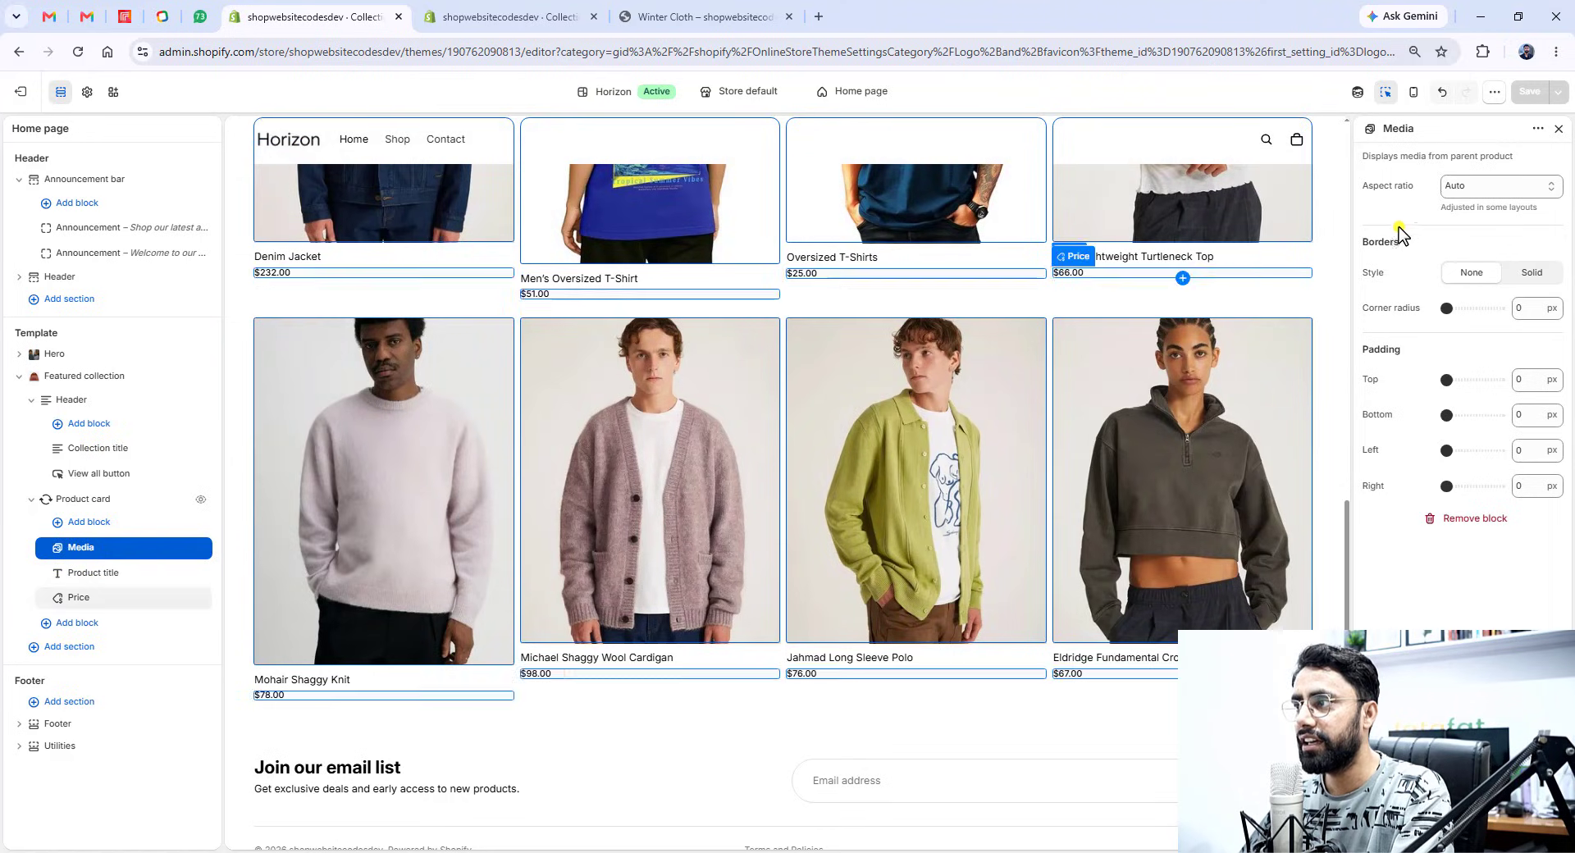
{"action": "left_click", "coordinate": [1476, 188]}
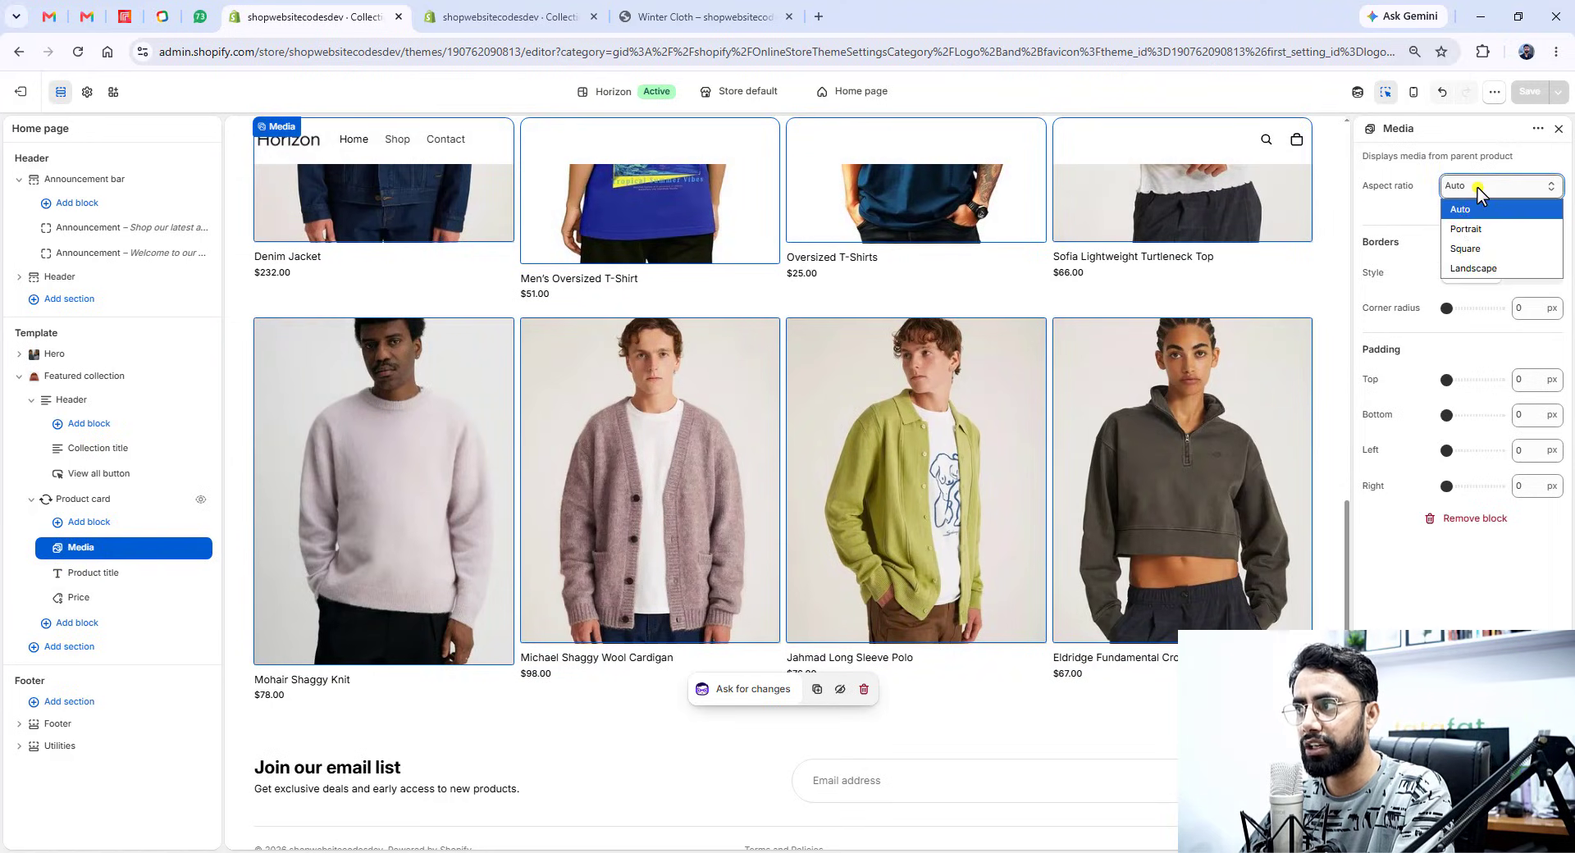
{"action": "left_click", "coordinate": [1466, 229]}
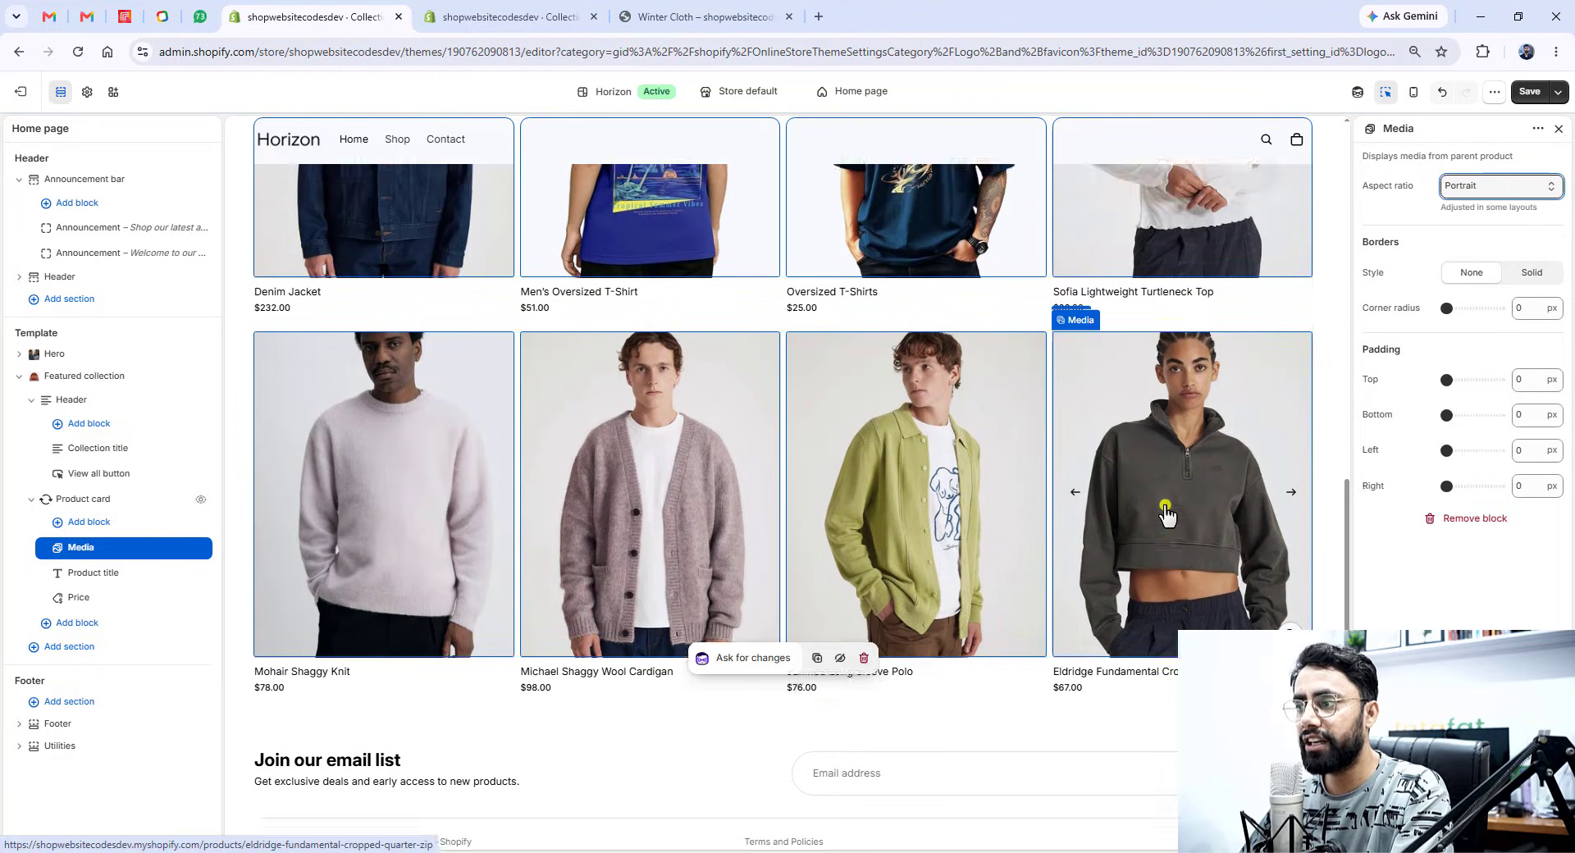
{"action": "scroll", "coordinate": [1143, 502], "scroll_direction": "up", "scroll_amount": 5}
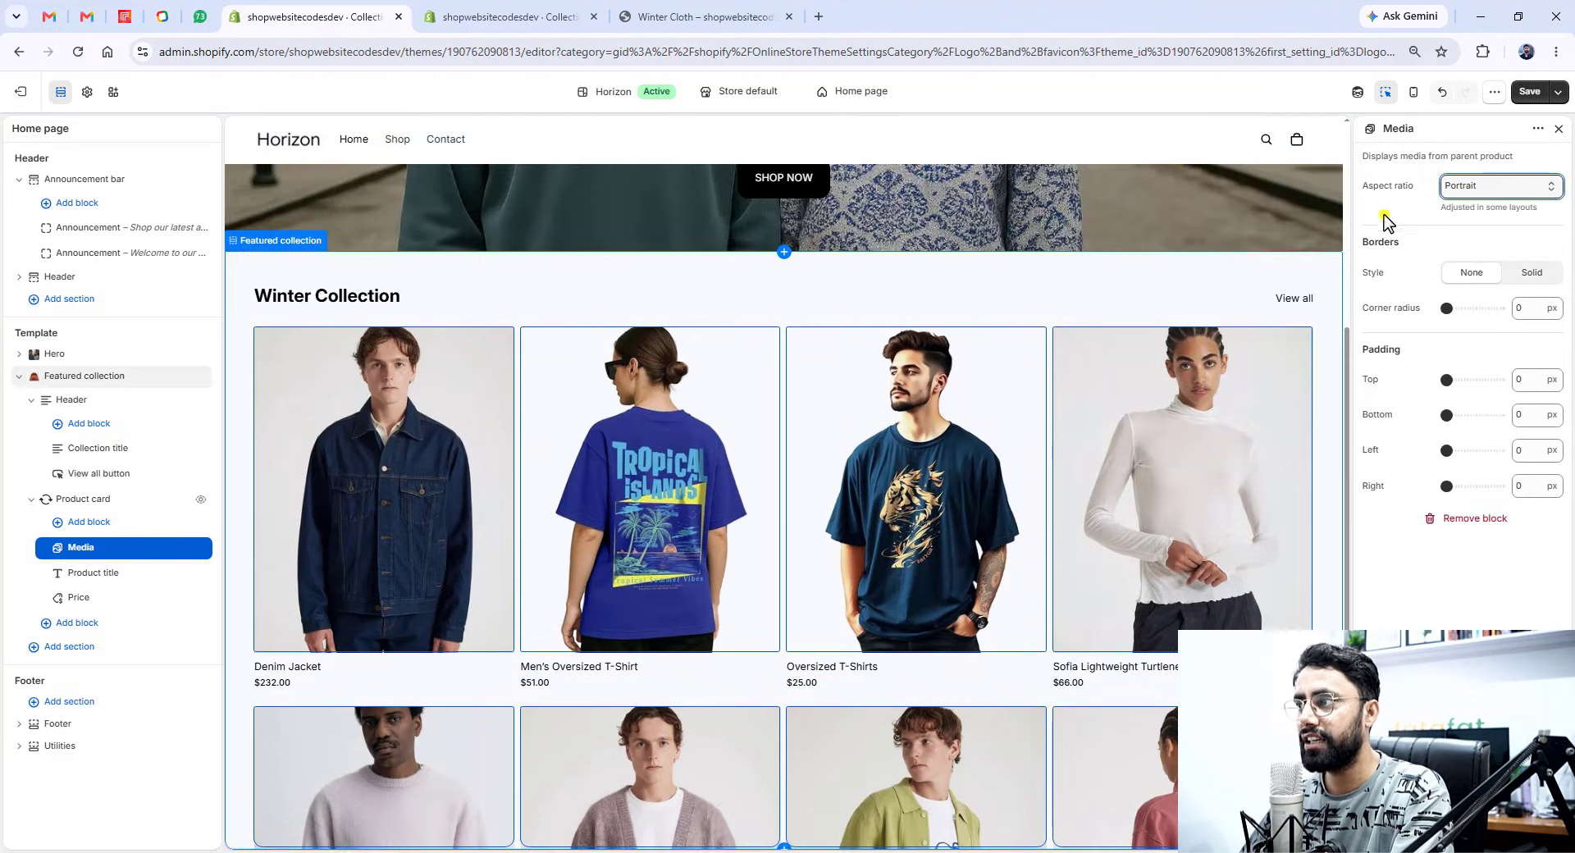
- Try the Square aspect ratio for the product card media and return it to Portrait
{"action": "left_click", "coordinate": [1477, 187]}
{"action": "left_click", "coordinate": [1466, 249]}
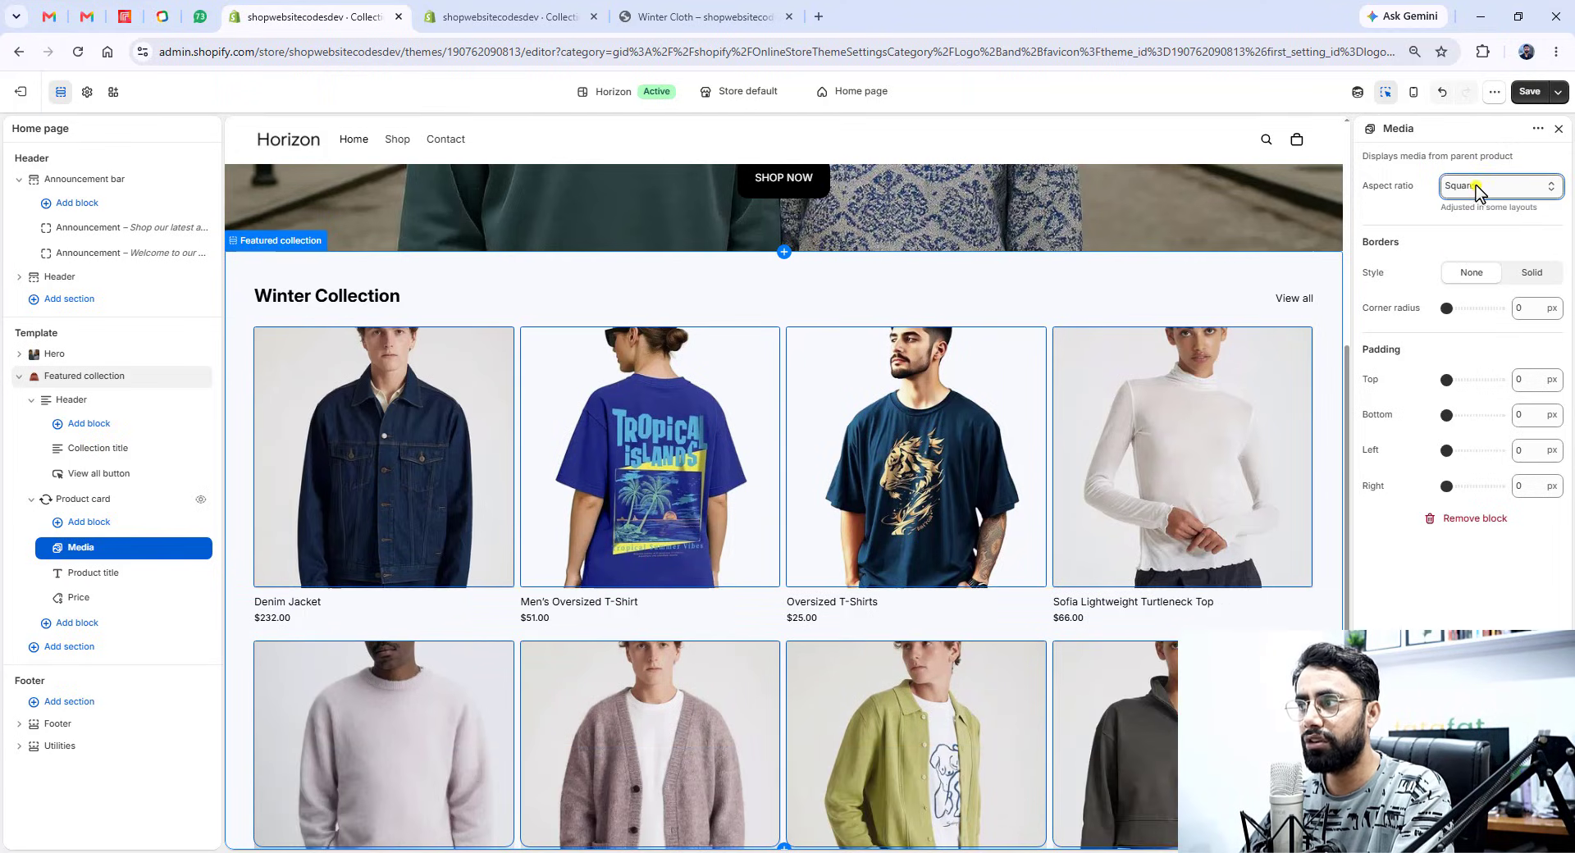
{"action": "left_click", "coordinate": [1477, 187]}
{"action": "left_click", "coordinate": [1478, 230]}
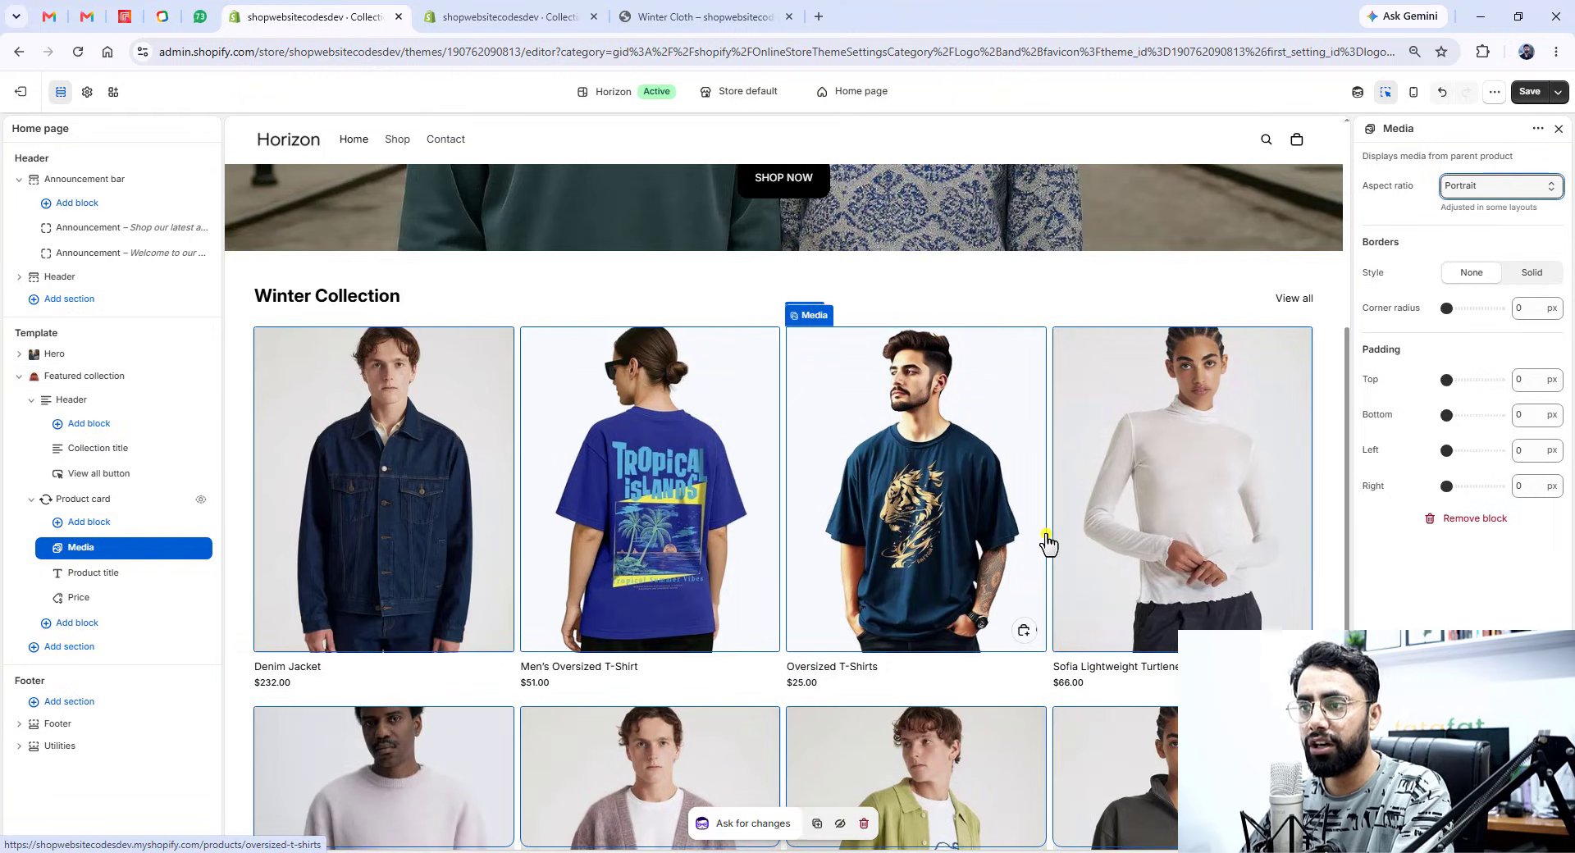
{"action": "scroll", "coordinate": [952, 562], "scroll_direction": "down", "scroll_amount": 4}
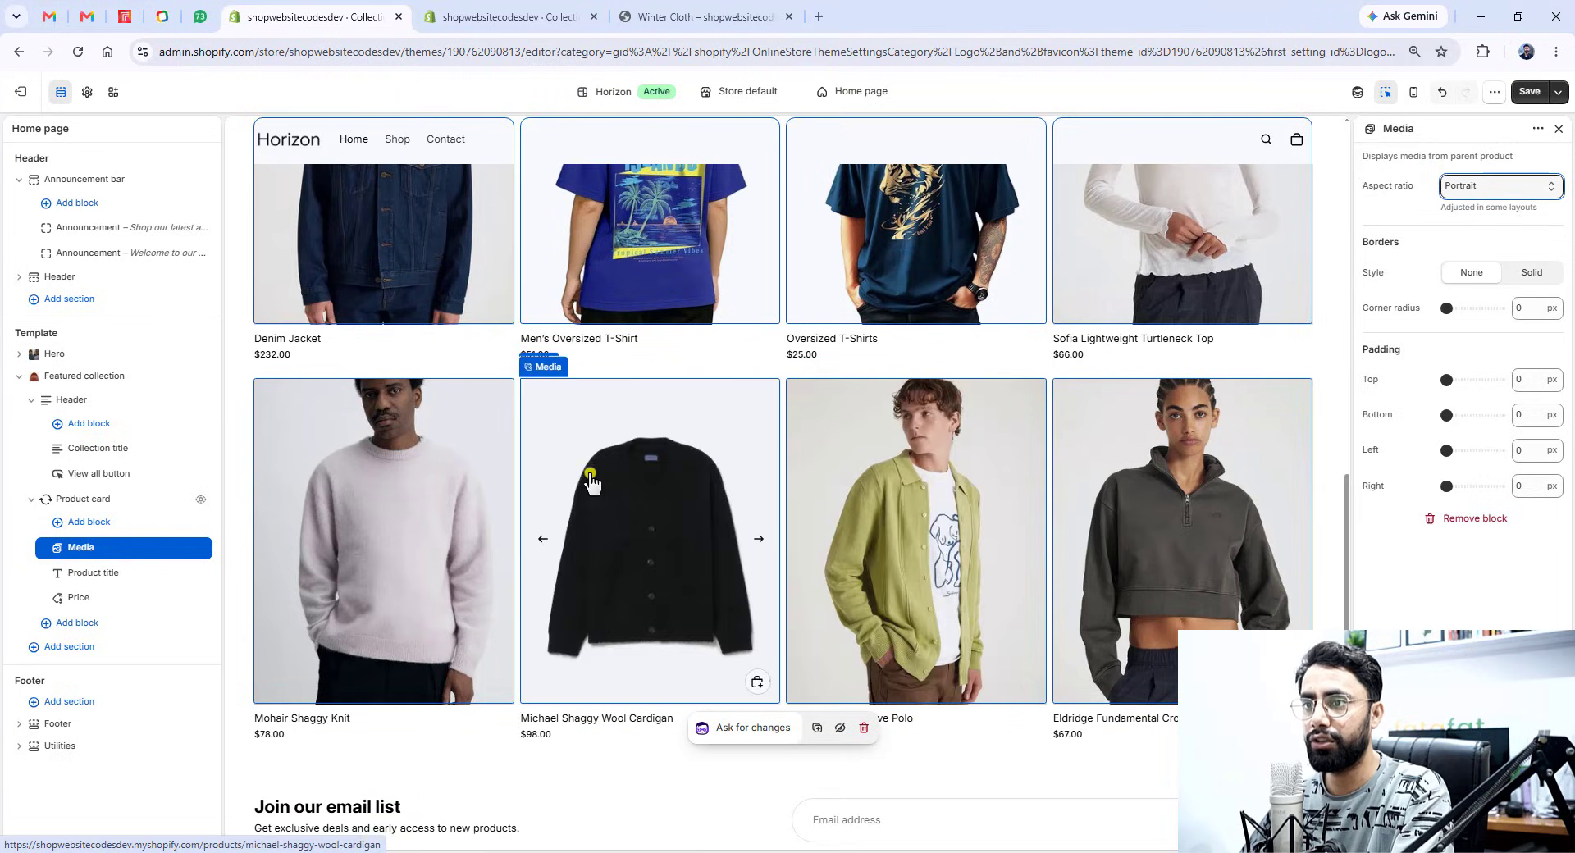
{"action": "scroll", "coordinate": [766, 484], "scroll_direction": "up", "scroll_amount": 4}
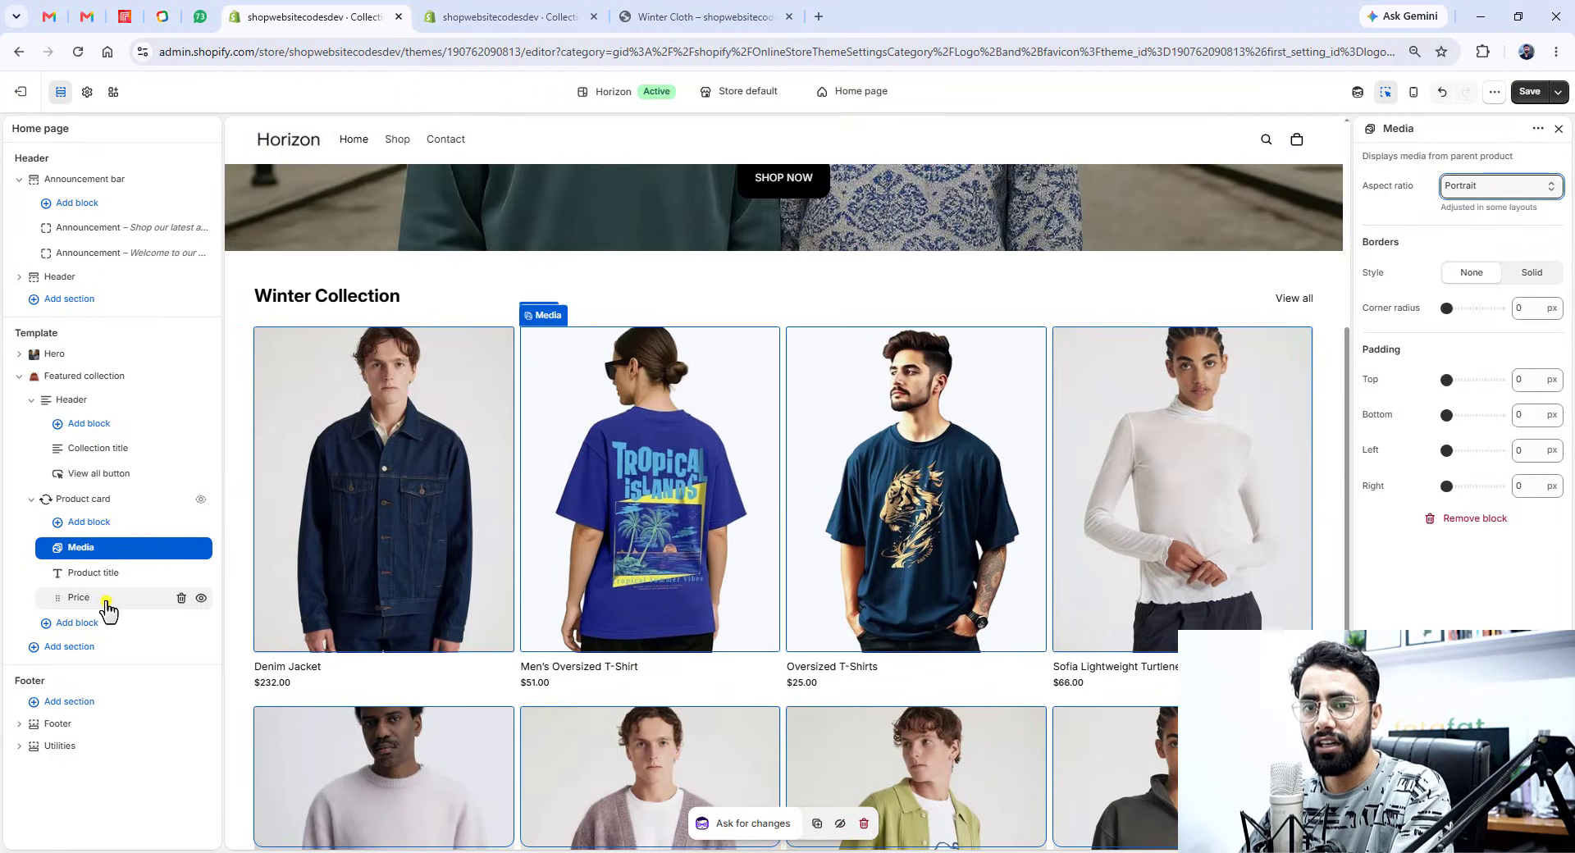
- Add a Swatches block to the featured collection's product card
{"action": "left_click", "coordinate": [86, 523]}
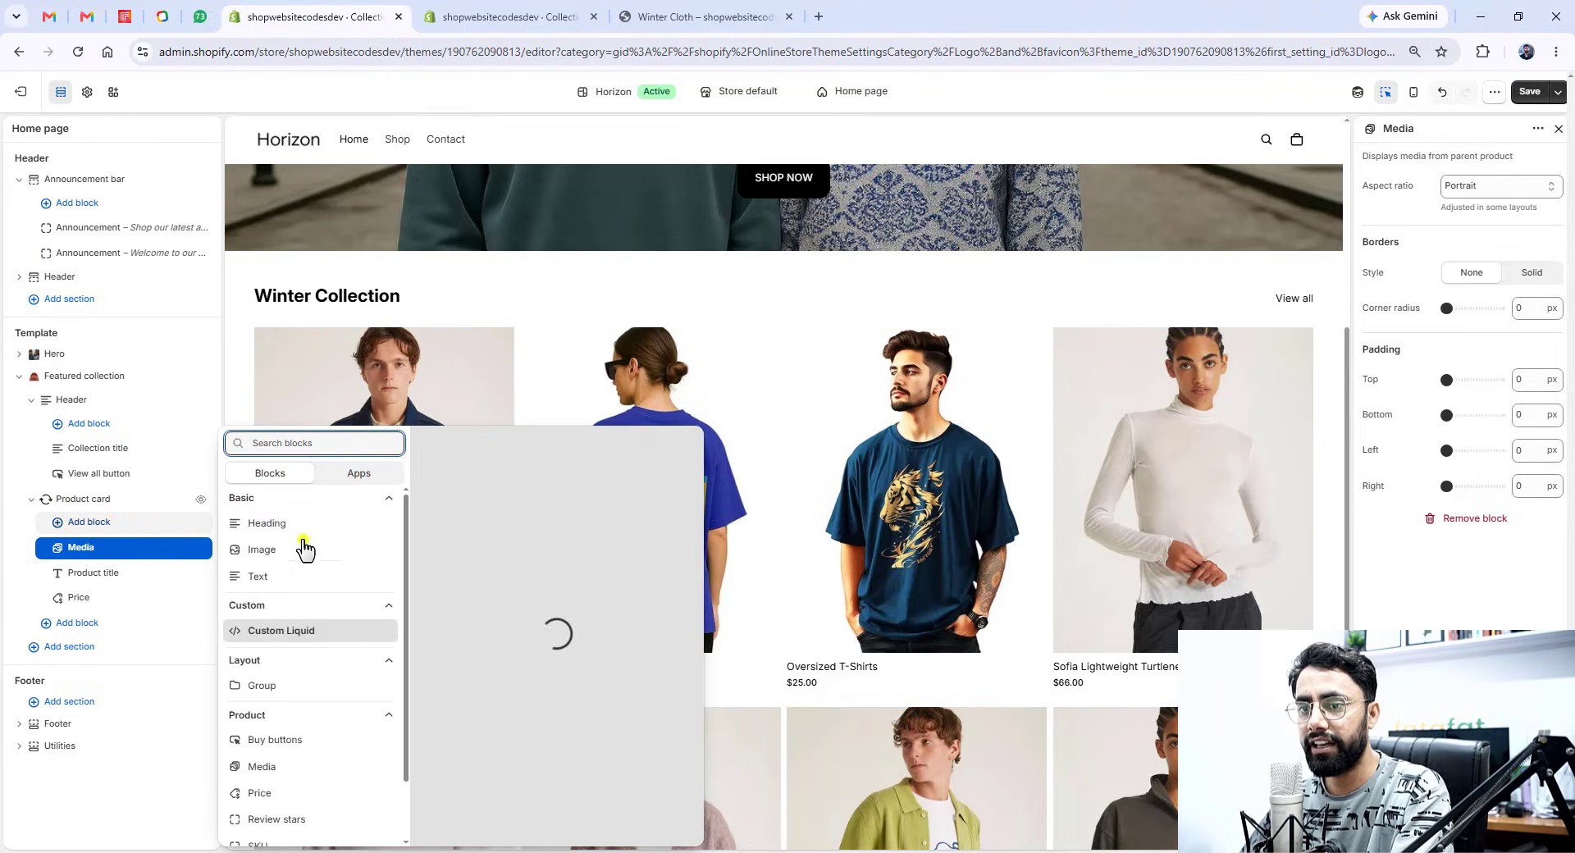
{"action": "type", "text": "swat"}
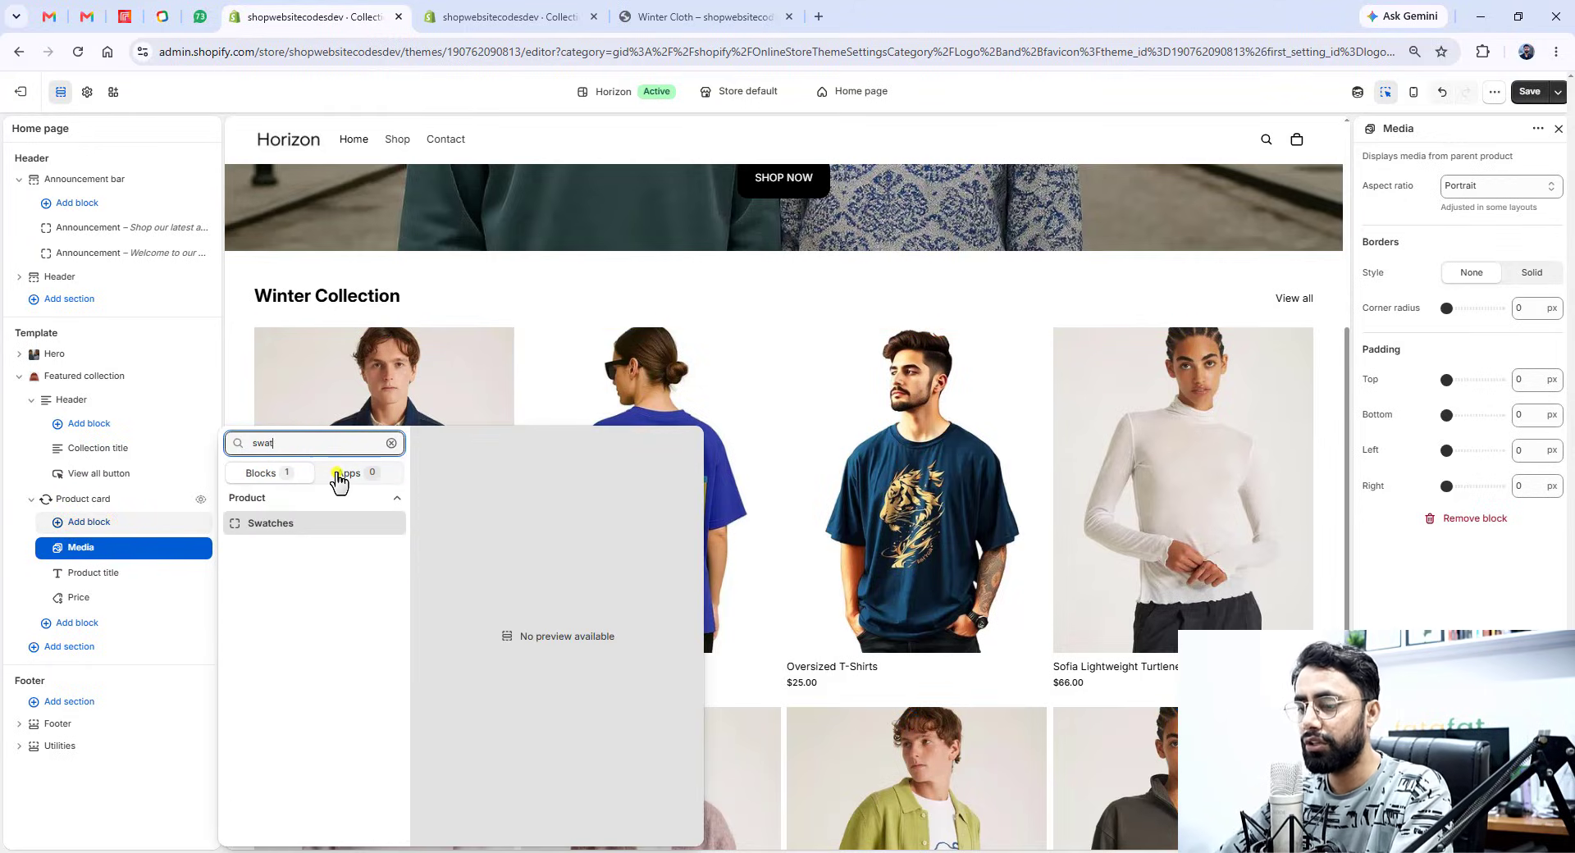
{"action": "left_click", "coordinate": [306, 525]}
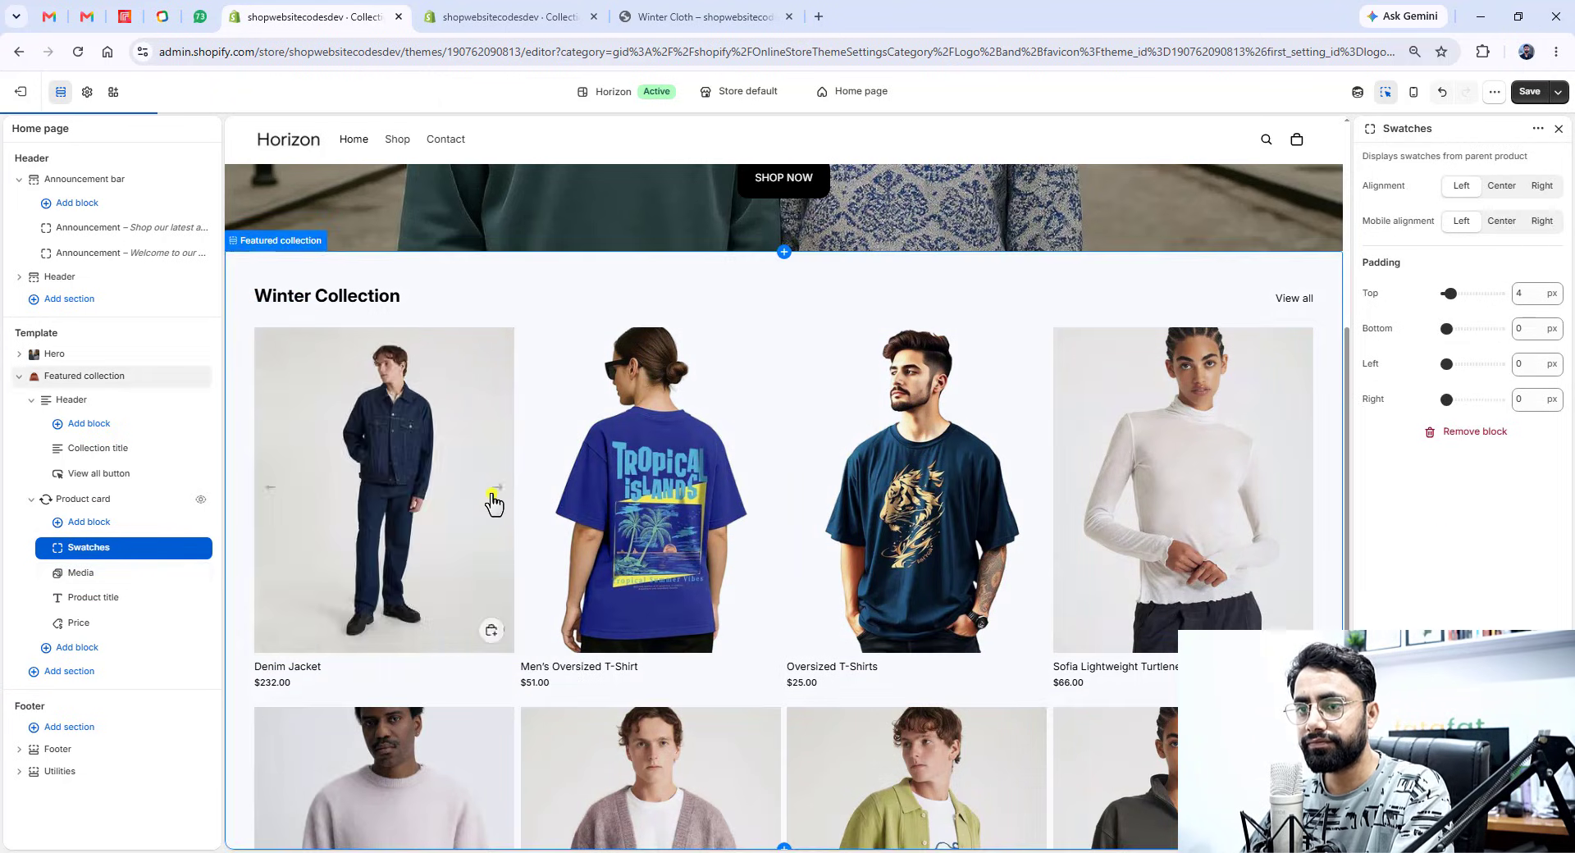
{"action": "scroll", "coordinate": [494, 499], "scroll_direction": "down", "scroll_amount": 3}
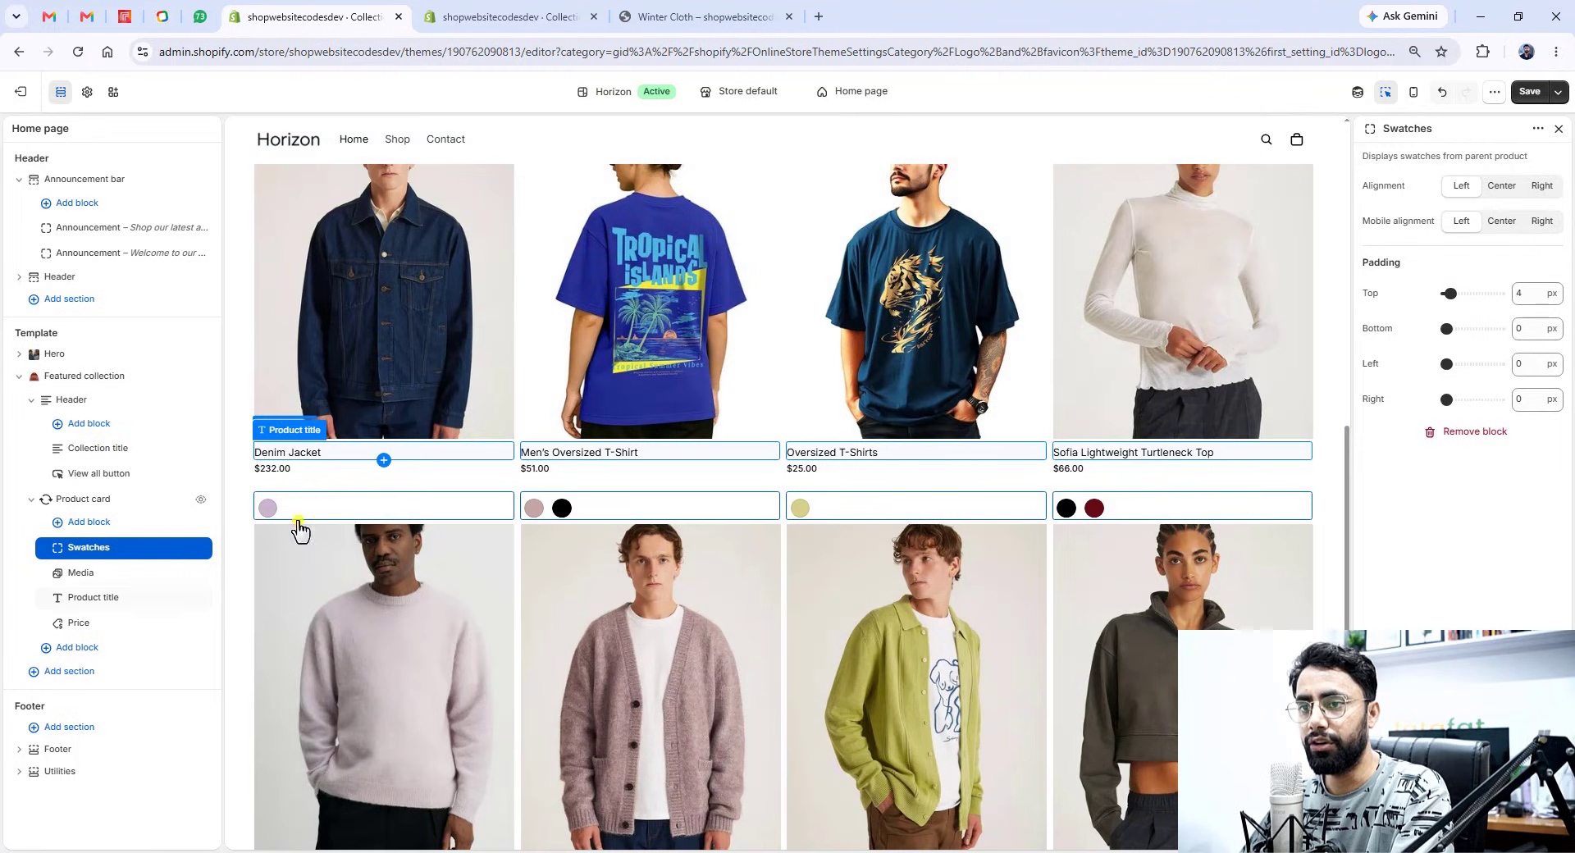
- Move the Swatches block below Price in the product card and save the theme changes
{"action": "left_click", "coordinate": [65, 550]}
{"action": "left_click_drag", "start_coordinate": [58, 555], "coordinate": [61, 625]}
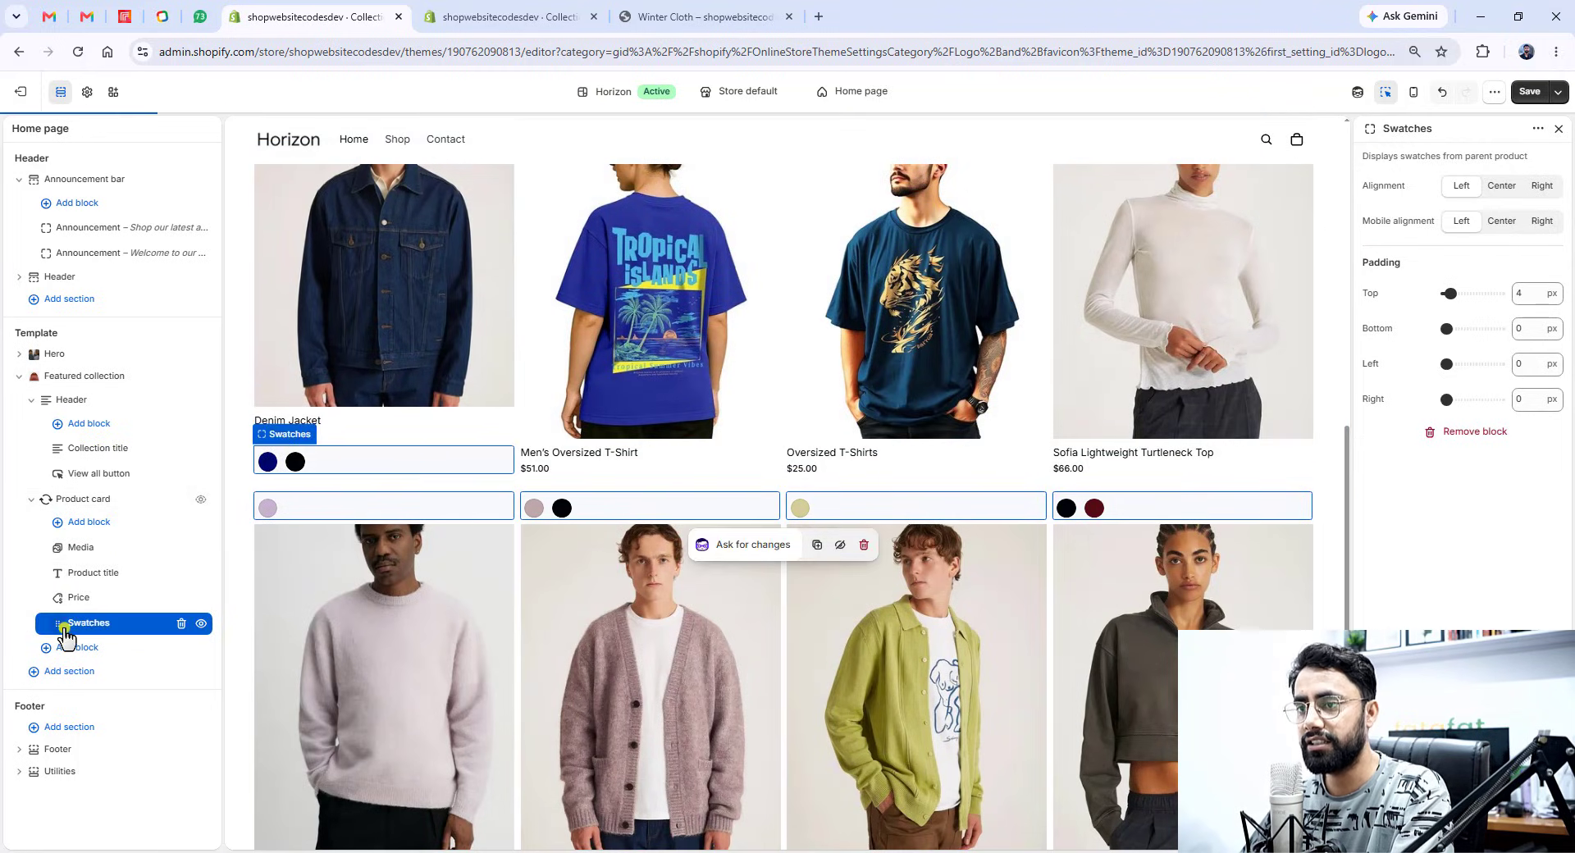
{"action": "left_click", "coordinate": [1201, 470]}
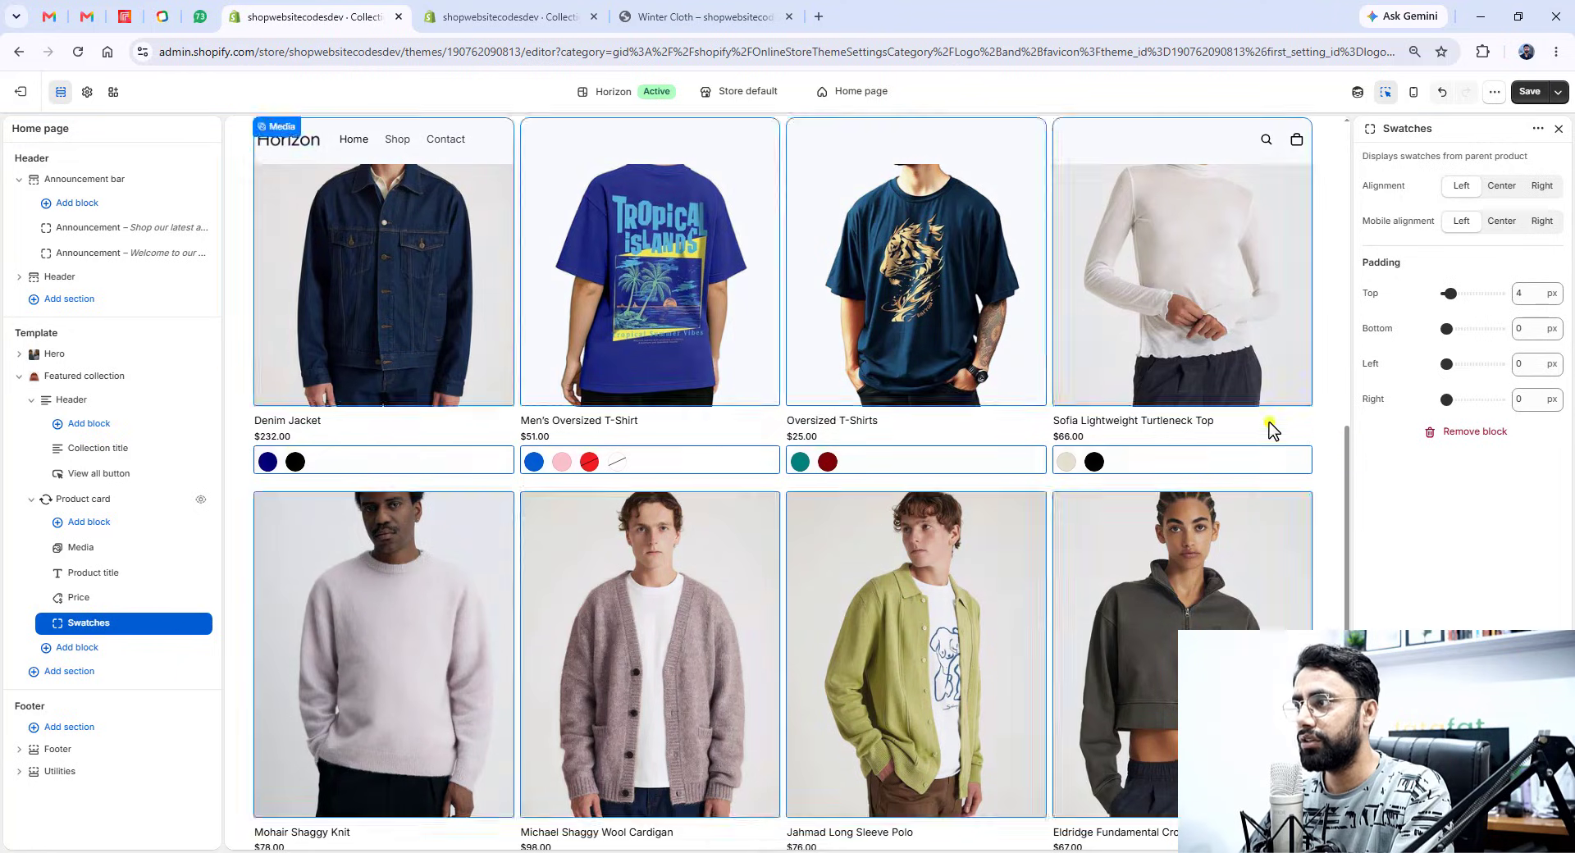
{"action": "scroll", "coordinate": [1223, 407], "scroll_direction": "down", "scroll_amount": 4}
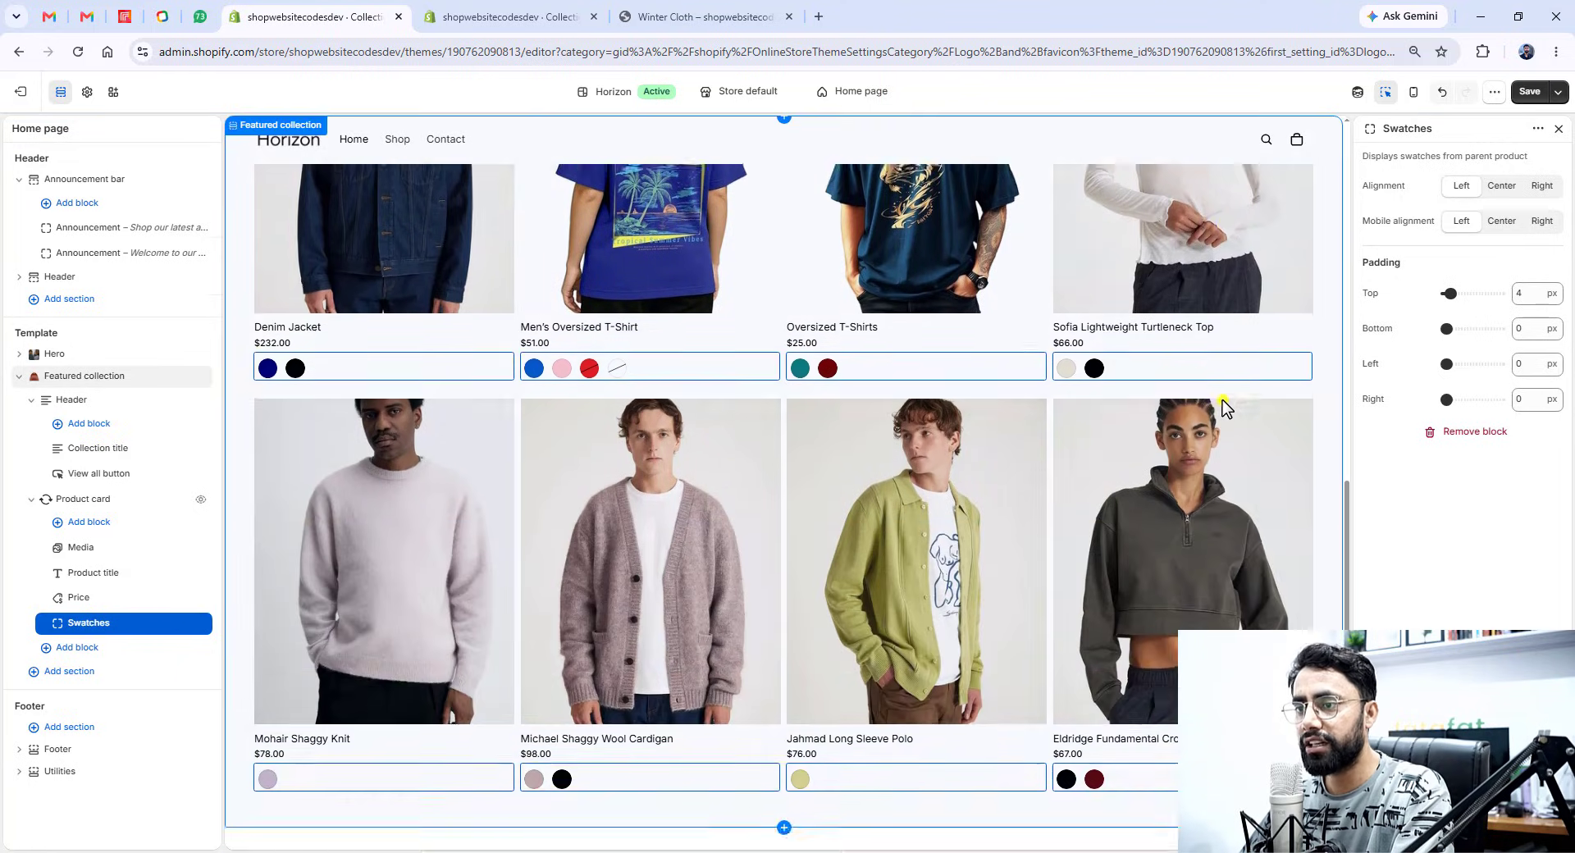
{"action": "left_click", "coordinate": [1536, 93]}
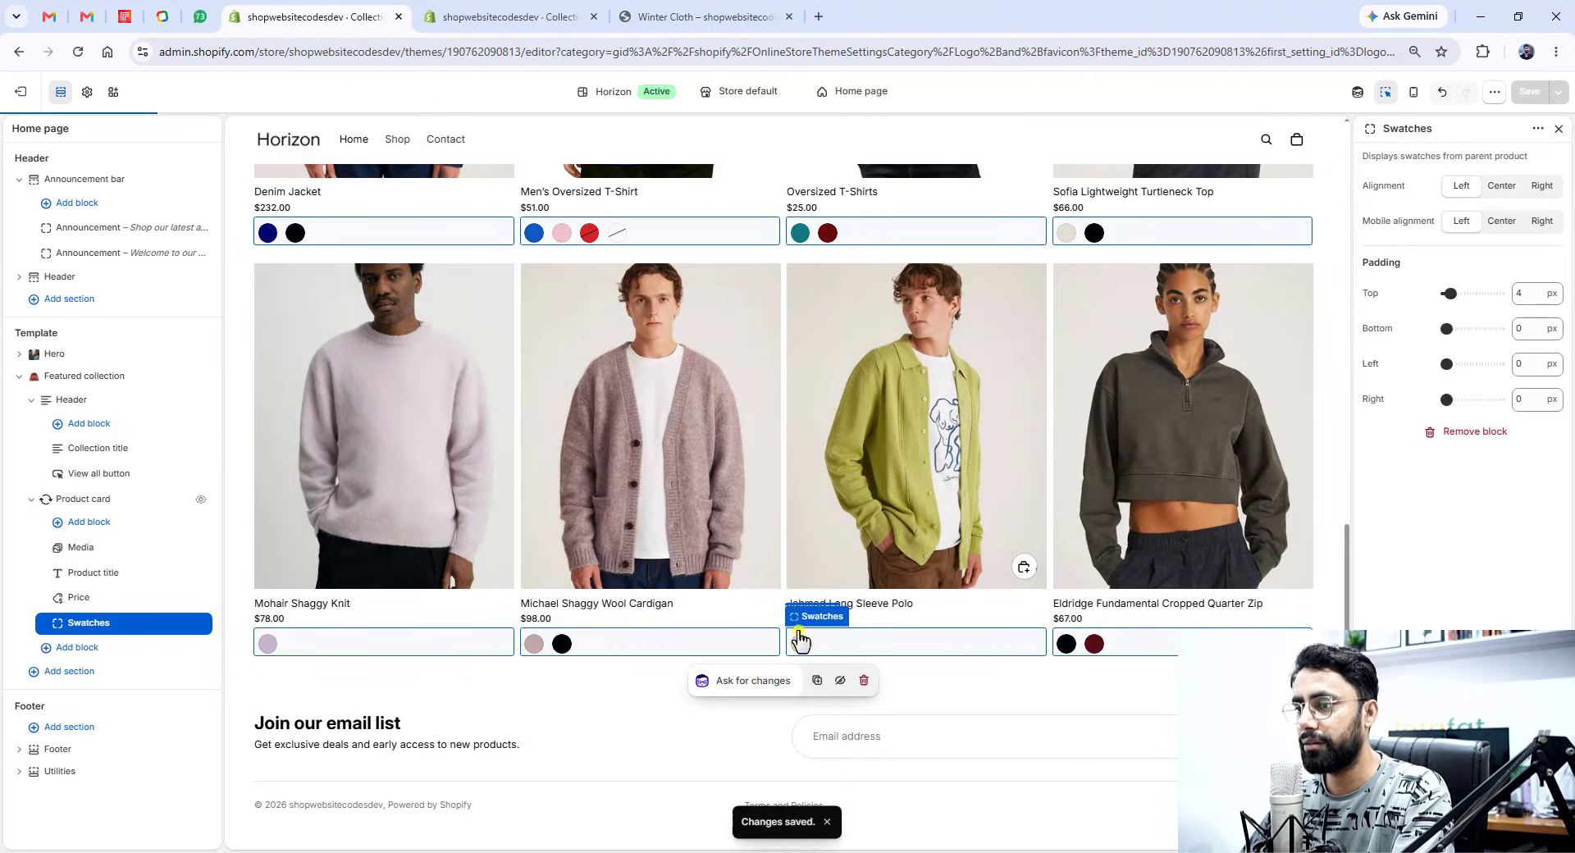
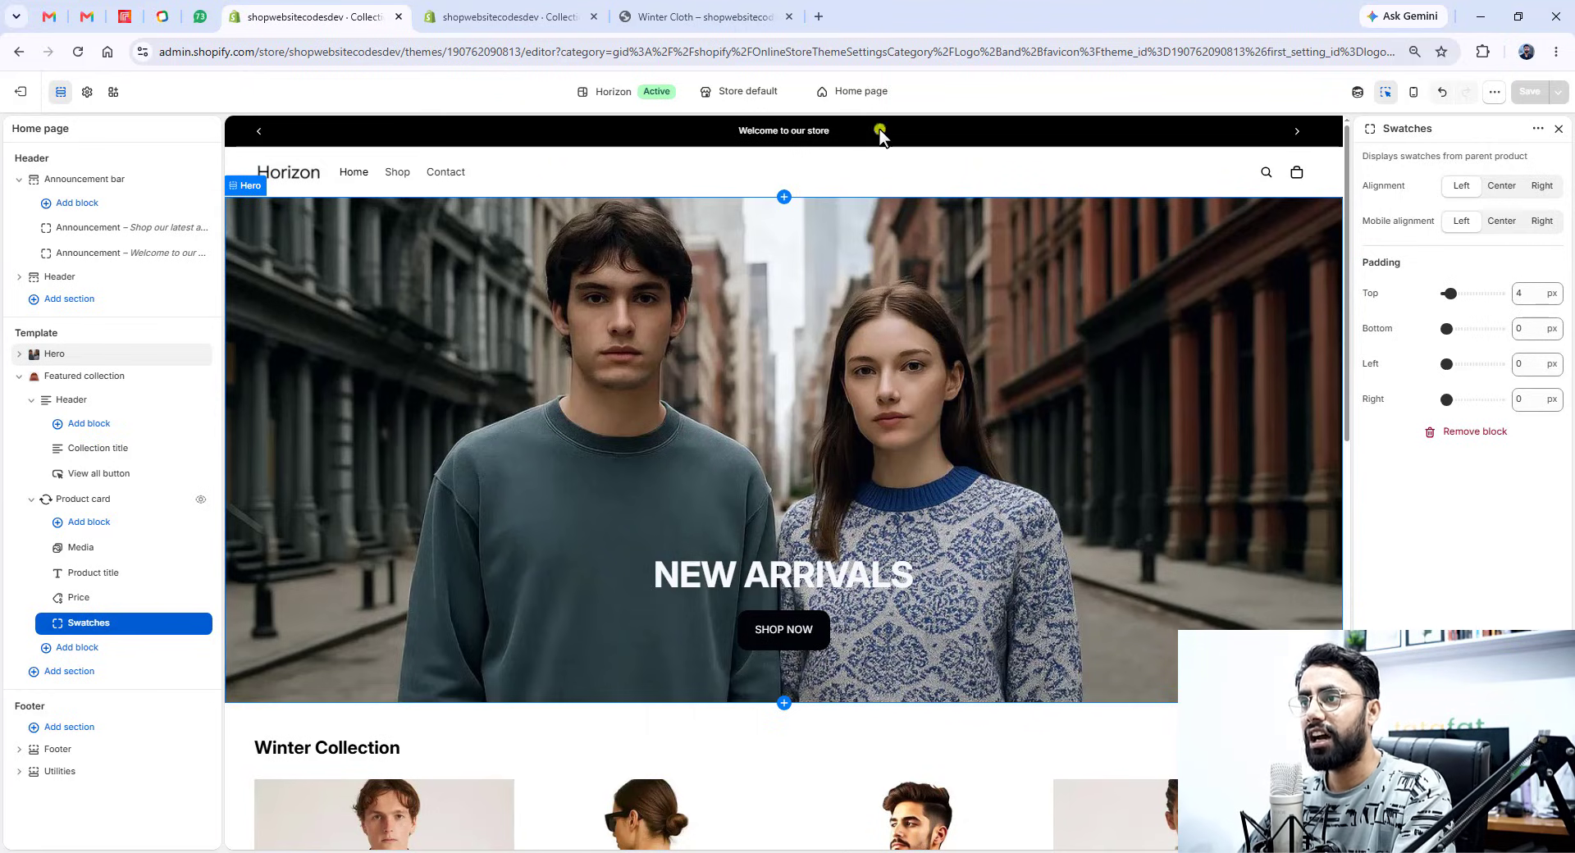
- Switch the theme editor to the Default product template and open its Product information section settings
{"action": "left_click", "coordinate": [867, 96]}
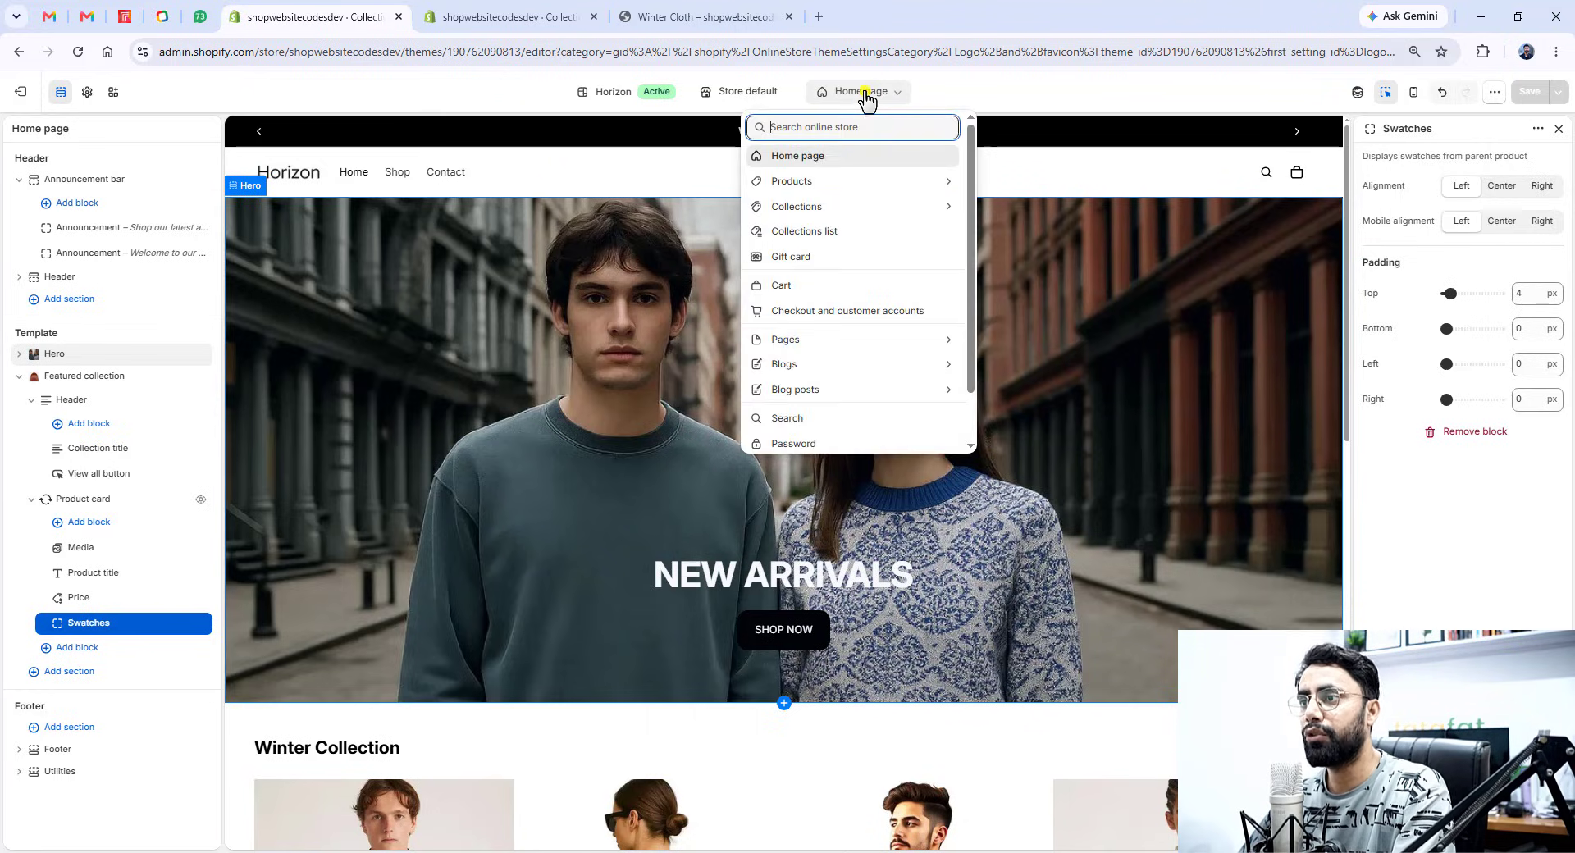
{"action": "left_click", "coordinate": [815, 185]}
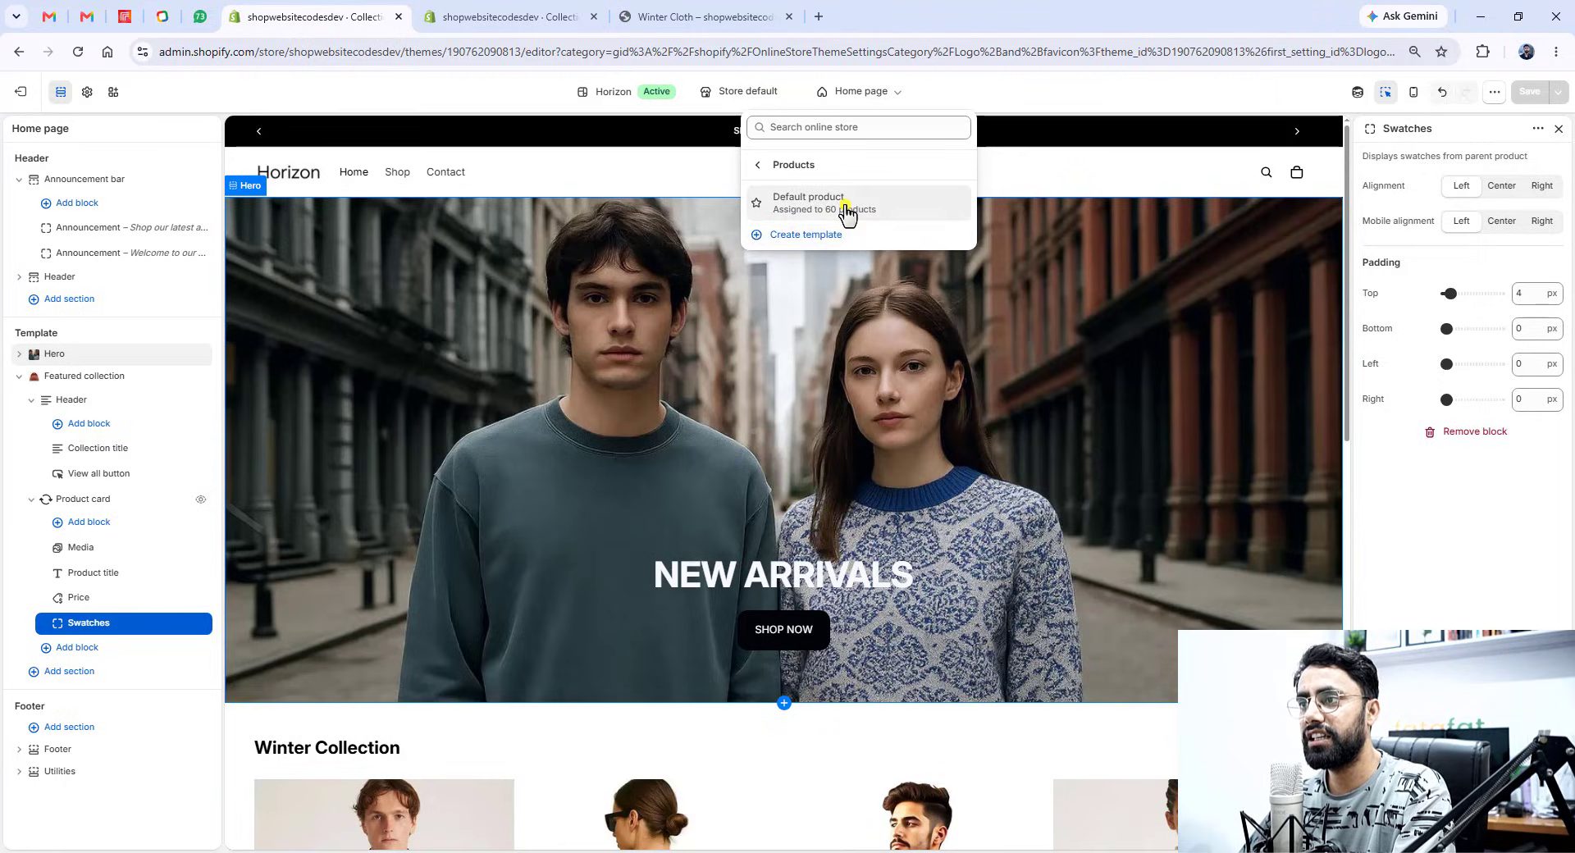
{"action": "left_click", "coordinate": [844, 209]}
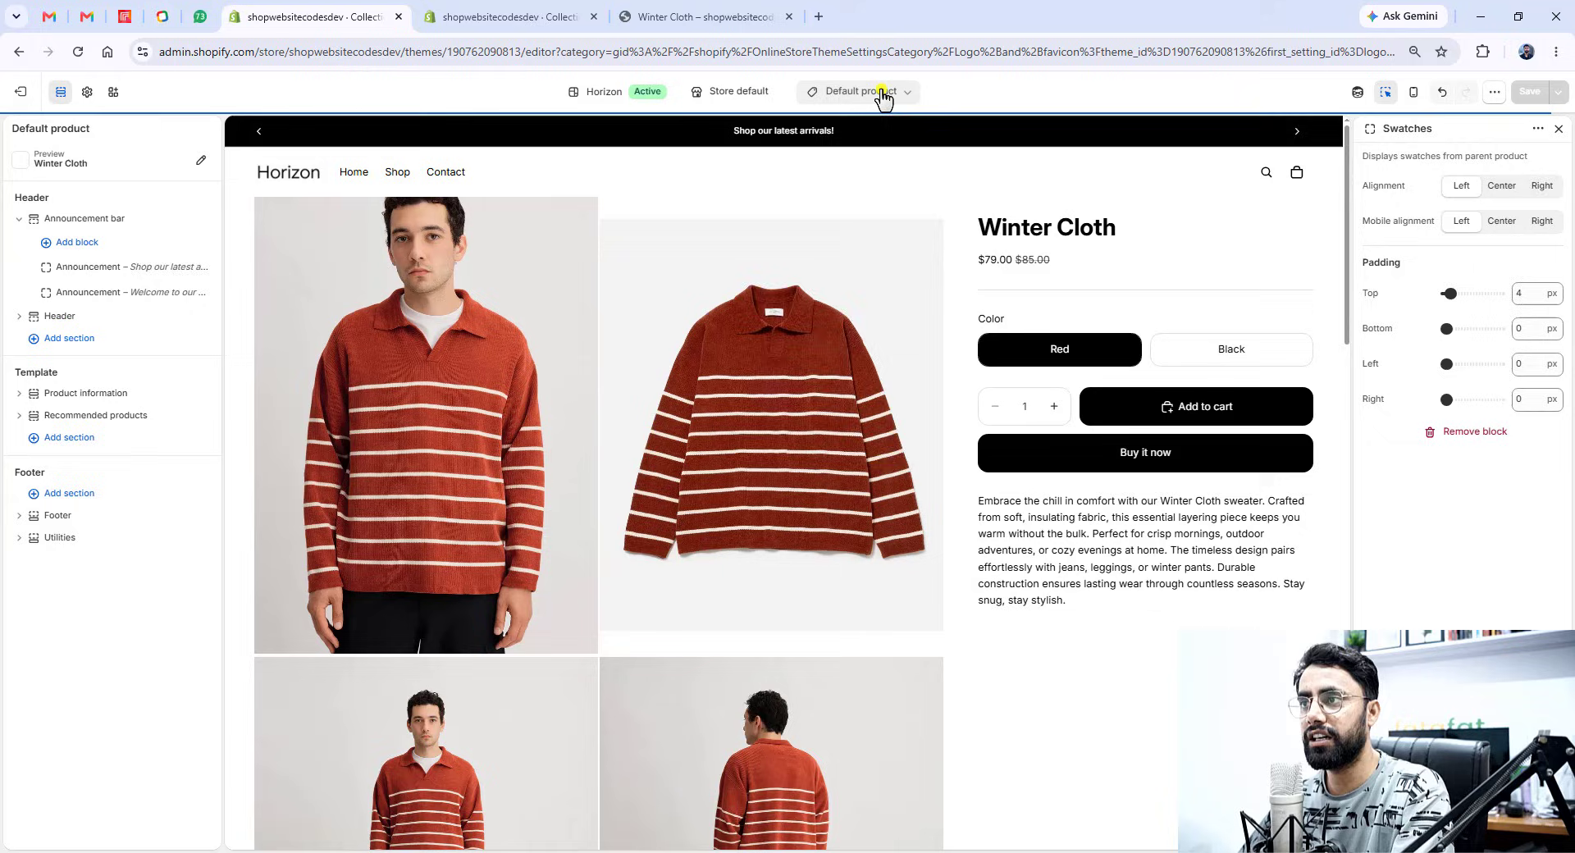
{"action": "left_click", "coordinate": [878, 93]}
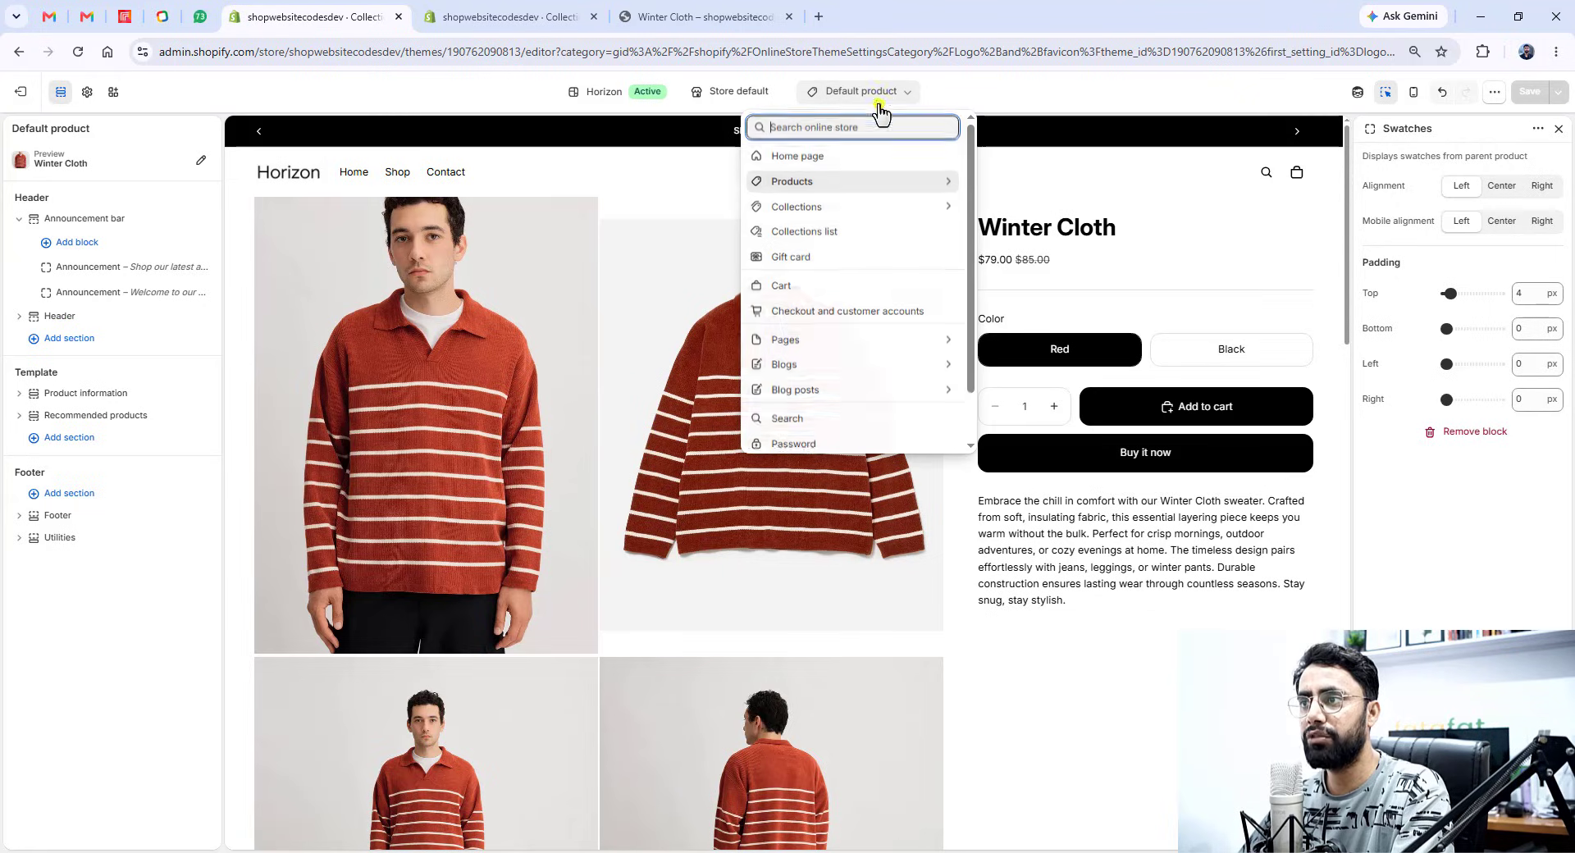
{"action": "left_click", "coordinate": [901, 183]}
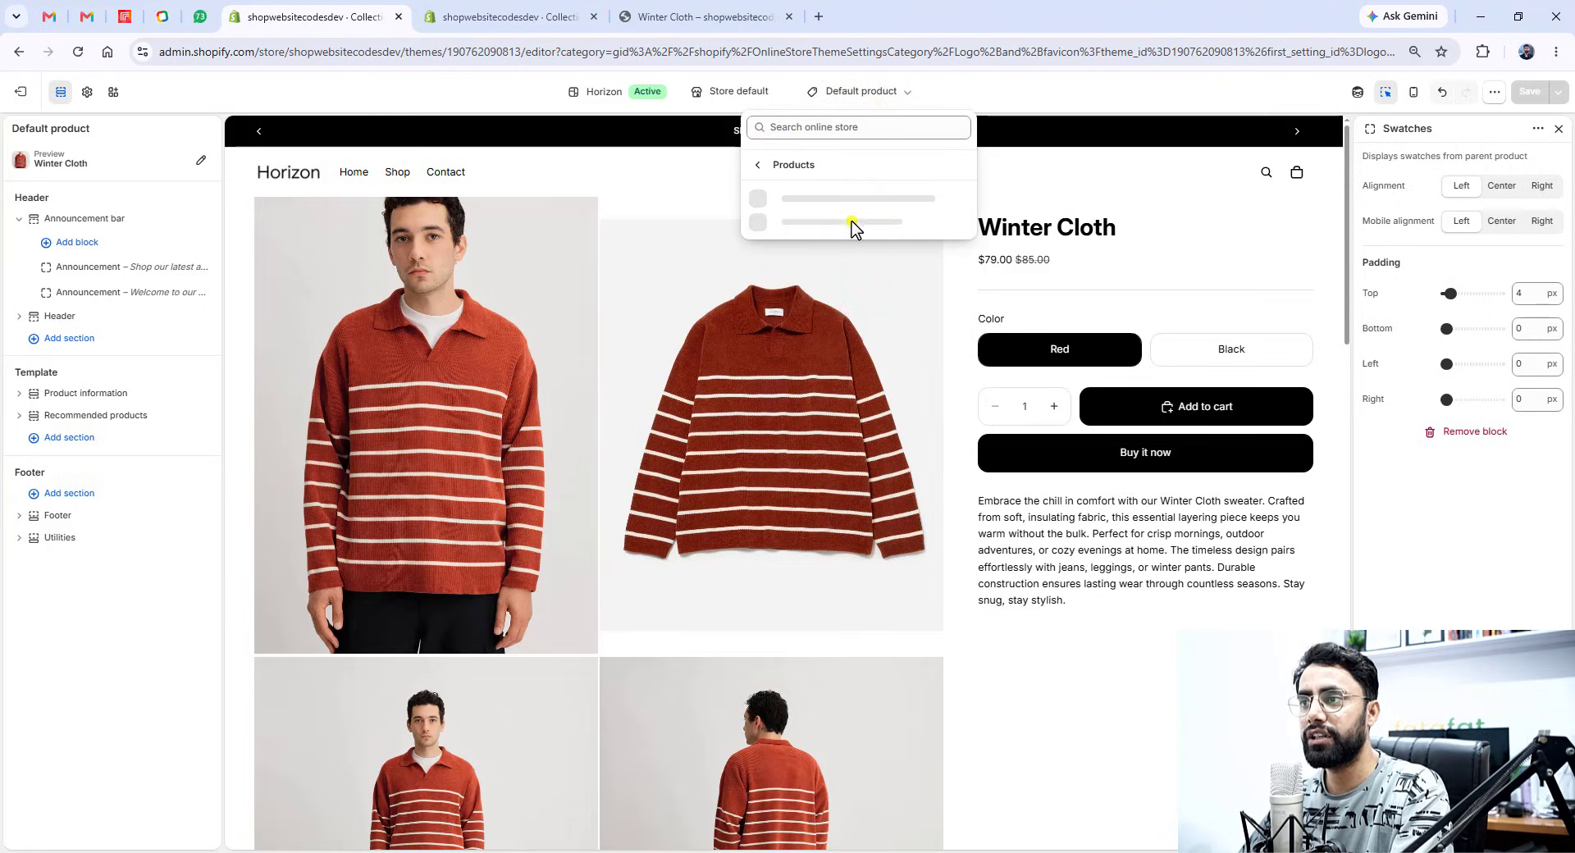
{"action": "left_click", "coordinate": [1122, 673]}
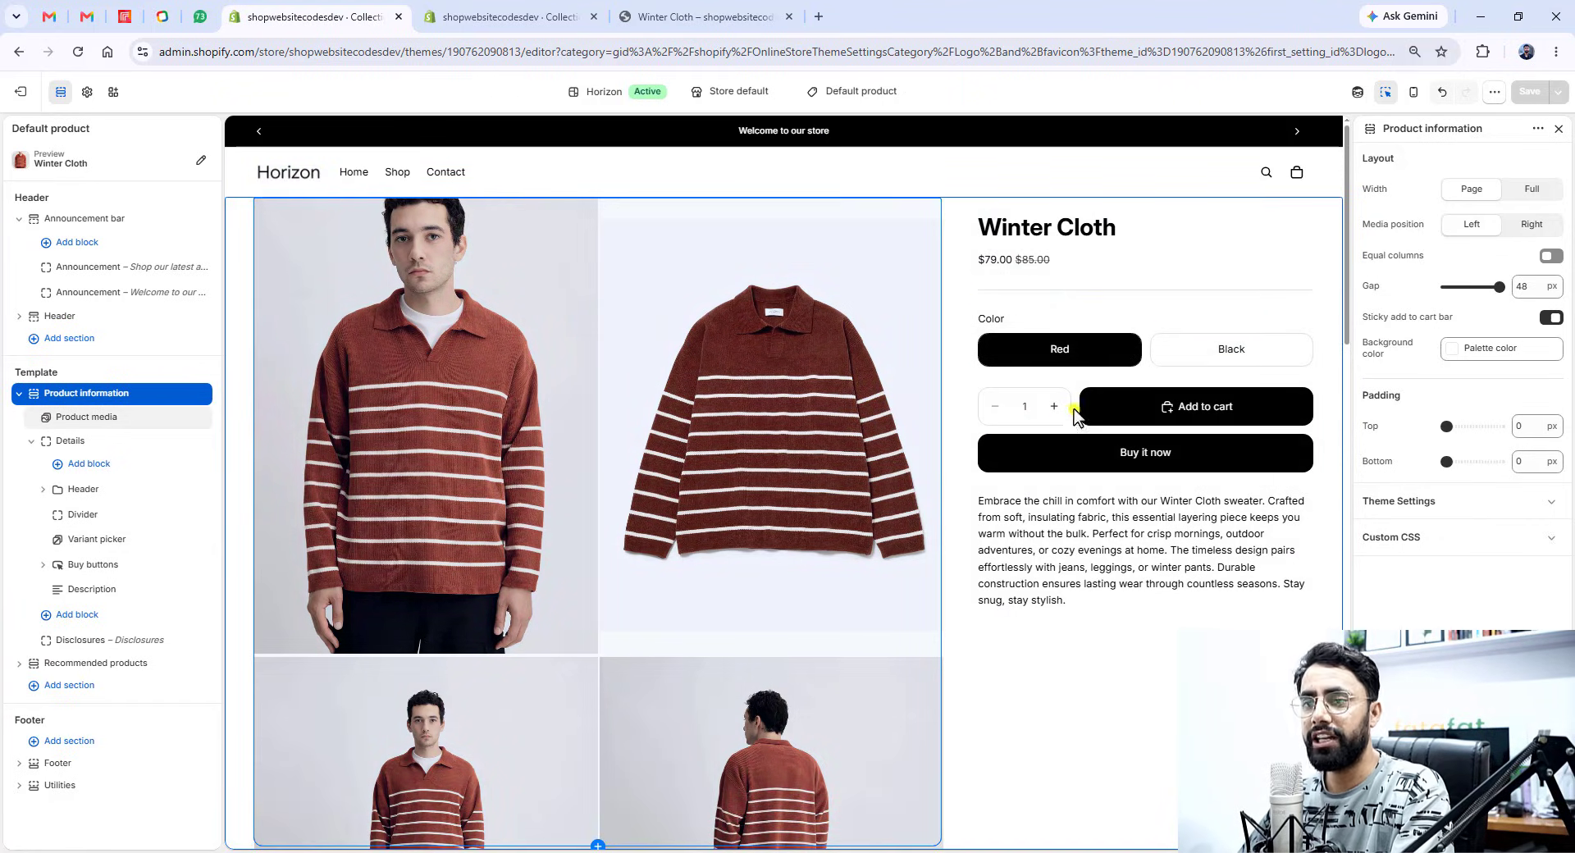
- Try the Heading 2 format on the product title text and return it to Heading 1
{"action": "left_click", "coordinate": [1078, 230]}
{"action": "left_click", "coordinate": [1415, 189]}
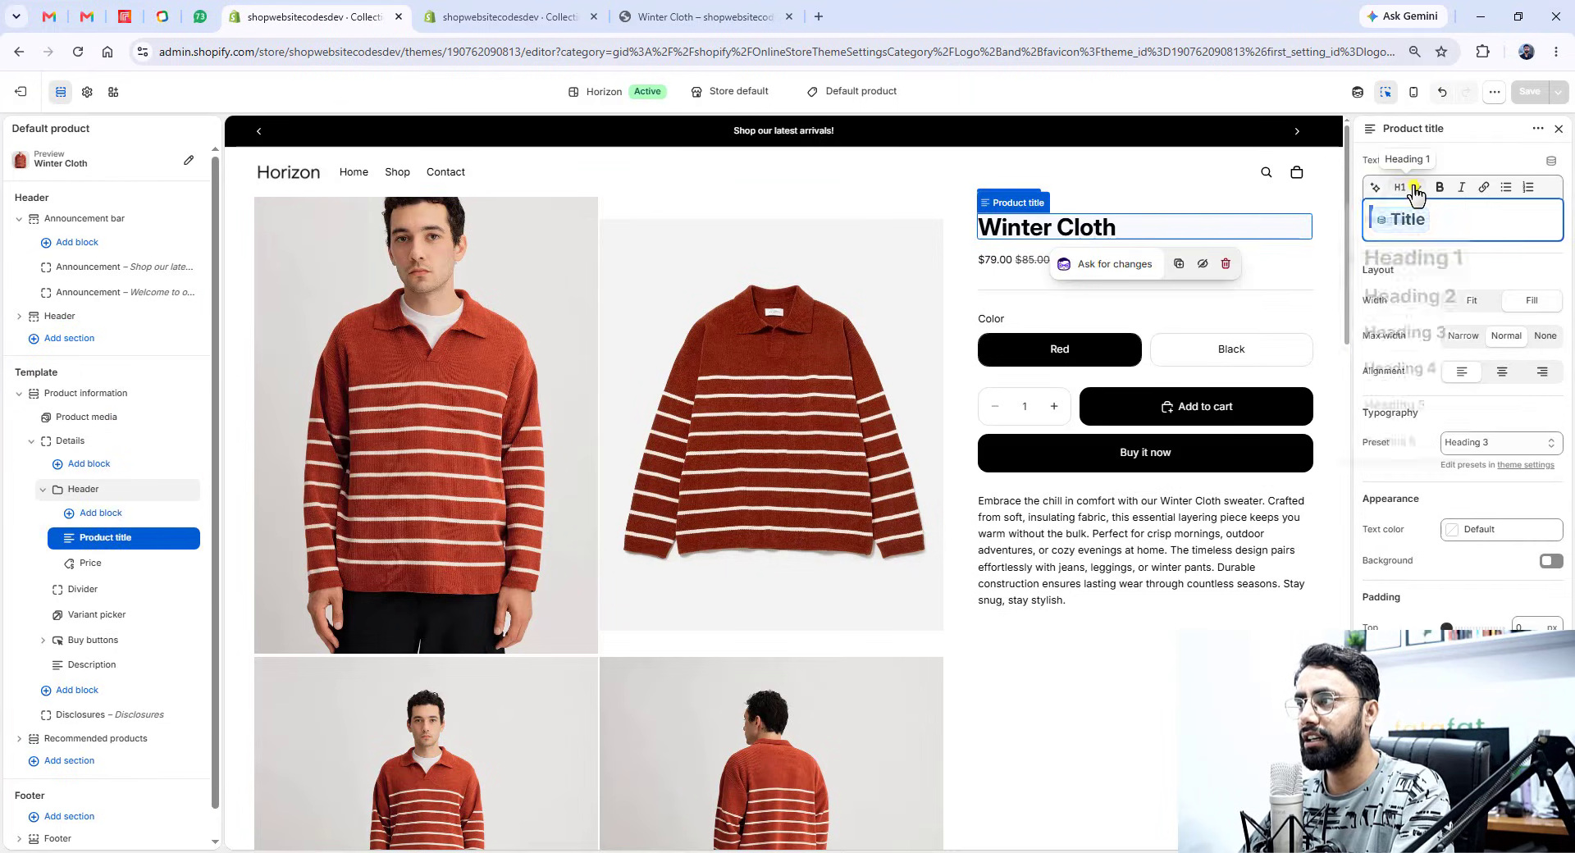
{"action": "left_click", "coordinate": [1415, 297]}
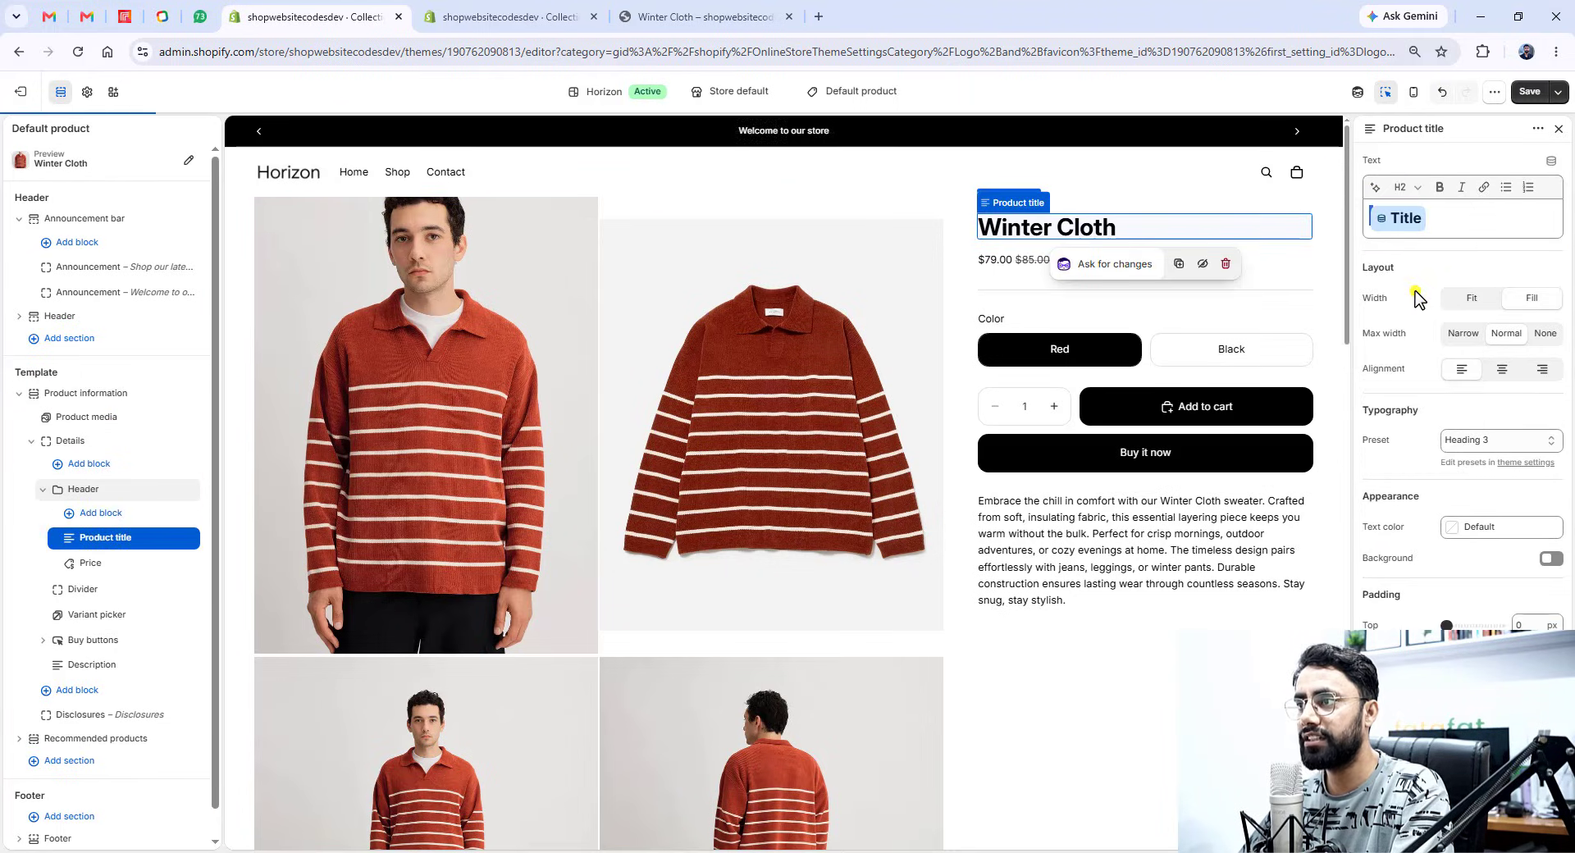
{"action": "left_click", "coordinate": [1408, 189]}
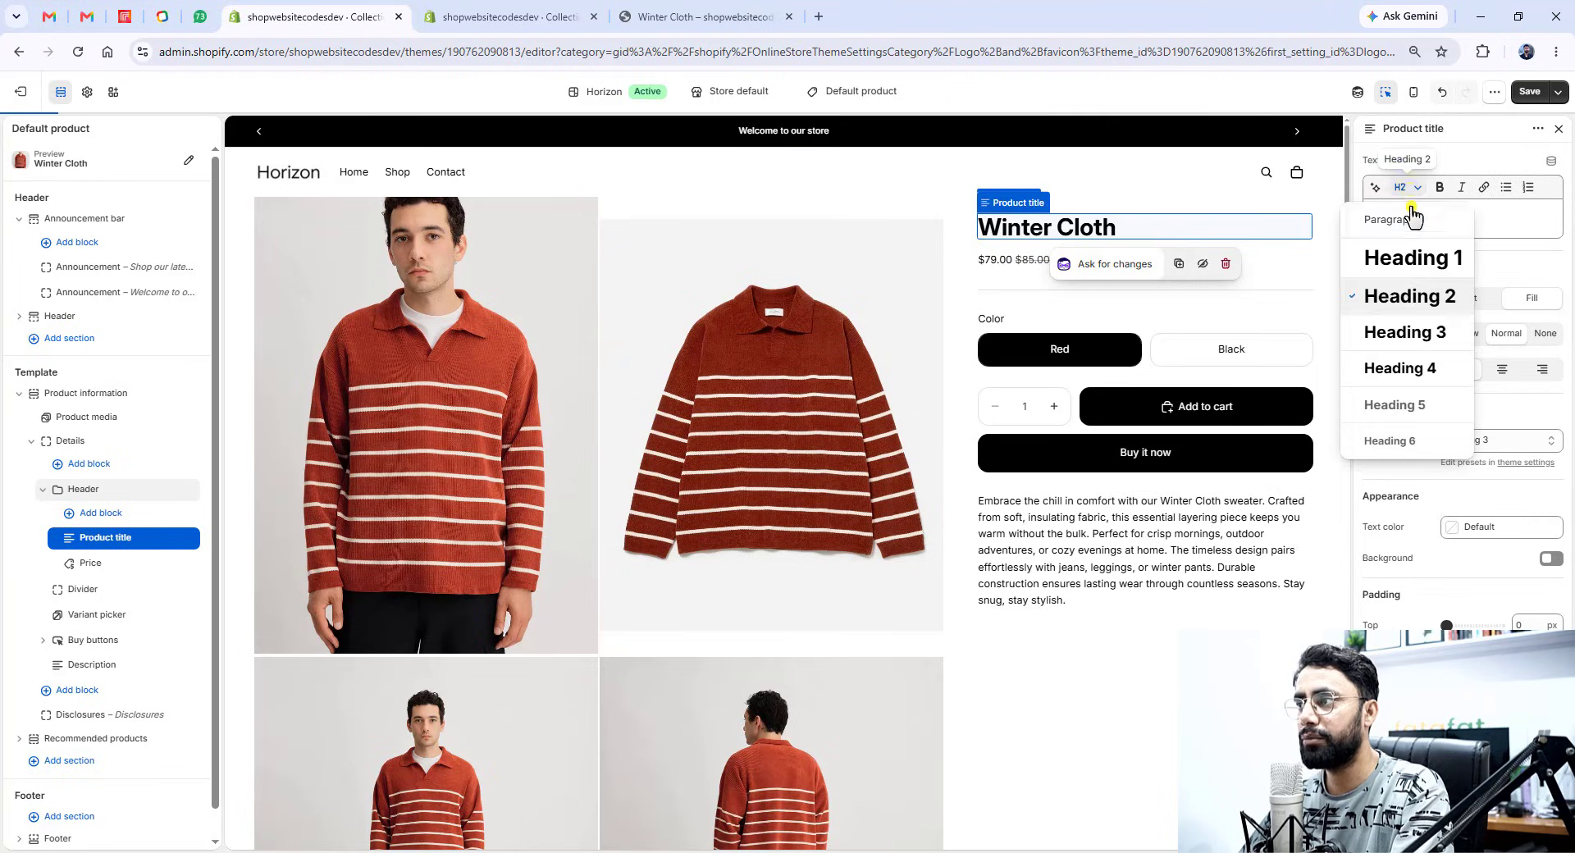
{"action": "left_click", "coordinate": [1413, 258]}
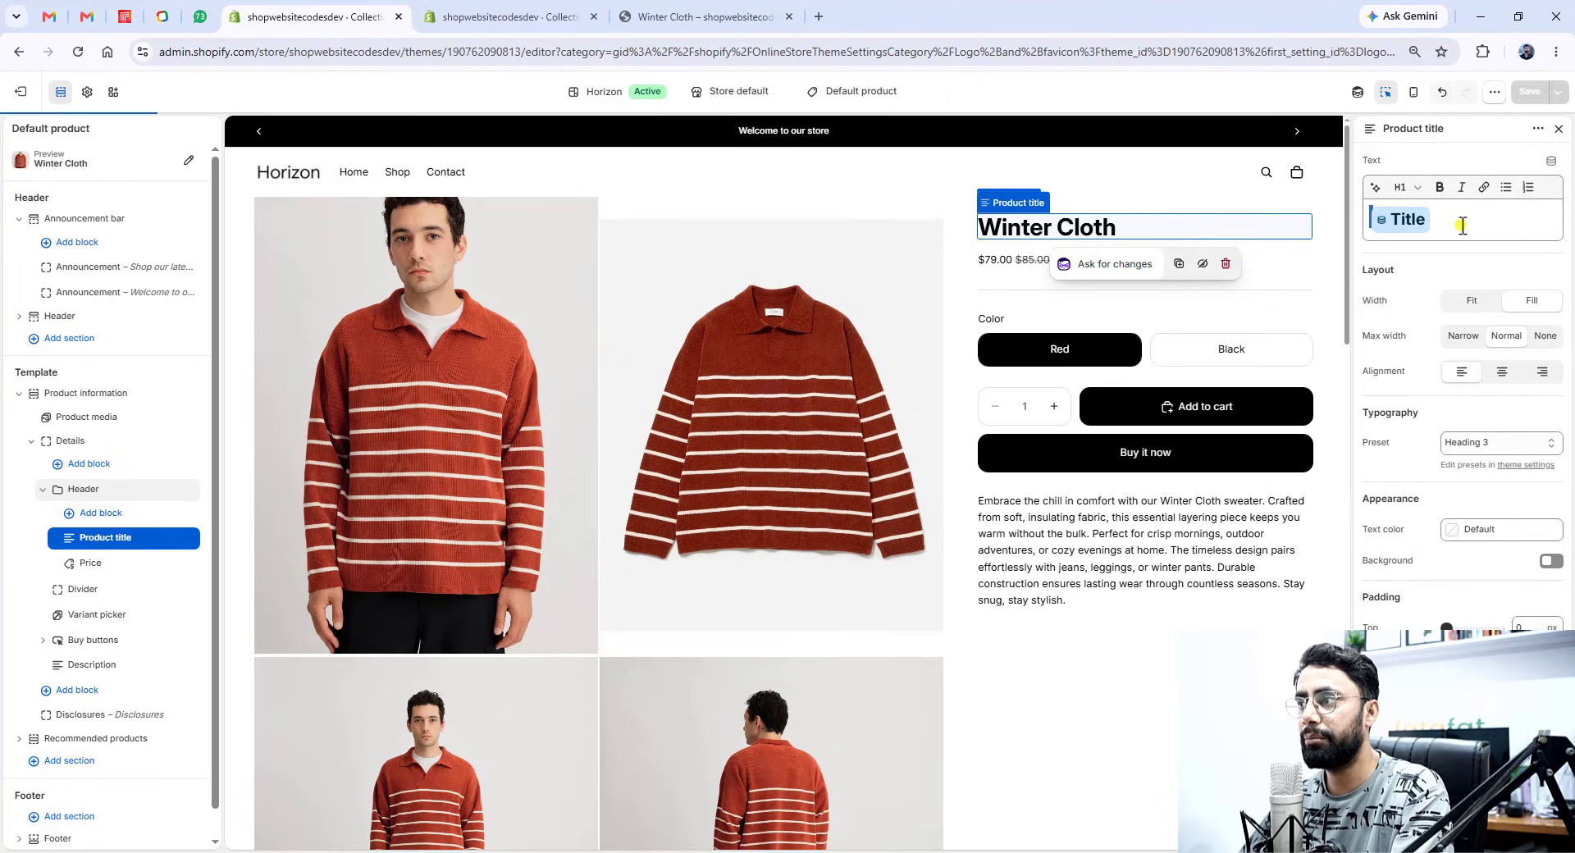
- Try the Heading 2 typography preset on the product title, switch it to Heading 1, and reopen the preset choices
{"action": "left_click", "coordinate": [1486, 444]}
{"action": "left_click", "coordinate": [1480, 521]}
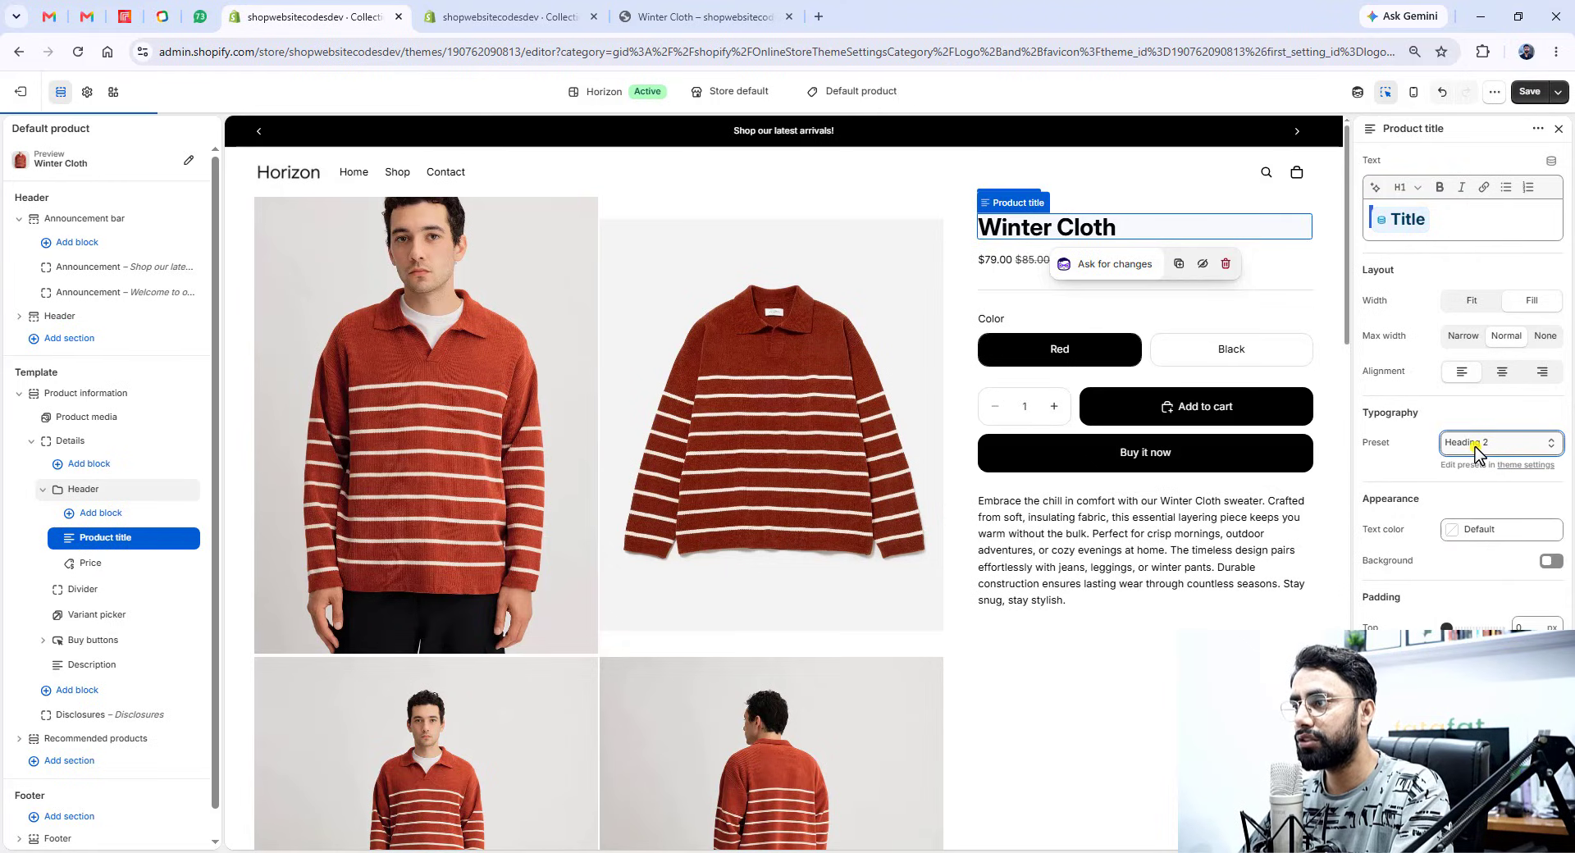
{"action": "left_click", "coordinate": [1477, 444]}
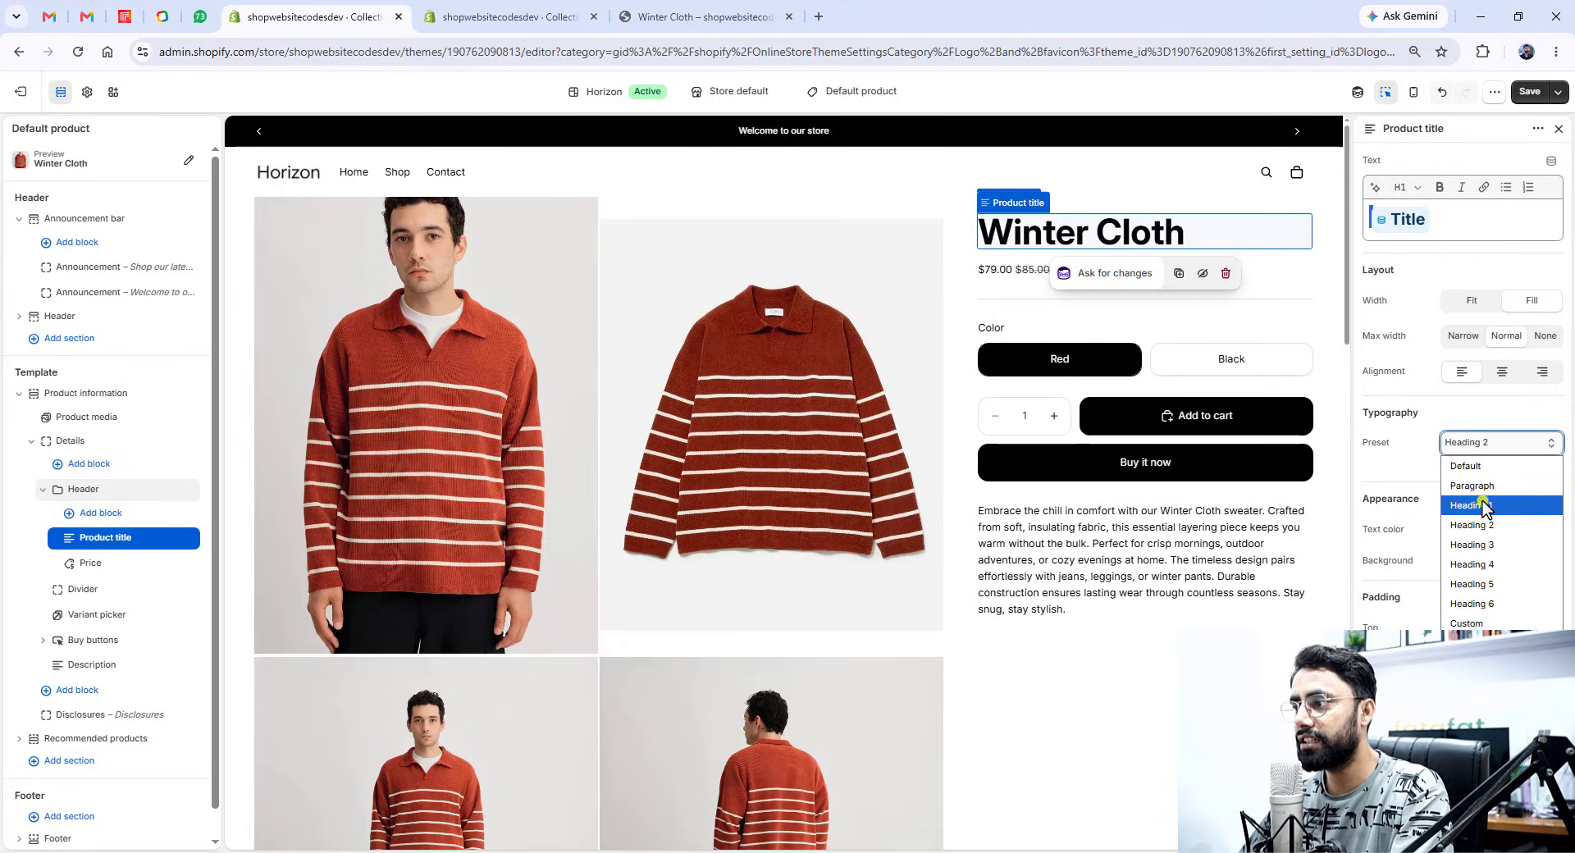
{"action": "left_click", "coordinate": [1483, 506]}
{"action": "left_click", "coordinate": [1478, 443]}
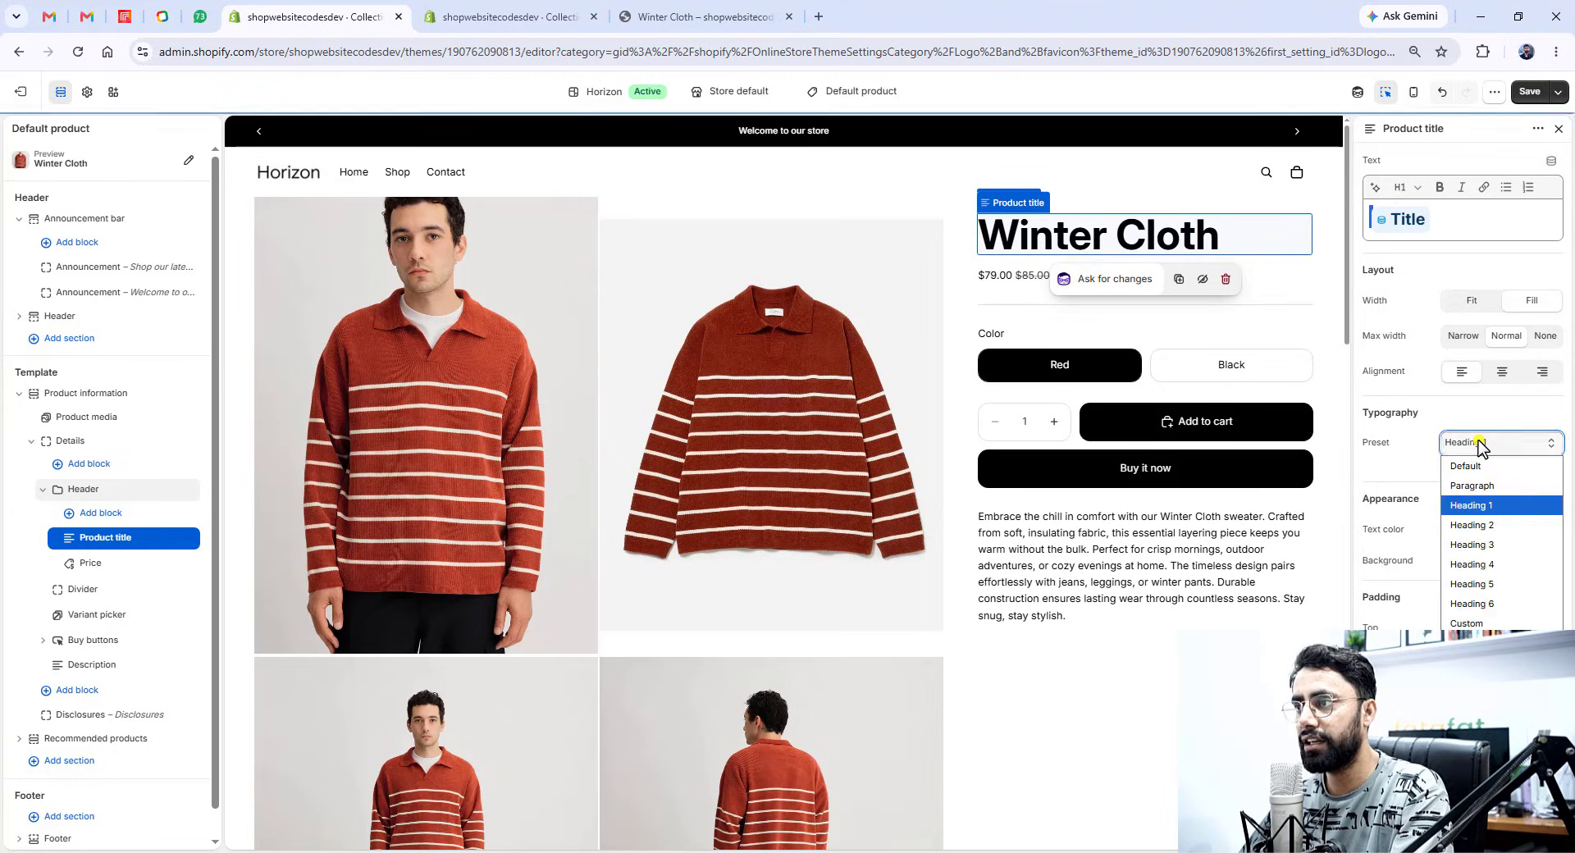
- Set the product title's typography preset to Heading 3
{"action": "left_click", "coordinate": [1487, 545]}
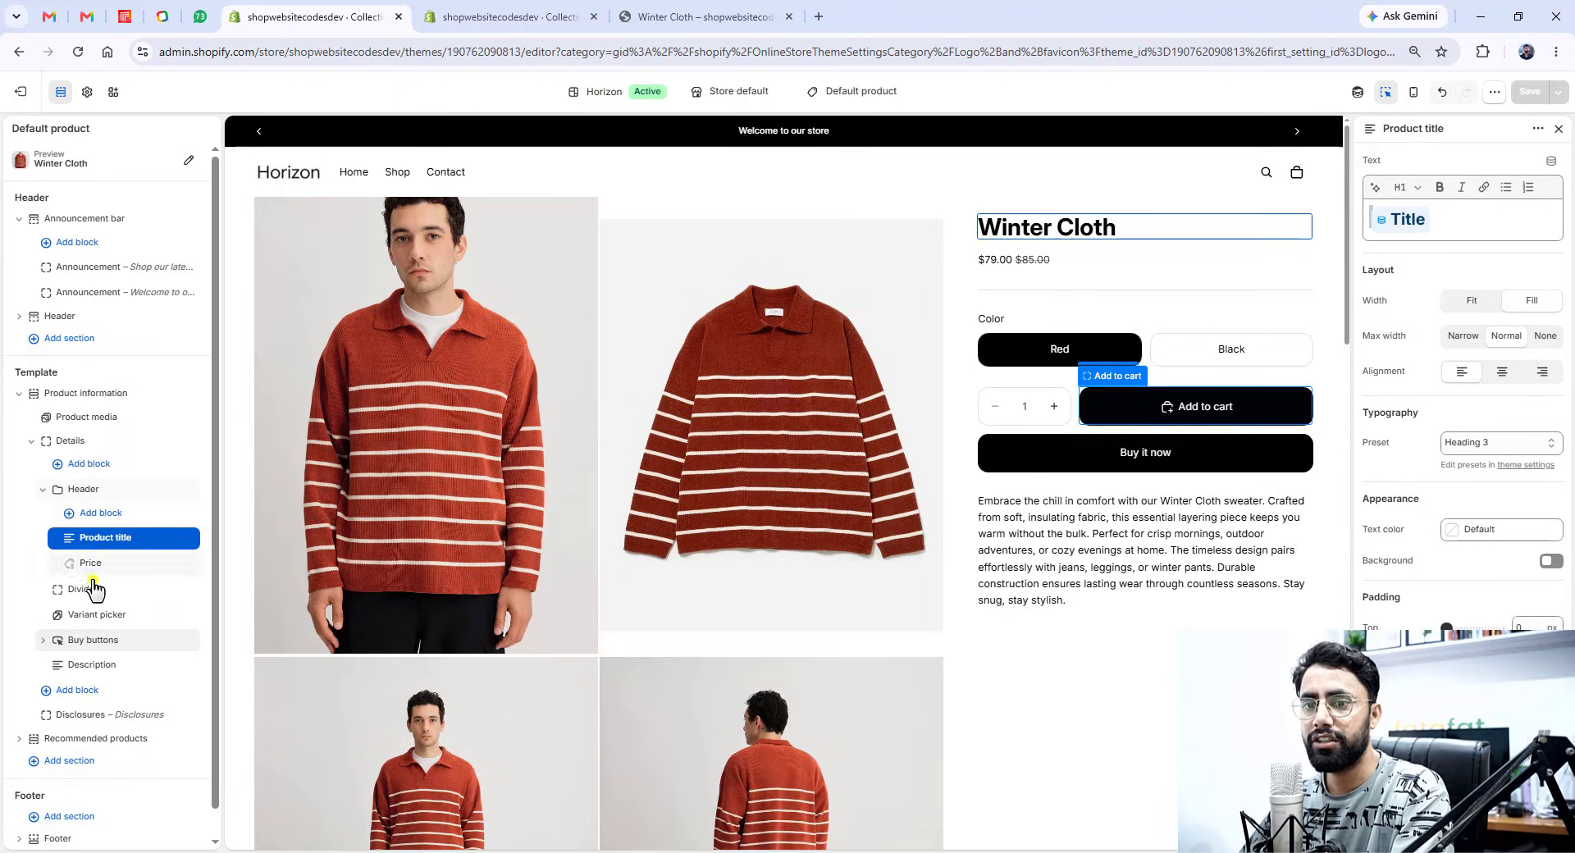
- Turn on swatches for the product page's variant picker and save the theme changes
{"action": "left_click", "coordinate": [99, 617]}
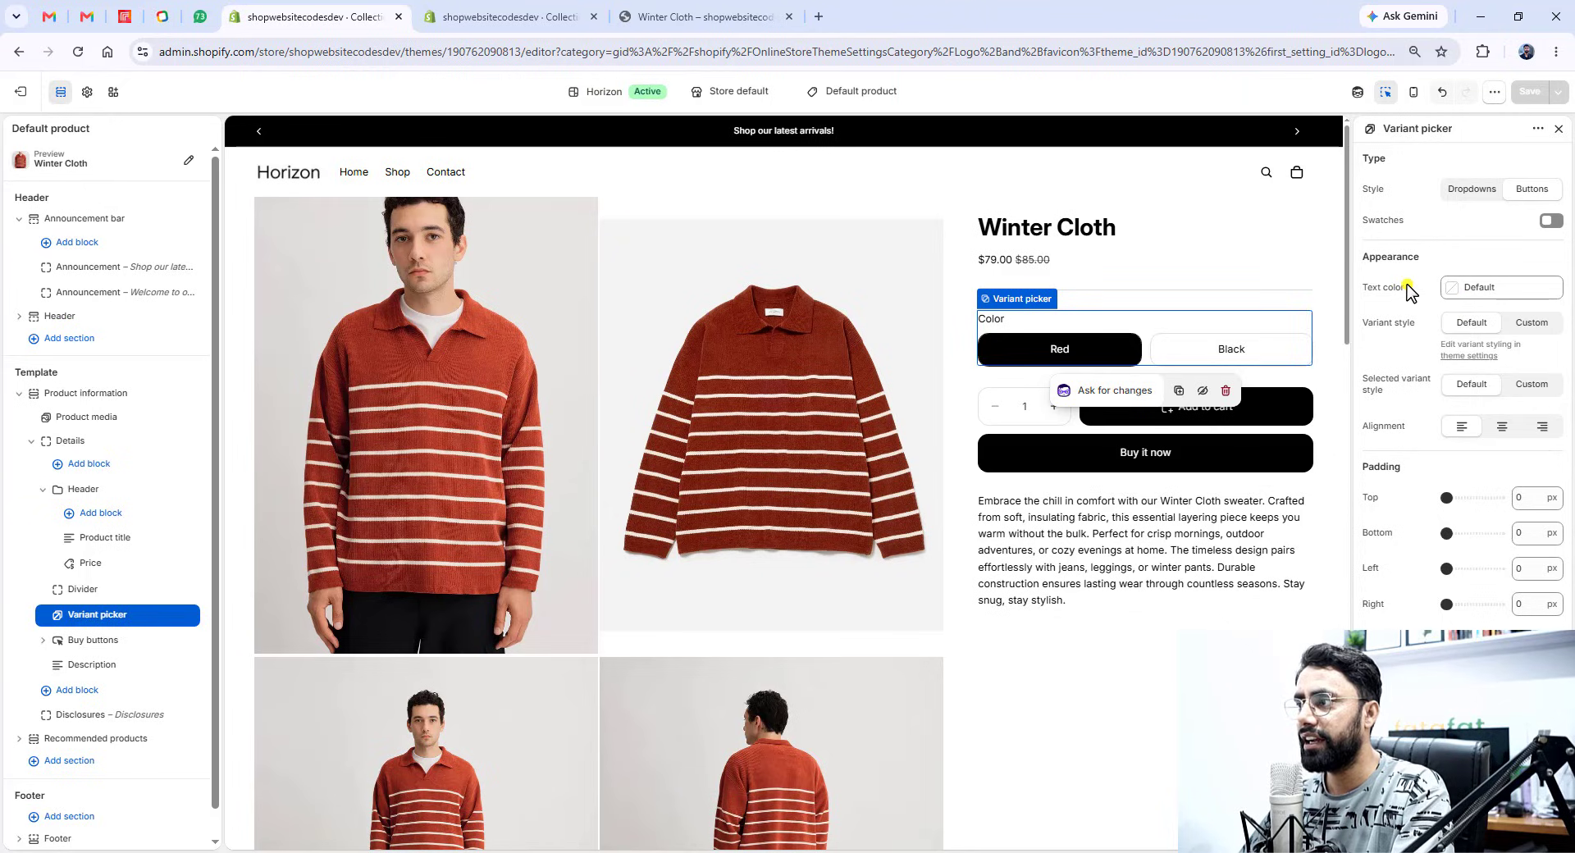
{"action": "left_click", "coordinate": [1546, 223]}
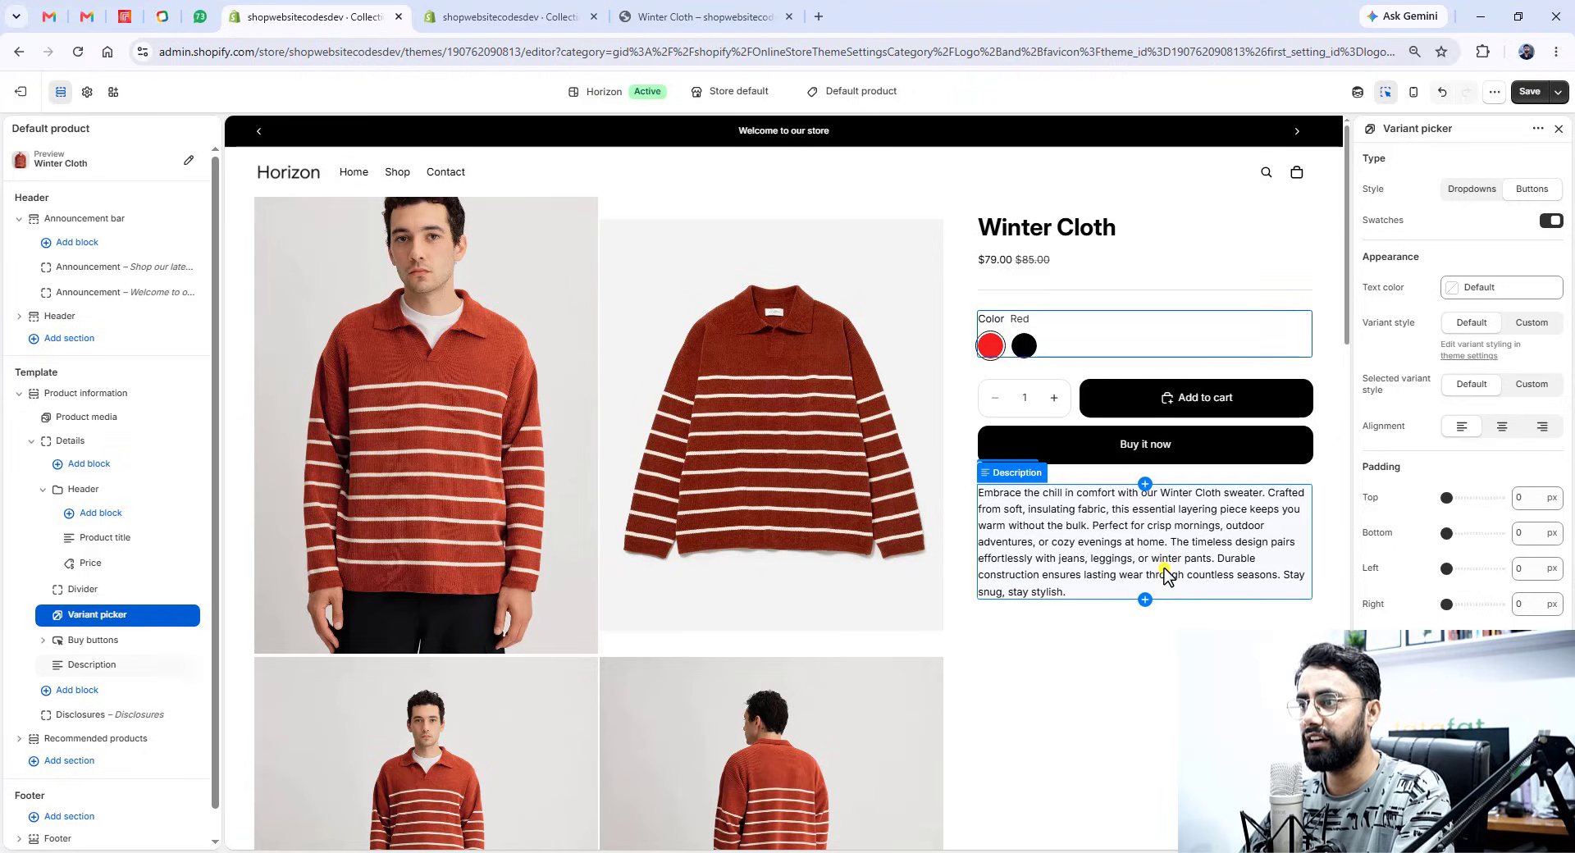
{"action": "left_click", "coordinate": [1529, 91]}
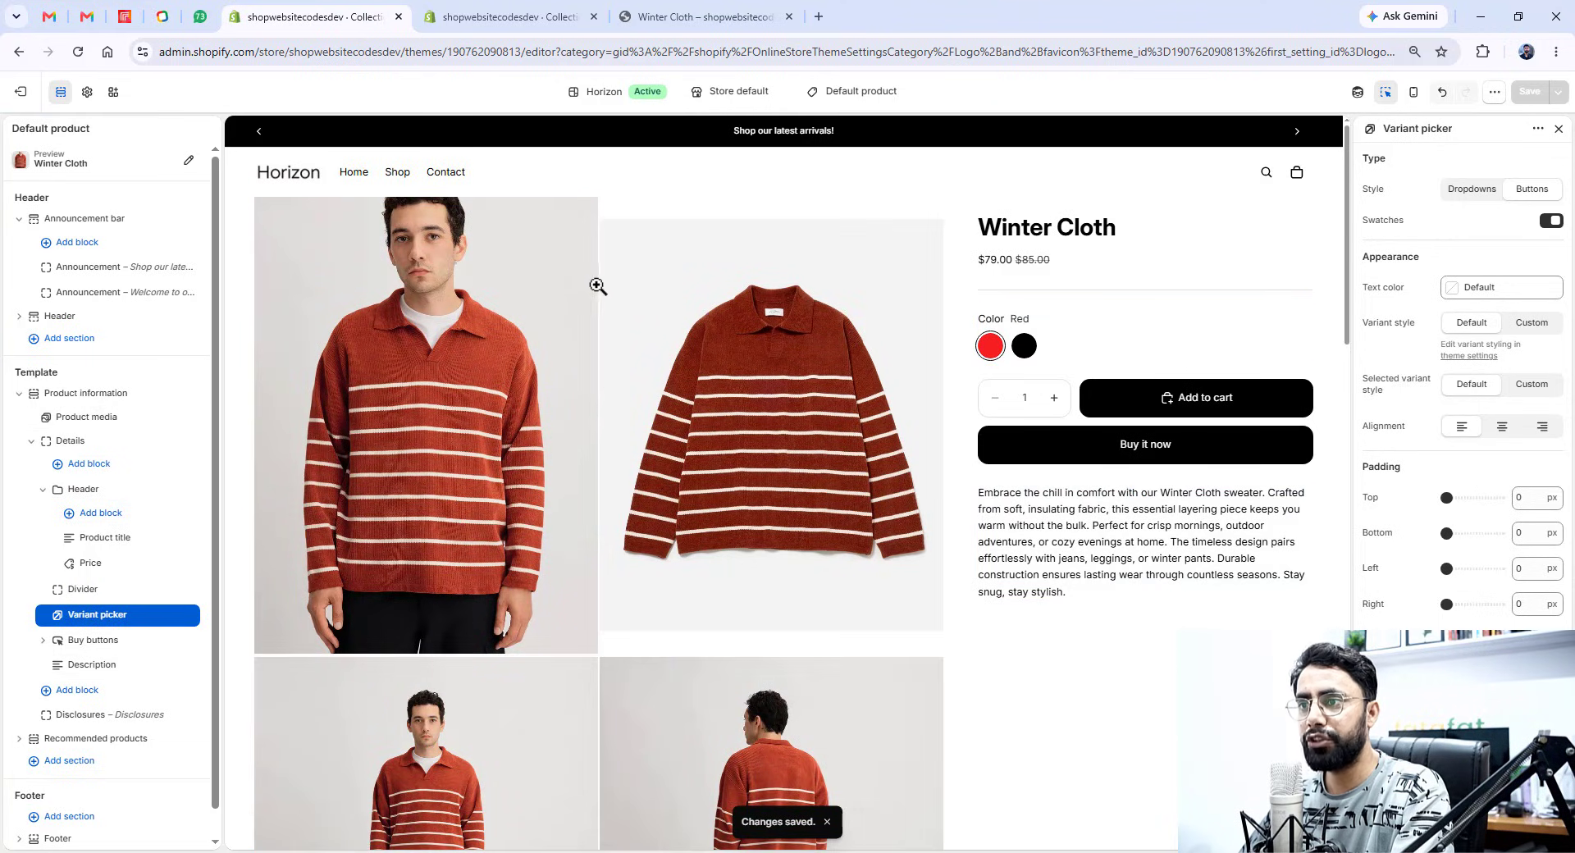
- Change the product media block's type to Carousel and preview the gallery by advancing one image
{"action": "scroll", "coordinate": [588, 496], "scroll_direction": "down", "scroll_amount": 11}
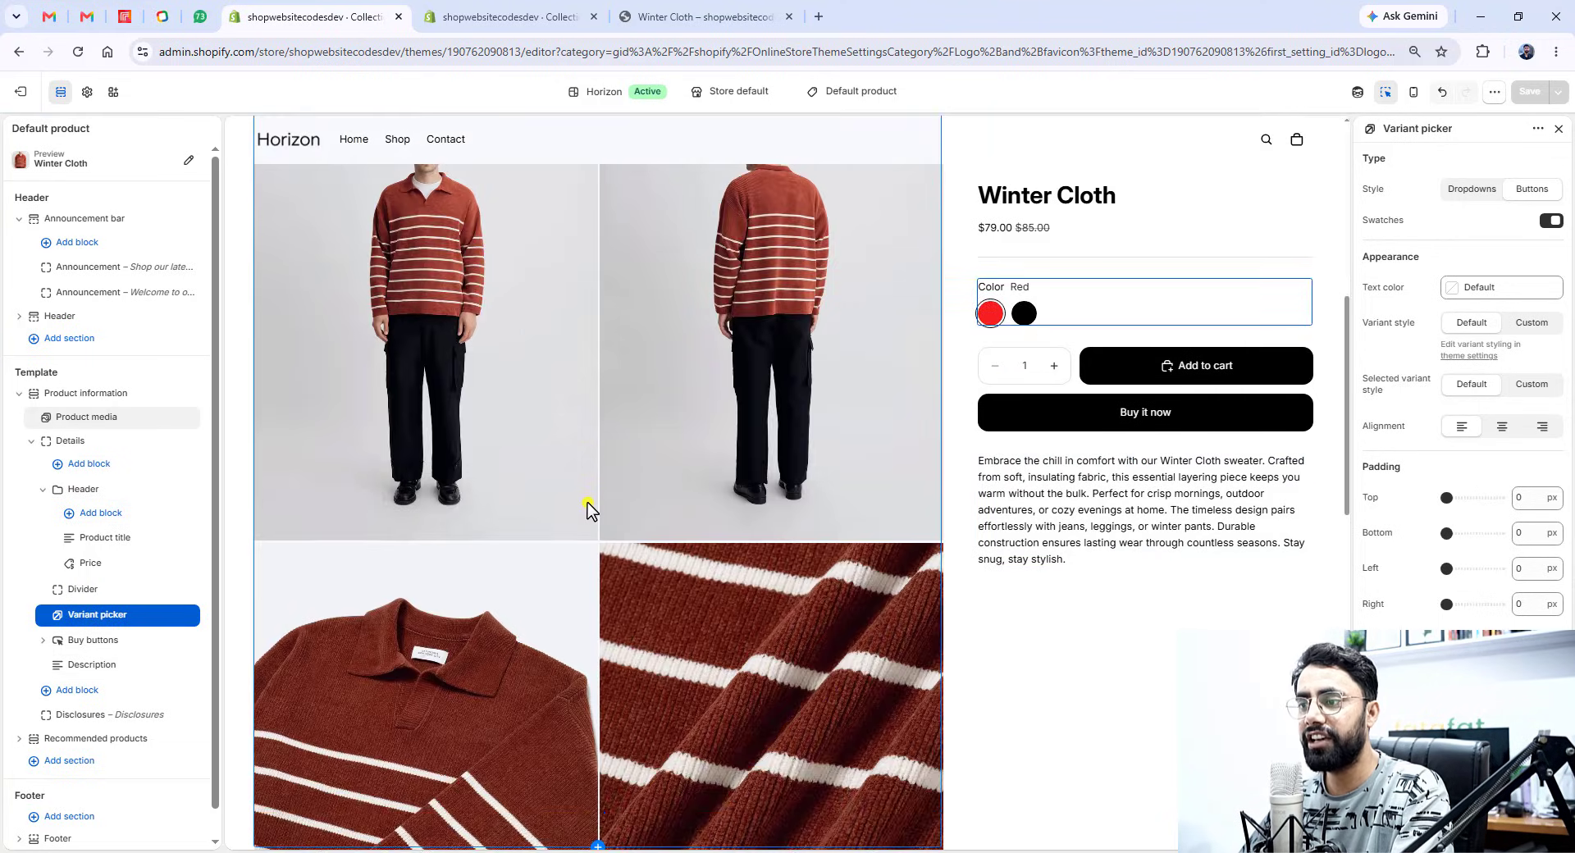
{"action": "scroll", "coordinate": [591, 509], "scroll_direction": "up", "scroll_amount": 5}
{"action": "scroll", "coordinate": [588, 509], "scroll_direction": "up", "scroll_amount": 5}
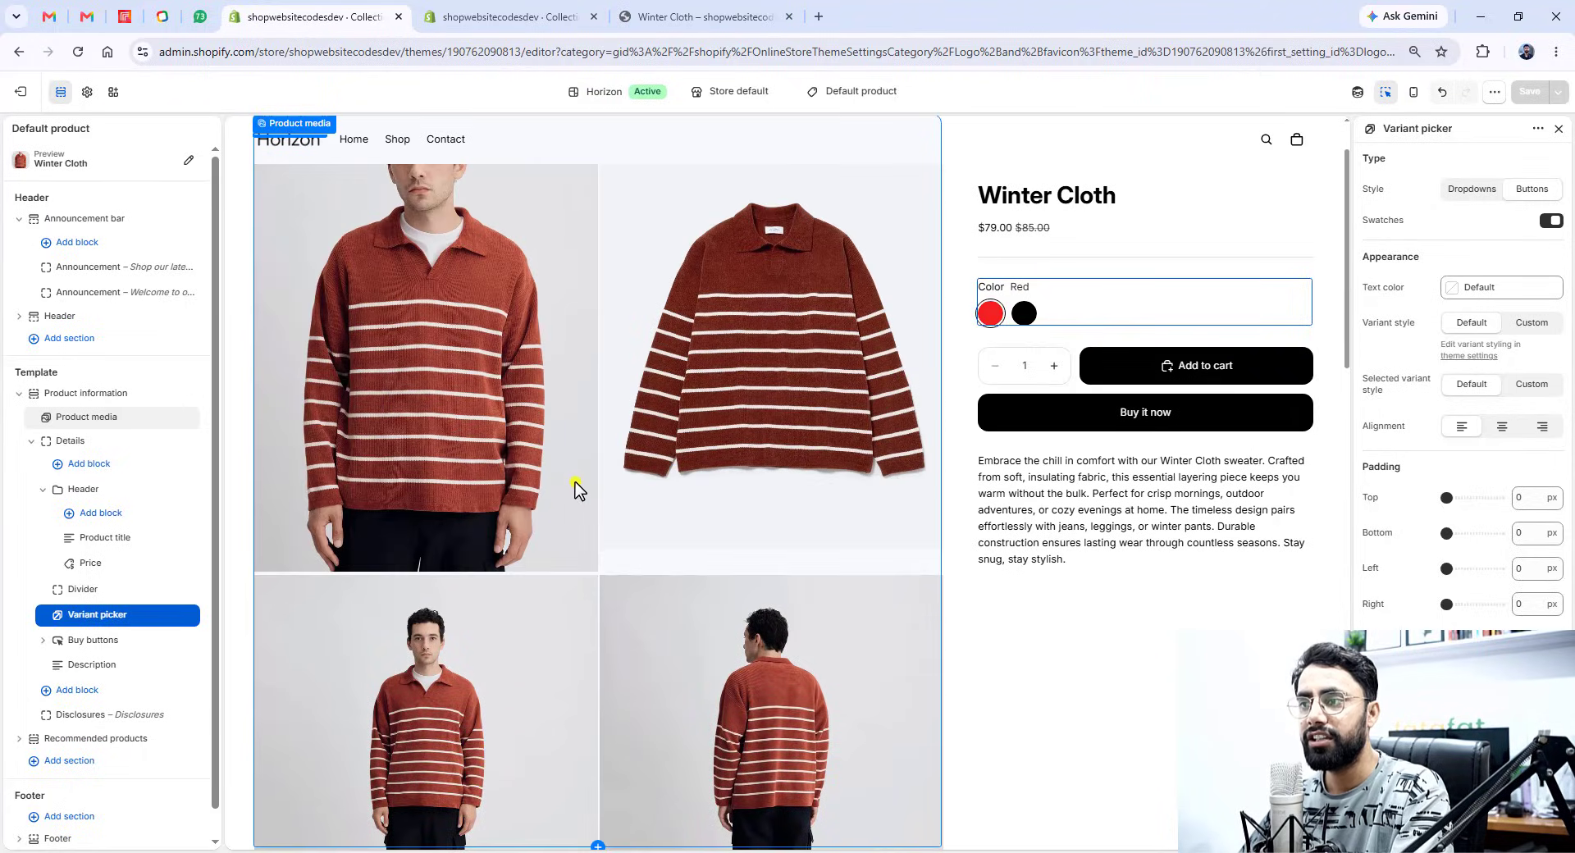
{"action": "left_click", "coordinate": [93, 396]}
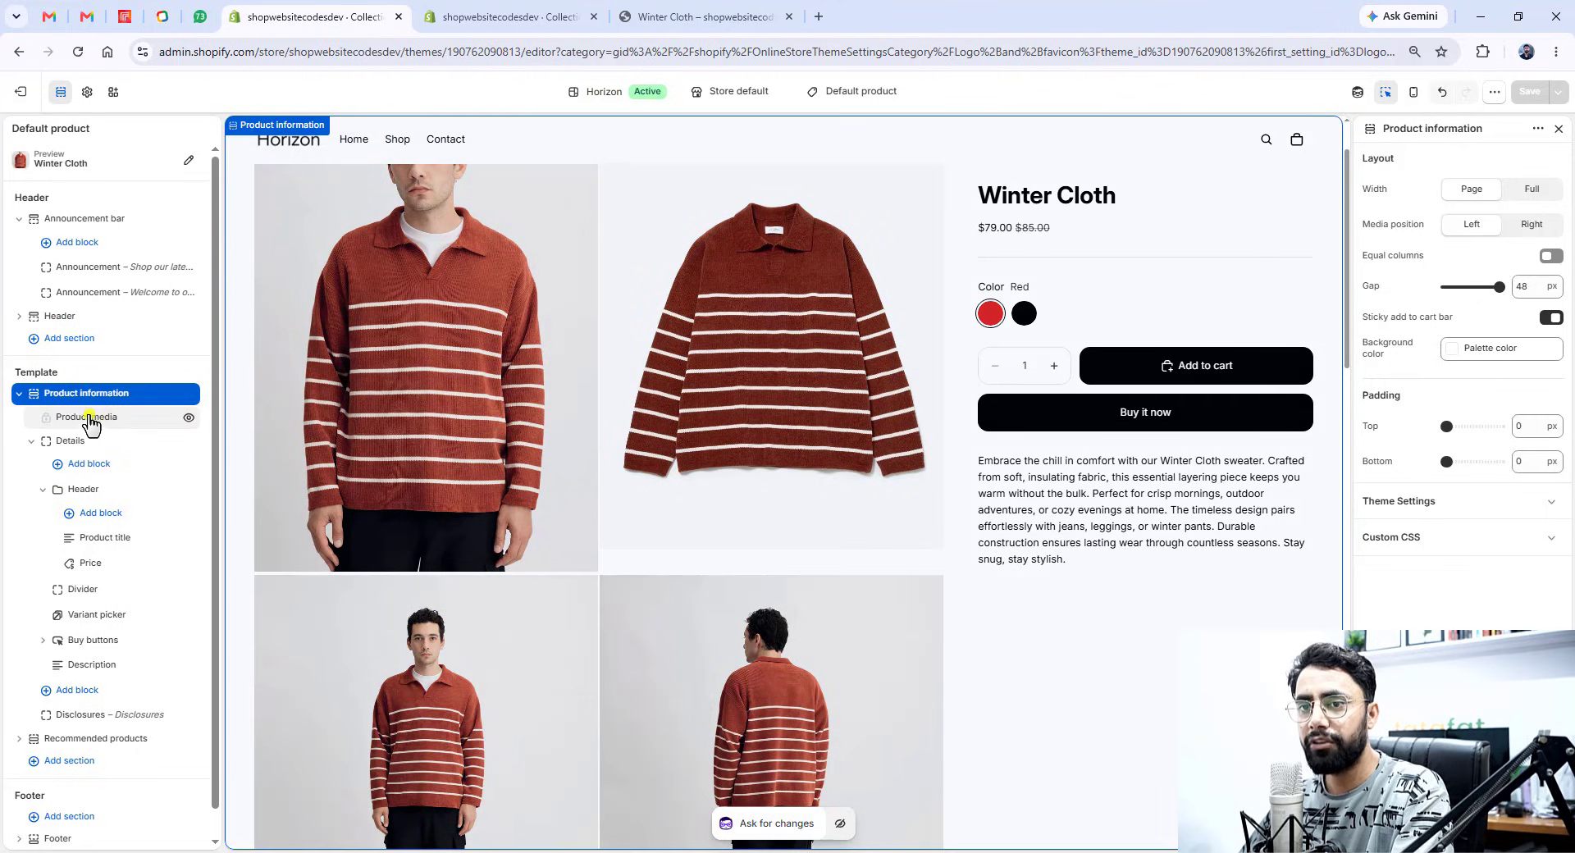
{"action": "left_click", "coordinate": [87, 420]}
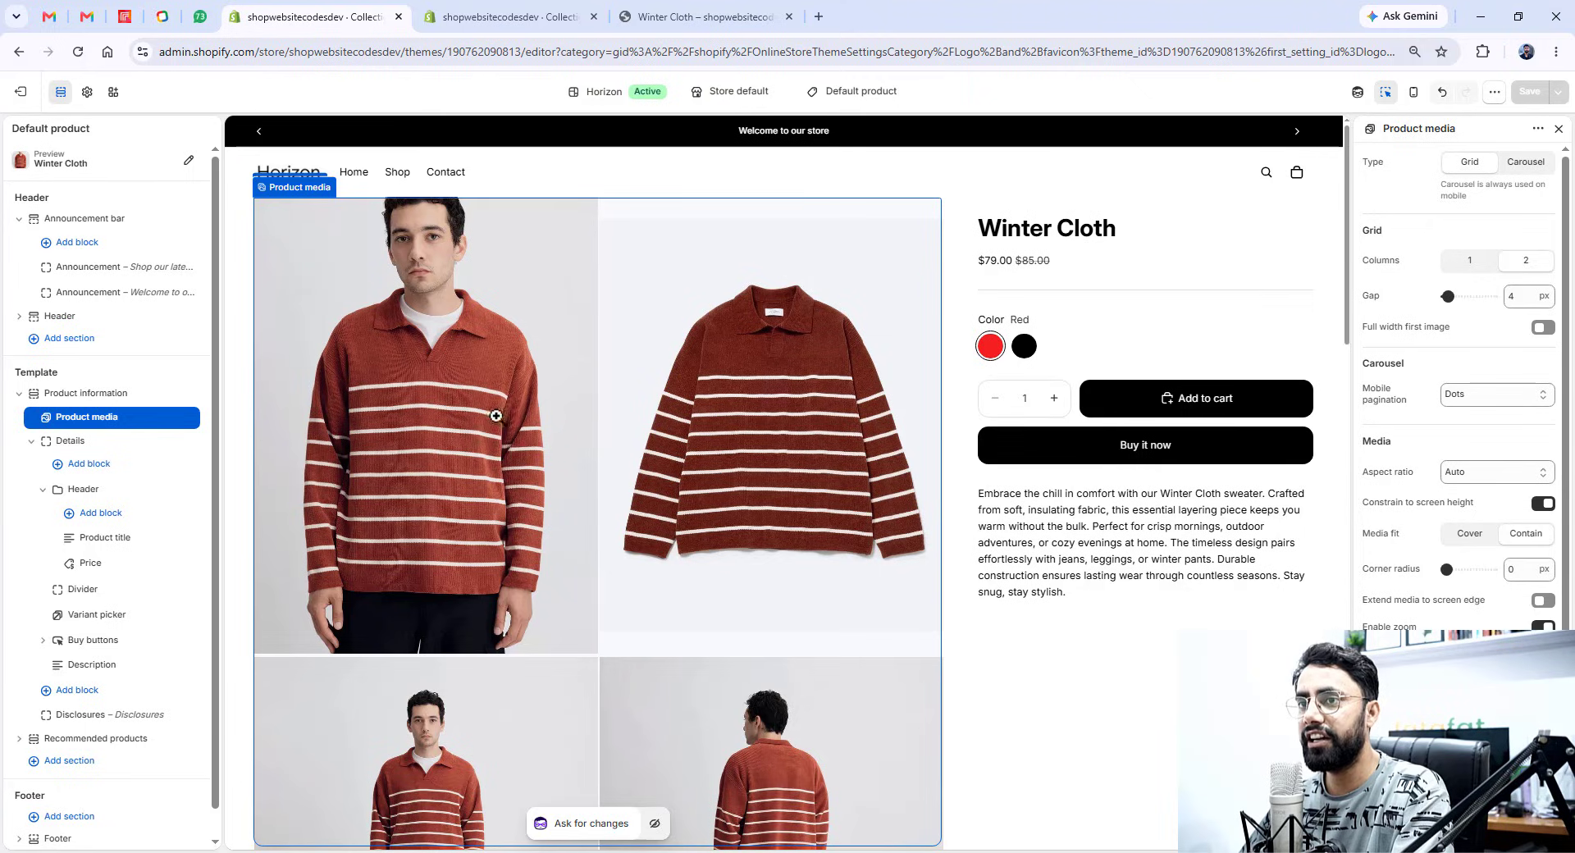
{"action": "left_click", "coordinate": [1526, 164]}
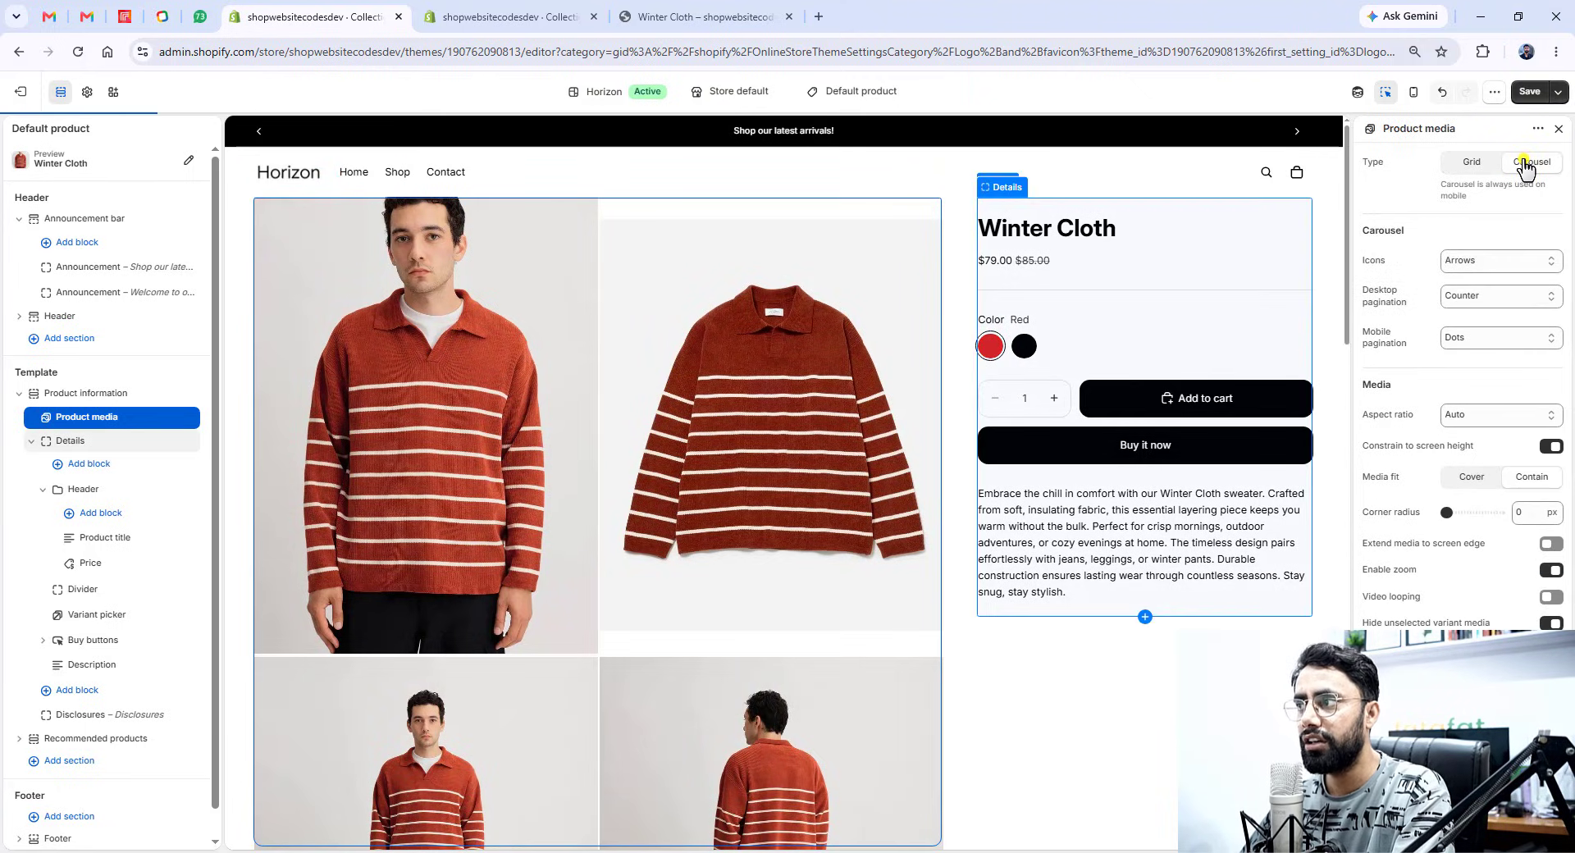
{"action": "scroll", "coordinate": [763, 496], "scroll_direction": "down", "scroll_amount": 3}
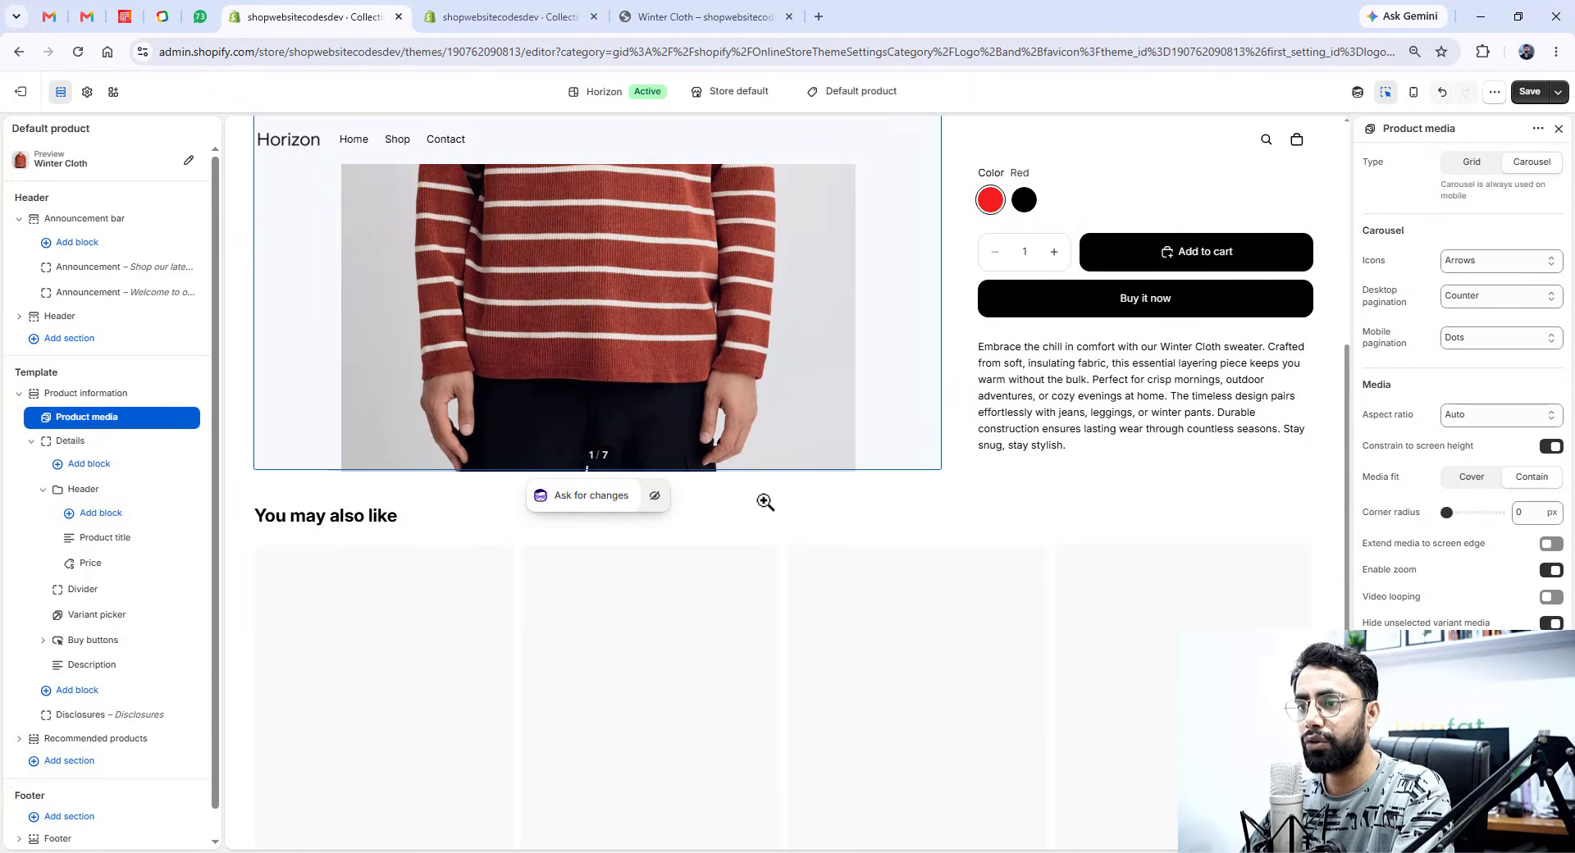
{"action": "scroll", "coordinate": [765, 502], "scroll_direction": "up", "scroll_amount": 5}
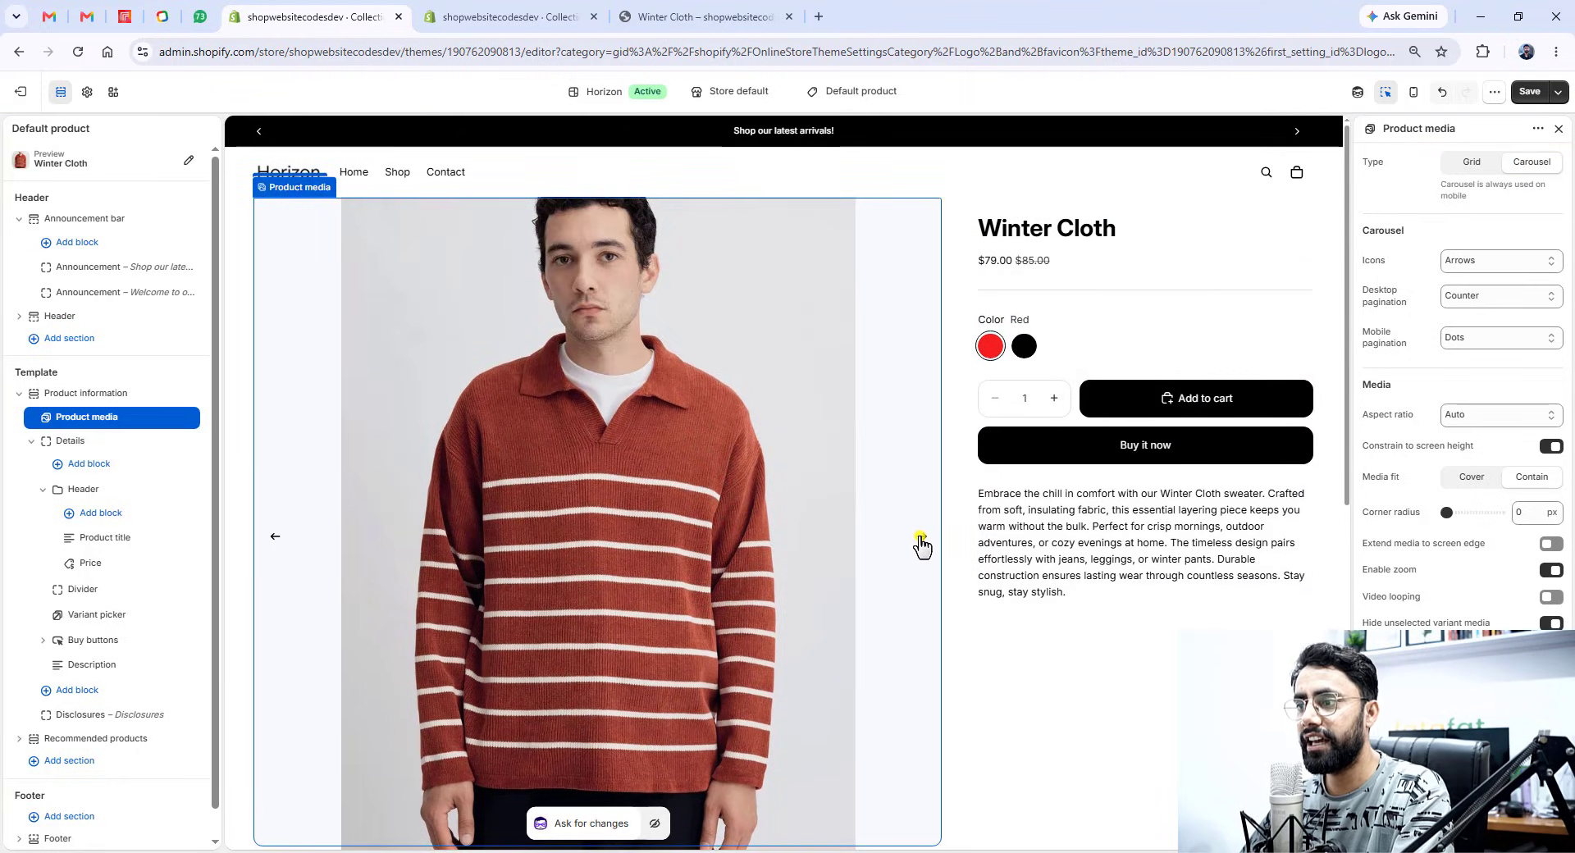
{"action": "left_click", "coordinate": [921, 540]}
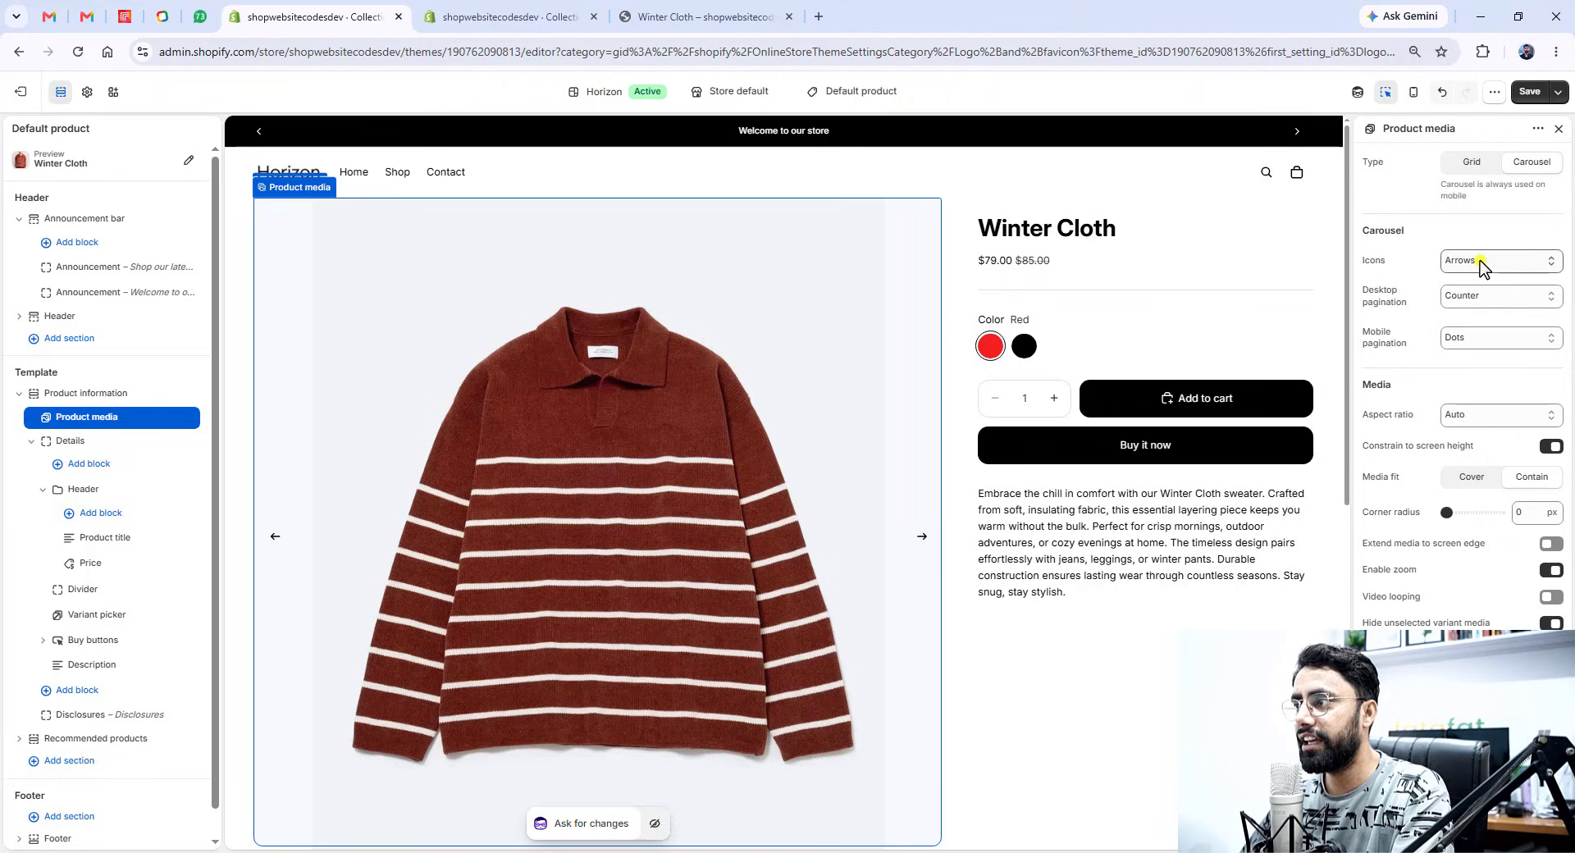
- Try Large arrows for the product media carousel icons, and settle on Chevrons
{"action": "left_click", "coordinate": [1453, 264]}
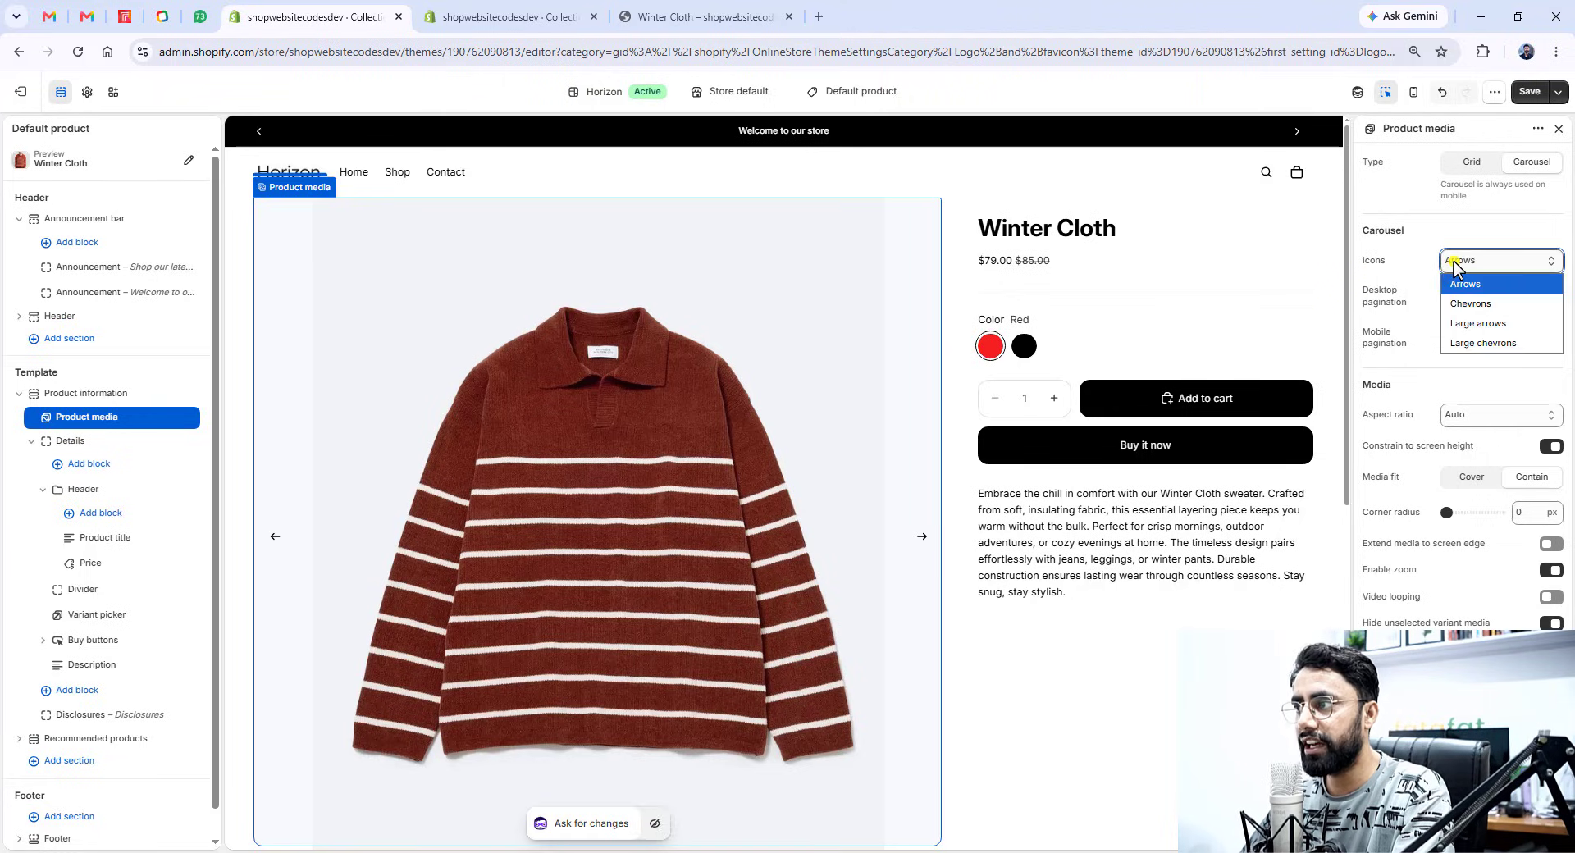
{"action": "left_click", "coordinate": [1471, 304]}
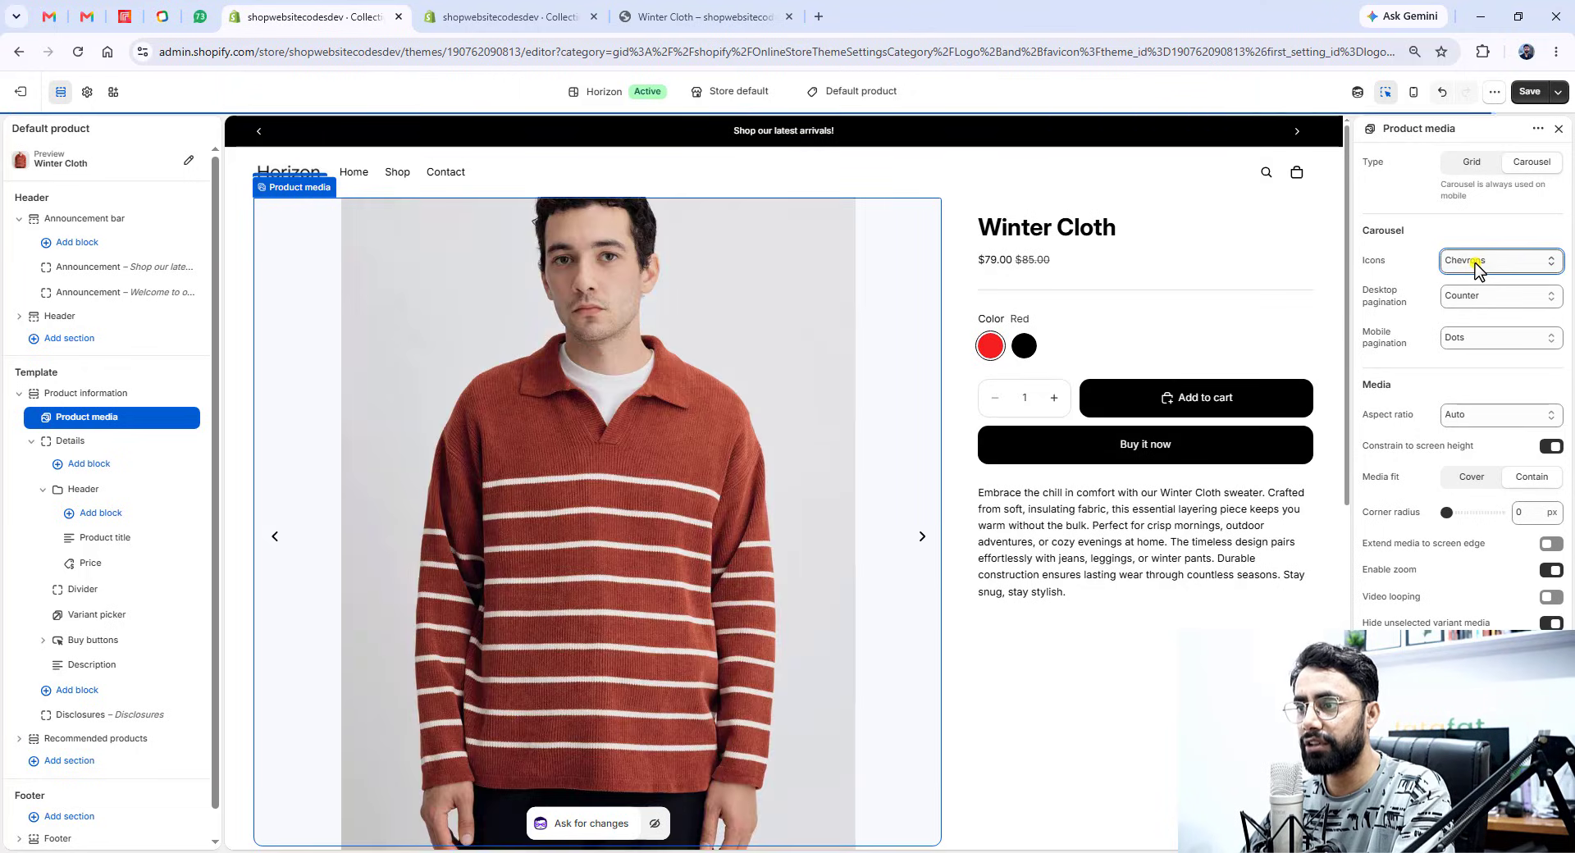
{"action": "left_click", "coordinate": [1474, 262]}
{"action": "left_click", "coordinate": [1480, 324]}
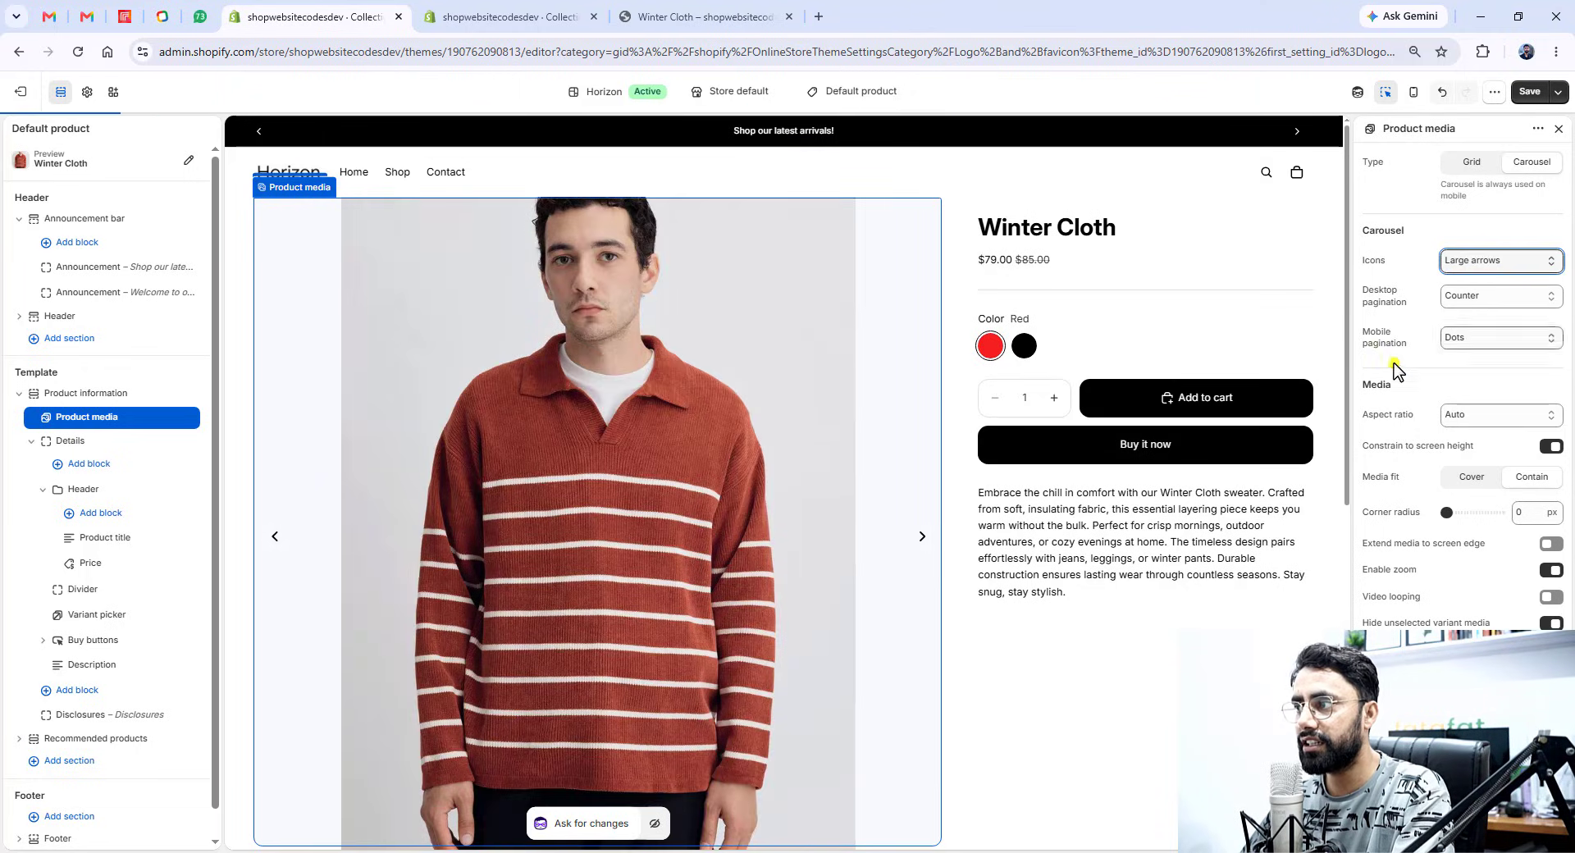
{"action": "left_click", "coordinate": [1504, 262]}
{"action": "left_click", "coordinate": [1473, 304]}
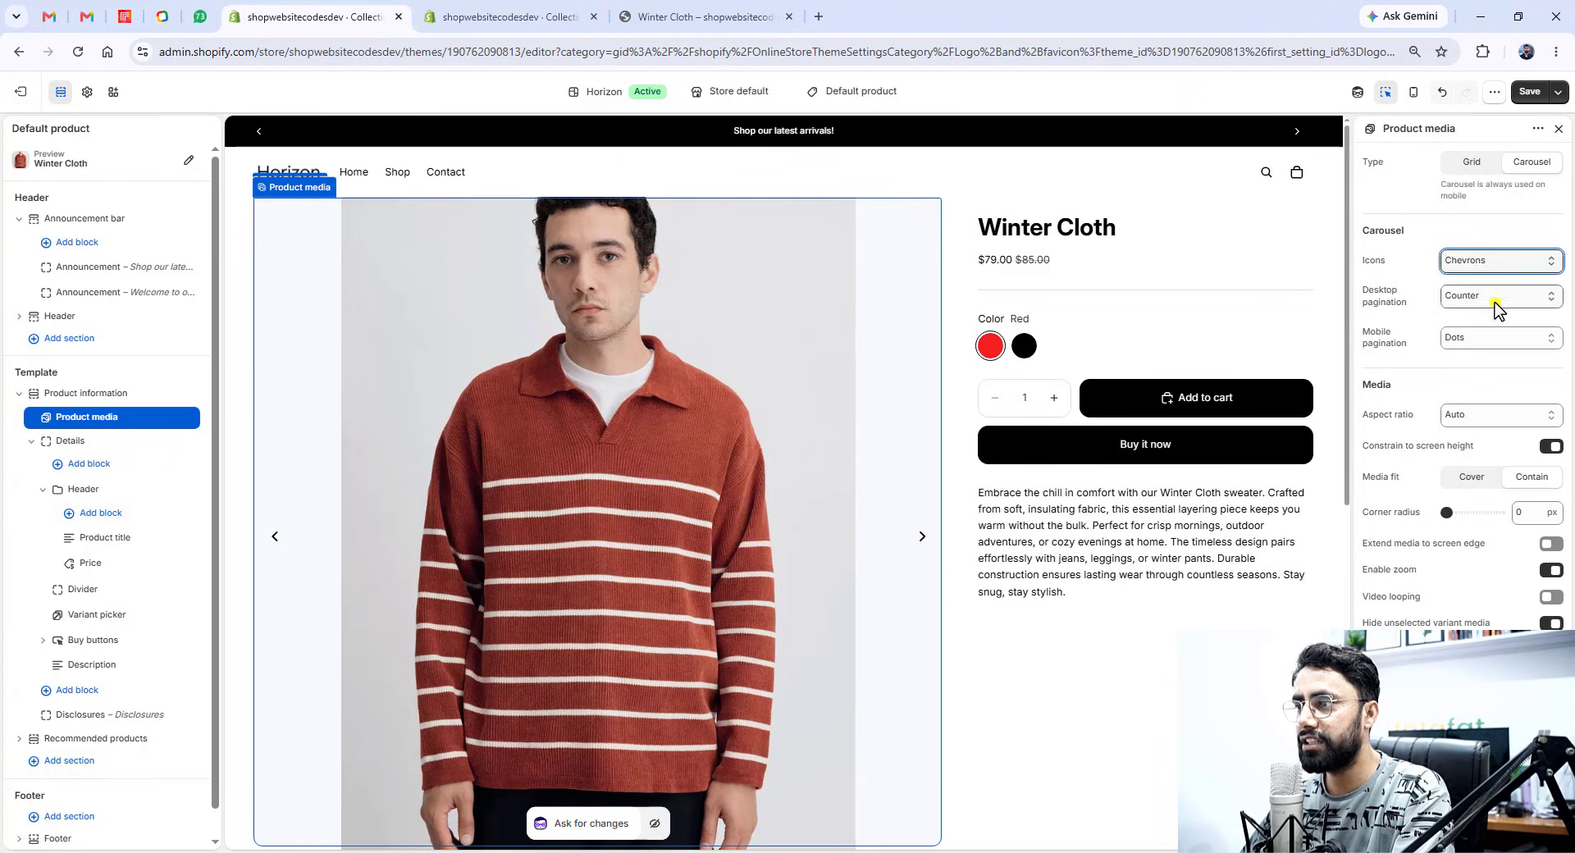
- Set the carousel's desktop pagination to Thumbnails with the Left desktop position, after trying Dots and the Bottom position
{"action": "left_click", "coordinate": [1489, 299]}
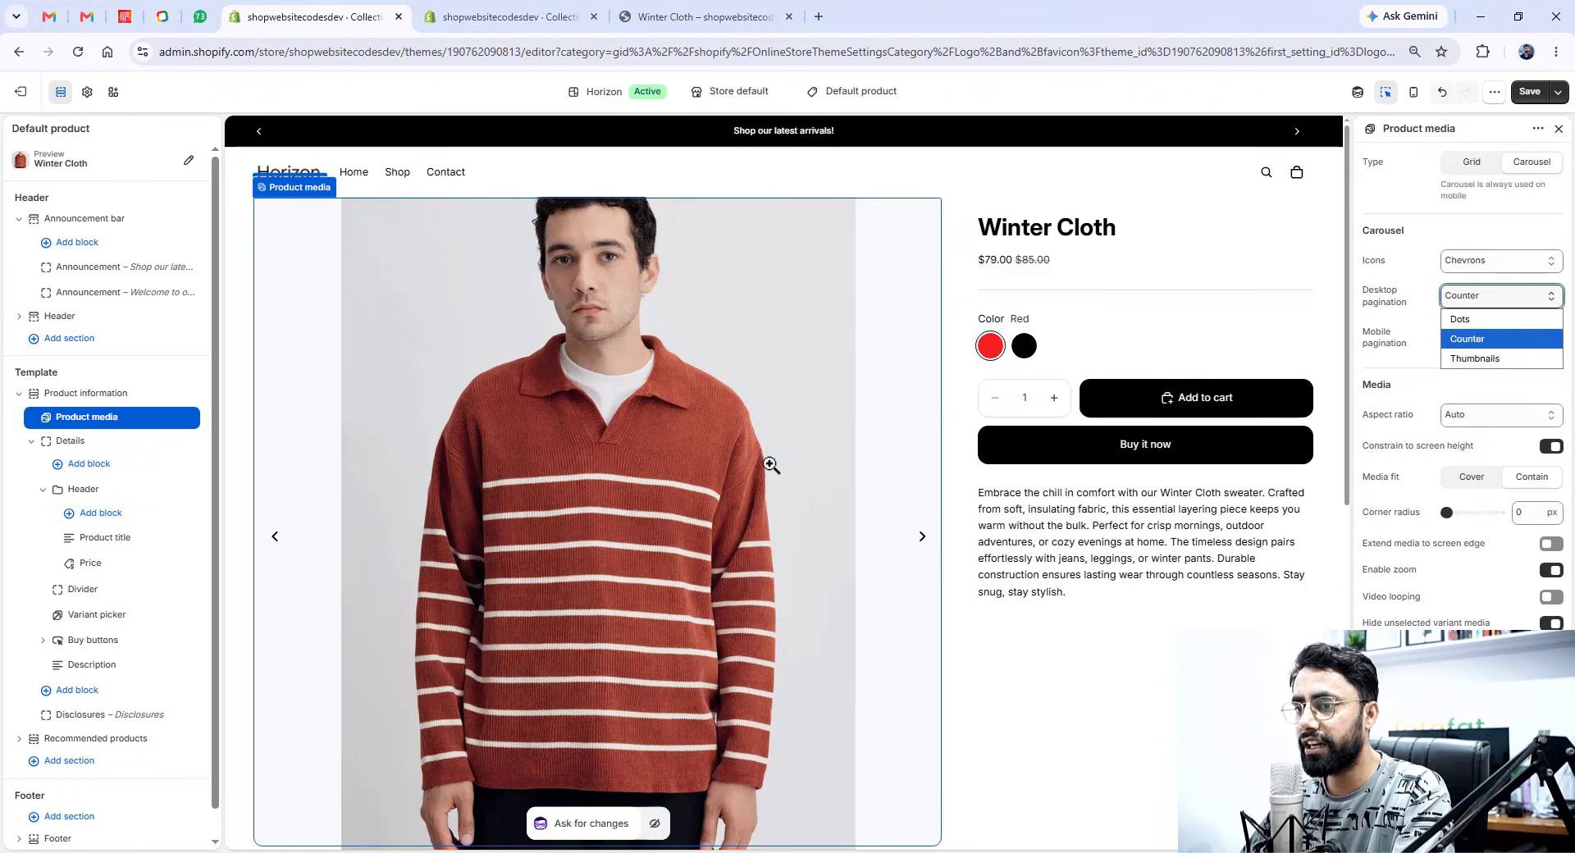
{"action": "scroll", "coordinate": [678, 540], "scroll_direction": "down", "scroll_amount": 3}
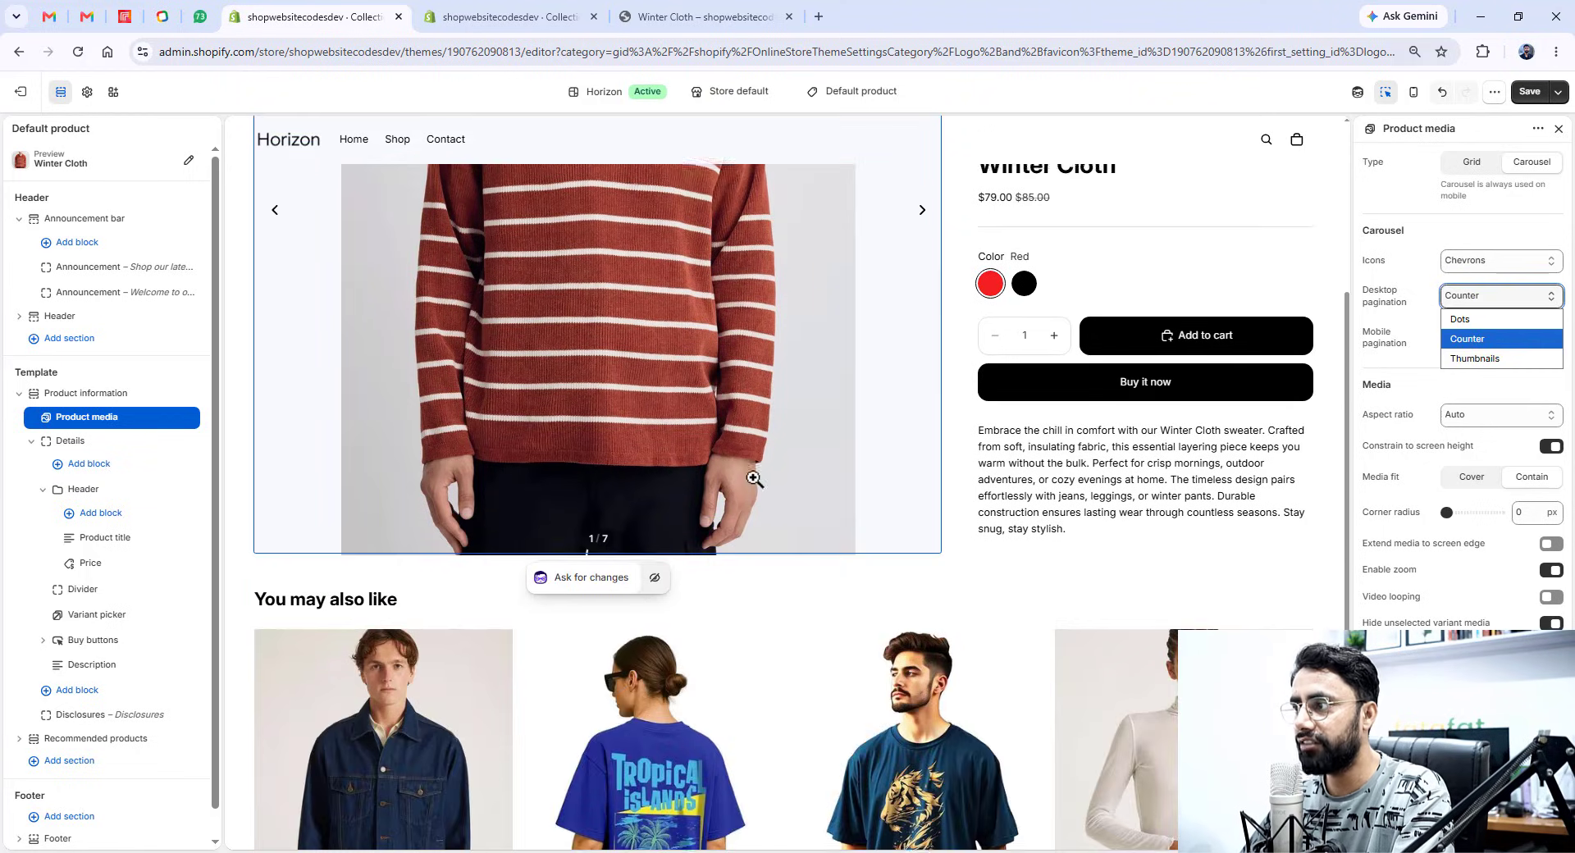
{"action": "scroll", "coordinate": [605, 547], "scroll_direction": "up", "scroll_amount": 3}
{"action": "left_click", "coordinate": [1471, 324]}
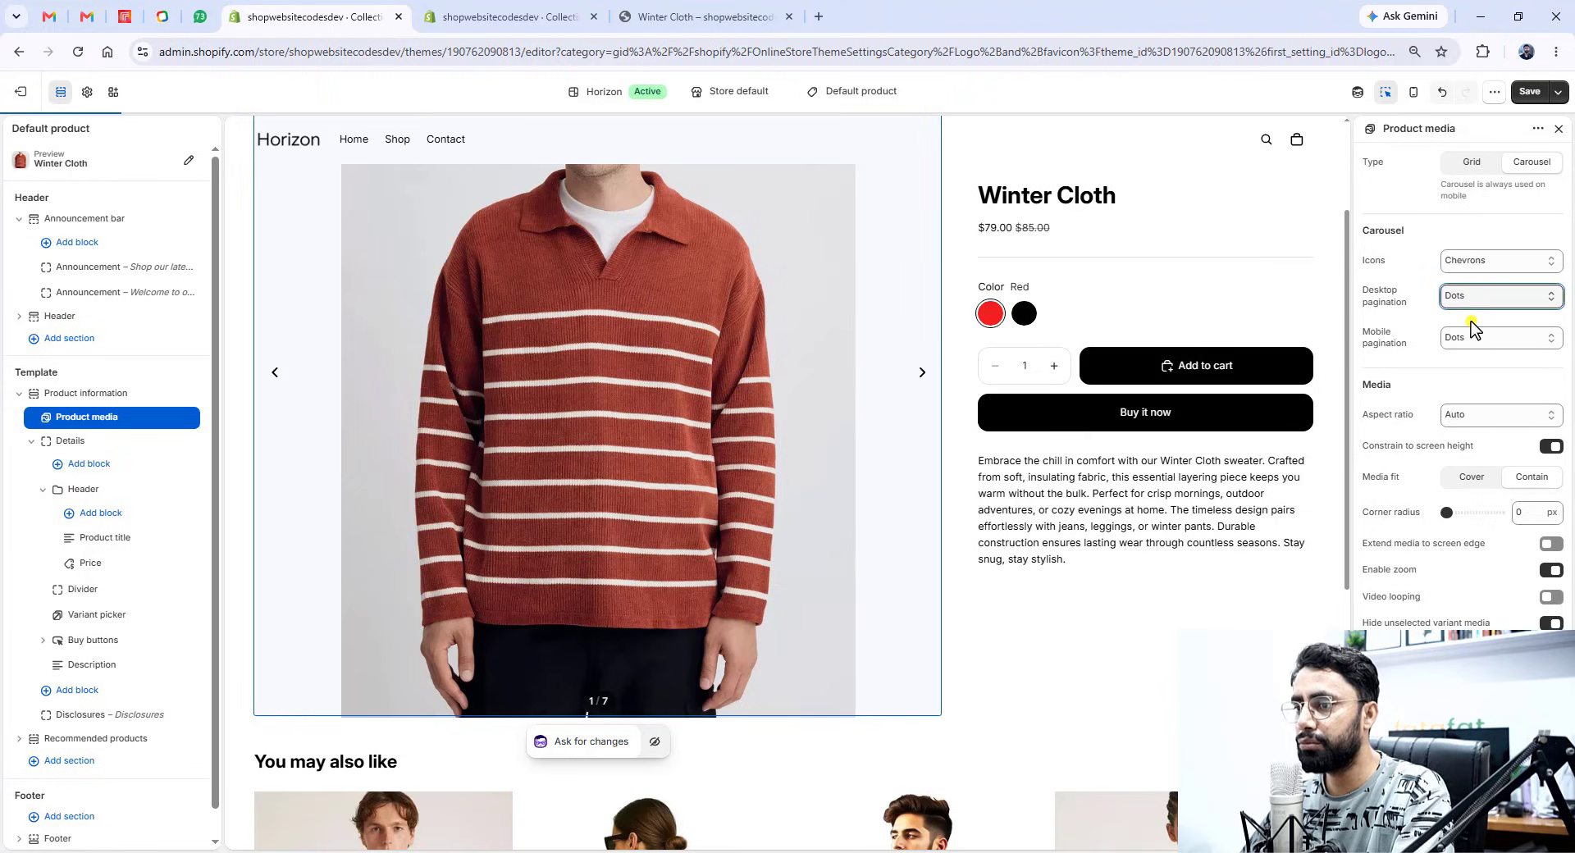
{"action": "left_click", "coordinate": [1471, 299]}
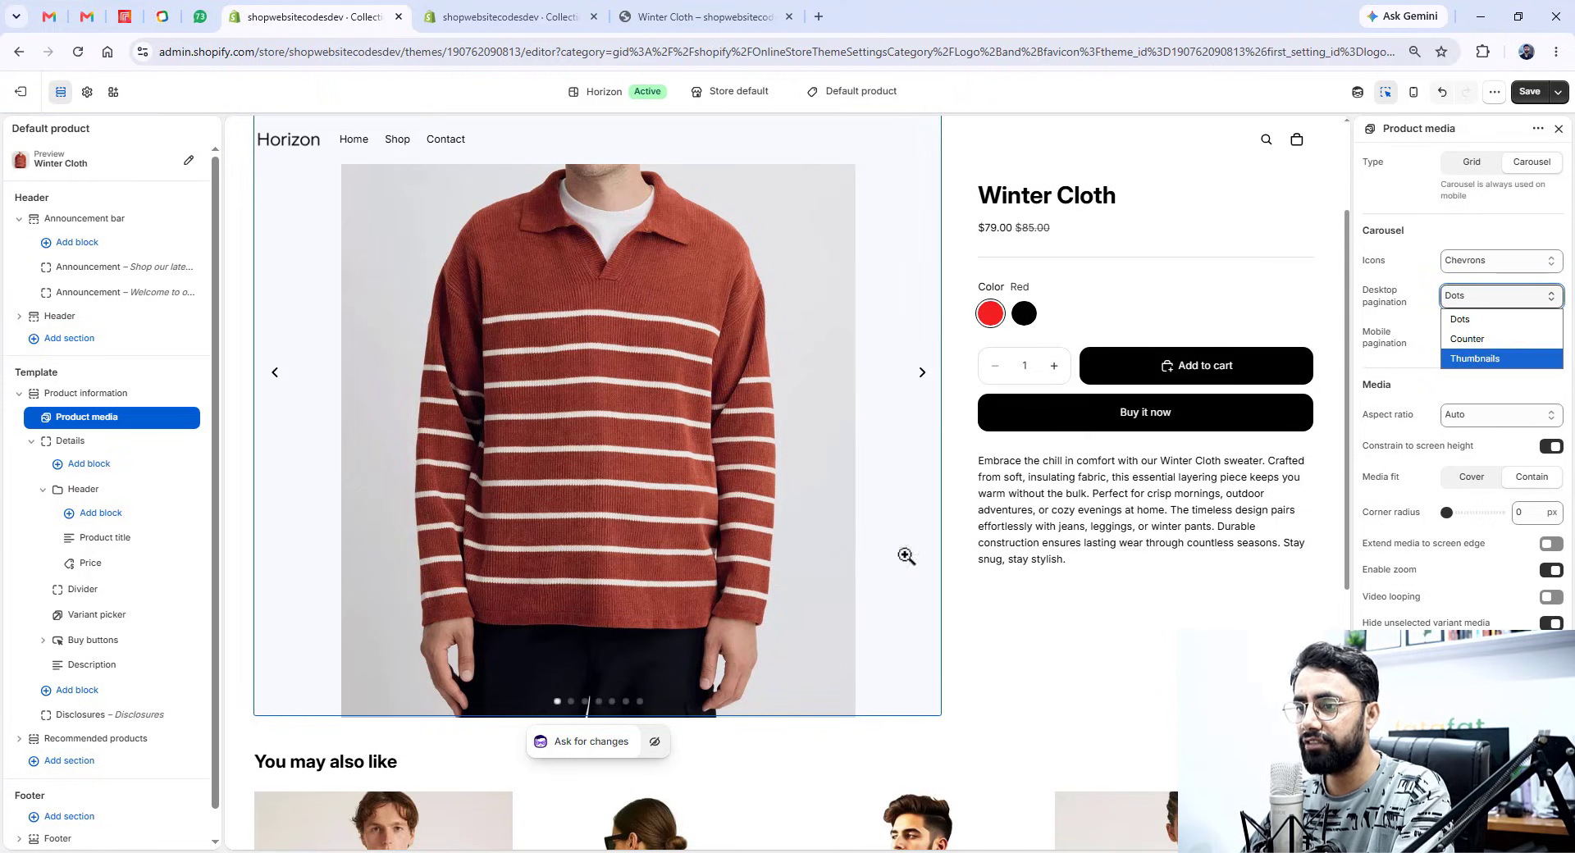
{"action": "left_click", "coordinate": [1474, 359]}
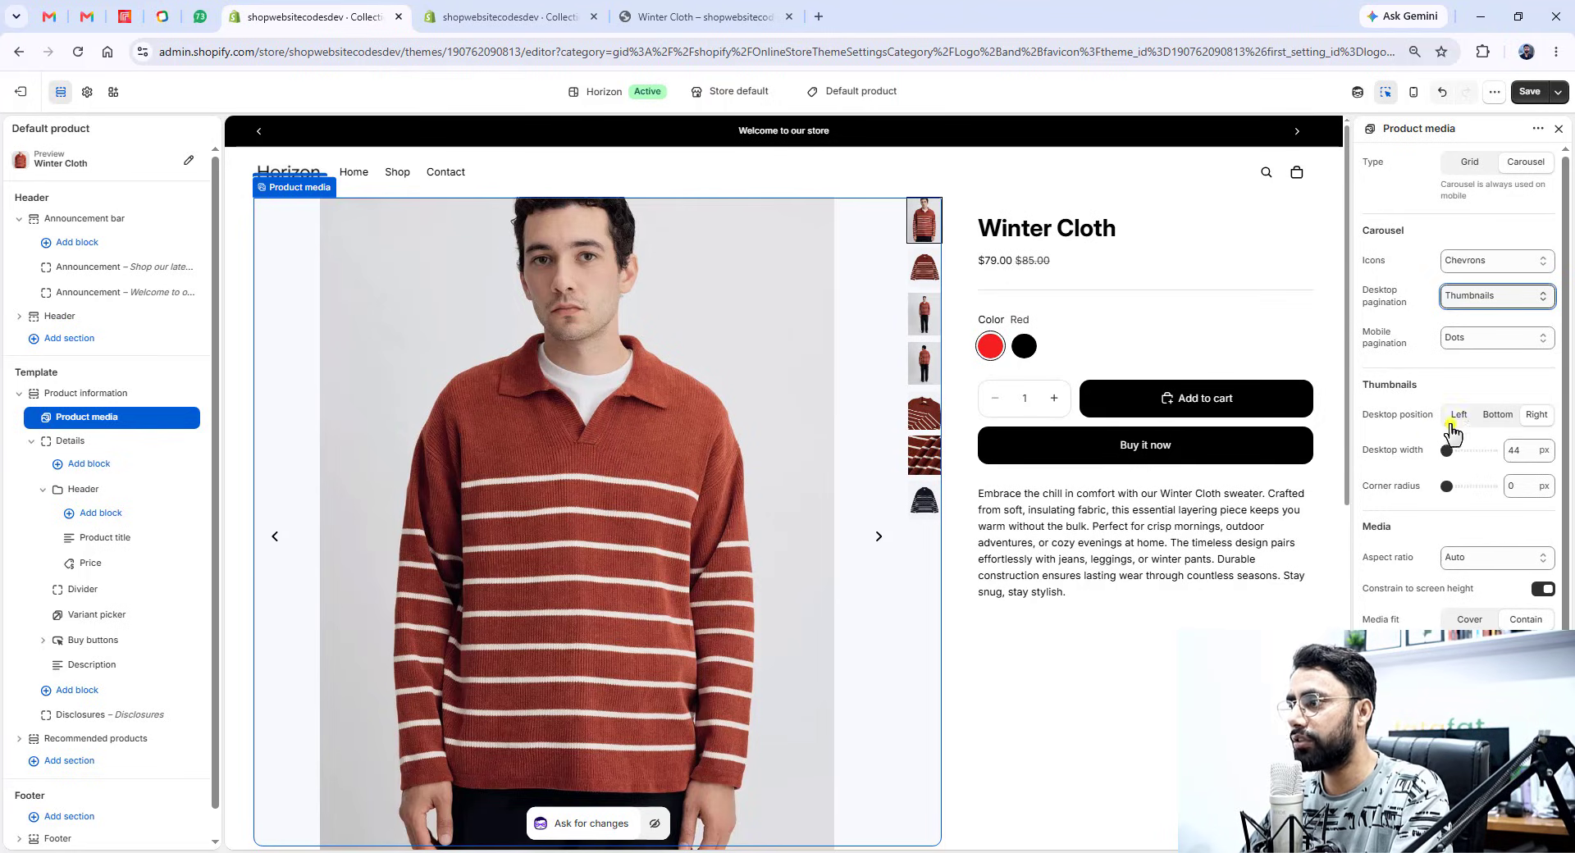
{"action": "left_click", "coordinate": [1493, 417]}
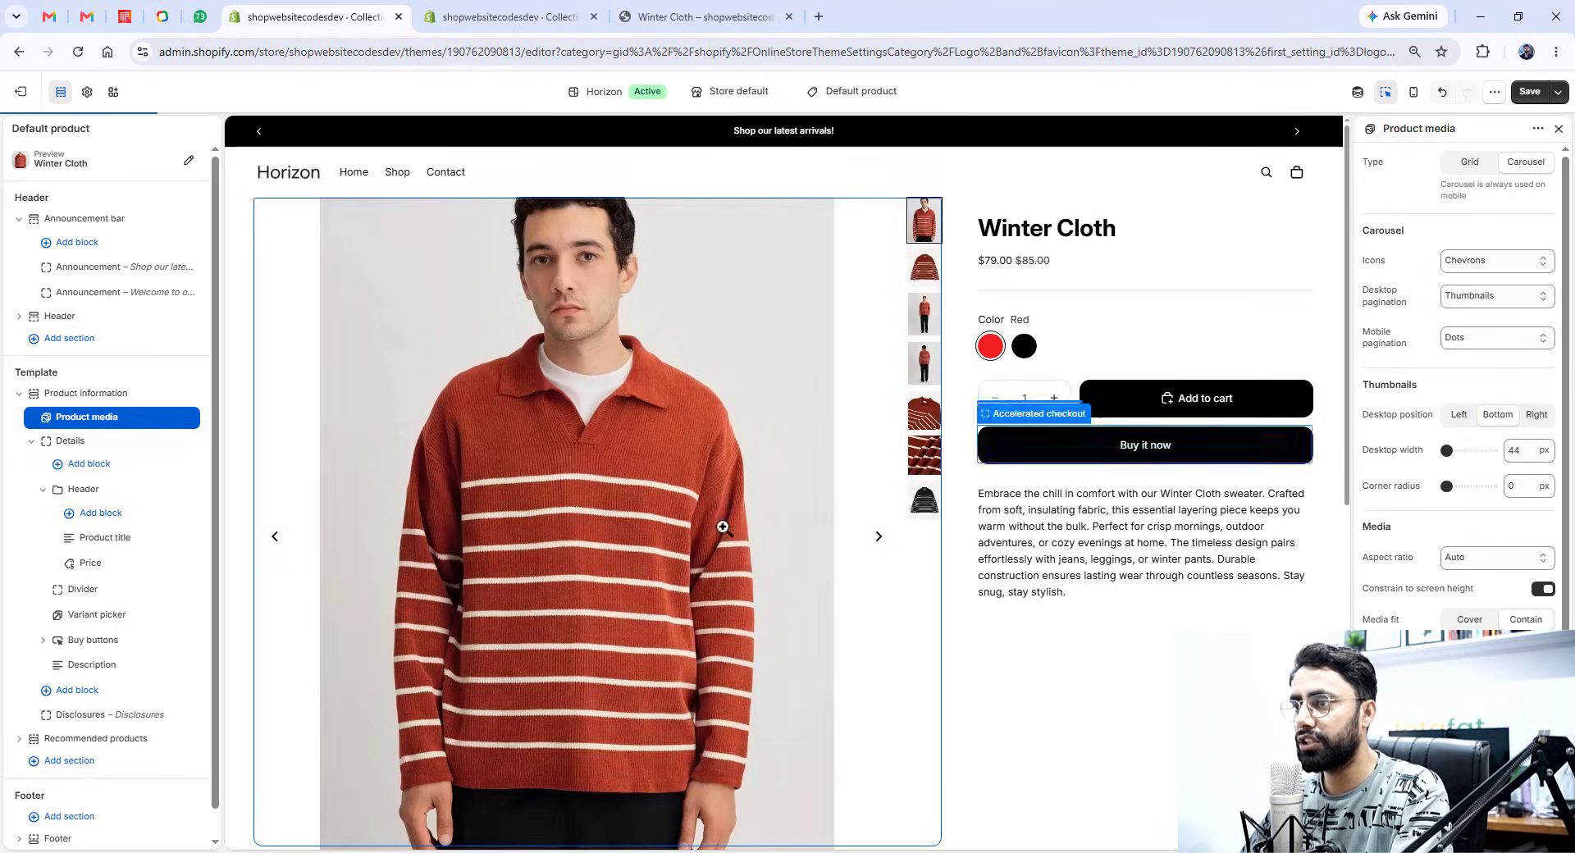
{"action": "left_click", "coordinate": [1463, 415]}
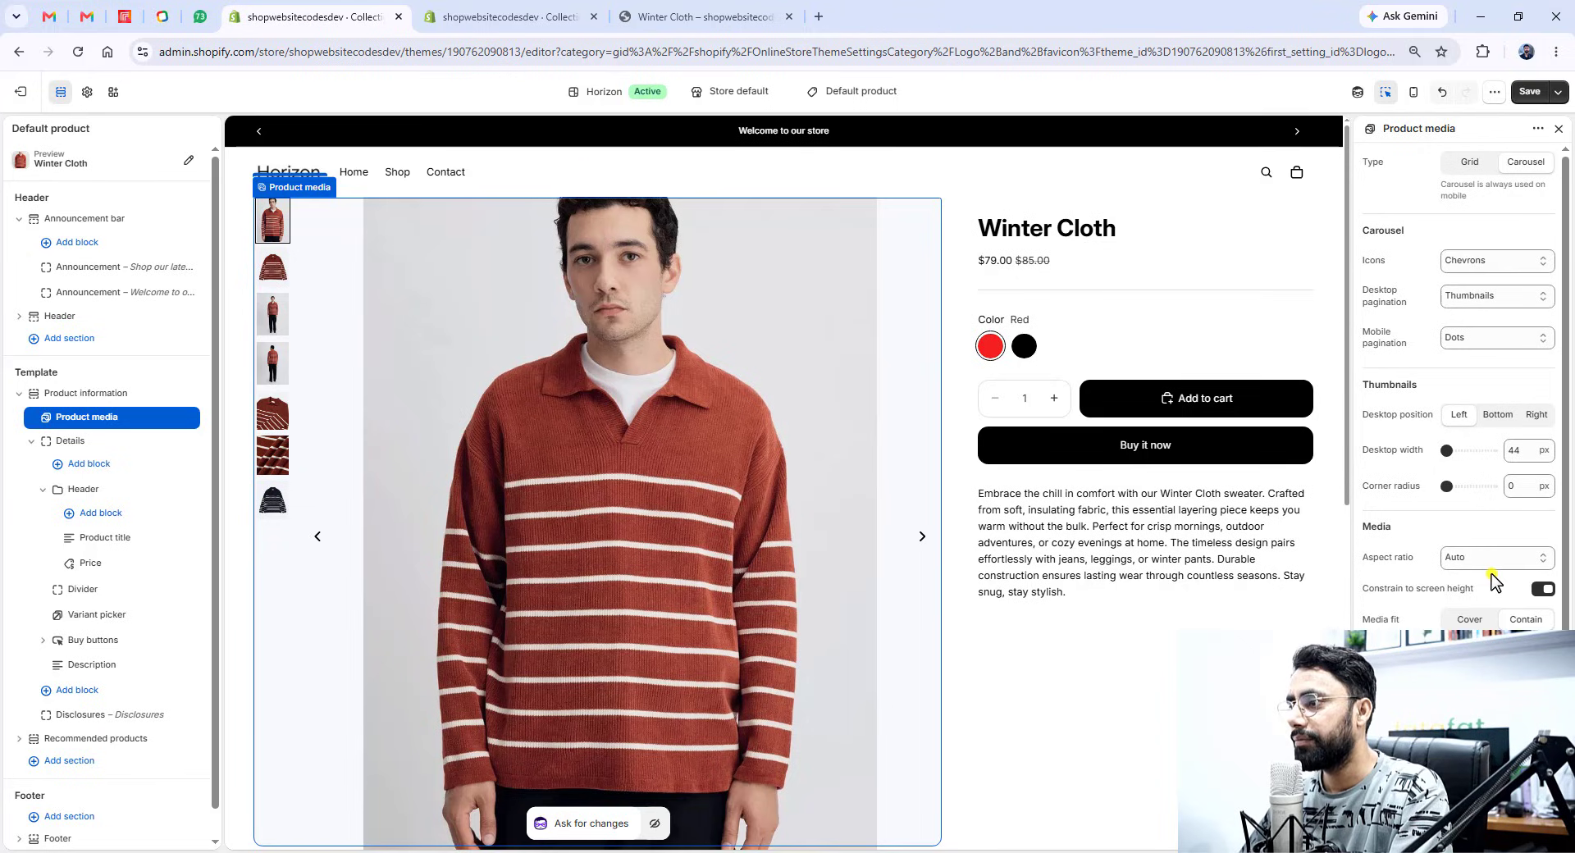
- Try the Portrait and Square aspect ratios for the product media, and return it to Auto
{"action": "left_click", "coordinate": [1477, 558]}
{"action": "left_click", "coordinate": [1479, 601]}
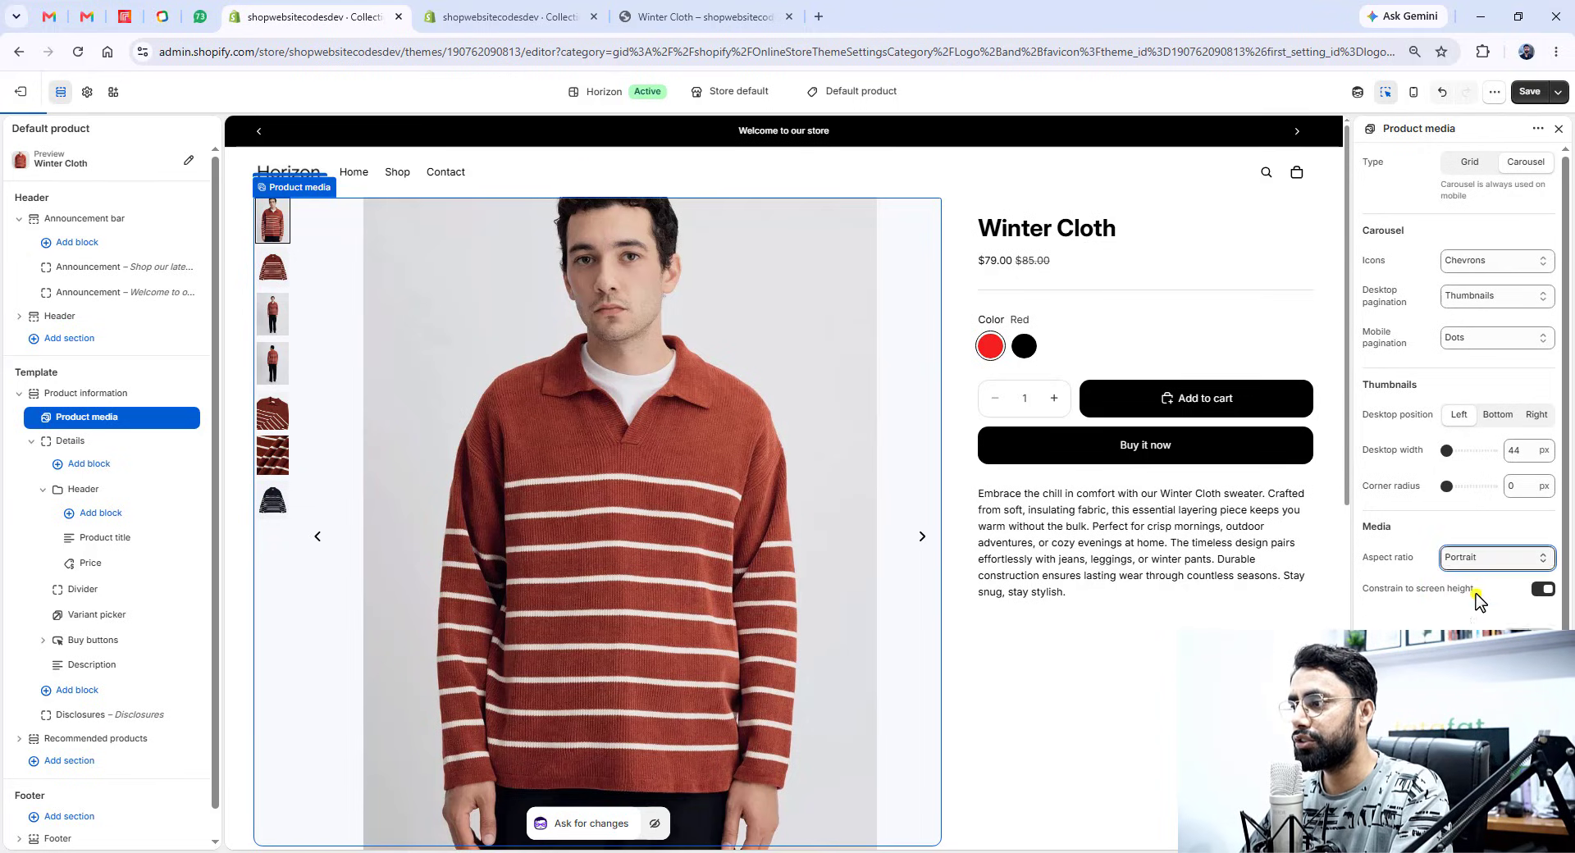
{"action": "left_click", "coordinate": [1476, 558]}
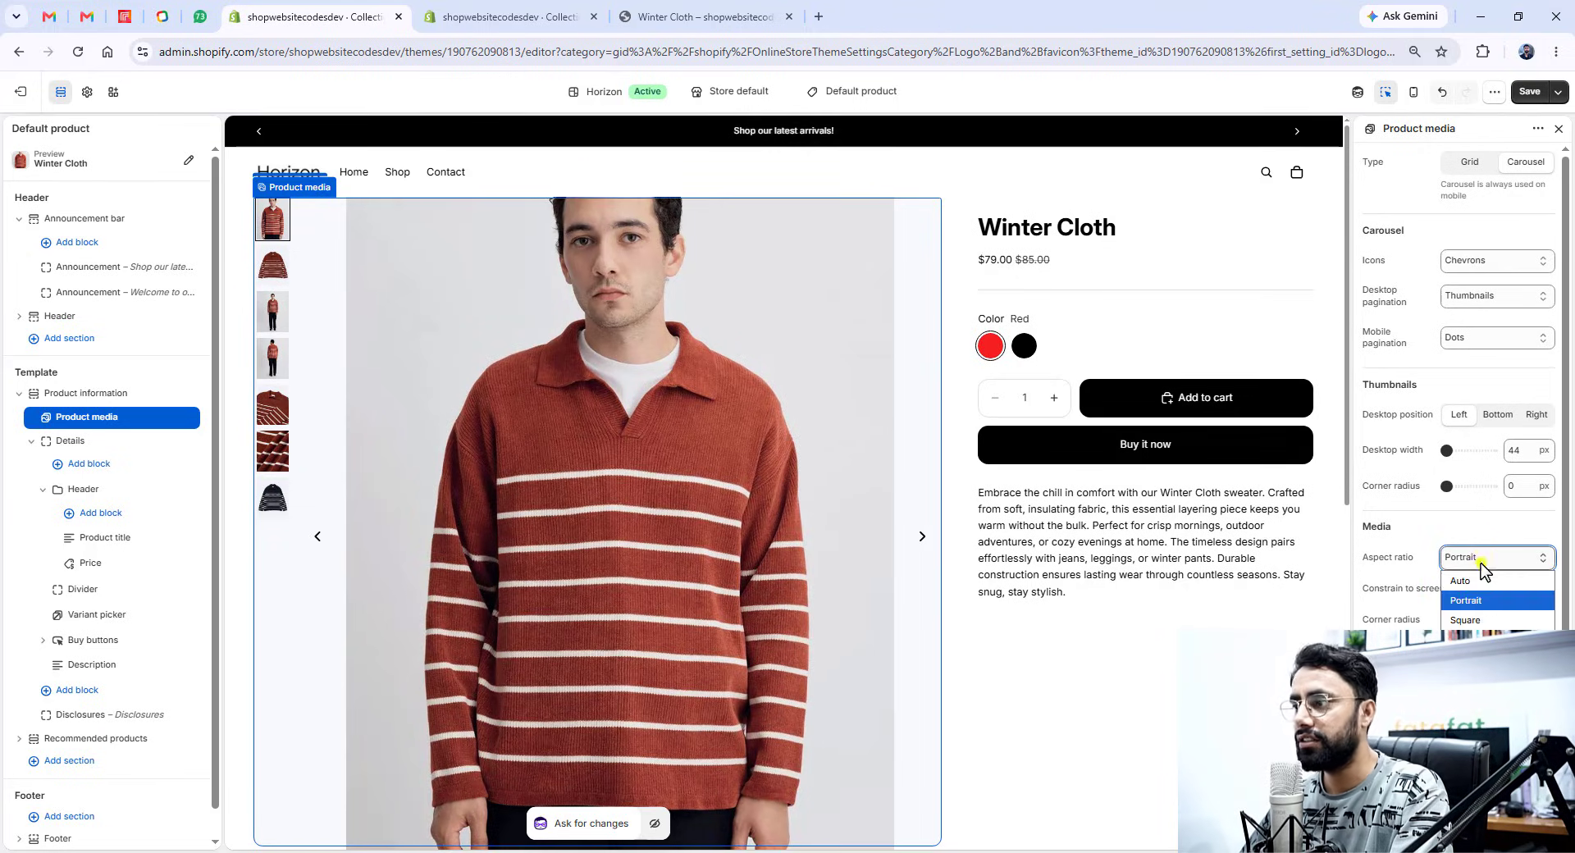
{"action": "left_click", "coordinate": [1481, 578]}
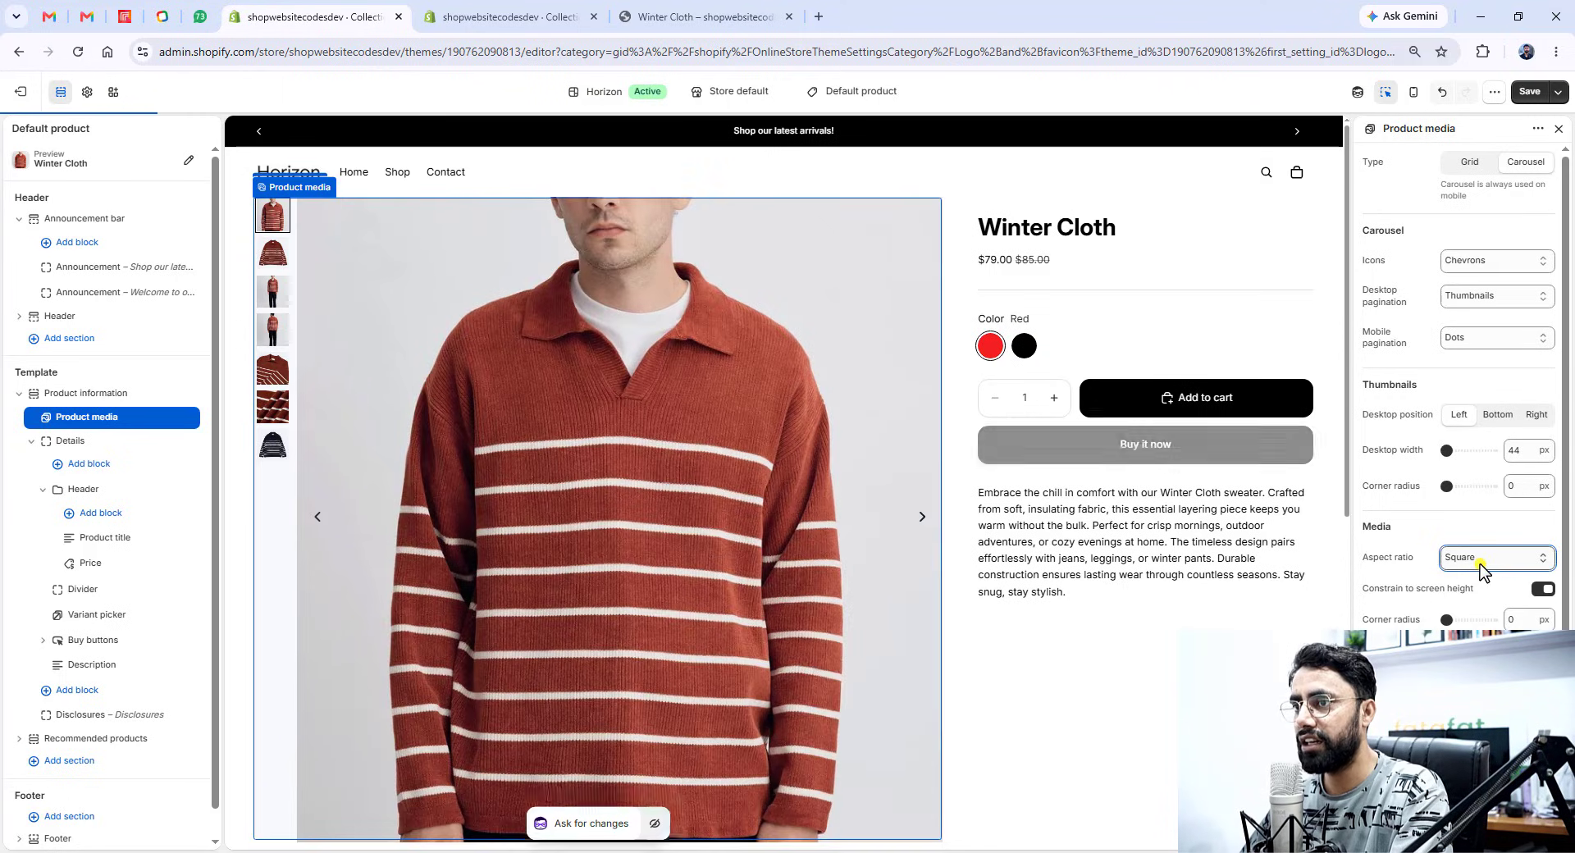
{"action": "left_click", "coordinate": [1481, 566]}
{"action": "left_click", "coordinate": [1482, 583]}
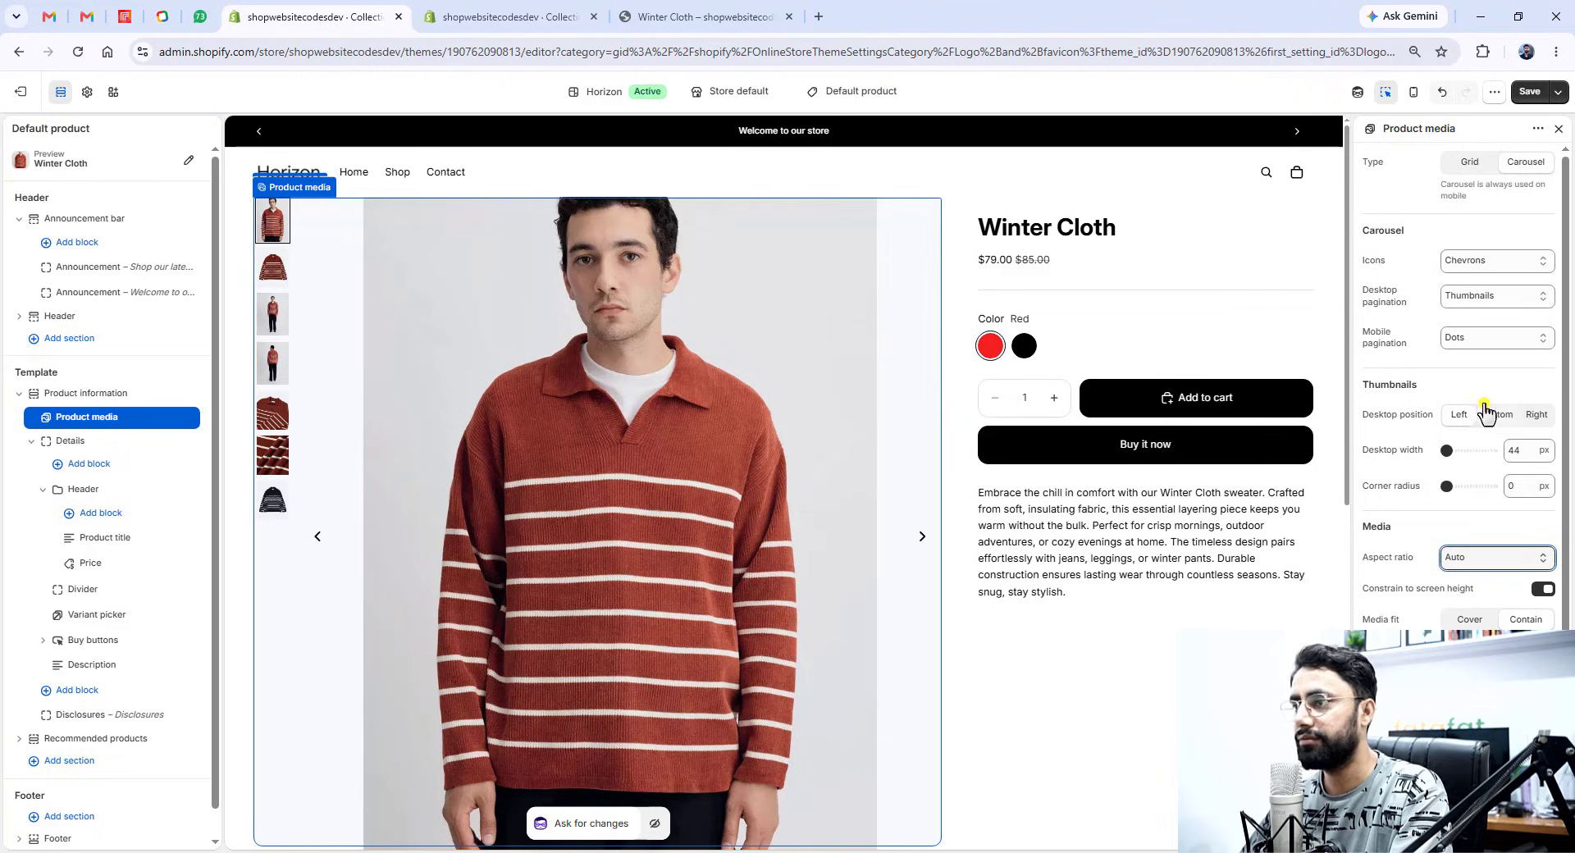
- Switch the product media block's type back to Grid and save the theme changes
{"action": "scroll", "coordinate": [1444, 467], "scroll_direction": "down", "scroll_amount": 1}
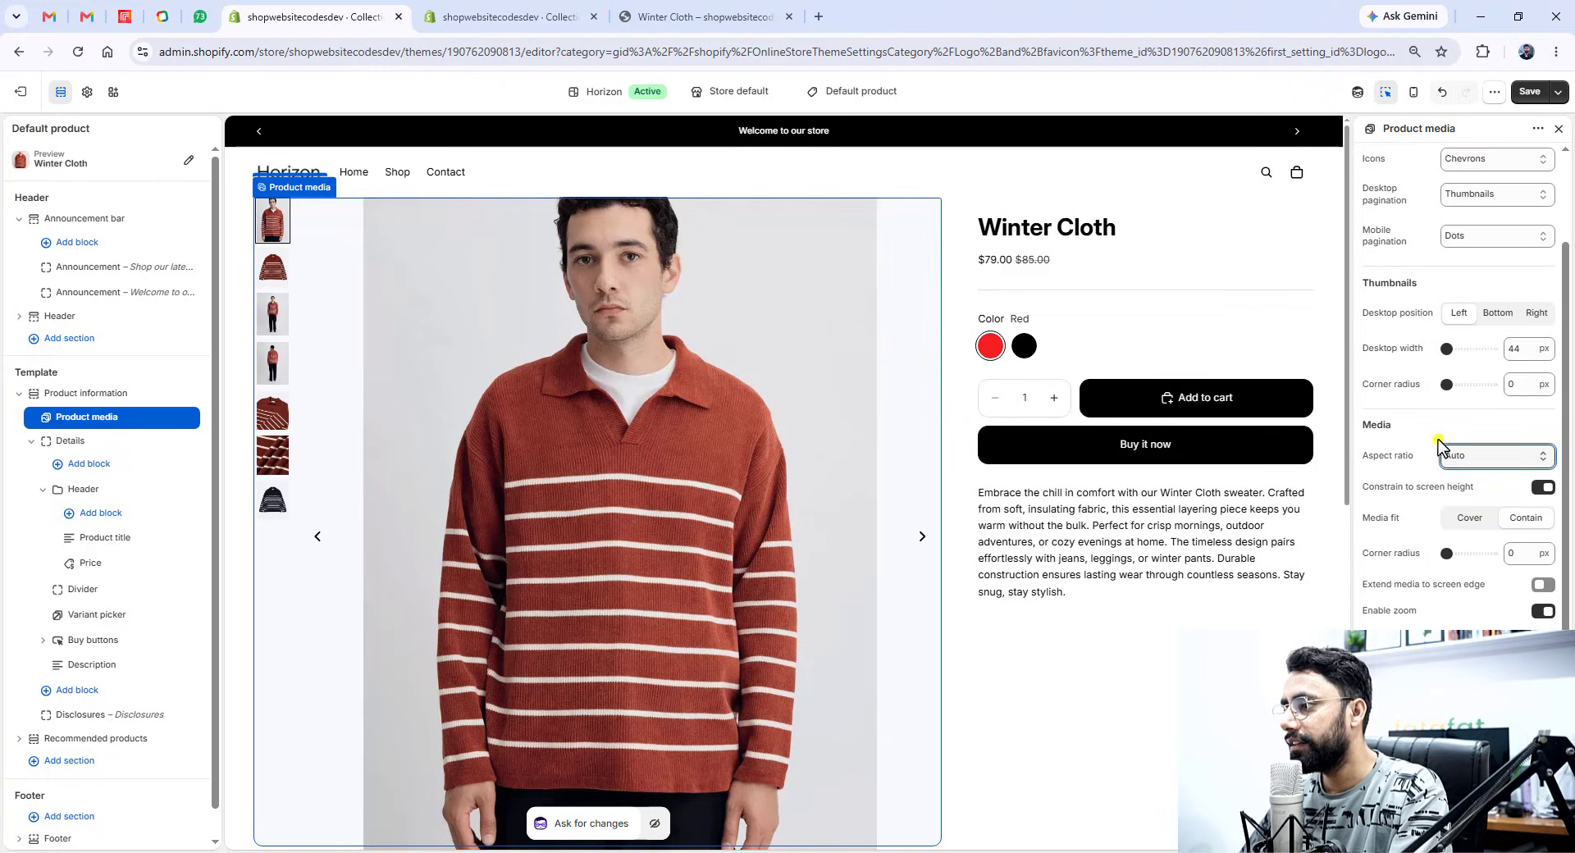
{"action": "scroll", "coordinate": [1494, 397], "scroll_direction": "up", "scroll_amount": 2}
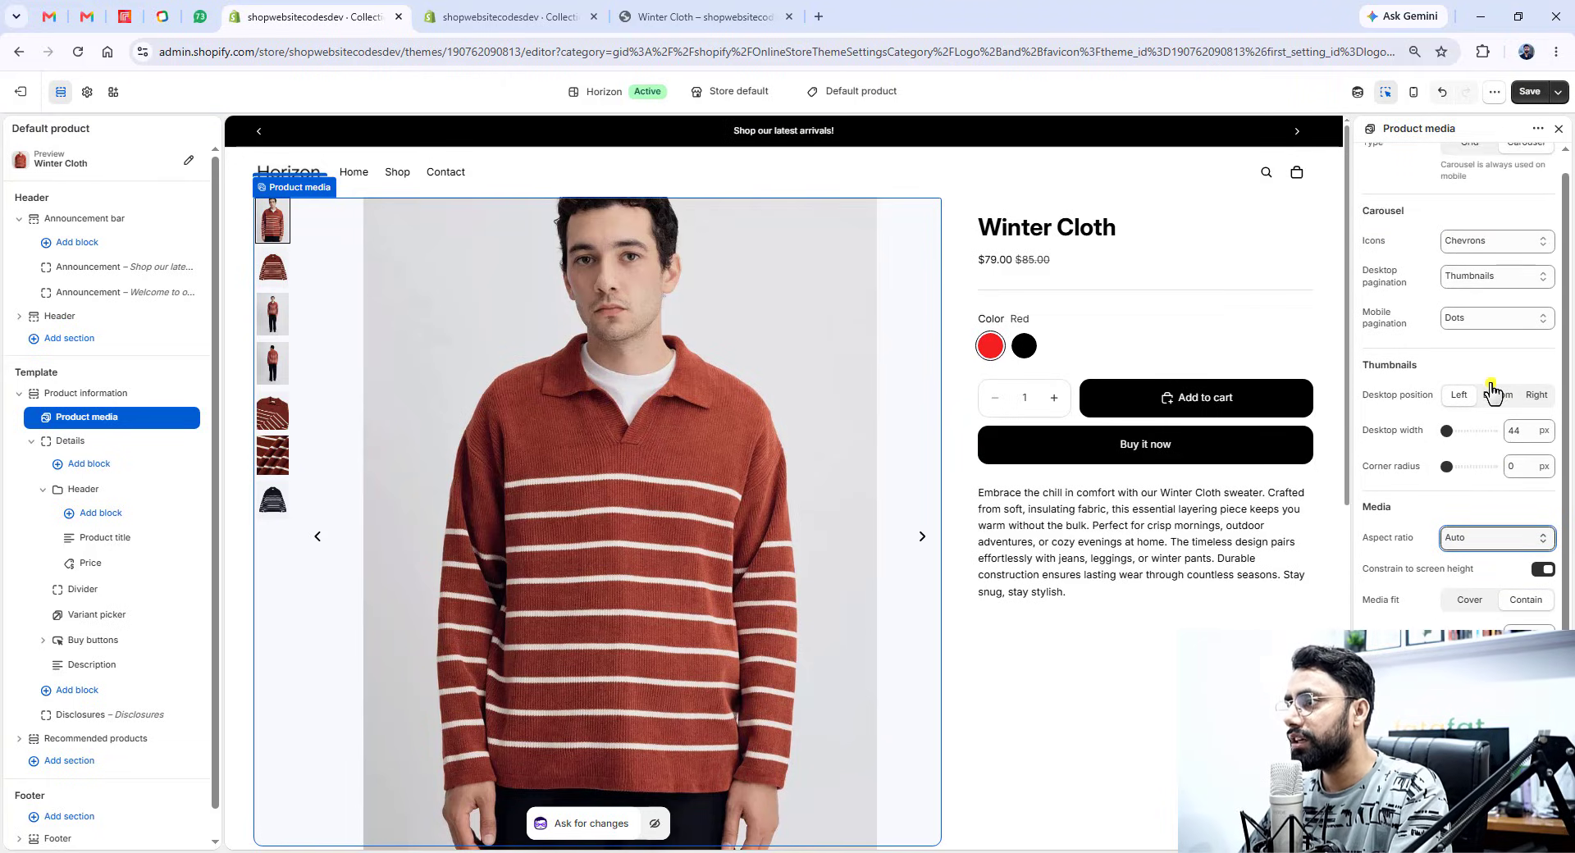
{"action": "scroll", "coordinate": [462, 420], "scroll_direction": "down", "scroll_amount": 1}
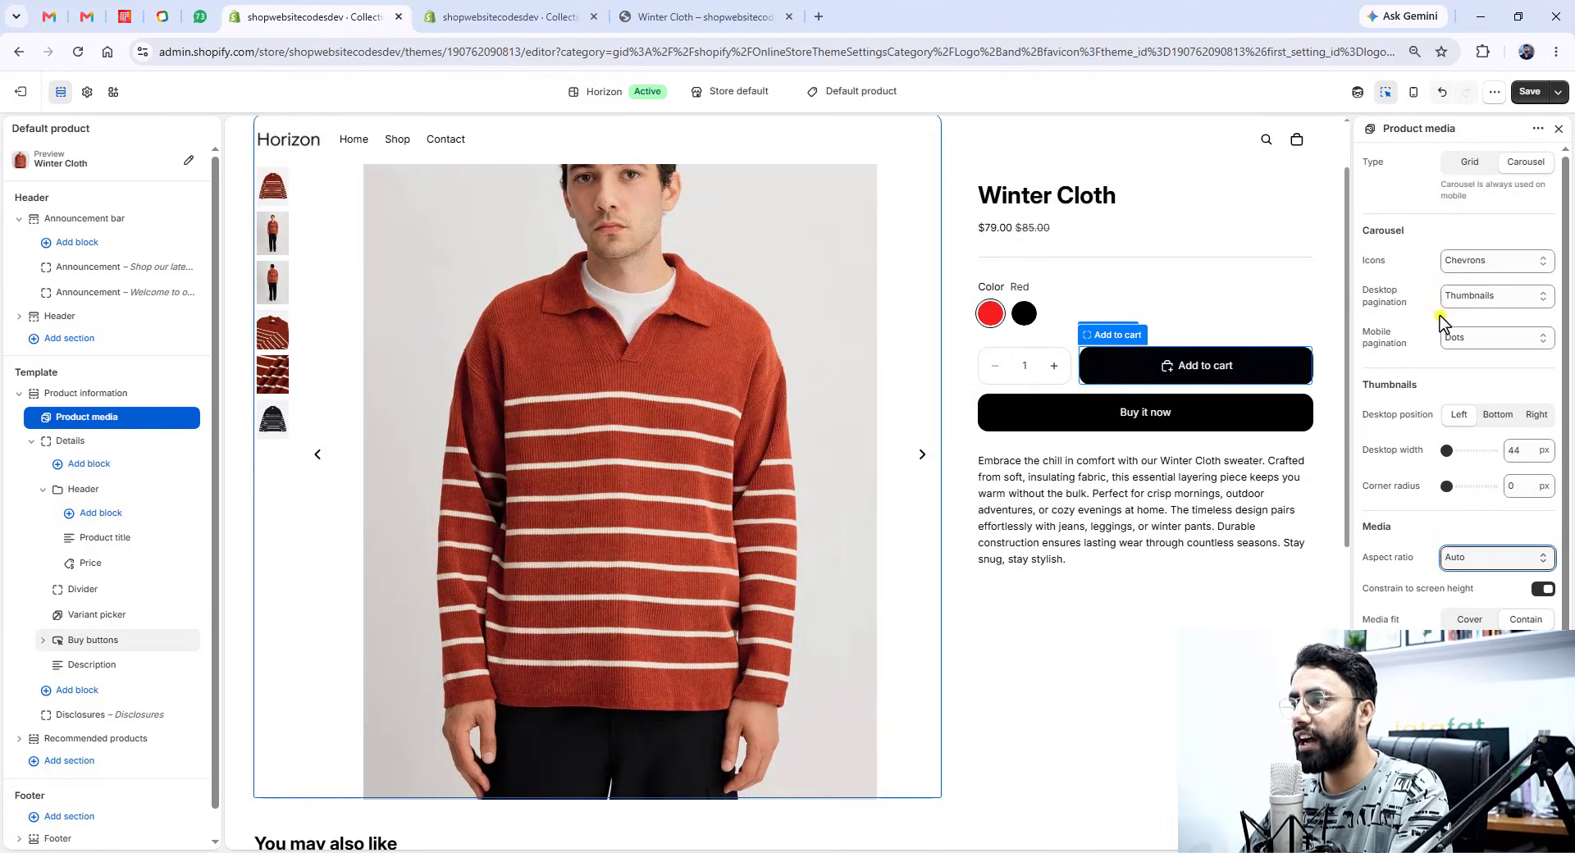
{"action": "left_click", "coordinate": [1481, 300]}
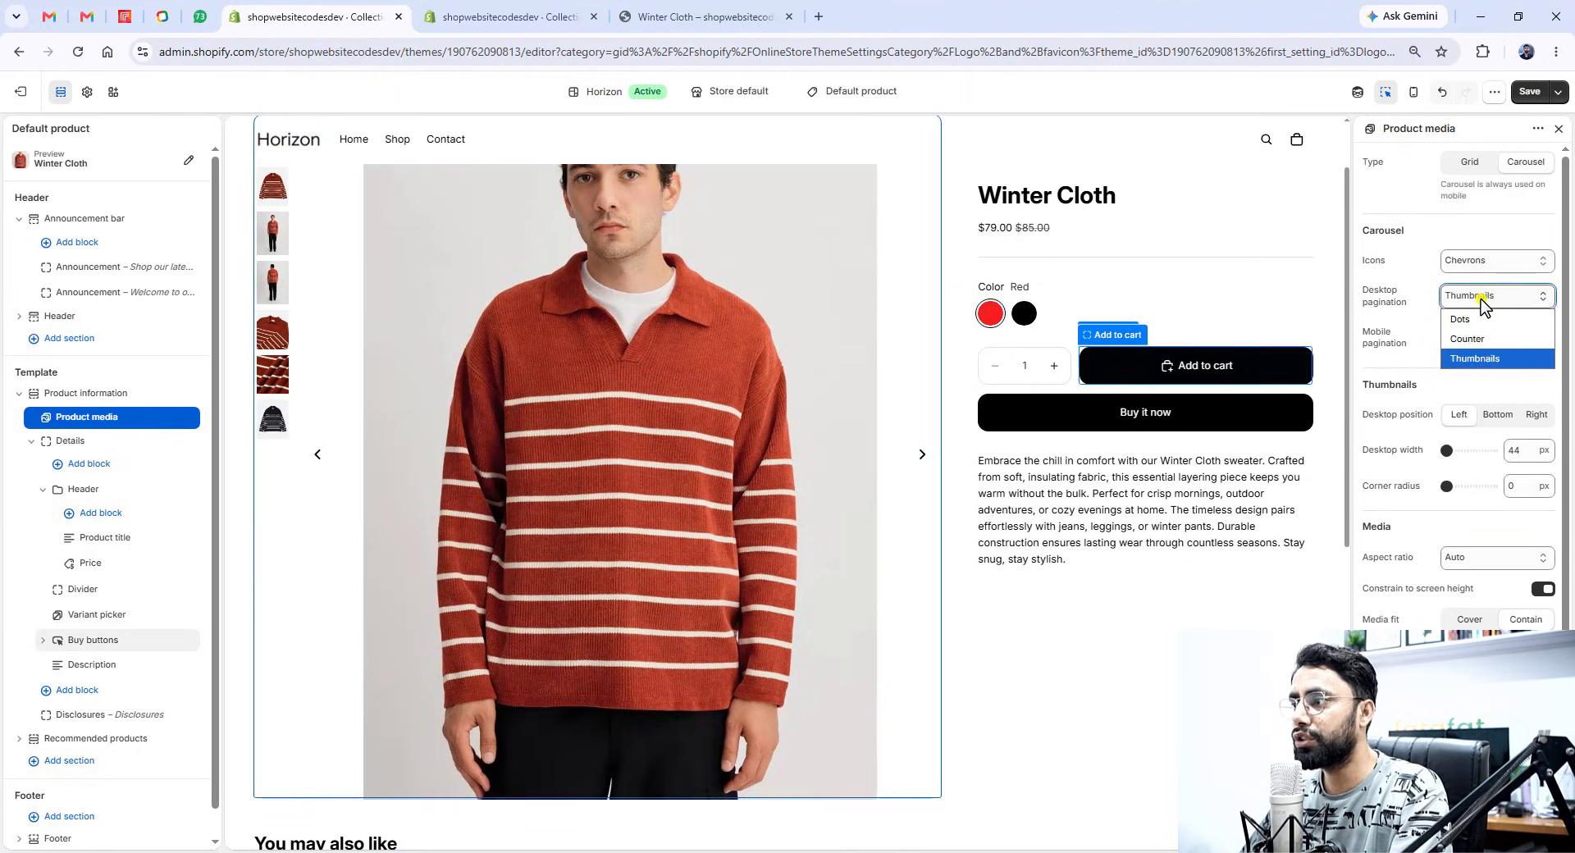
{"action": "left_click", "coordinate": [1453, 164]}
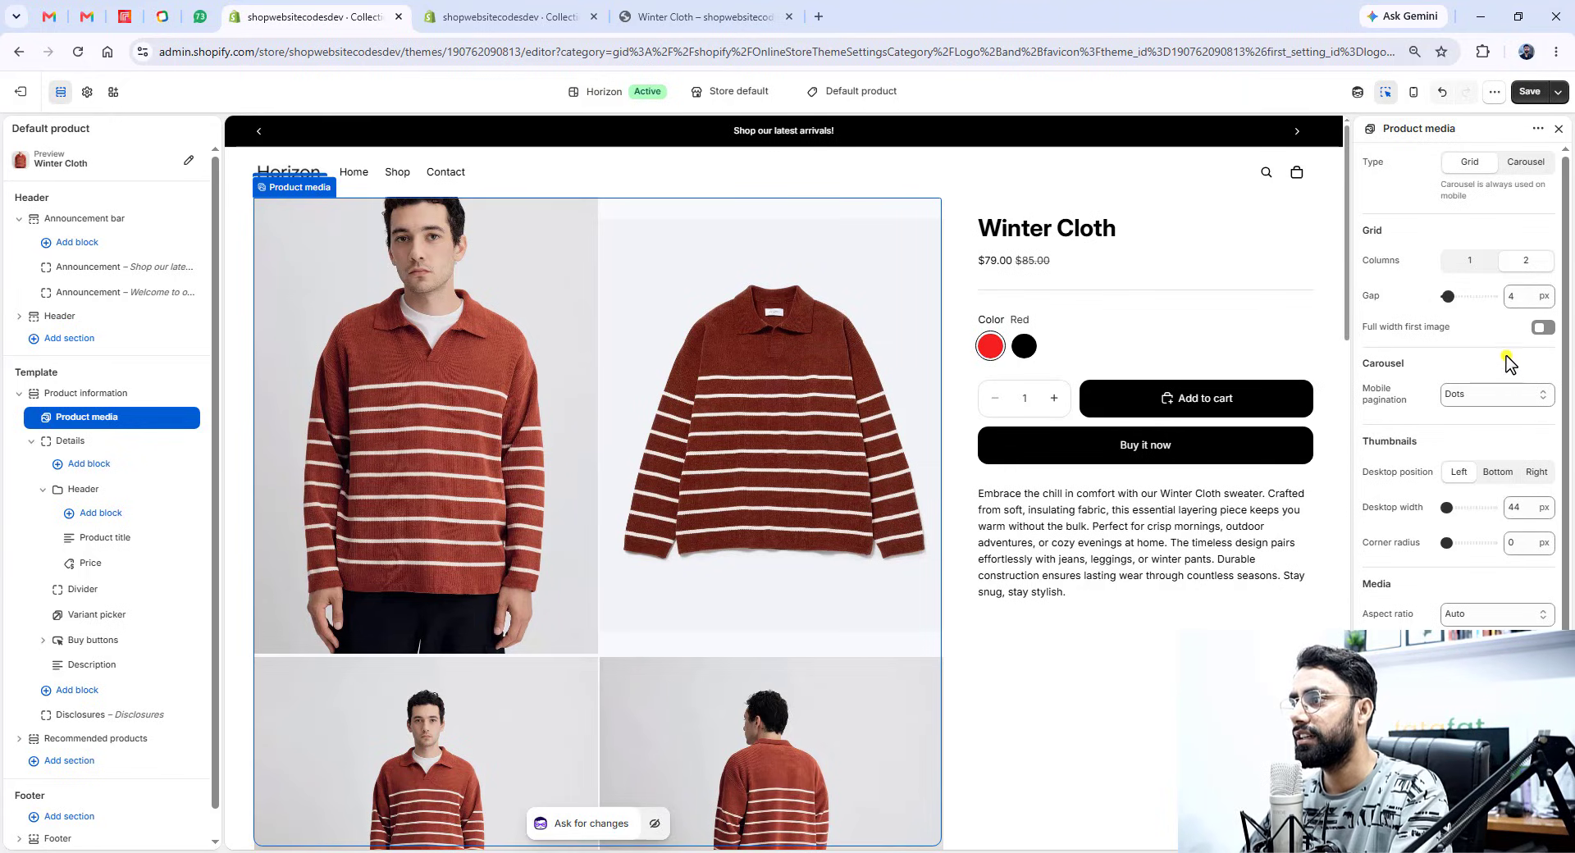
{"action": "left_click", "coordinate": [1527, 89]}
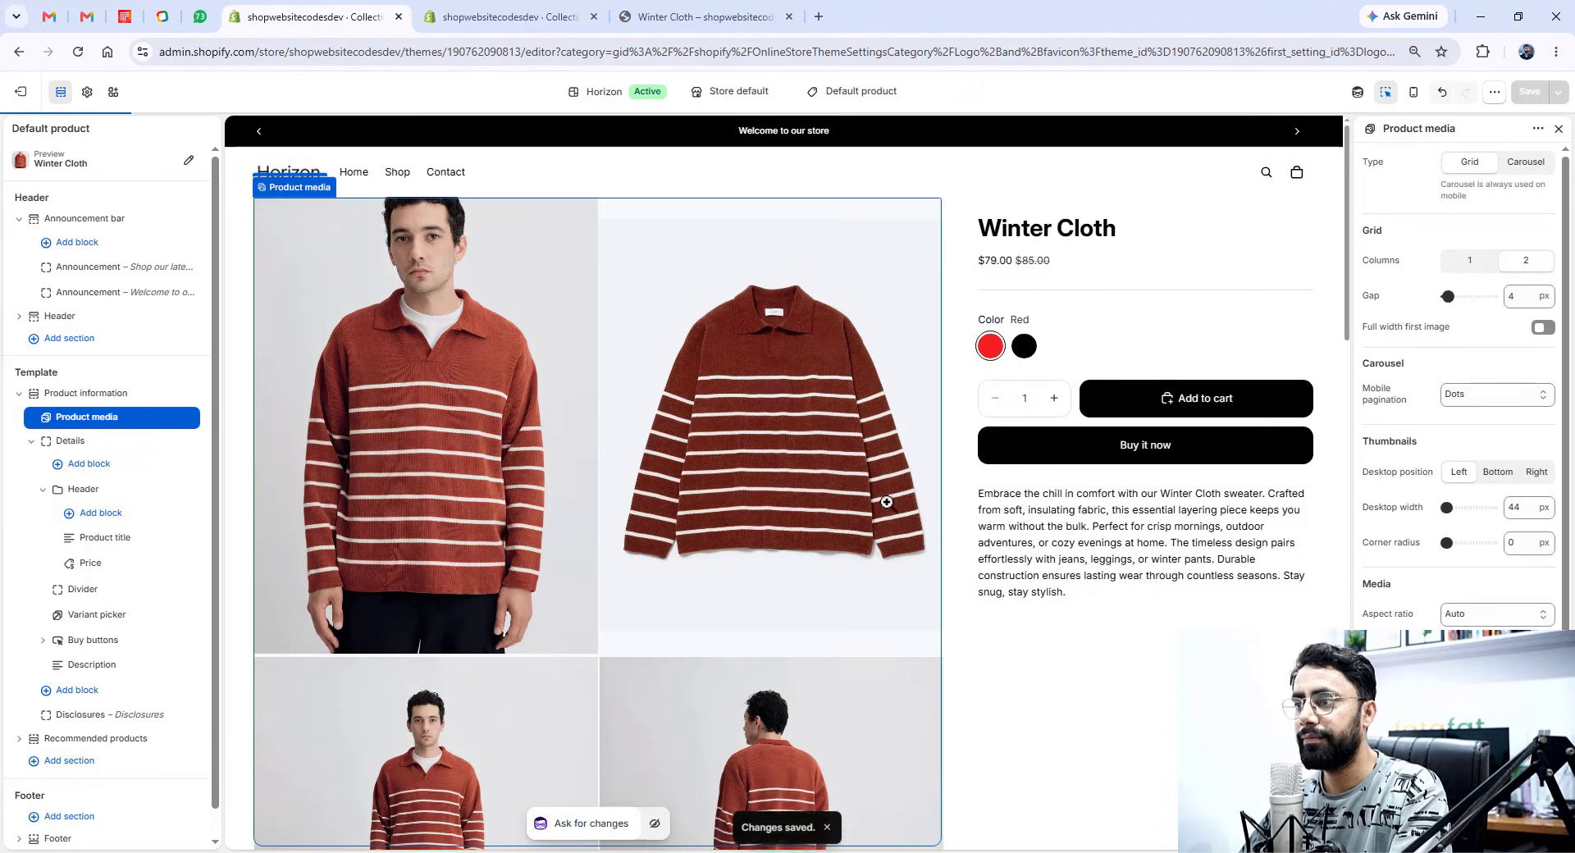
- Review the settings of the Description and Buy buttons blocks on the product template
{"action": "left_click", "coordinate": [1118, 557]}
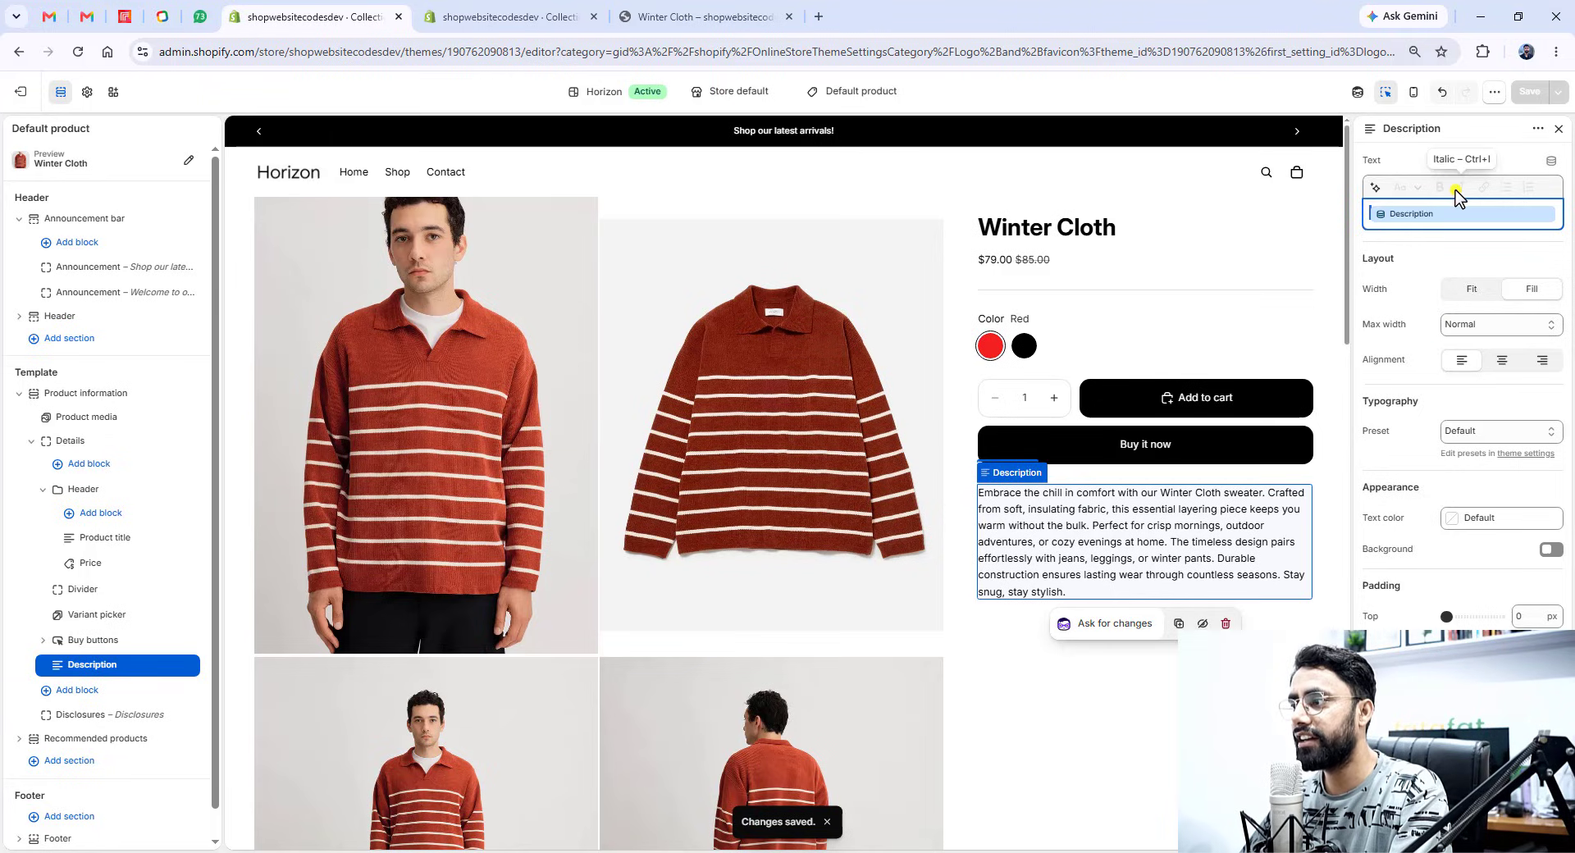
{"action": "scroll", "coordinate": [115, 636], "scroll_direction": "down", "scroll_amount": 1}
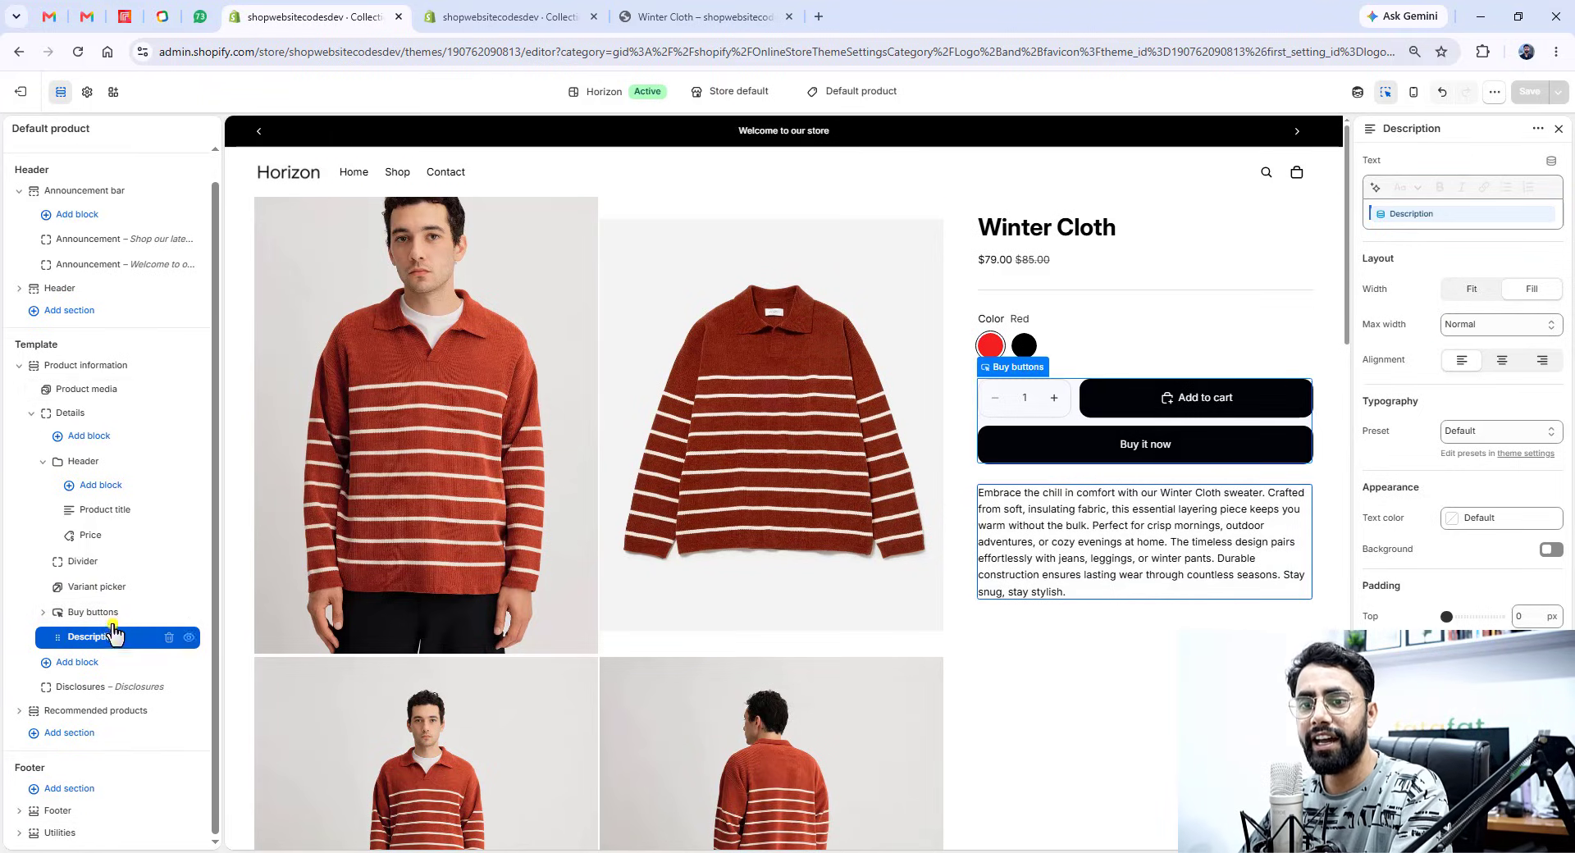
{"action": "left_click", "coordinate": [102, 615]}
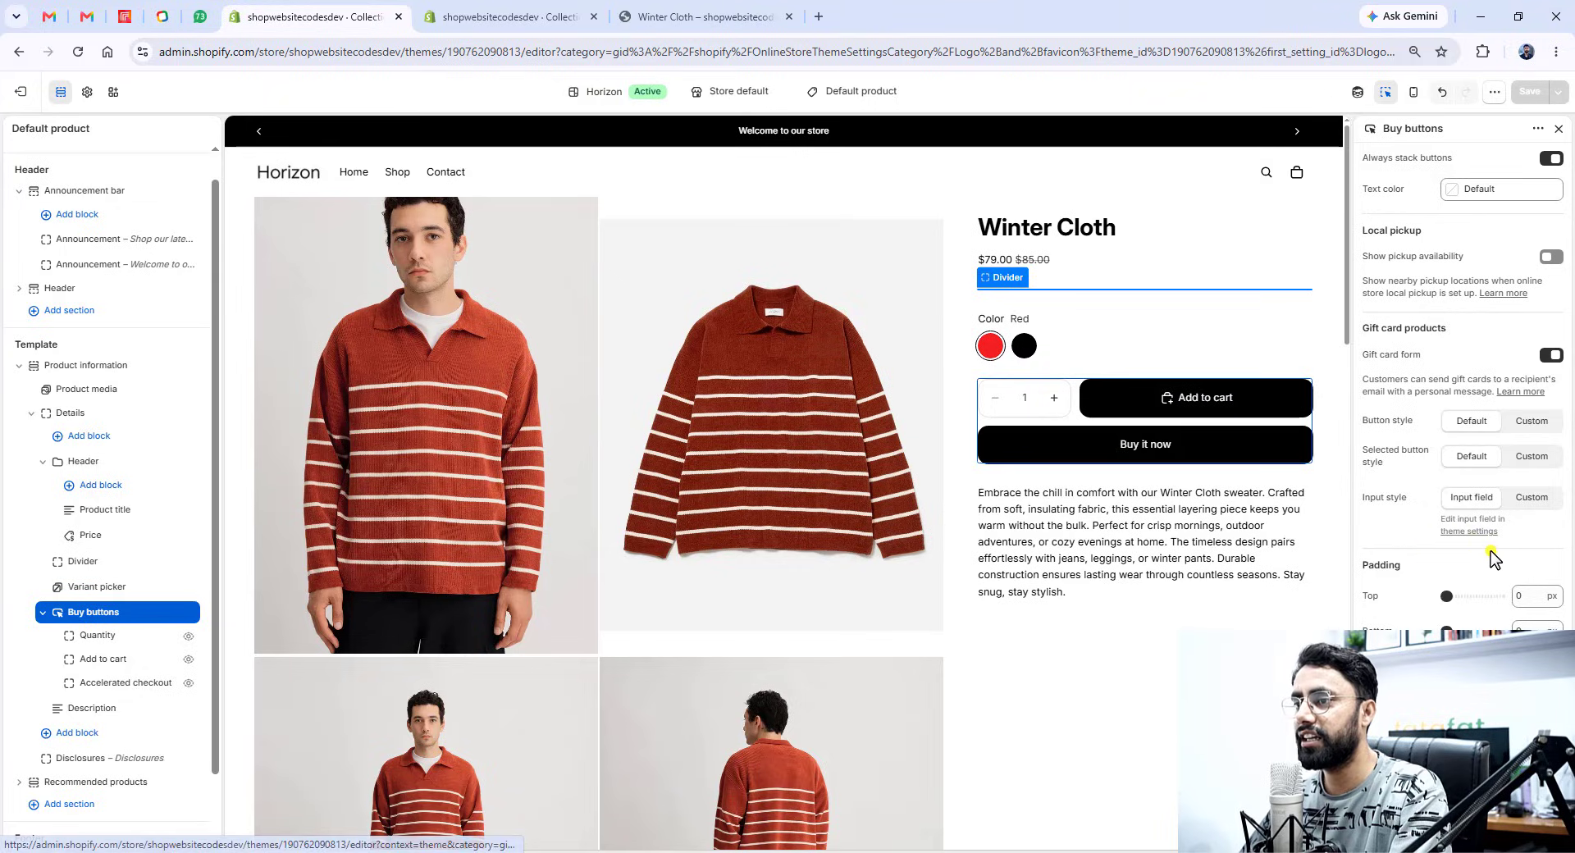
{"action": "scroll", "coordinate": [1140, 615], "scroll_direction": "down", "scroll_amount": 4}
{"action": "scroll", "coordinate": [1126, 599], "scroll_direction": "down", "scroll_amount": 10}
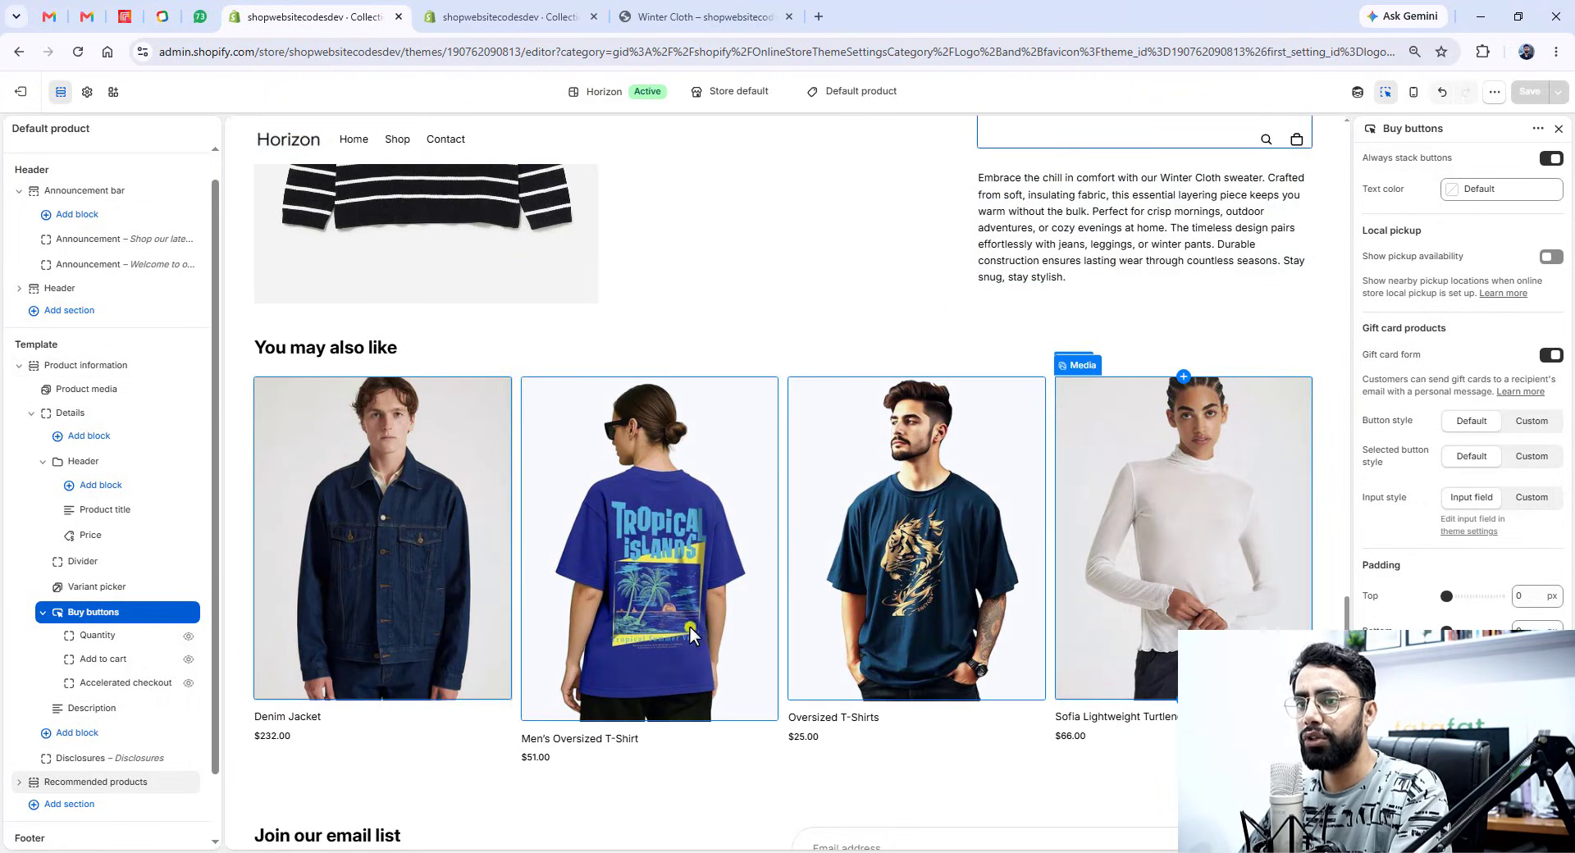
- Set the media aspect ratio of the Recommended products cards to Portrait and save the theme changes
{"action": "left_click", "coordinate": [972, 790]}
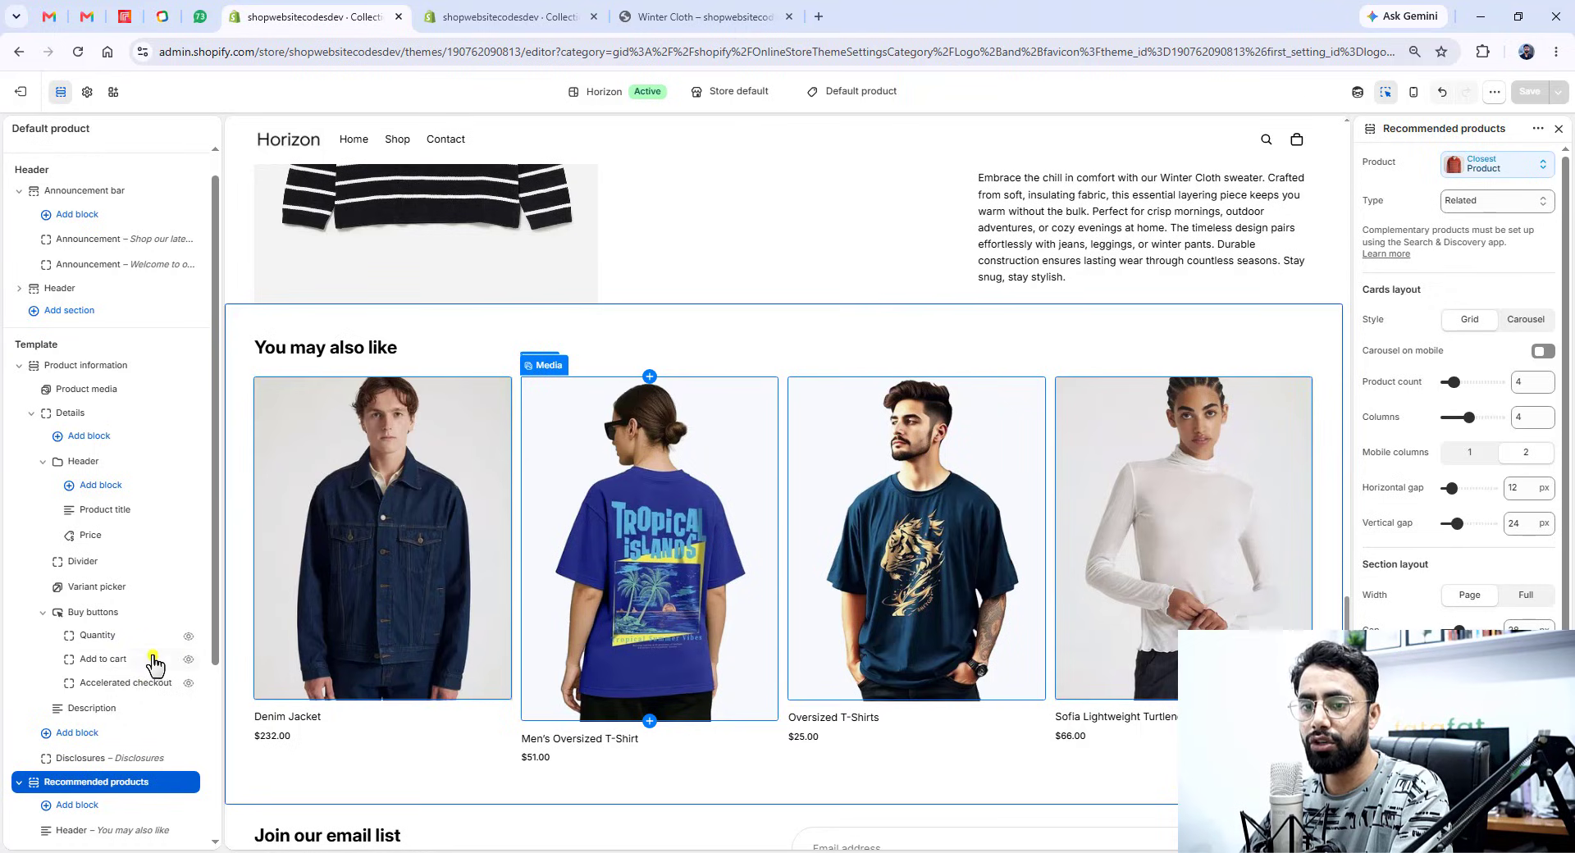
{"action": "scroll", "coordinate": [111, 800], "scroll_direction": "down", "scroll_amount": 2}
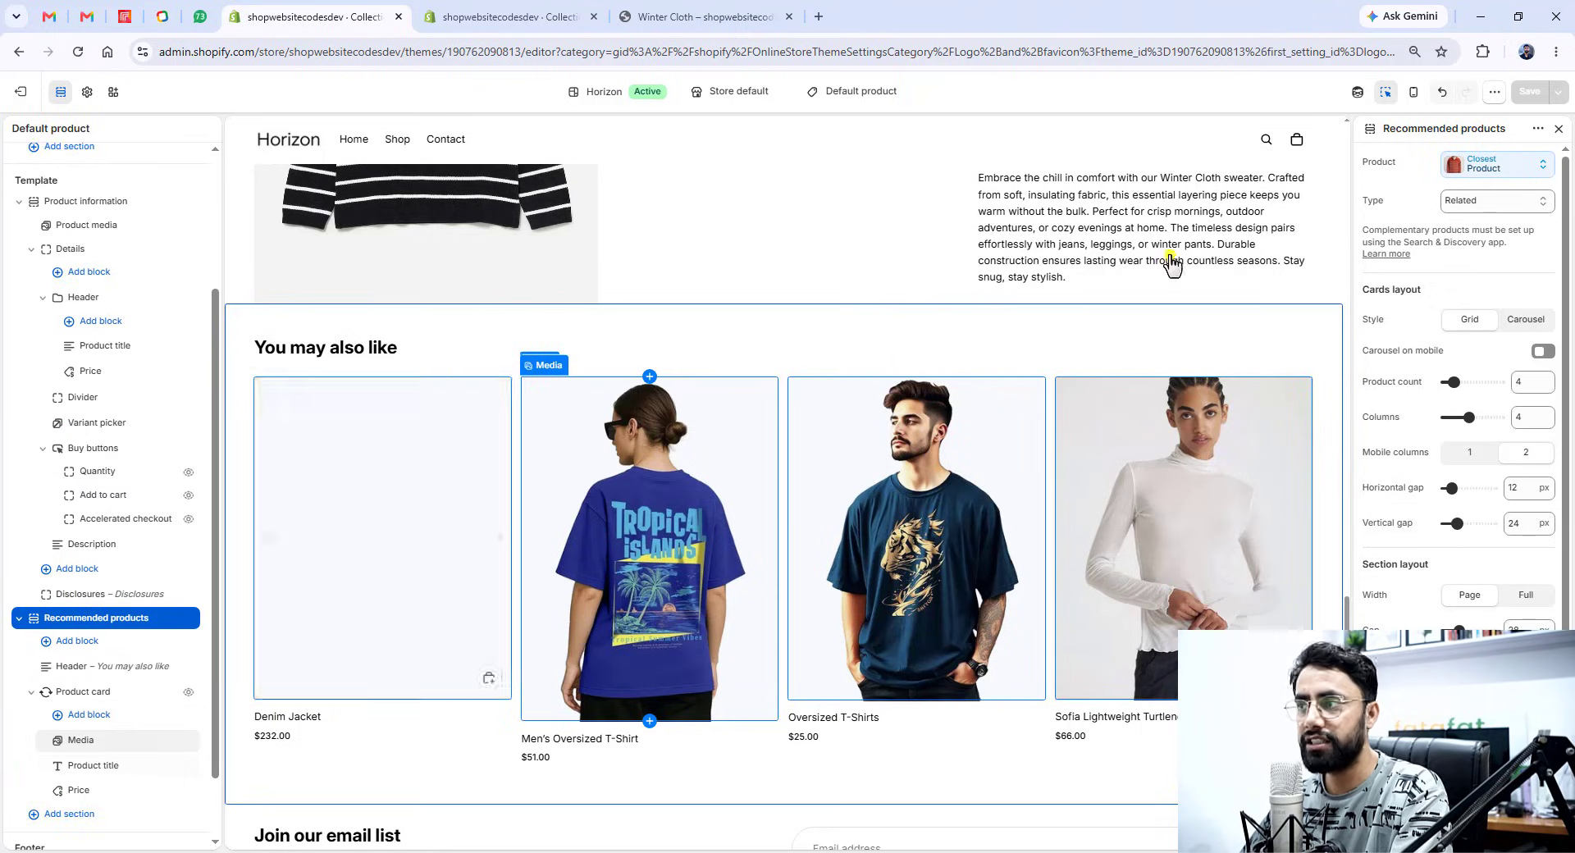
{"action": "scroll", "coordinate": [1514, 371], "scroll_direction": "down", "scroll_amount": 1}
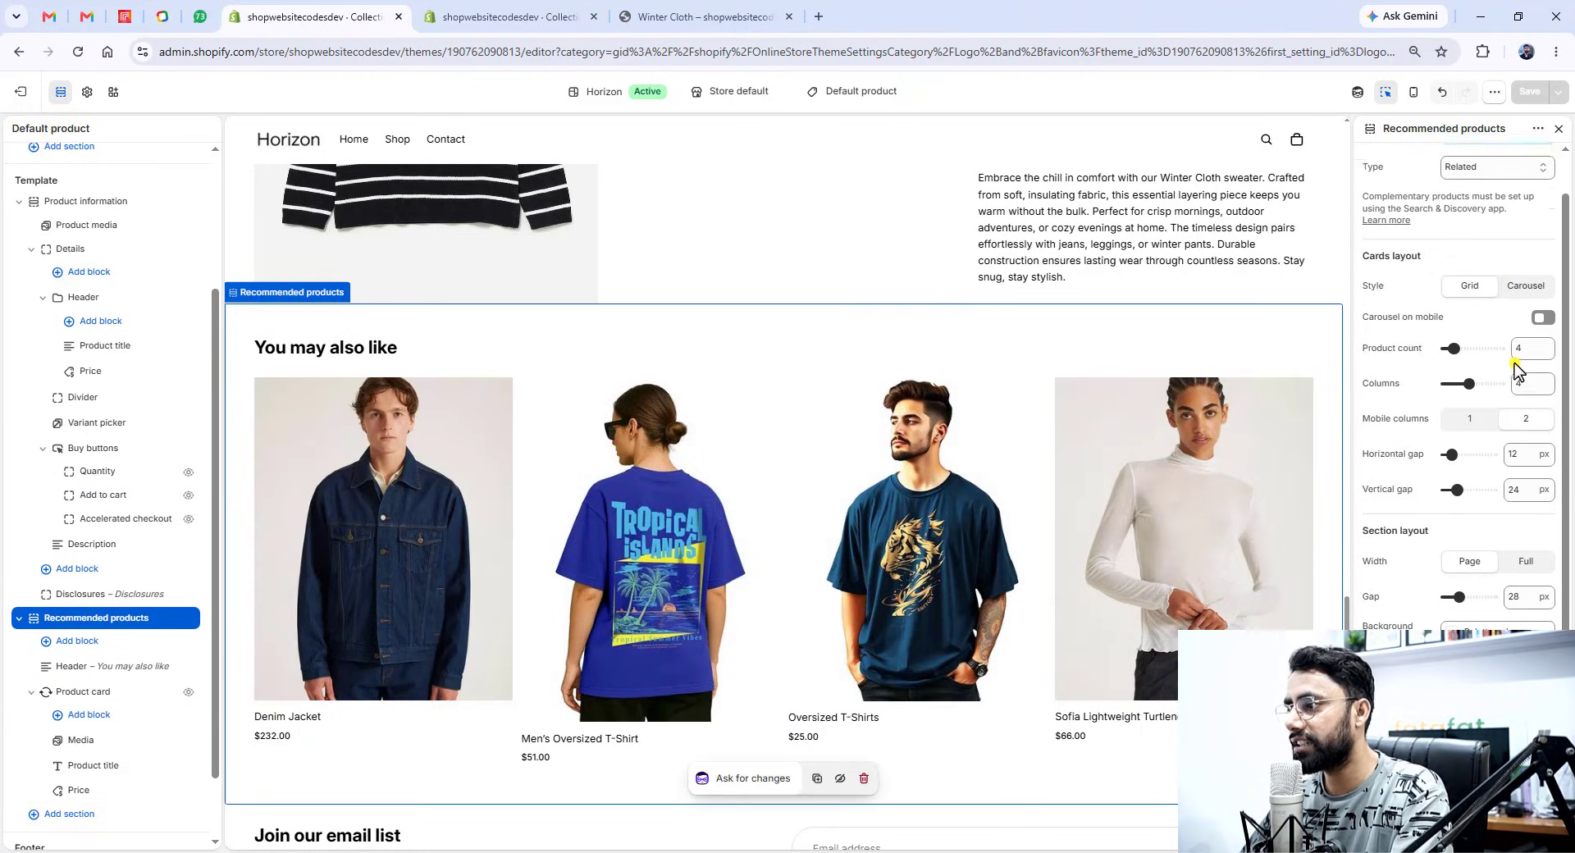
{"action": "scroll", "coordinate": [1517, 373], "scroll_direction": "up", "scroll_amount": 1}
{"action": "scroll", "coordinate": [133, 514], "scroll_direction": "down", "scroll_amount": 1}
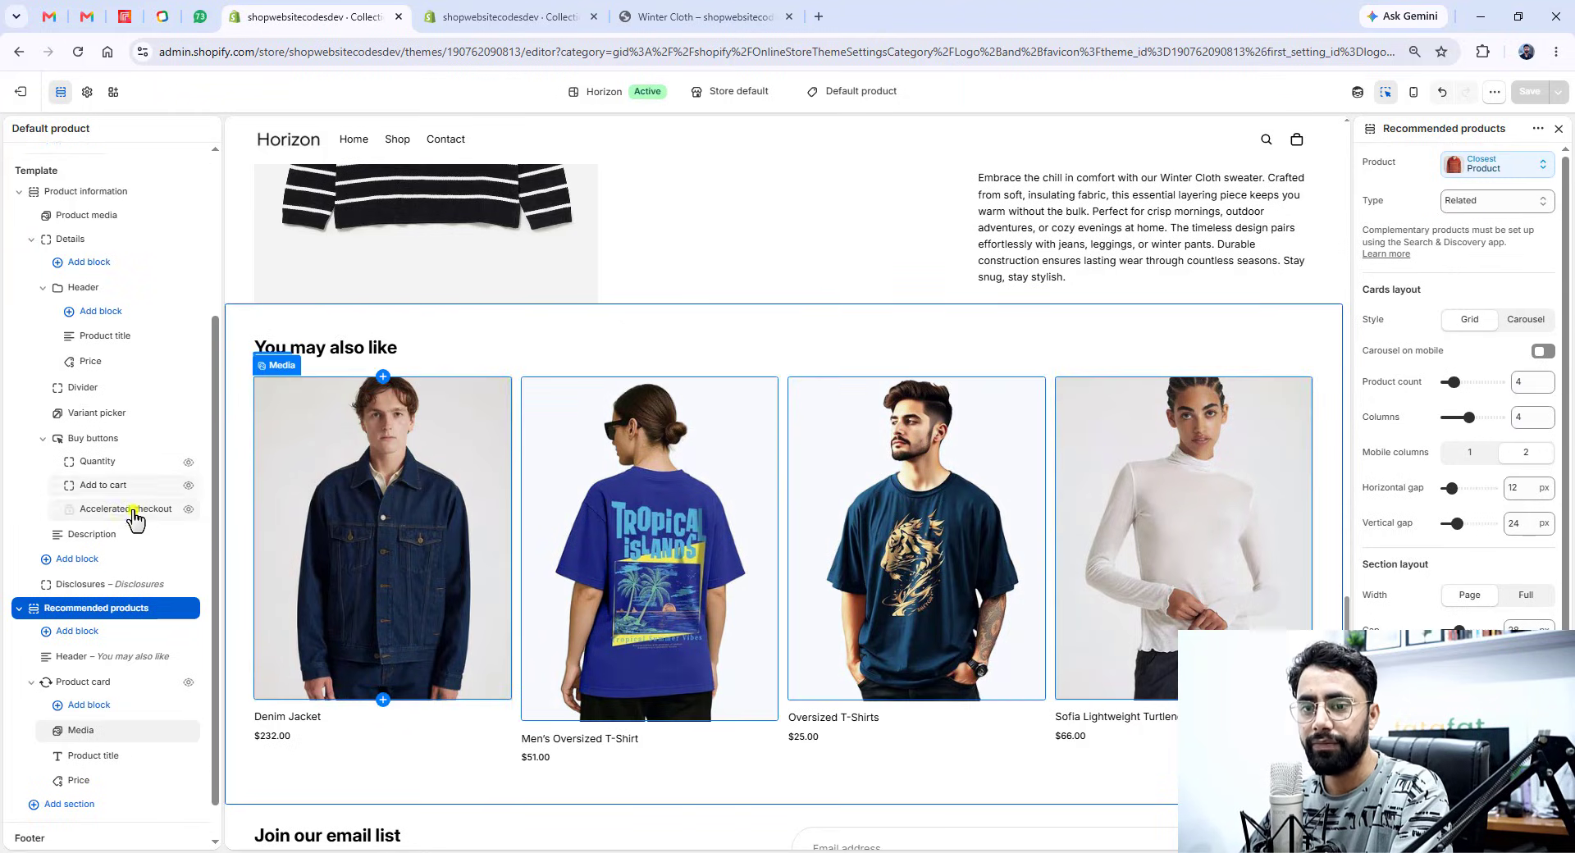
{"action": "left_click", "coordinate": [92, 661]}
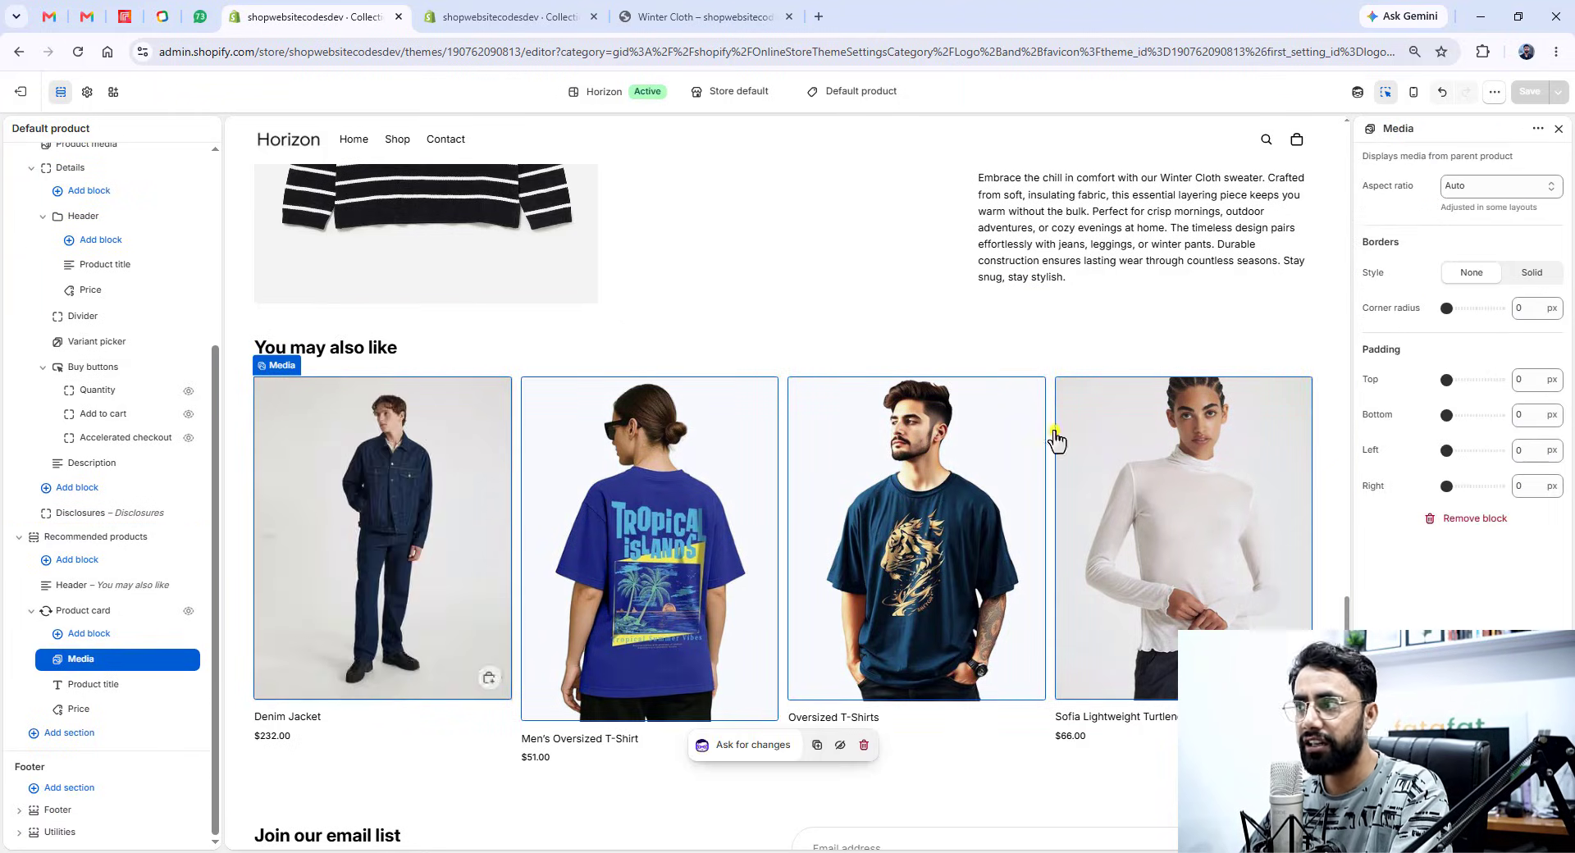
{"action": "left_click", "coordinate": [1495, 192]}
{"action": "left_click", "coordinate": [1479, 231]}
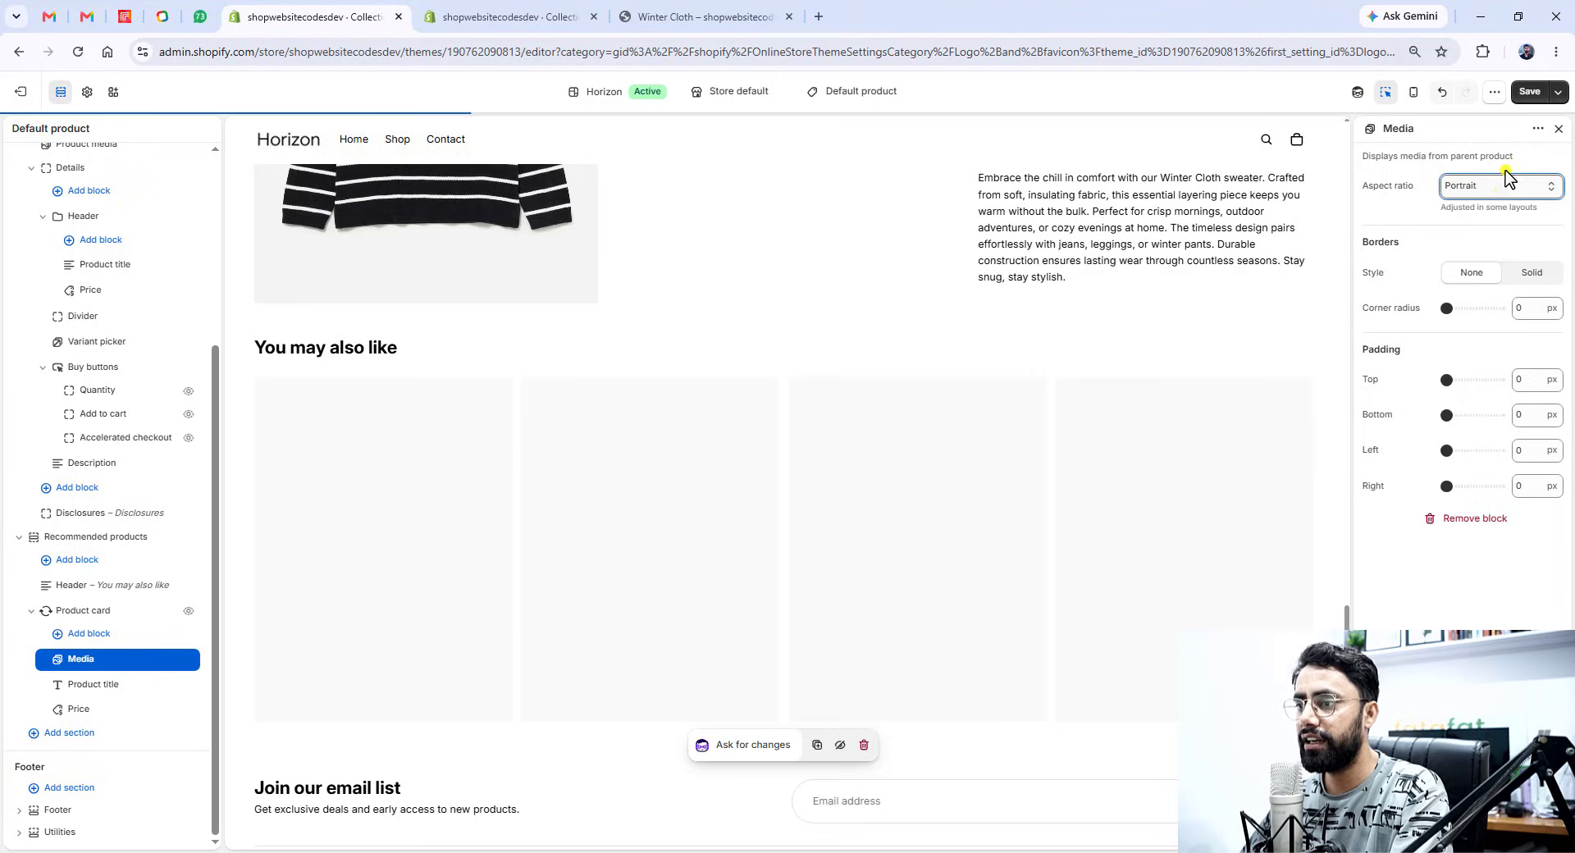
{"action": "left_click", "coordinate": [1530, 92]}
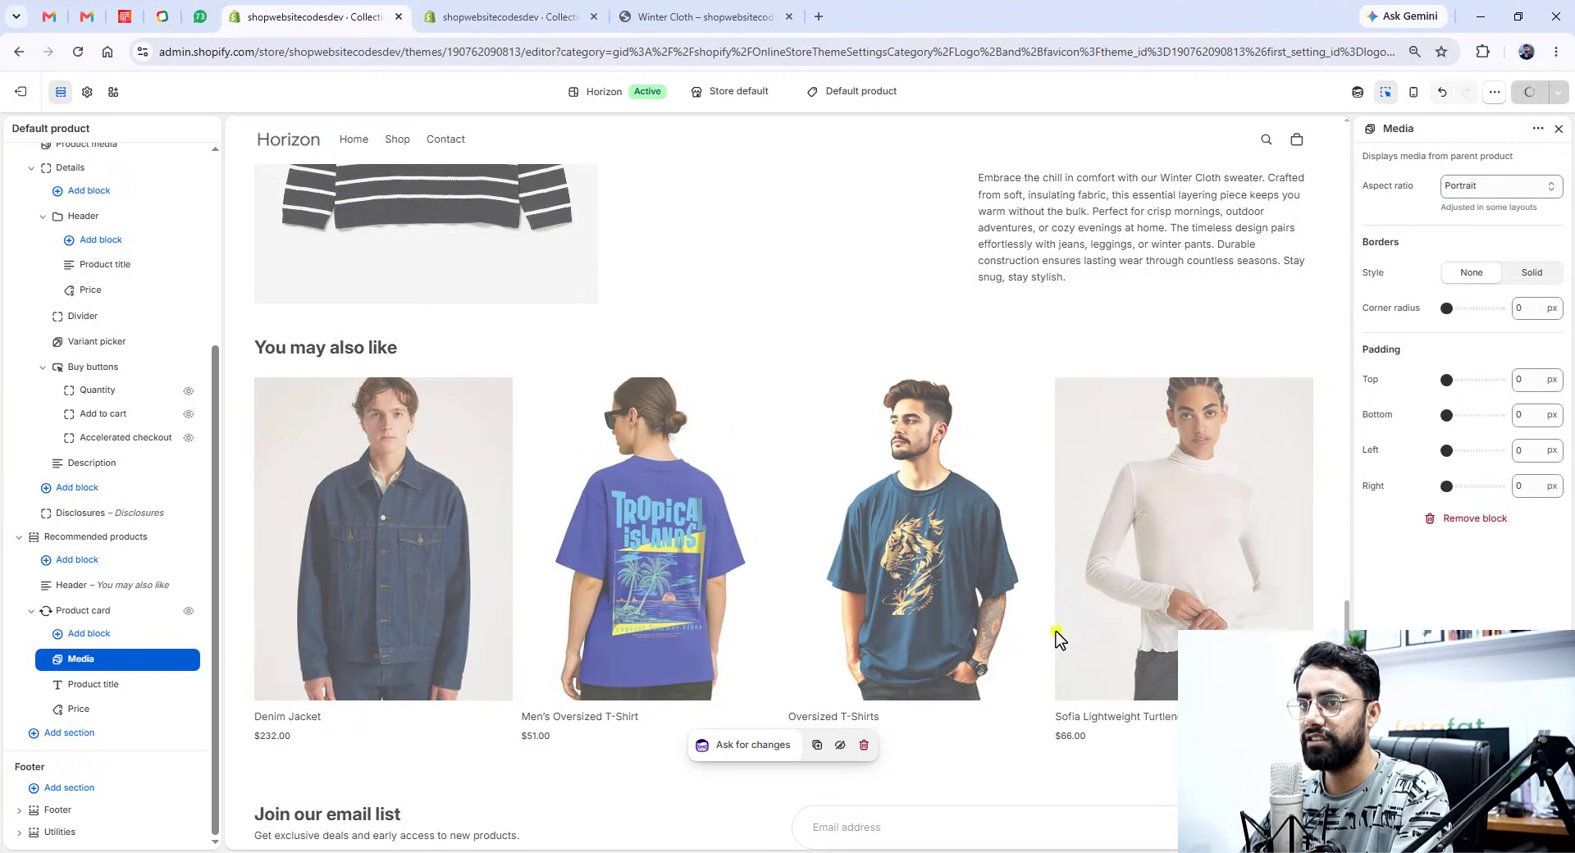
- Switch the editor to the default collection template and follow the header's Shop link to the all-products page
{"action": "scroll", "coordinate": [720, 599], "scroll_direction": "up", "scroll_amount": 4}
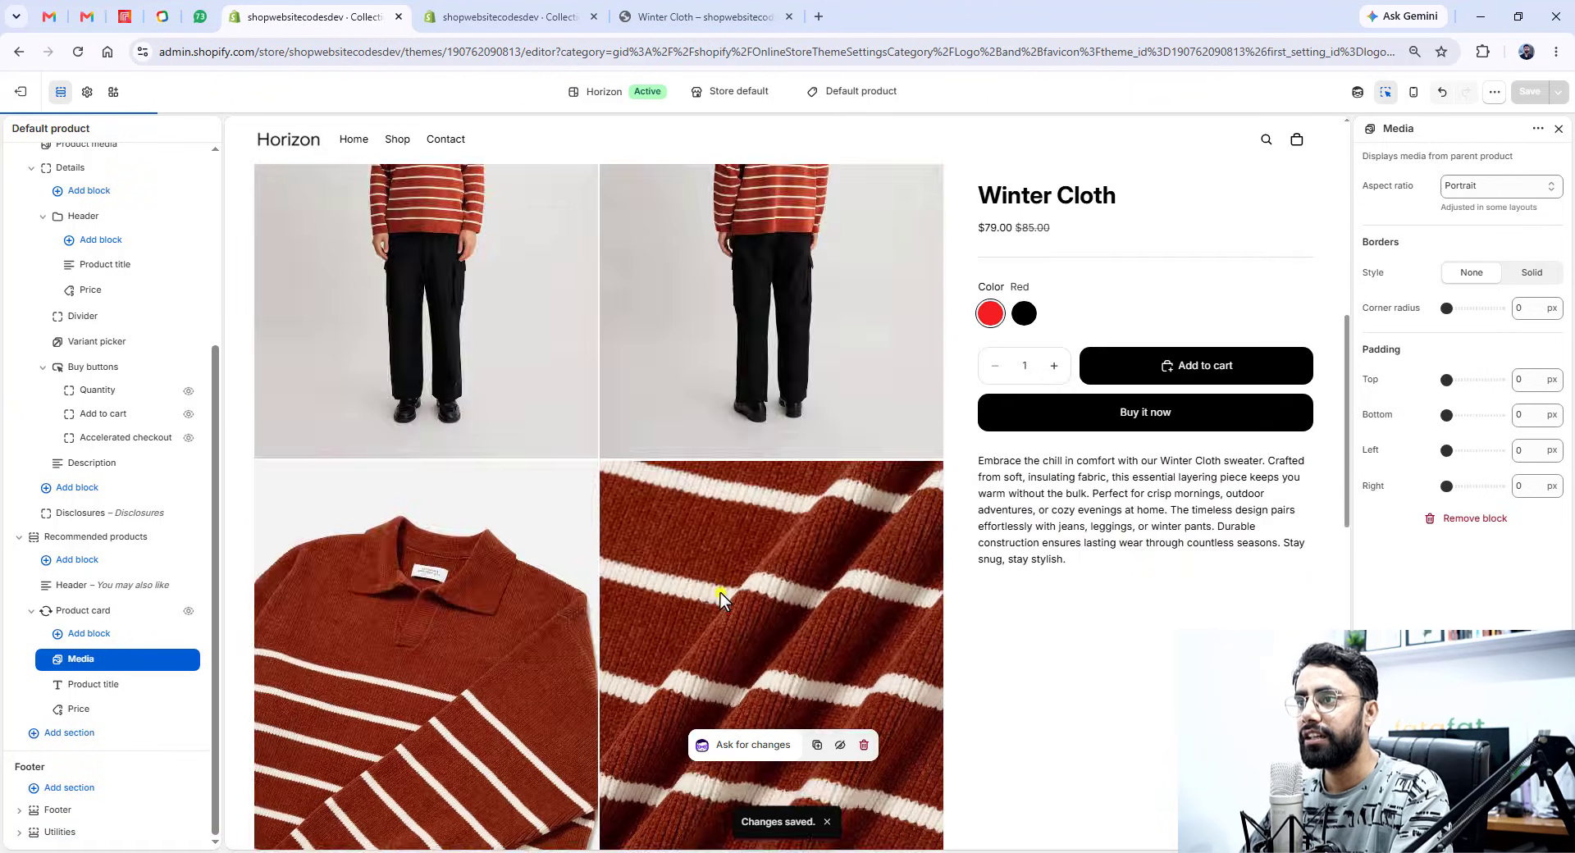
{"action": "scroll", "coordinate": [720, 593], "scroll_direction": "down", "scroll_amount": 5}
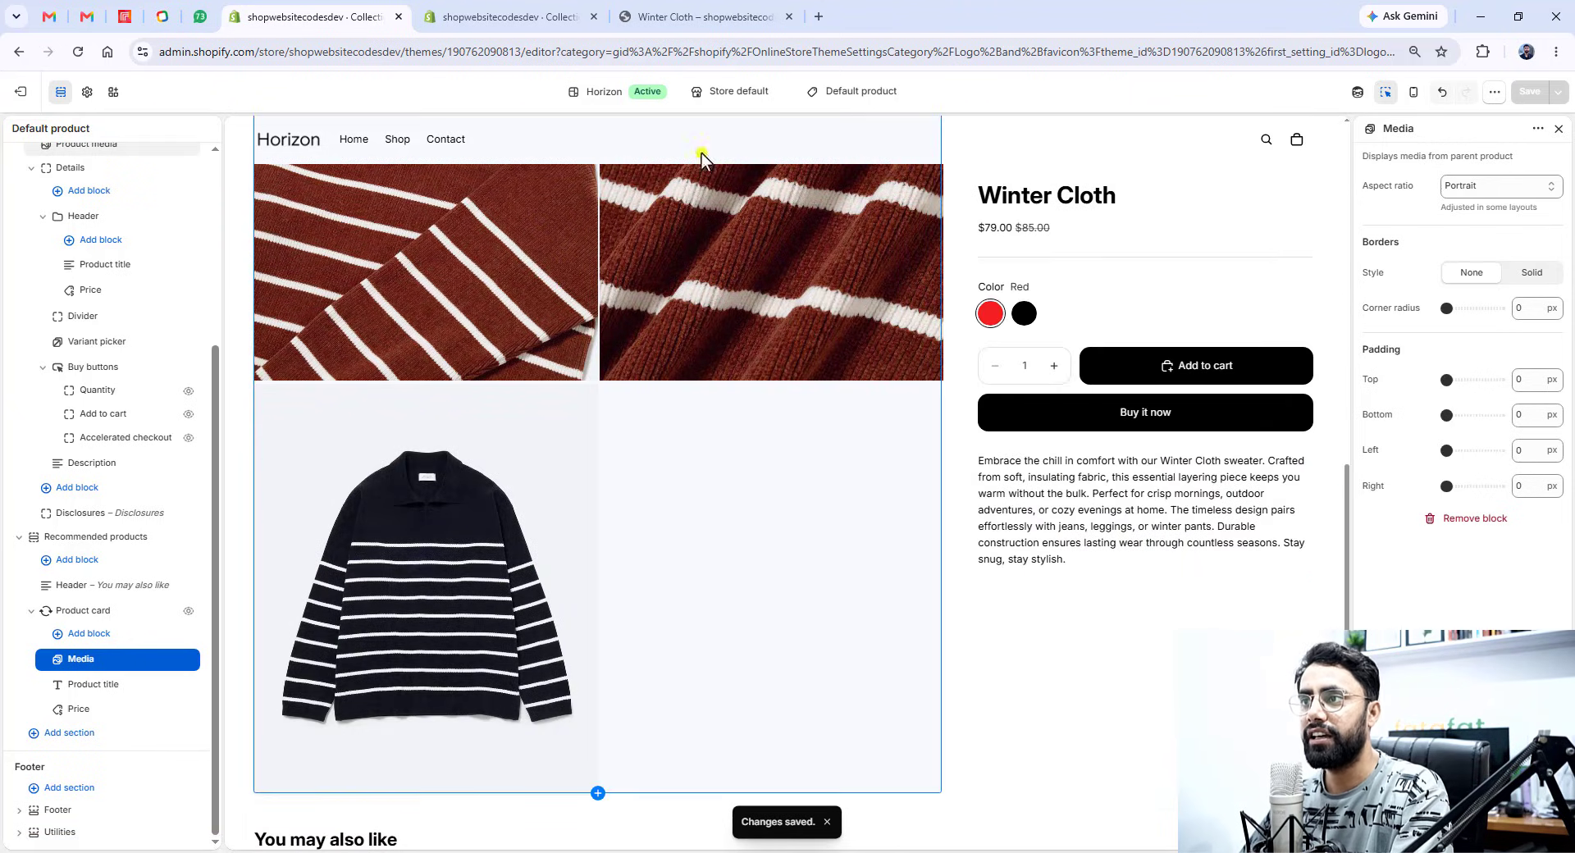
{"action": "left_click", "coordinate": [861, 94]}
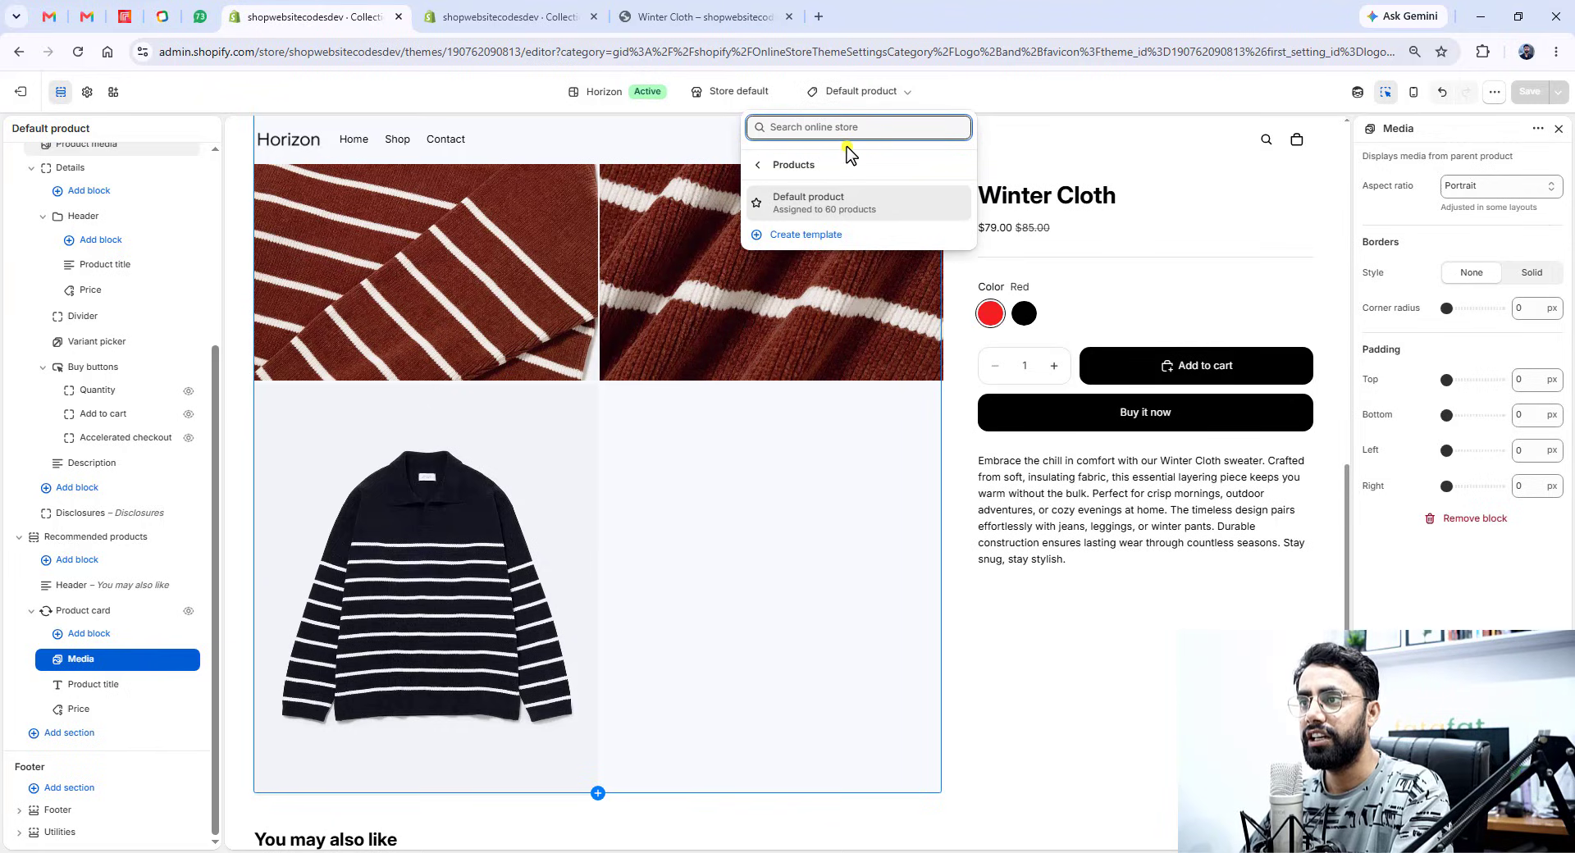
{"action": "left_click", "coordinate": [767, 169]}
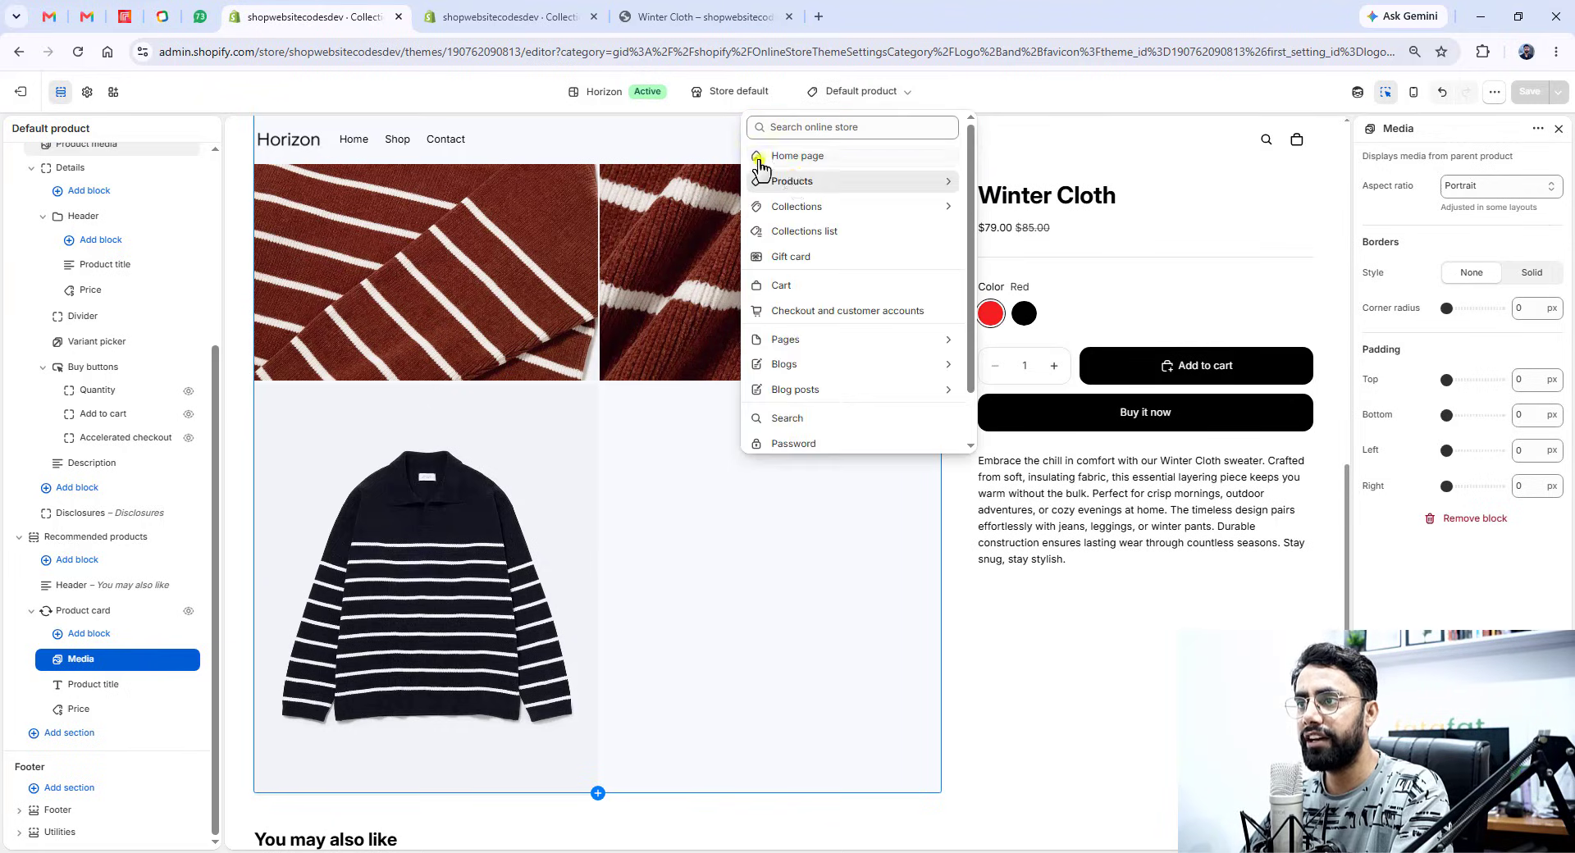
{"action": "left_click", "coordinate": [833, 210]}
{"action": "left_click", "coordinate": [850, 206]}
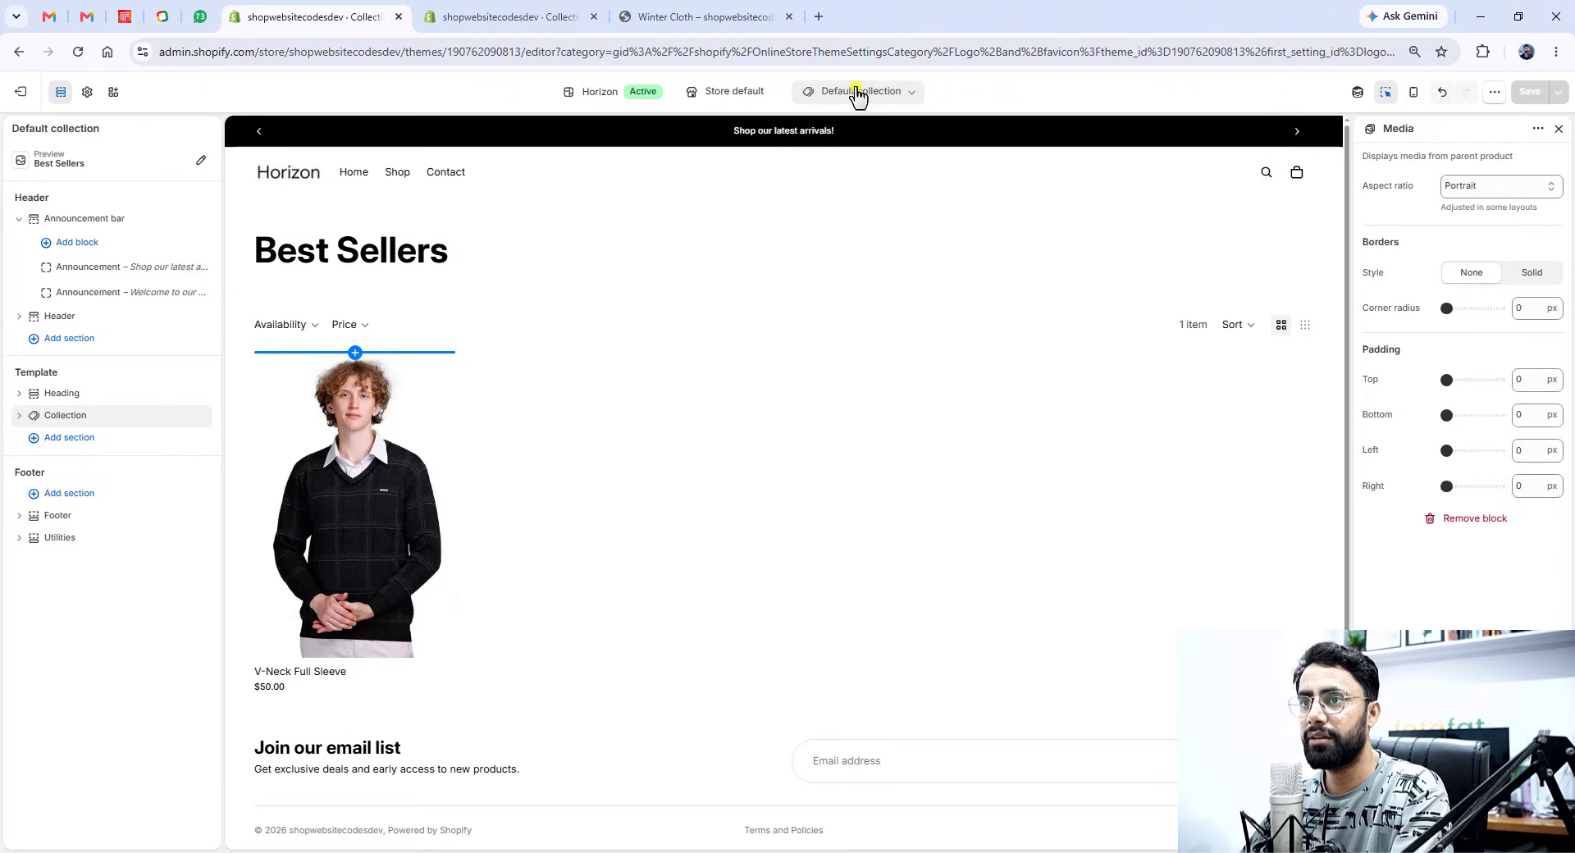
{"action": "left_click", "coordinate": [400, 174]}
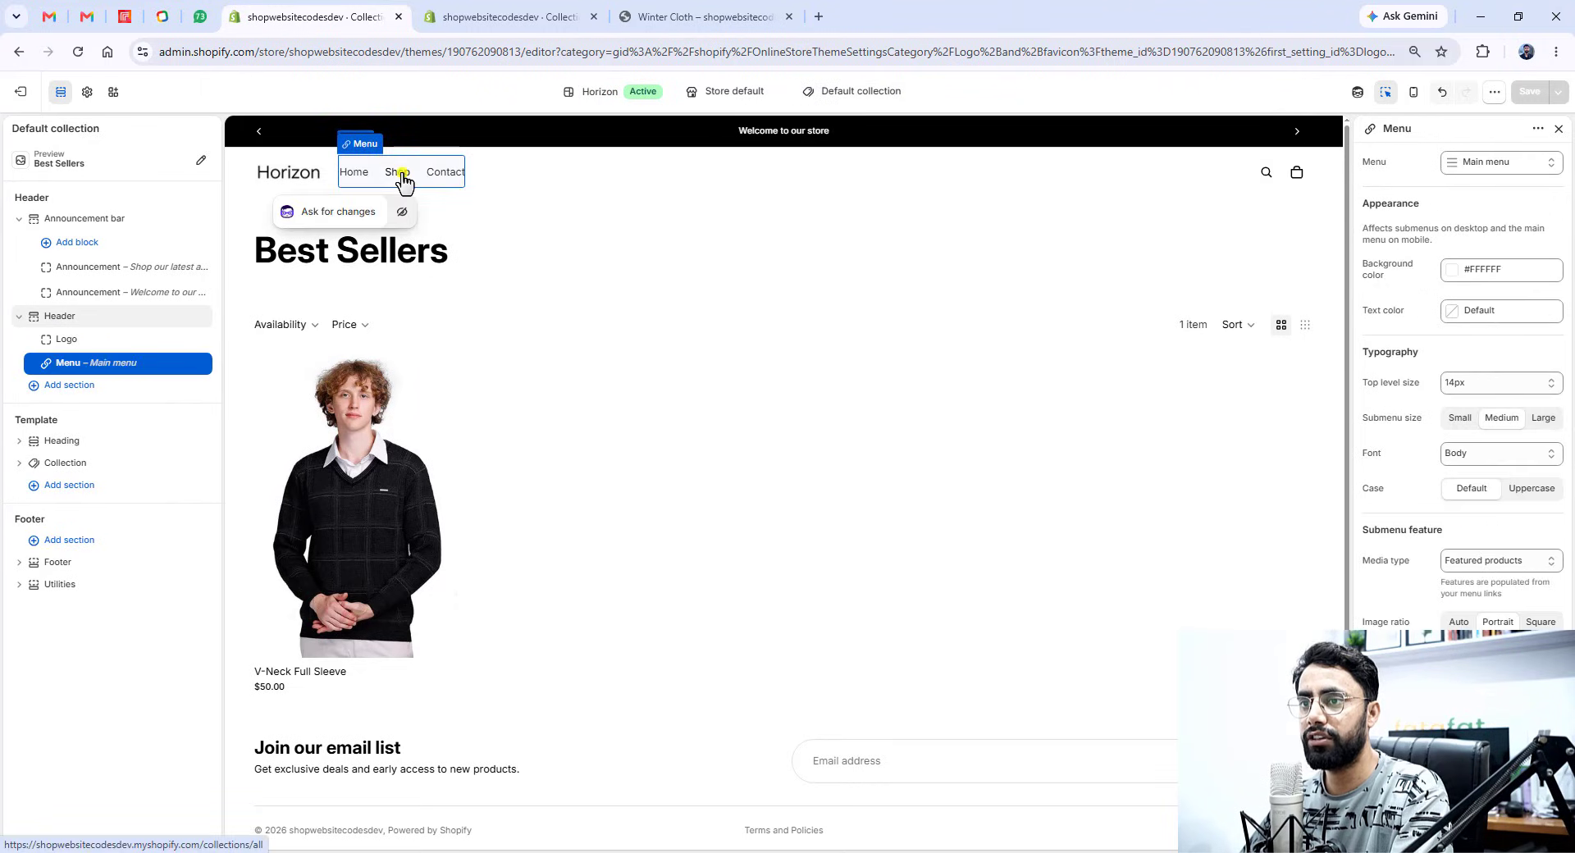
{"action": "left_click", "coordinate": [401, 175]}
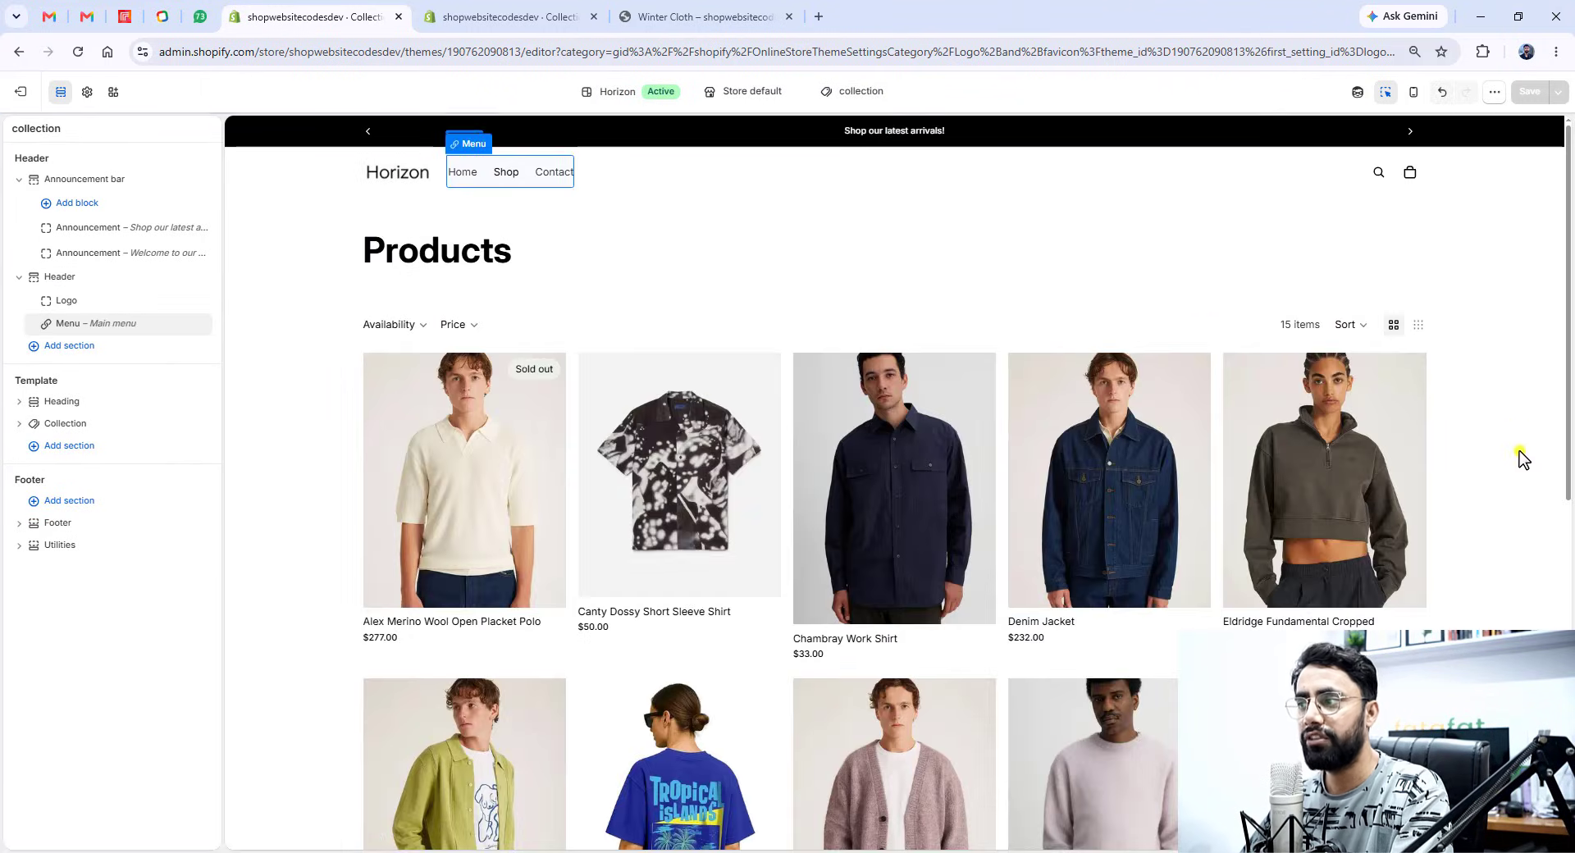
- Set the aspect ratio of the collection's product card images to Portrait
{"action": "scroll", "coordinate": [1520, 464], "scroll_direction": "down", "scroll_amount": 5}
{"action": "scroll", "coordinate": [1520, 476], "scroll_direction": "up", "scroll_amount": 5}
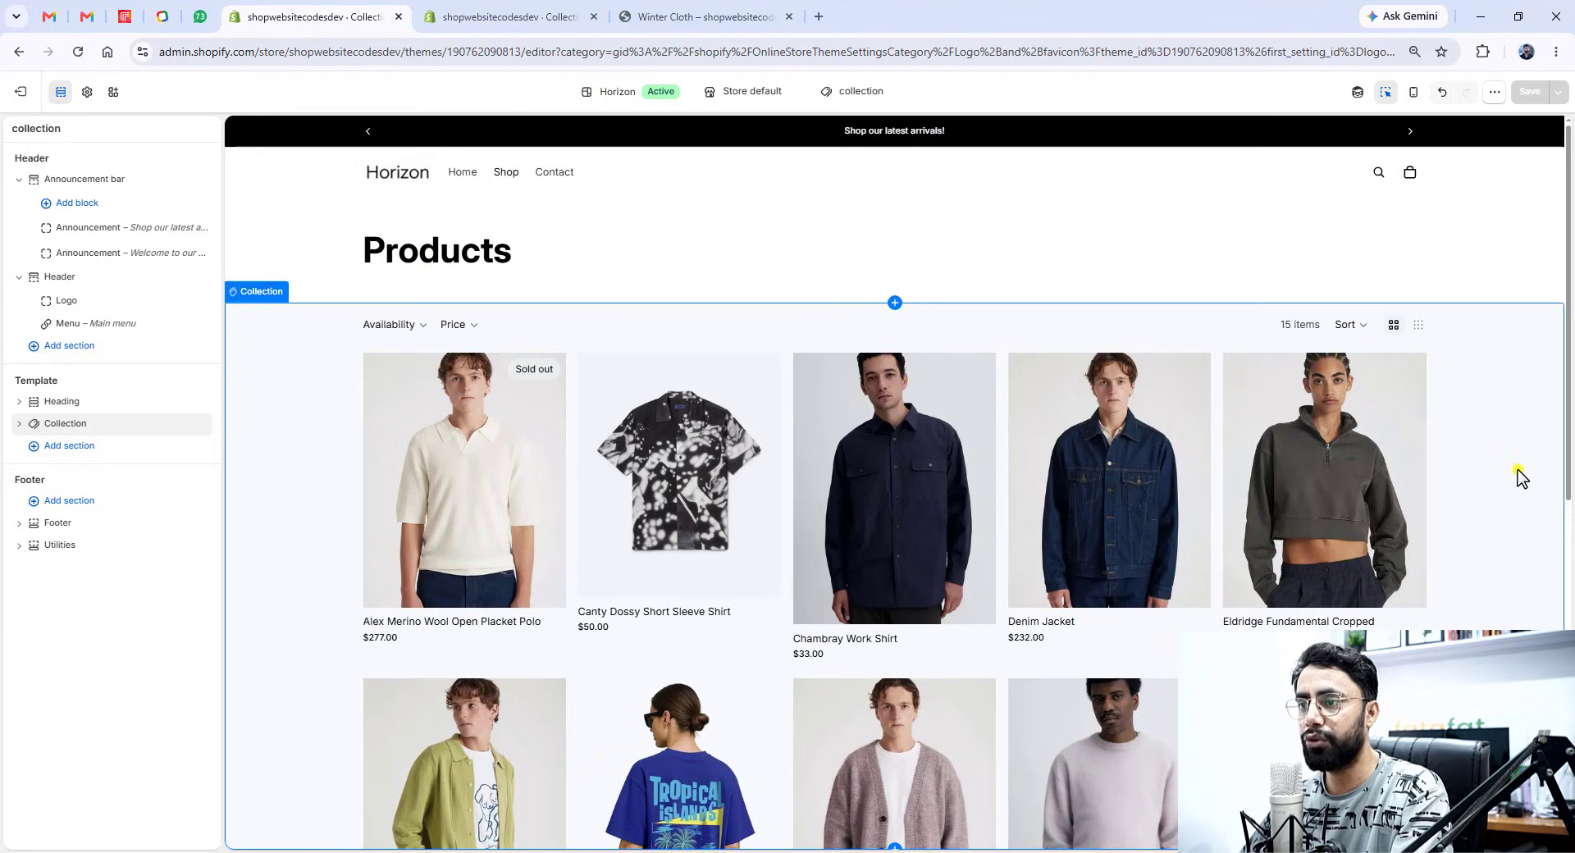
{"action": "left_click", "coordinate": [310, 354]}
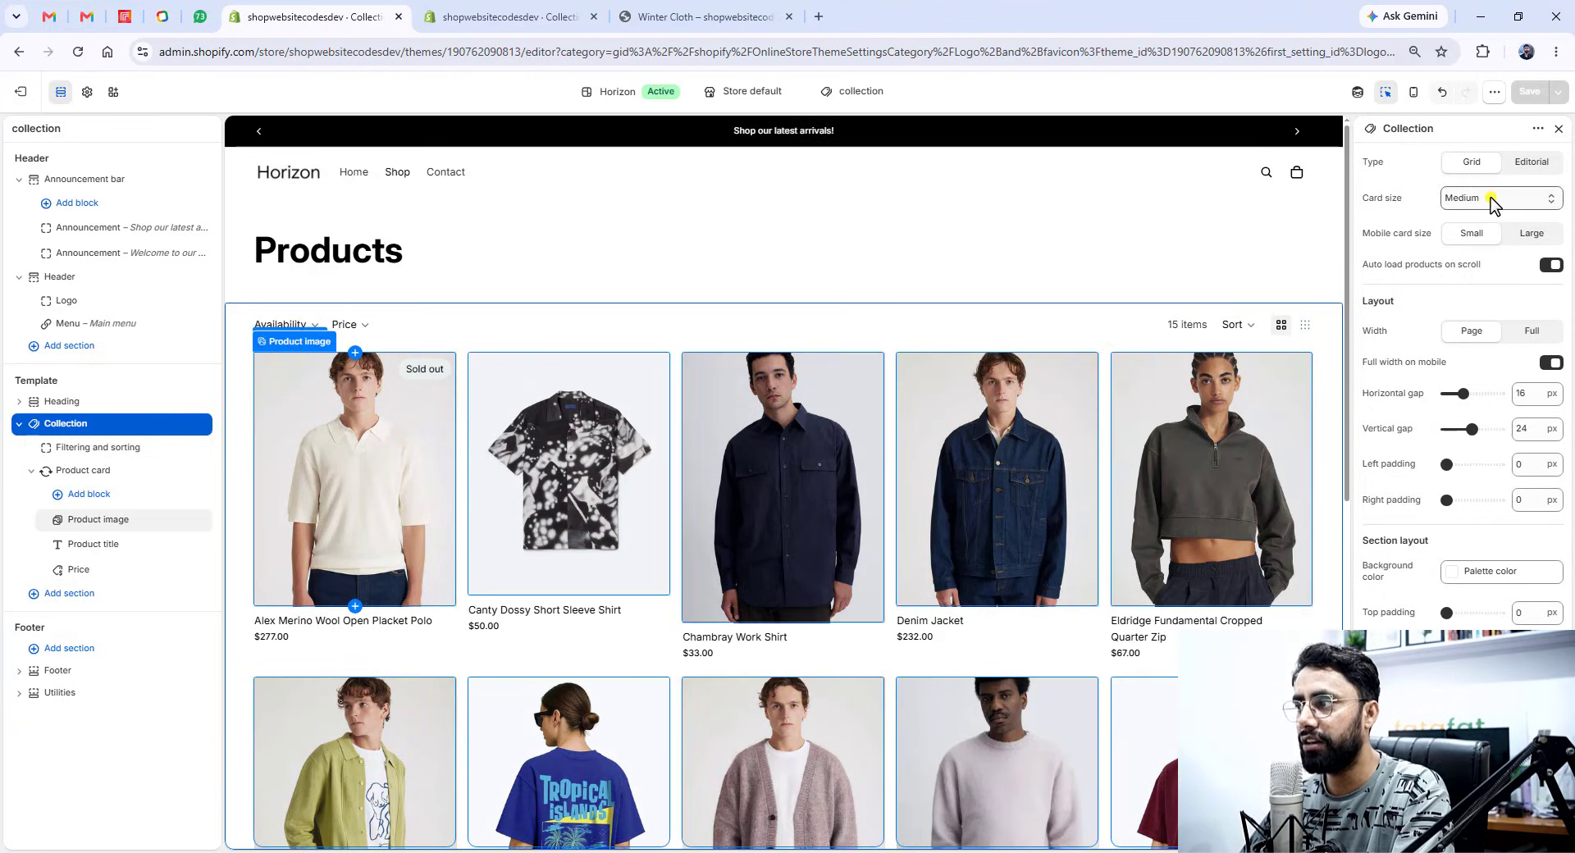
{"action": "left_click", "coordinate": [101, 520]}
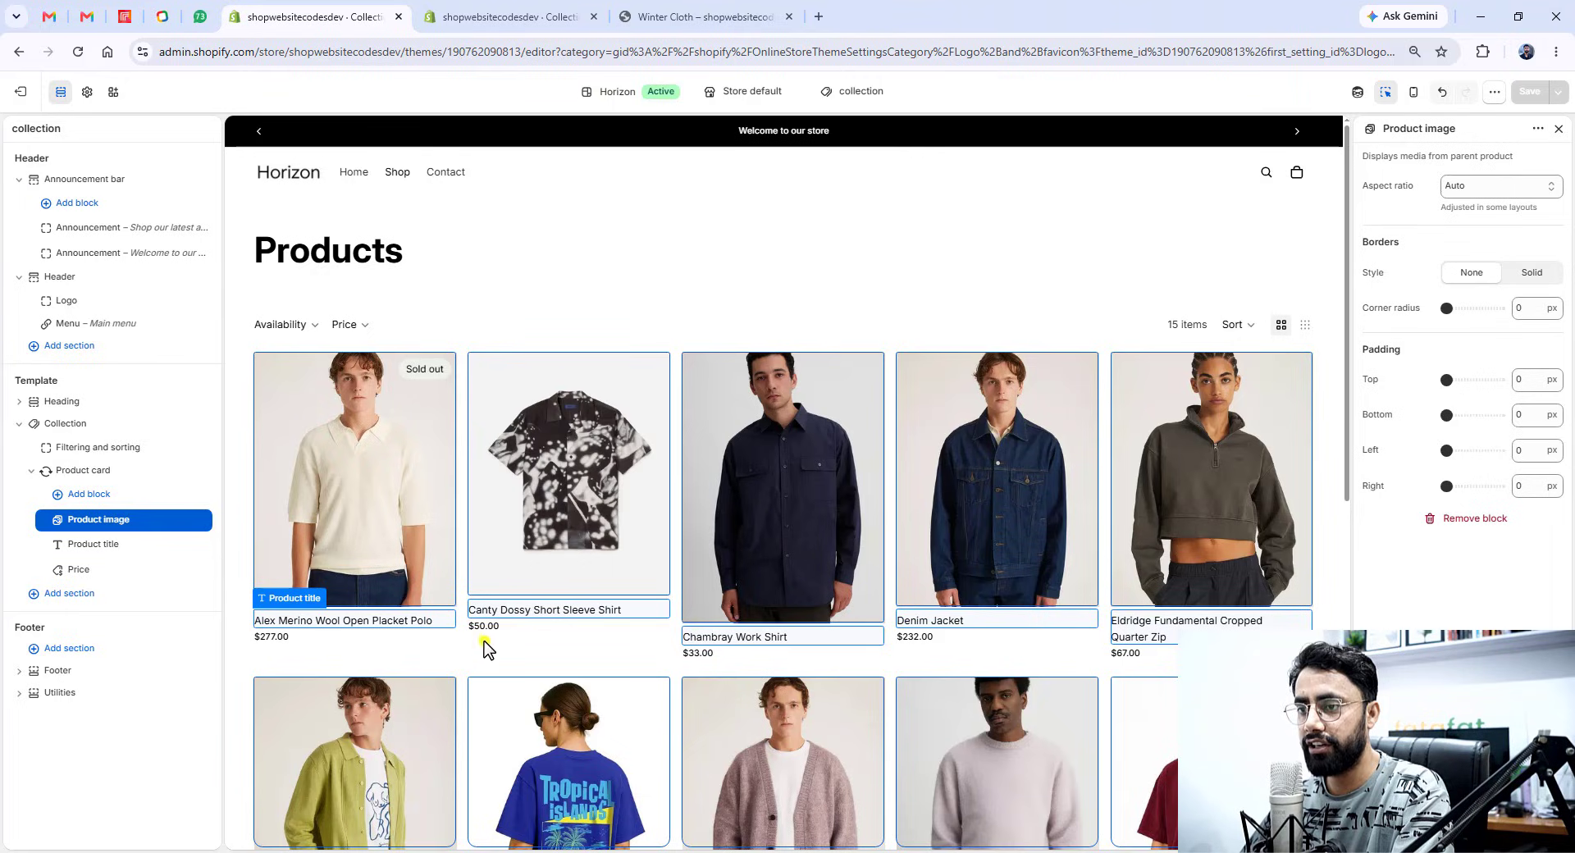
{"action": "left_click", "coordinate": [1472, 186]}
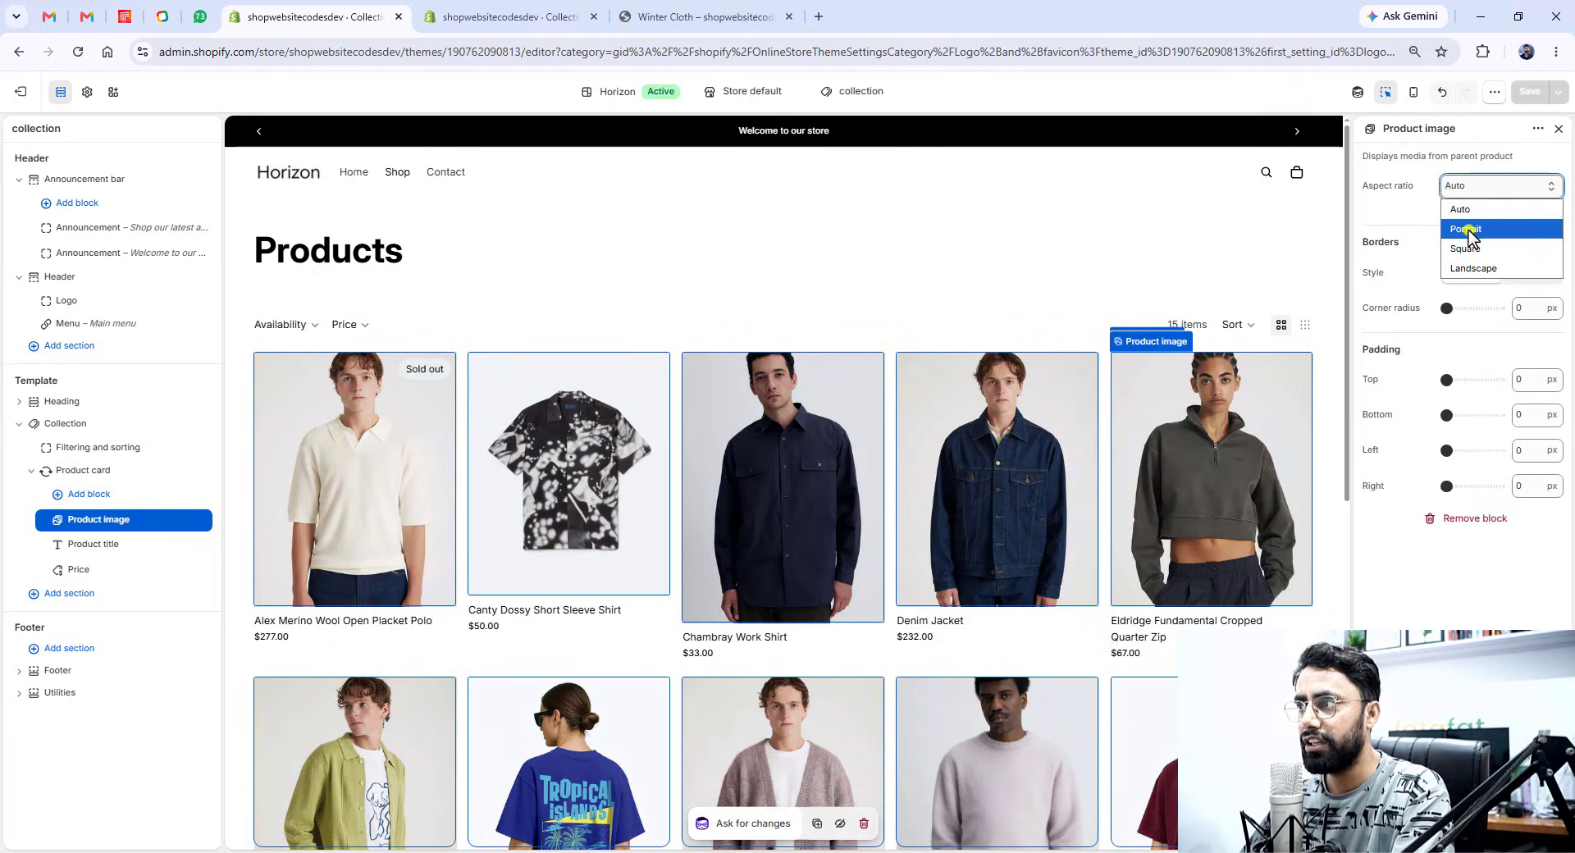
{"action": "left_click", "coordinate": [1466, 230]}
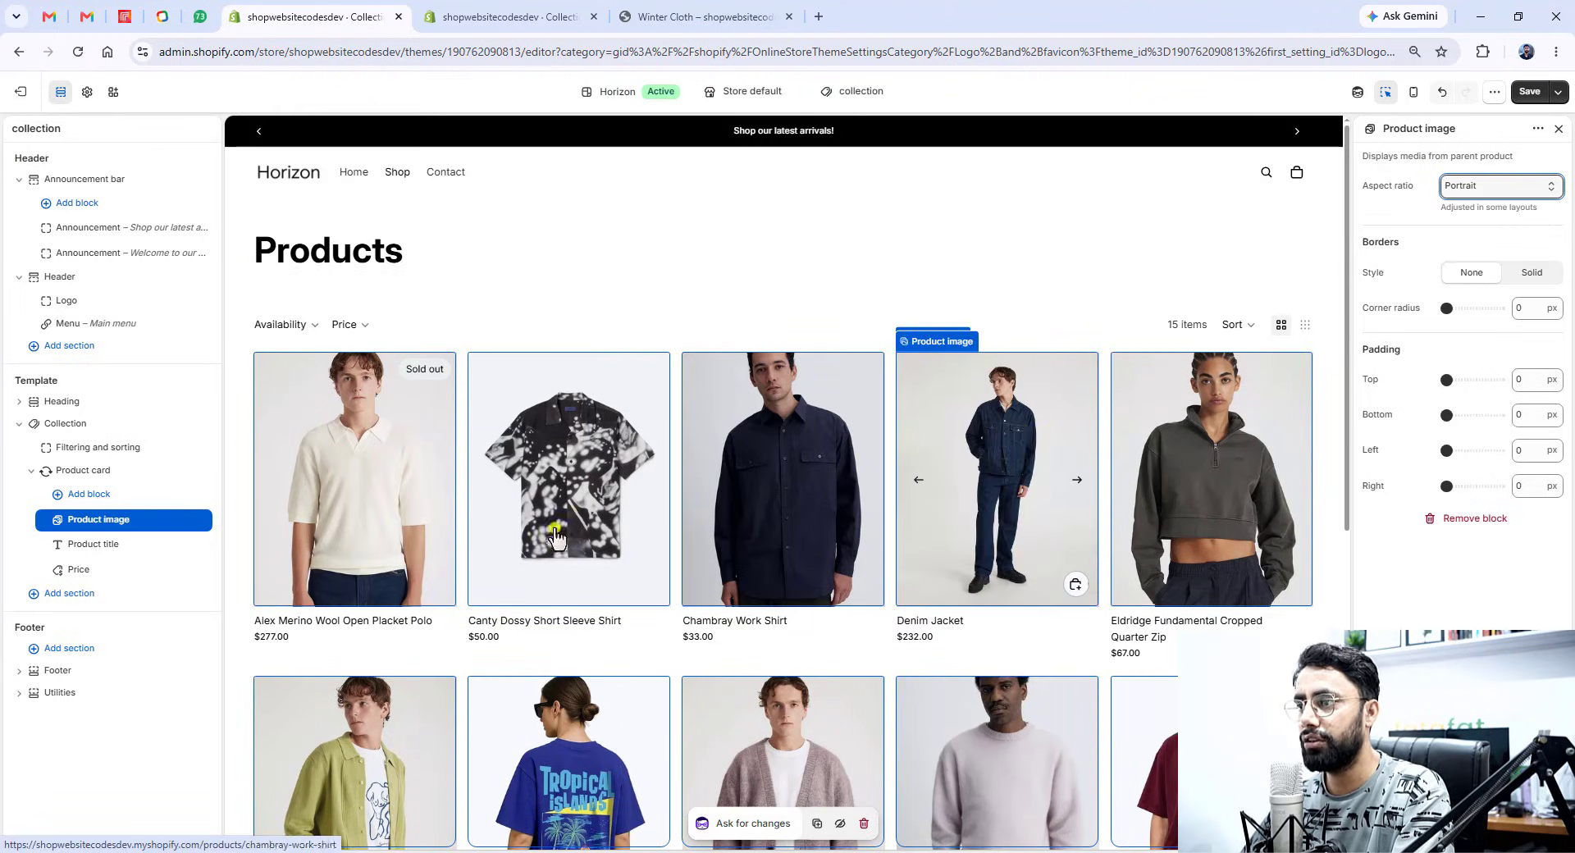
- Add a Swatches block below the price in the collection's product card and save the changes
{"action": "left_click", "coordinate": [126, 583]}
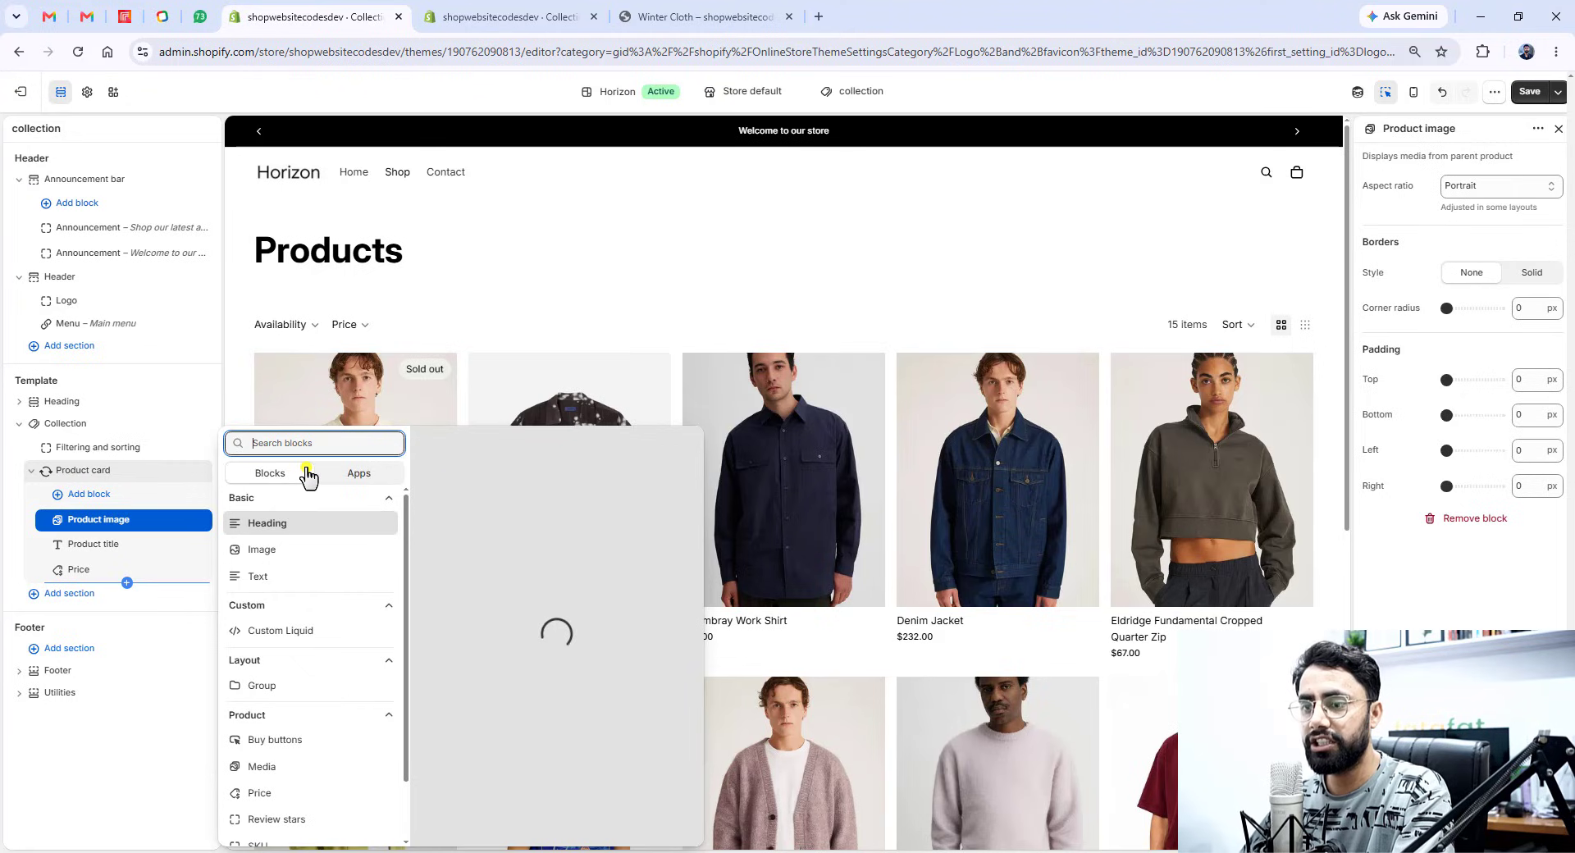
{"action": "type", "text": "swat"}
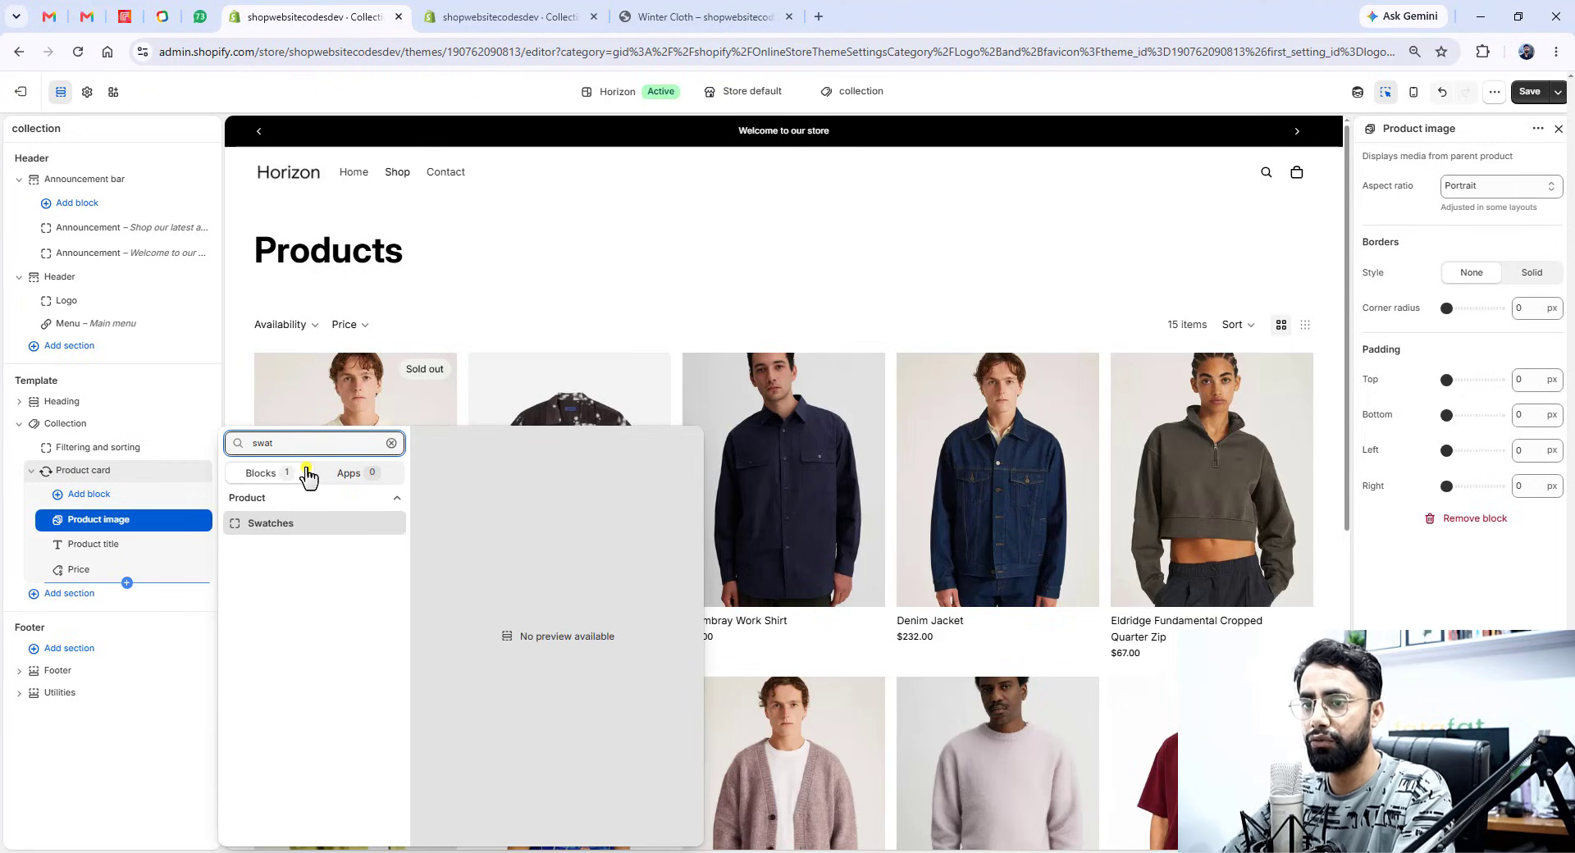
{"action": "left_click", "coordinate": [295, 525]}
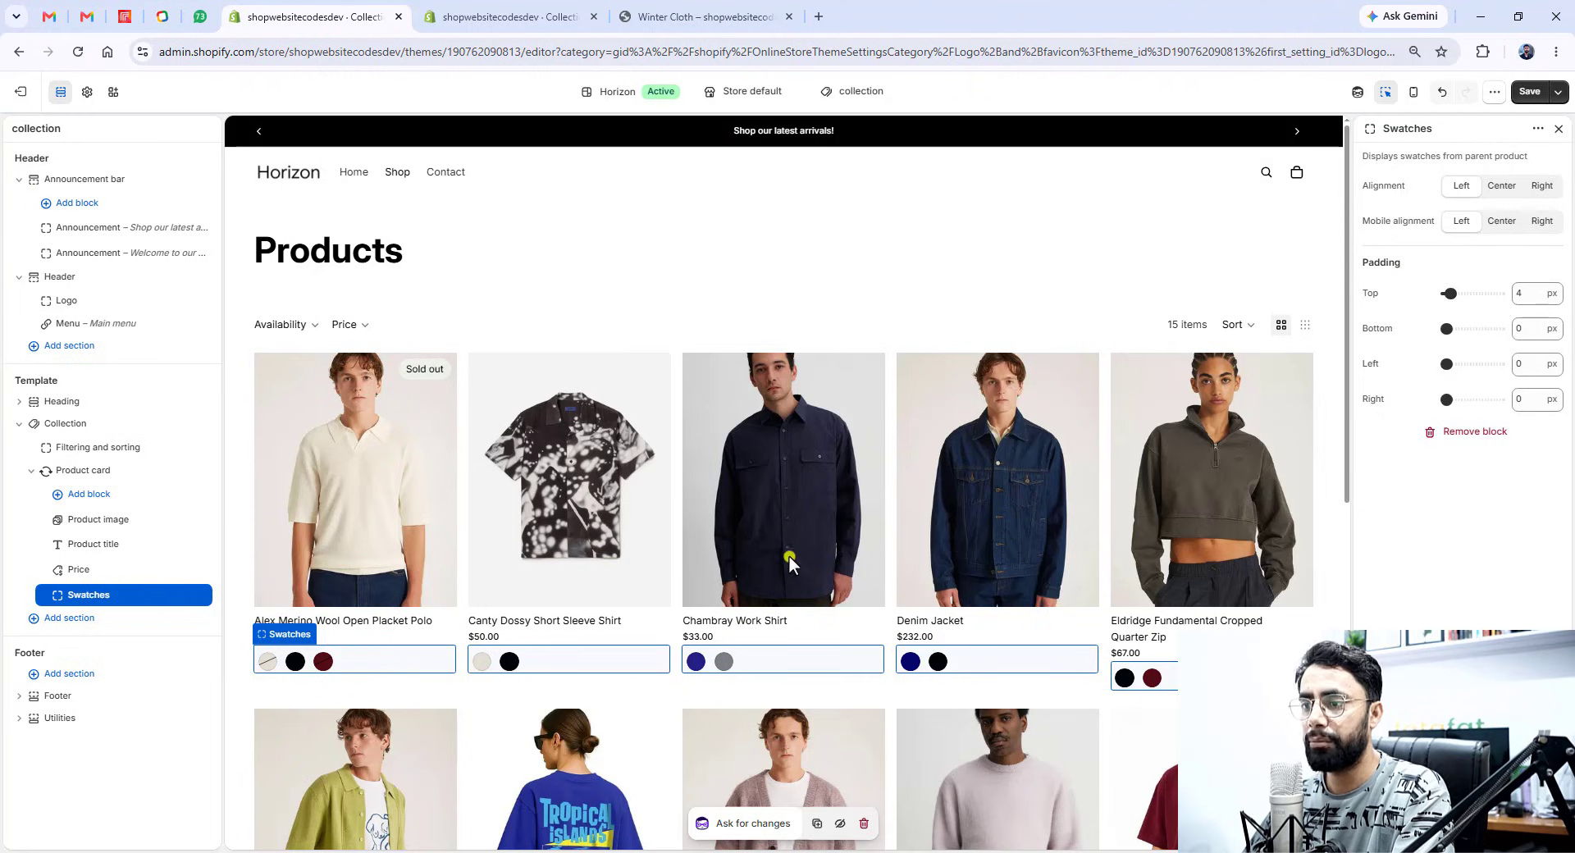
{"action": "left_click", "coordinate": [1528, 92]}
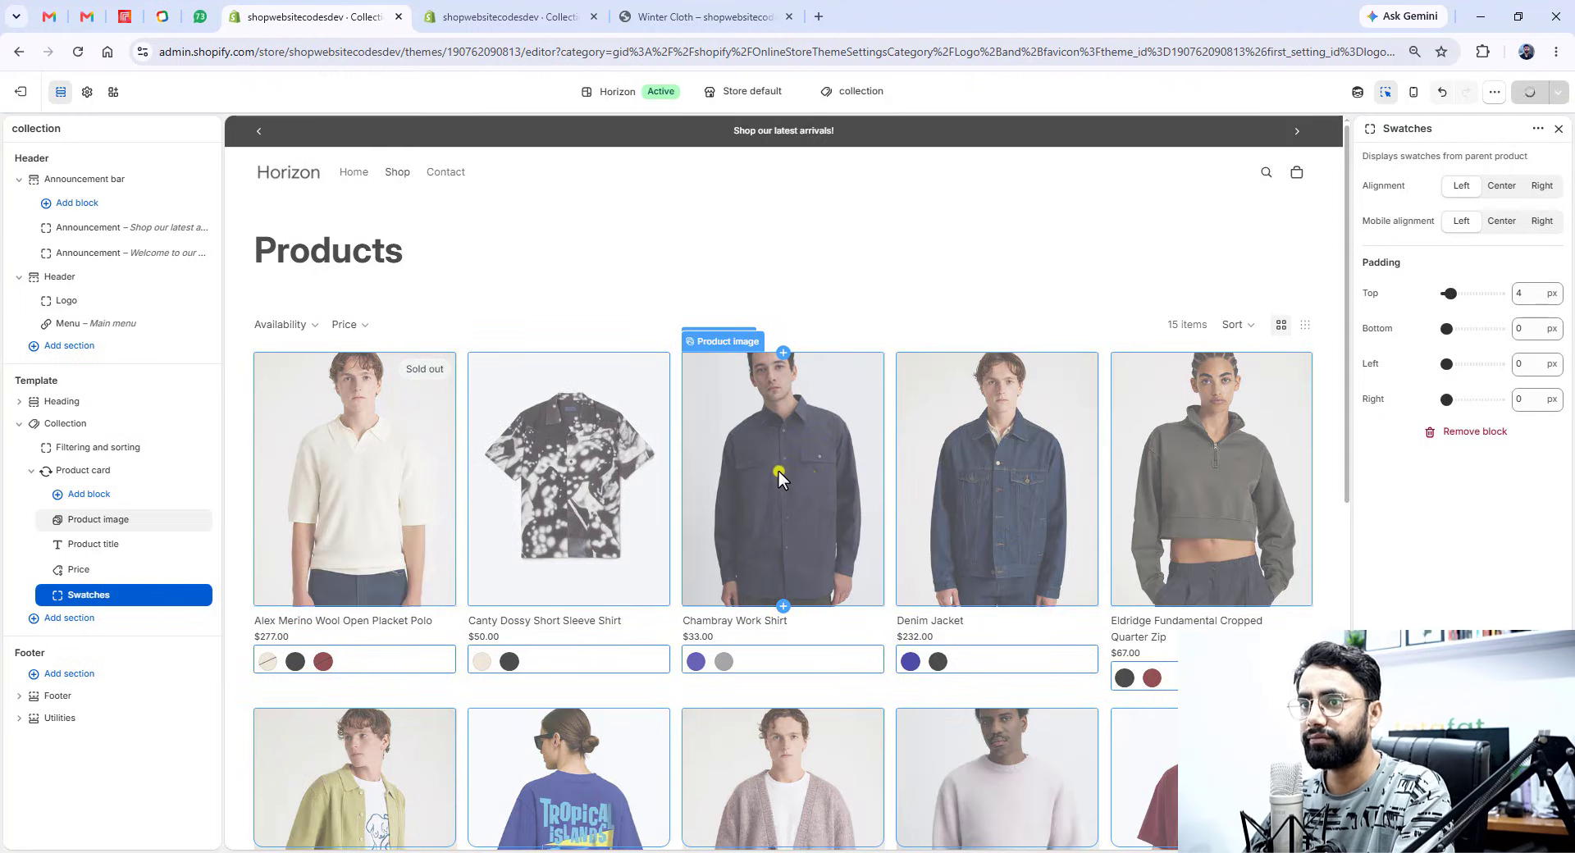
{"action": "scroll", "coordinate": [771, 469], "scroll_direction": "down", "scroll_amount": 8}
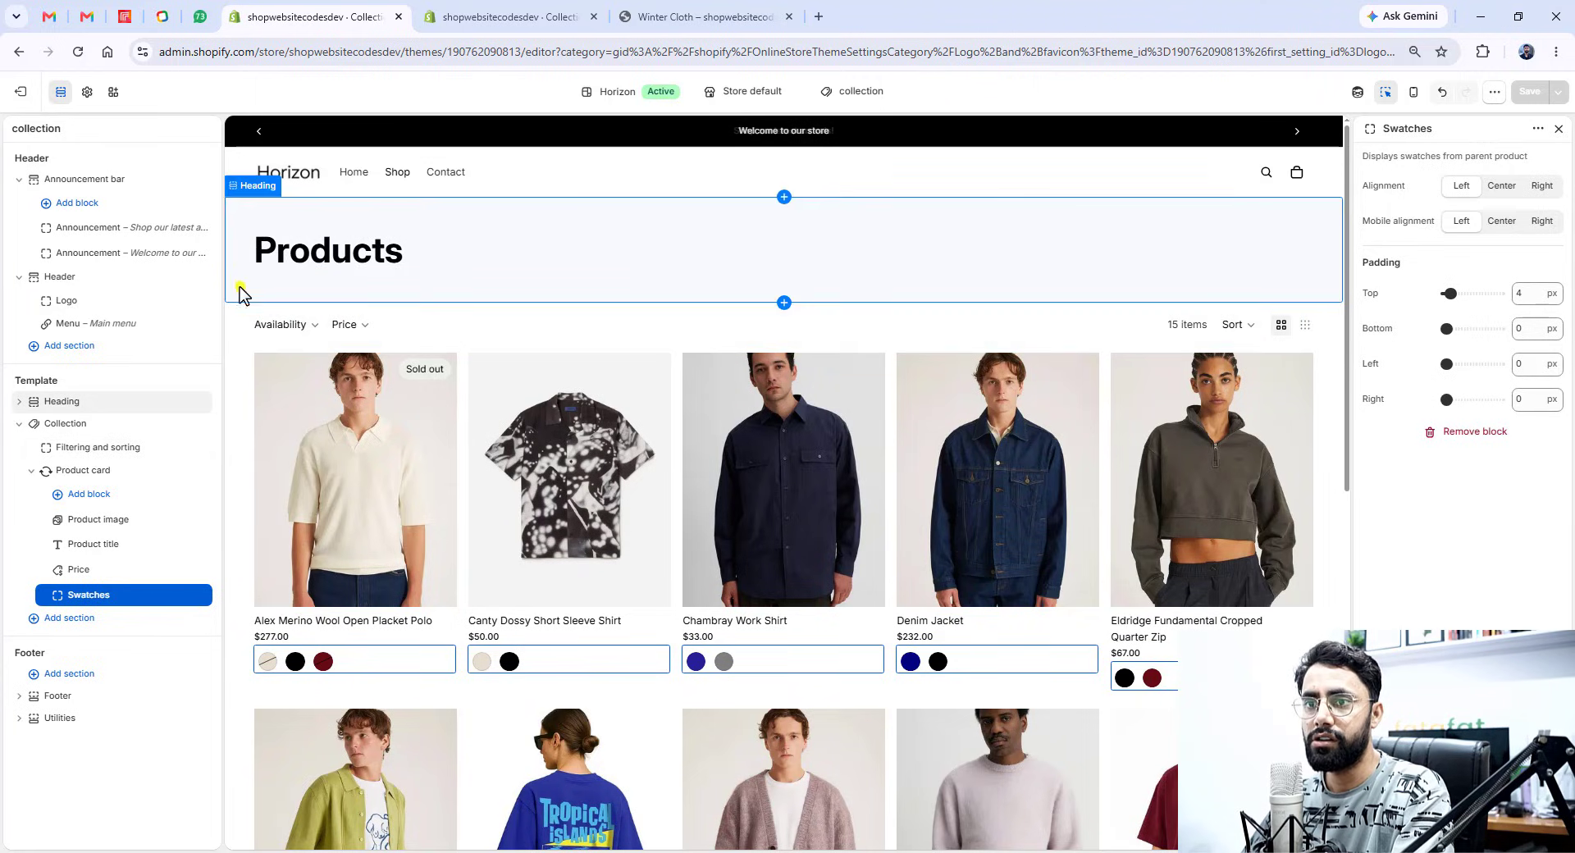
- Try turning off Sorting and Grid layout control in the collection's Filtering and sorting block, and turn both back on
{"action": "left_click", "coordinate": [230, 367]}
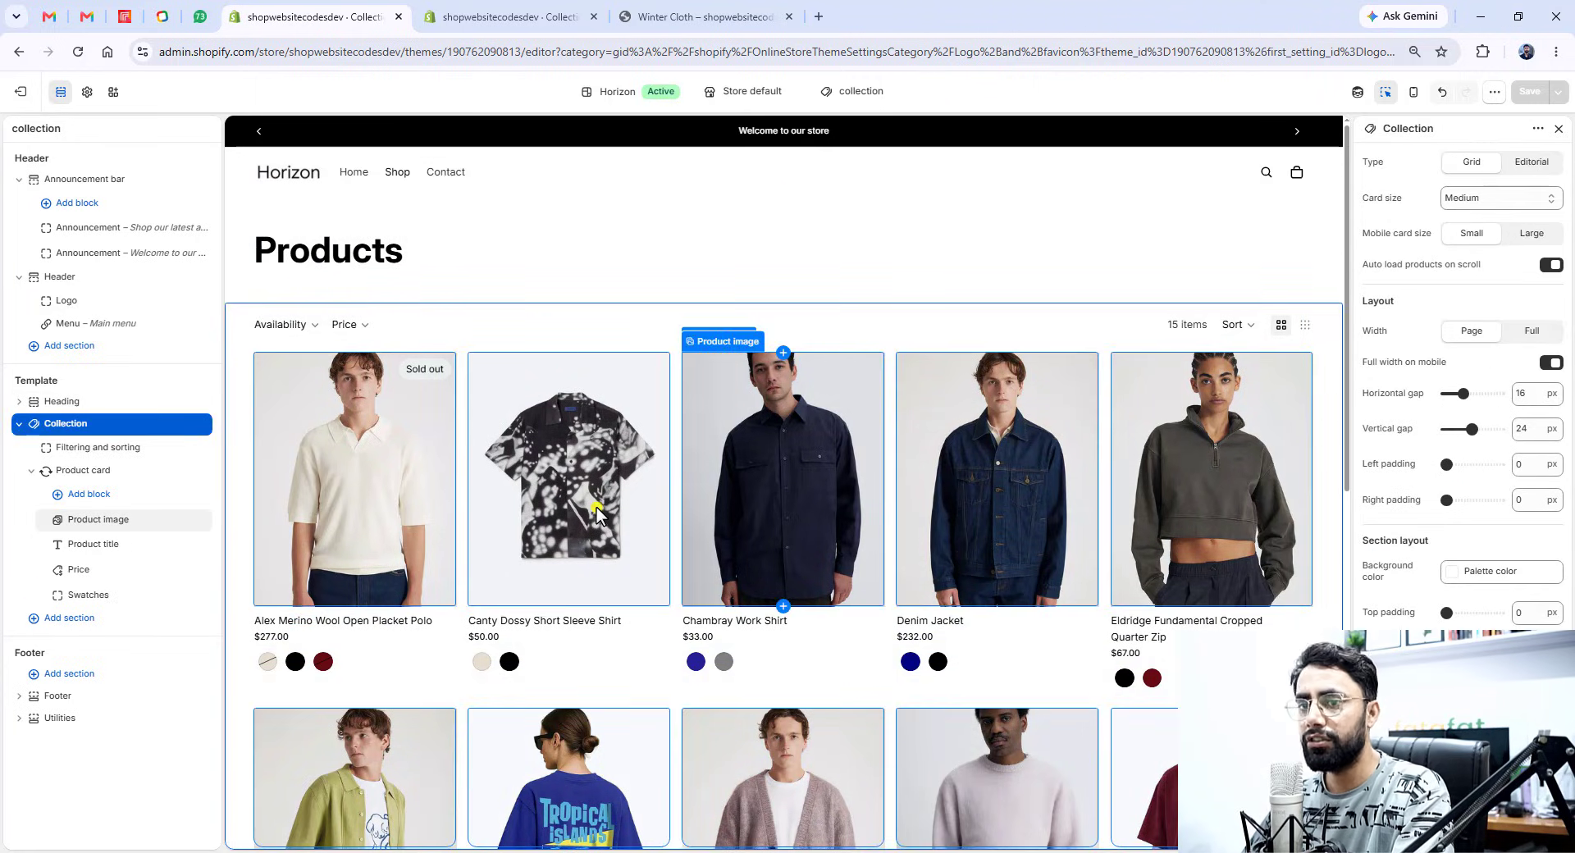
{"action": "left_click", "coordinate": [102, 447]}
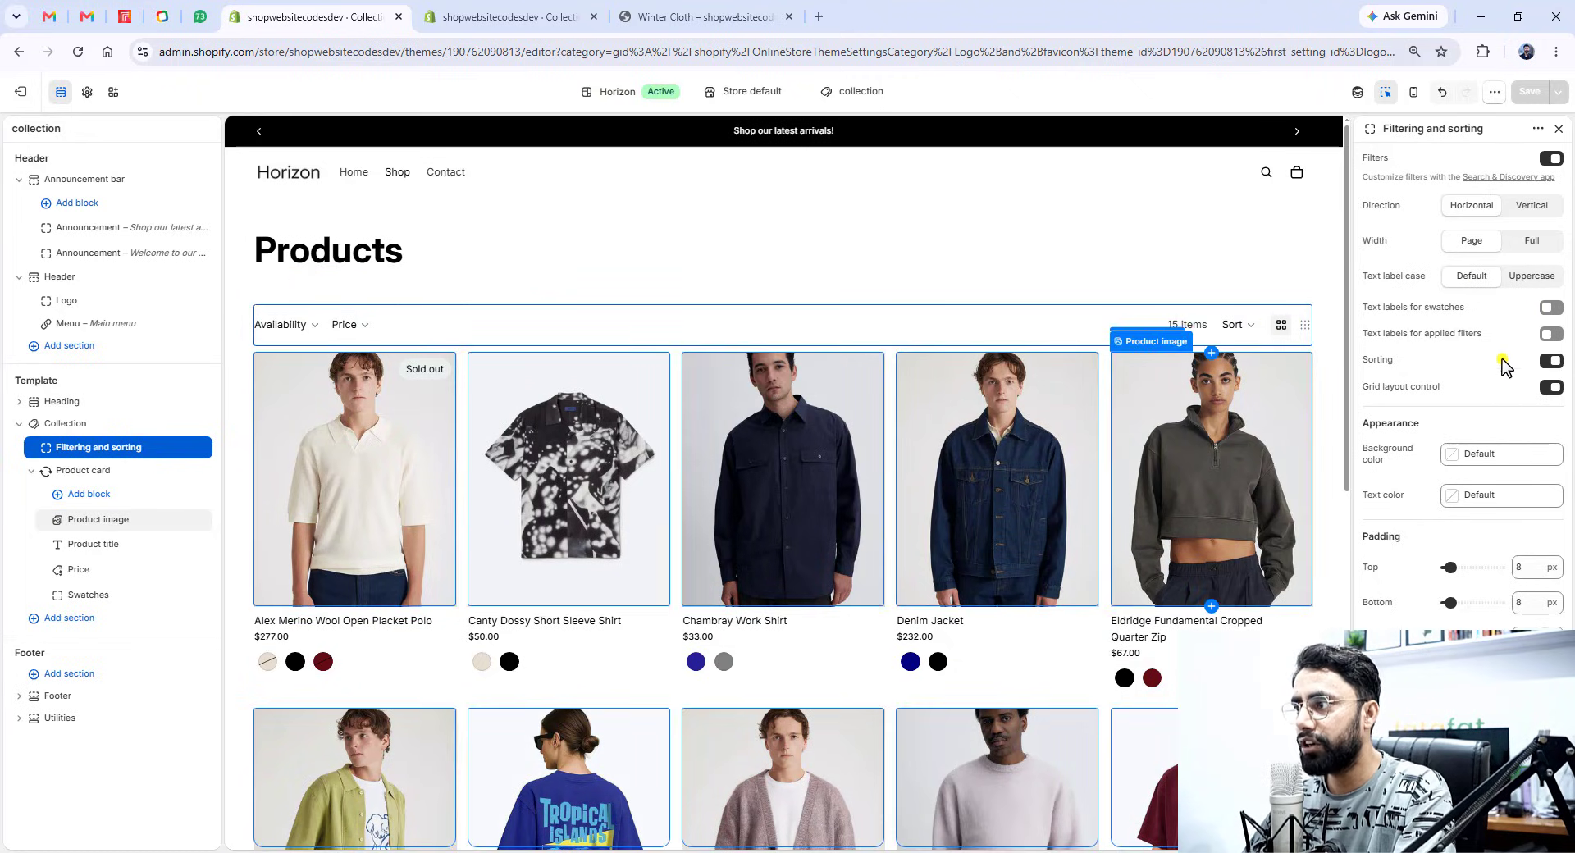
{"action": "left_click", "coordinate": [1549, 361]}
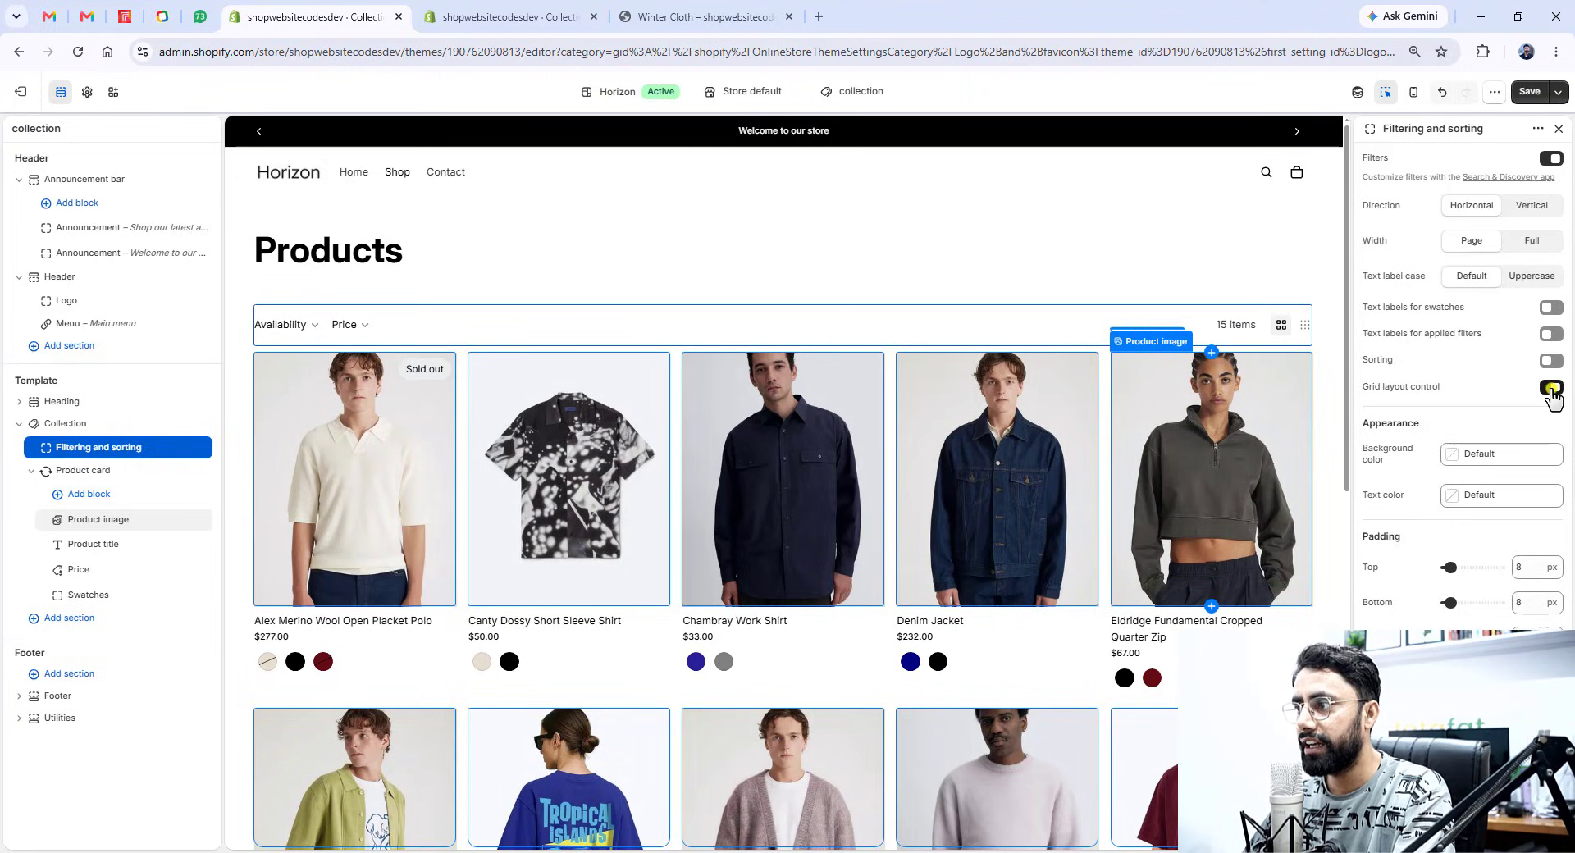
{"action": "left_click", "coordinate": [1550, 389]}
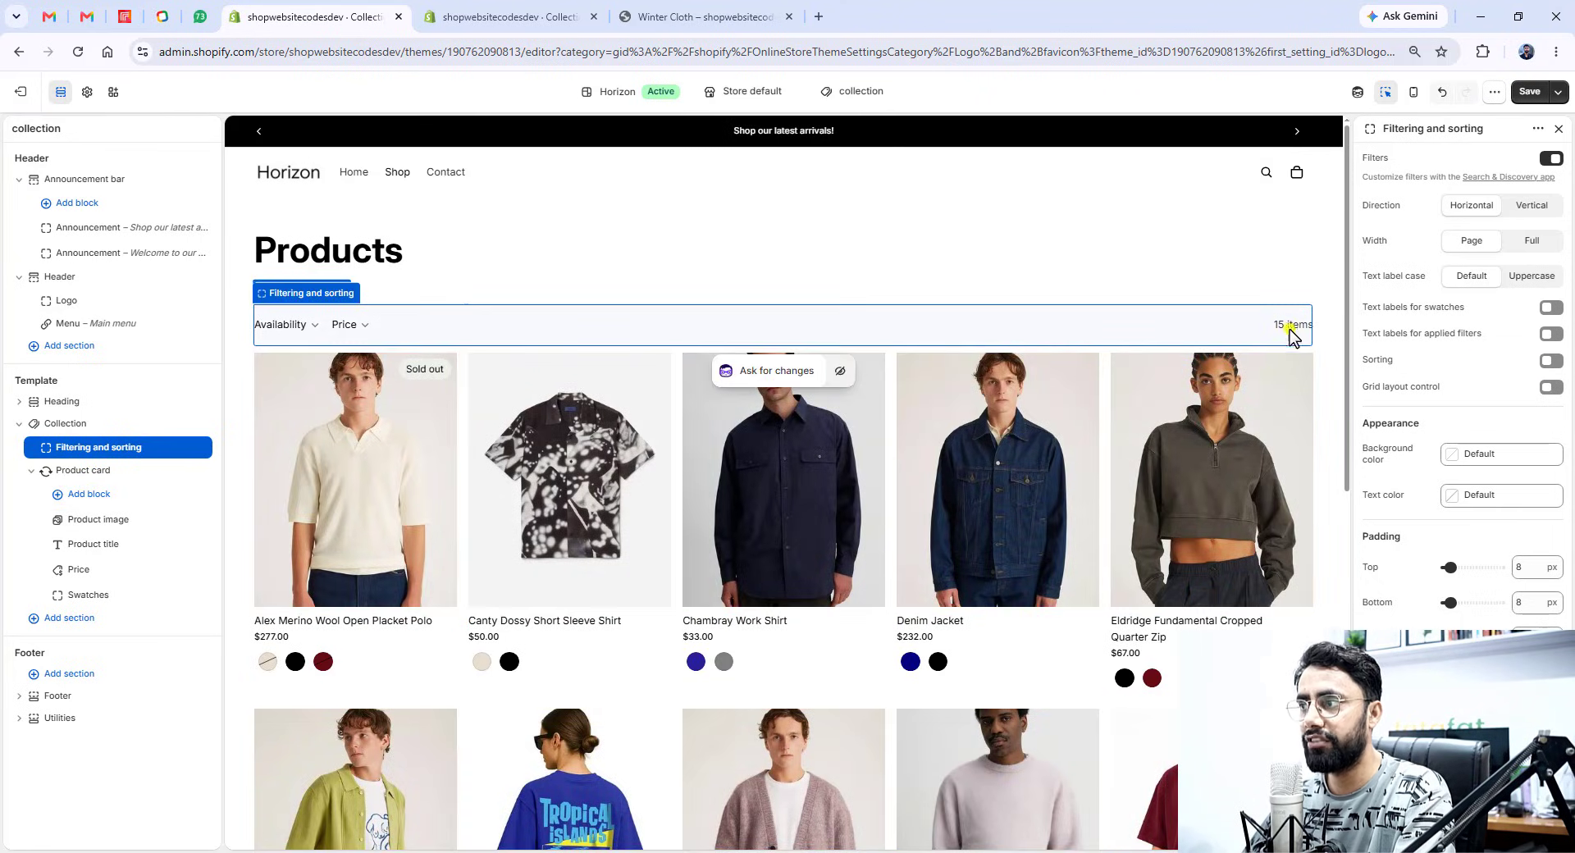
{"action": "left_click", "coordinate": [1551, 361]}
{"action": "left_click", "coordinate": [1550, 388]}
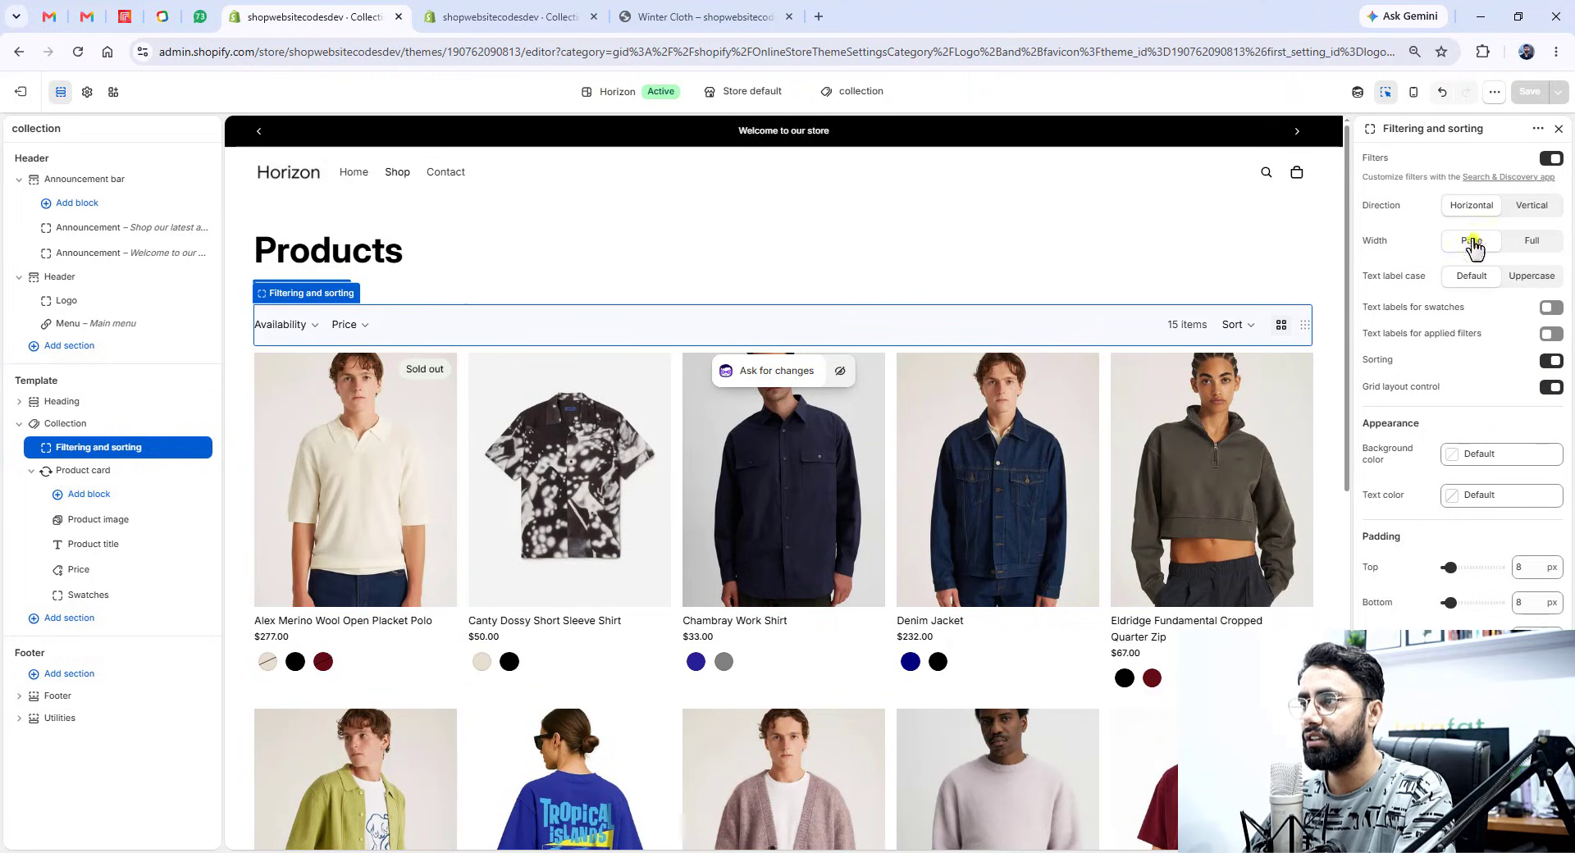
- Switch to the store admin, open the content menus and start a new menu named Test Menu
{"action": "left_click", "coordinate": [444, 177]}
{"action": "left_click", "coordinate": [478, 18]}
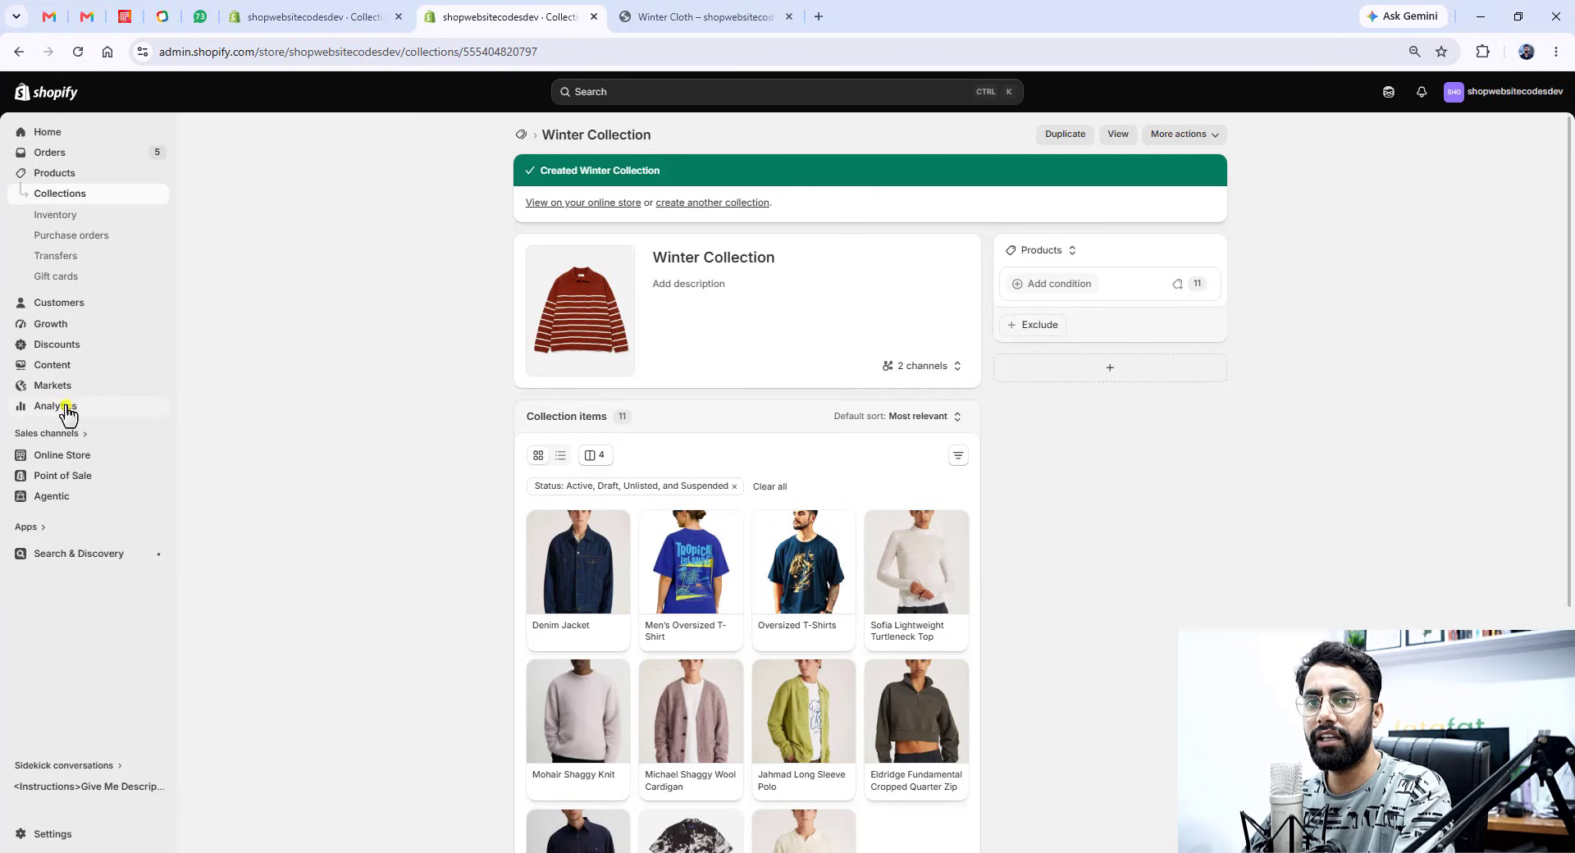
{"action": "left_click", "coordinate": [49, 365]}
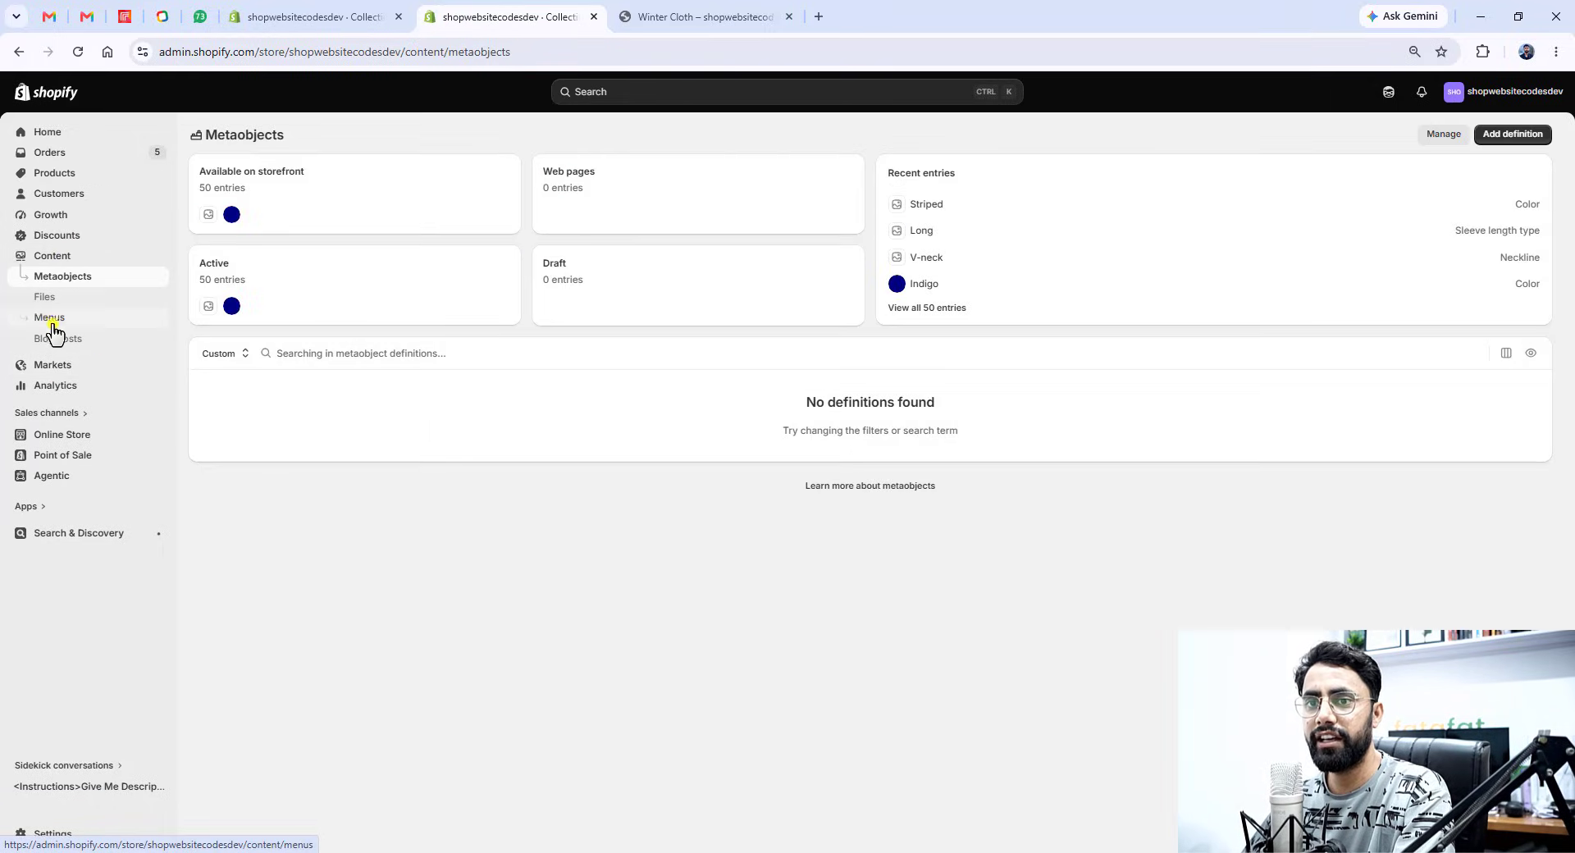
{"action": "left_click", "coordinate": [51, 318]}
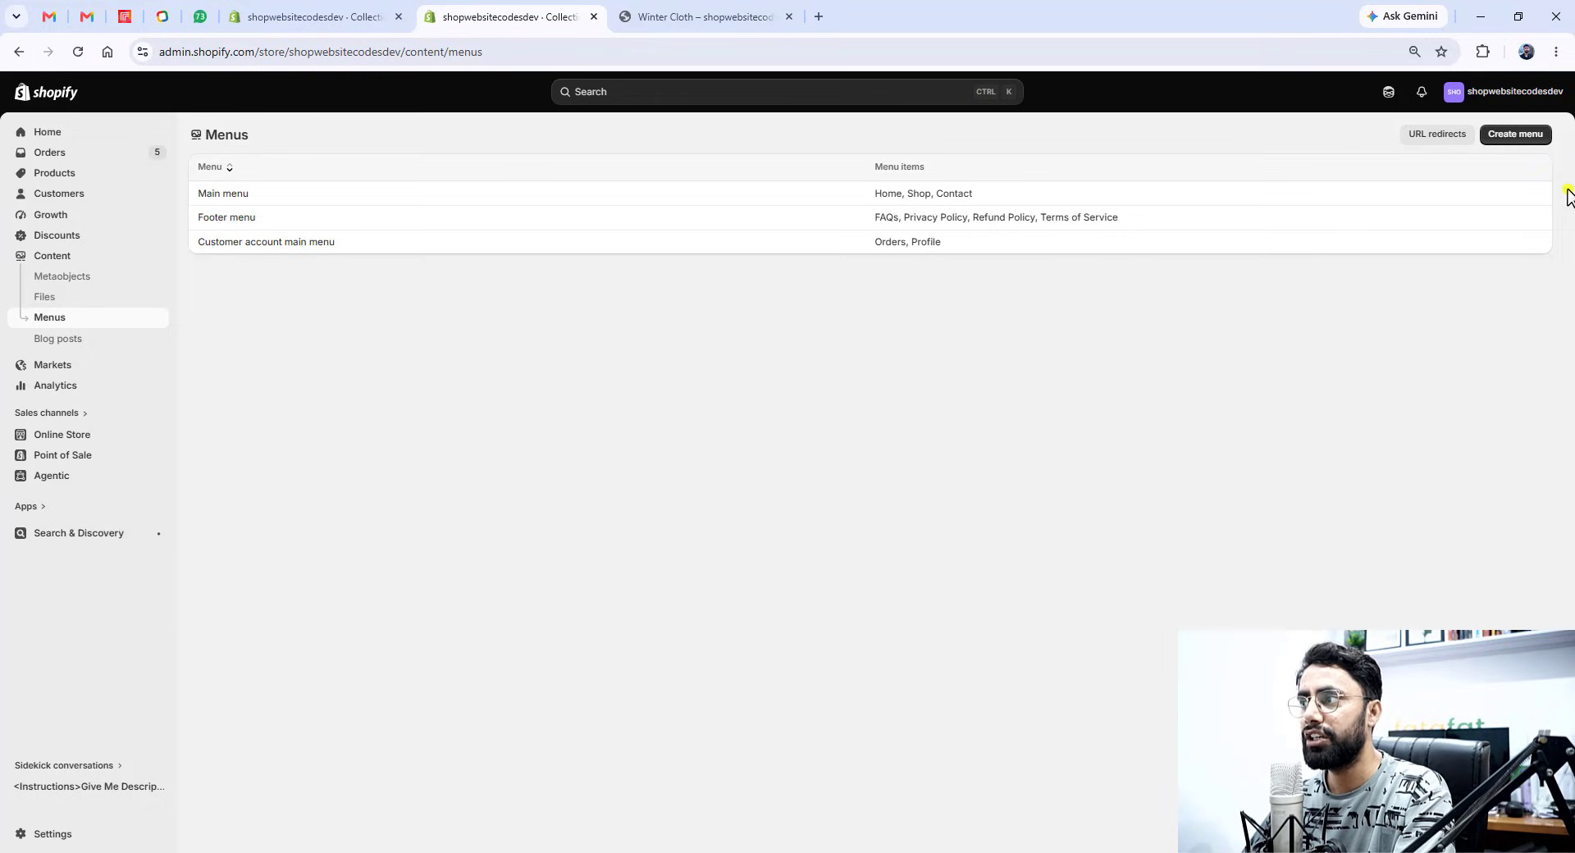
{"action": "left_click", "coordinate": [1509, 134]}
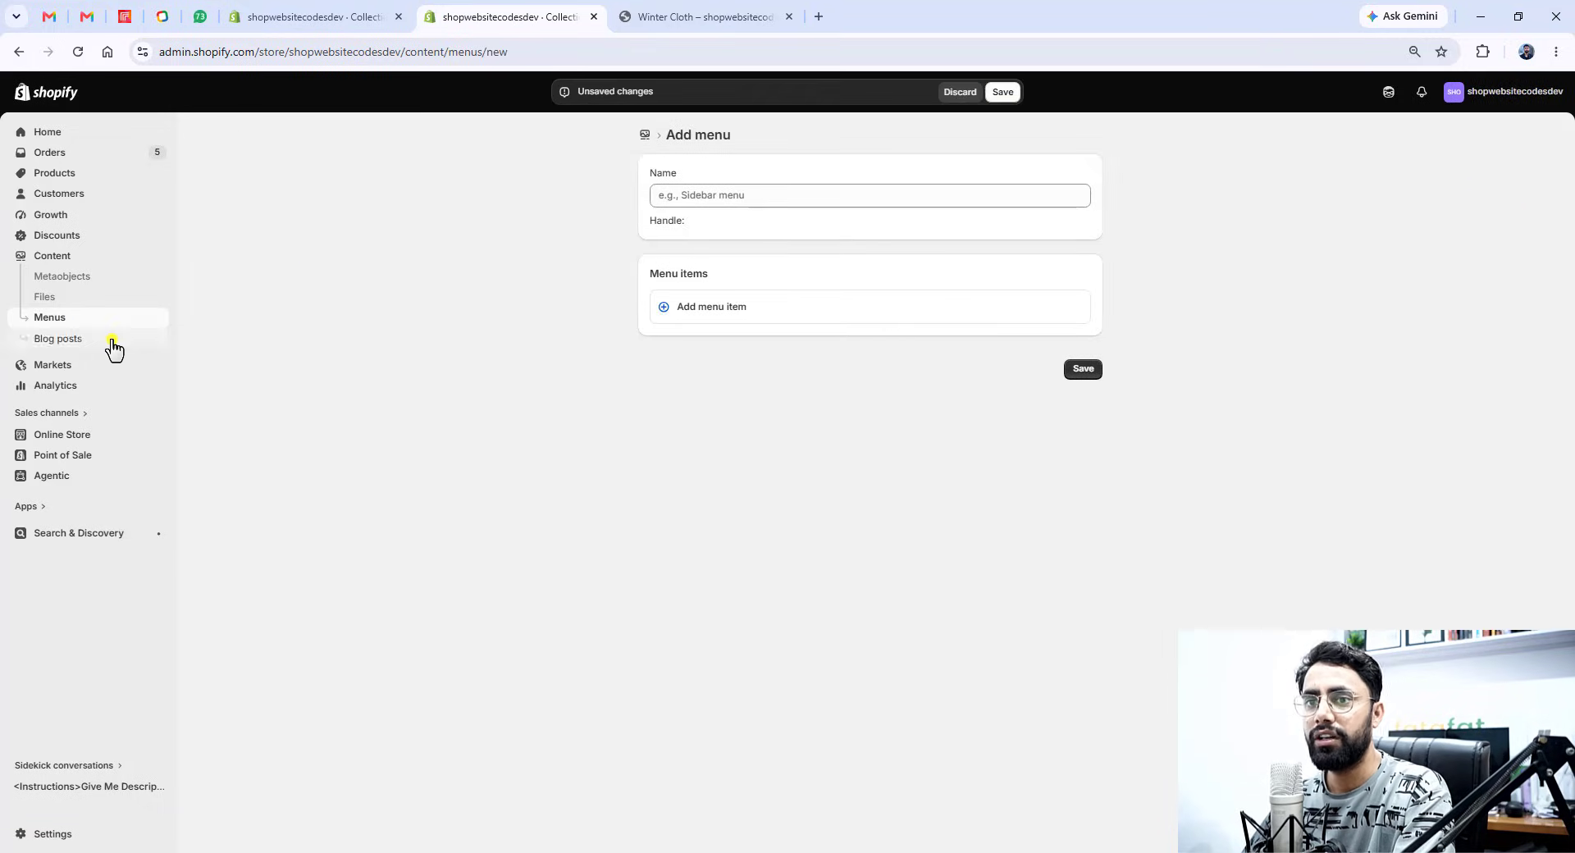
{"action": "left_click", "coordinate": [794, 197]}
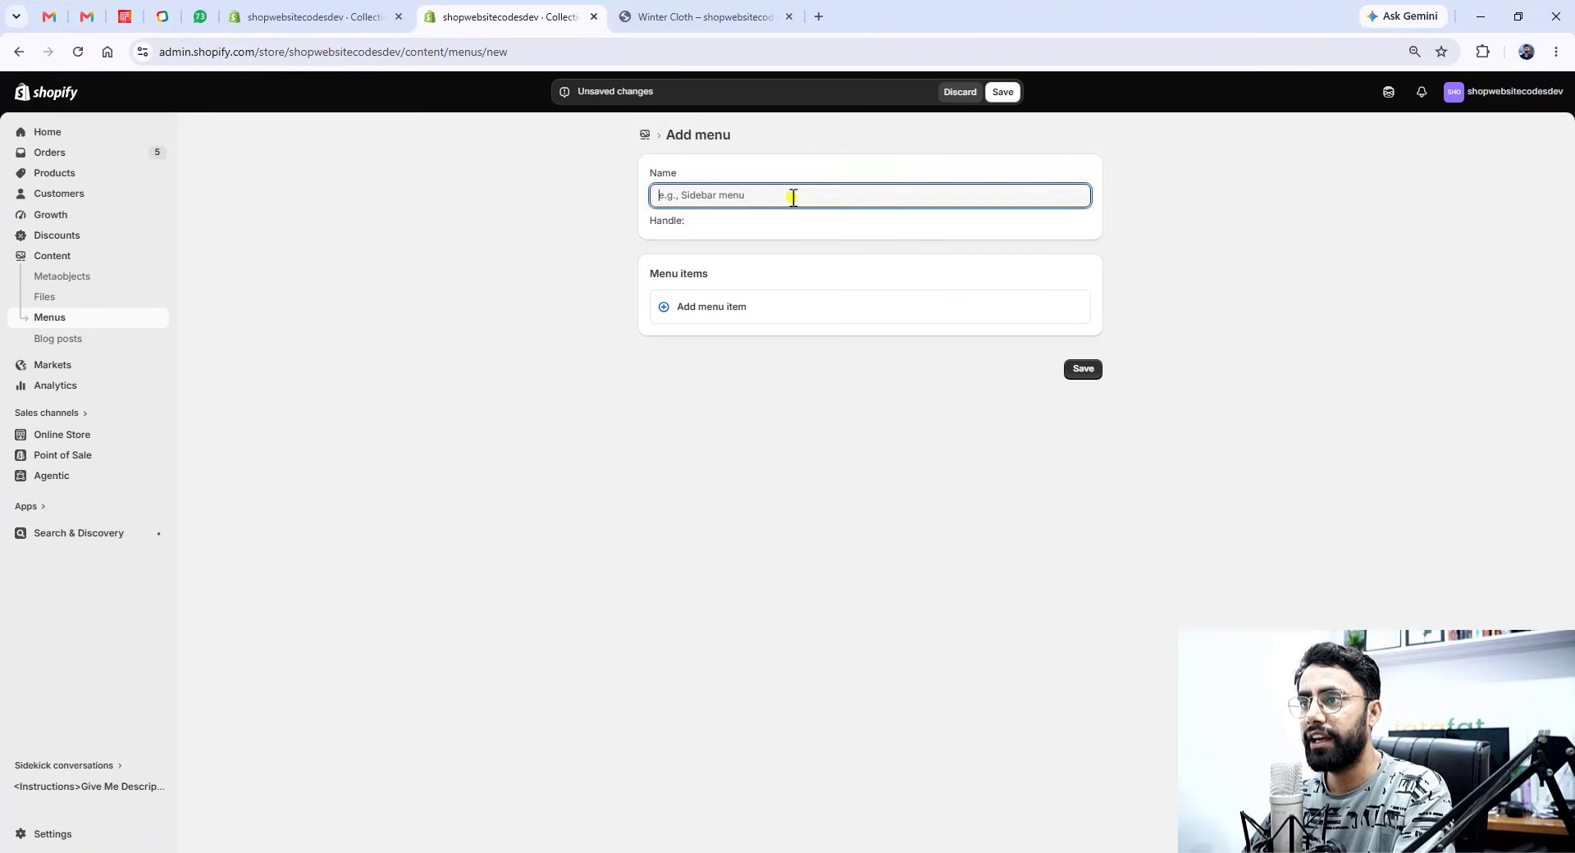
{"action": "type", "text": "Test Menu"}
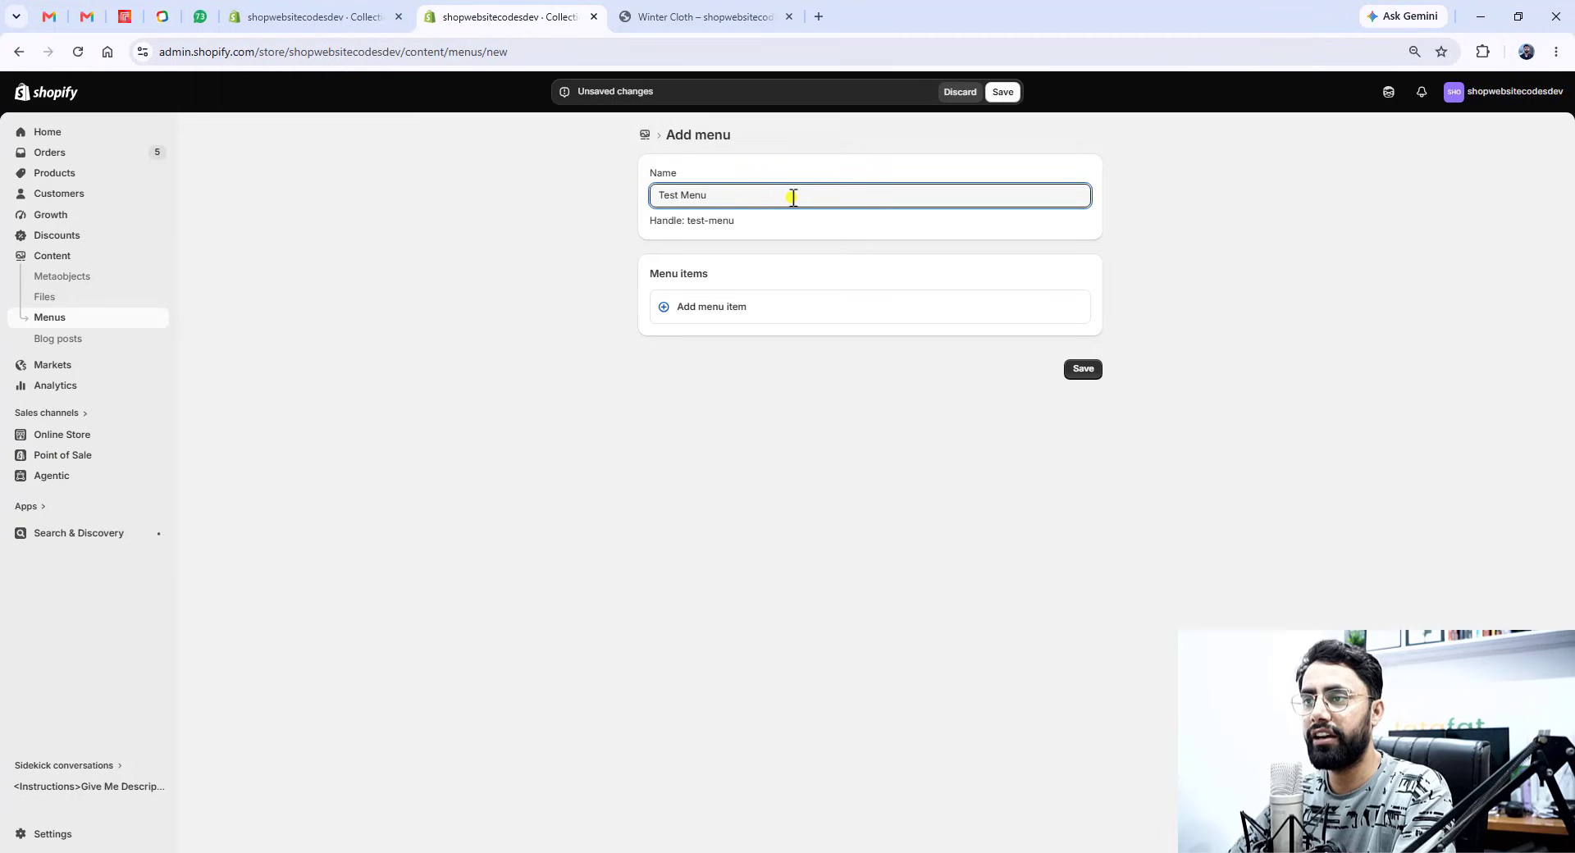
- Add a menu item labelled Home to Test Menu and link it to the home page
{"action": "left_click", "coordinate": [710, 307]}
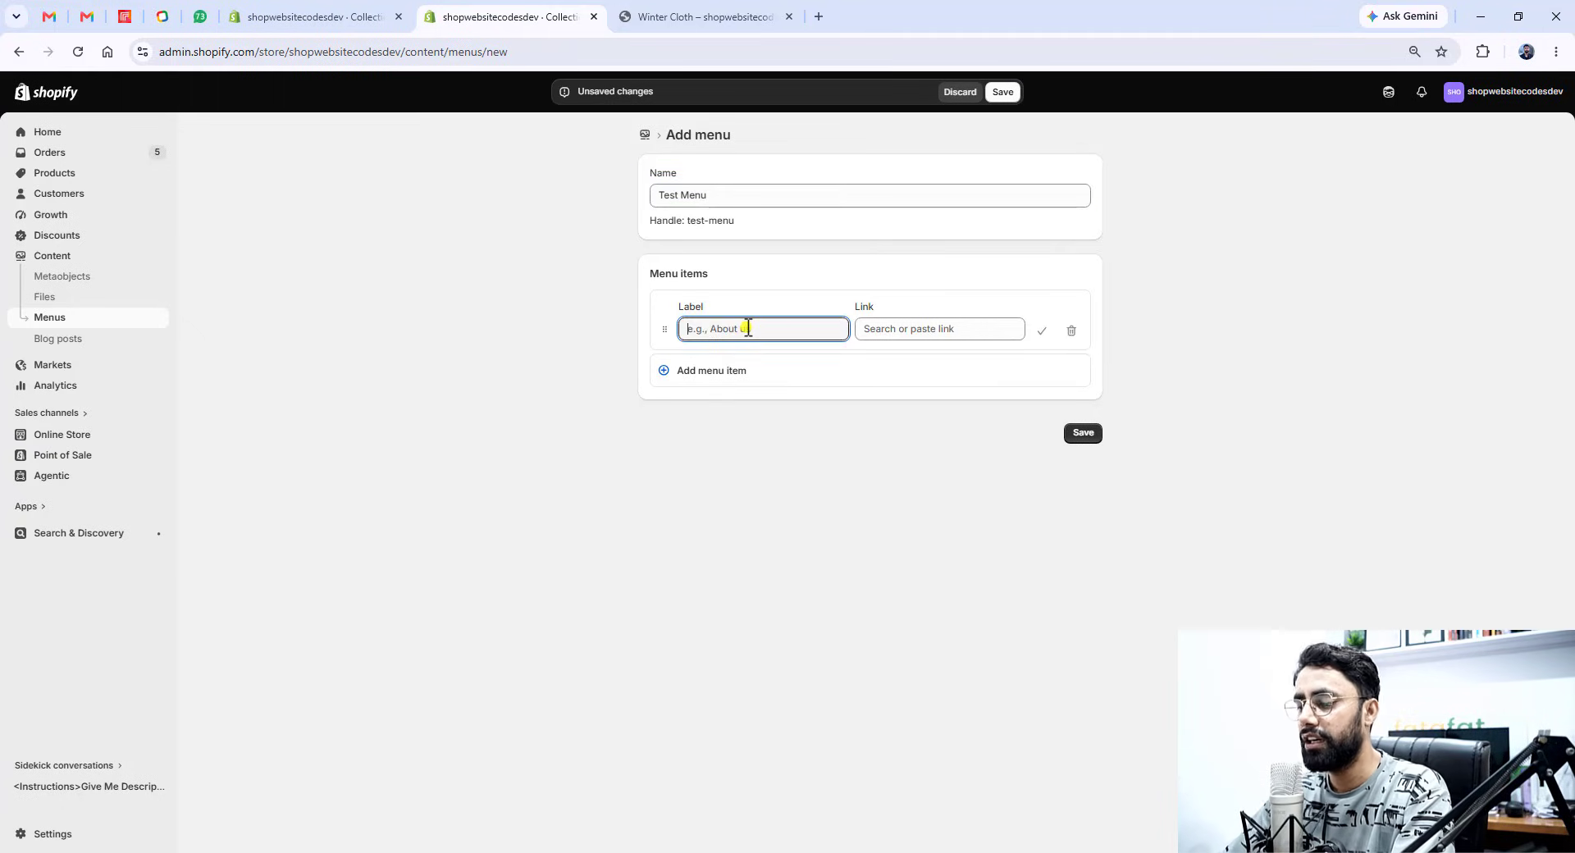
{"action": "key", "text": "BackSpace"}
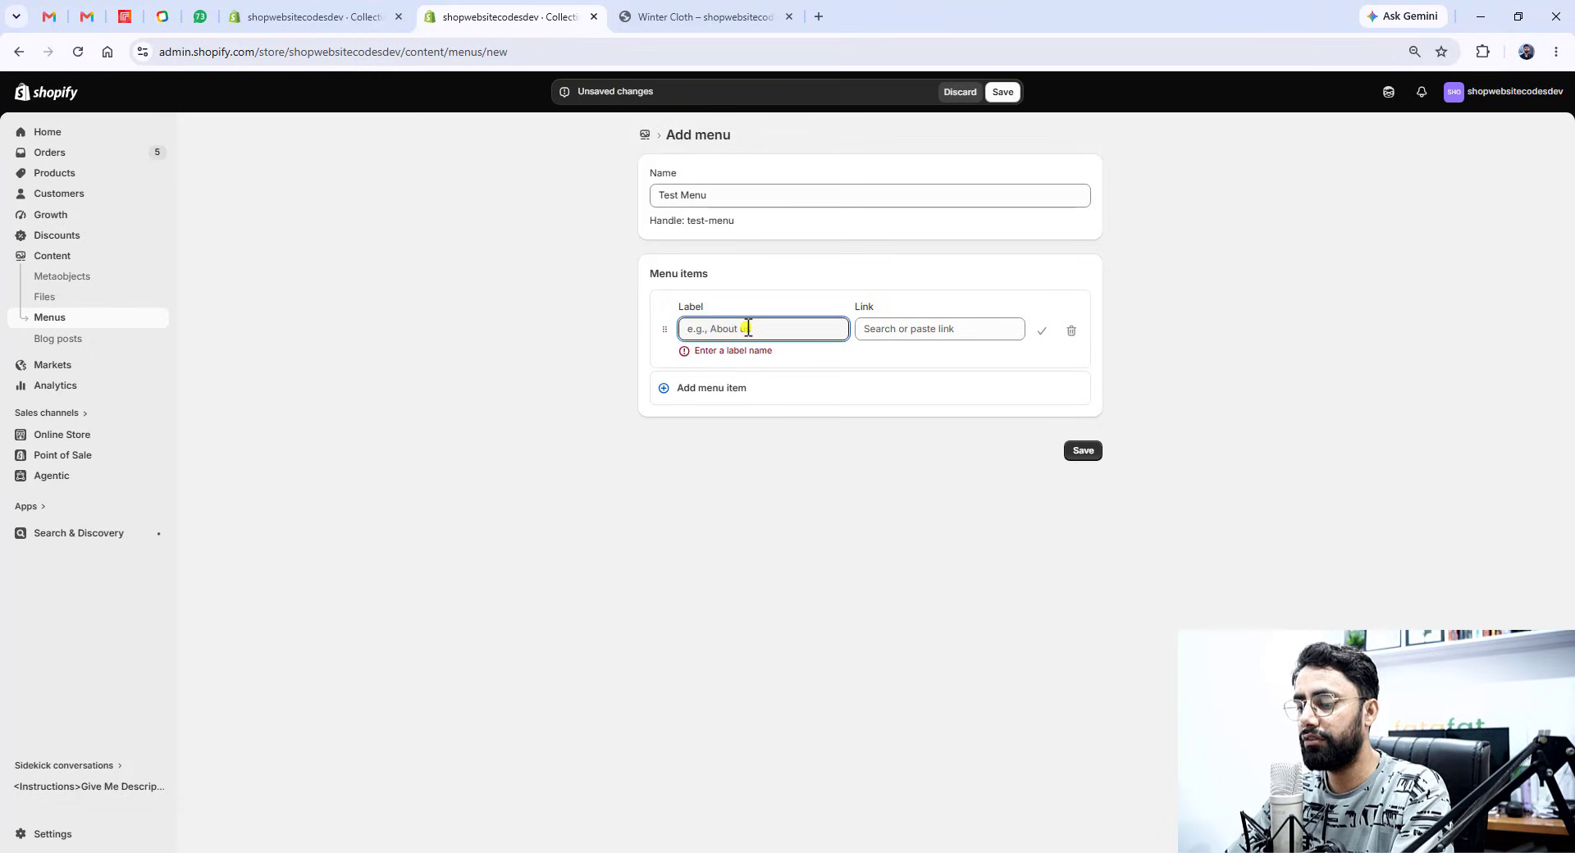
{"action": "type", "text": "Home"}
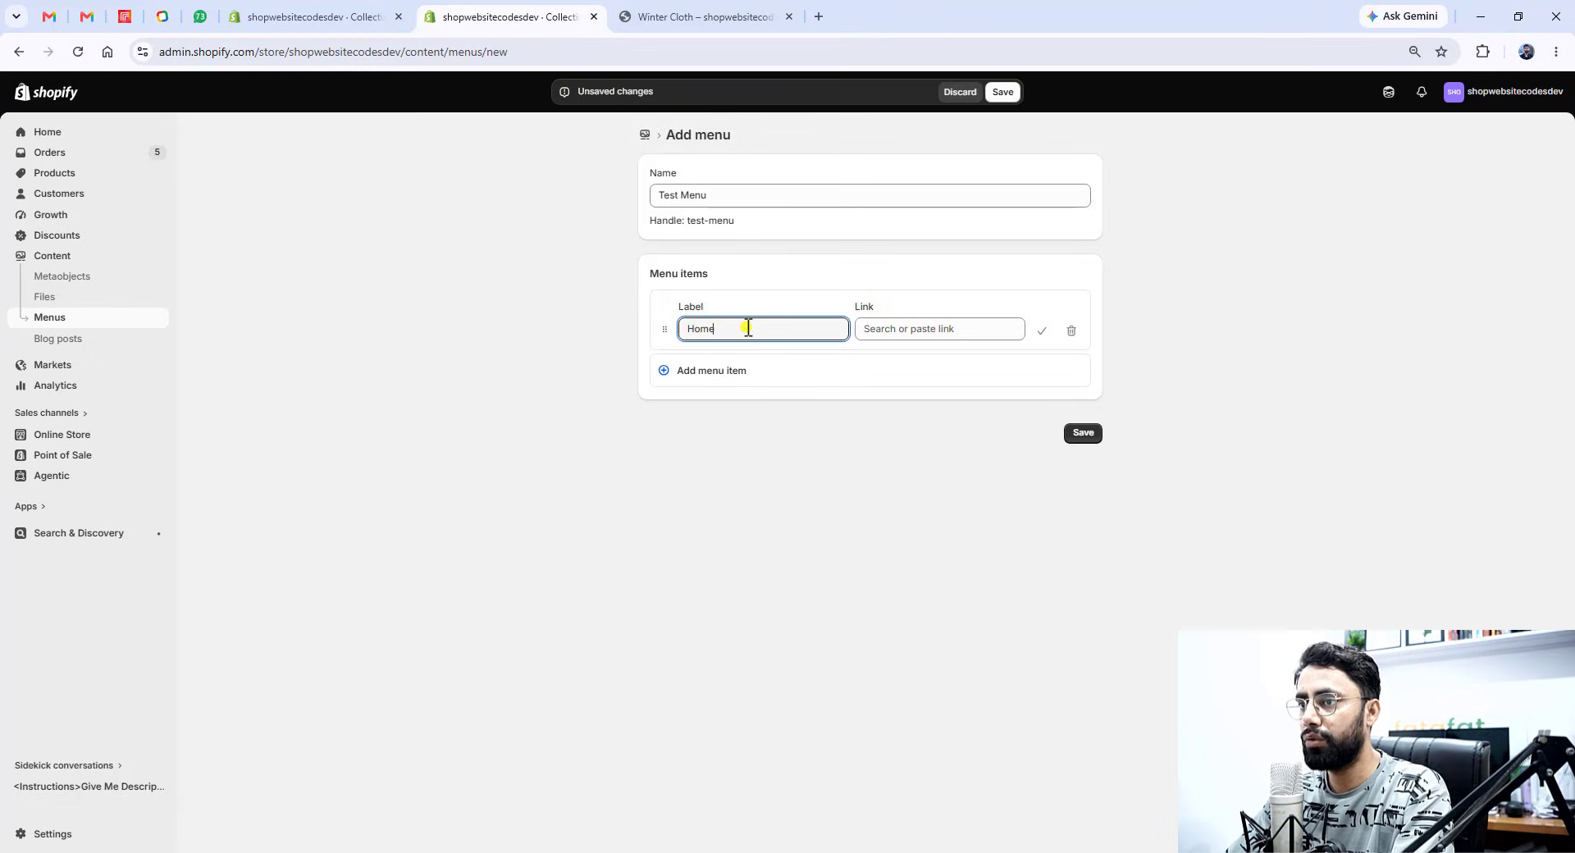
{"action": "left_click", "coordinate": [912, 328]}
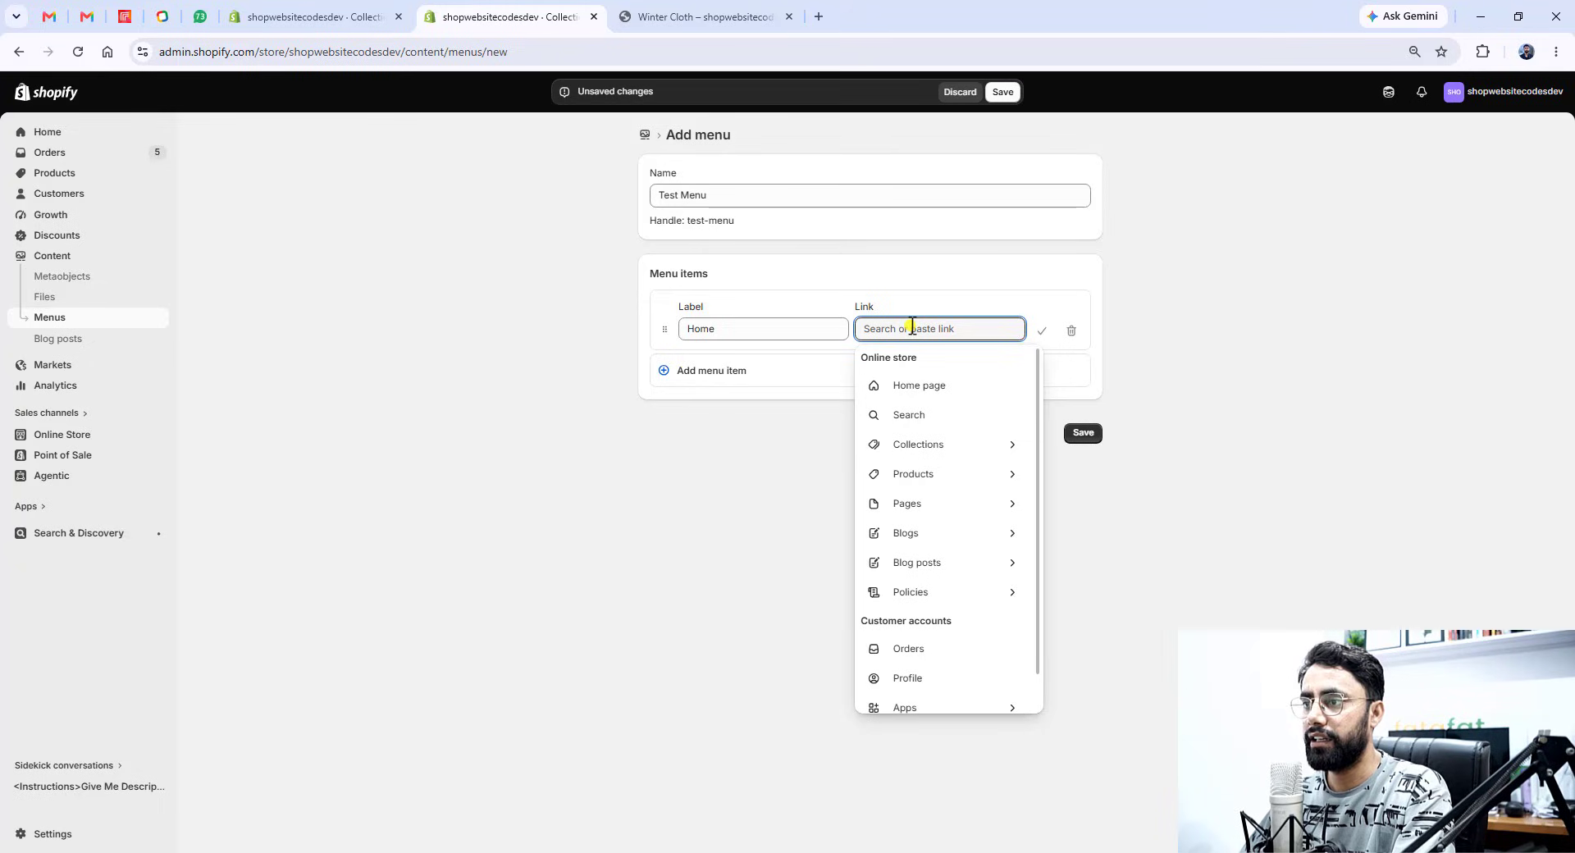
{"action": "left_click", "coordinate": [919, 385]}
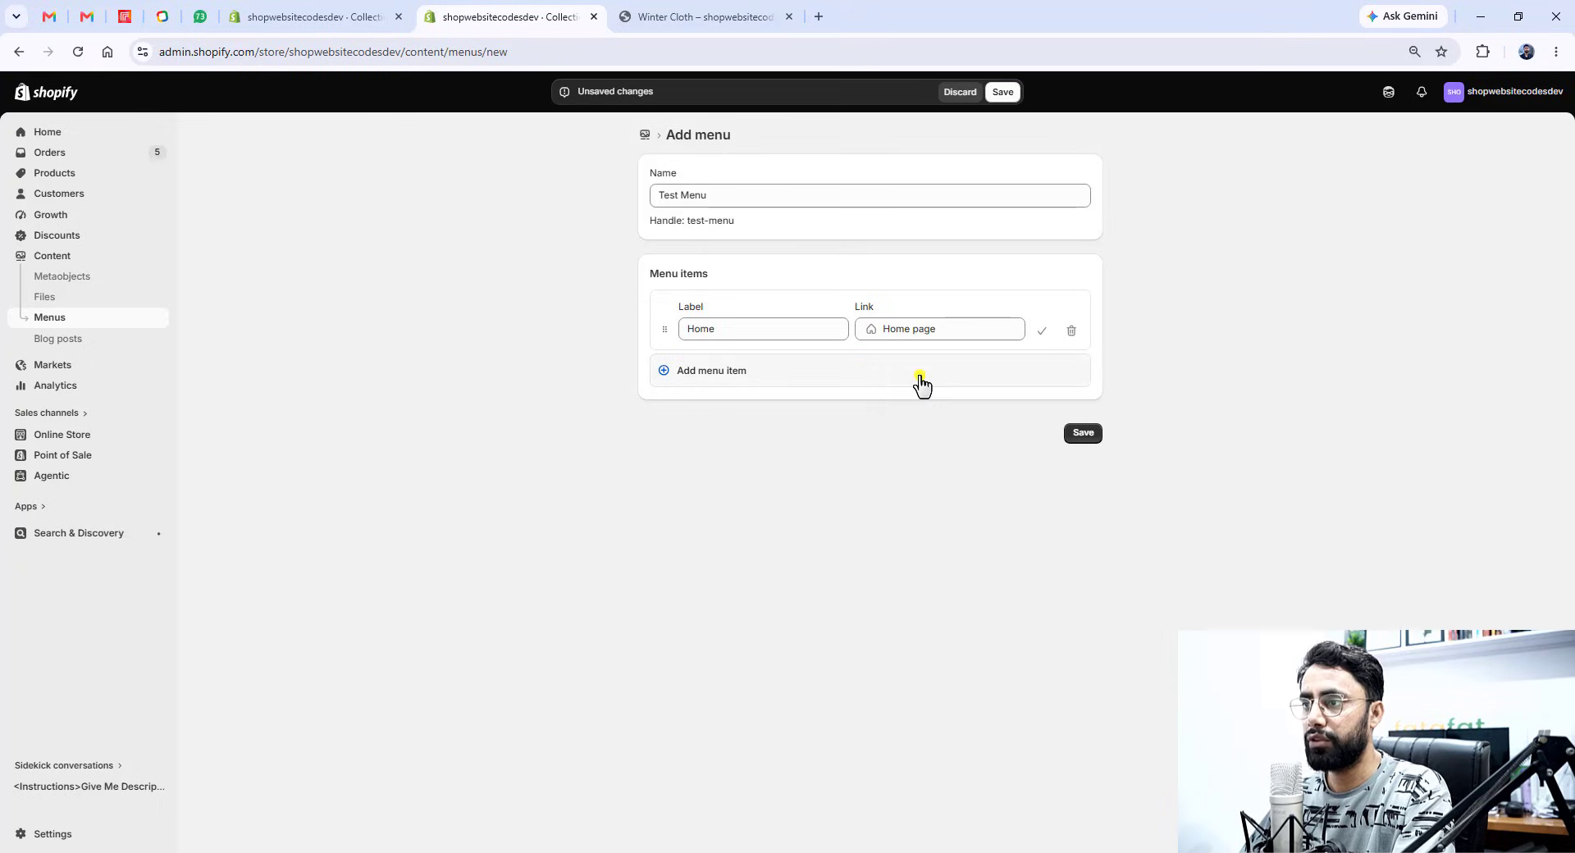
- Add a second menu item labelled Shop and open its link choices
{"action": "left_click", "coordinate": [712, 368]}
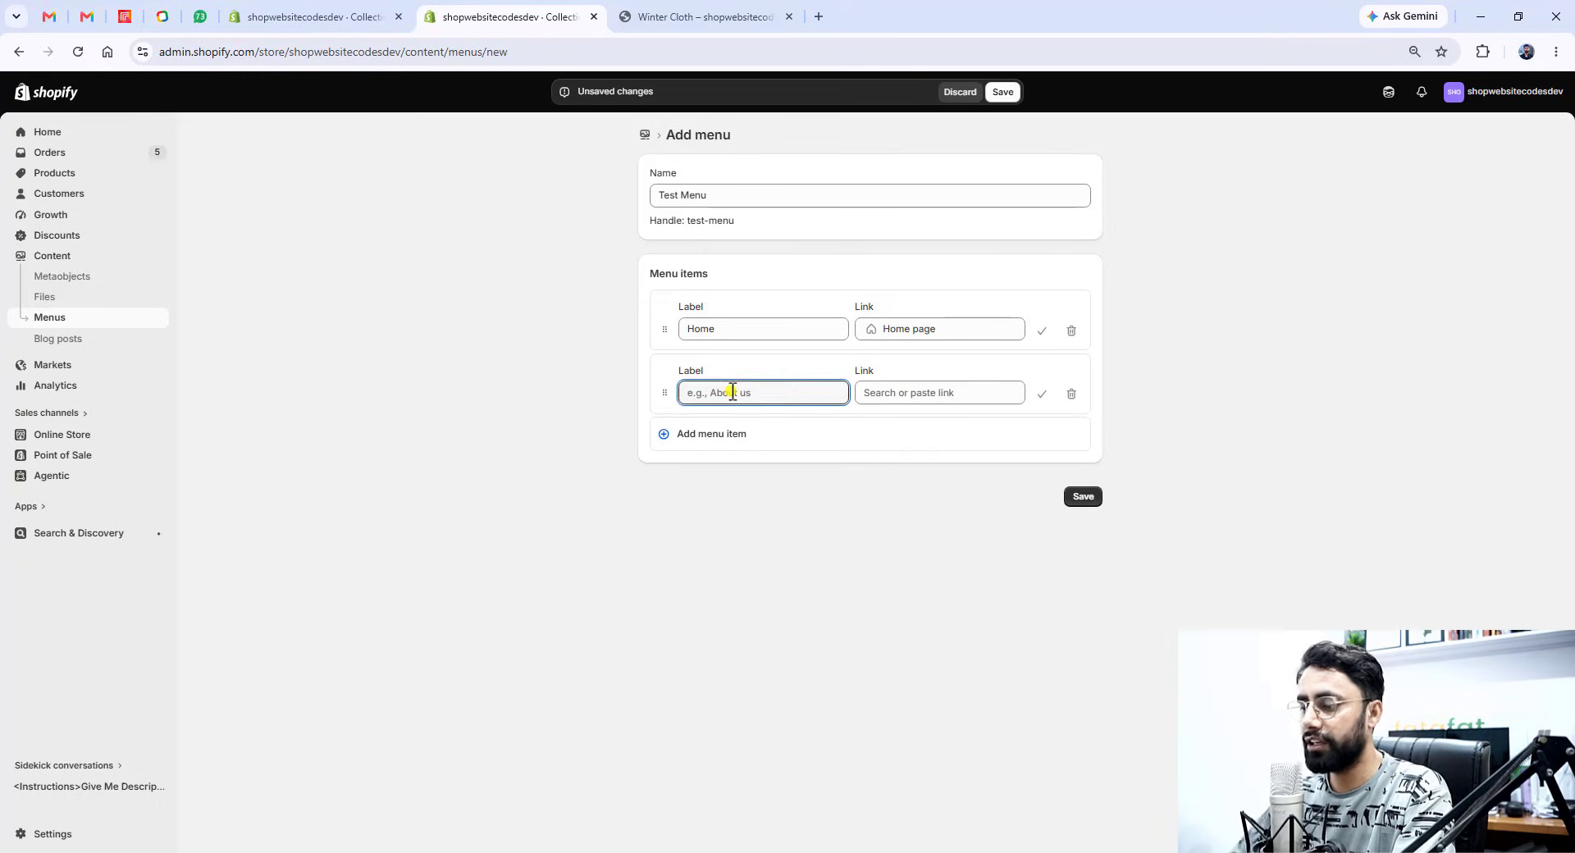
{"action": "type", "text": "Shop"}
{"action": "left_click", "coordinate": [948, 393]}
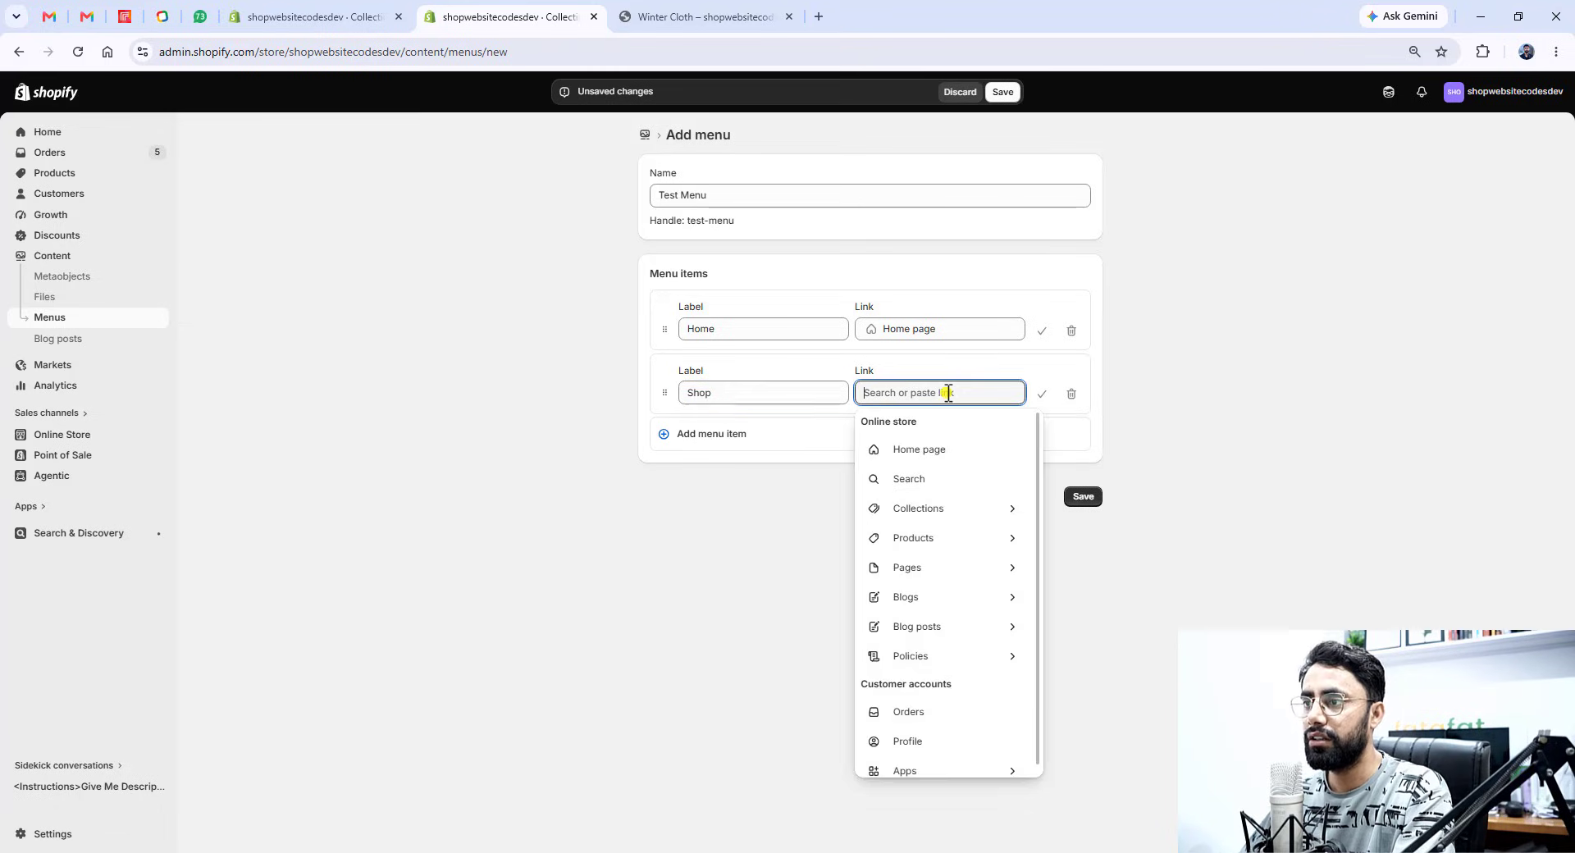
{"action": "left_click", "coordinate": [932, 575]}
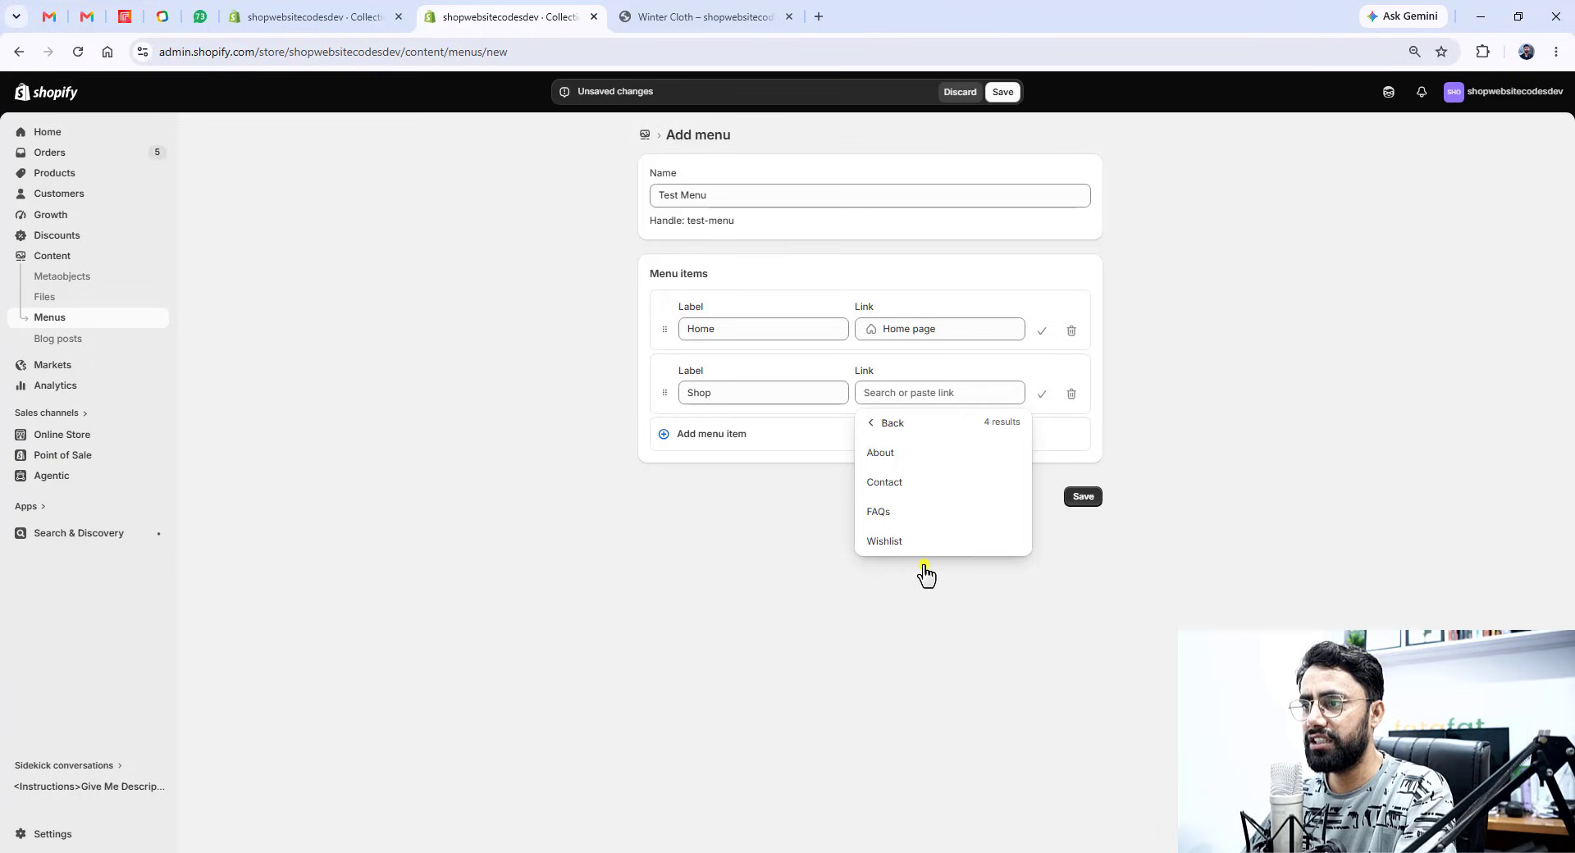
{"action": "left_click", "coordinate": [876, 423]}
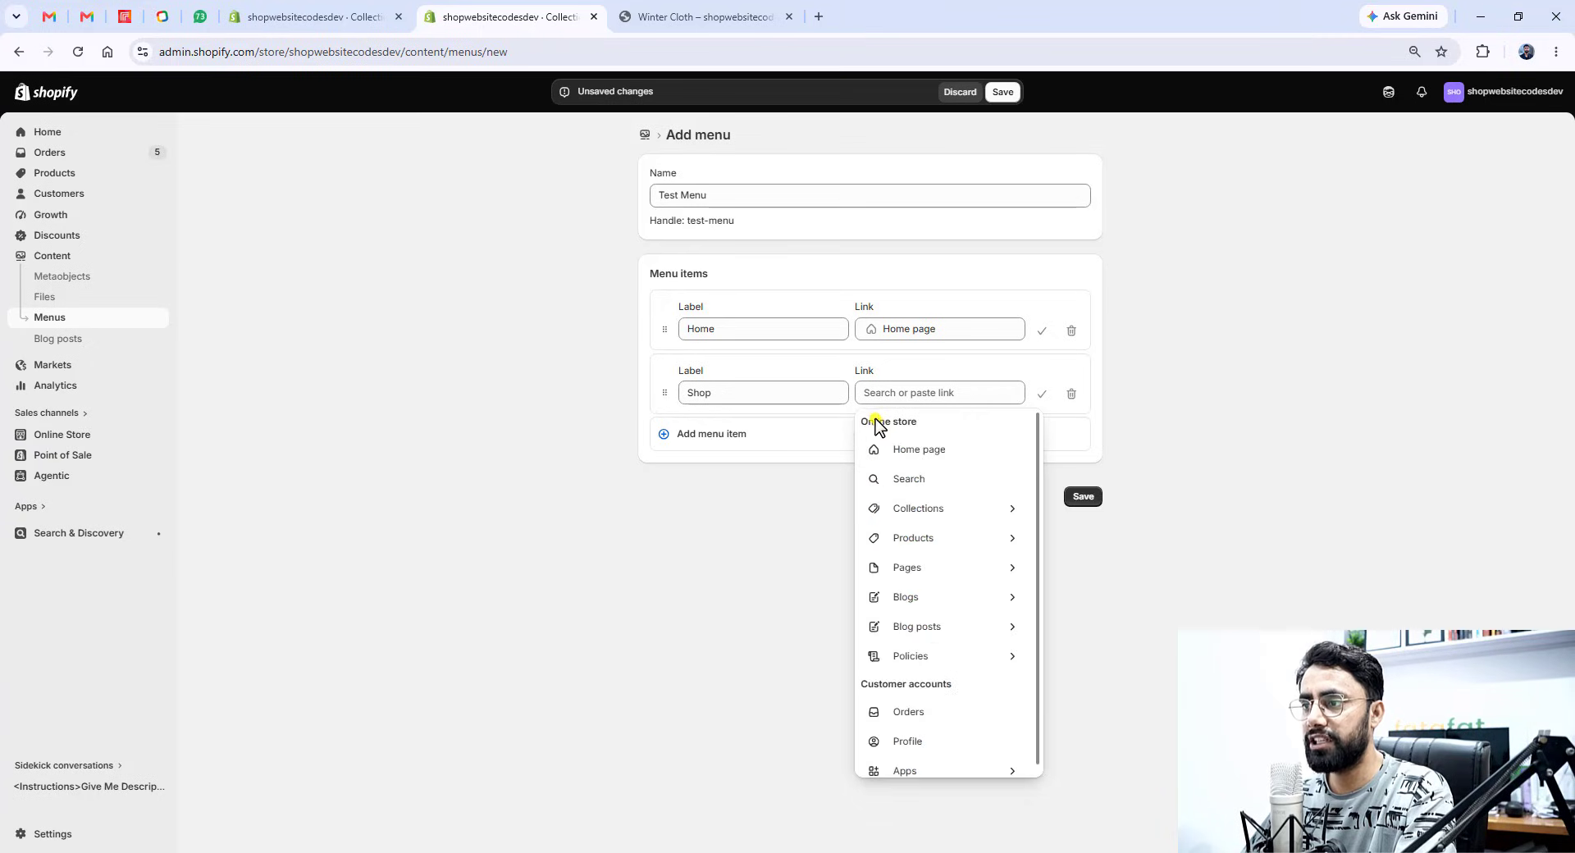
{"action": "left_click", "coordinate": [940, 512]}
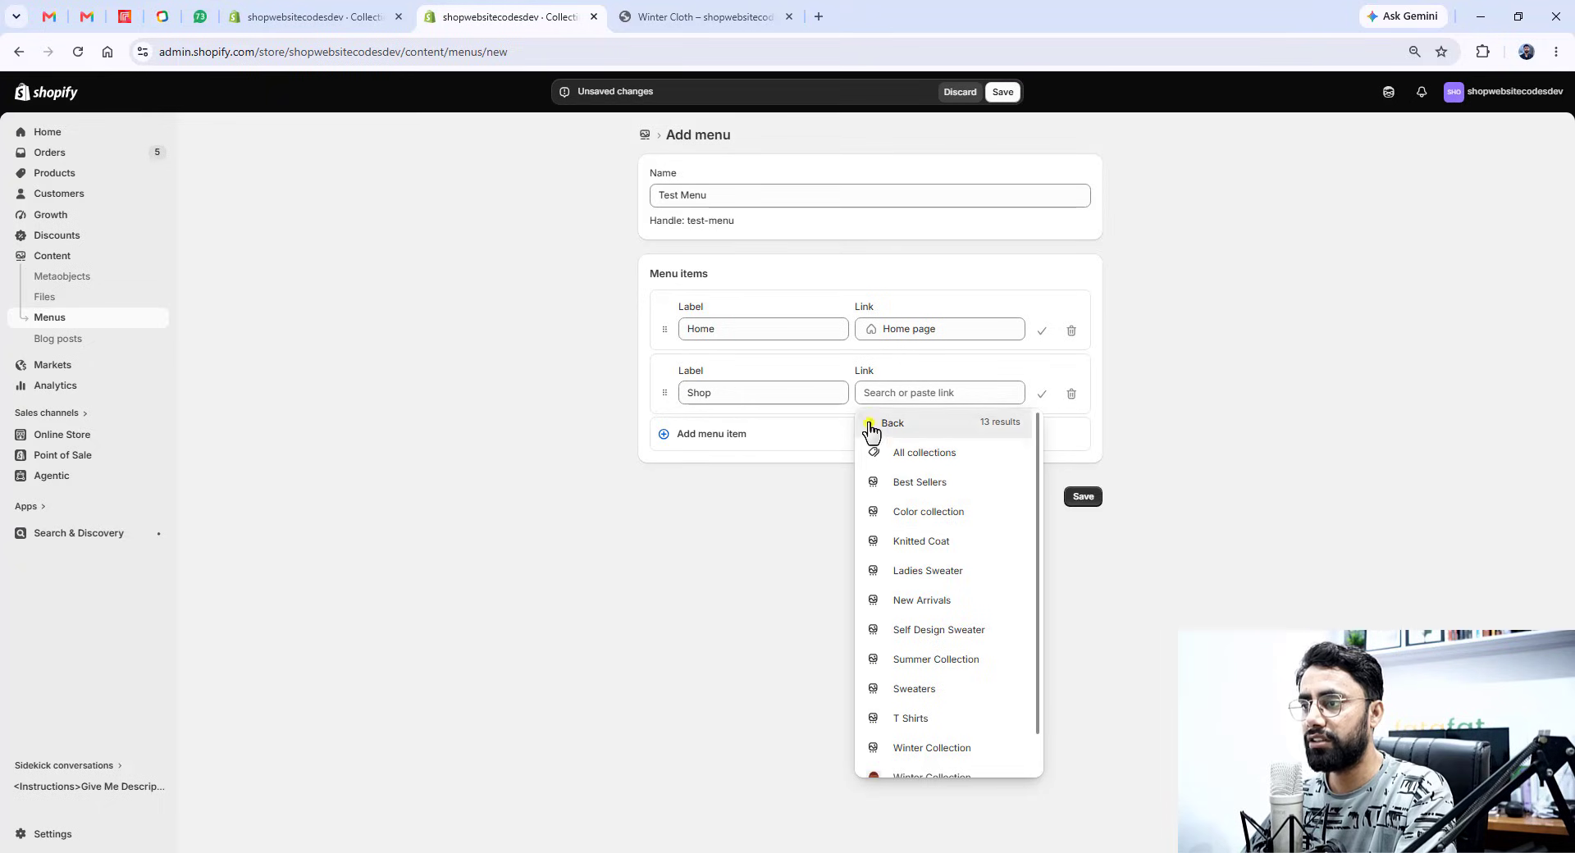
{"action": "left_click", "coordinate": [873, 423]}
- Link the Shop menu item to All products
{"action": "left_click", "coordinate": [930, 546]}
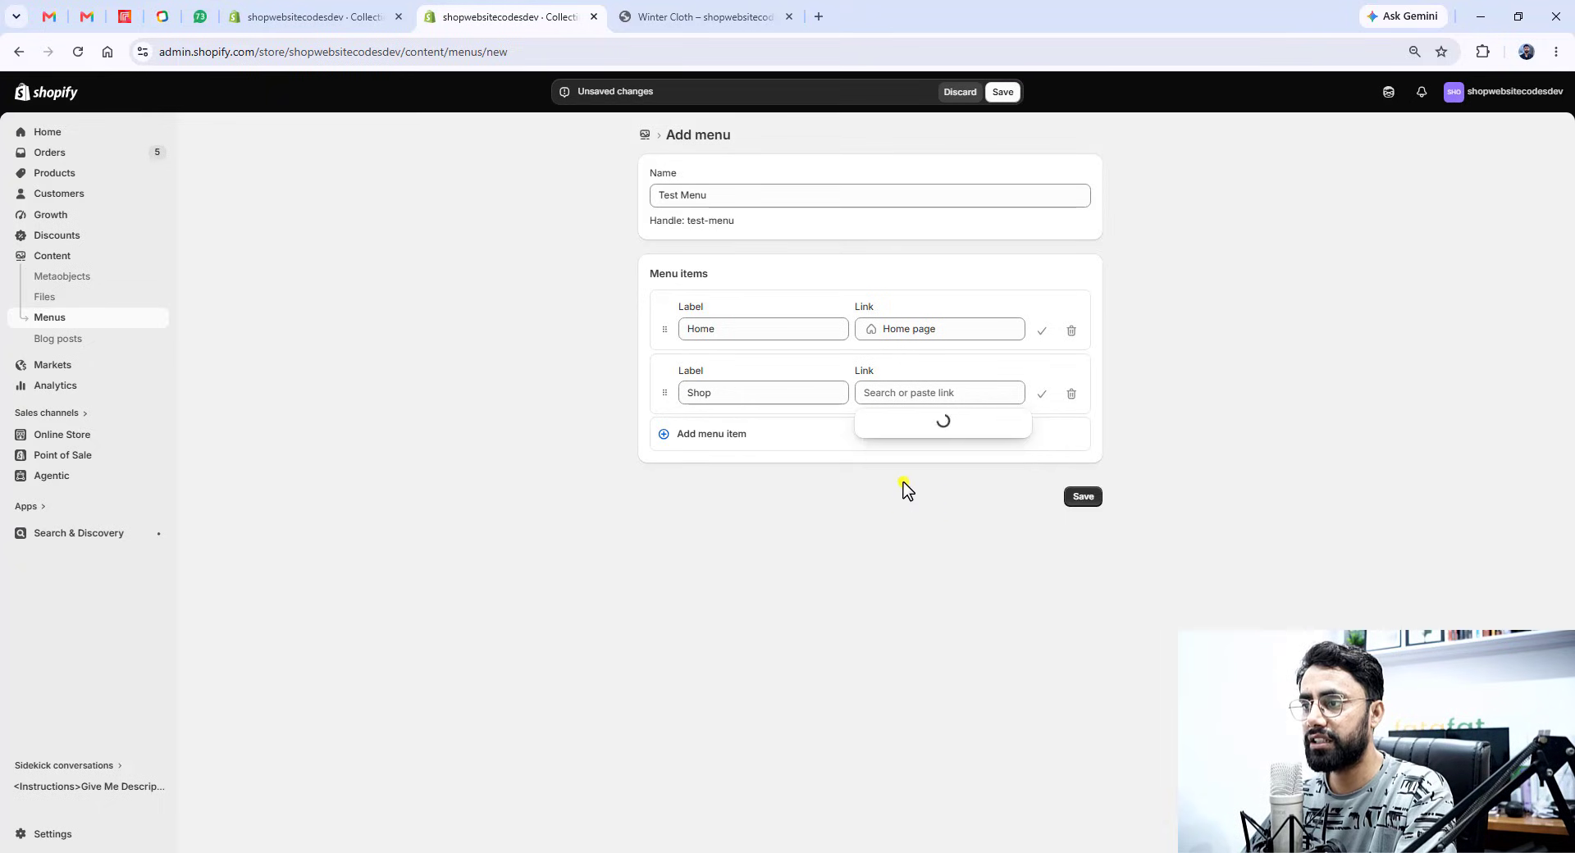
{"action": "left_click", "coordinate": [901, 451]}
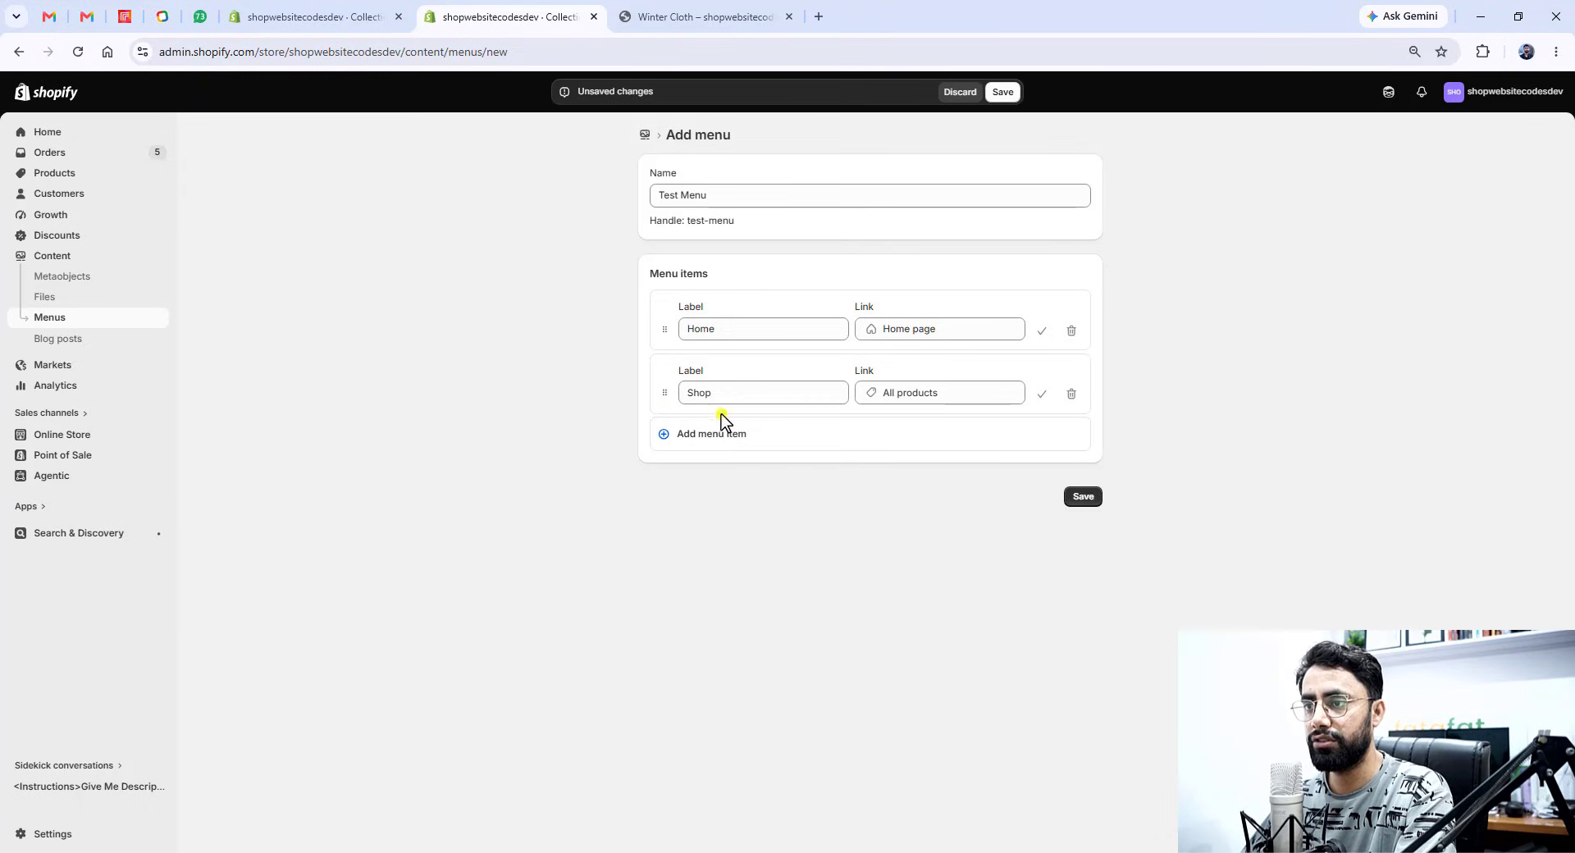
- Add a third menu item labelled Contact, link it to the contact page found by searching "contact", and save the menu
{"action": "left_click", "coordinate": [710, 434]}
{"action": "type", "text": "C"}
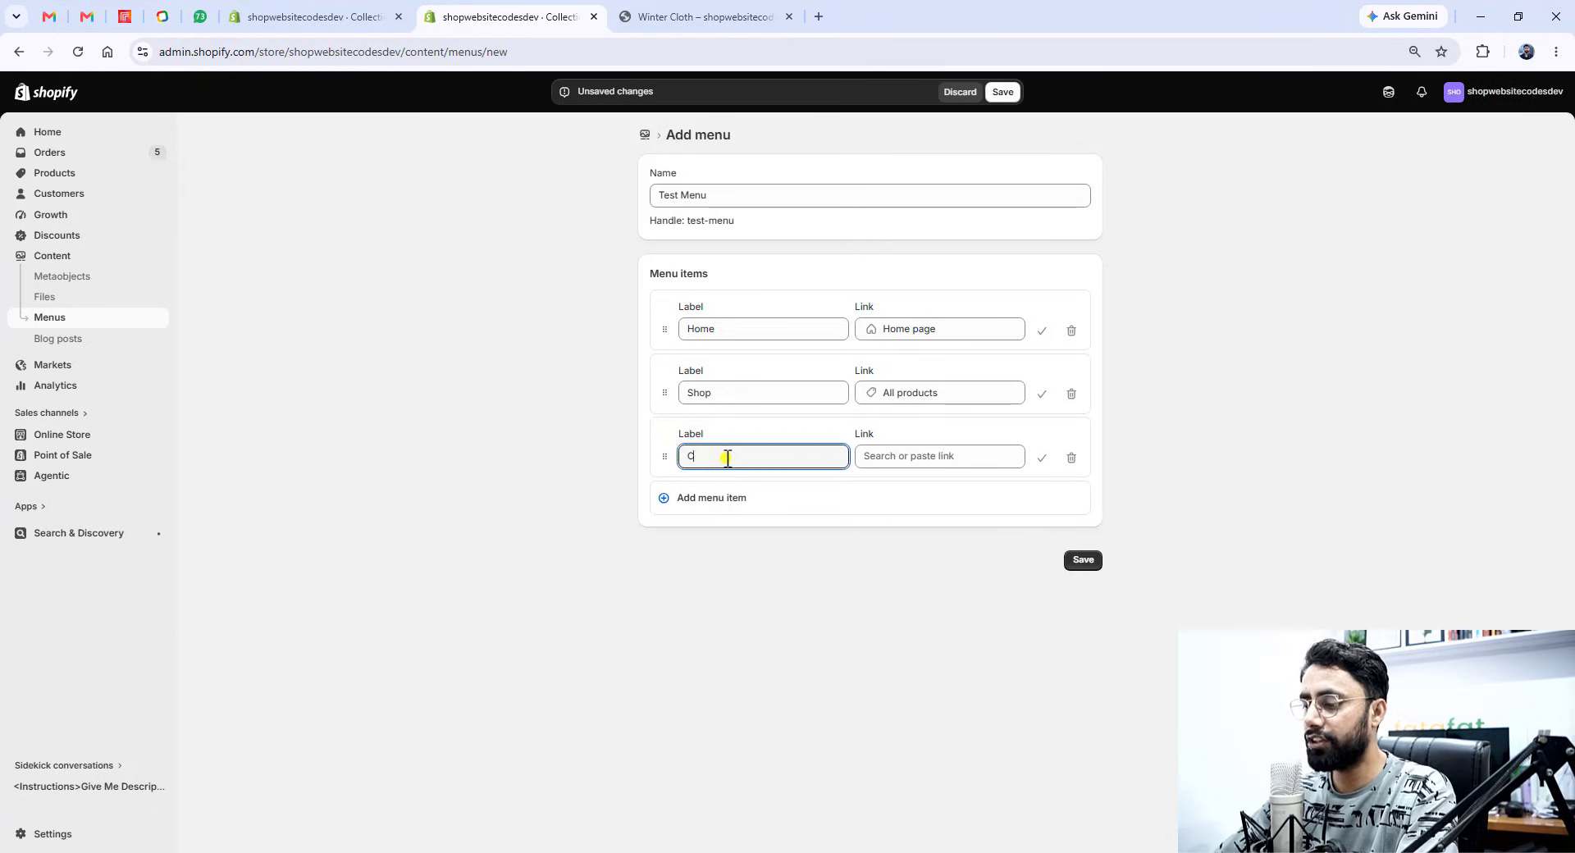
{"action": "type", "text": "onta"}
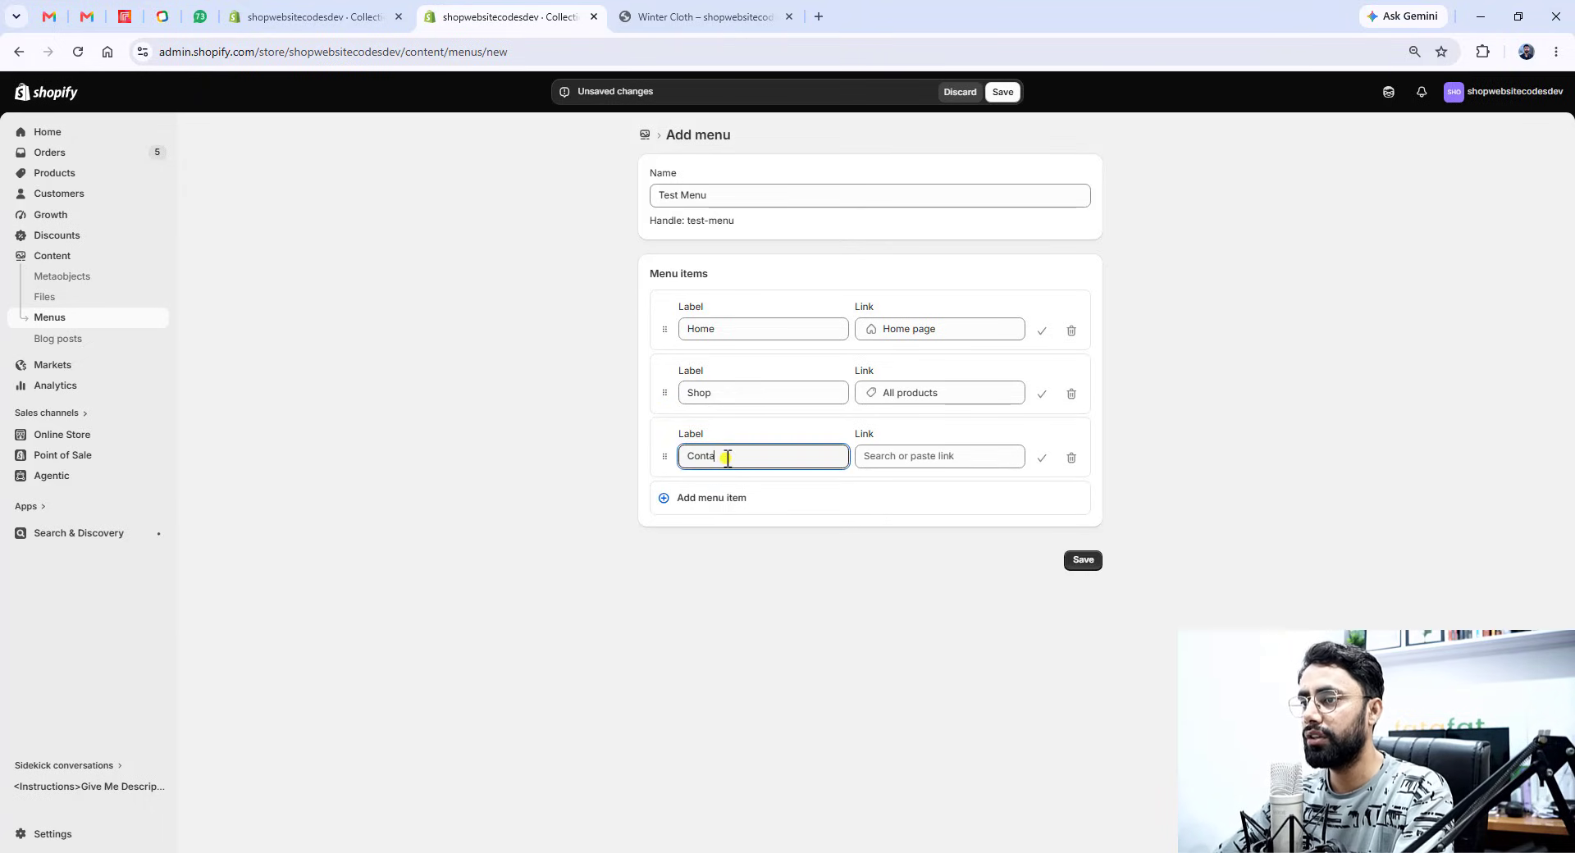
{"action": "type", "text": "ct"}
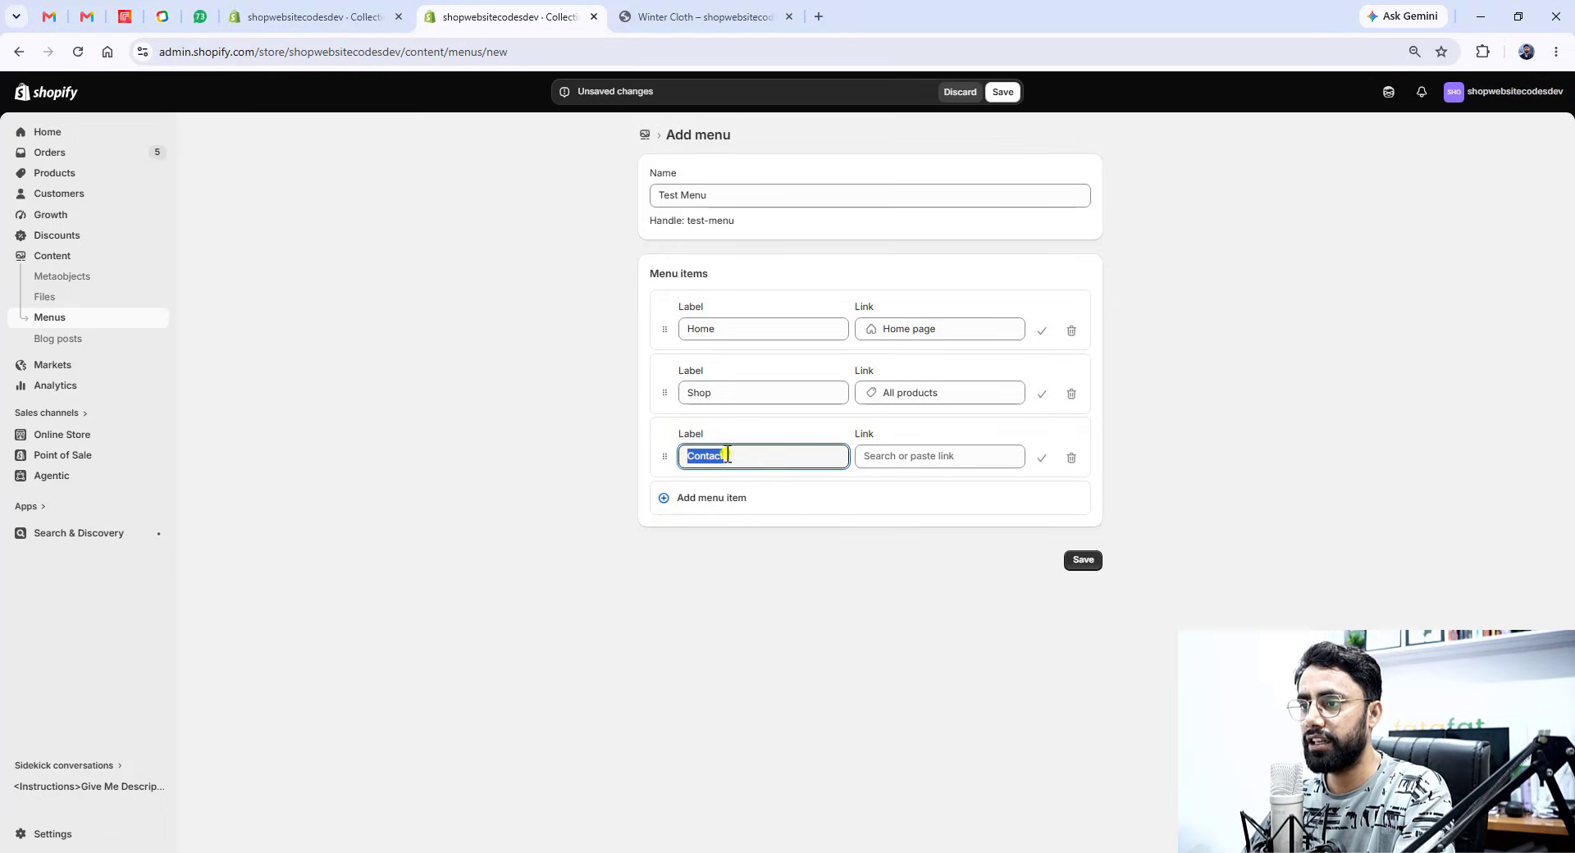
{"action": "left_click", "coordinate": [898, 456]}
{"action": "type", "text": "c"}
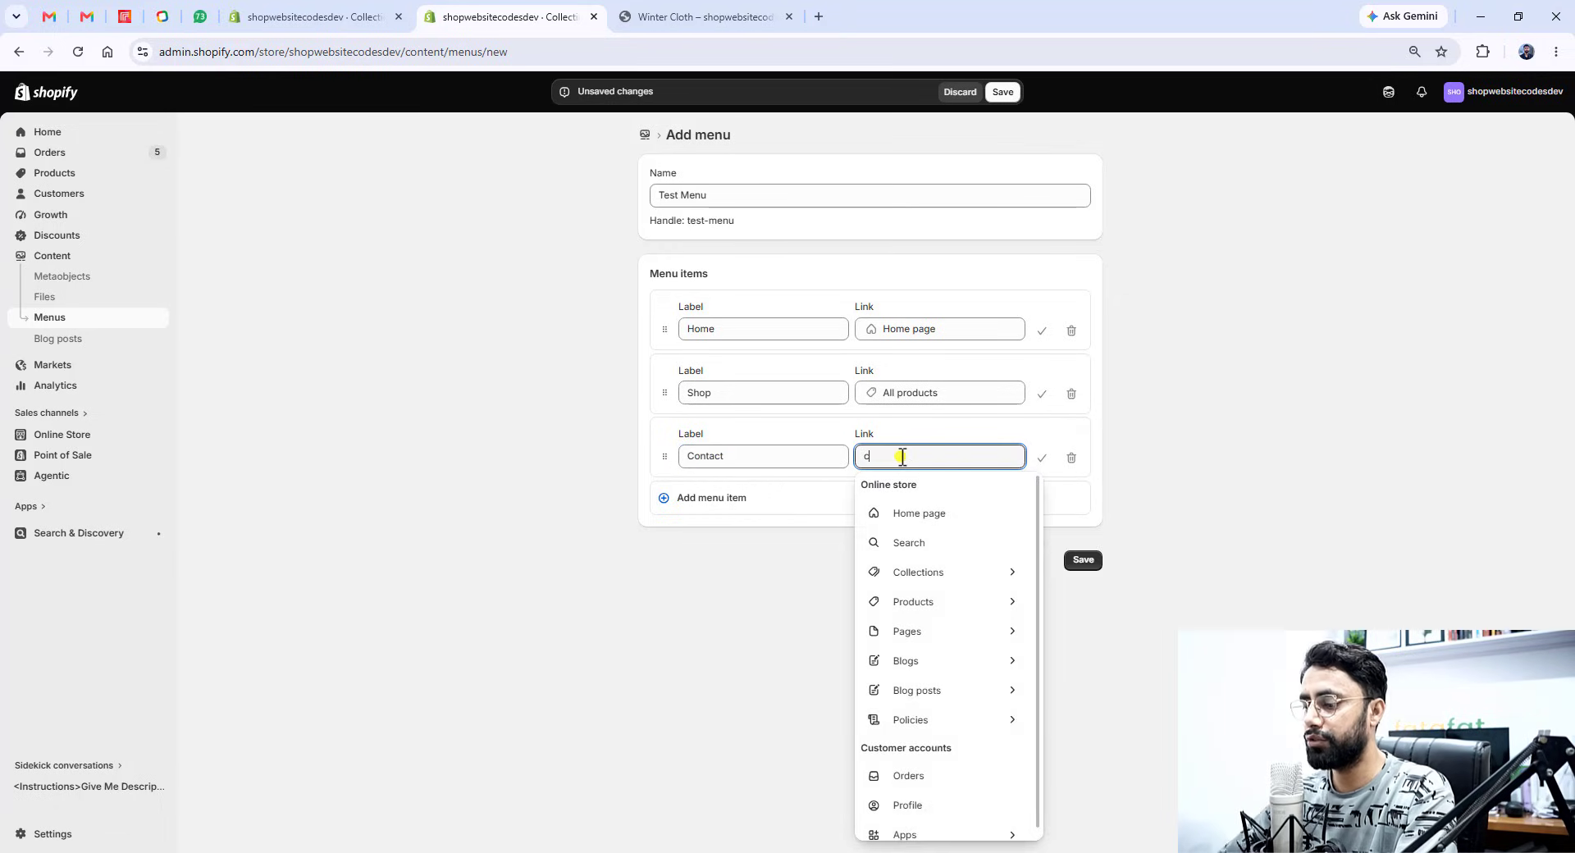
{"action": "type", "text": "ontact"}
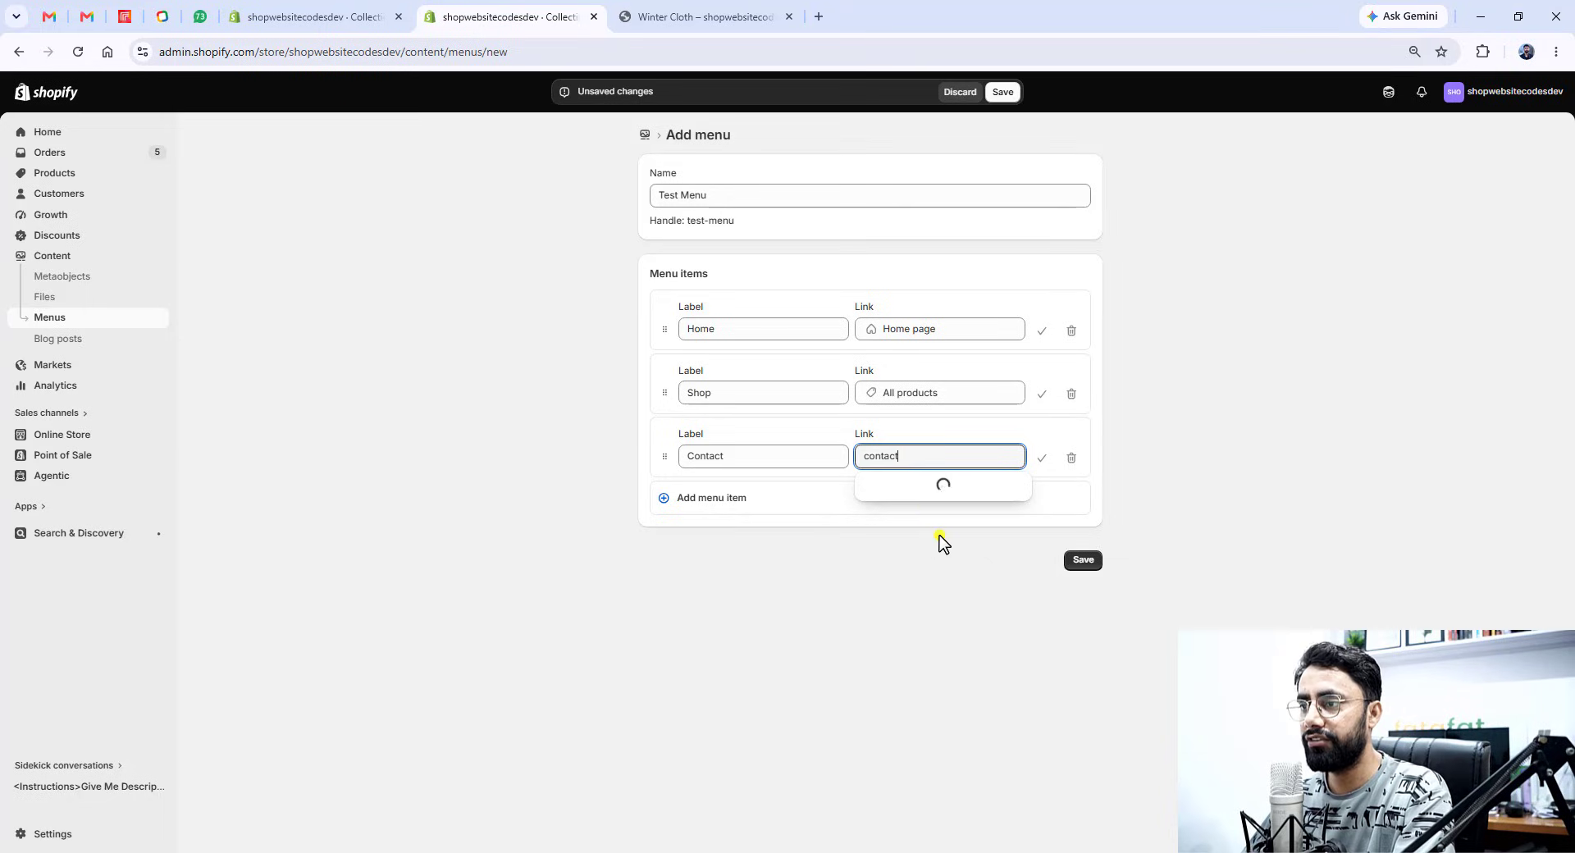
{"action": "left_click", "coordinate": [900, 487]}
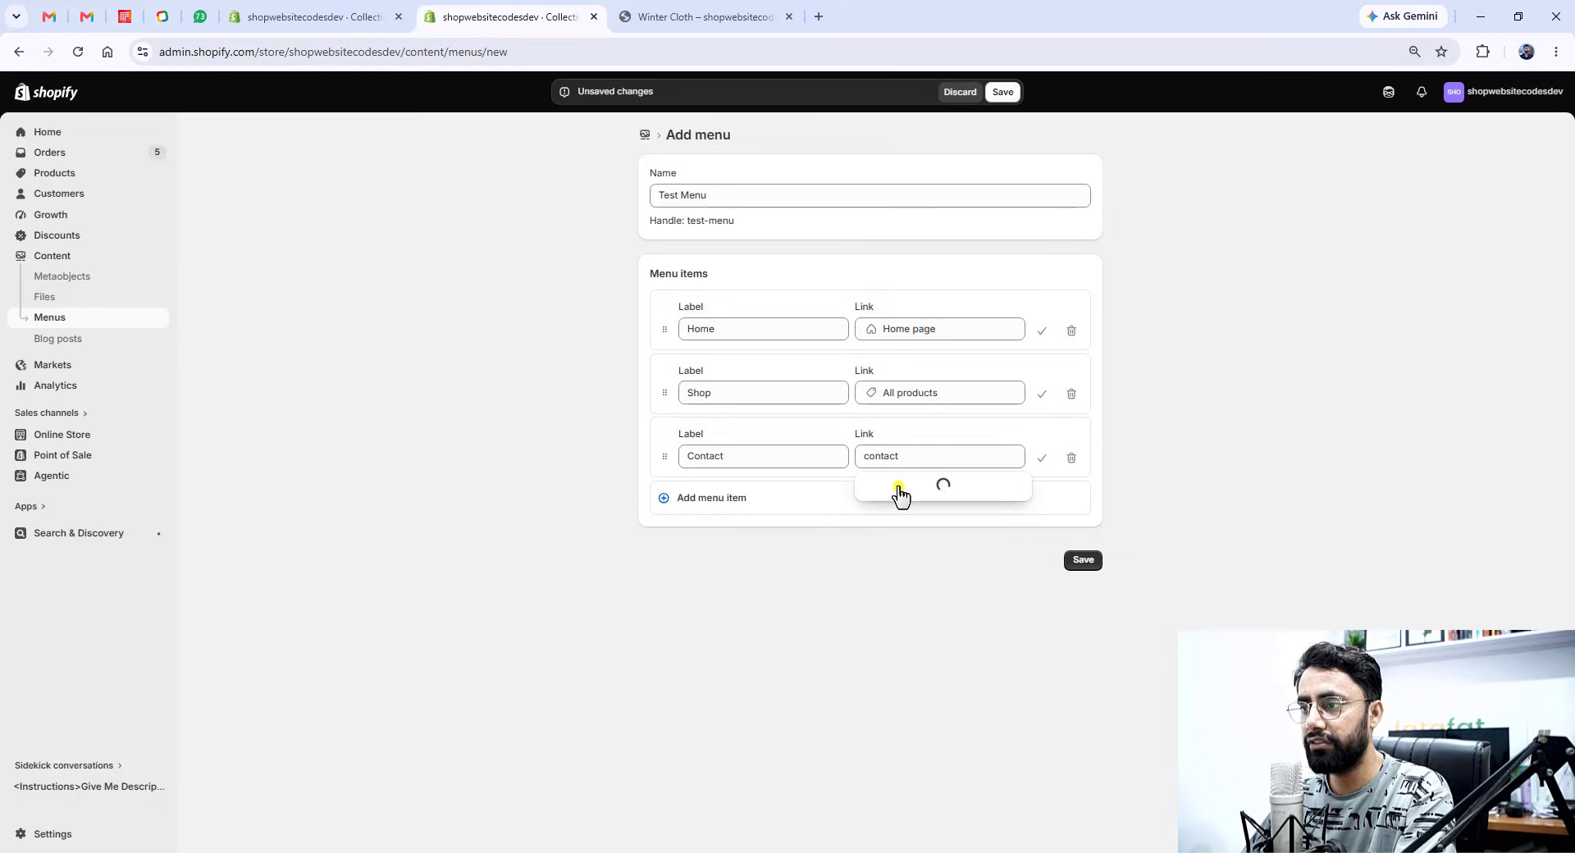
{"action": "left_click", "coordinate": [896, 517]}
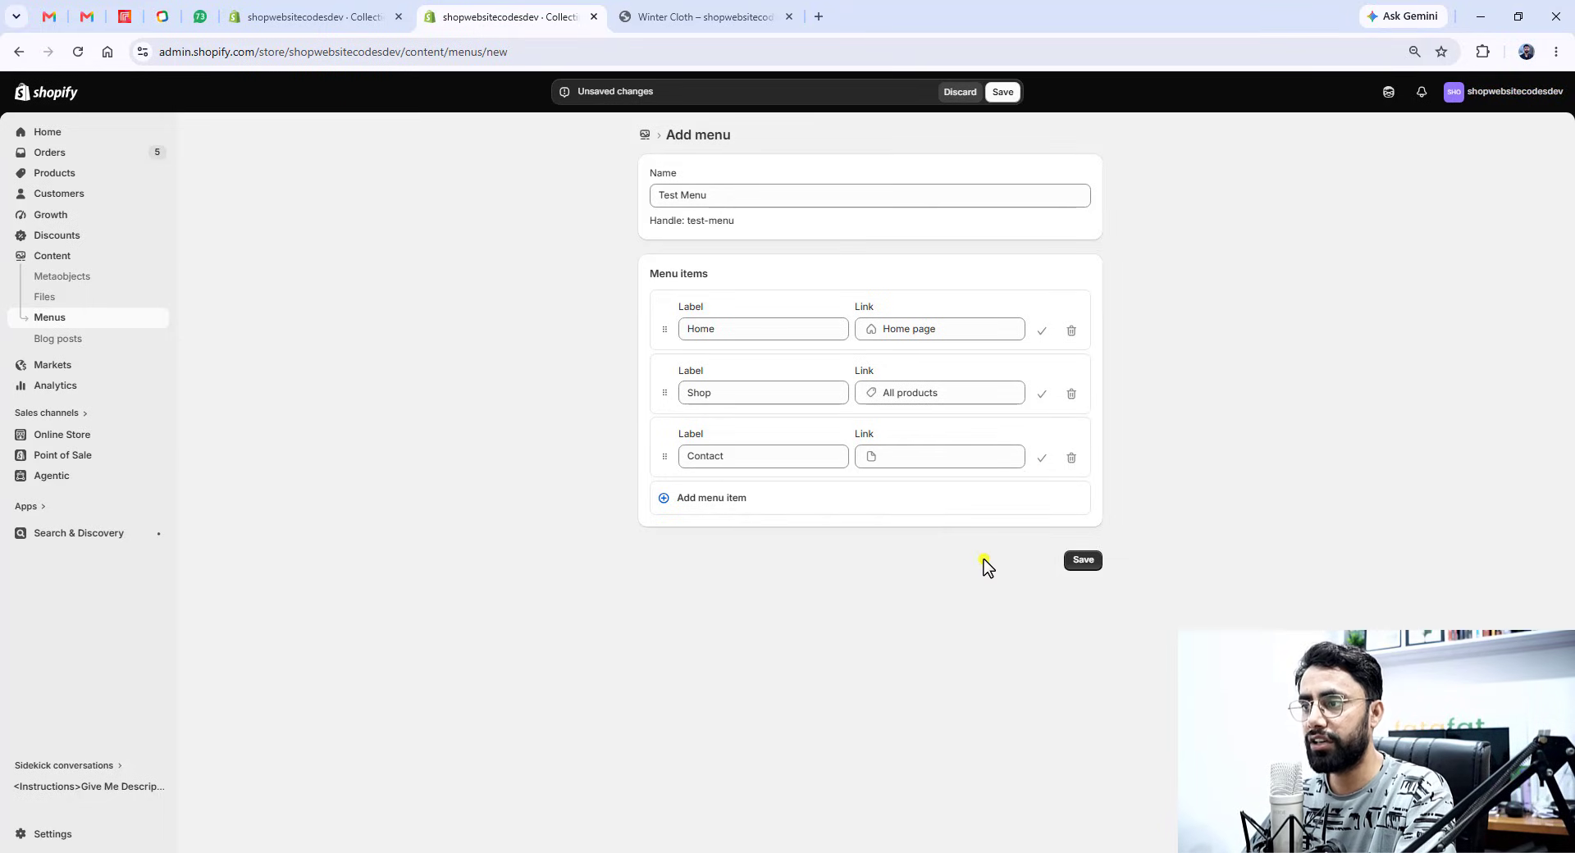
{"action": "left_click", "coordinate": [1071, 565]}
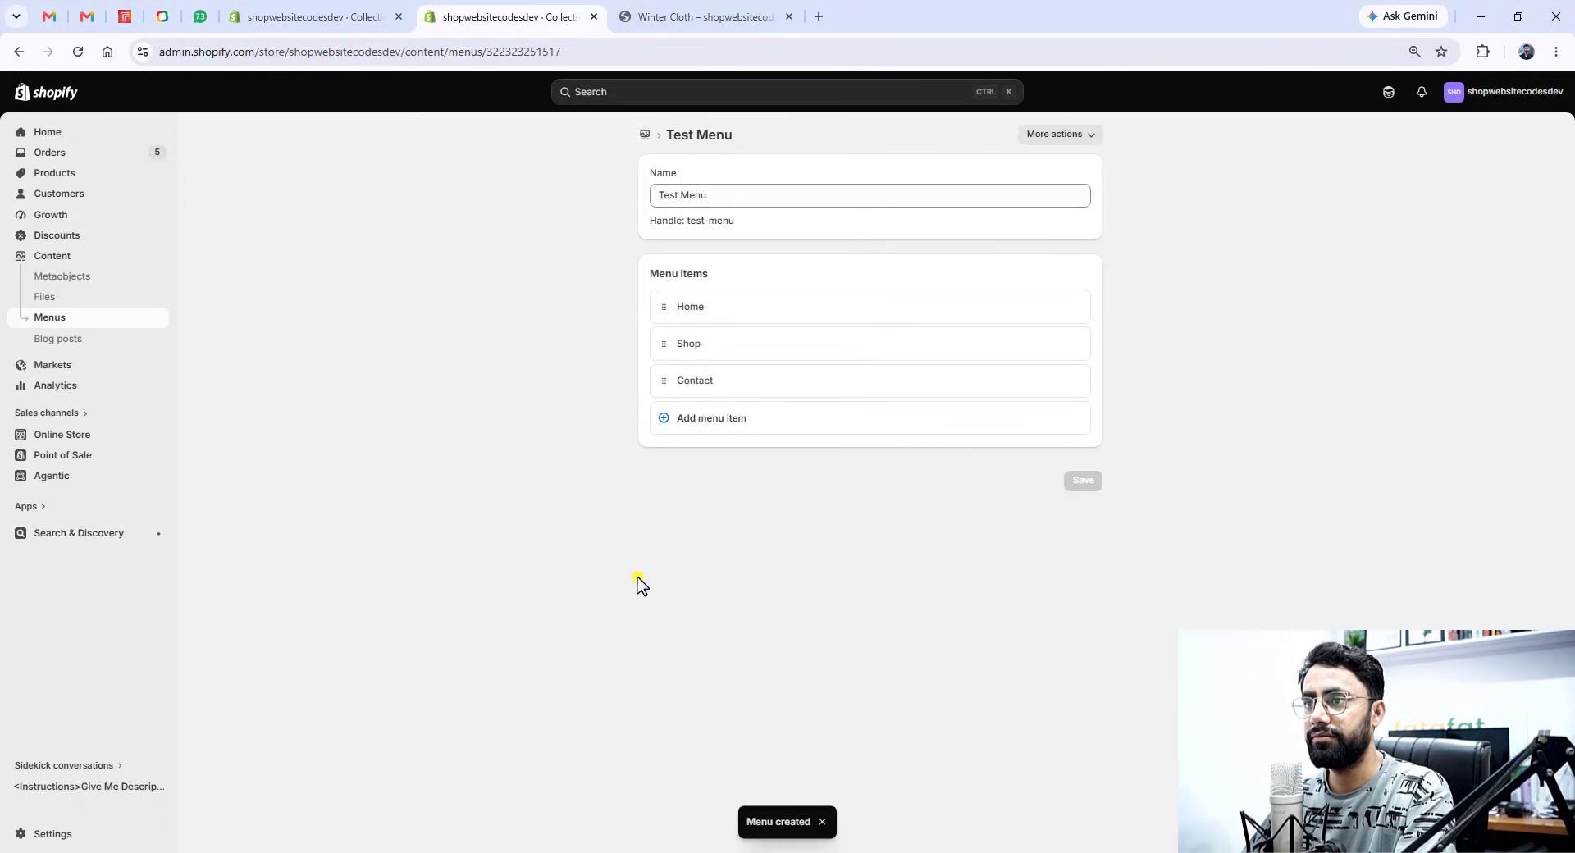
- Switch back to the theme editor and view the menus available as replacement in the header's Menu block, keeping Main menu
{"action": "left_click", "coordinate": [318, 20]}
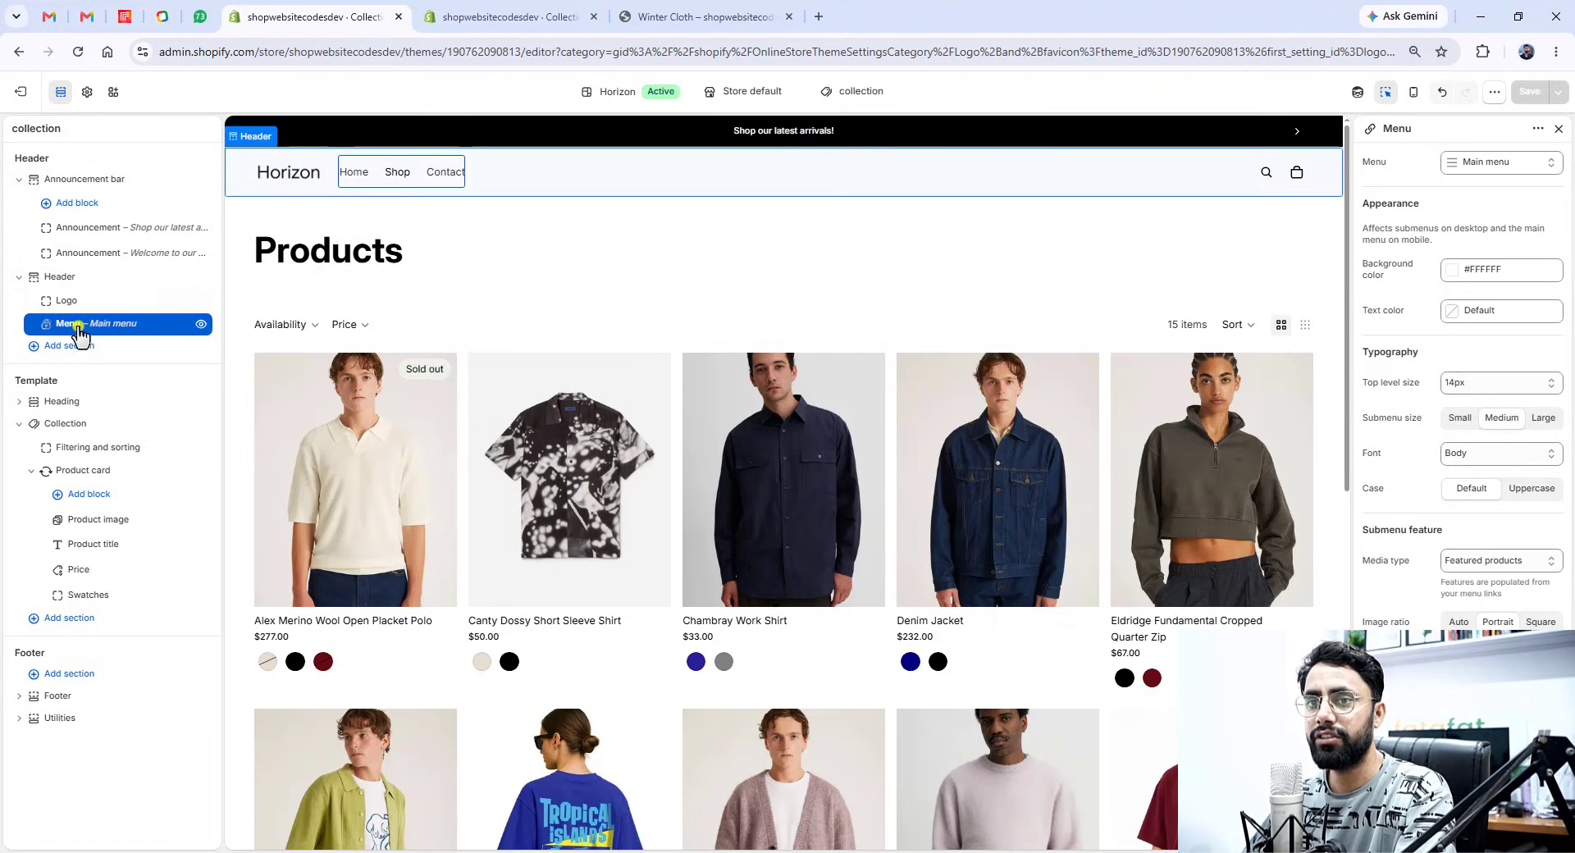
{"action": "left_click", "coordinate": [107, 327]}
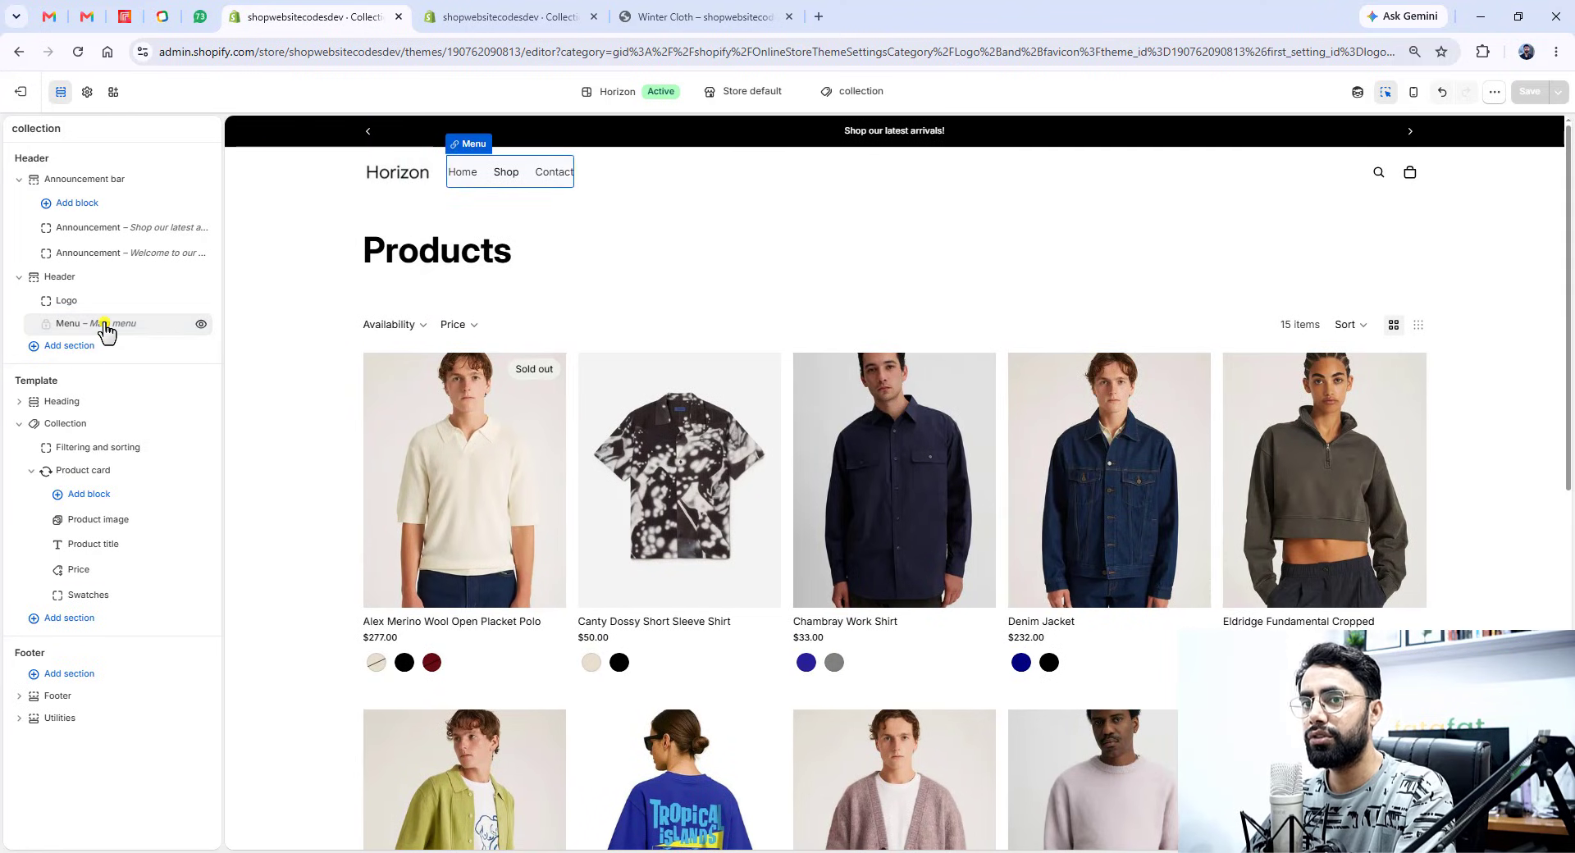
{"action": "left_click", "coordinate": [1492, 166]}
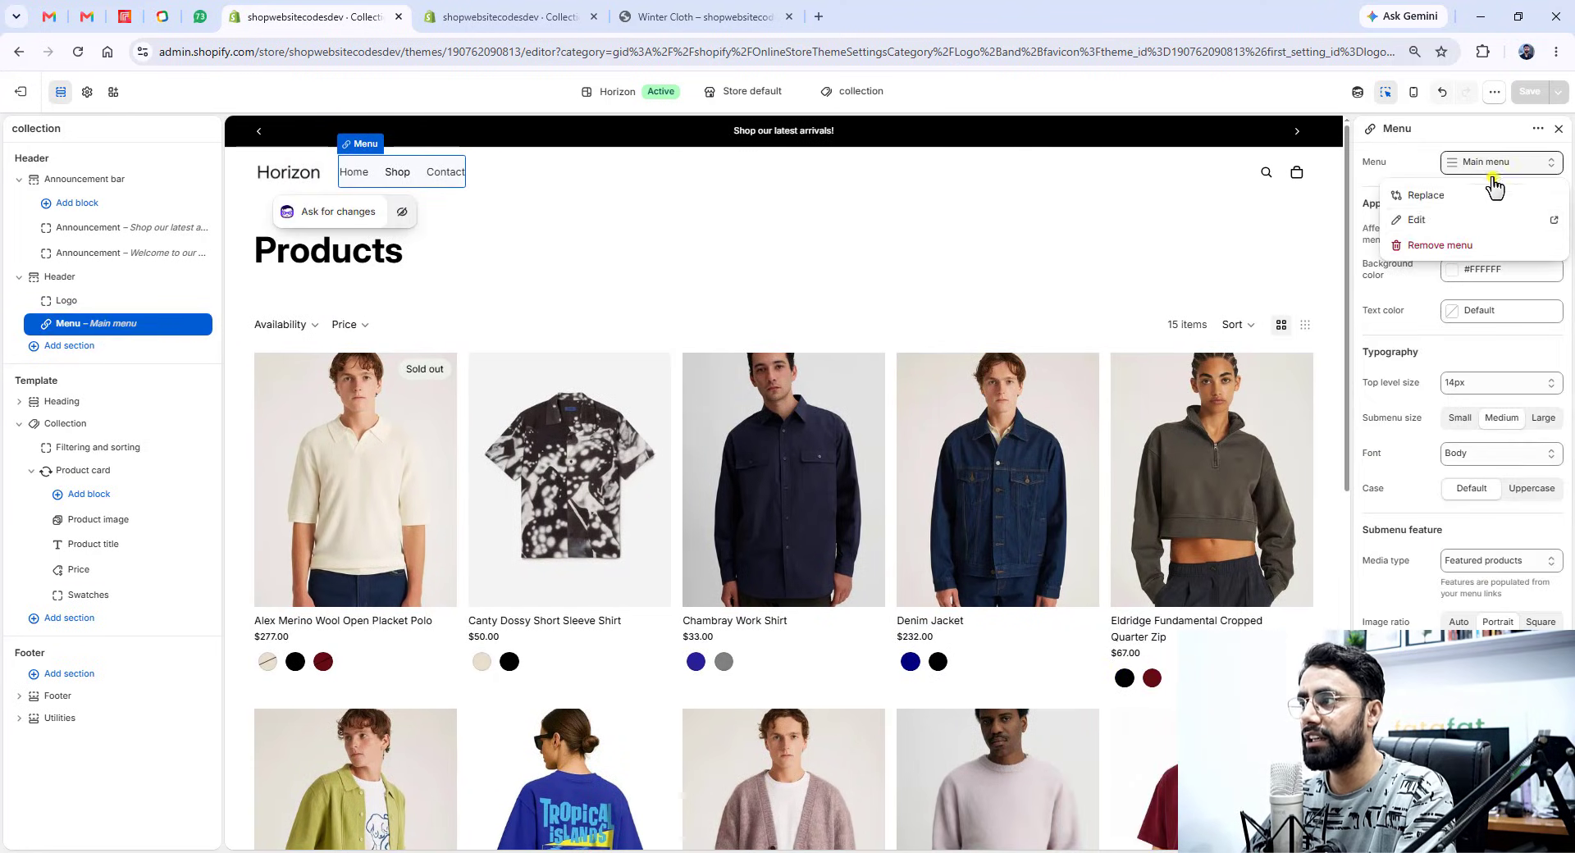
{"action": "left_click", "coordinate": [1439, 202]}
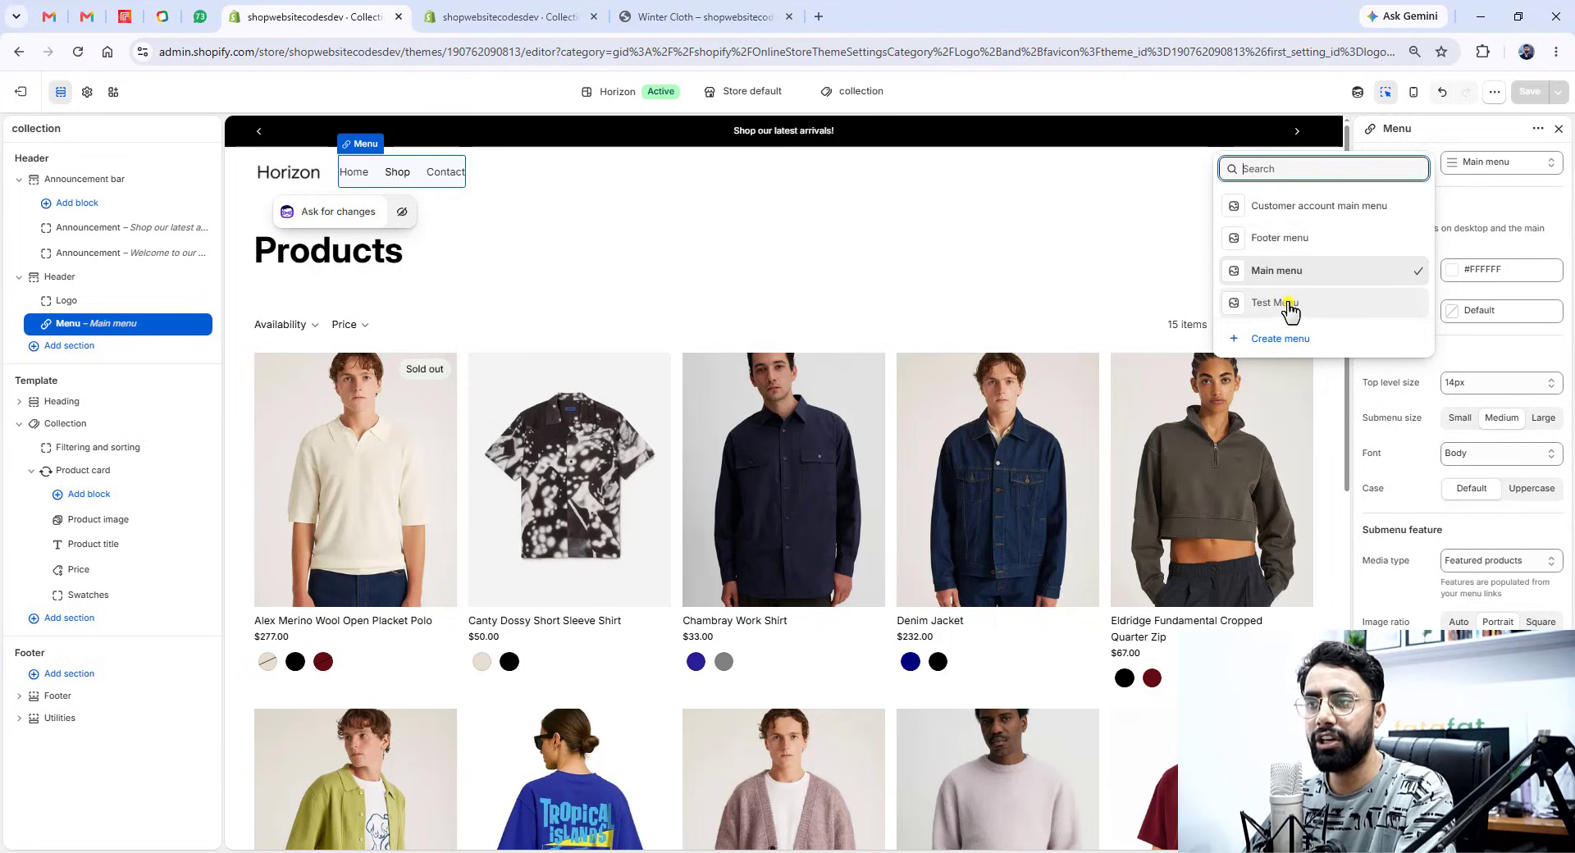
{"action": "left_click", "coordinate": [1459, 215]}
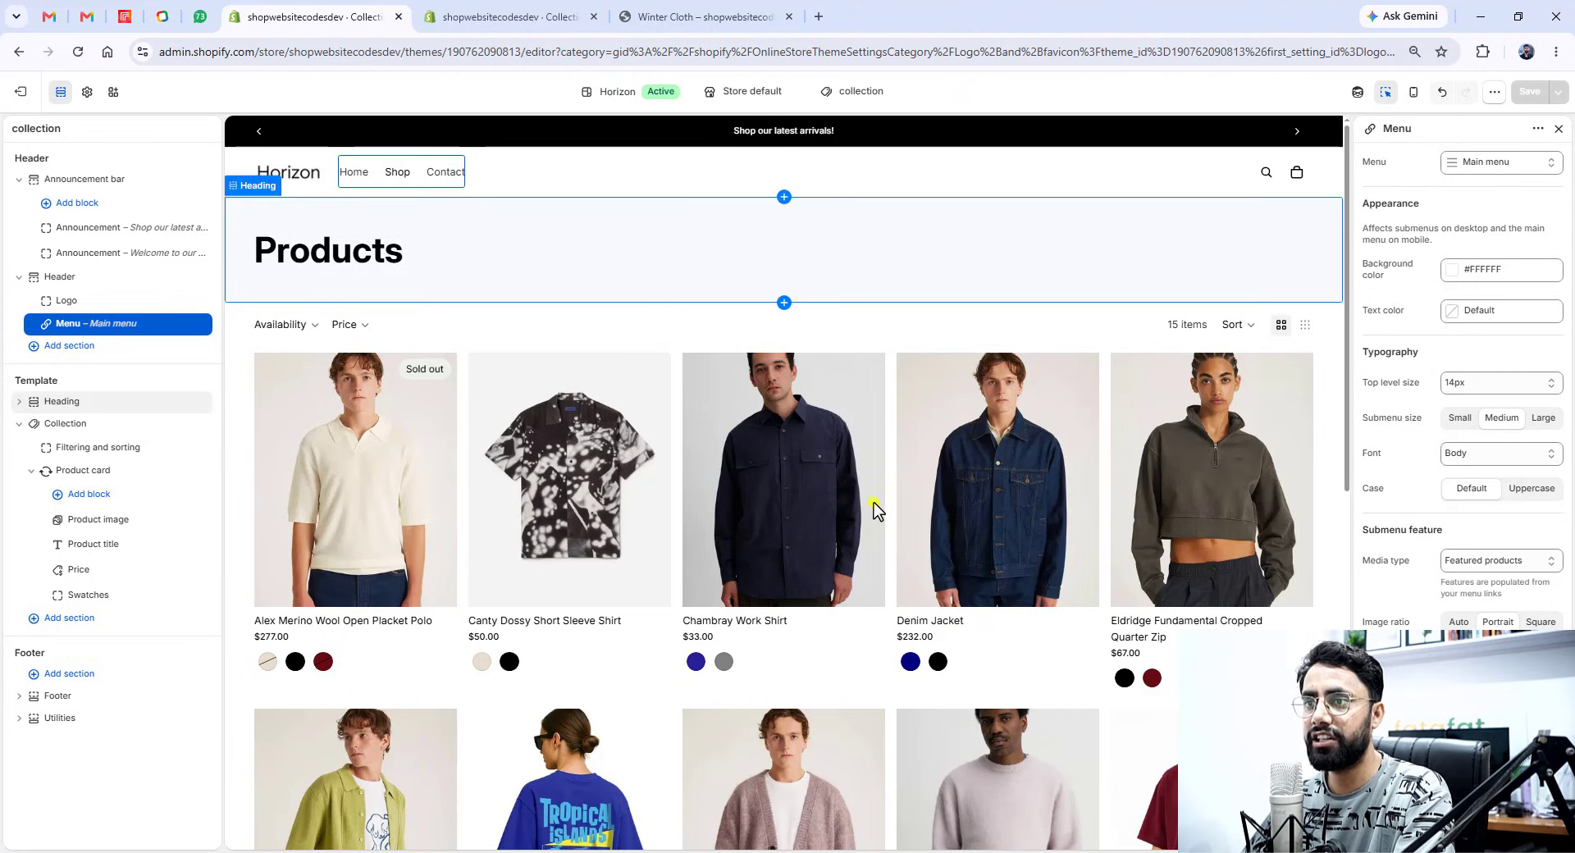
- Turn off the "Powered by Shopify" text in the Copyright block of the footer's Utilities section and save the theme
{"action": "scroll", "coordinate": [870, 517], "scroll_direction": "down", "scroll_amount": 8}
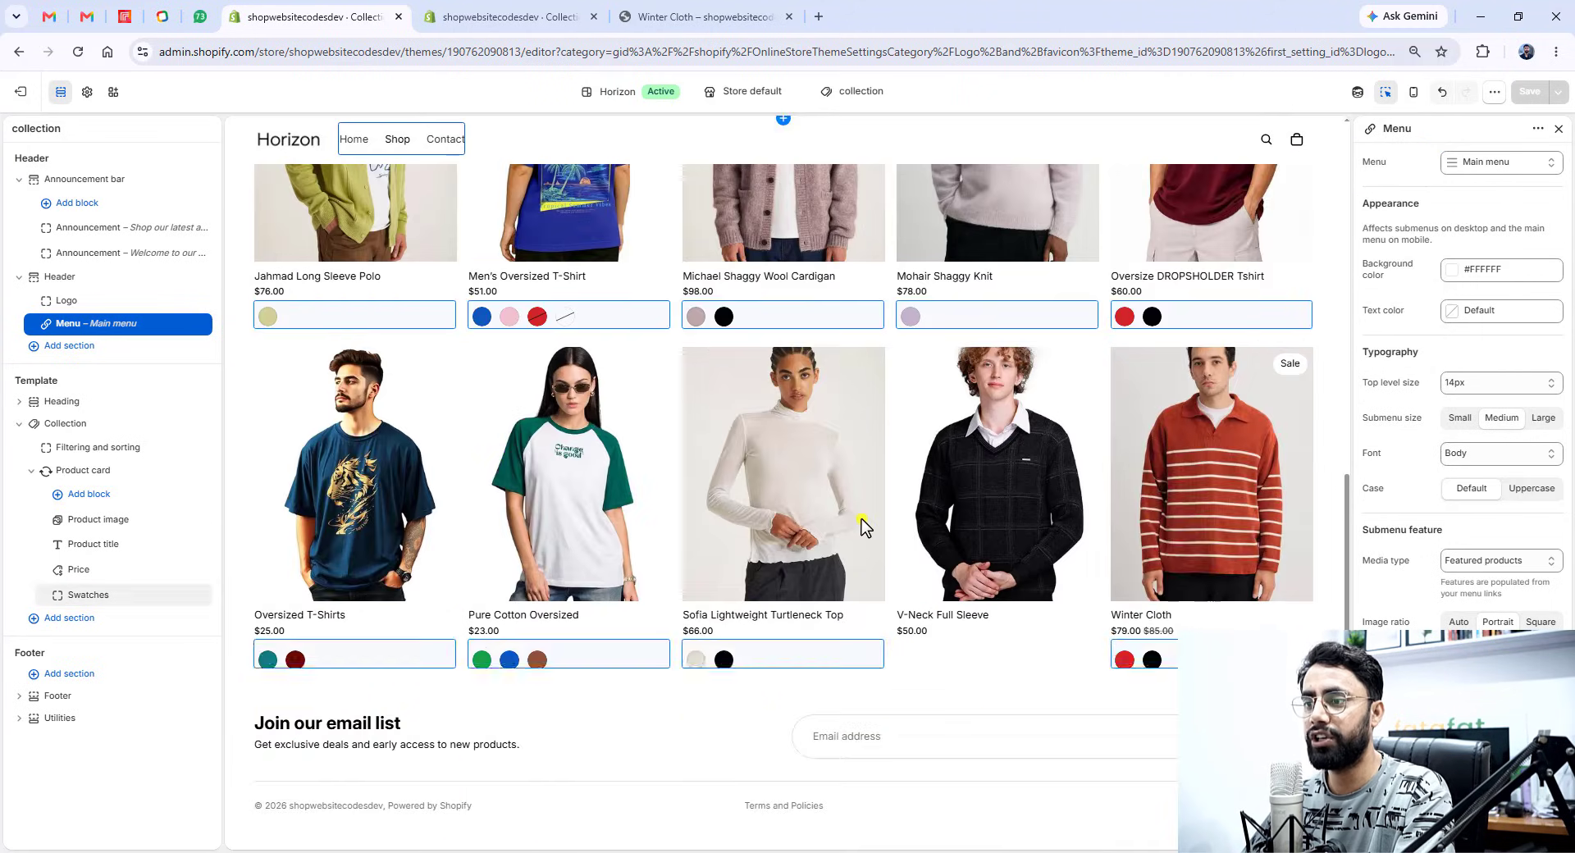
{"action": "left_click", "coordinate": [588, 812]}
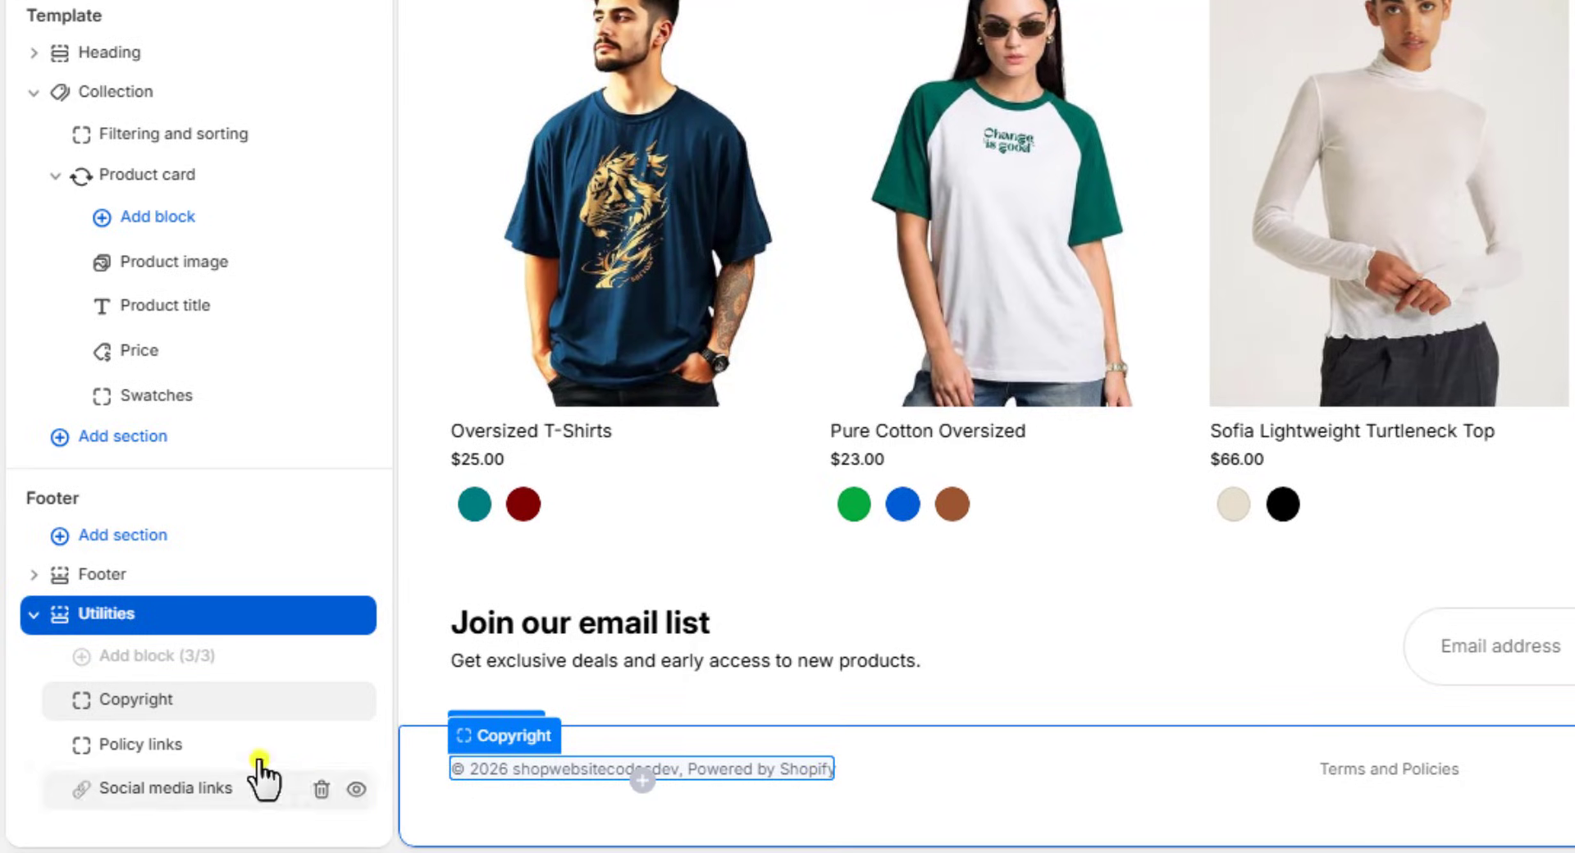
{"action": "left_click", "coordinate": [174, 703]}
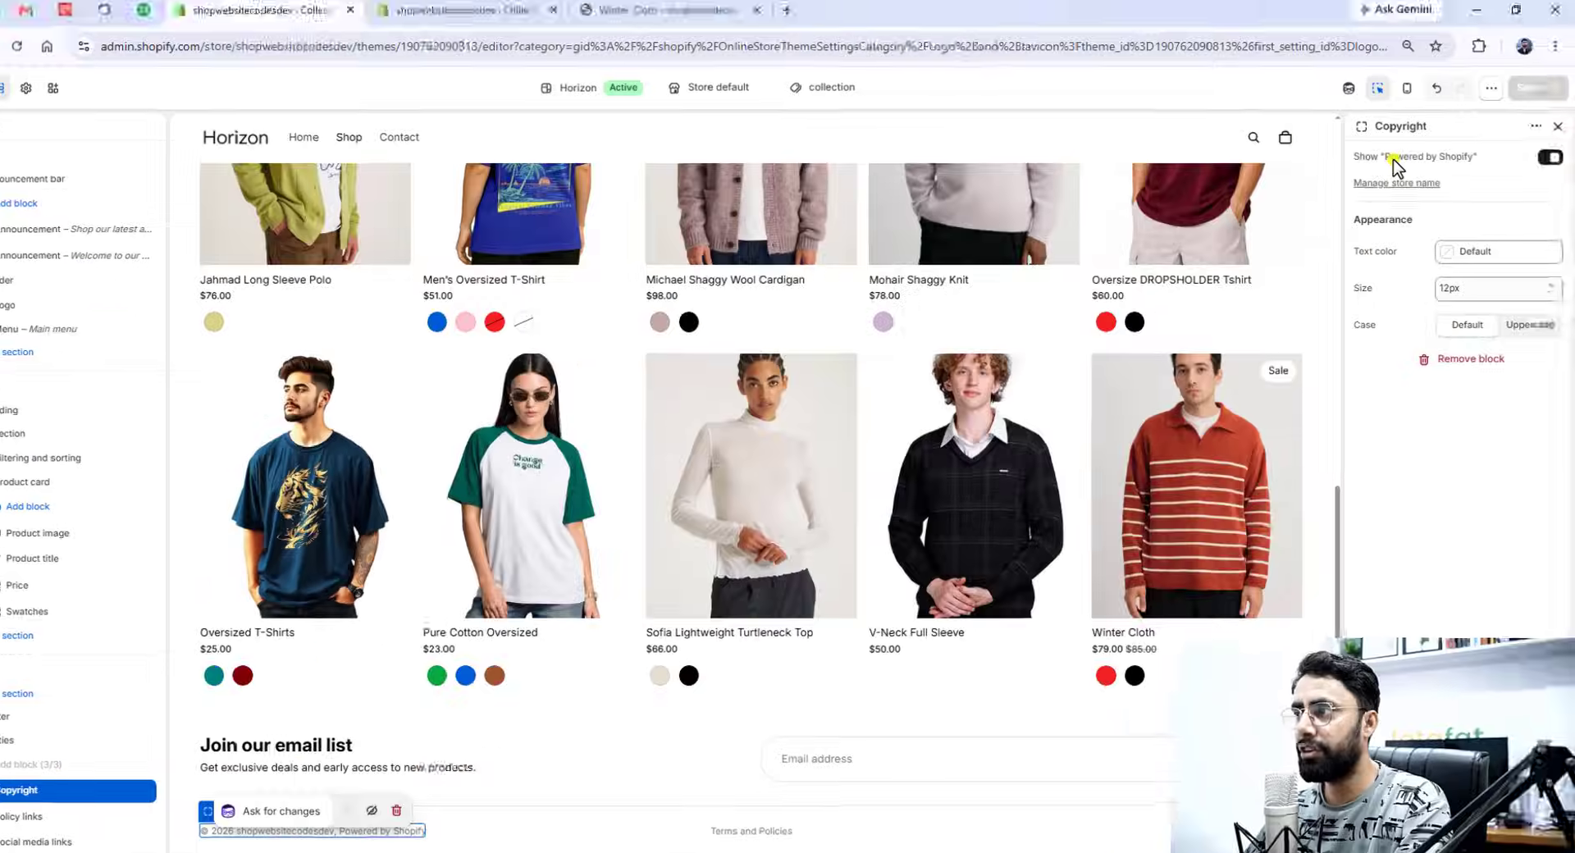
{"action": "left_click_drag", "start_coordinate": [1287, 143], "coordinate": [1395, 145]}
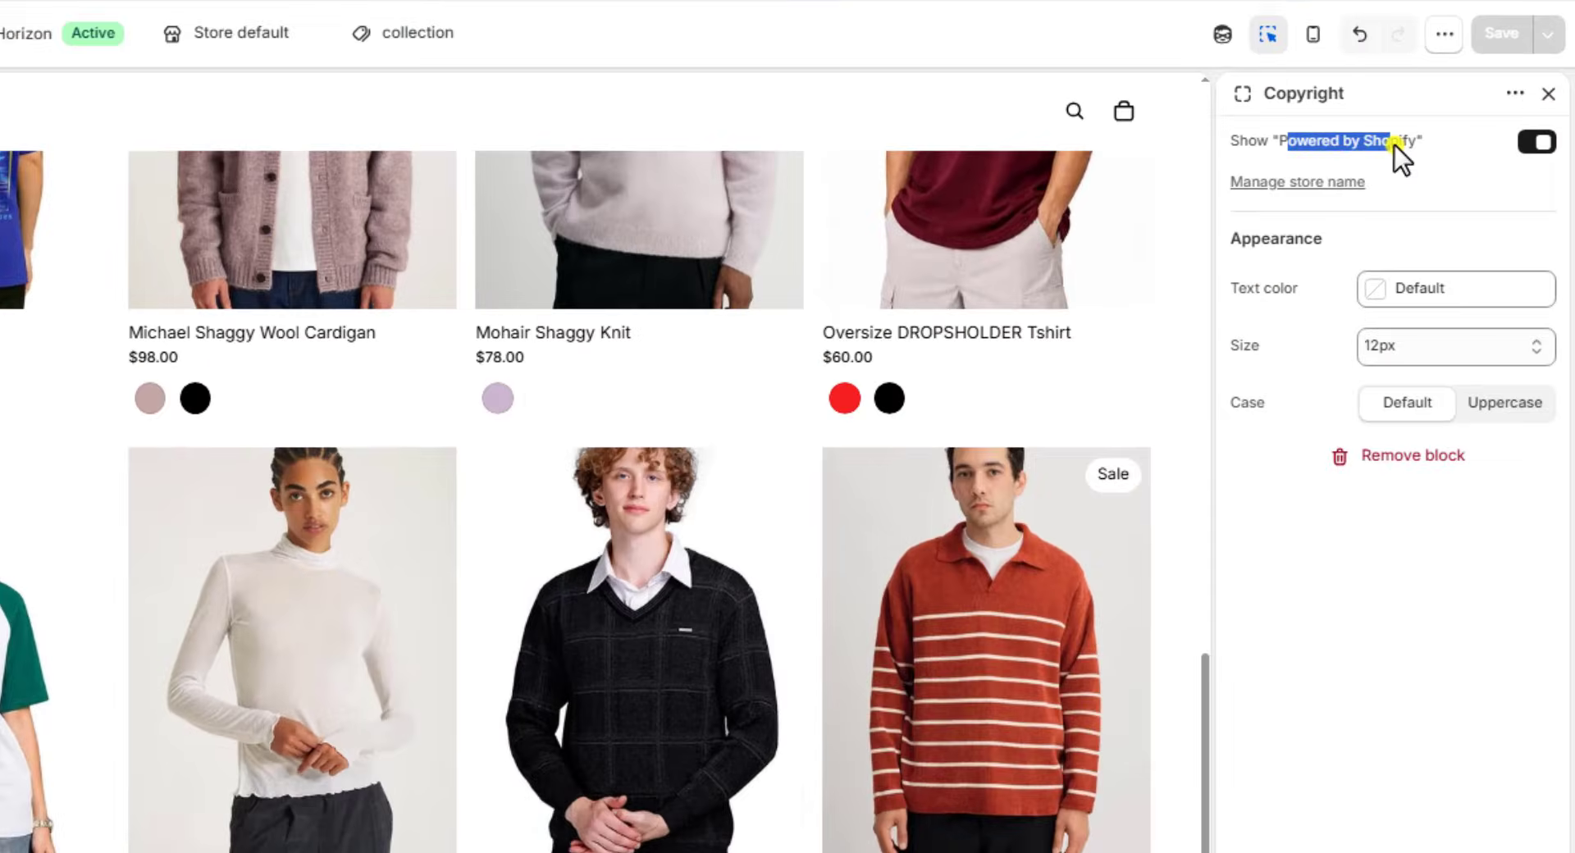
{"action": "left_click", "coordinate": [1518, 144]}
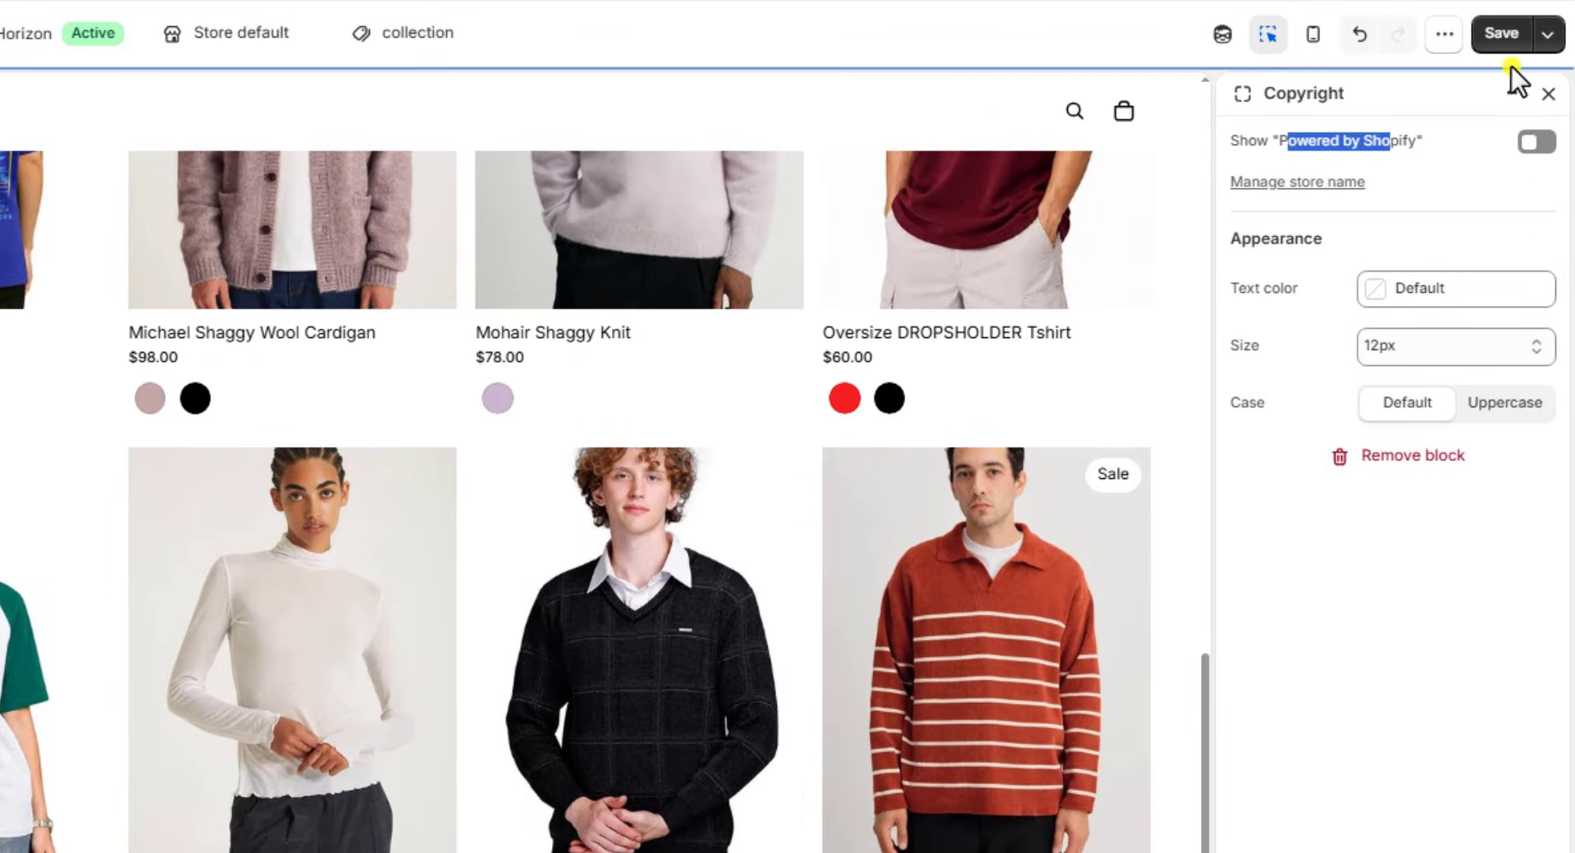
{"action": "left_click", "coordinate": [1503, 36]}
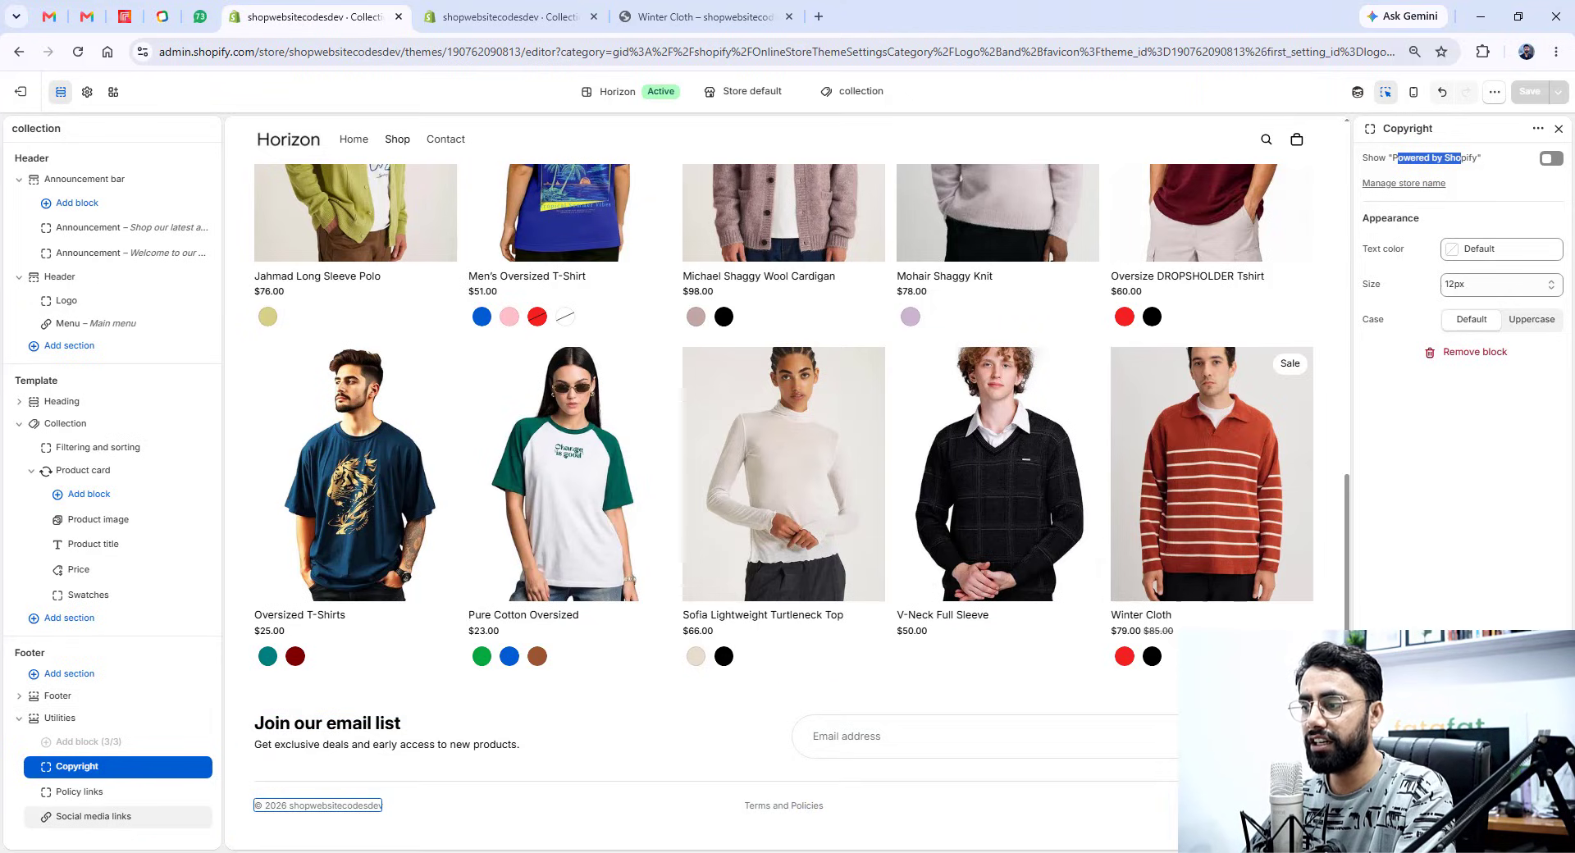
- Open the Social media links block in the footer's Utilities section and view the link choices for Facebook
{"action": "left_click", "coordinate": [97, 819]}
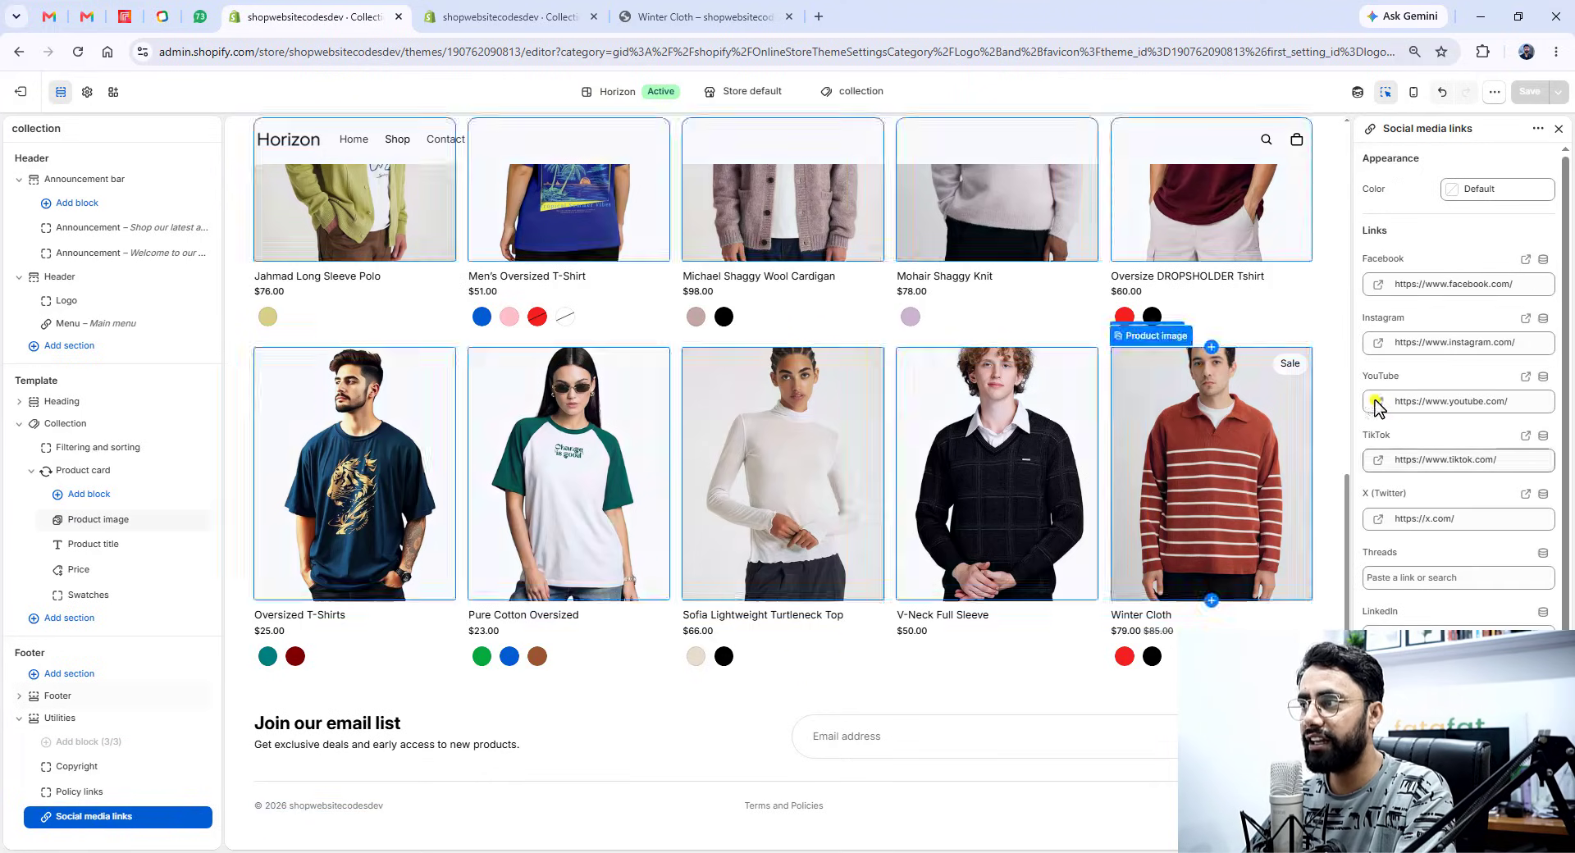
{"action": "double_click", "coordinate": [1432, 284]}
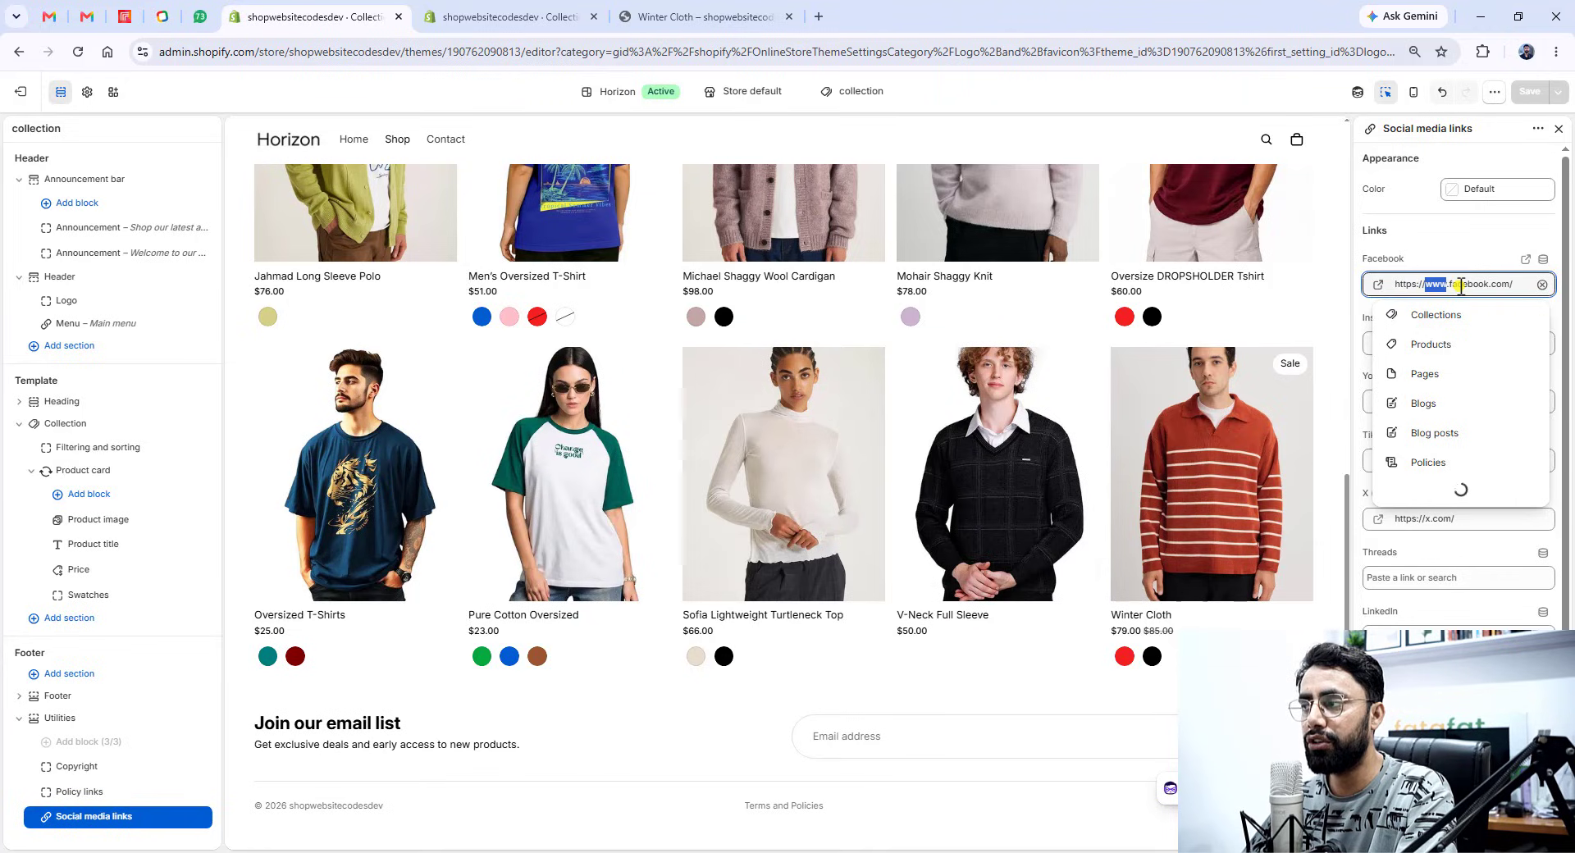
{"action": "left_click", "coordinate": [1429, 247]}
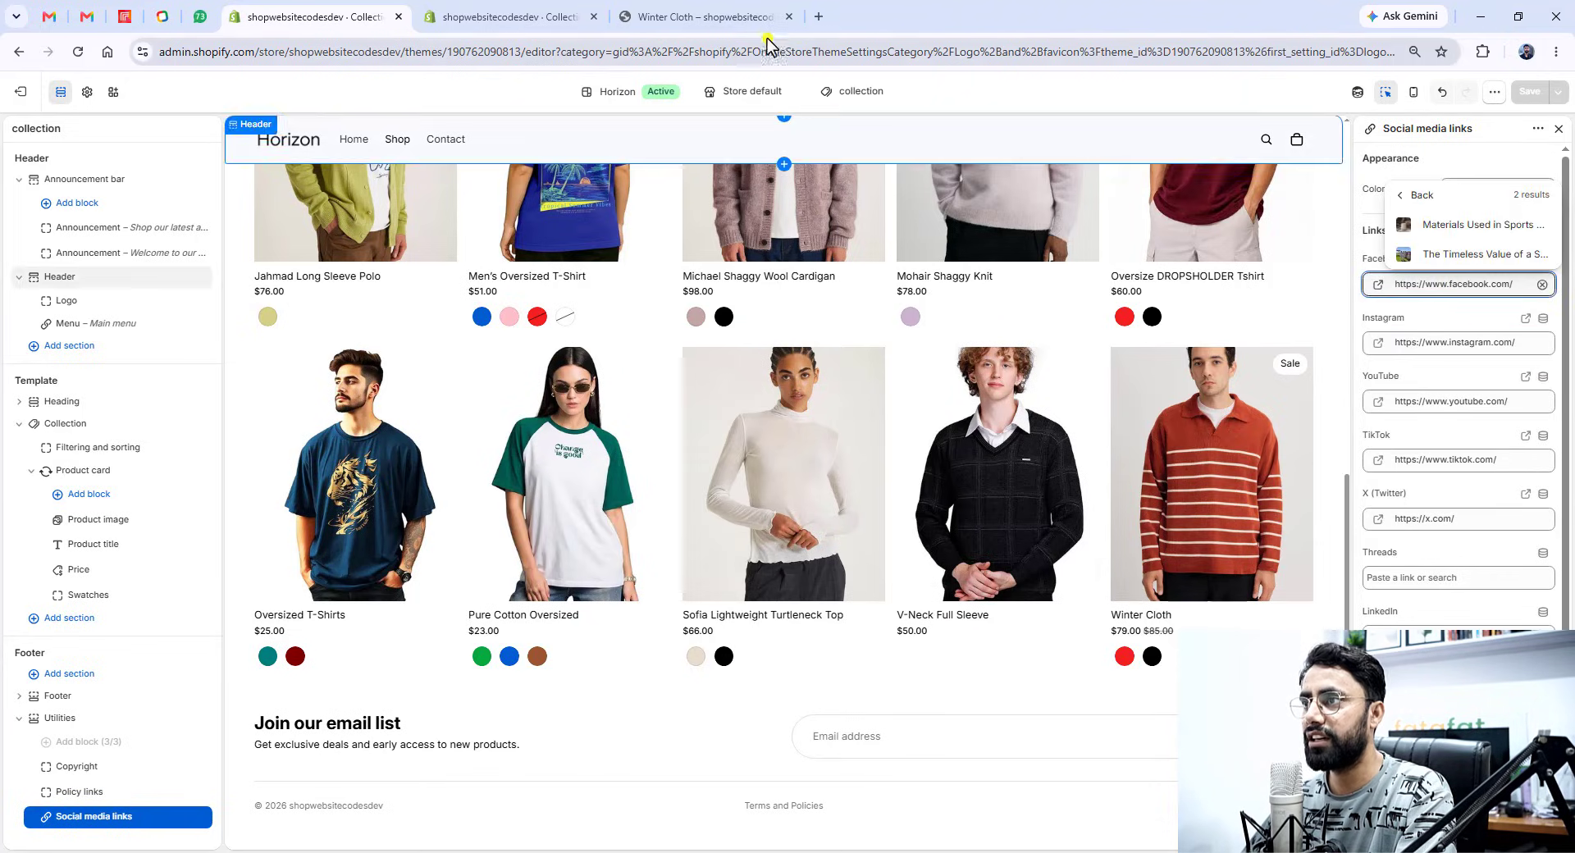
- Find the Instagram profile instagram.com/shopwebsitecodes/ in a new browser tab, copy its address and open the profile
{"action": "left_click", "coordinate": [817, 17]}
{"action": "type", "text": "insta"}
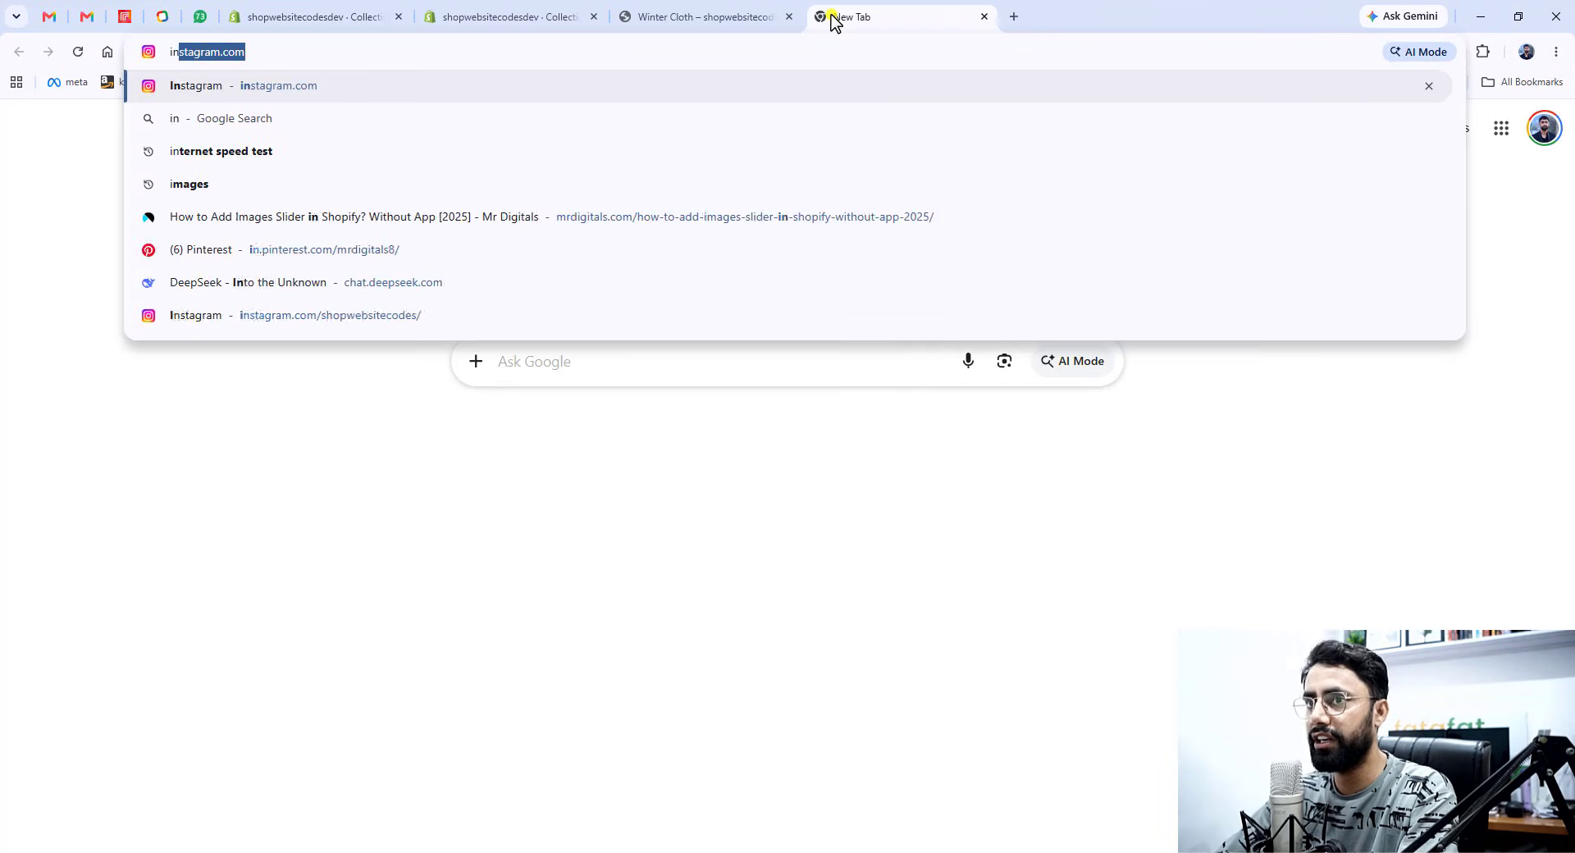
{"action": "key", "text": "Down"}
{"action": "key", "text": "Down"}
{"action": "key", "text": "Down"}
{"action": "key", "text": "Down"}
{"action": "key", "text": "Down"}
{"action": "key", "text": "Down"}
{"action": "key", "text": "Down"}
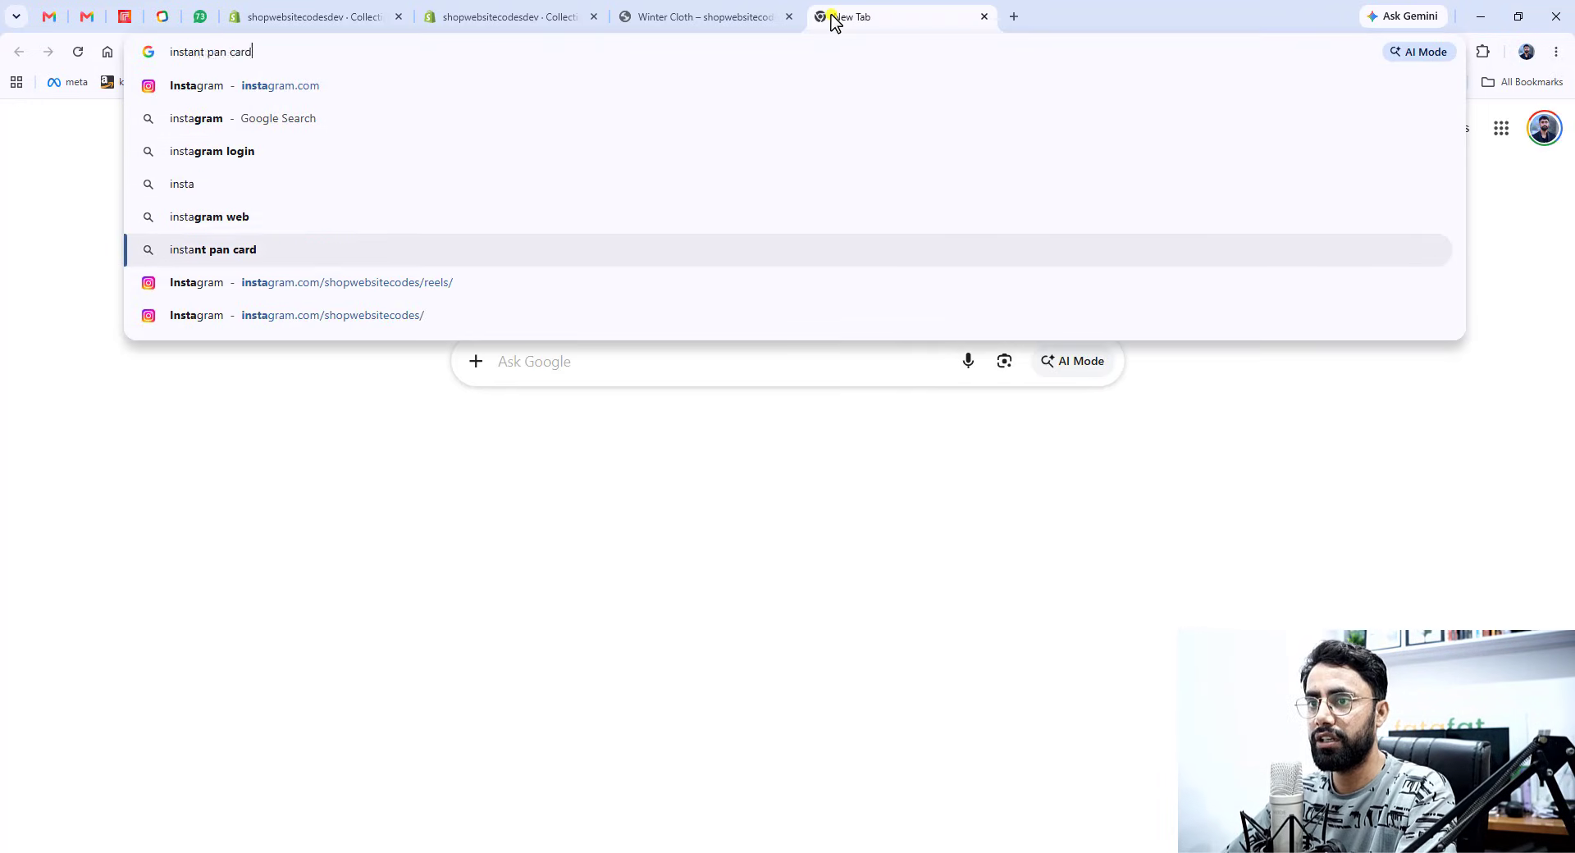
{"action": "key", "text": "ctrl+a"}
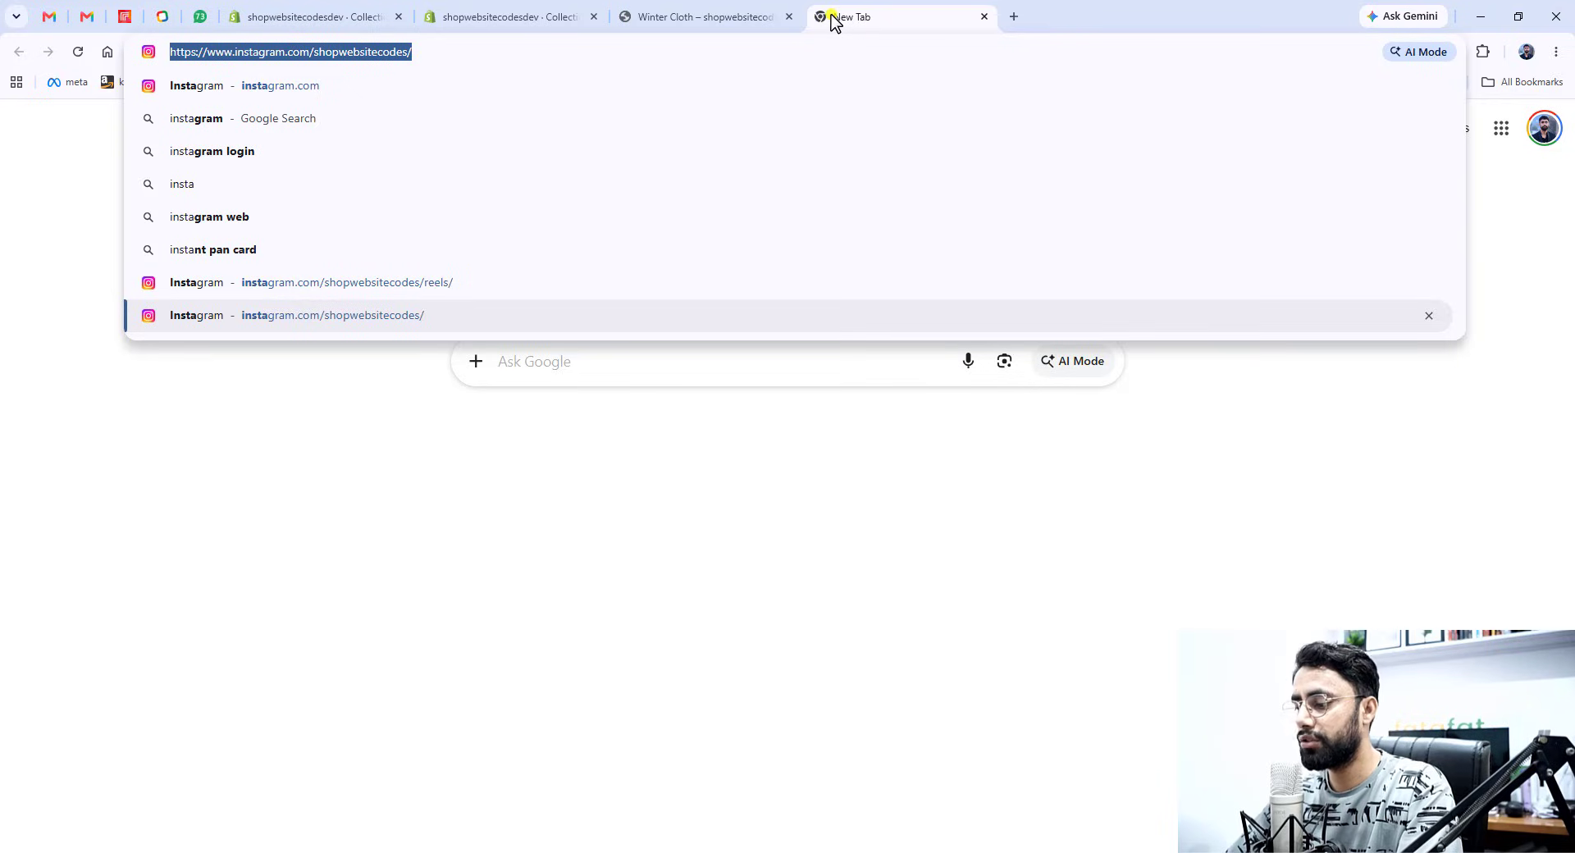
{"action": "key", "text": "Return"}
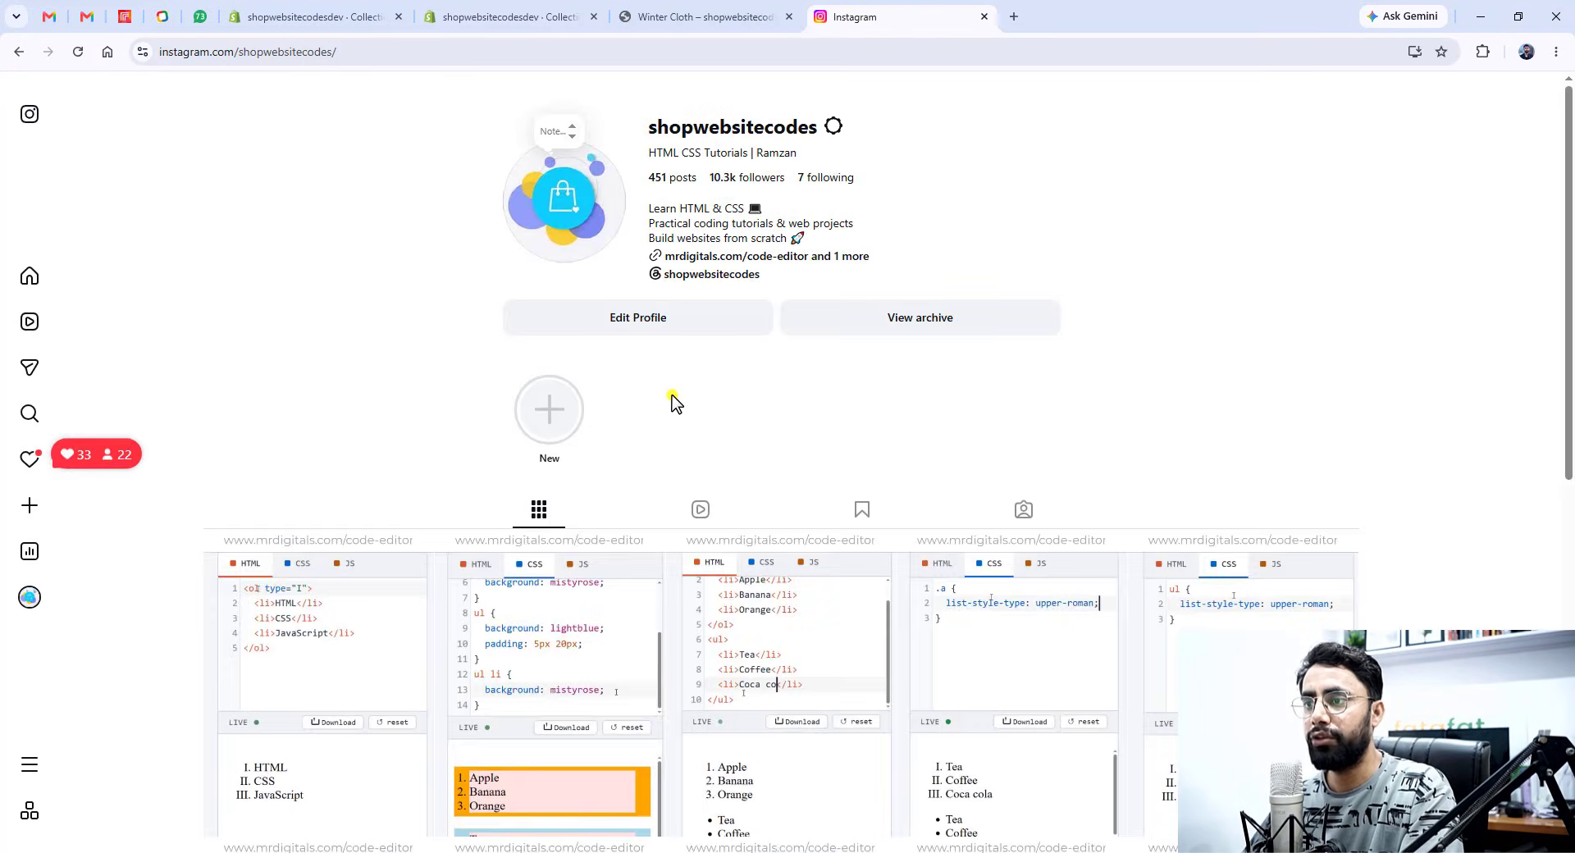
- Switch back to the theme editor and set the Instagram link to the copied shopwebsitecodes profile address
{"action": "left_click", "coordinate": [503, 20]}
{"action": "left_click", "coordinate": [353, 16]}
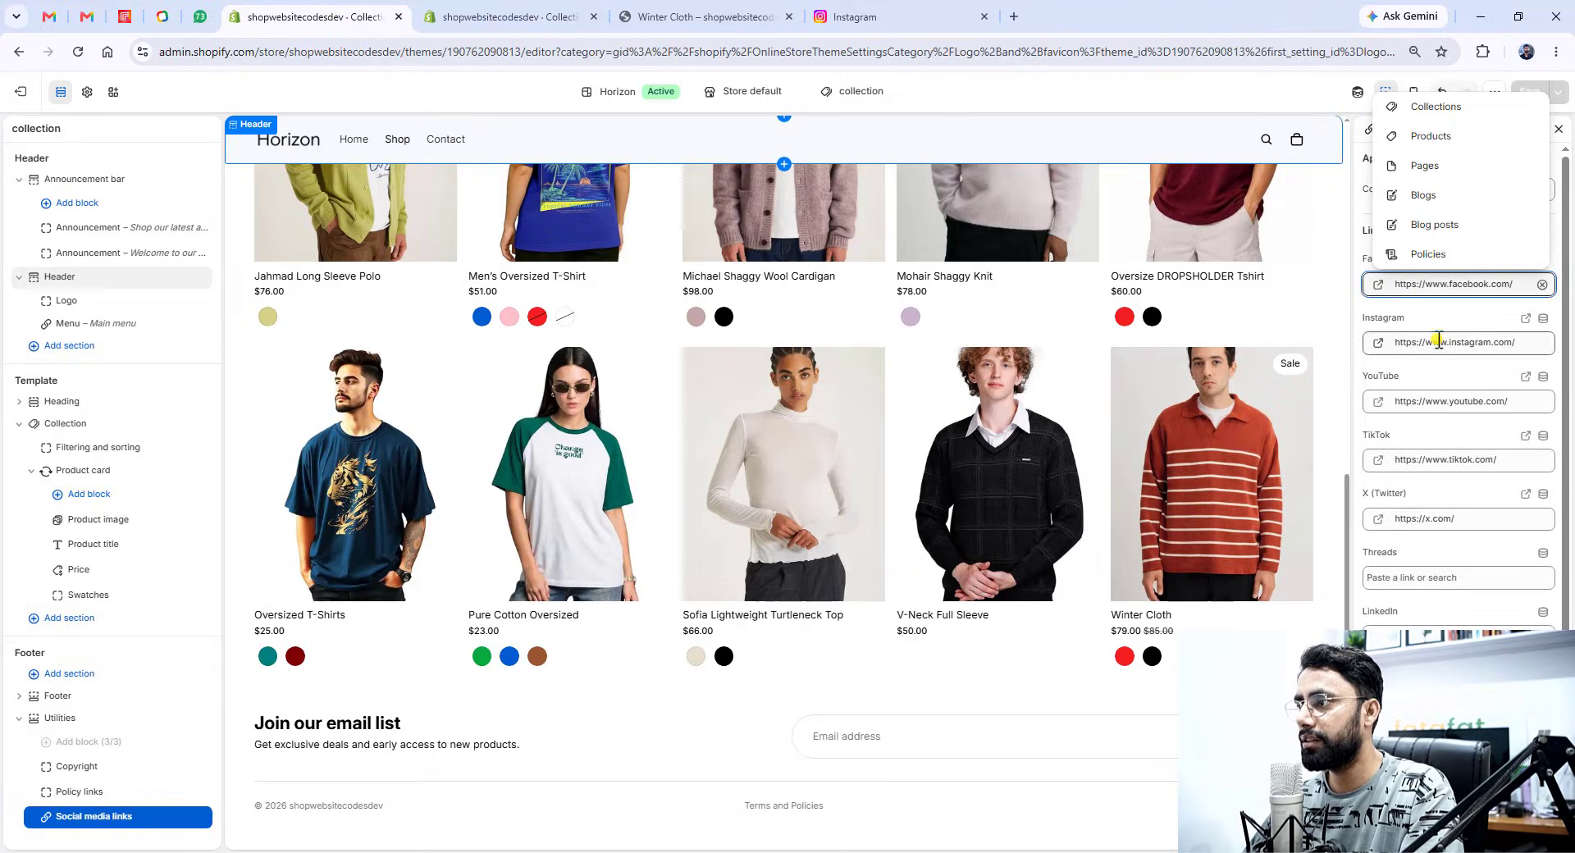
{"action": "left_click", "coordinate": [1439, 340]}
{"action": "triple_click", "coordinate": [1495, 346]}
{"action": "key", "text": "ctrl+v"}
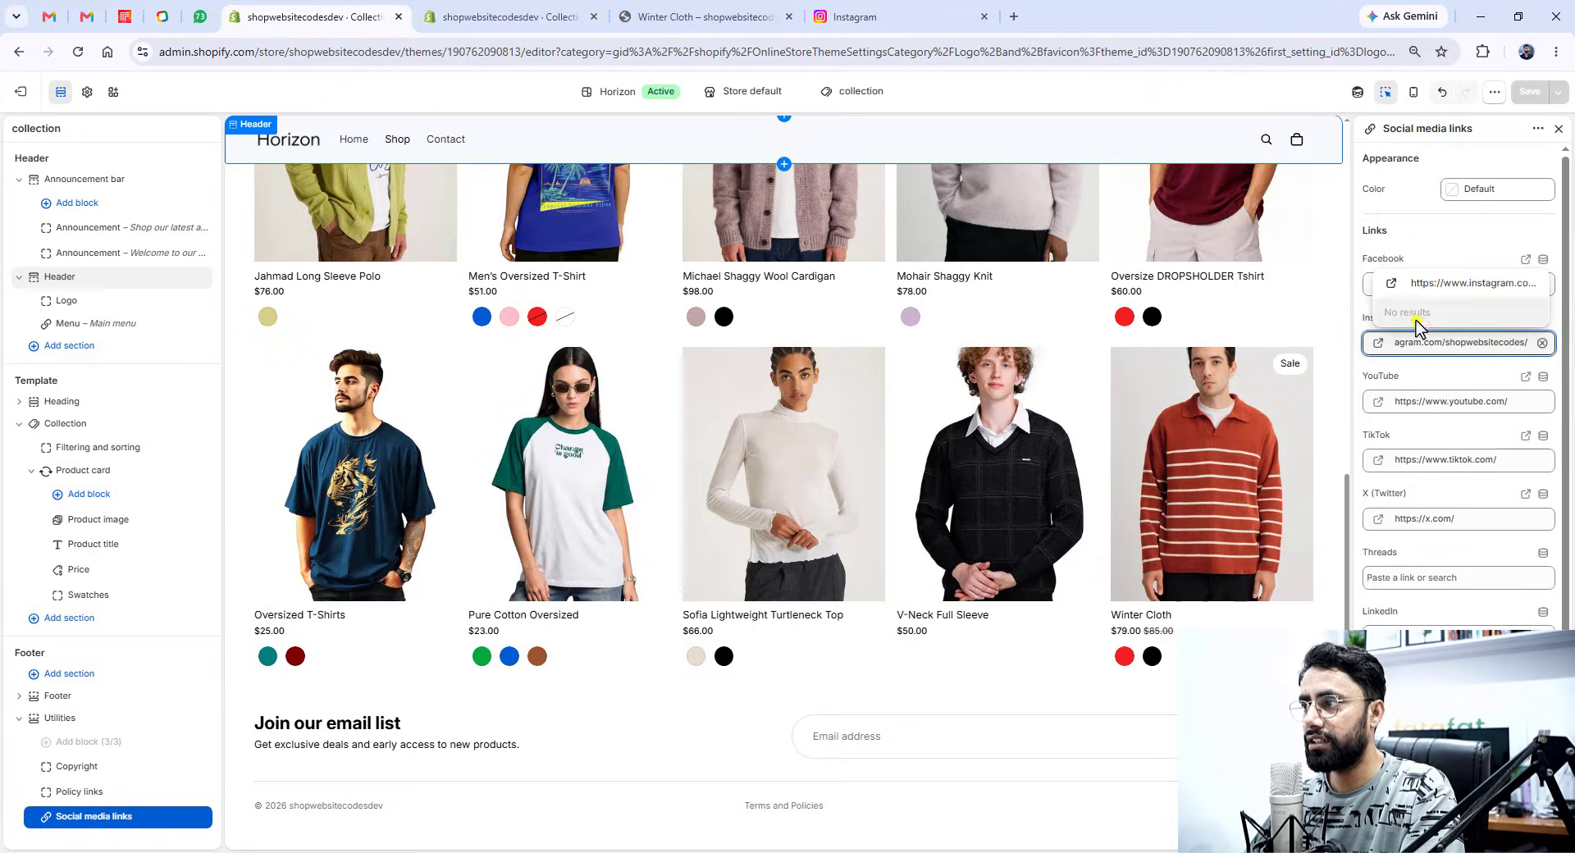
{"action": "left_click", "coordinate": [1420, 288]}
- Open the Facebook page facebook.com/mrdigitalsweb in a new browser tab and copy its address
{"action": "left_click", "coordinate": [1016, 17]}
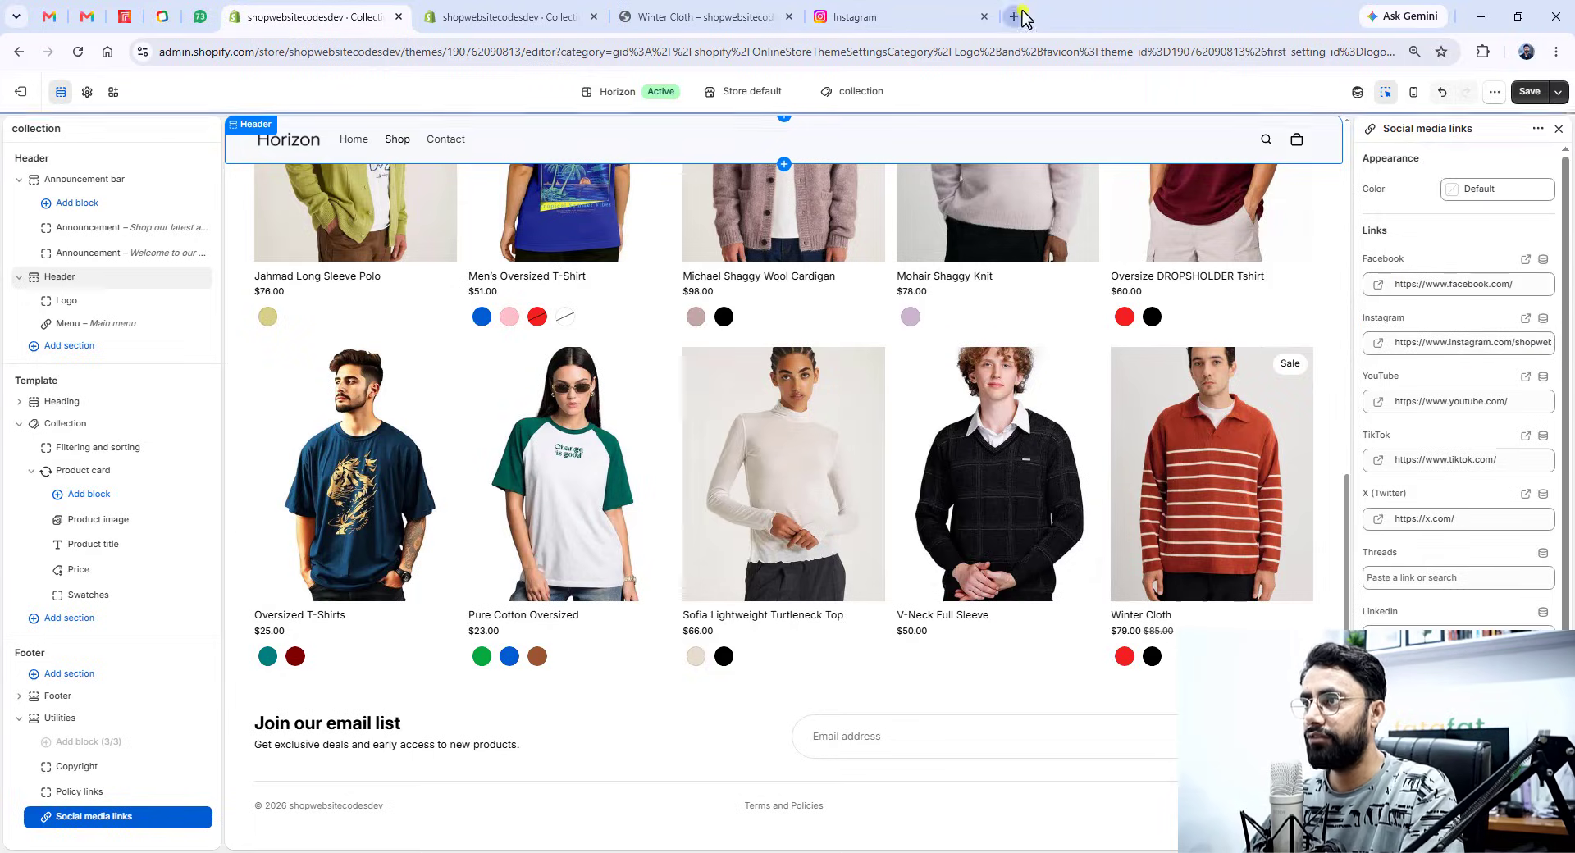
{"action": "type", "text": "face"}
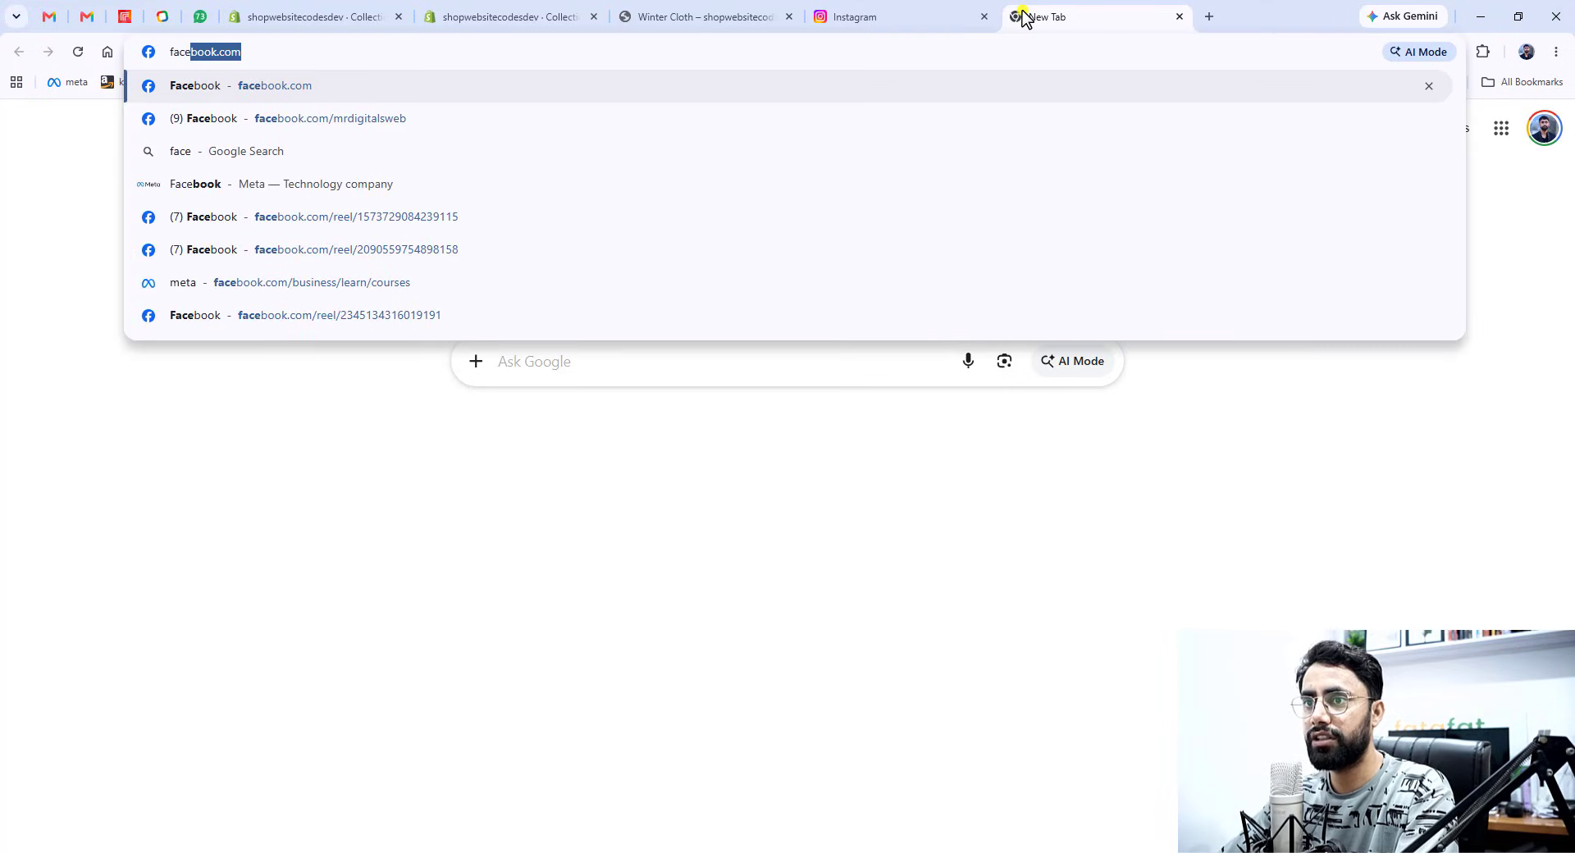
{"action": "key", "text": "Down"}
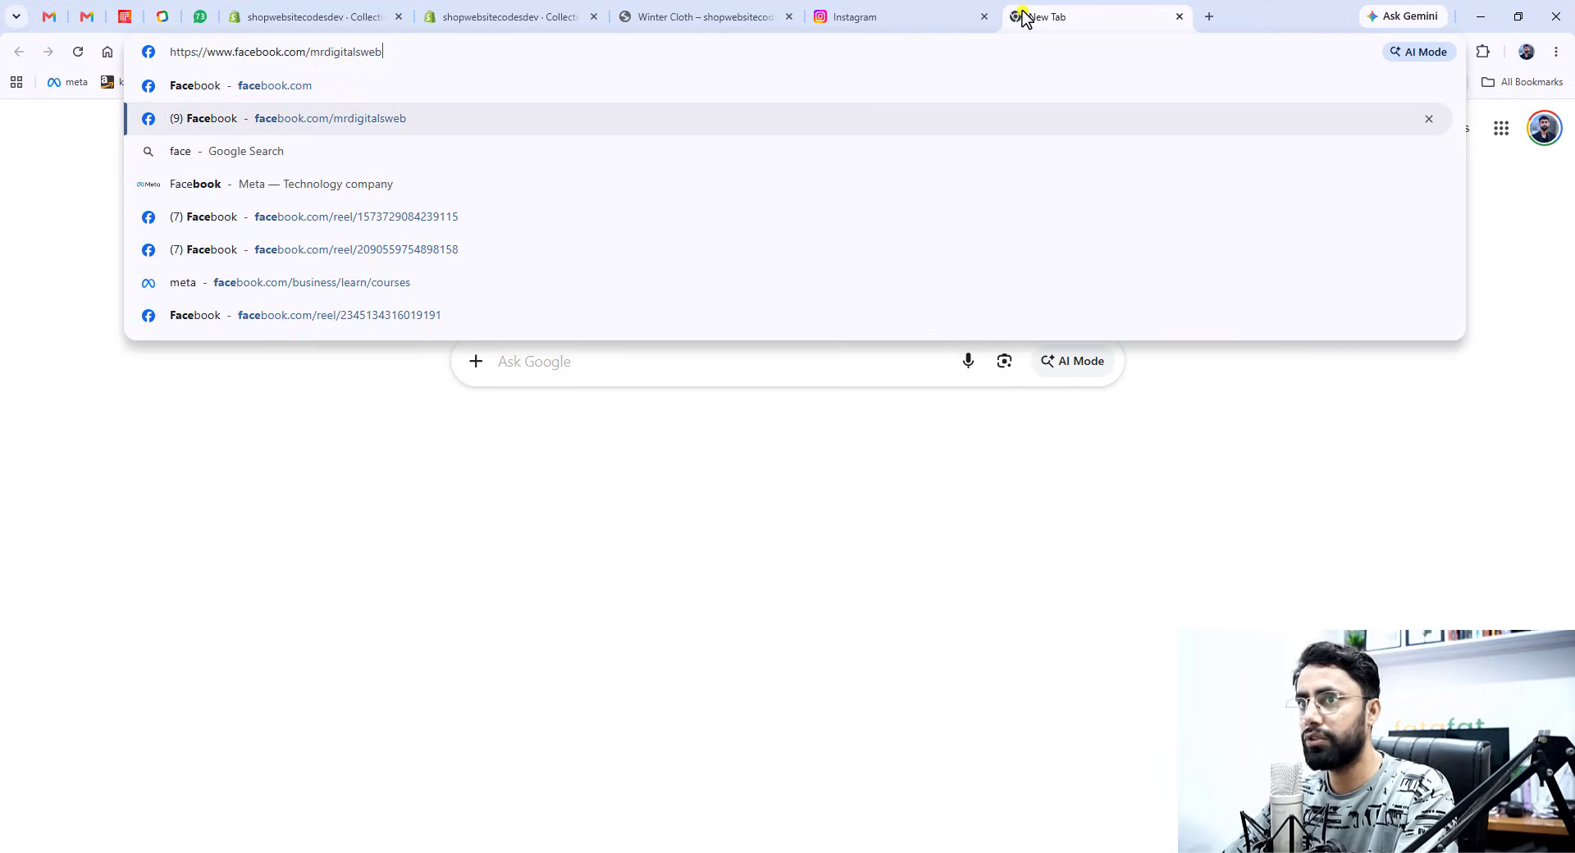
{"action": "key", "text": "Return"}
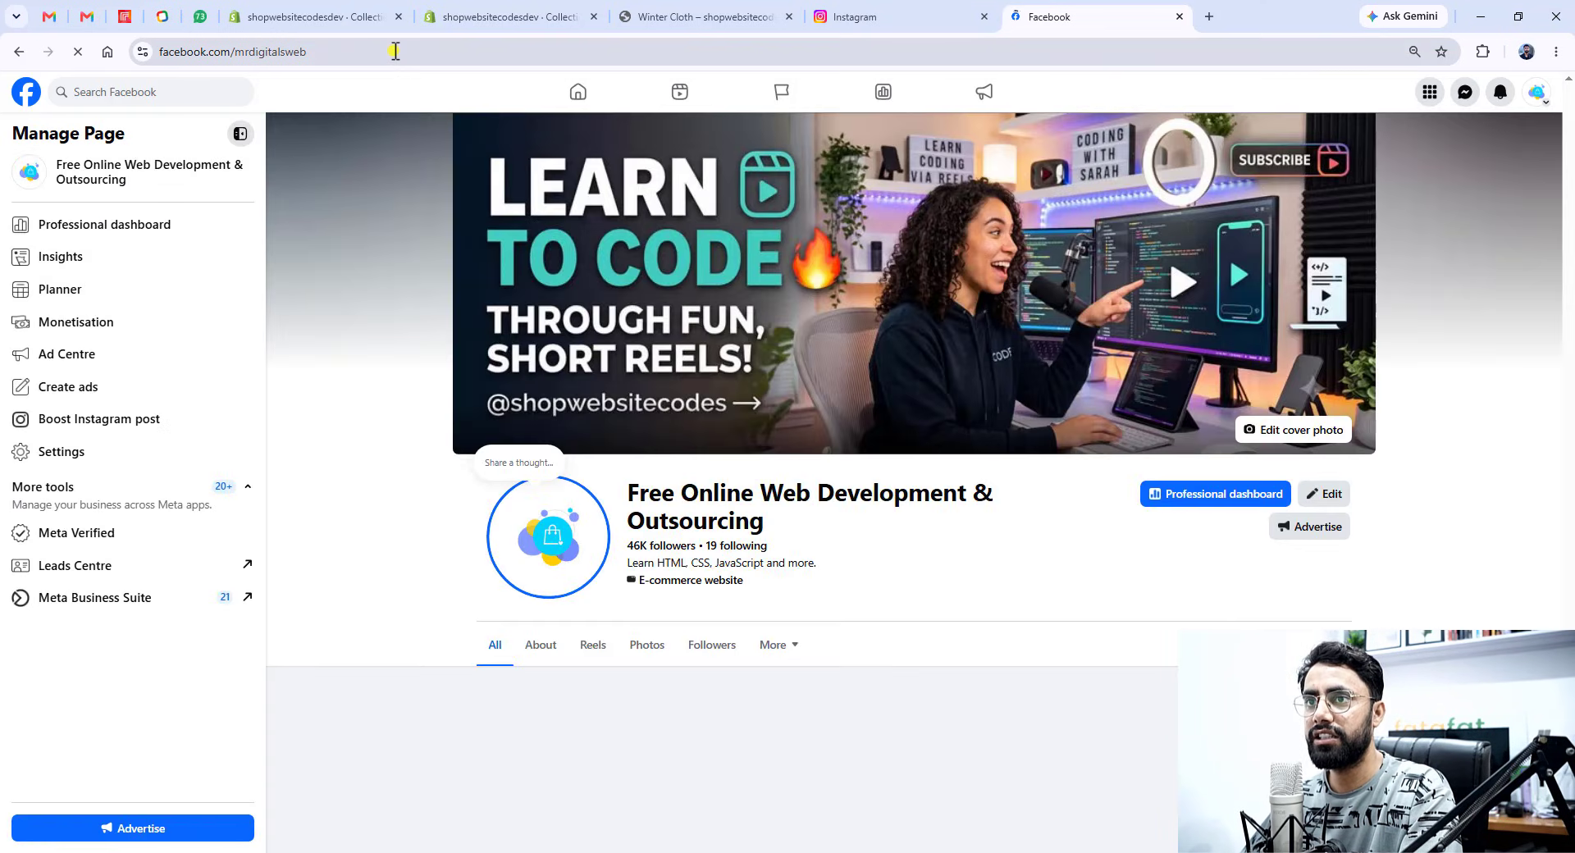
{"action": "left_click", "coordinate": [395, 52]}
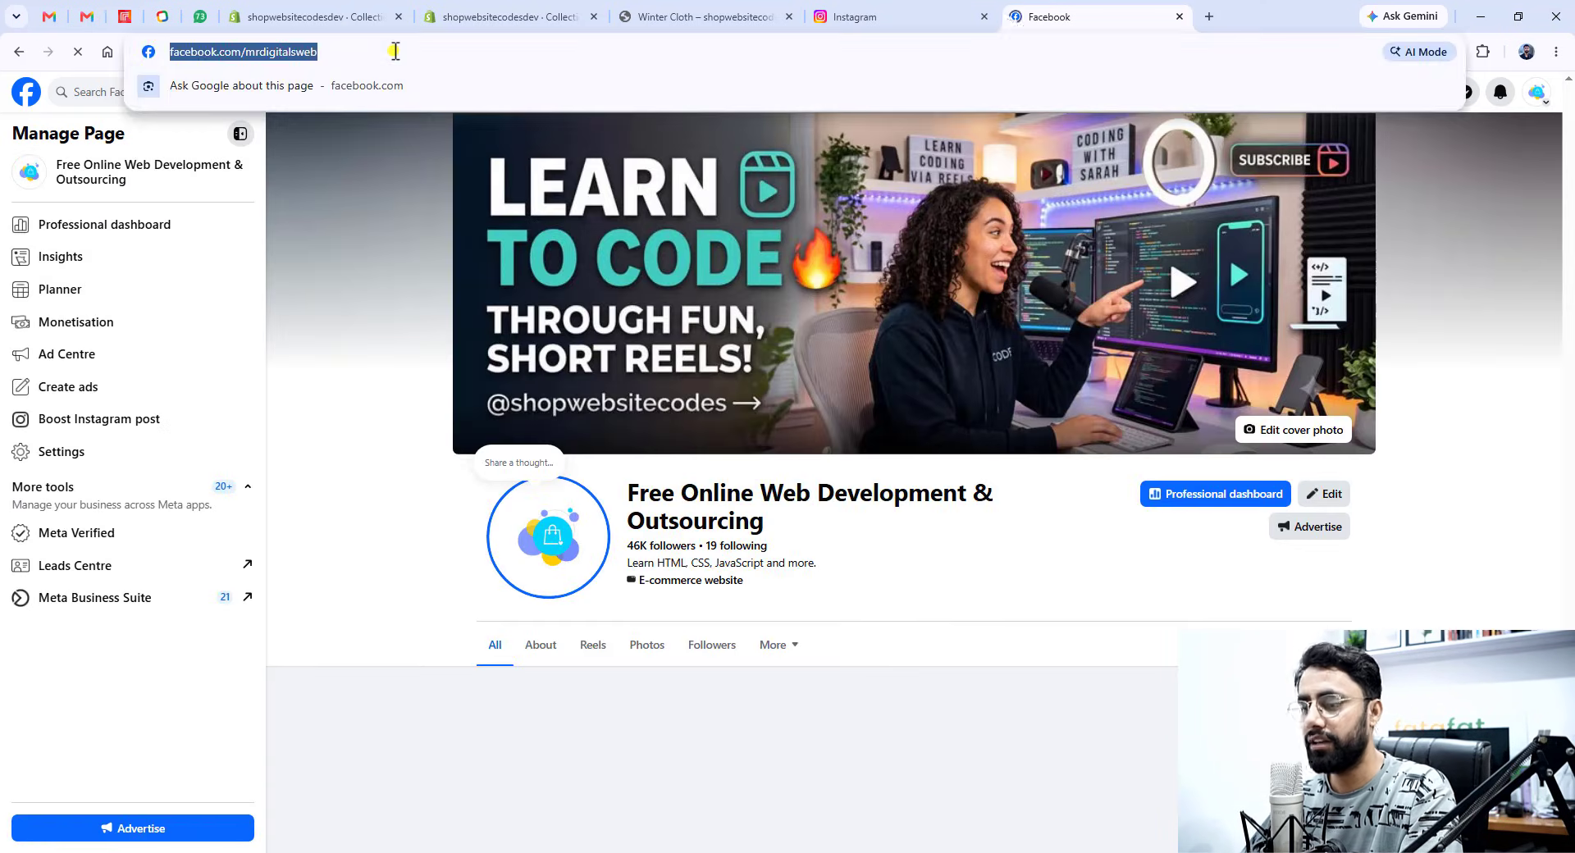
- Return to the theme editor and set the Facebook link to the copied mrdigitalsweb page address
{"action": "left_click", "coordinate": [510, 18]}
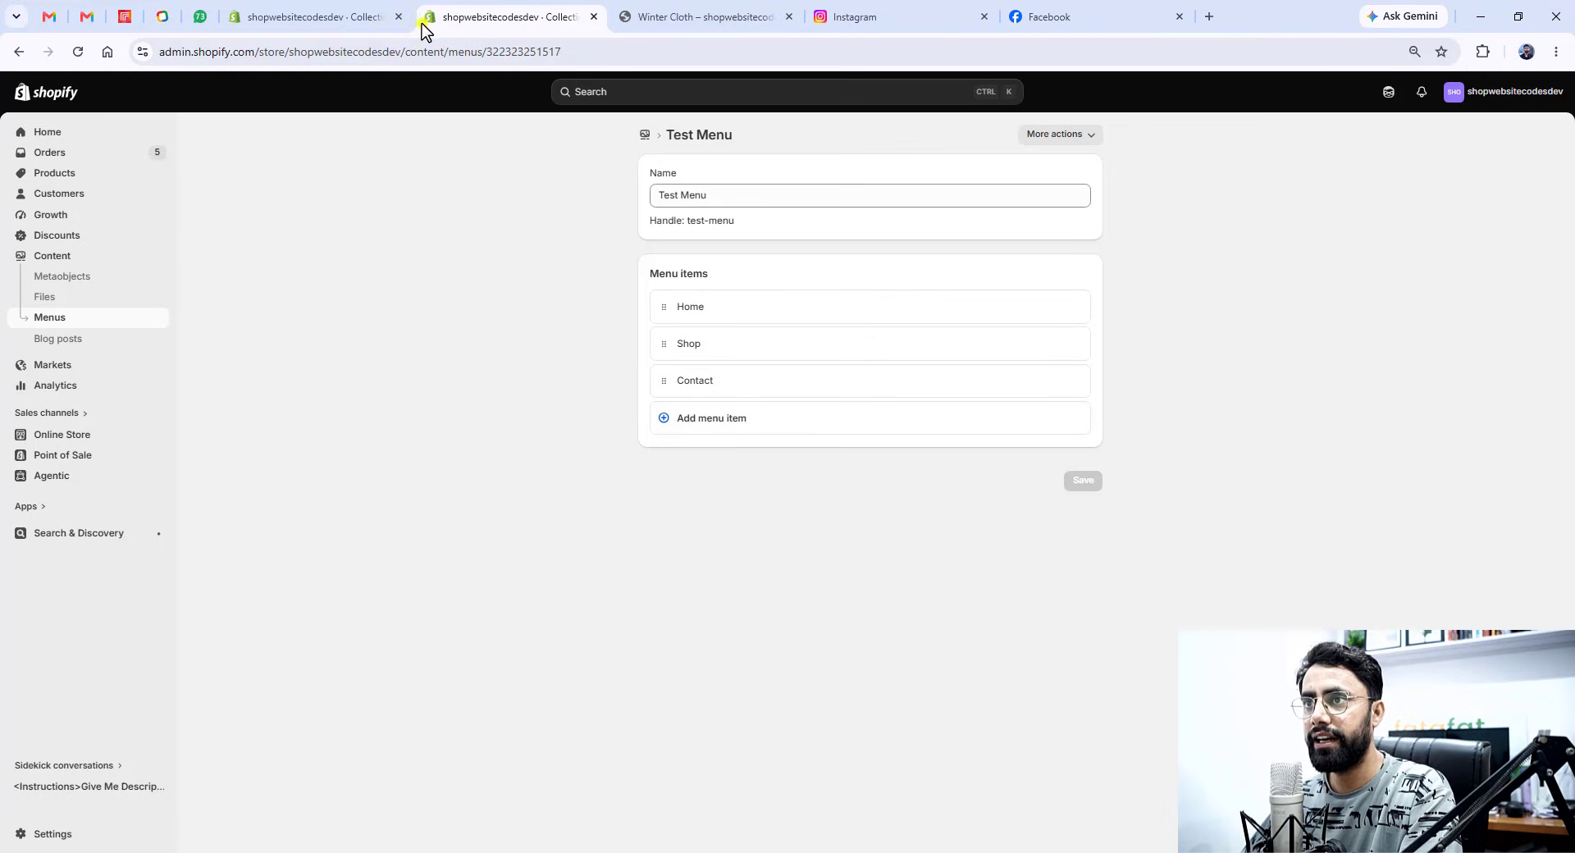
{"action": "left_click", "coordinate": [377, 18]}
{"action": "left_click", "coordinate": [1439, 285]}
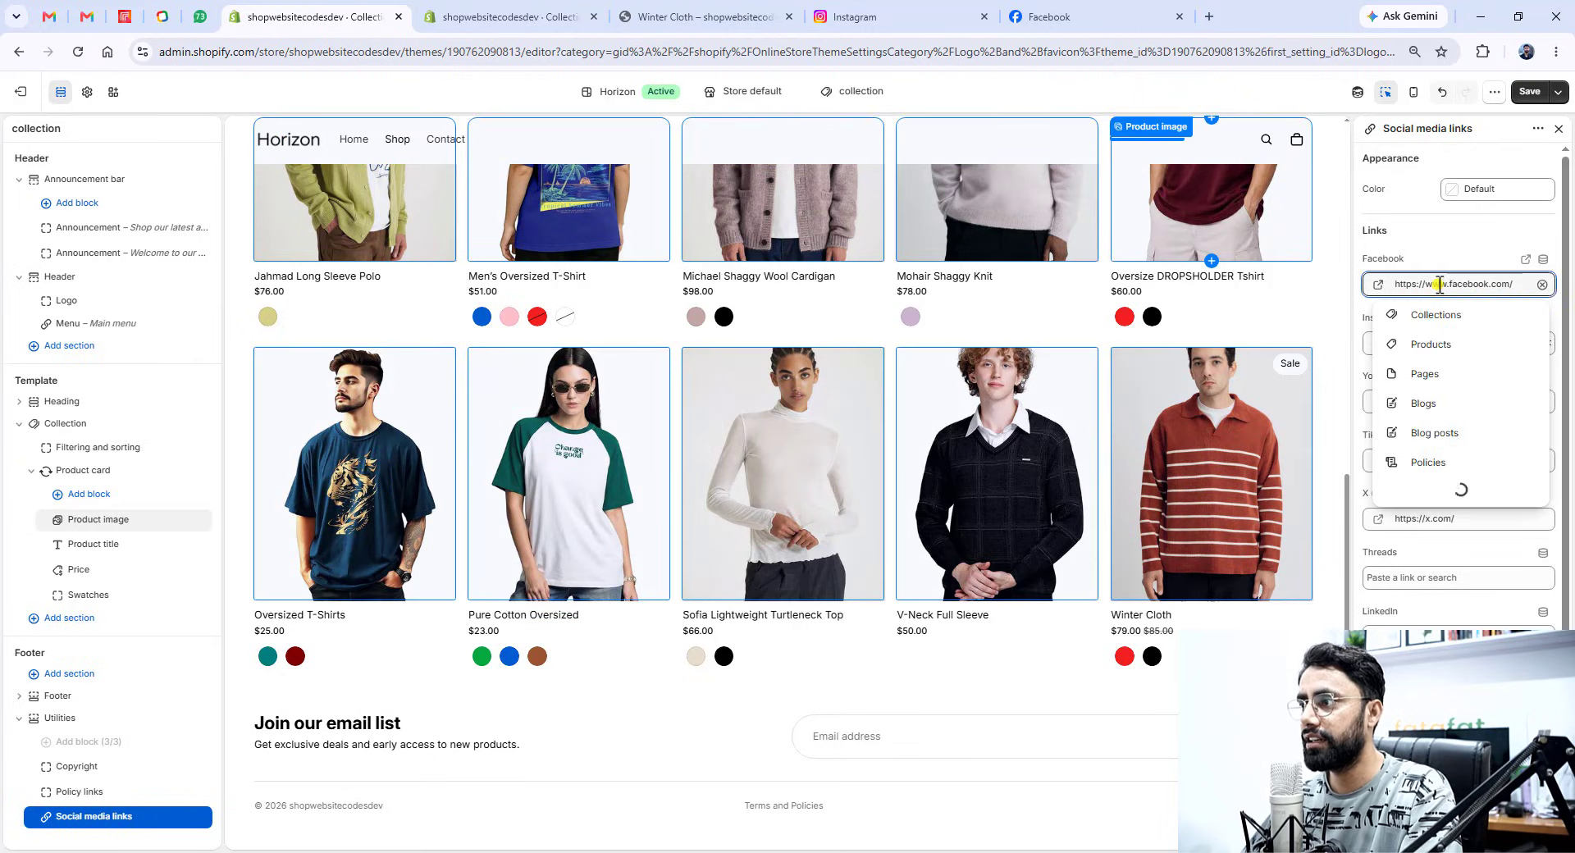
{"action": "triple_click", "coordinate": [1439, 285]}
{"action": "key", "text": "ctrl+v"}
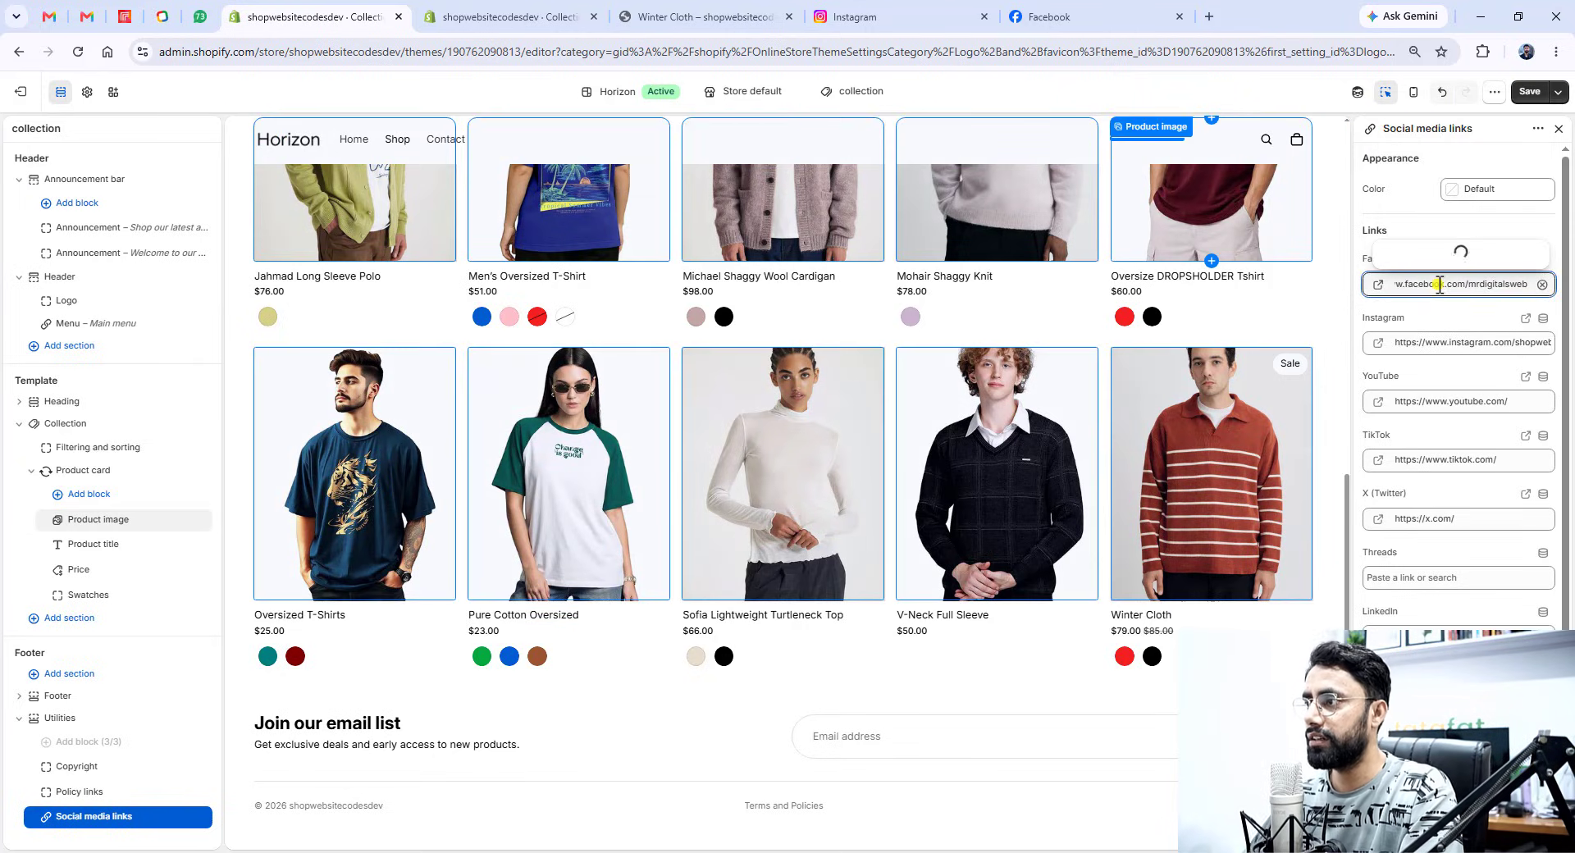
{"action": "left_click", "coordinate": [1419, 230]}
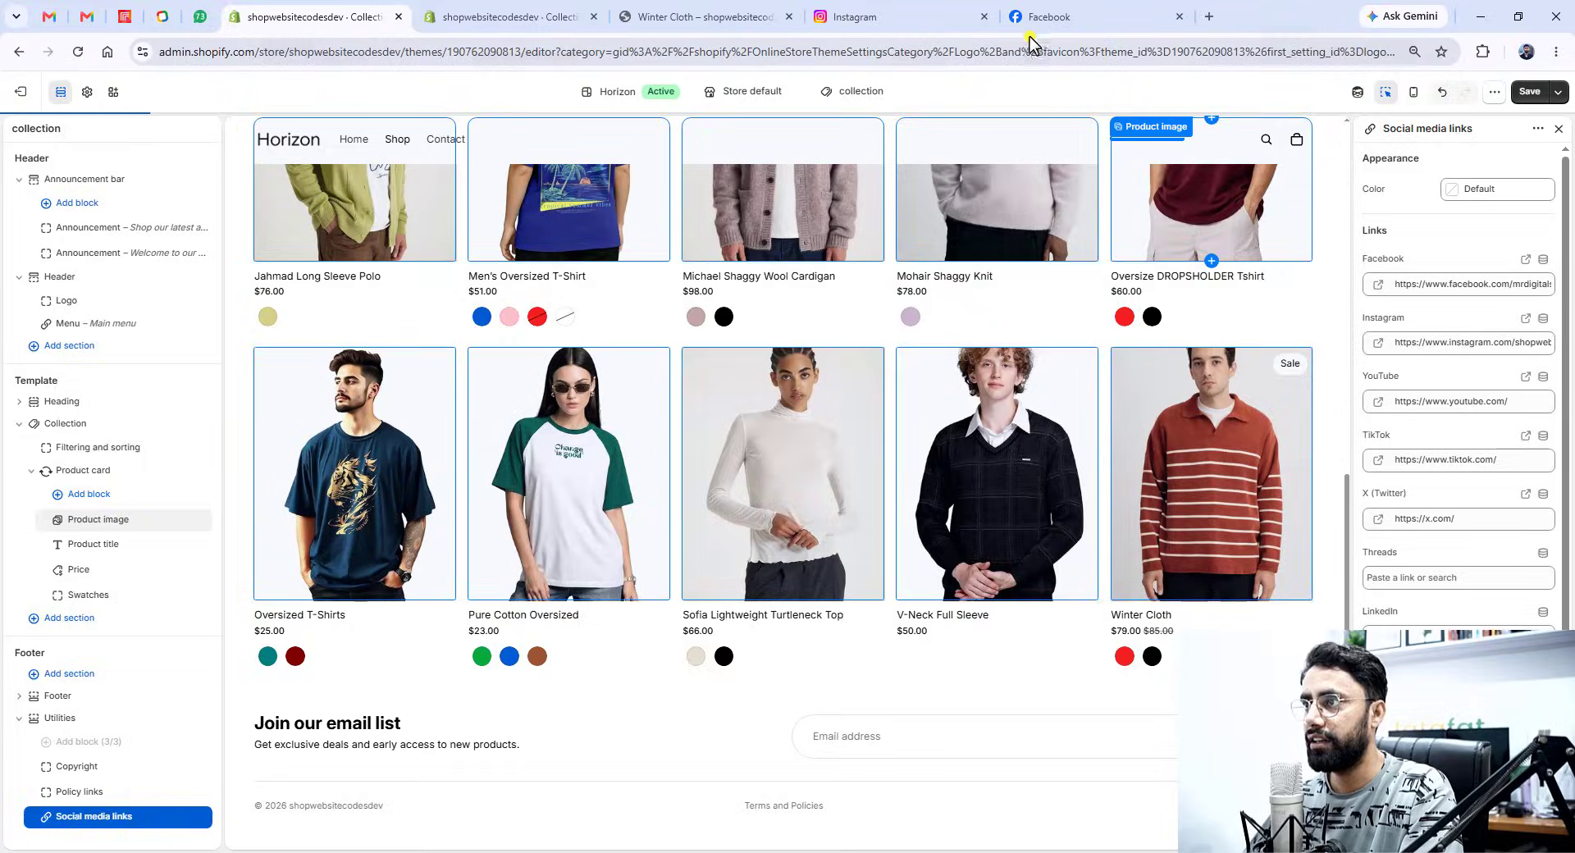
{"action": "left_click", "coordinate": [1206, 17]}
{"action": "type", "text": "you"}
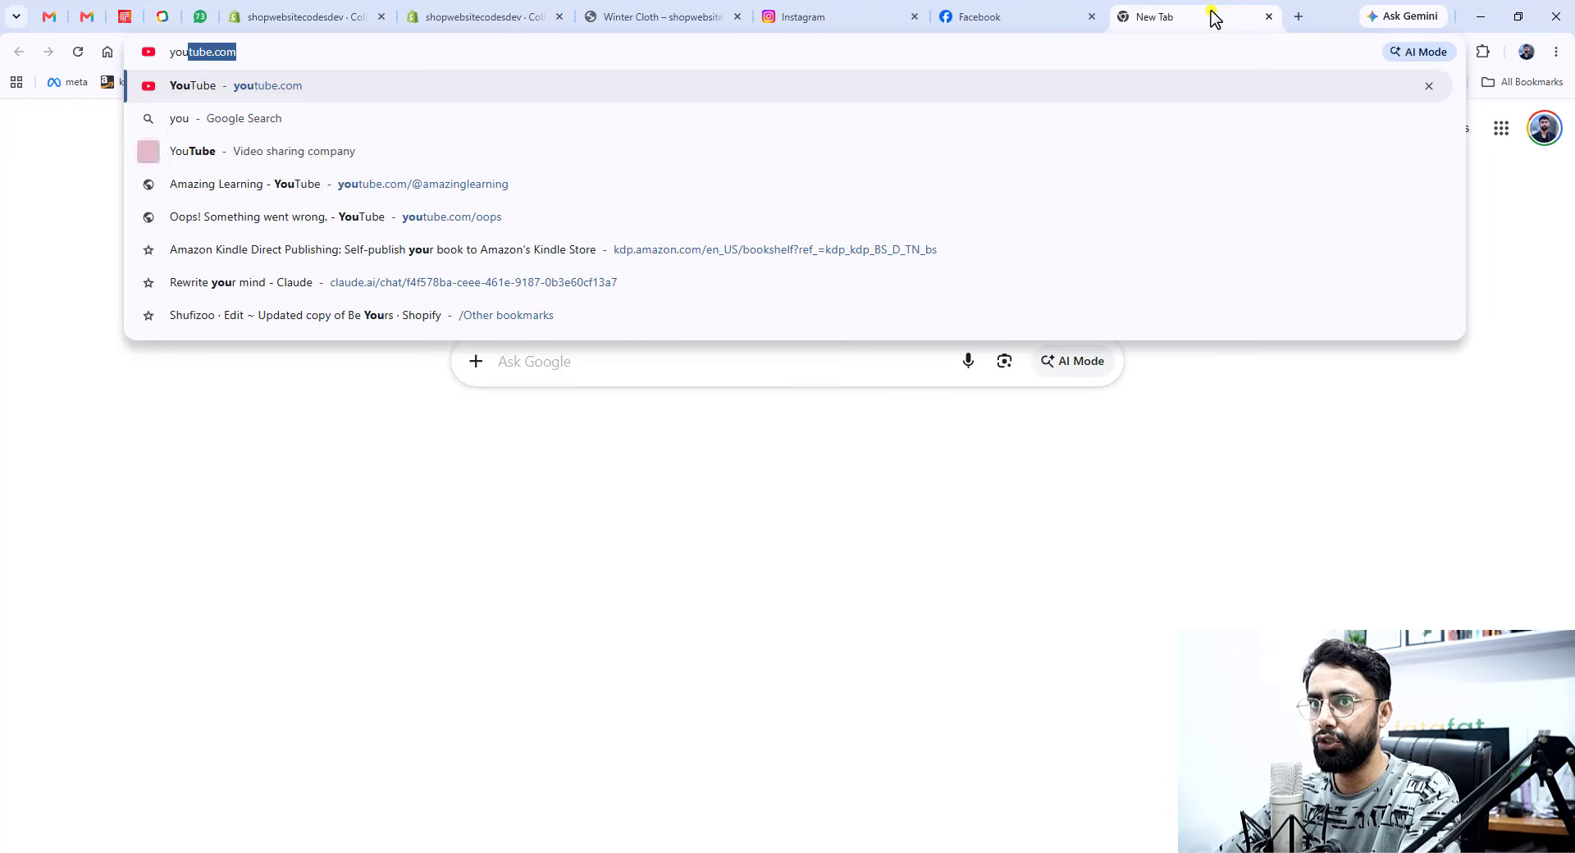
{"action": "key", "text": "Down"}
{"action": "key", "text": "Down"}
{"action": "key", "text": "Down"}
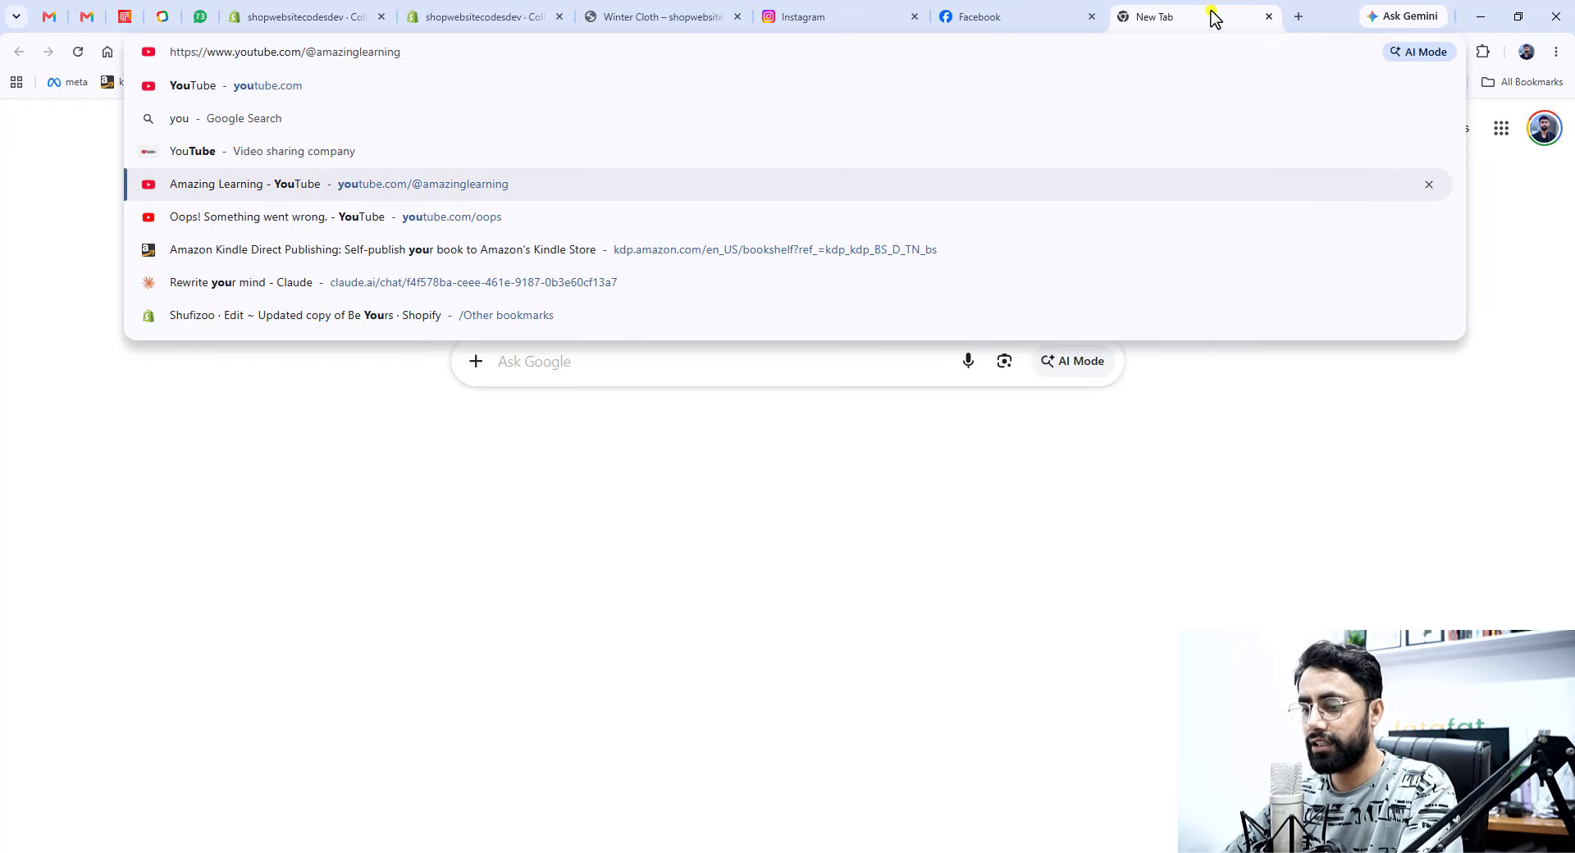
{"action": "key", "text": "ctrl+a"}
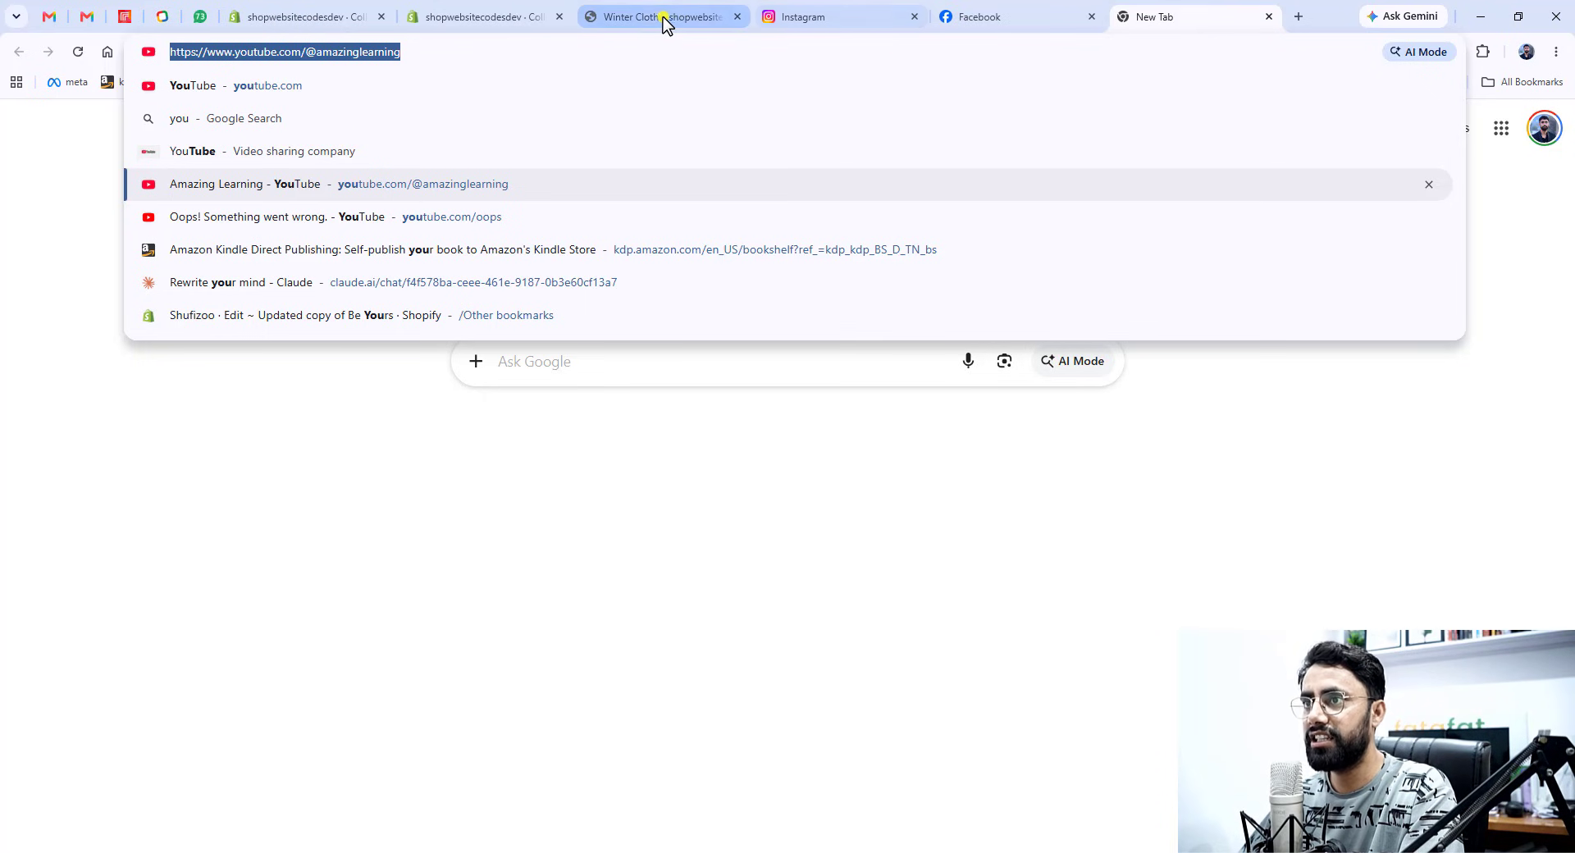
{"action": "left_click", "coordinate": [344, 18]}
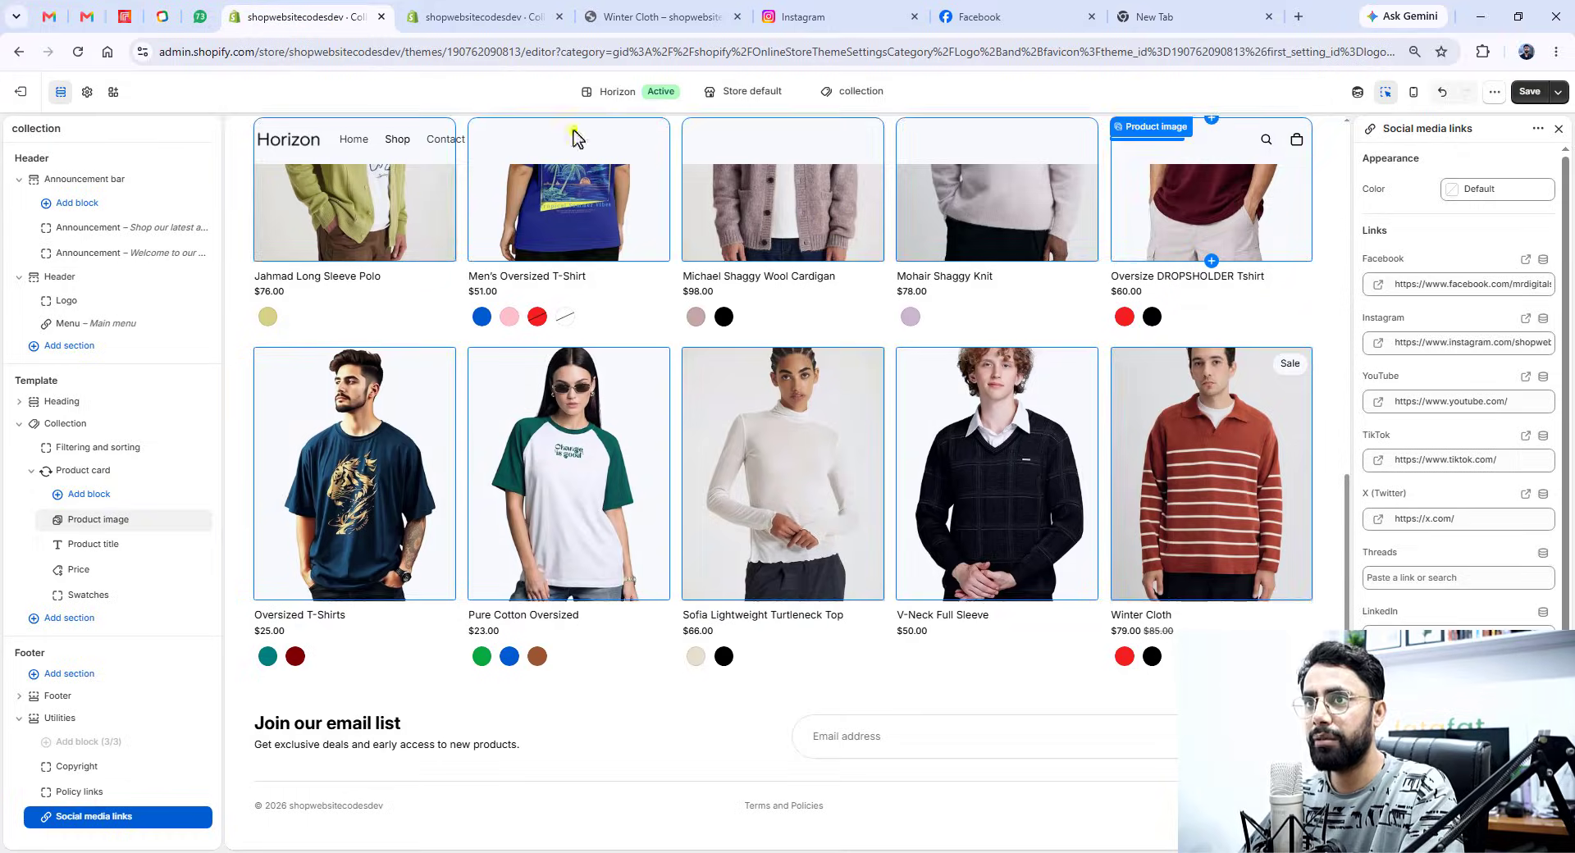
{"action": "left_click", "coordinate": [1417, 402]}
{"action": "key", "text": "ctrl+a"}
{"action": "key", "text": "BackSpace"}
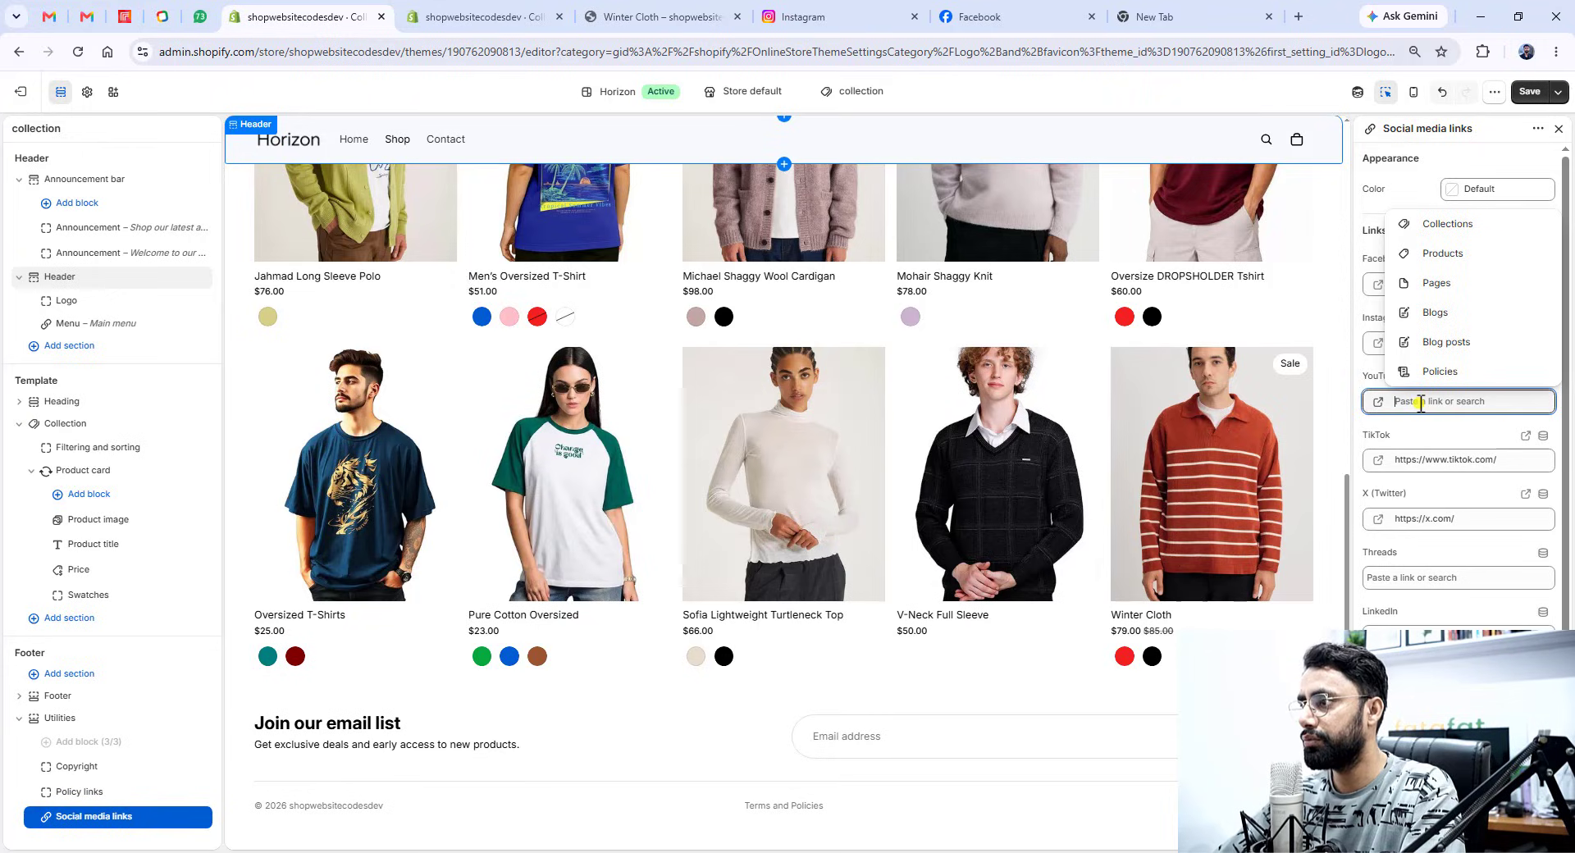
{"action": "key", "text": "ctrl+v"}
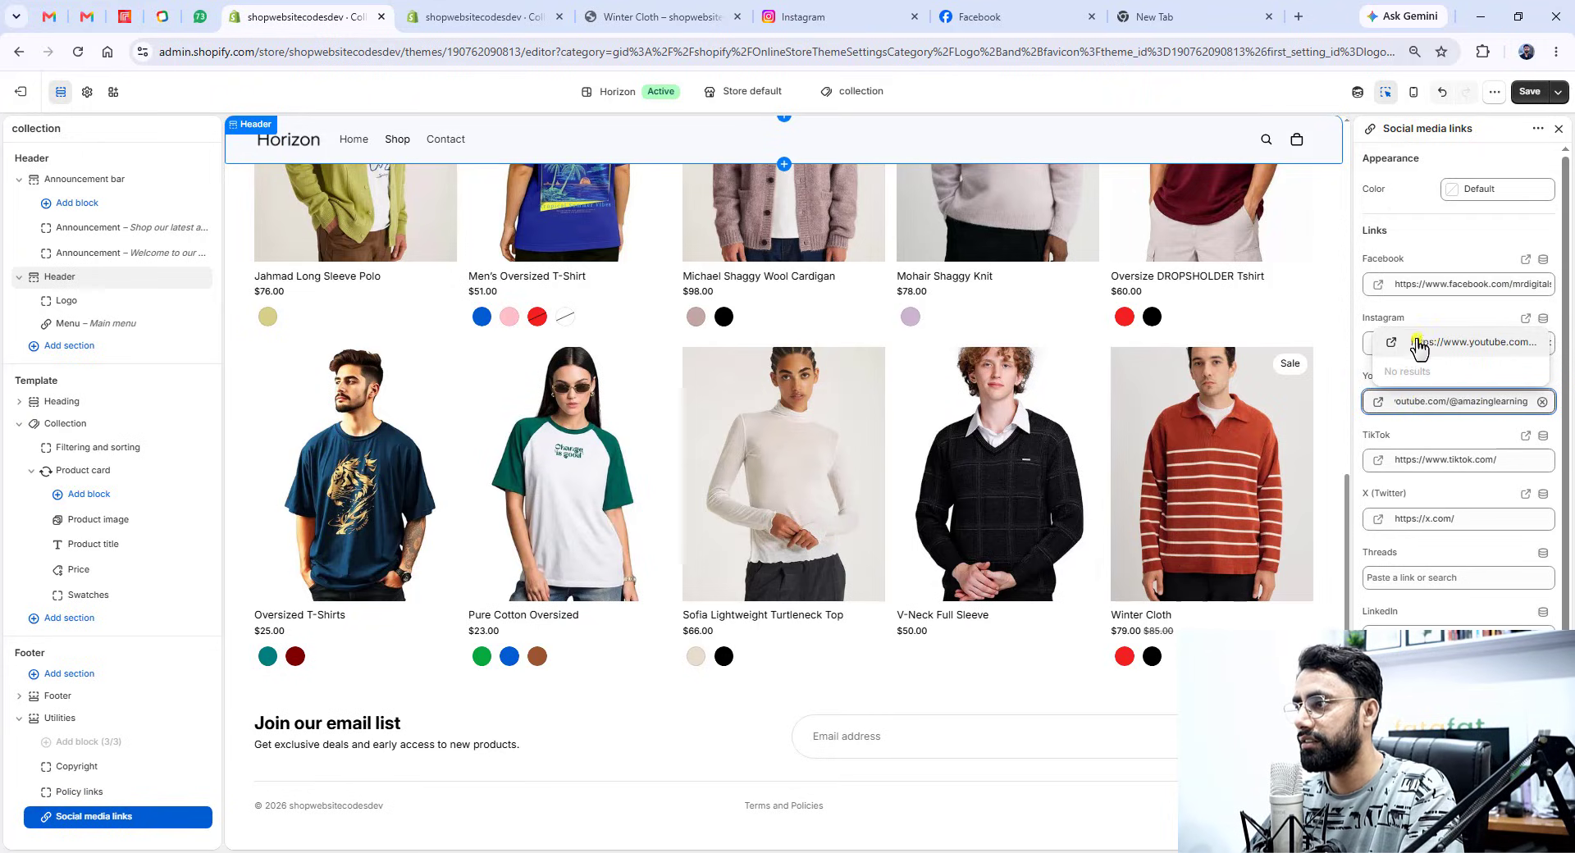
{"action": "left_click", "coordinate": [1419, 346]}
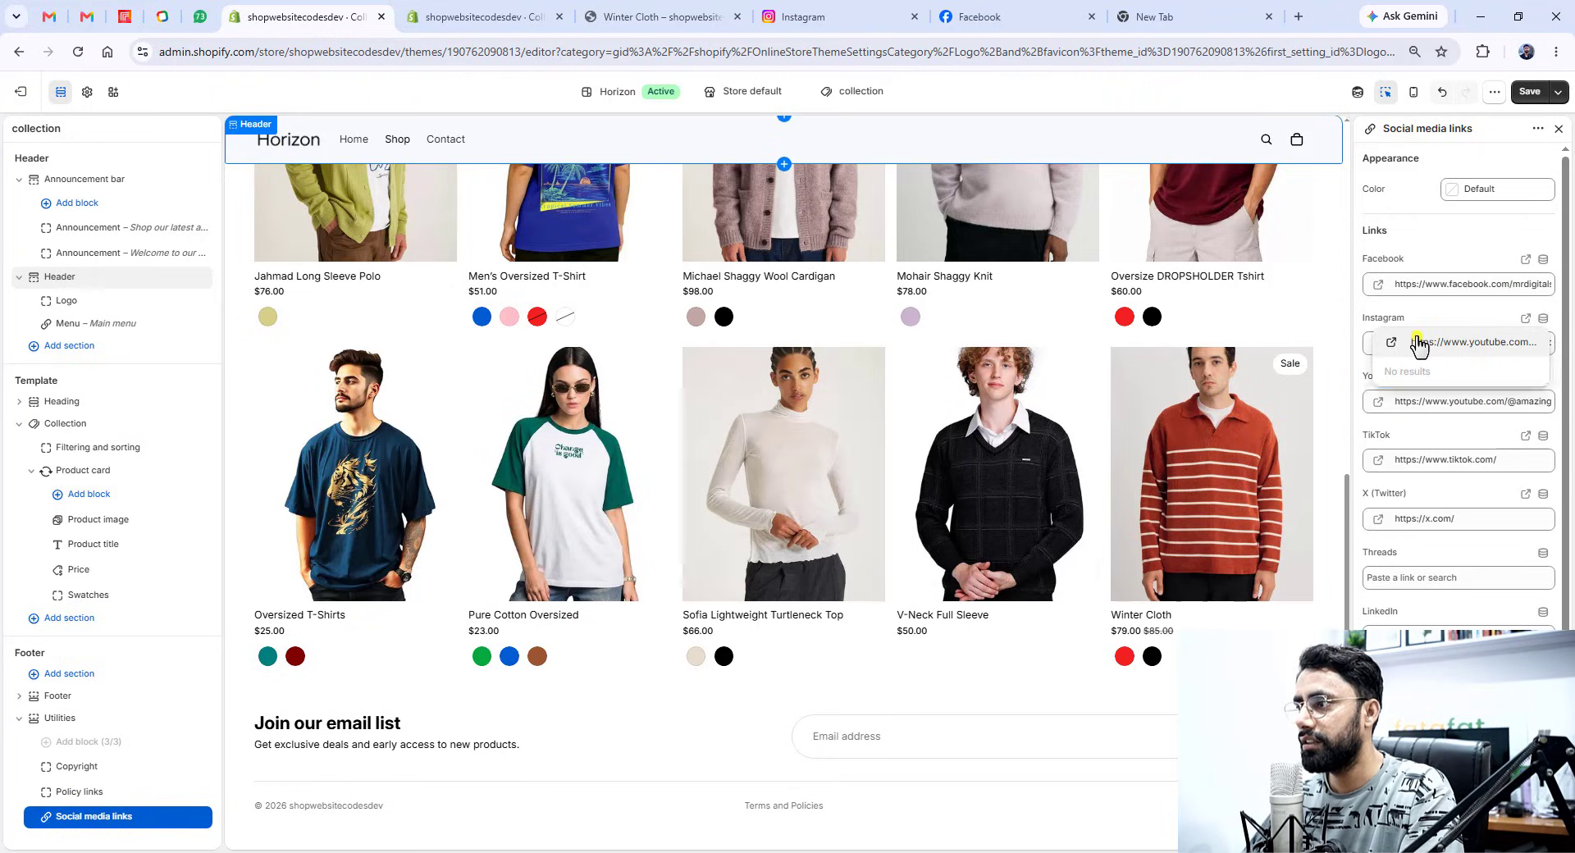
- Clear the TikTok link in the Social media links block so that it is empty
{"action": "left_click", "coordinate": [1429, 459]}
{"action": "key", "text": "ctrl+a"}
{"action": "key", "text": "BackSpace"}
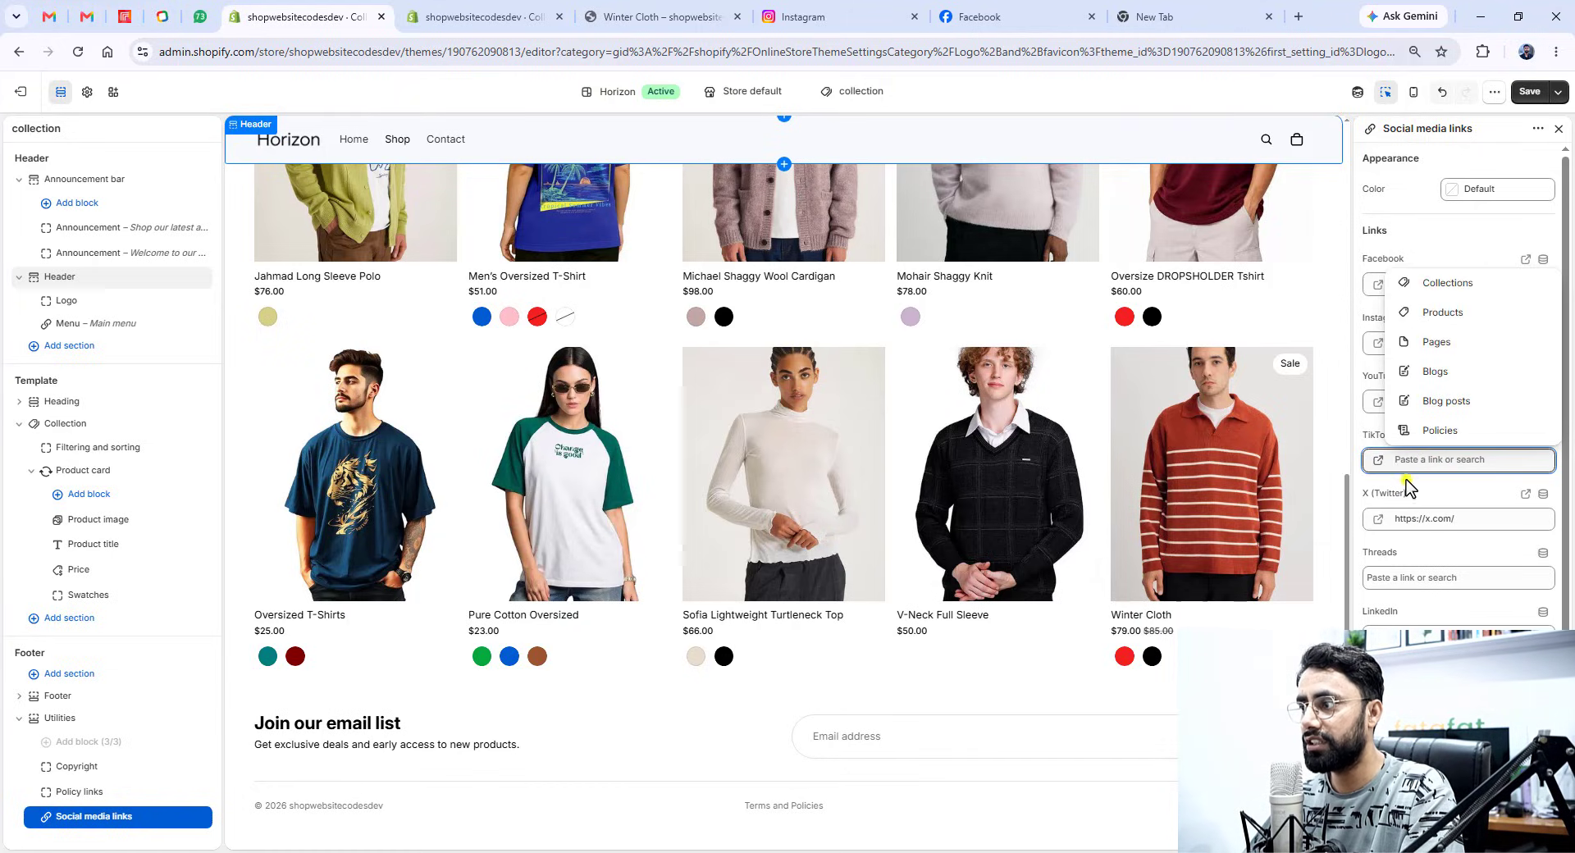
{"action": "left_click", "coordinate": [1420, 483]}
{"action": "left_click", "coordinate": [1428, 460]}
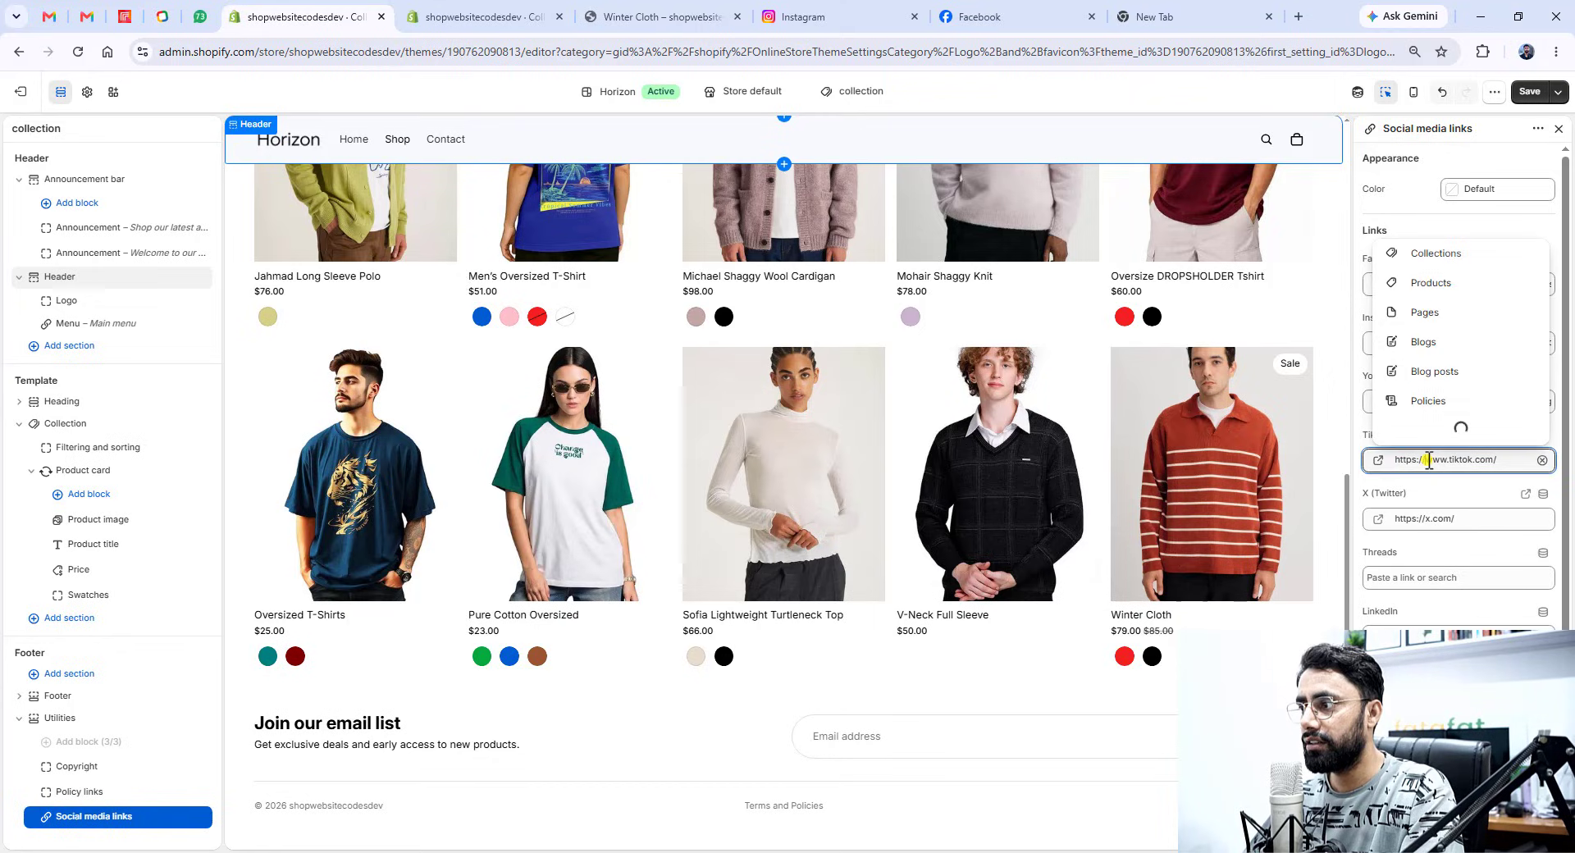
{"action": "left_click", "coordinate": [1542, 460]}
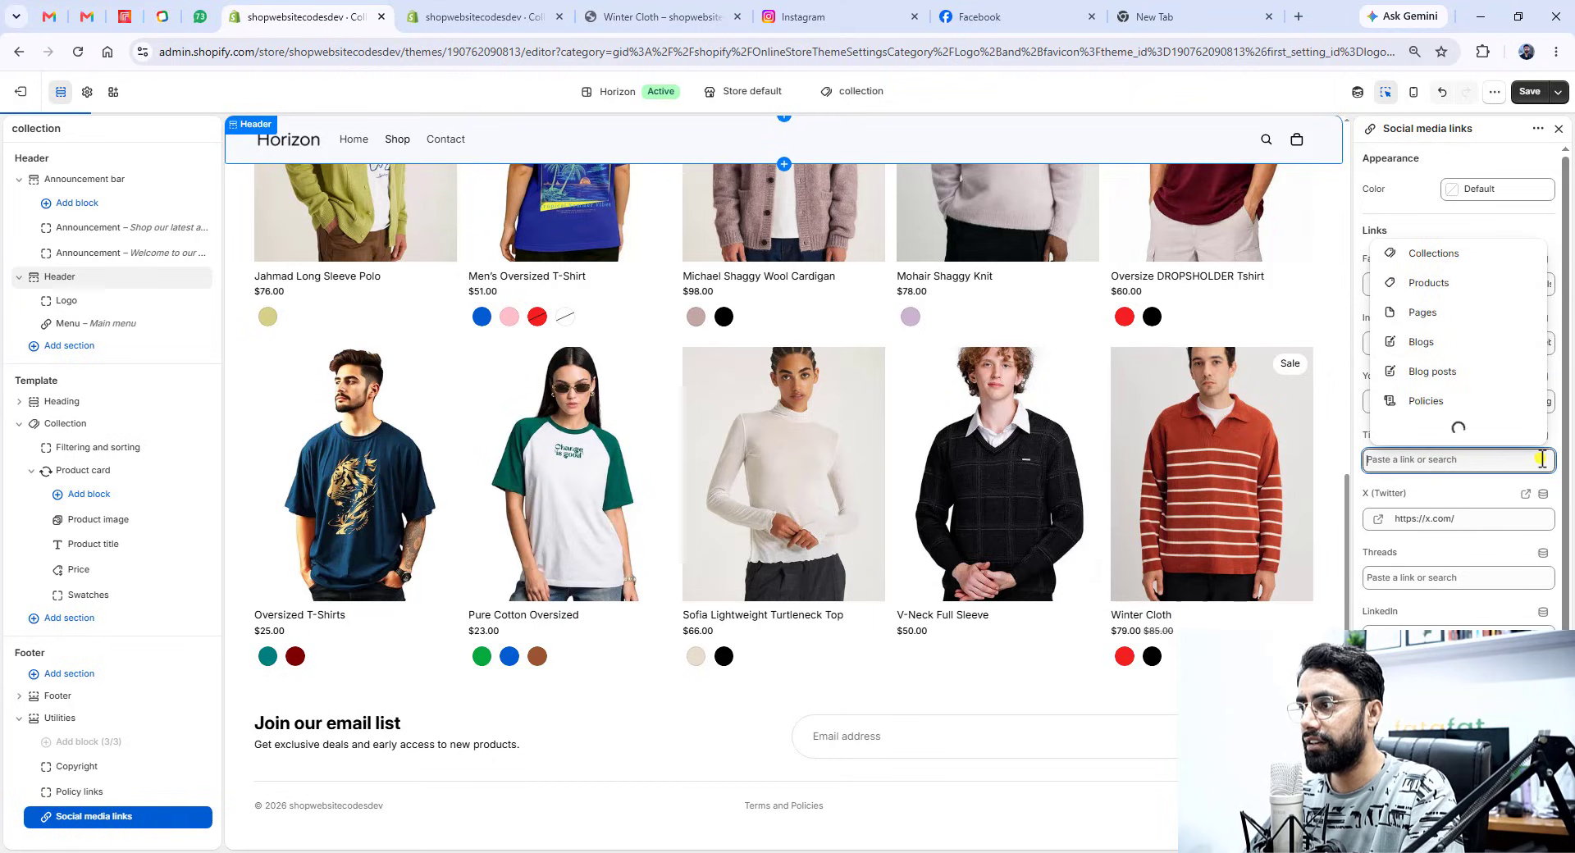
{"action": "left_click", "coordinate": [1425, 489]}
- Clear the X (Twitter) link in the Social media links block so that it is empty, and save the theme
{"action": "left_click", "coordinate": [1431, 519]}
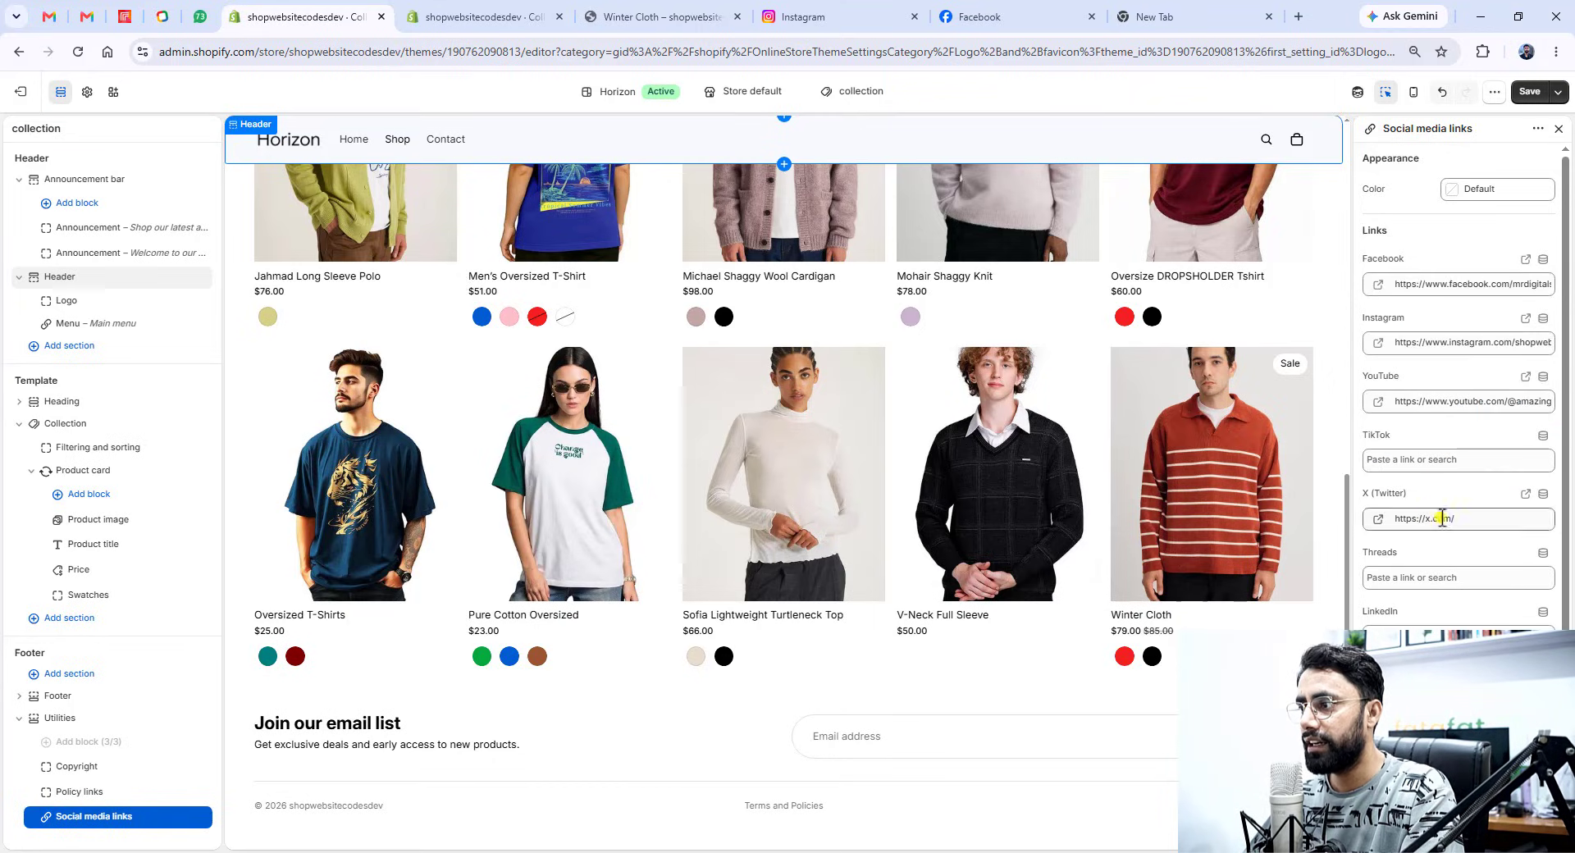
{"action": "triple_click", "coordinate": [1454, 518]}
{"action": "key", "text": "BackSpace"}
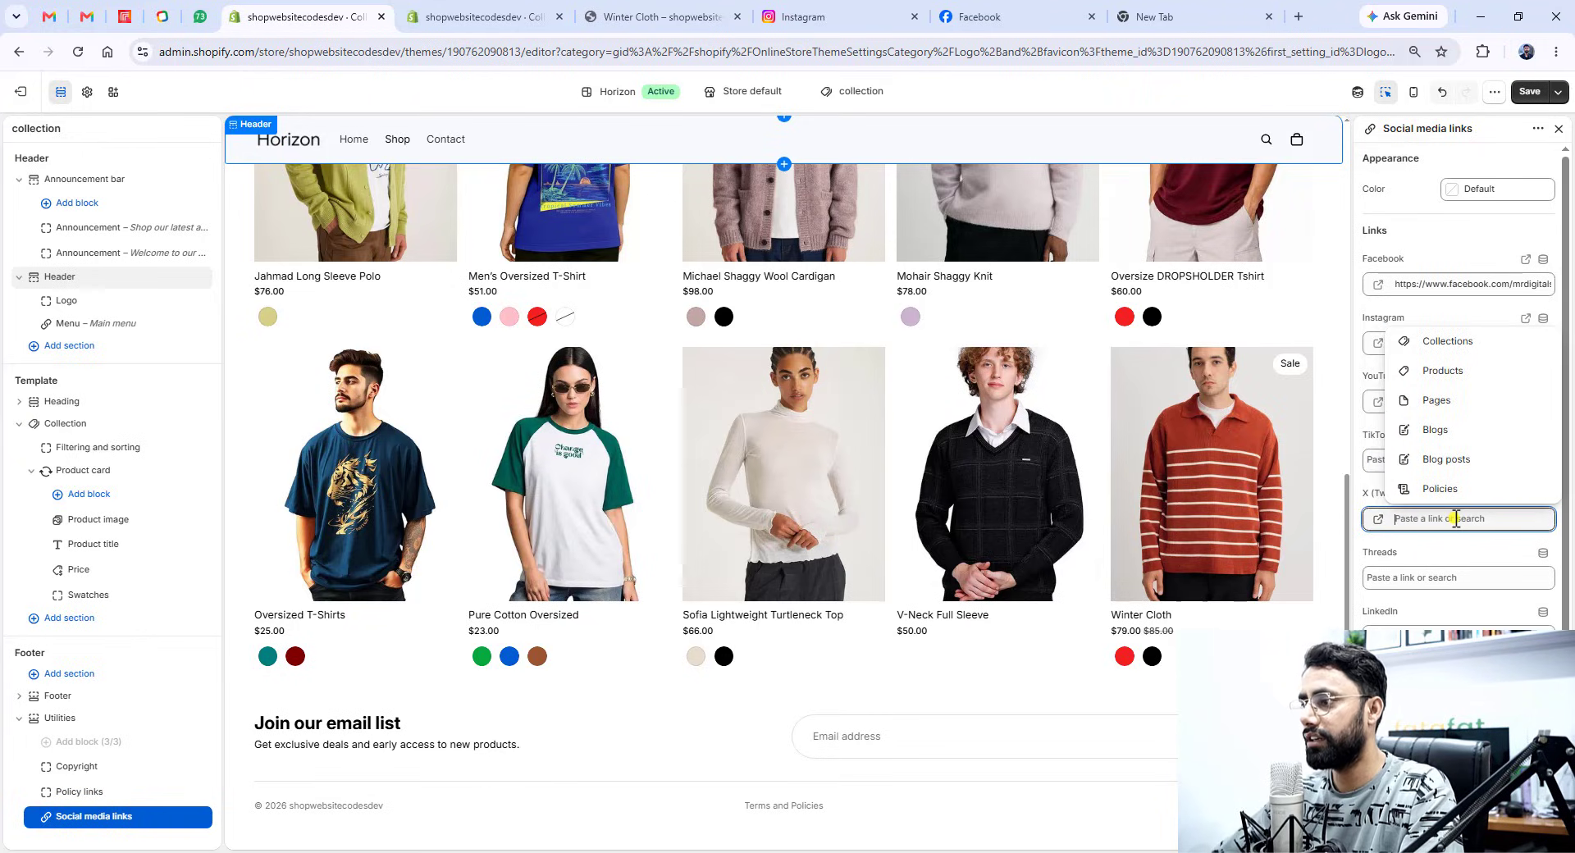
{"action": "left_click", "coordinate": [1501, 552]}
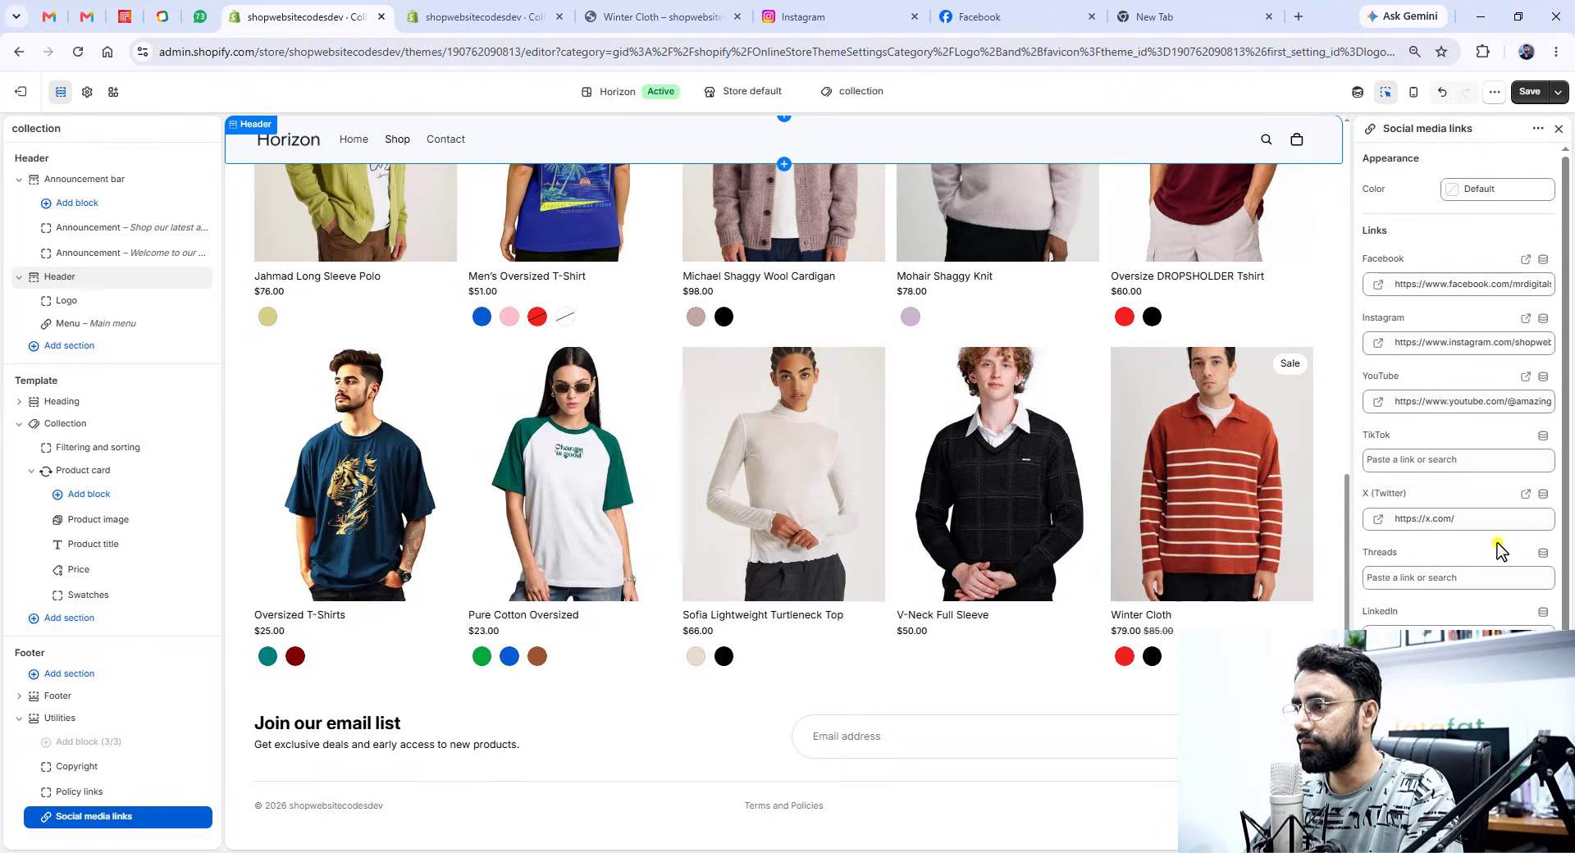
{"action": "left_click", "coordinate": [1477, 521]}
{"action": "left_click", "coordinate": [1543, 520]}
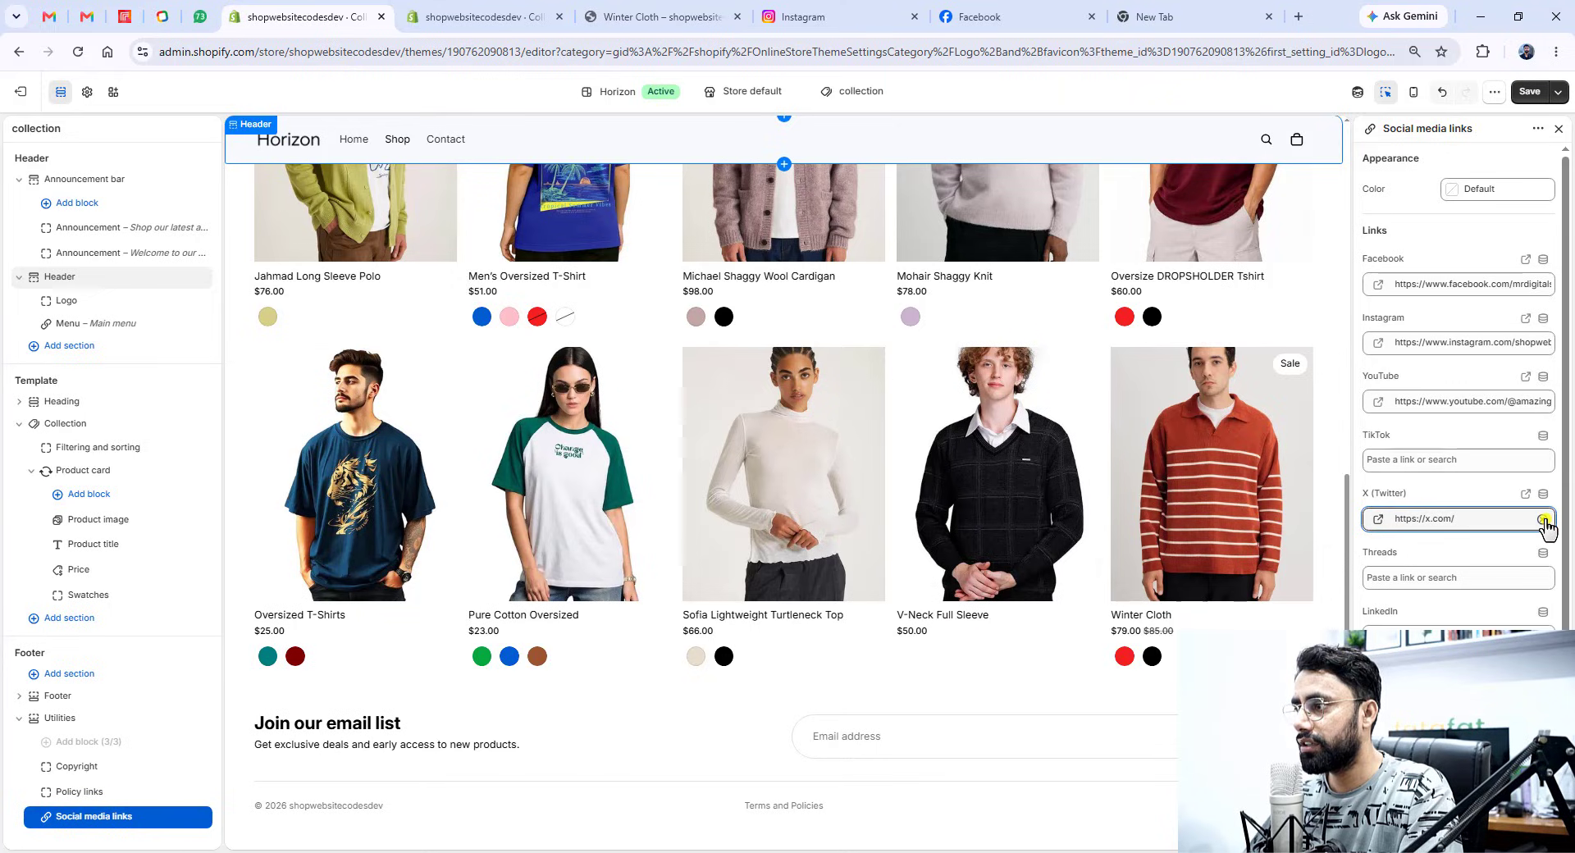
{"action": "left_click", "coordinate": [1466, 548]}
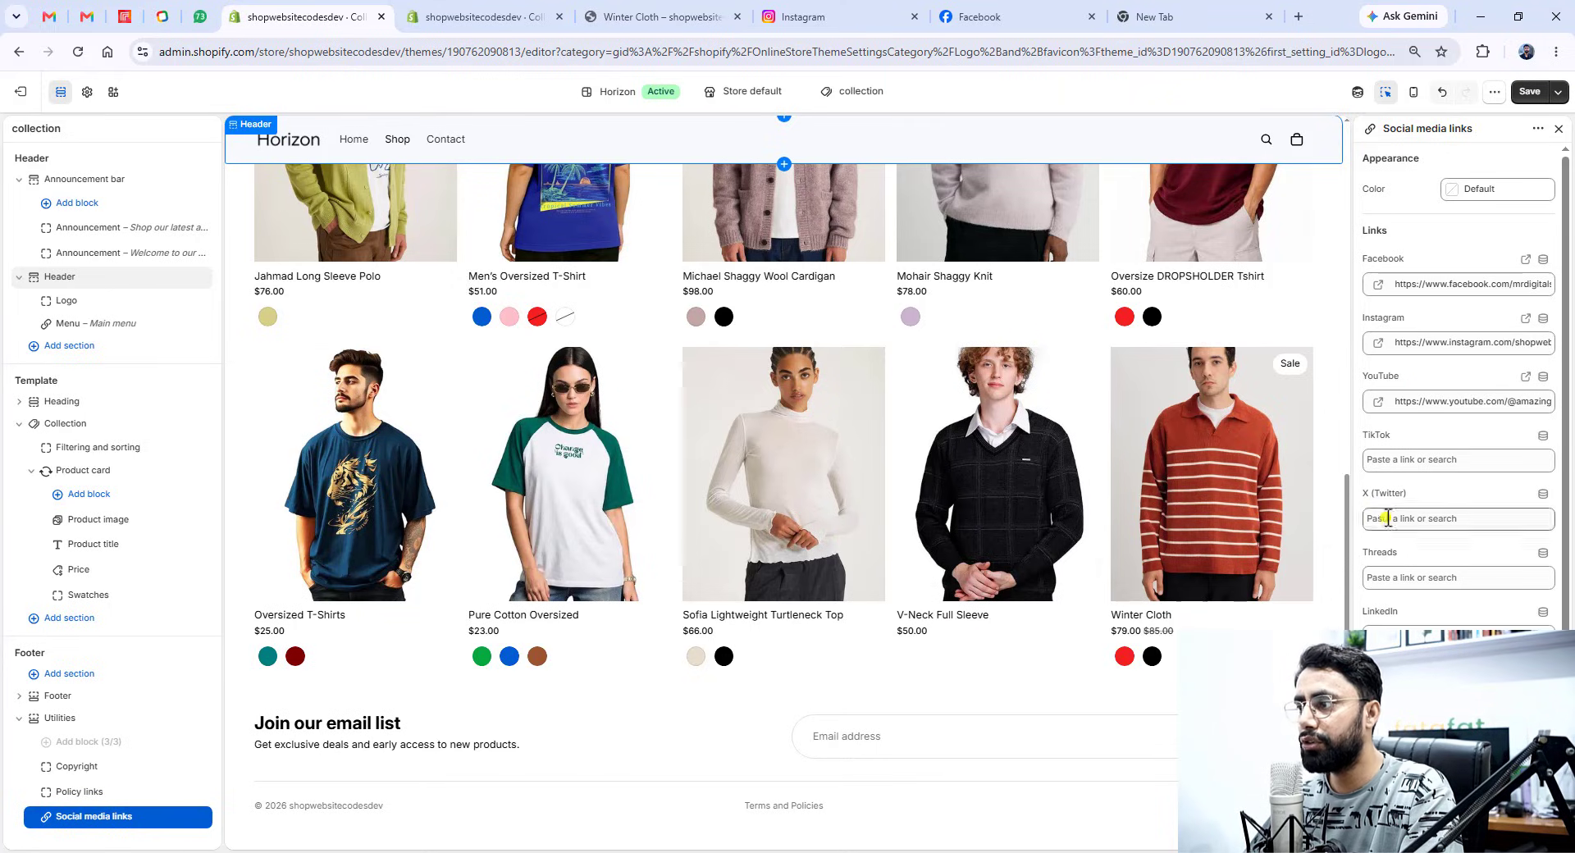
{"action": "left_click", "coordinate": [1530, 91]}
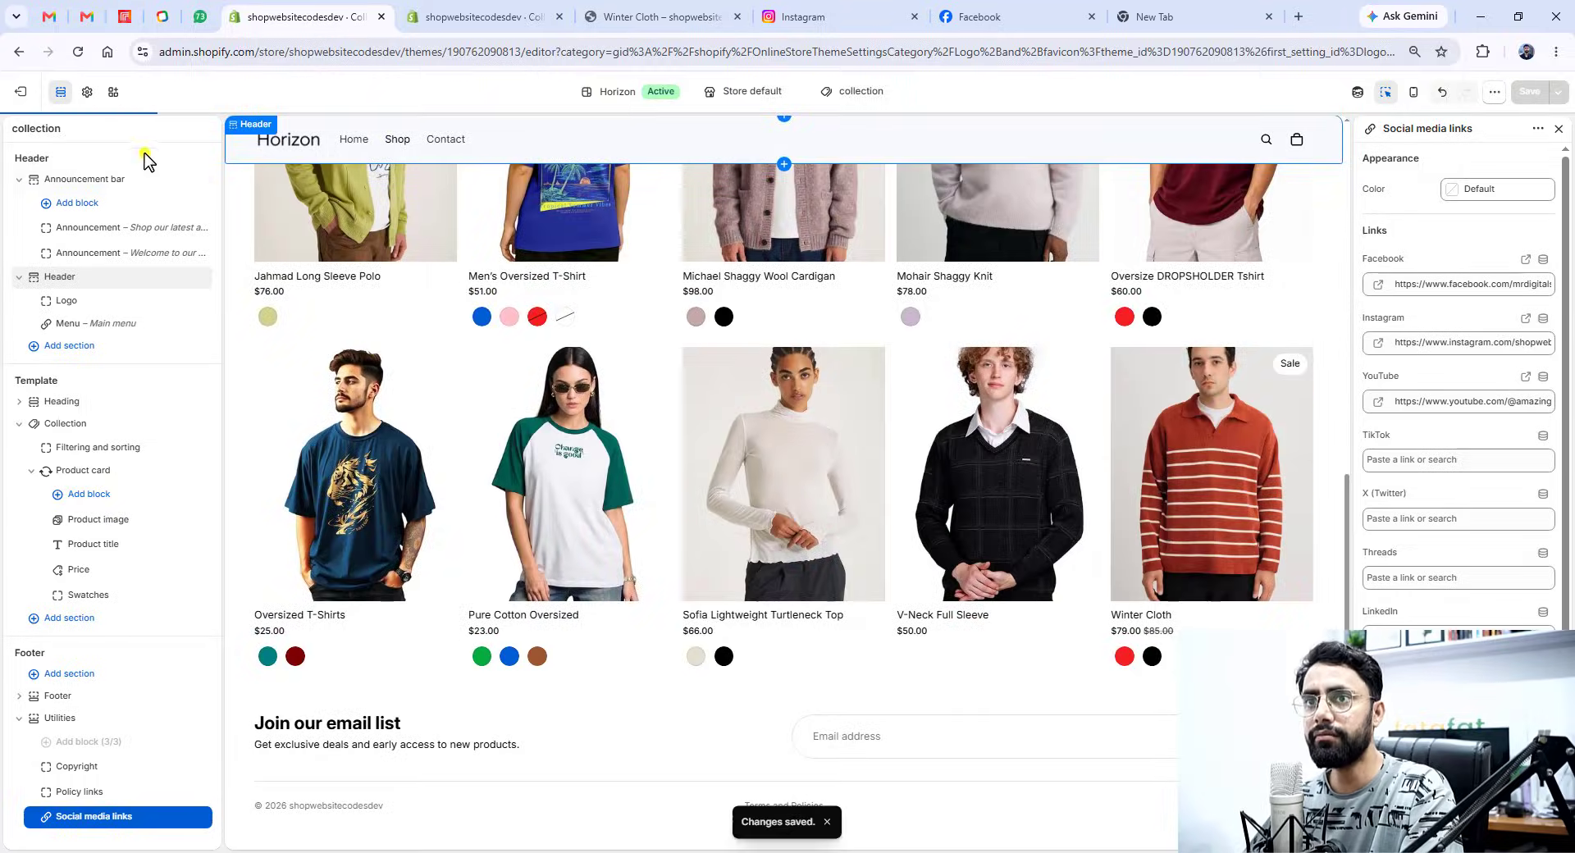
- Open the live storefront from the store admin and examine the home page down to the footer's Terms and Policies link
{"action": "left_click", "coordinate": [466, 22]}
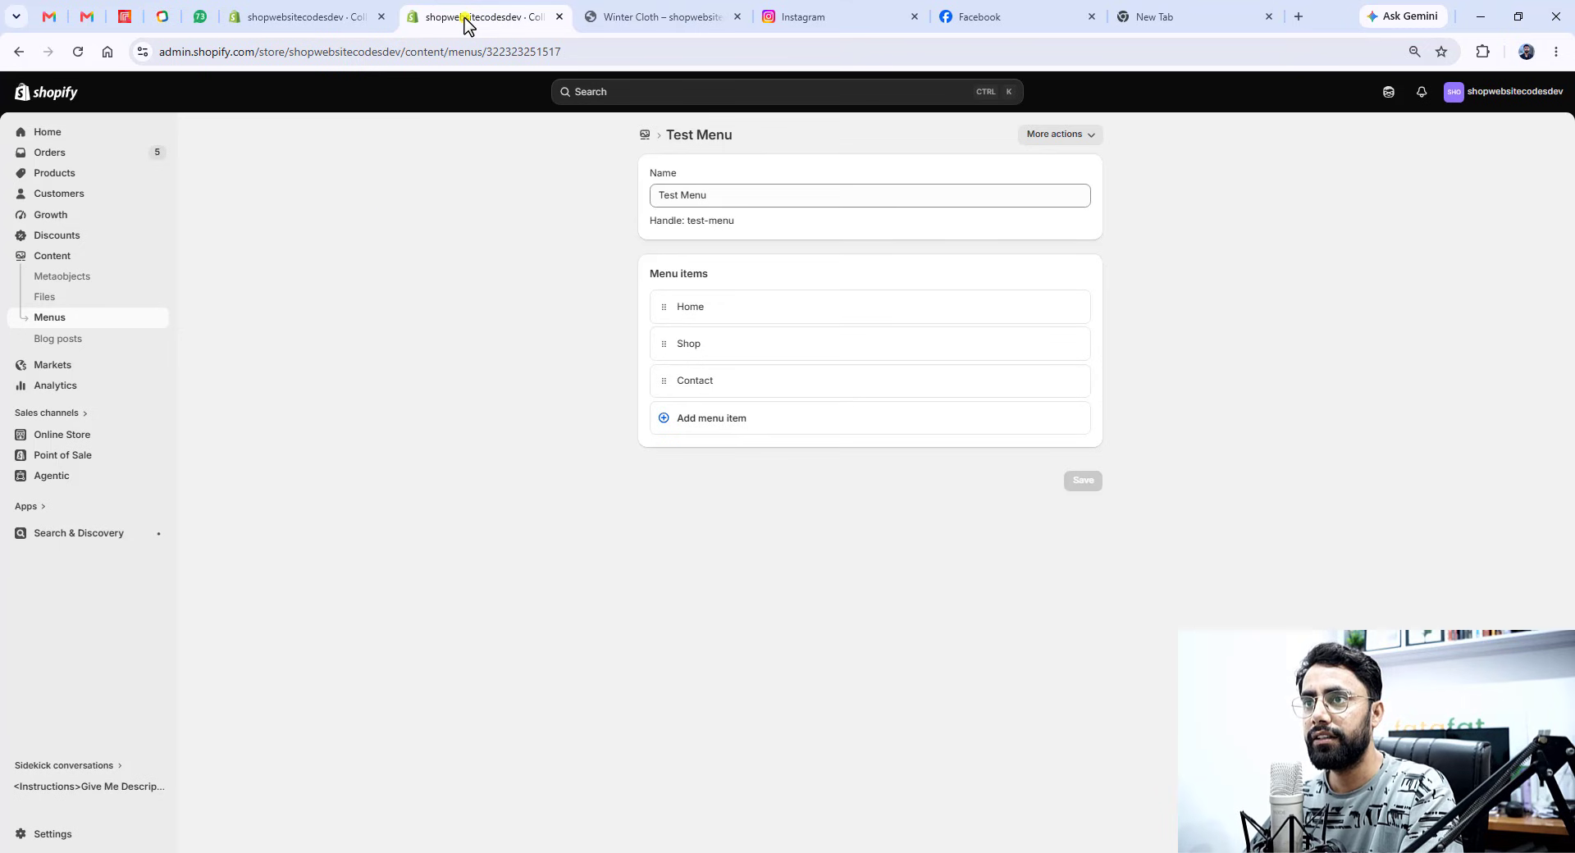
{"action": "left_click", "coordinate": [74, 435]}
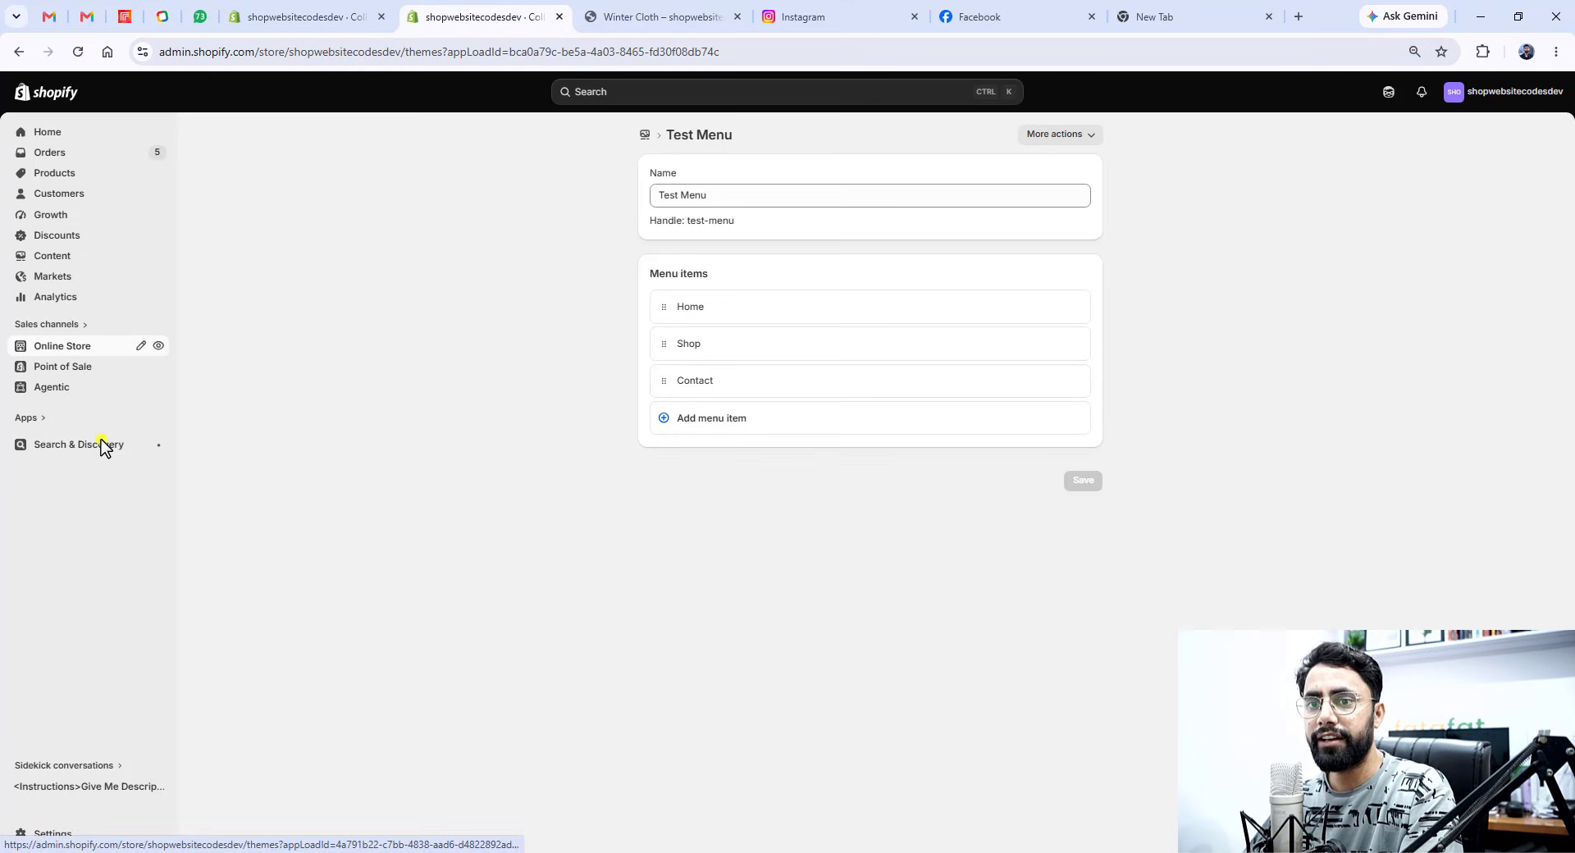
{"action": "left_click", "coordinate": [159, 347]}
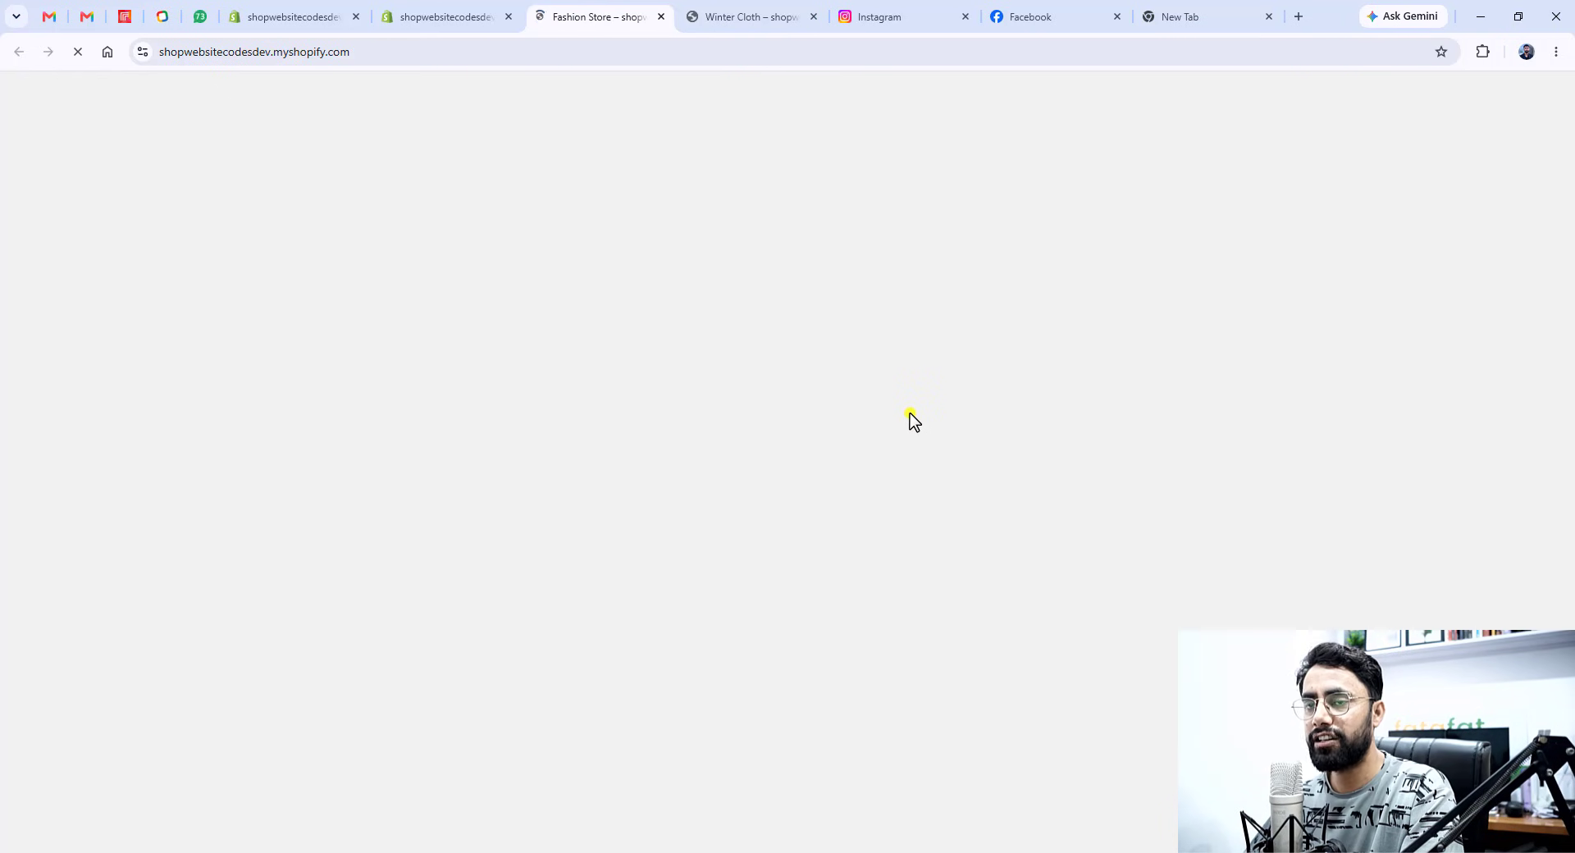
{"action": "scroll", "coordinate": [911, 414], "scroll_direction": "down", "scroll_amount": 15}
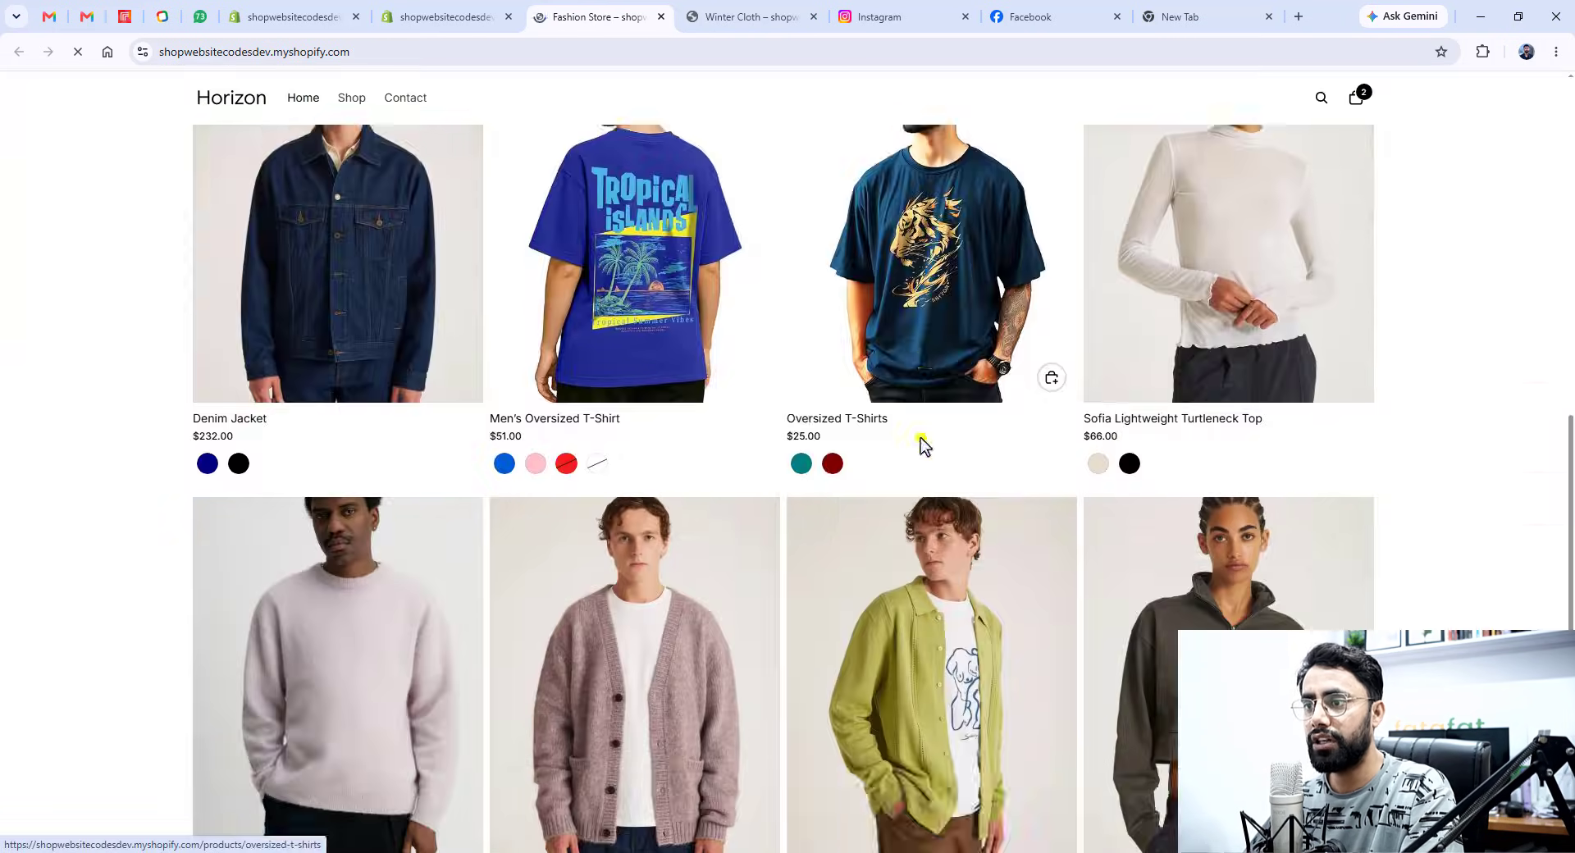
{"action": "scroll", "coordinate": [920, 435], "scroll_direction": "up", "scroll_amount": 12}
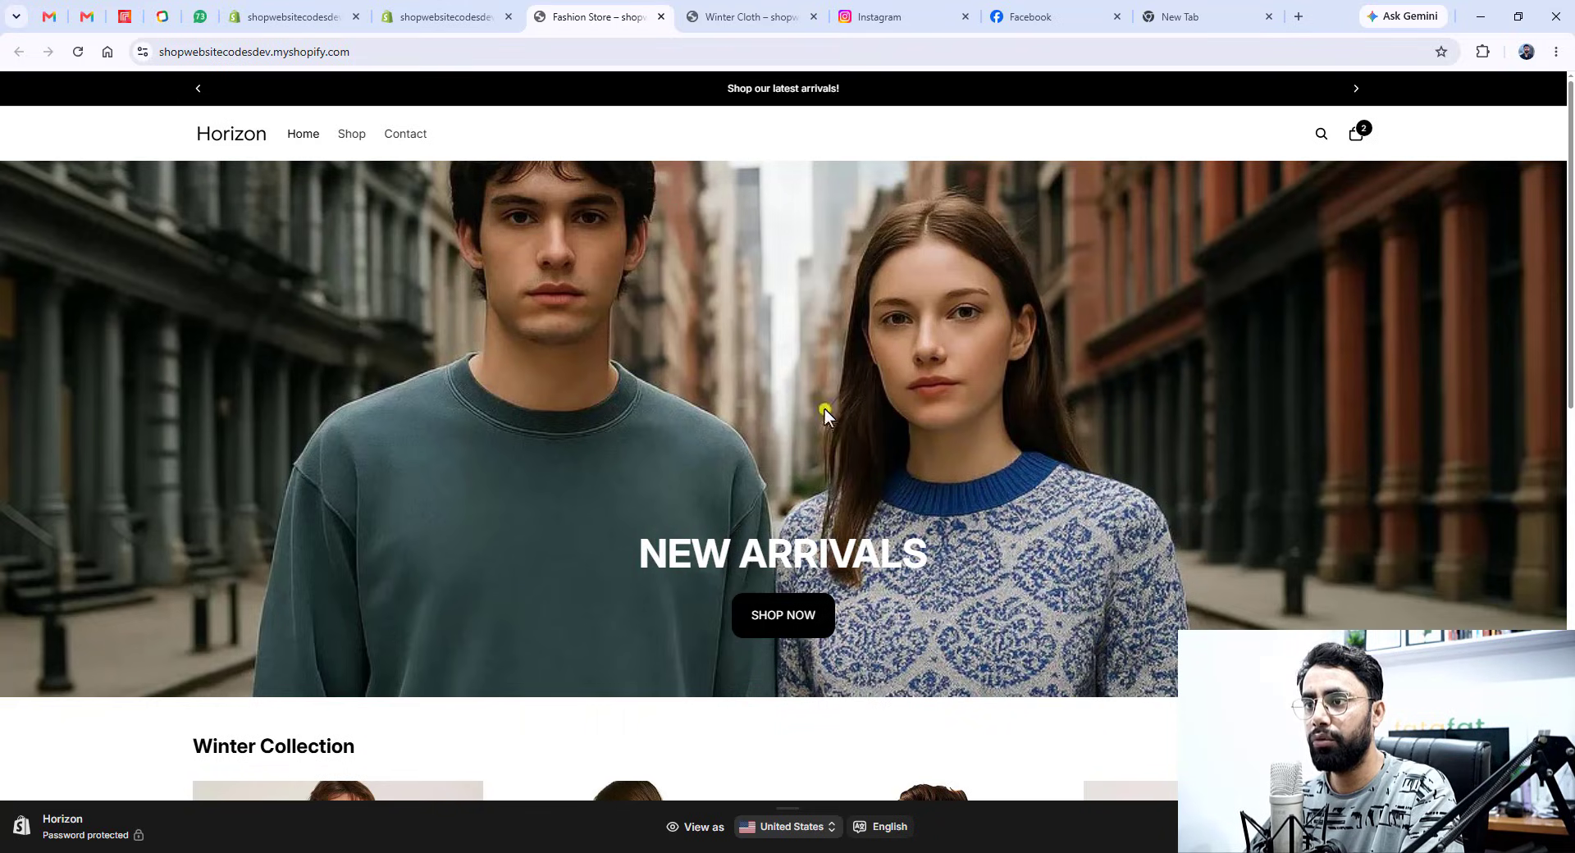
{"action": "scroll", "coordinate": [956, 440], "scroll_direction": "down", "scroll_amount": 1}
{"action": "scroll", "coordinate": [957, 440], "scroll_direction": "down", "scroll_amount": 10}
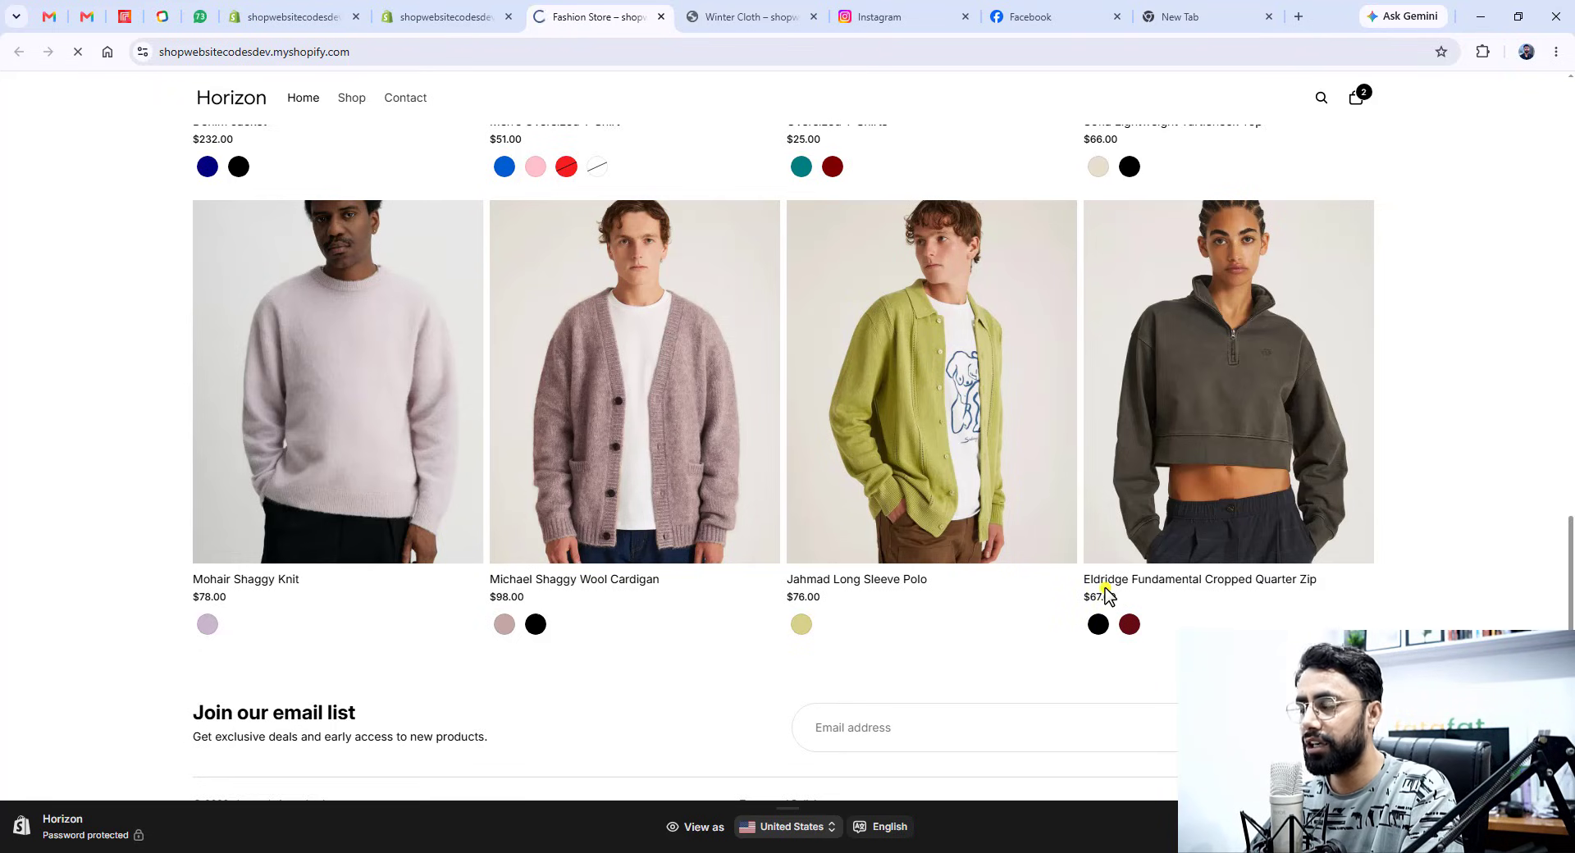
{"action": "scroll", "coordinate": [1105, 592], "scroll_direction": "down", "scroll_amount": 12}
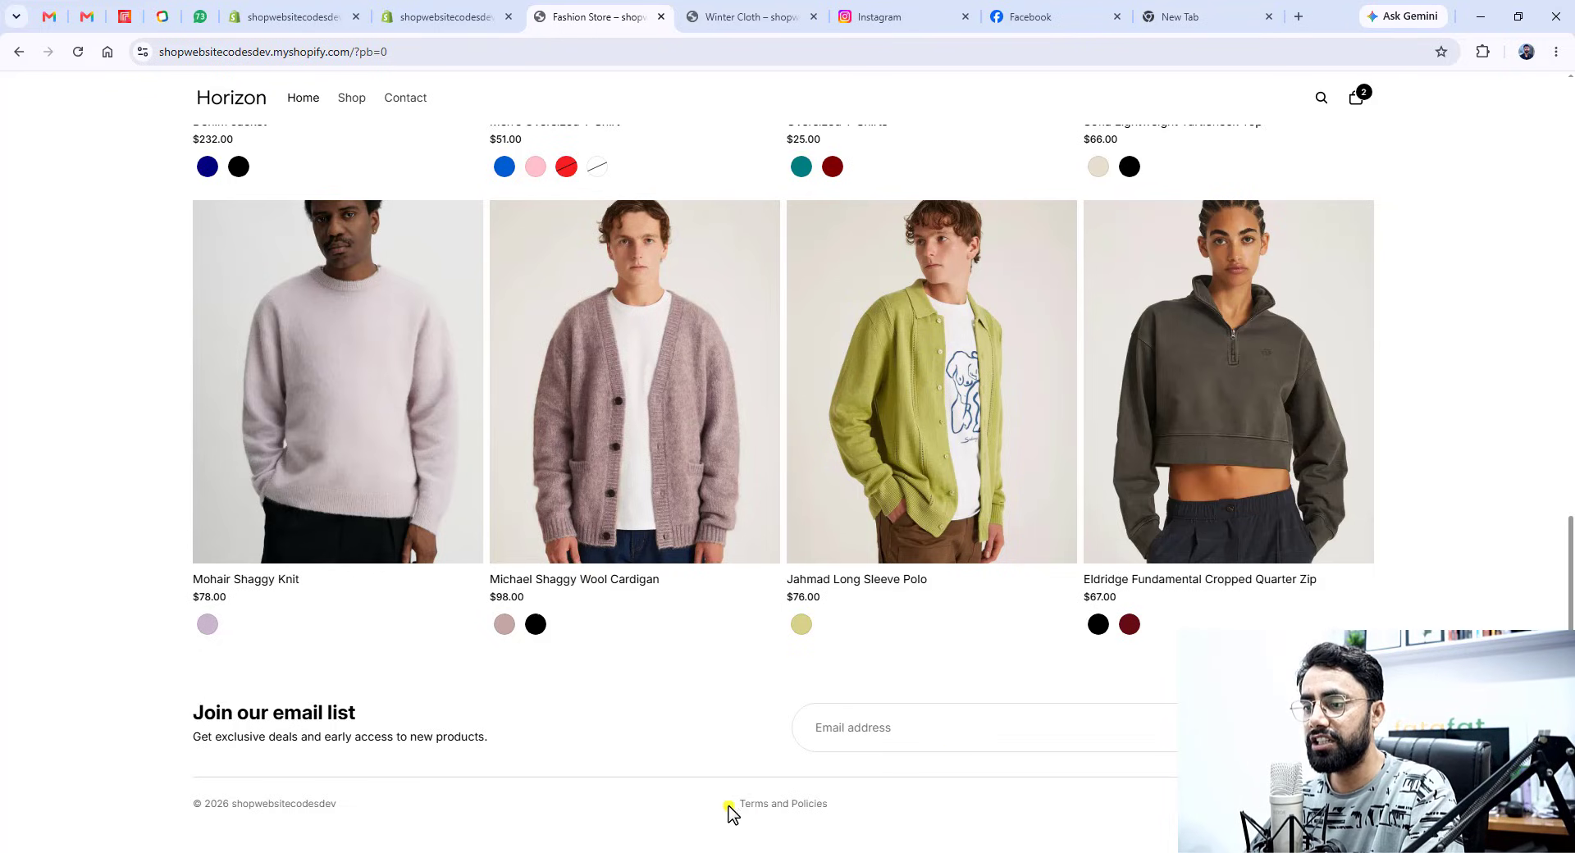
{"action": "left_click_drag", "start_coordinate": [729, 813], "coordinate": [895, 814]}
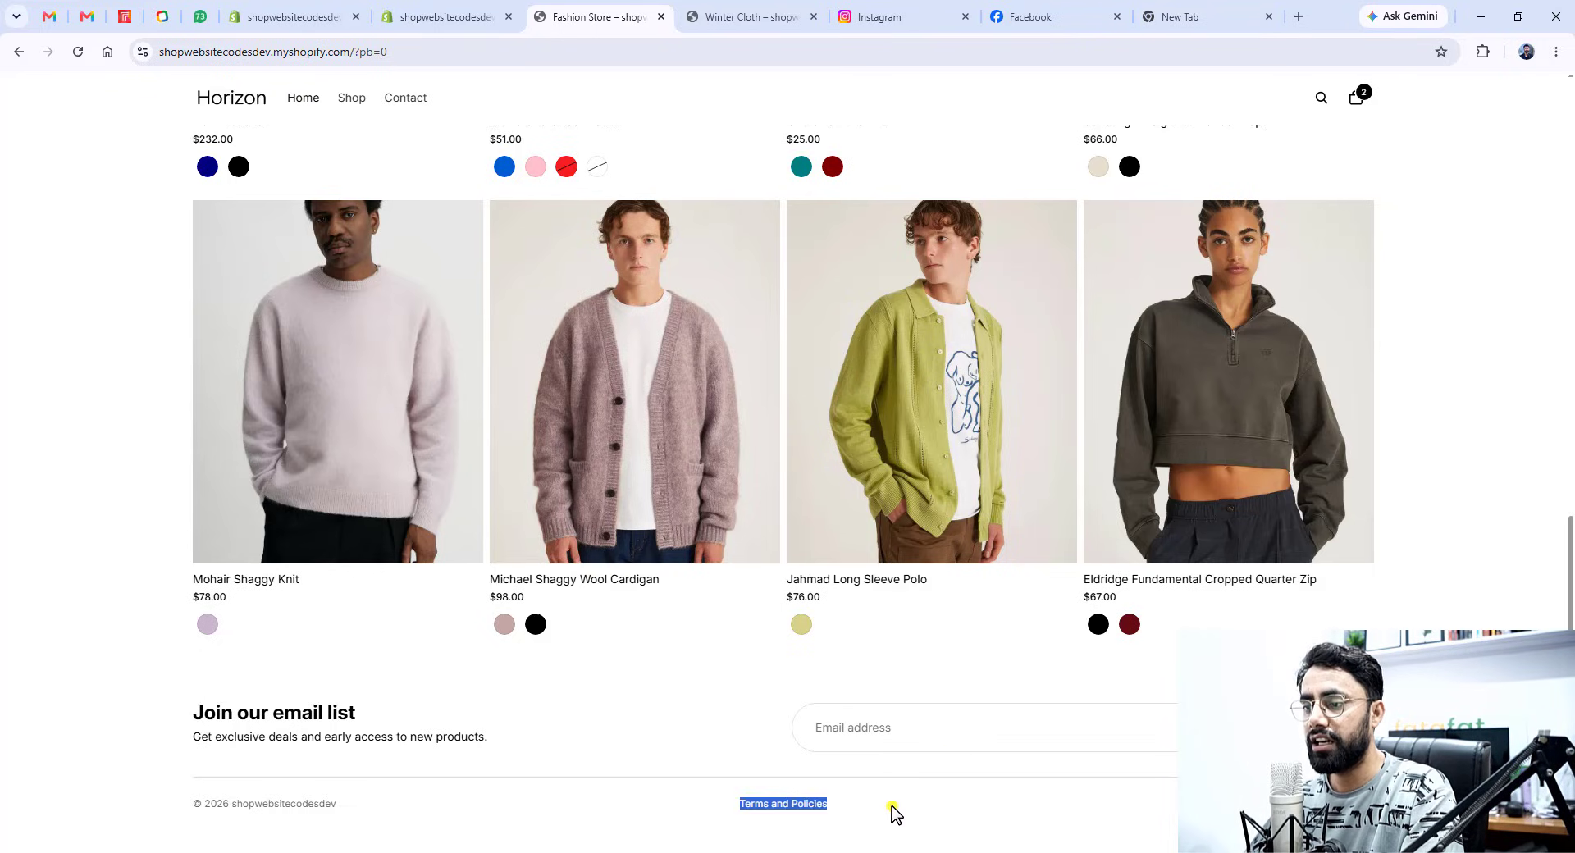
- Return to the store admin and open the Policies page of the store settings
{"action": "left_click", "coordinate": [264, 18]}
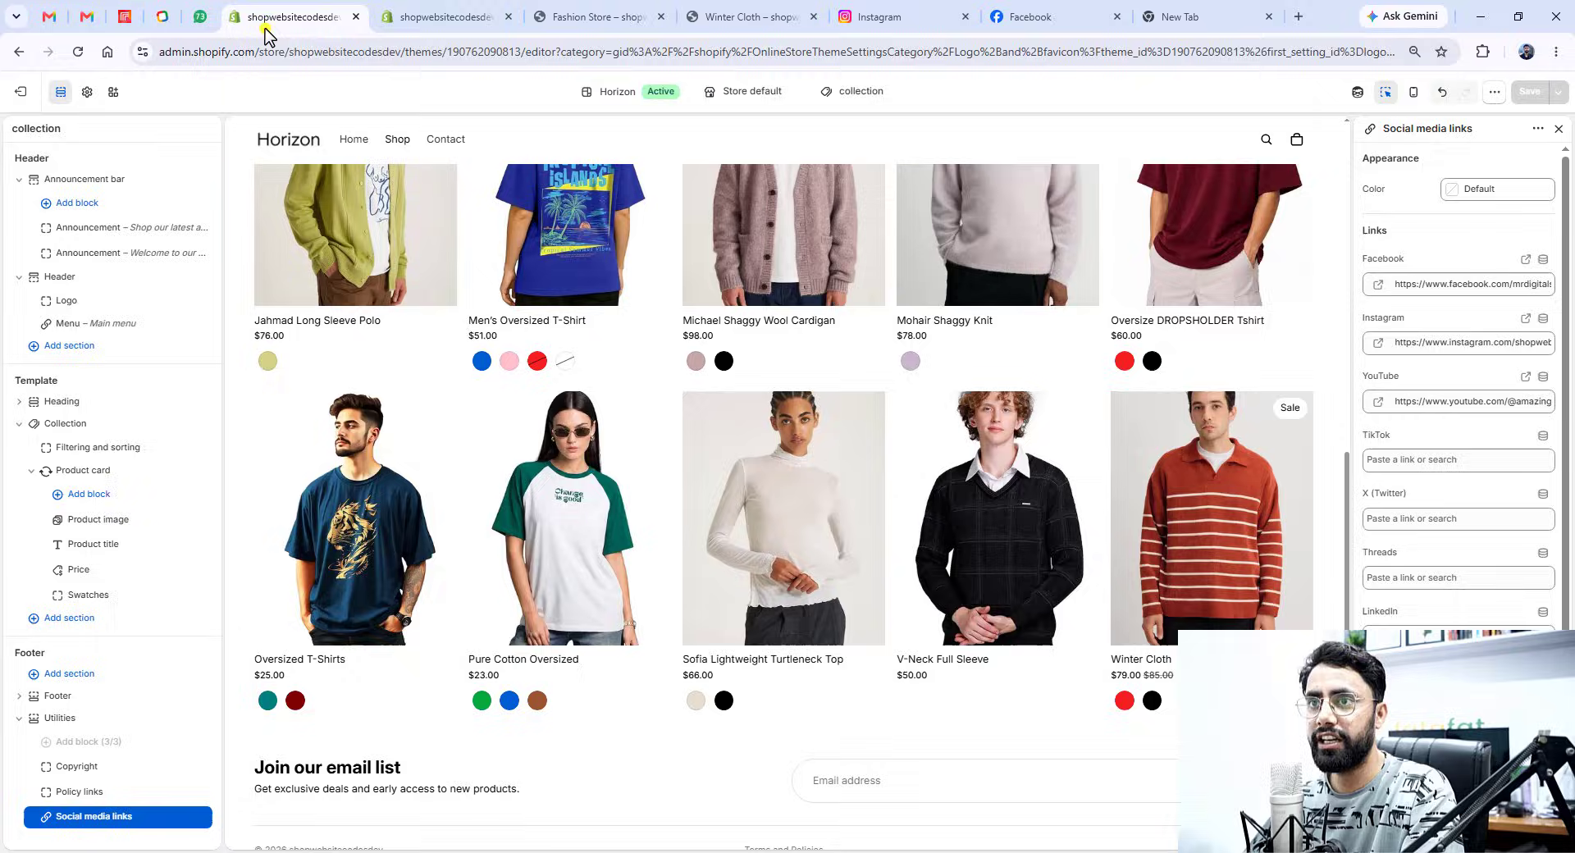
{"action": "left_click", "coordinate": [398, 18]}
{"action": "left_click", "coordinate": [51, 832]}
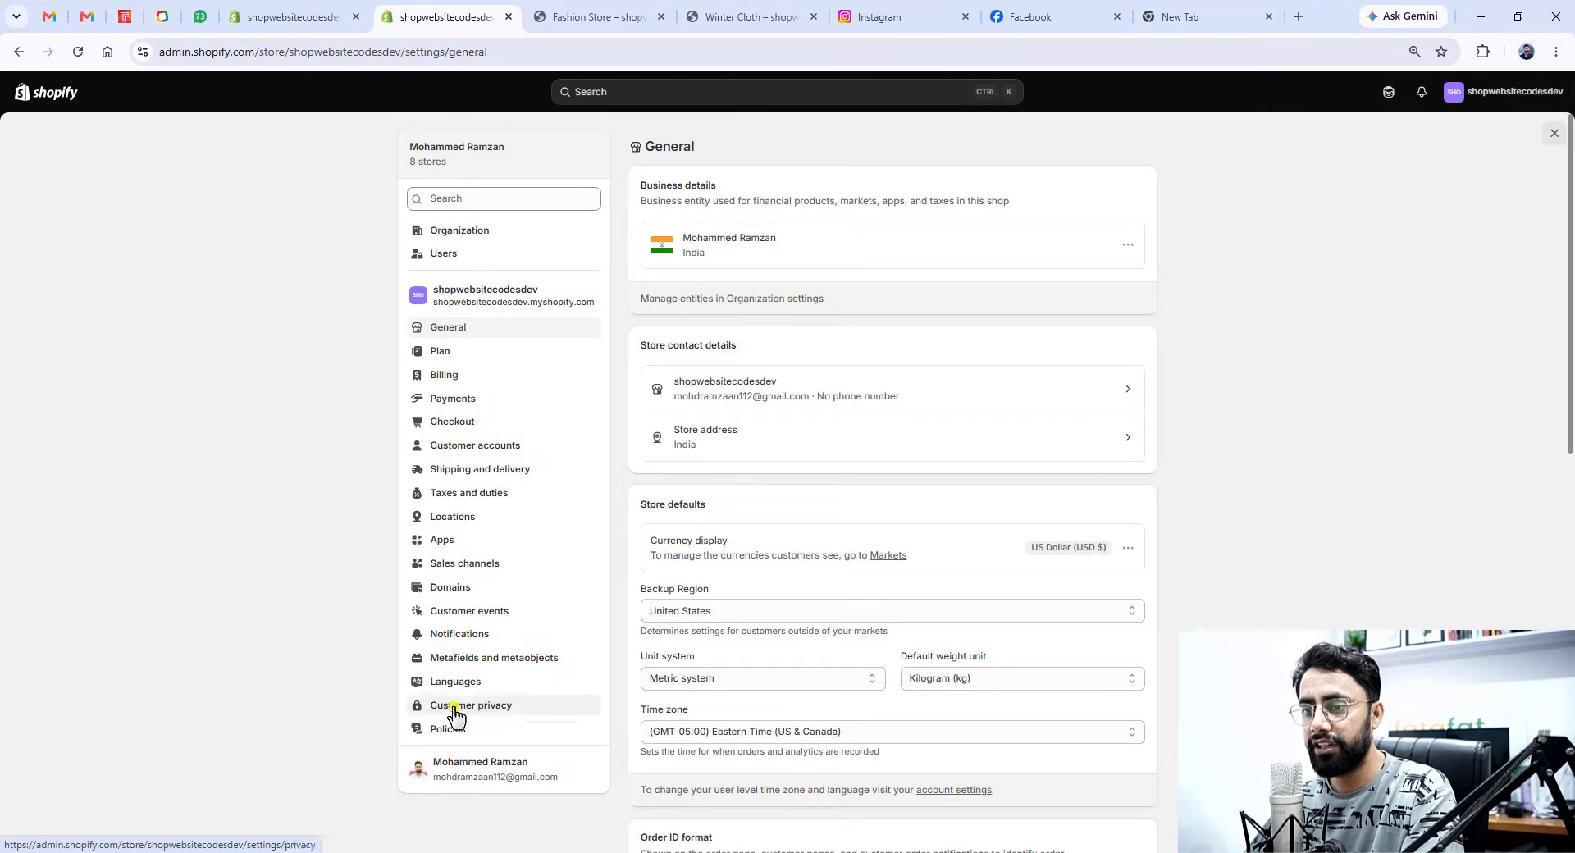
{"action": "left_click", "coordinate": [451, 733]}
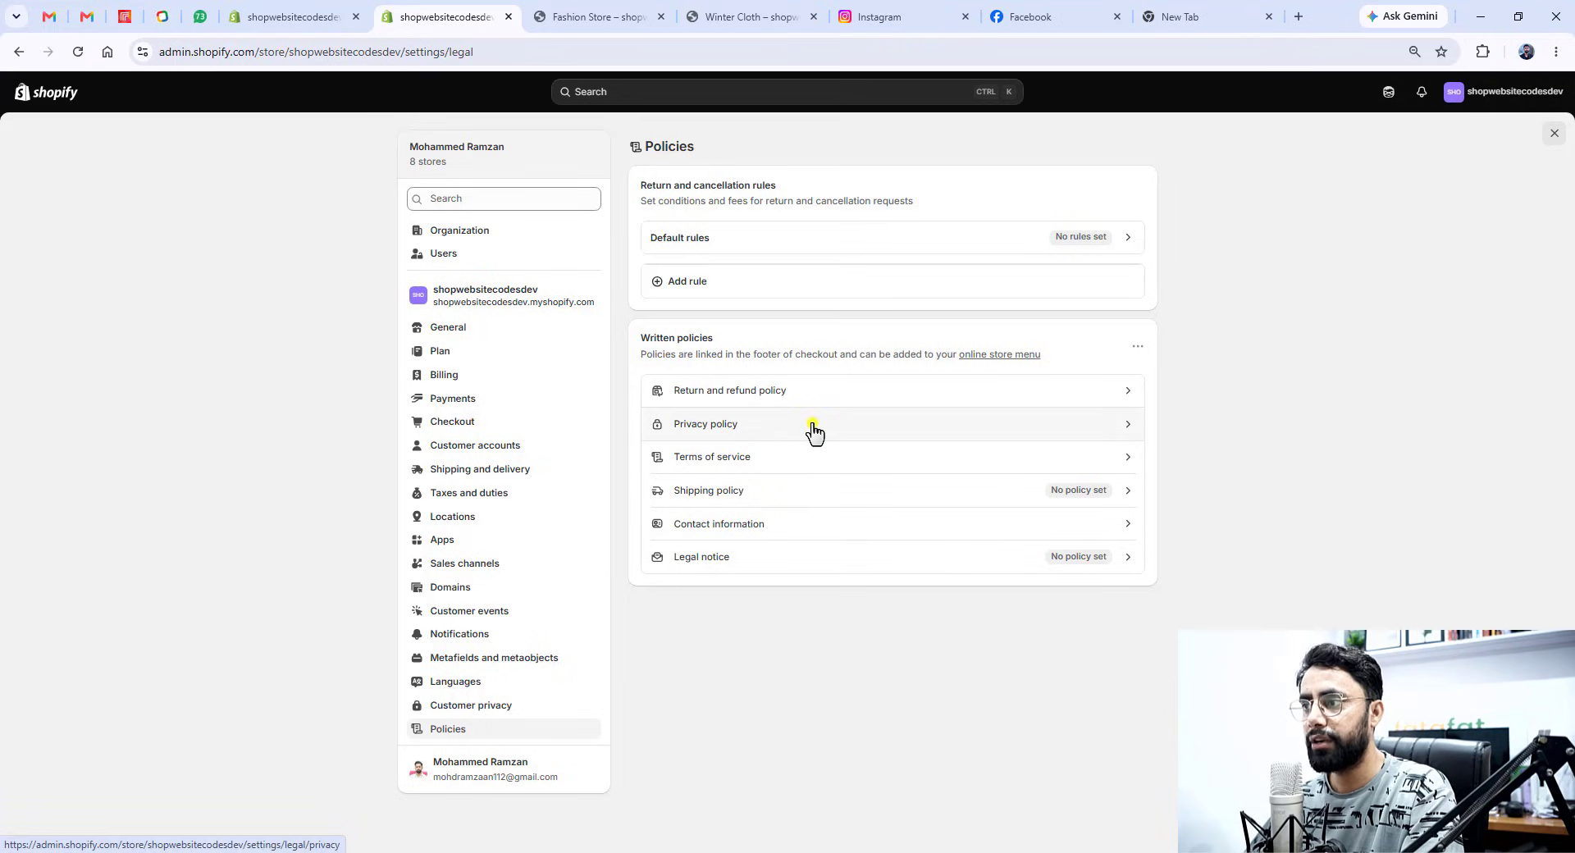
- Review the Privacy policy and Terms of service texts without changing them, and close the store settings
{"action": "left_click", "coordinate": [814, 428]}
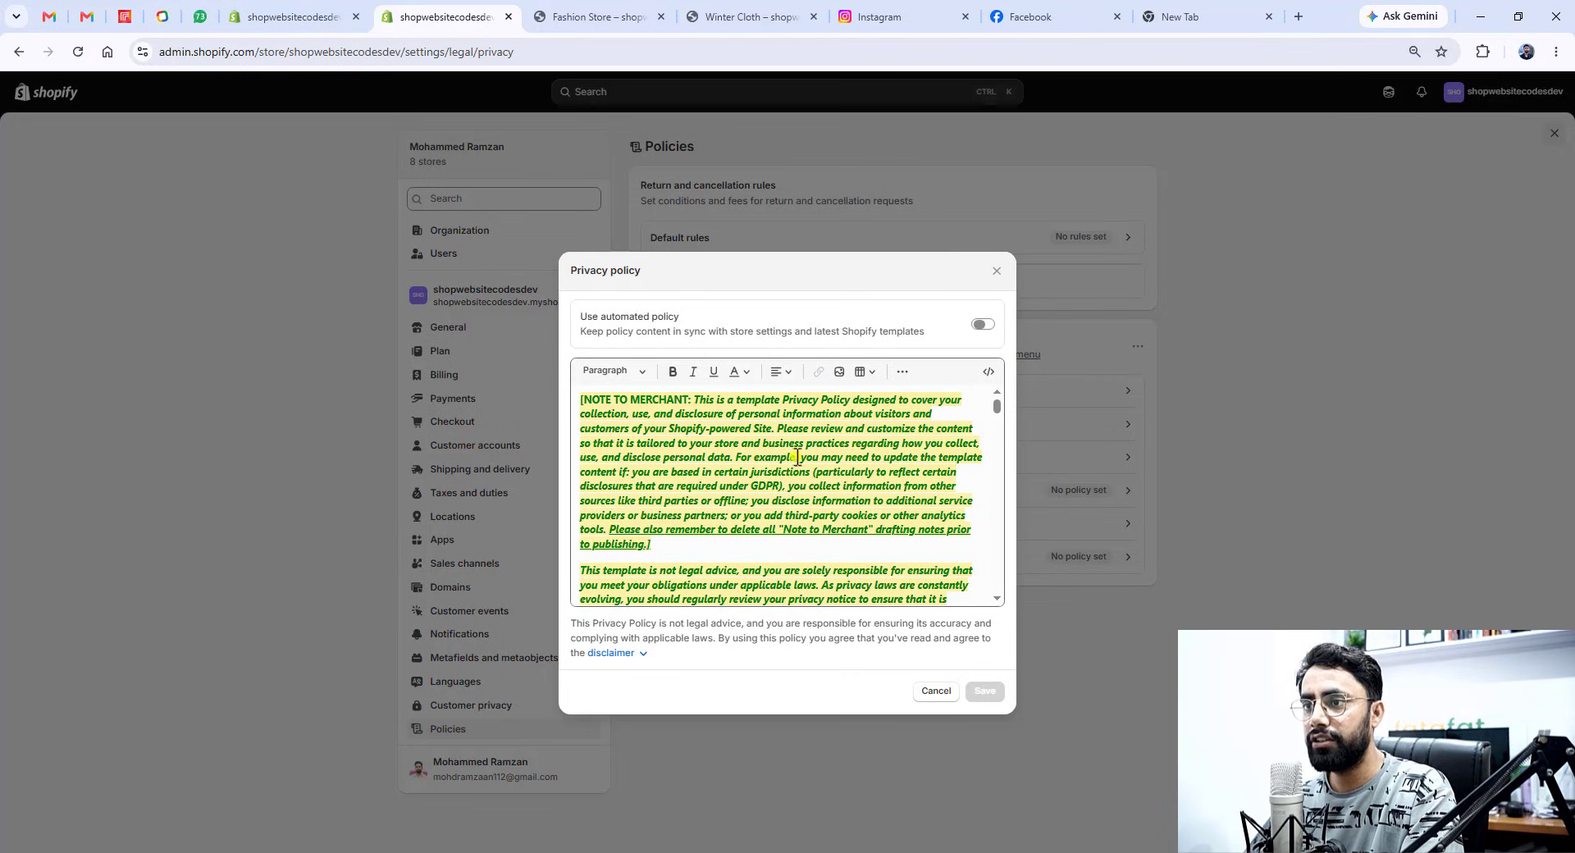
{"action": "scroll", "coordinate": [798, 457], "scroll_direction": "down", "scroll_amount": 6}
{"action": "scroll", "coordinate": [798, 458], "scroll_direction": "up", "scroll_amount": 6}
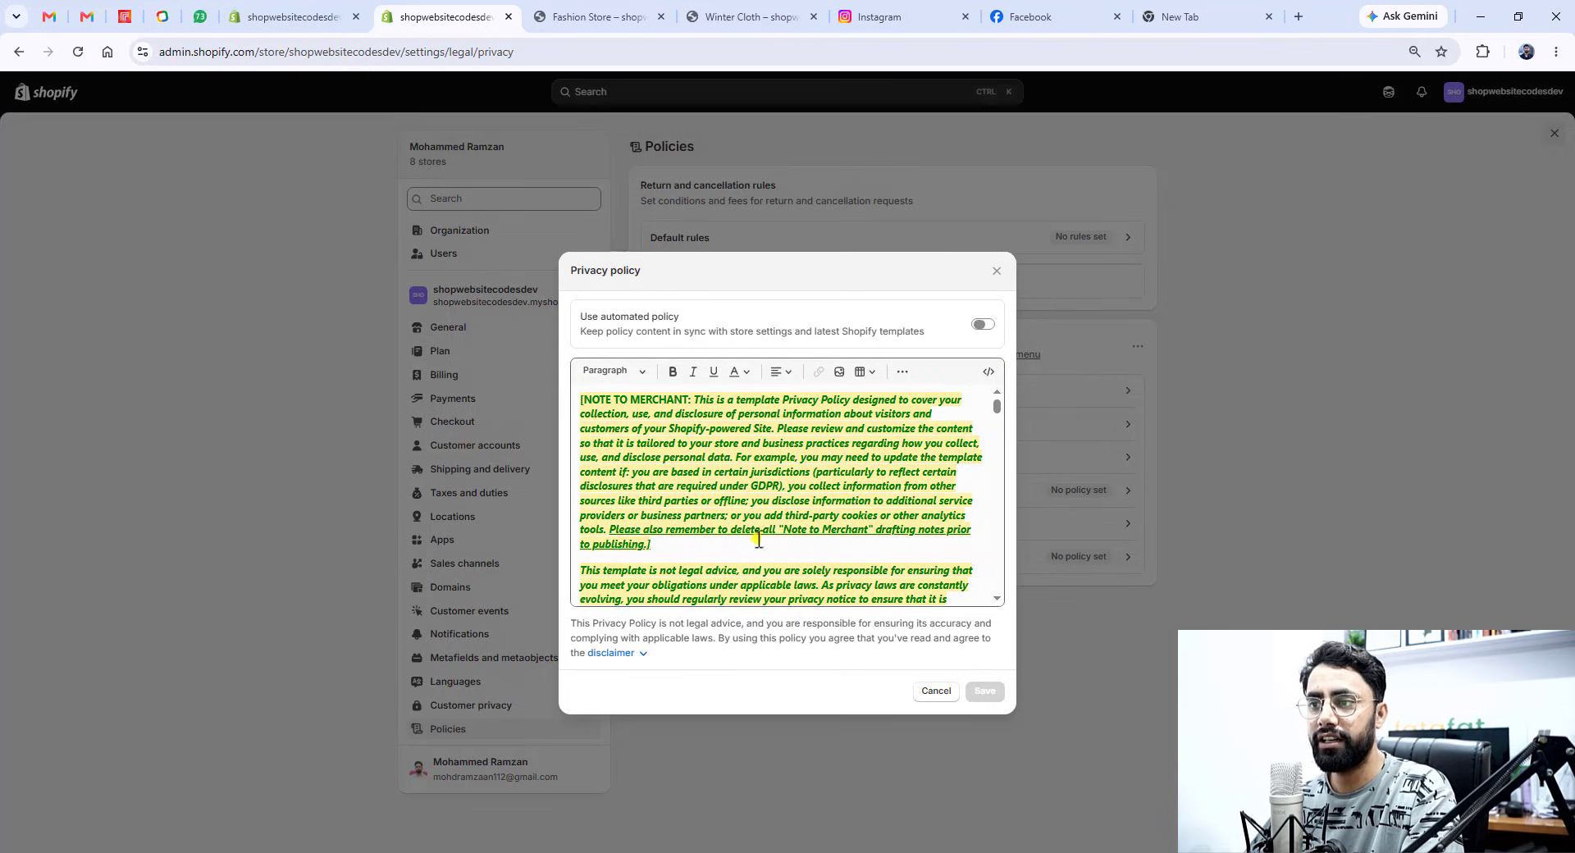
{"action": "left_click", "coordinate": [927, 694]}
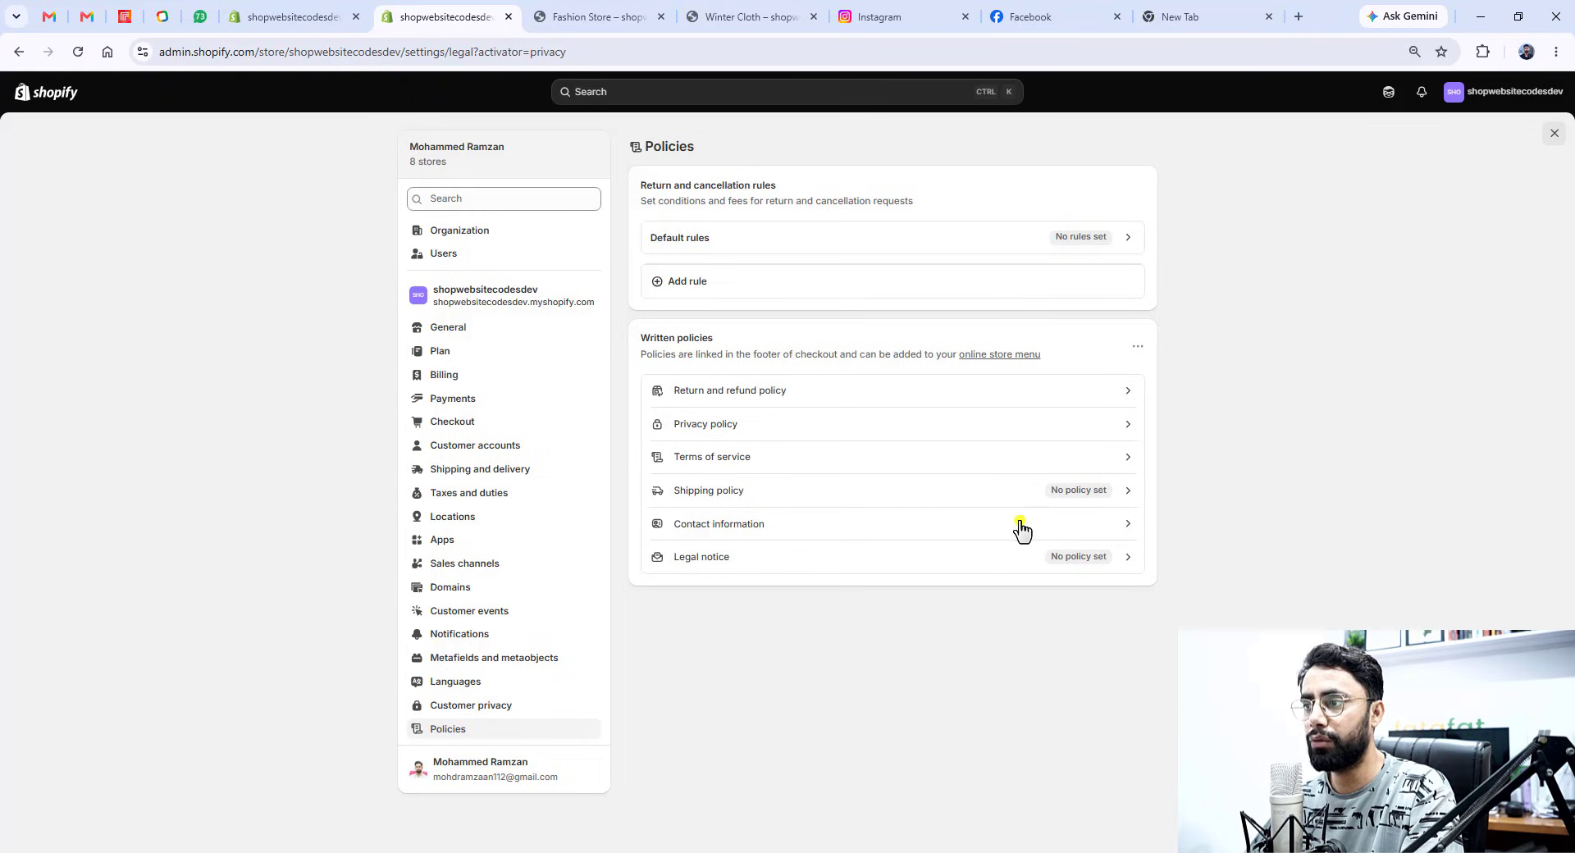
{"action": "left_click", "coordinate": [782, 433]}
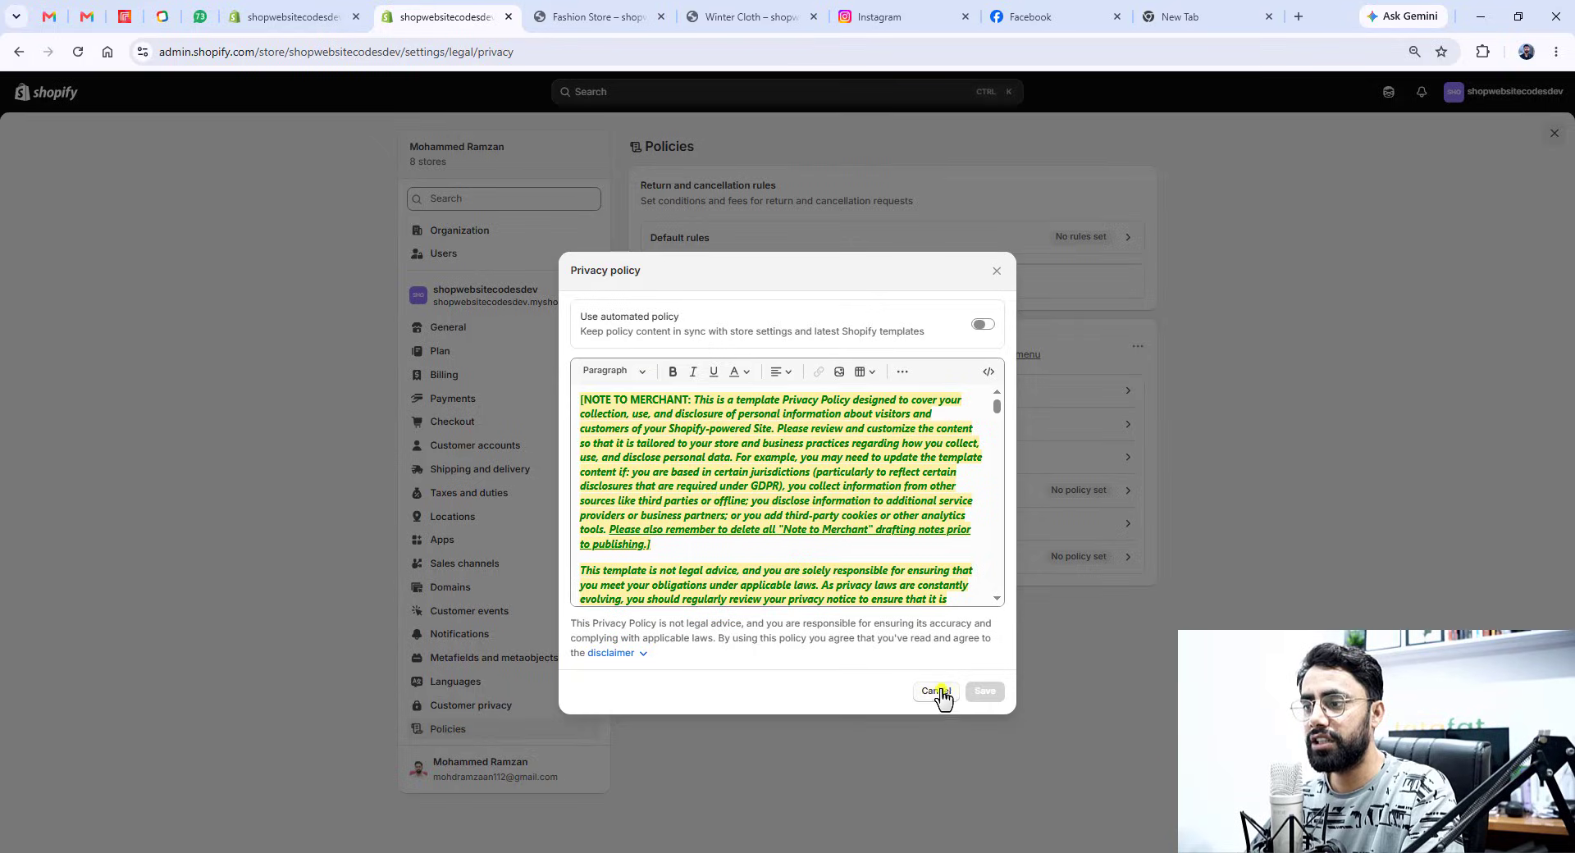
{"action": "left_click", "coordinate": [935, 694]}
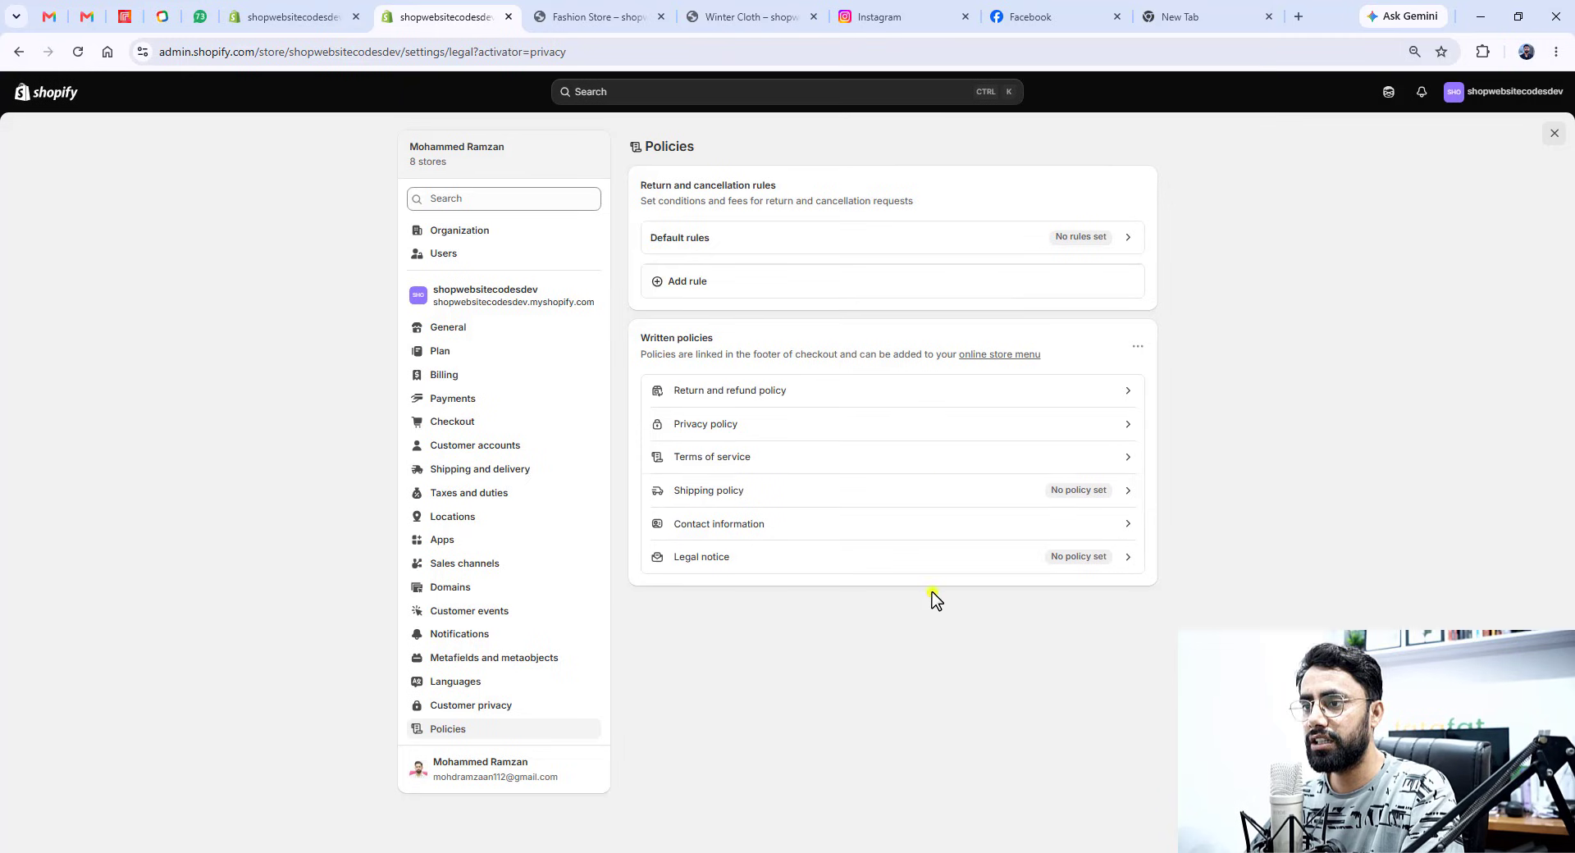
{"action": "left_click", "coordinate": [794, 466]}
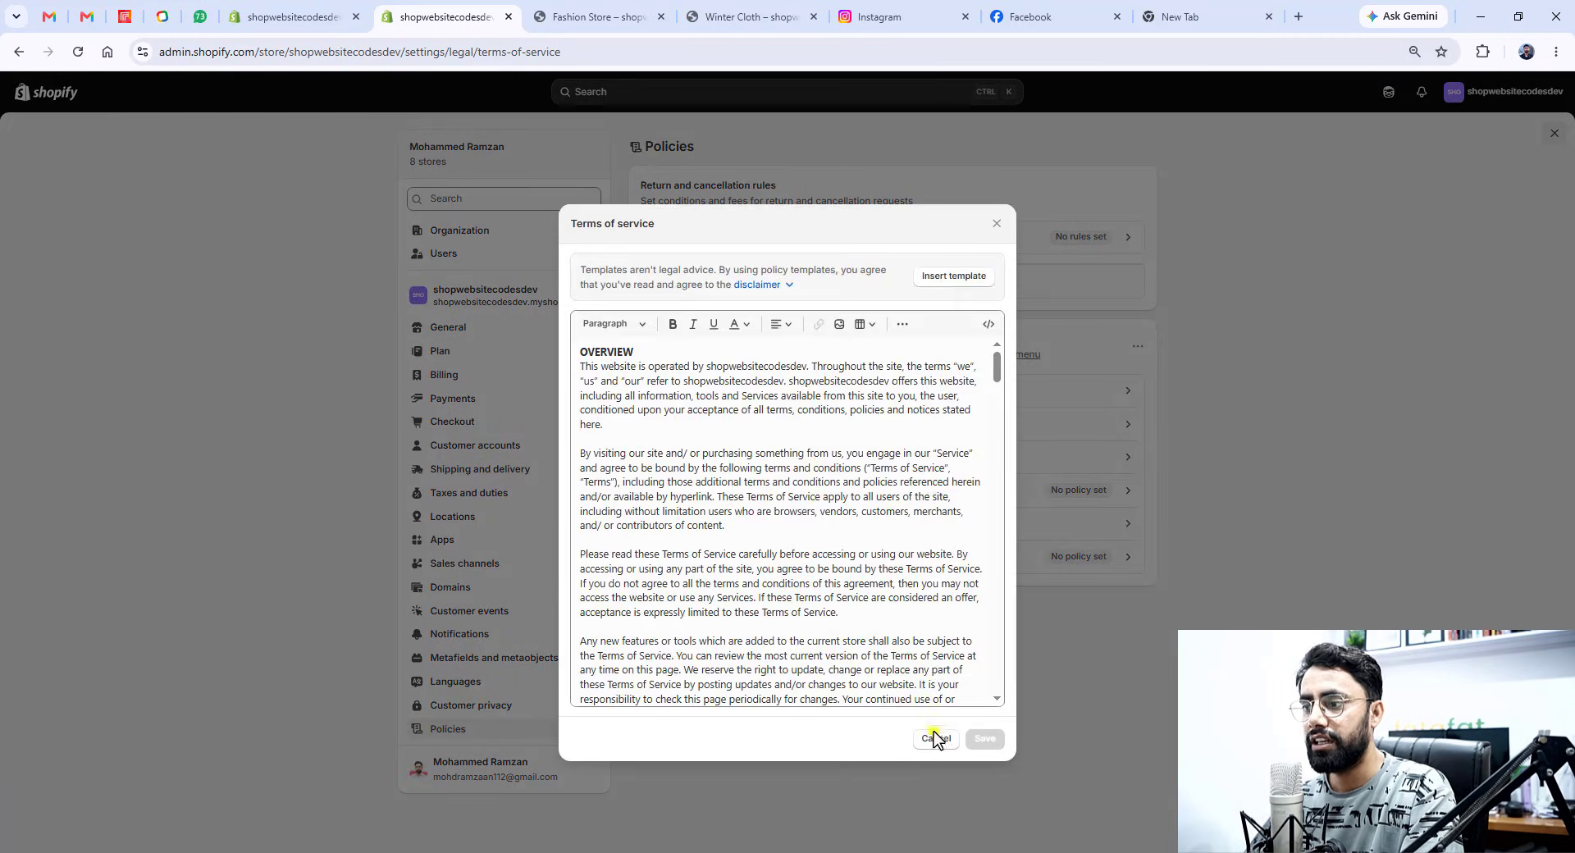
{"action": "left_click", "coordinate": [935, 738]}
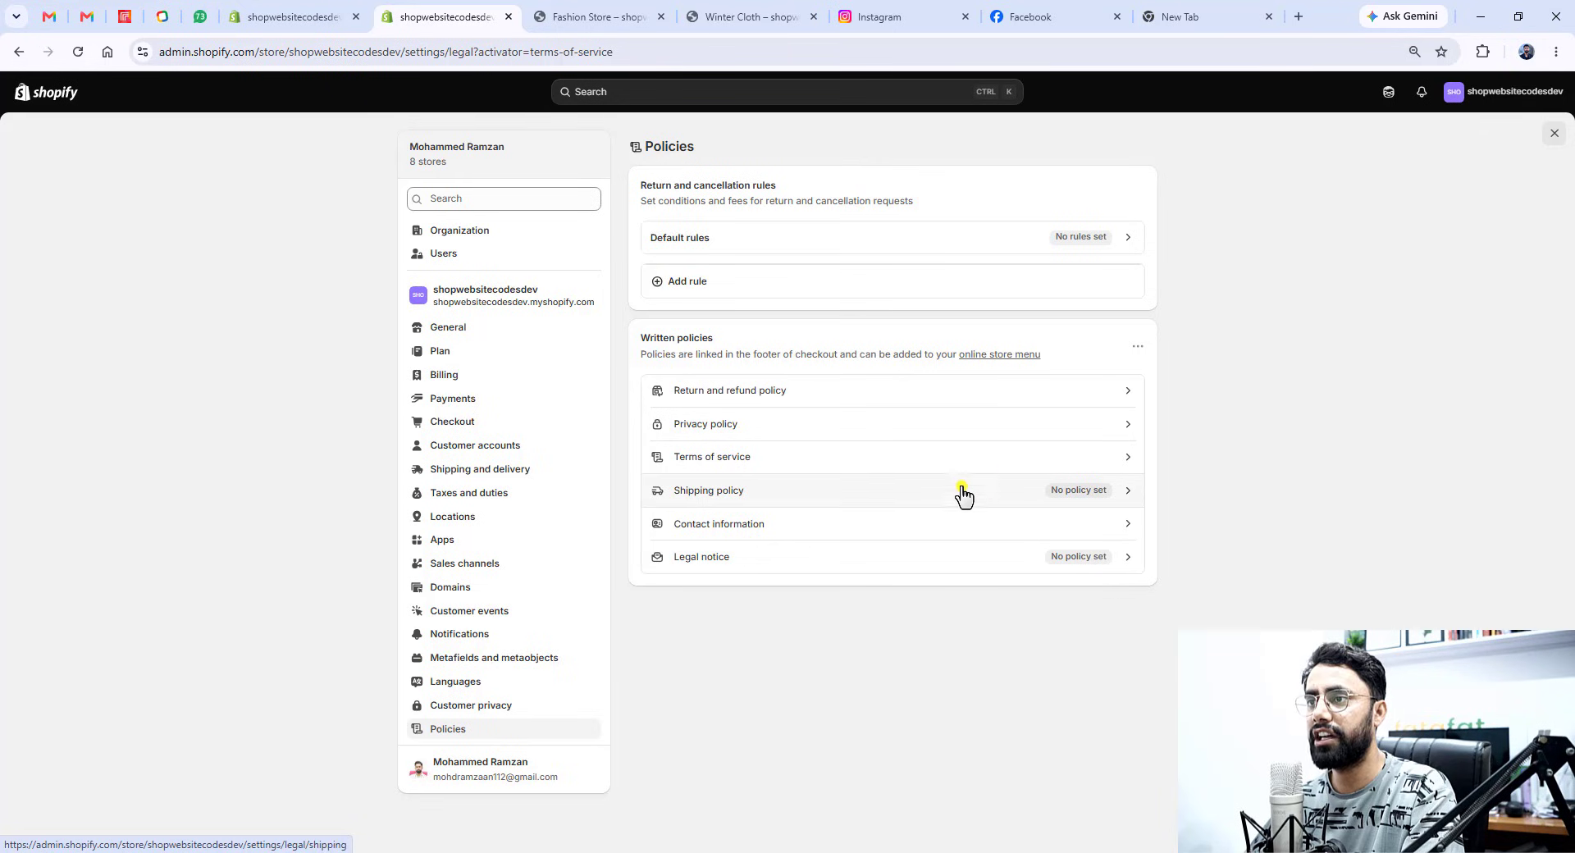
{"action": "left_click", "coordinate": [1553, 134]}
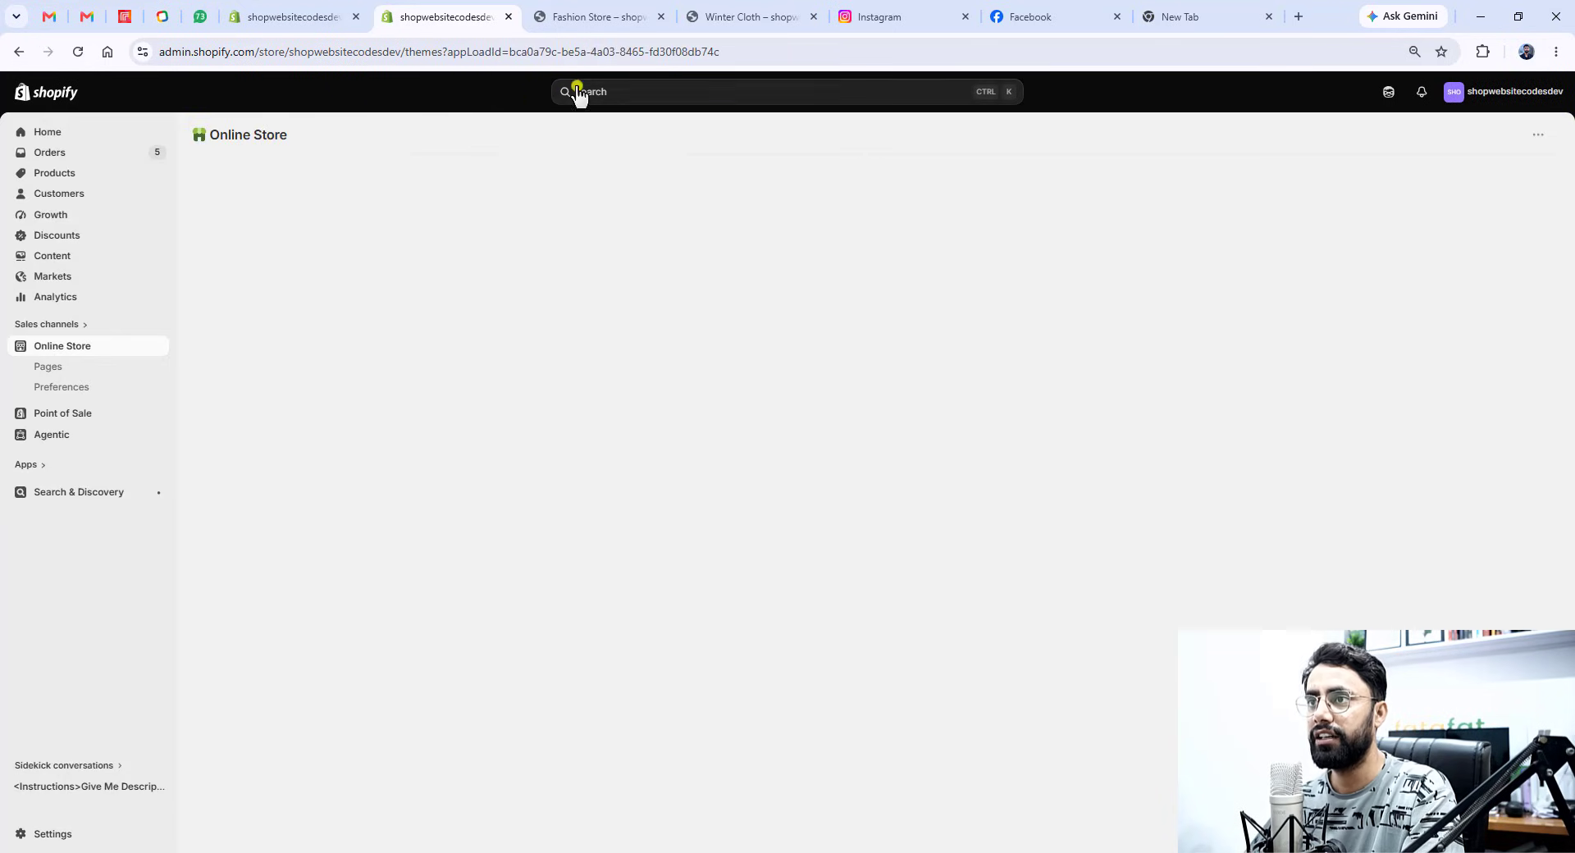
- Go back to the theme editor and add a Menu block to the Footer section
{"action": "left_click", "coordinate": [299, 15]}
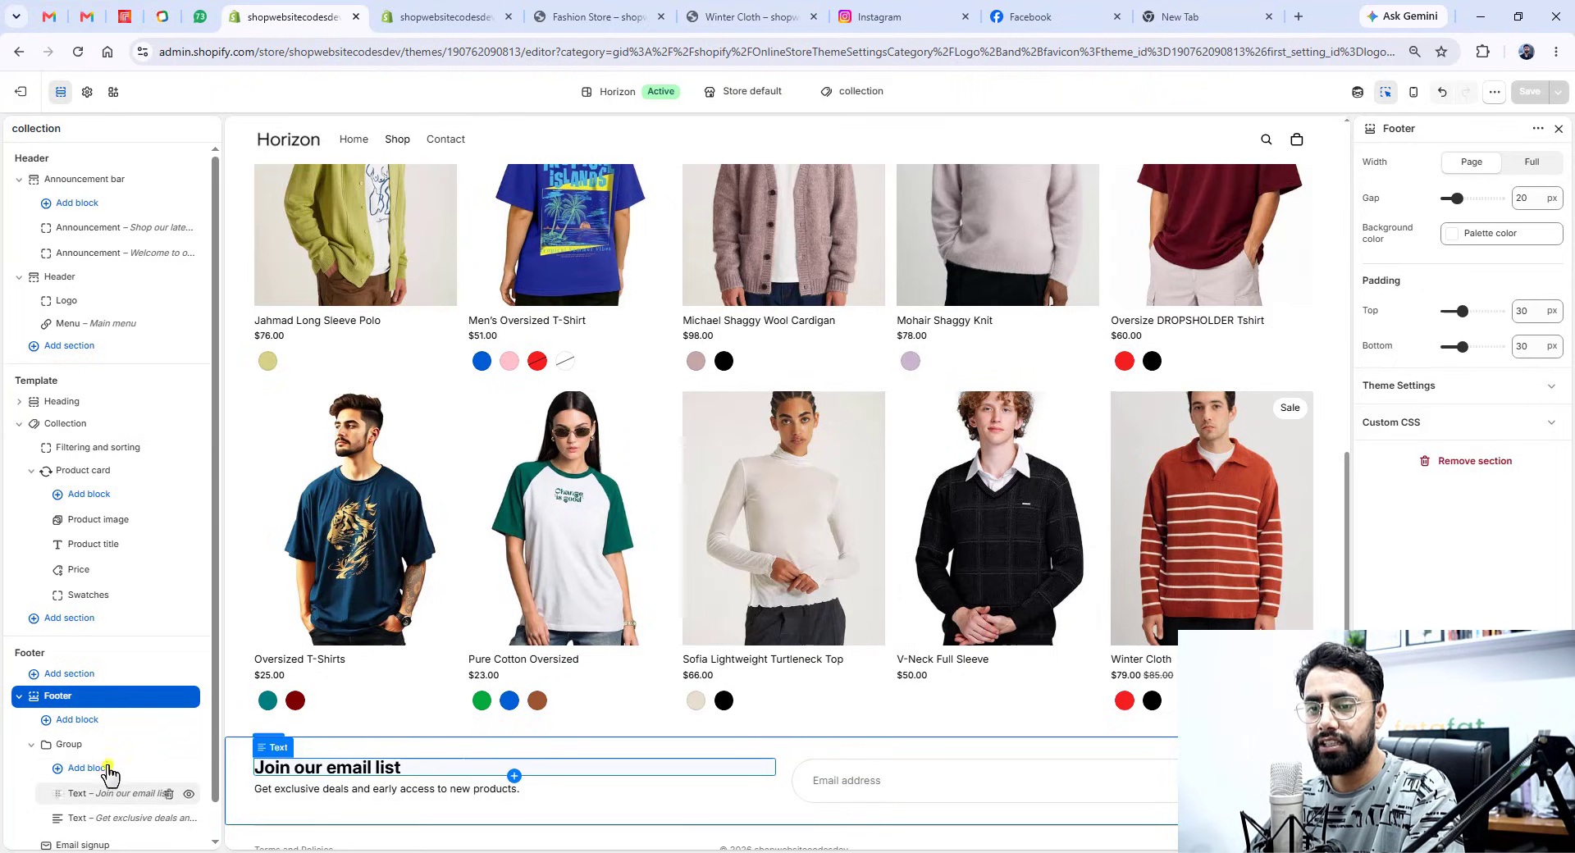
{"action": "scroll", "coordinate": [96, 742], "scroll_direction": "down", "scroll_amount": 1}
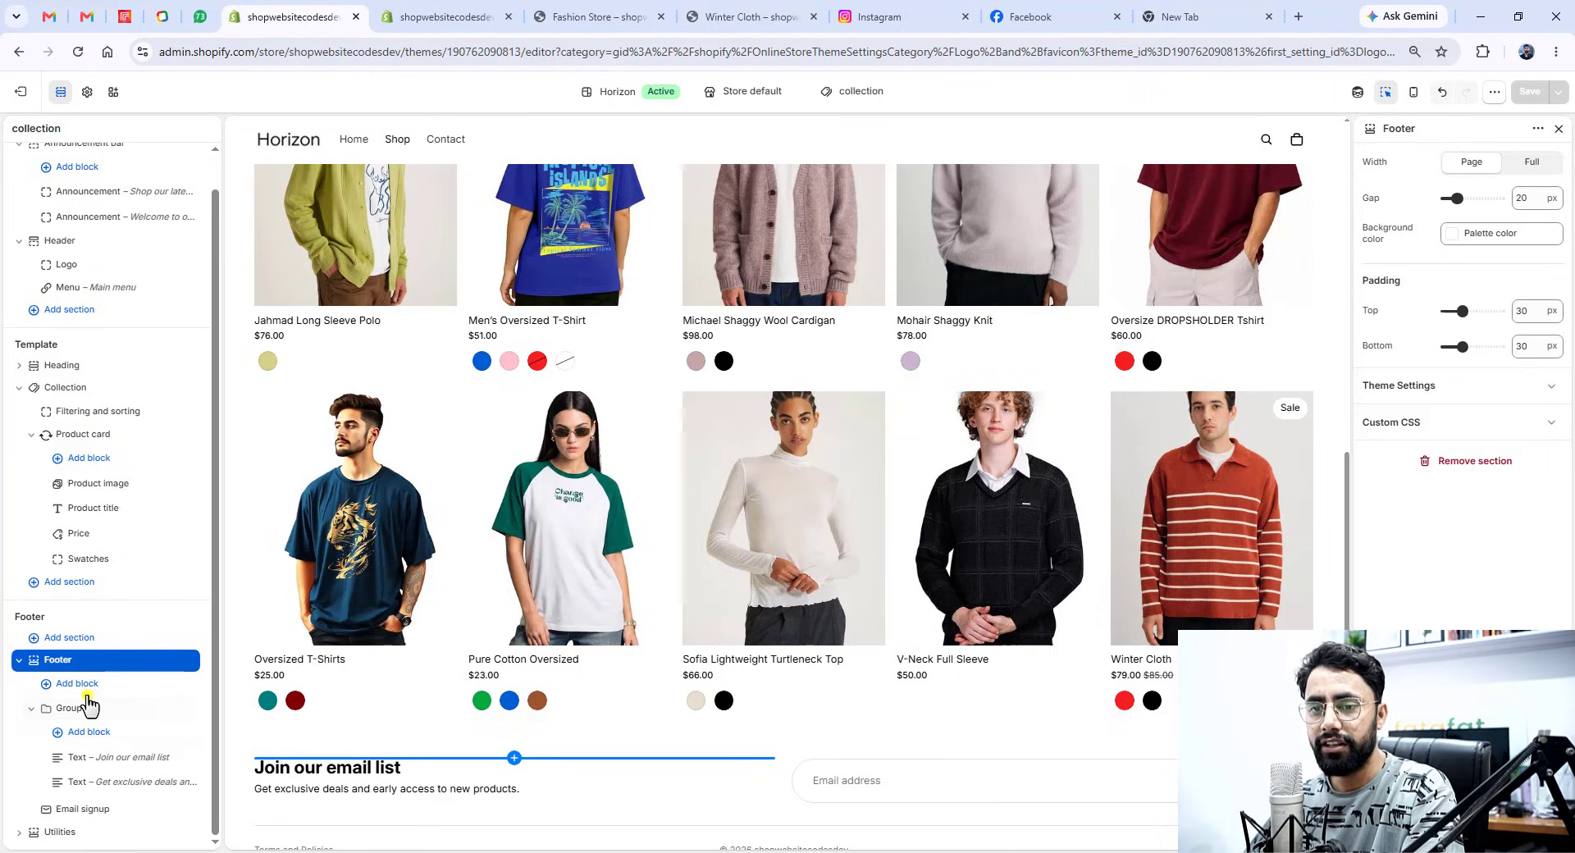
{"action": "left_click", "coordinate": [32, 709]}
{"action": "left_click", "coordinate": [63, 720]}
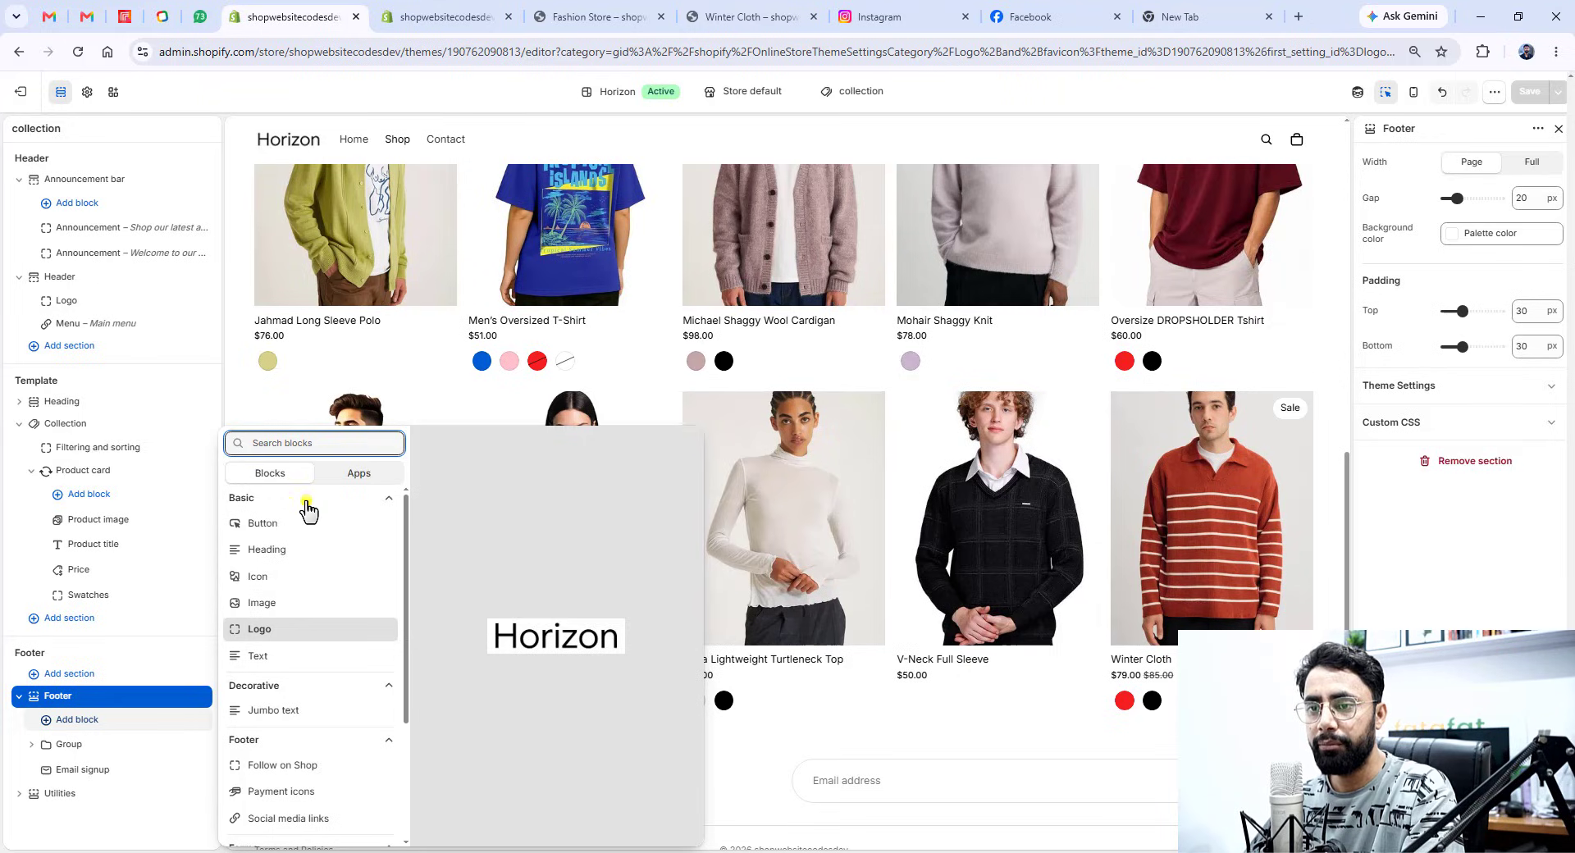
{"action": "type", "text": "menu"}
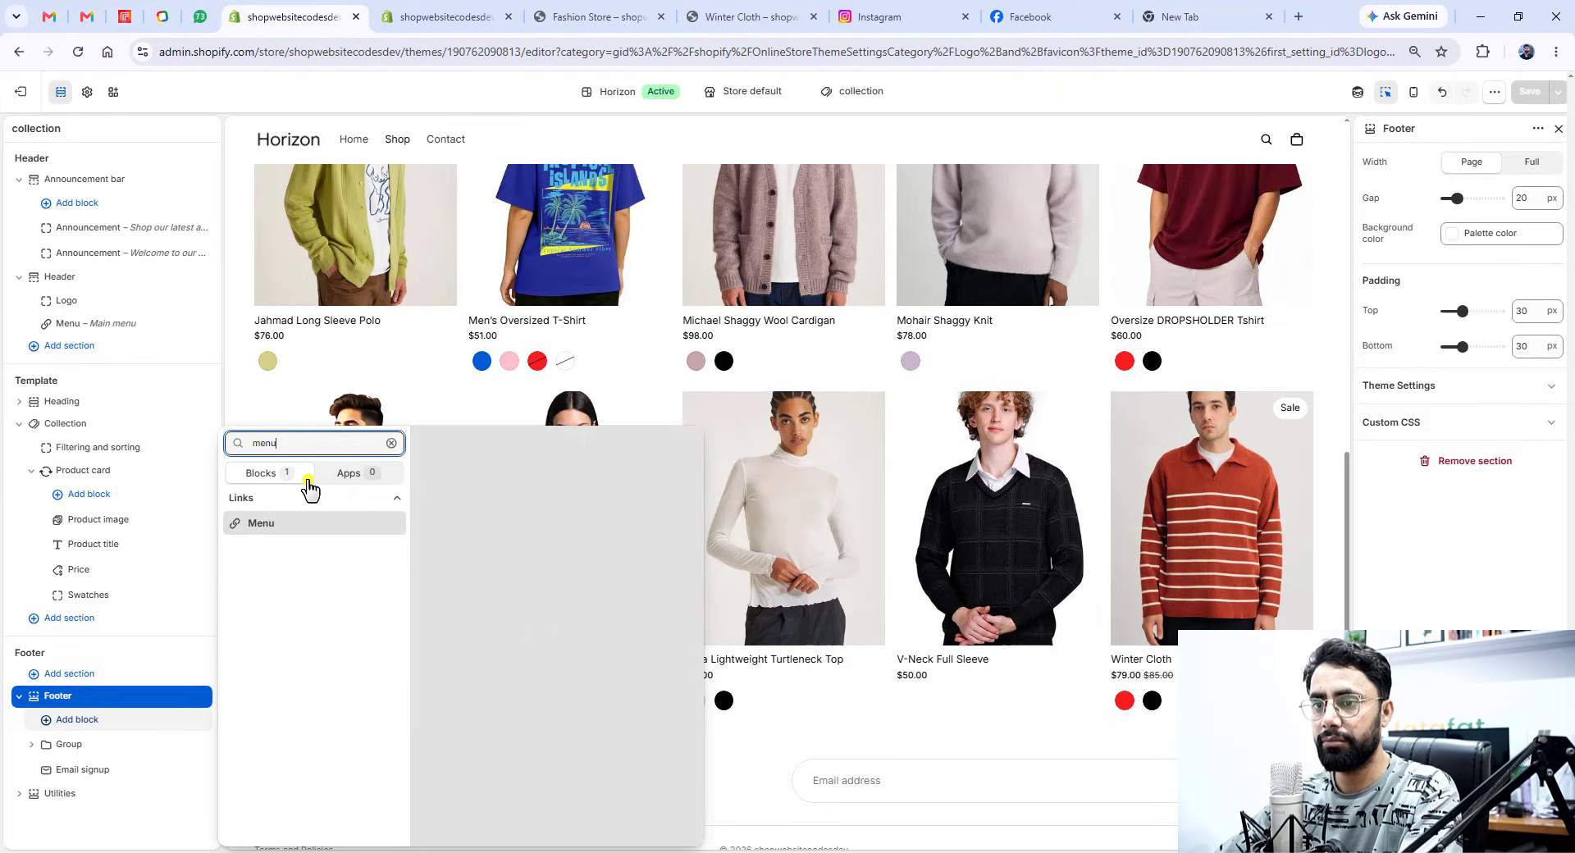
{"action": "left_click", "coordinate": [313, 525]}
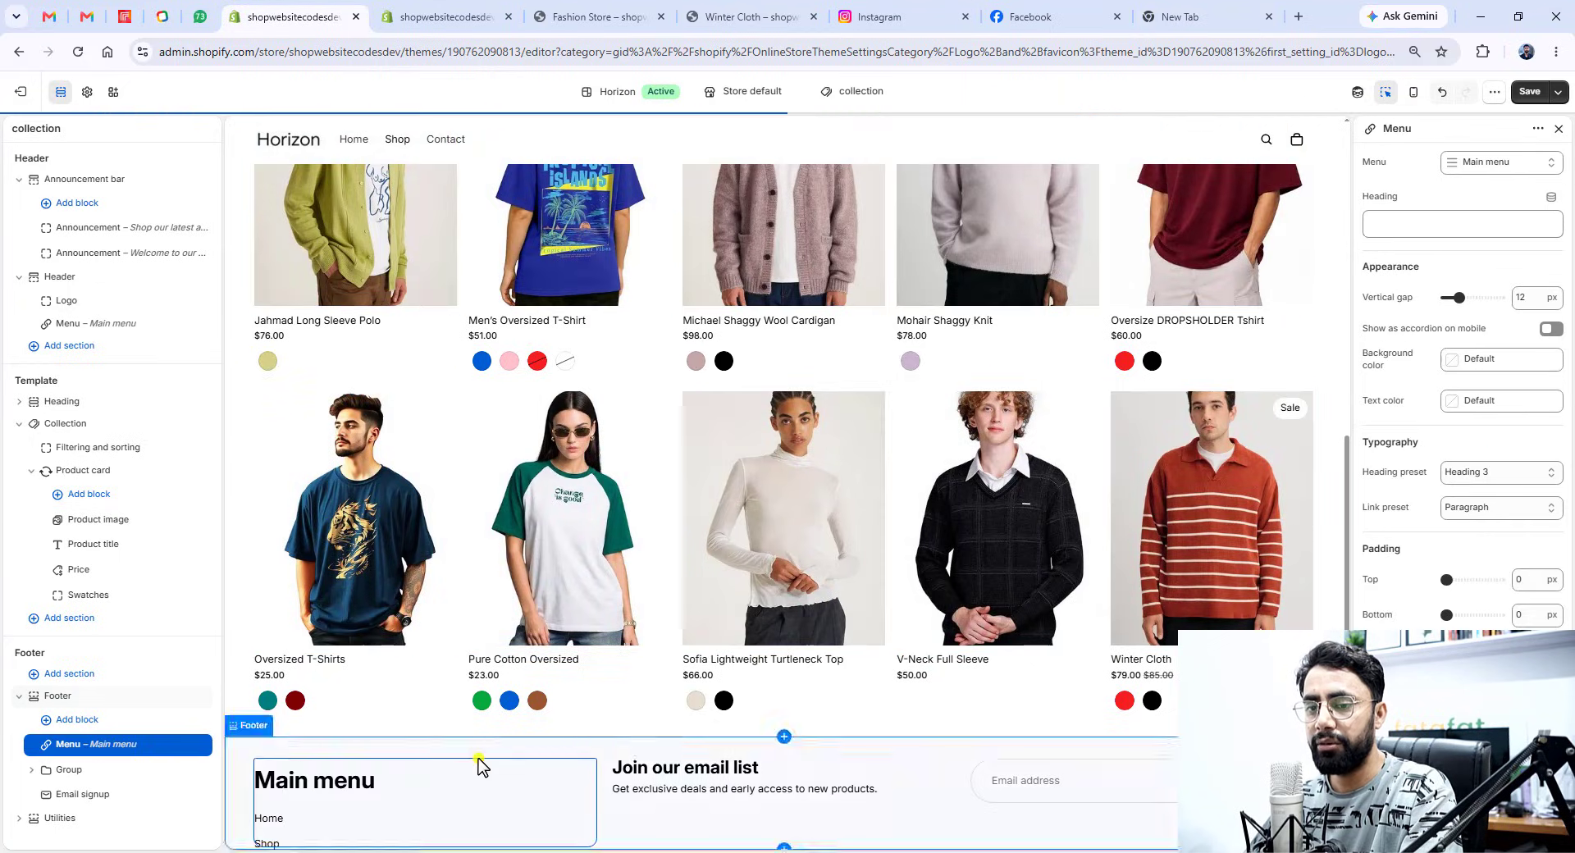
{"action": "scroll", "coordinate": [645, 729], "scroll_direction": "down", "scroll_amount": 2}
{"action": "left_click", "coordinate": [369, 712]}
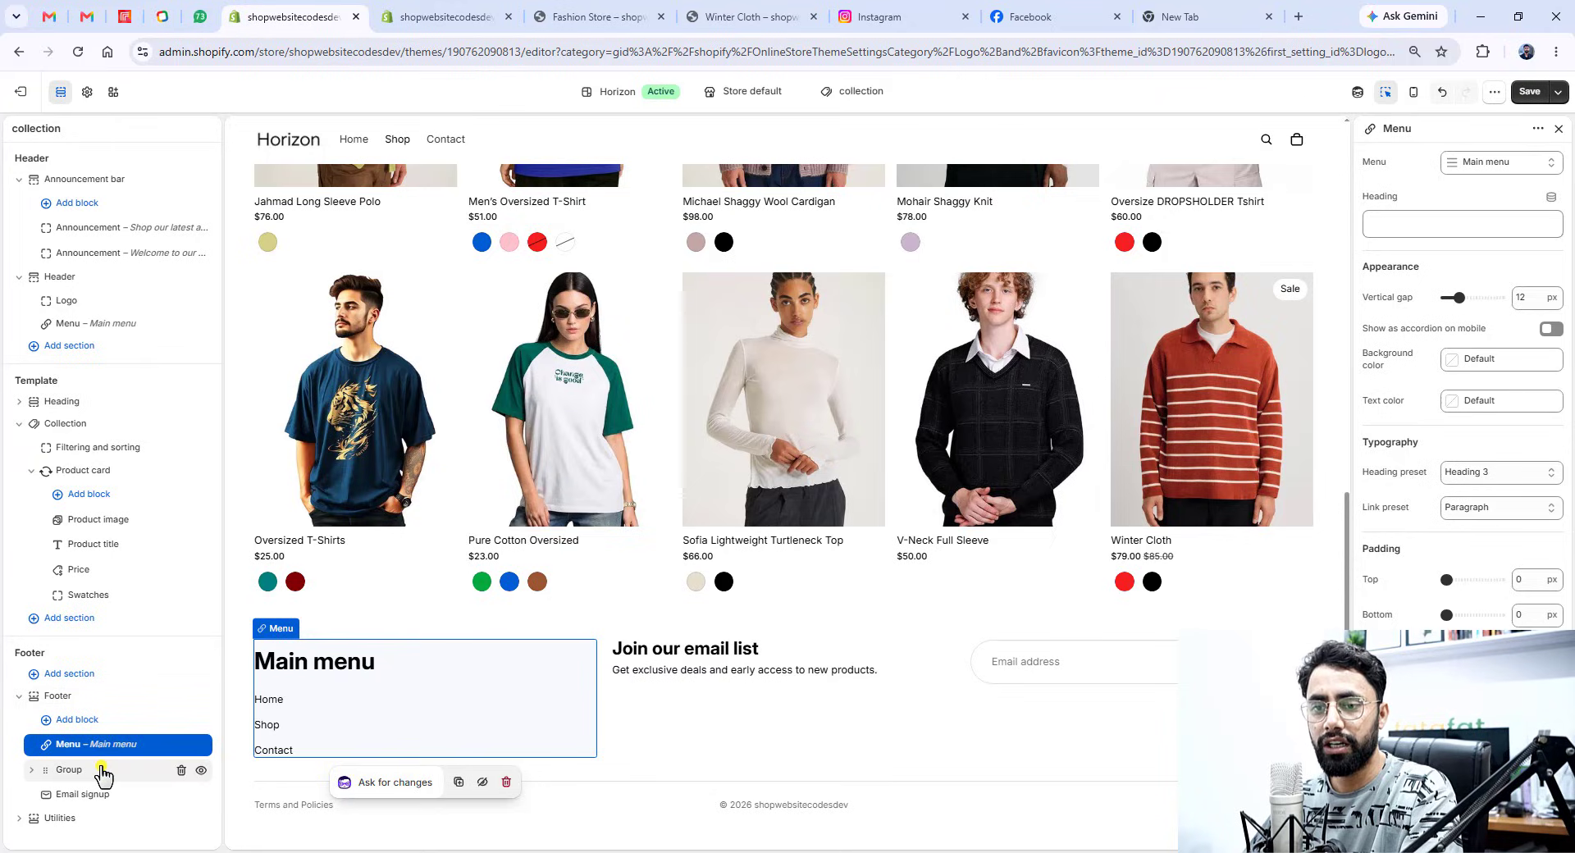
- Add a Logo block to the Footer section
{"action": "left_click", "coordinate": [87, 720]}
{"action": "type", "text": "logo"}
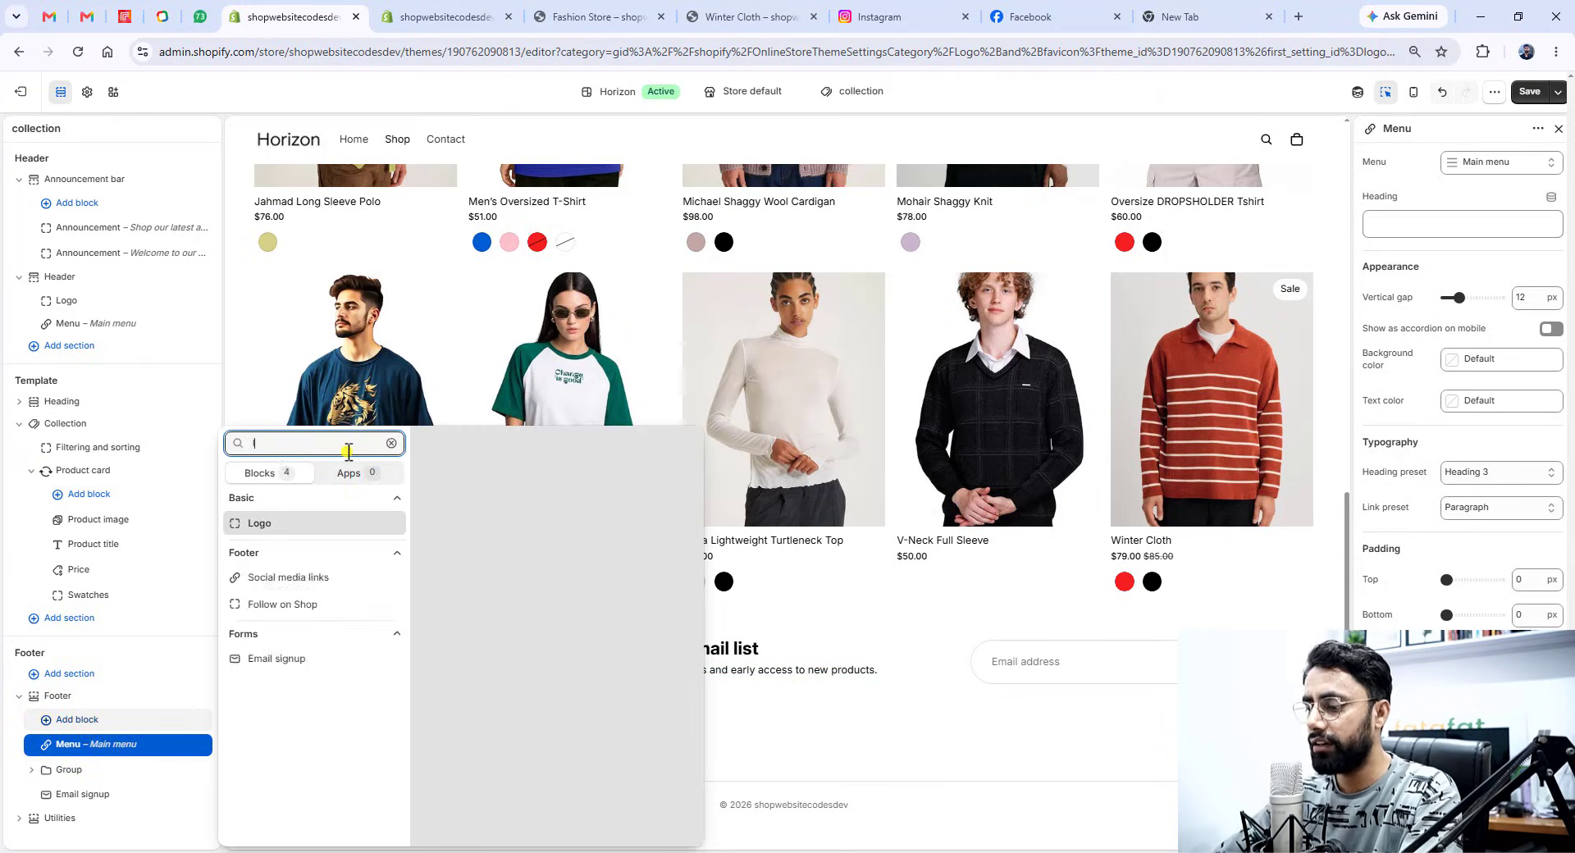
{"action": "left_click", "coordinate": [297, 530]}
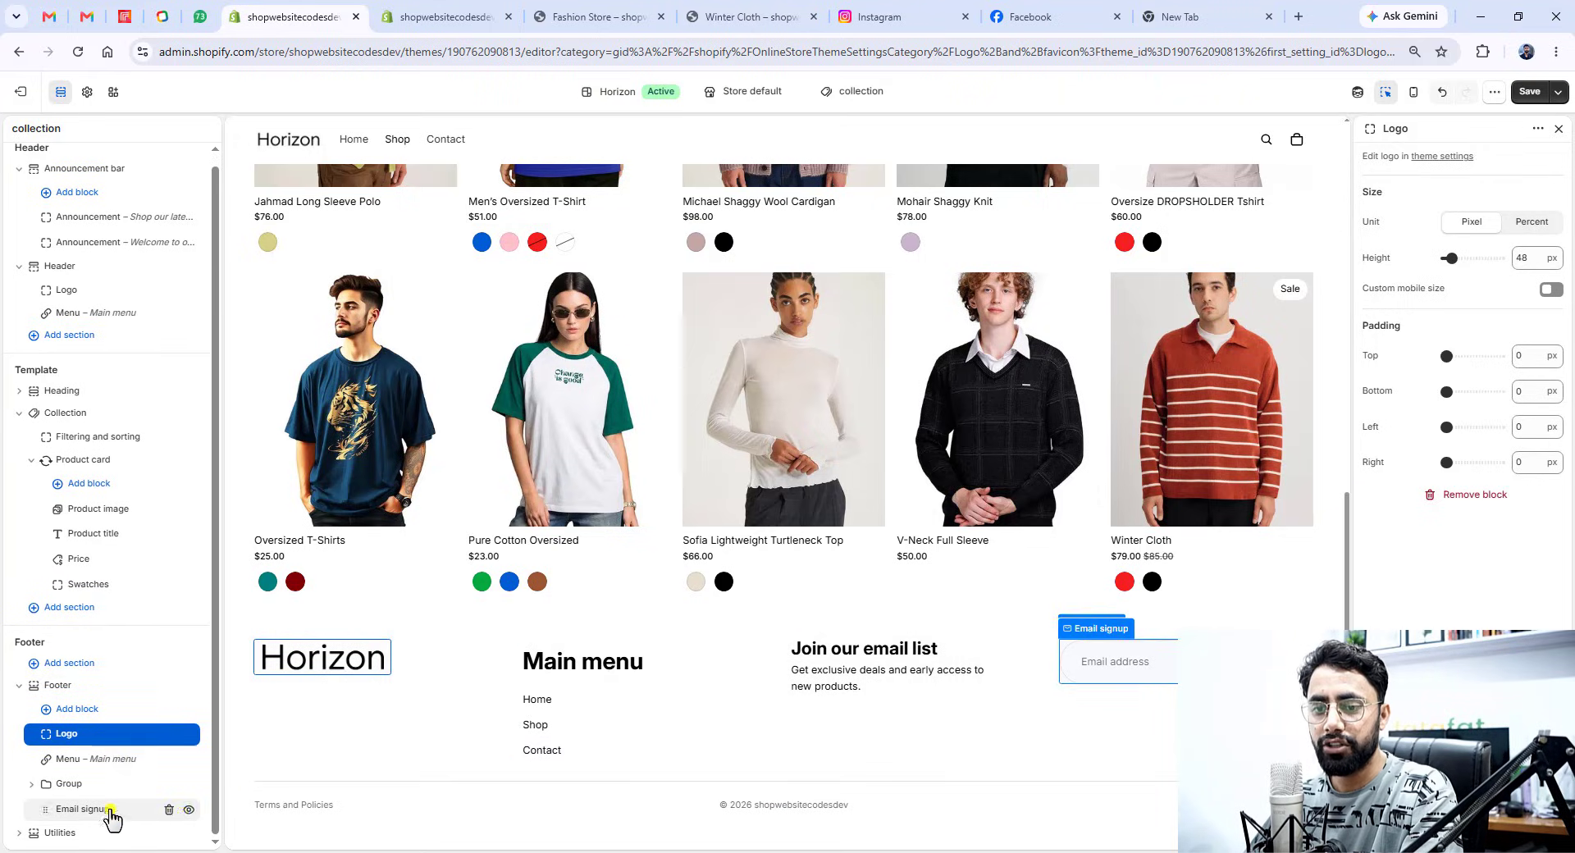
- Remove the Email signup block from the Footer section and save the theme
{"action": "left_click", "coordinate": [169, 810]}
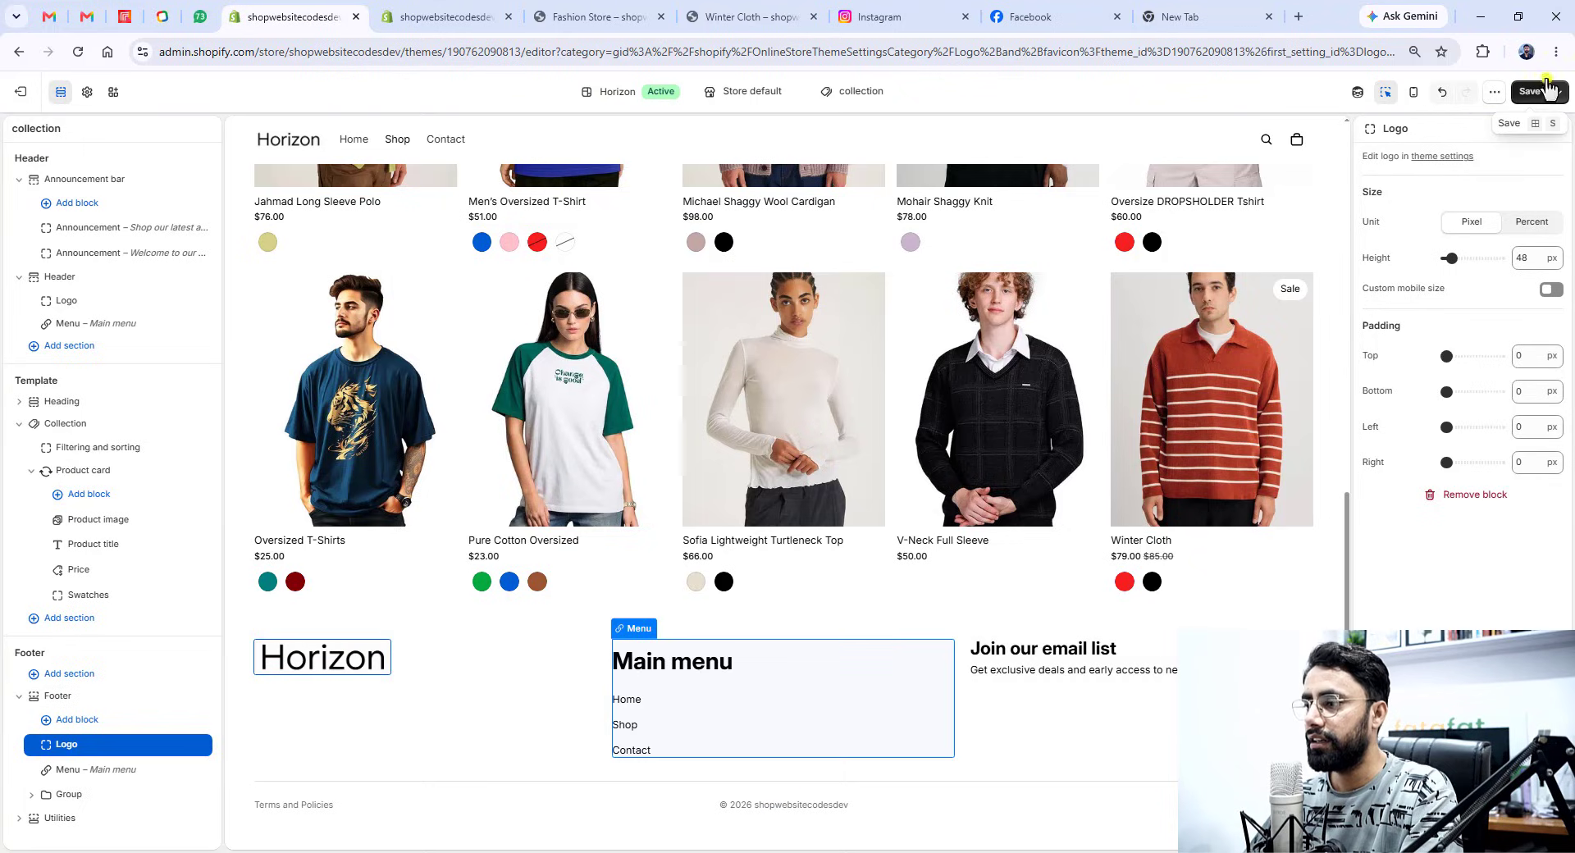
{"action": "key", "text": "ctrl+s"}
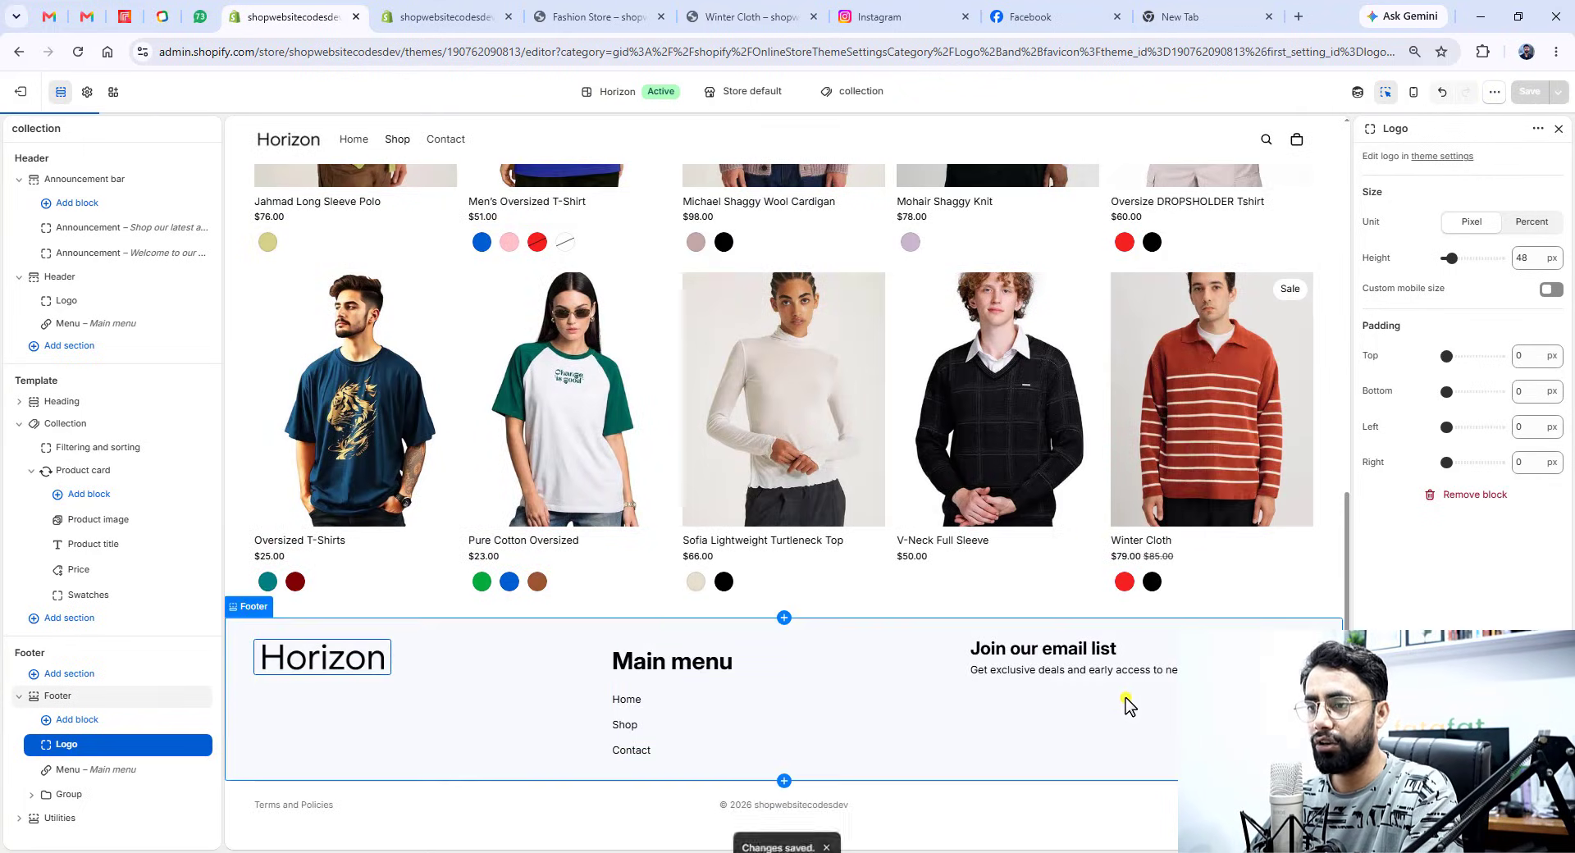
- Set the Footer section's background color to black, #000000
{"action": "left_click", "coordinate": [59, 697]}
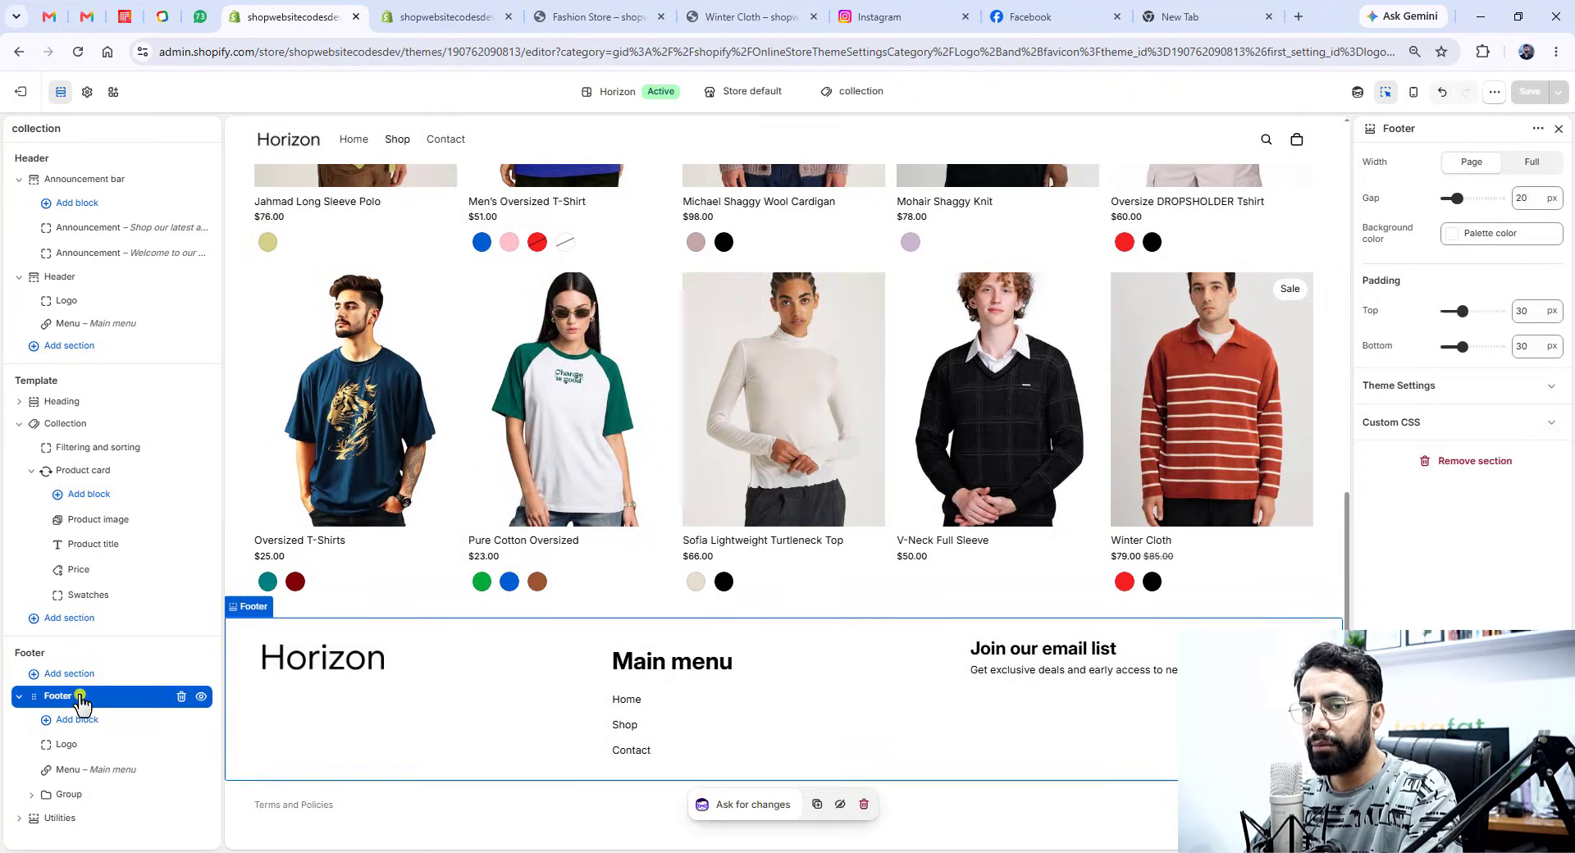
{"action": "left_click", "coordinate": [1498, 235]}
{"action": "left_click", "coordinate": [1392, 366]}
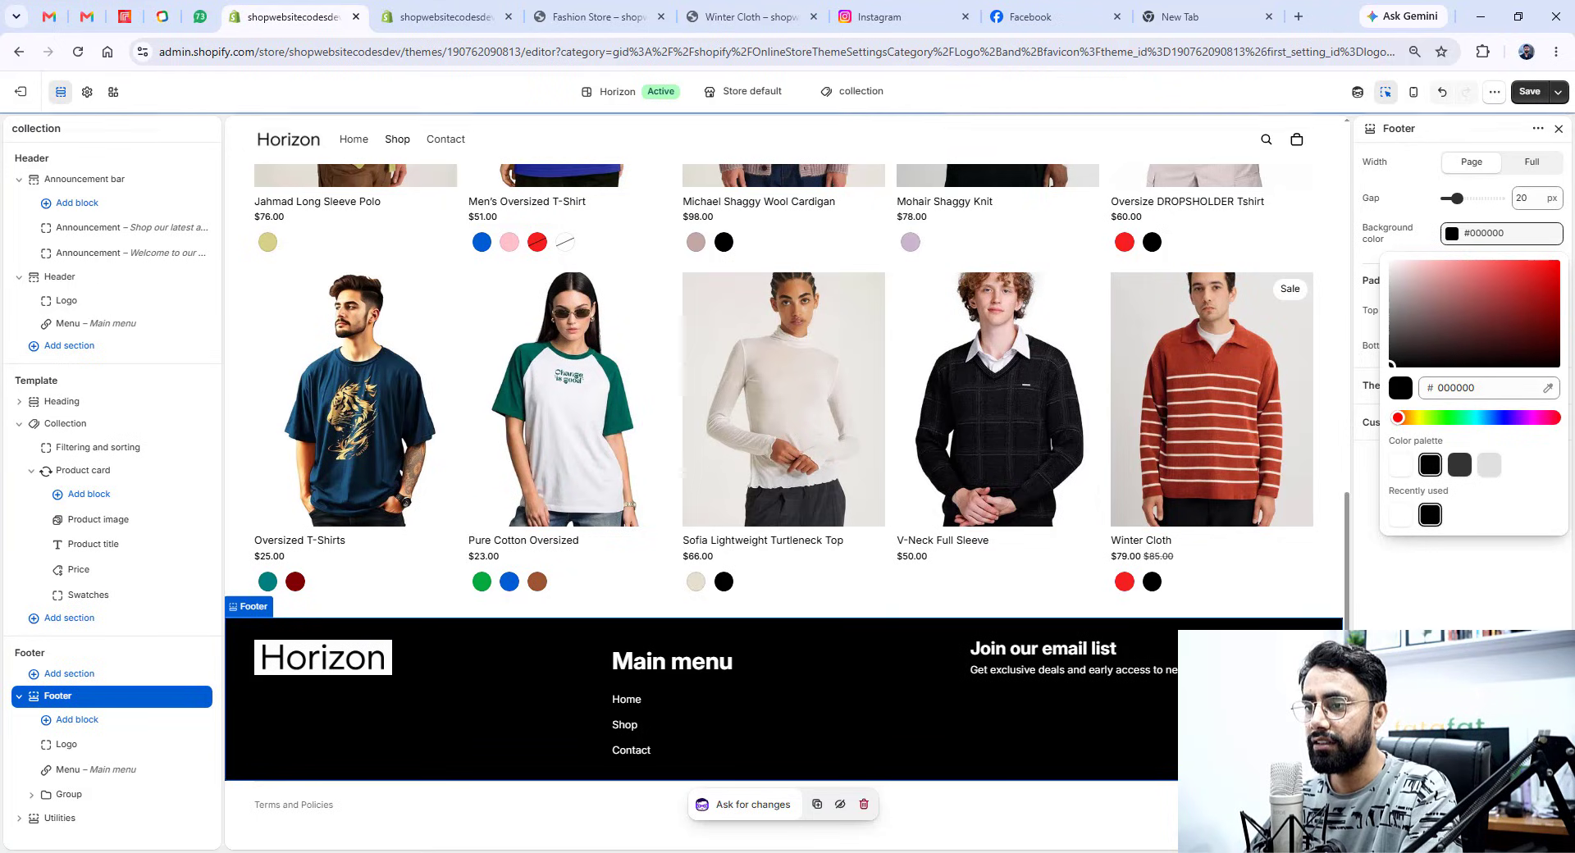
{"action": "key", "text": "Escape"}
- Set the Utilities section's background color to dark gray #3E3E3E and save the theme
{"action": "left_click", "coordinate": [454, 809]}
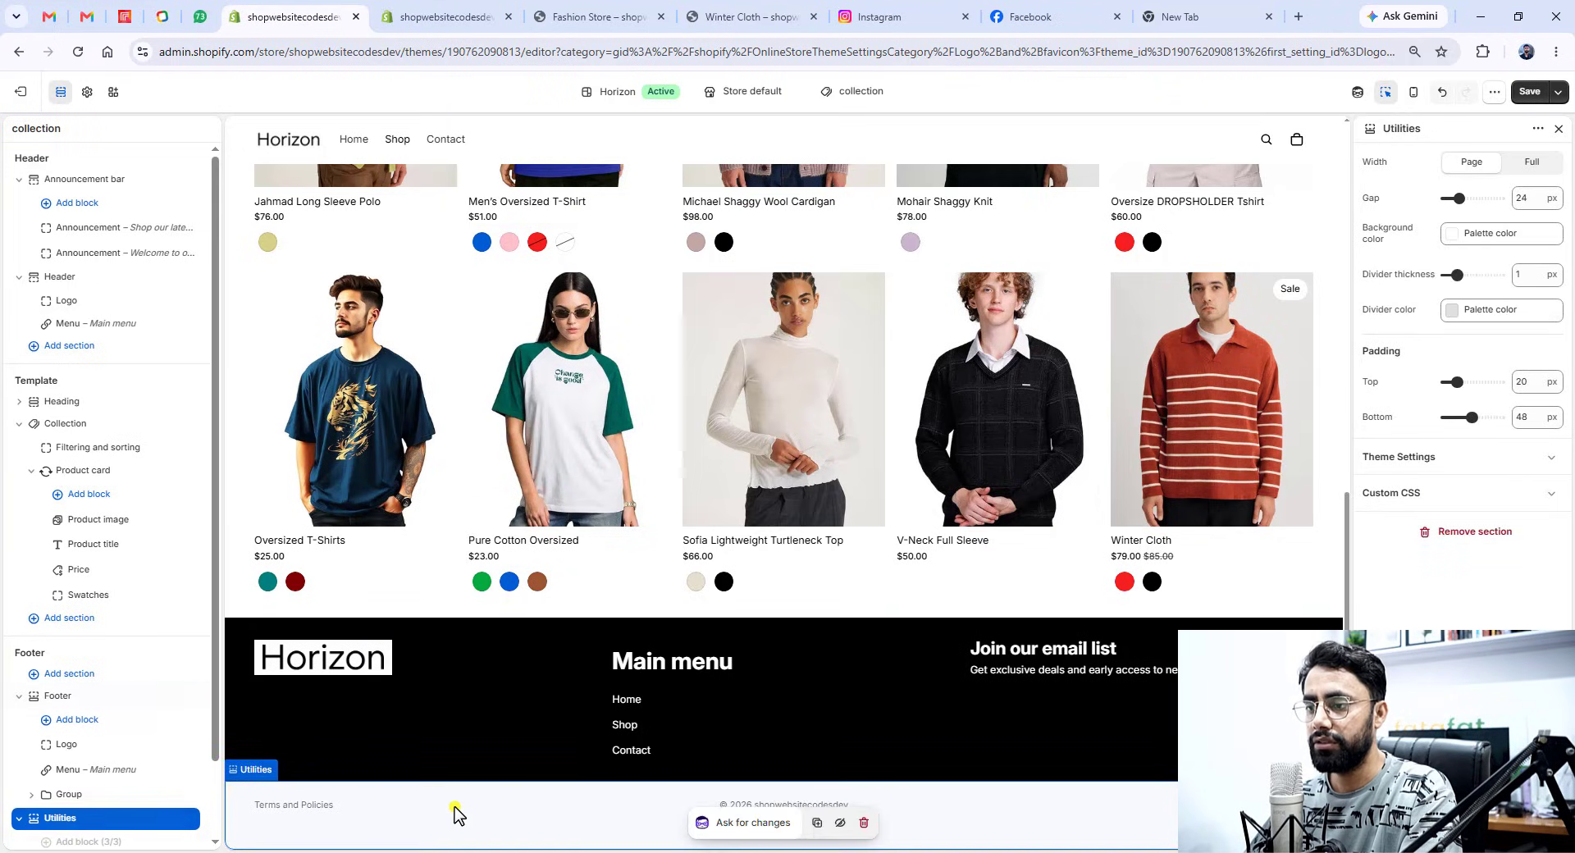
{"action": "left_click", "coordinate": [1495, 235]}
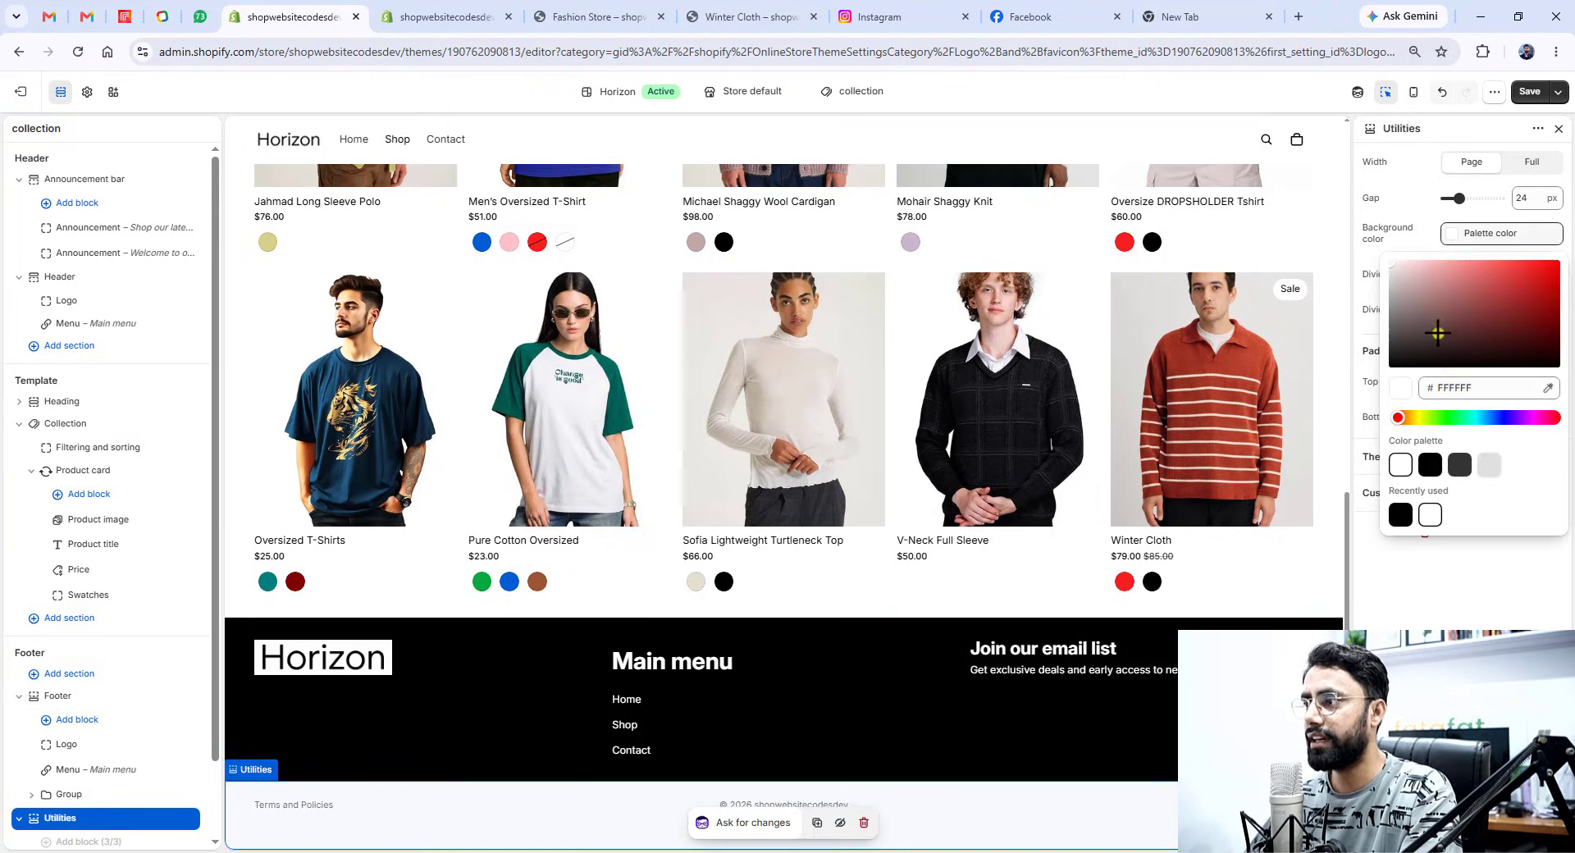
{"action": "left_click_drag", "start_coordinate": [1408, 317], "coordinate": [1355, 340]}
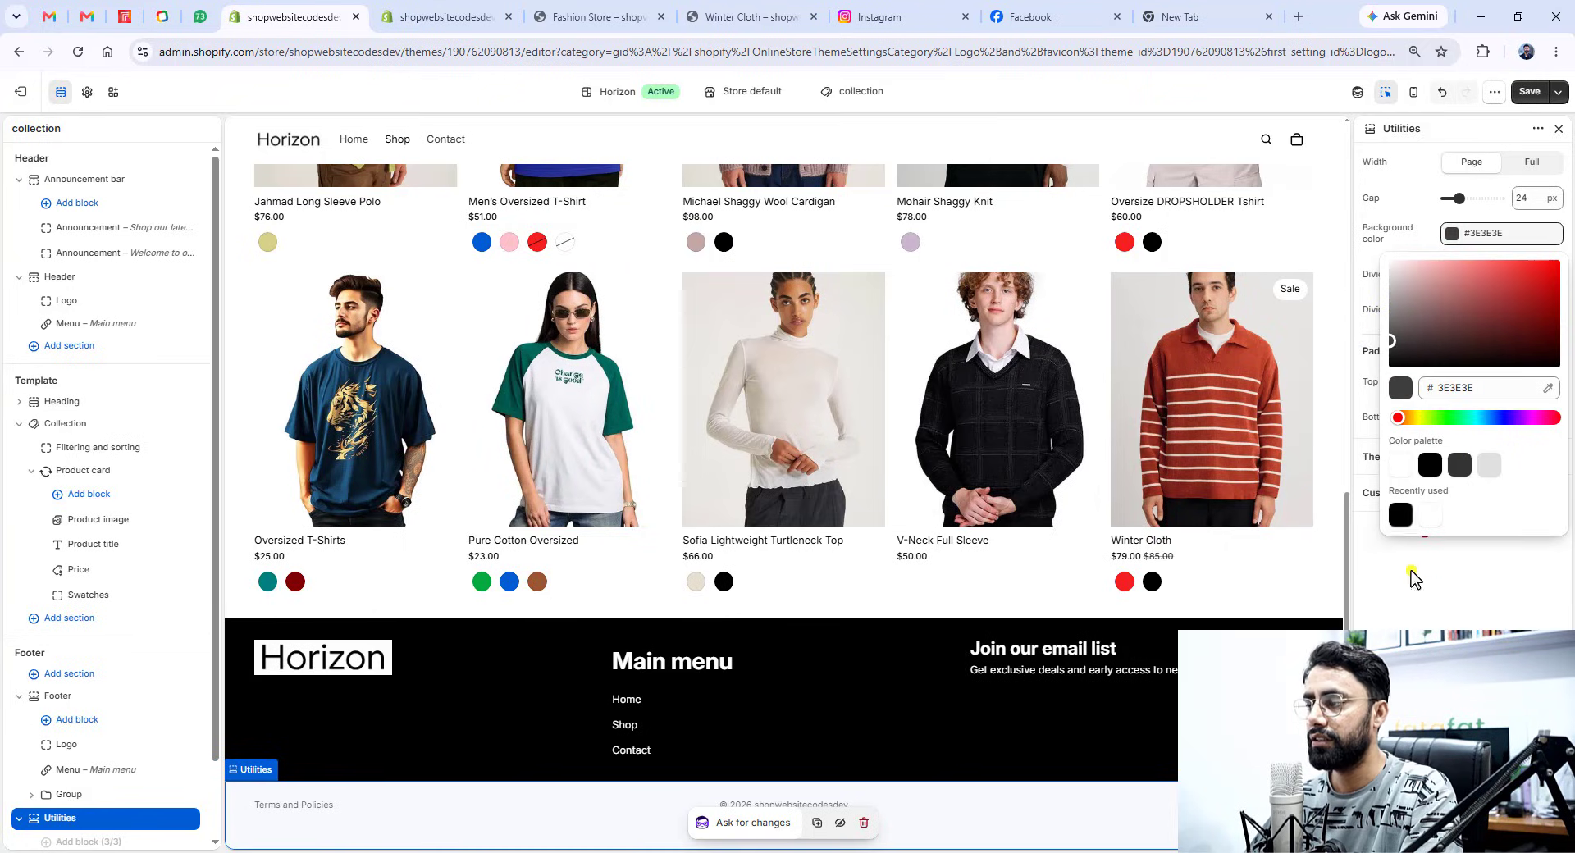
{"action": "left_click", "coordinate": [1442, 625]}
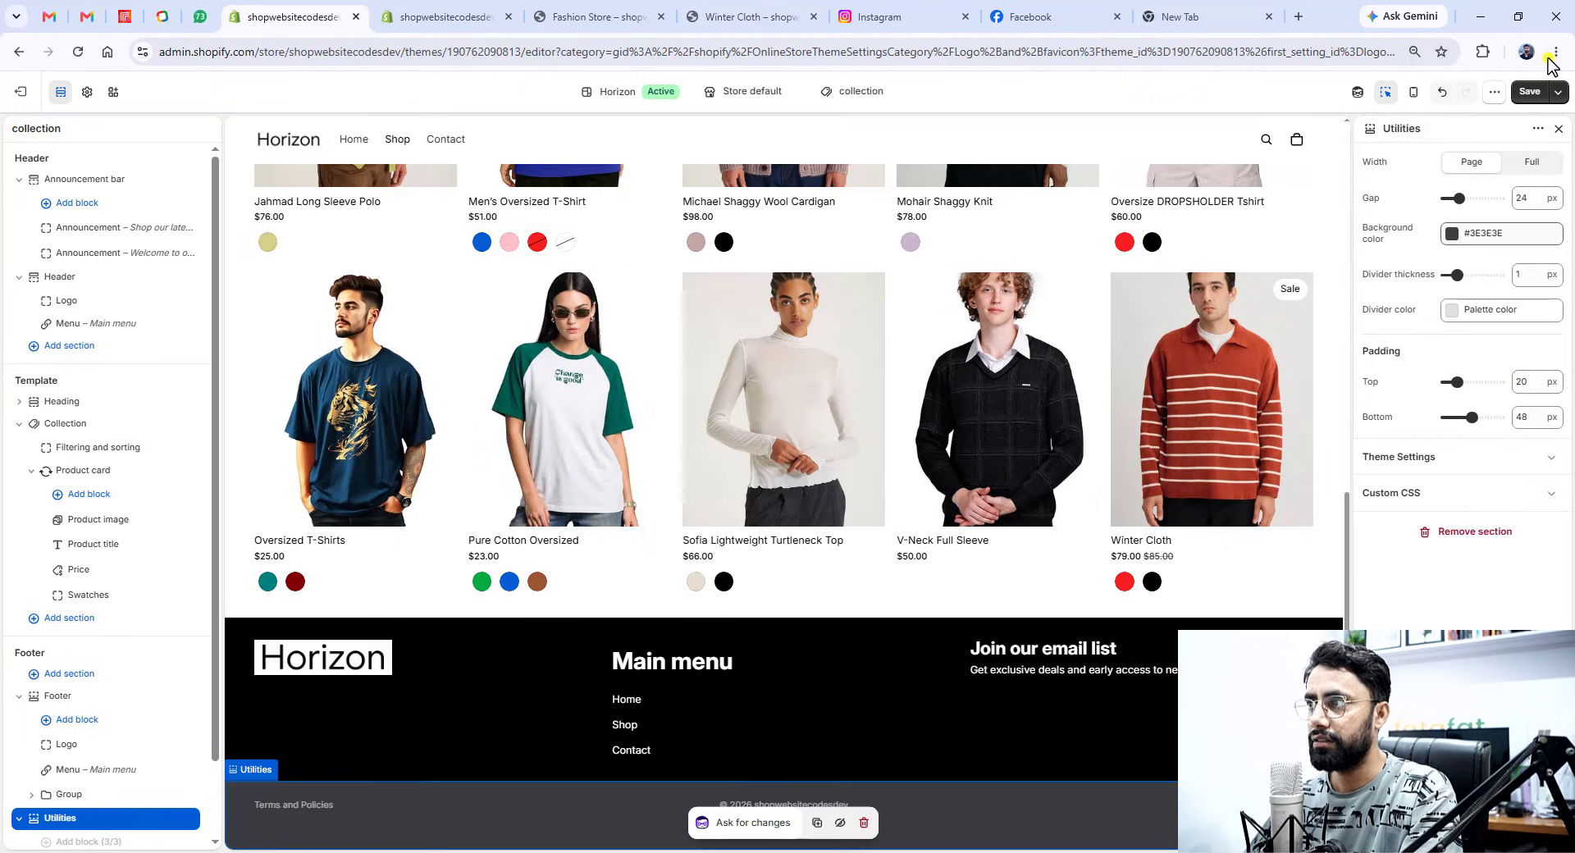
{"action": "left_click", "coordinate": [1530, 93]}
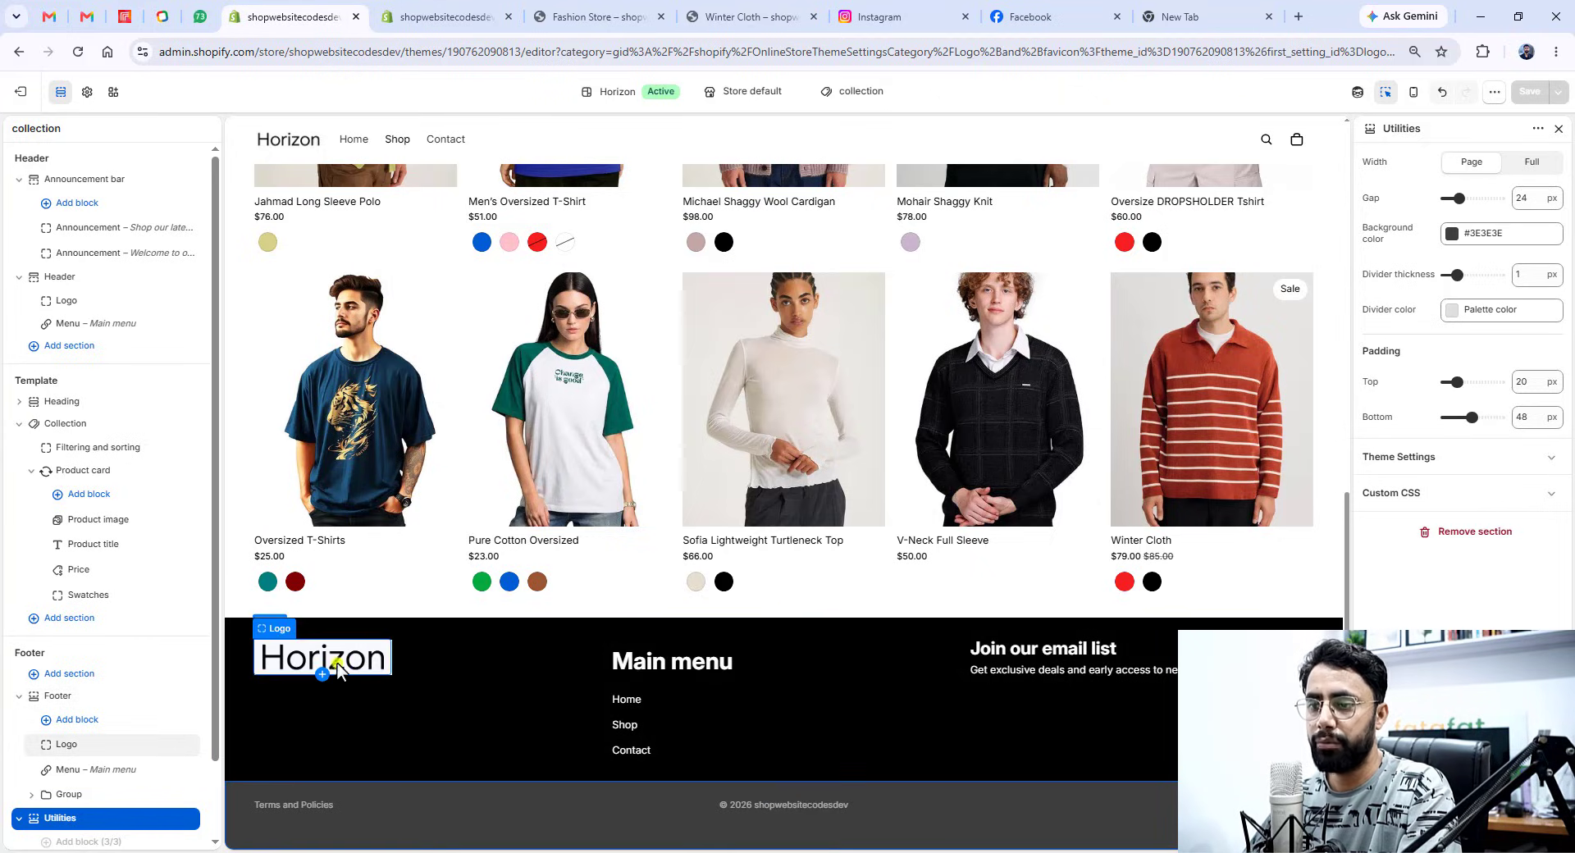
- Switch to the storefront tab, reload it to check the page and its browser tab icon, and return to the theme editor
{"action": "left_click", "coordinate": [383, 663]}
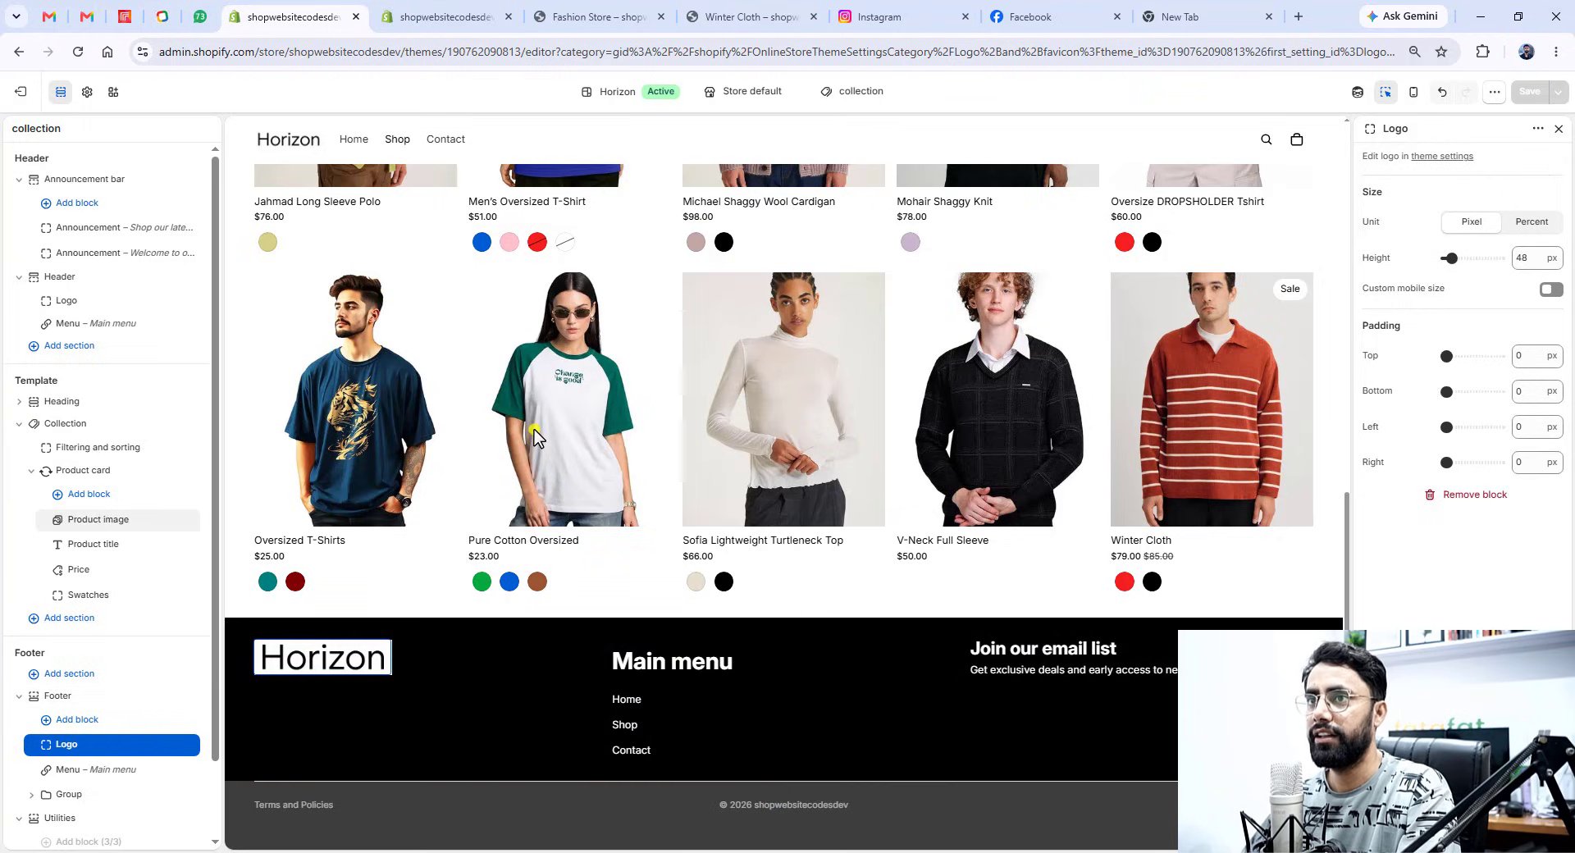
{"action": "scroll", "coordinate": [533, 435], "scroll_direction": "up", "scroll_amount": 6}
{"action": "scroll", "coordinate": [533, 435], "scroll_direction": "up", "scroll_amount": 5}
{"action": "left_click", "coordinate": [603, 16]}
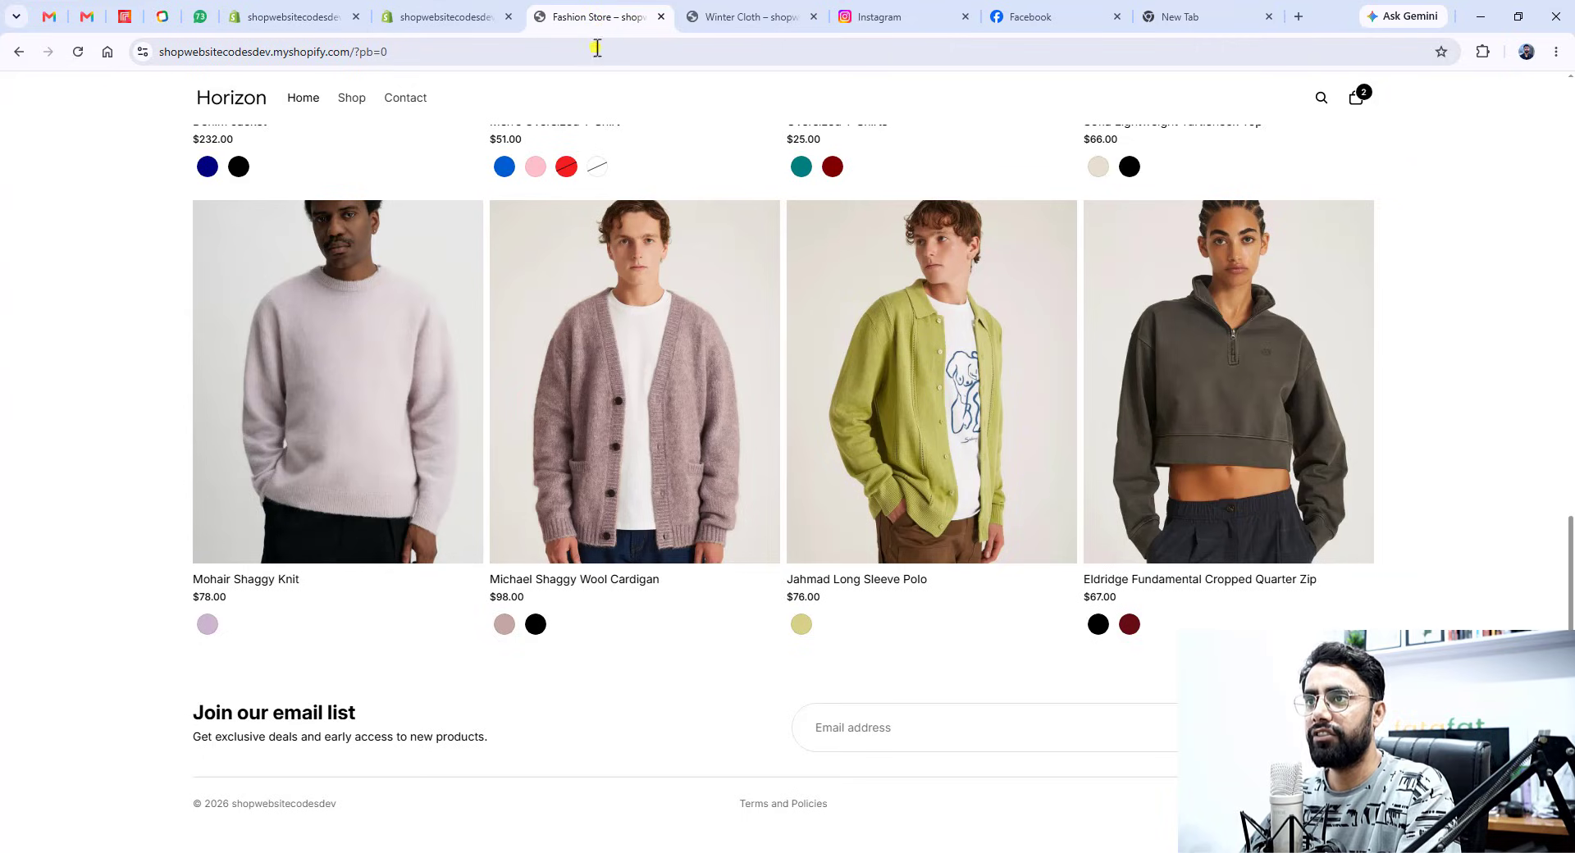
{"action": "left_click", "coordinate": [79, 54]}
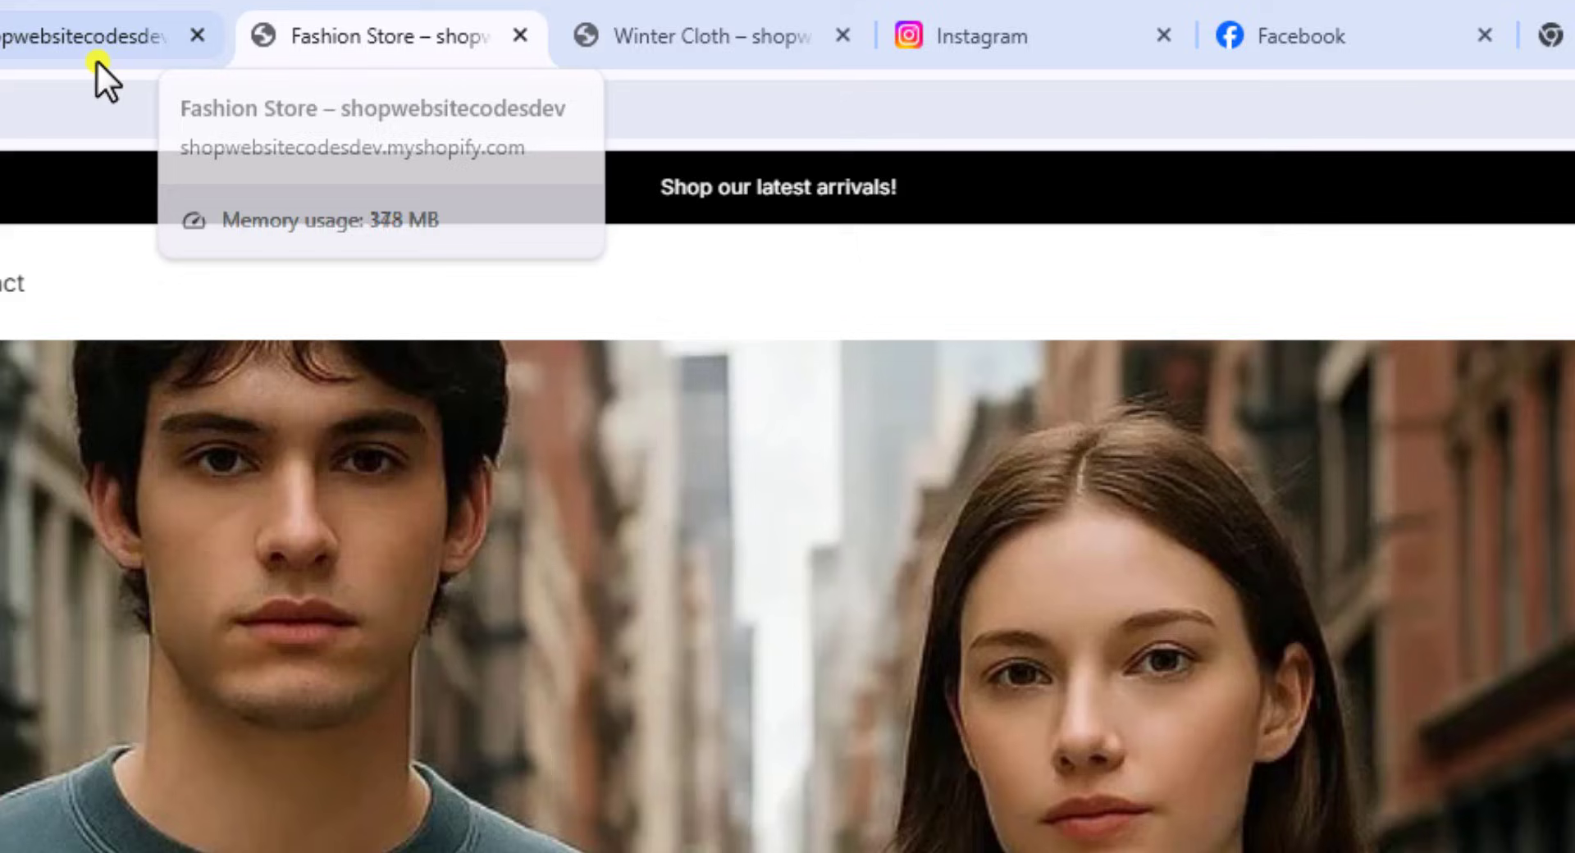
{"action": "left_click", "coordinate": [90, 45]}
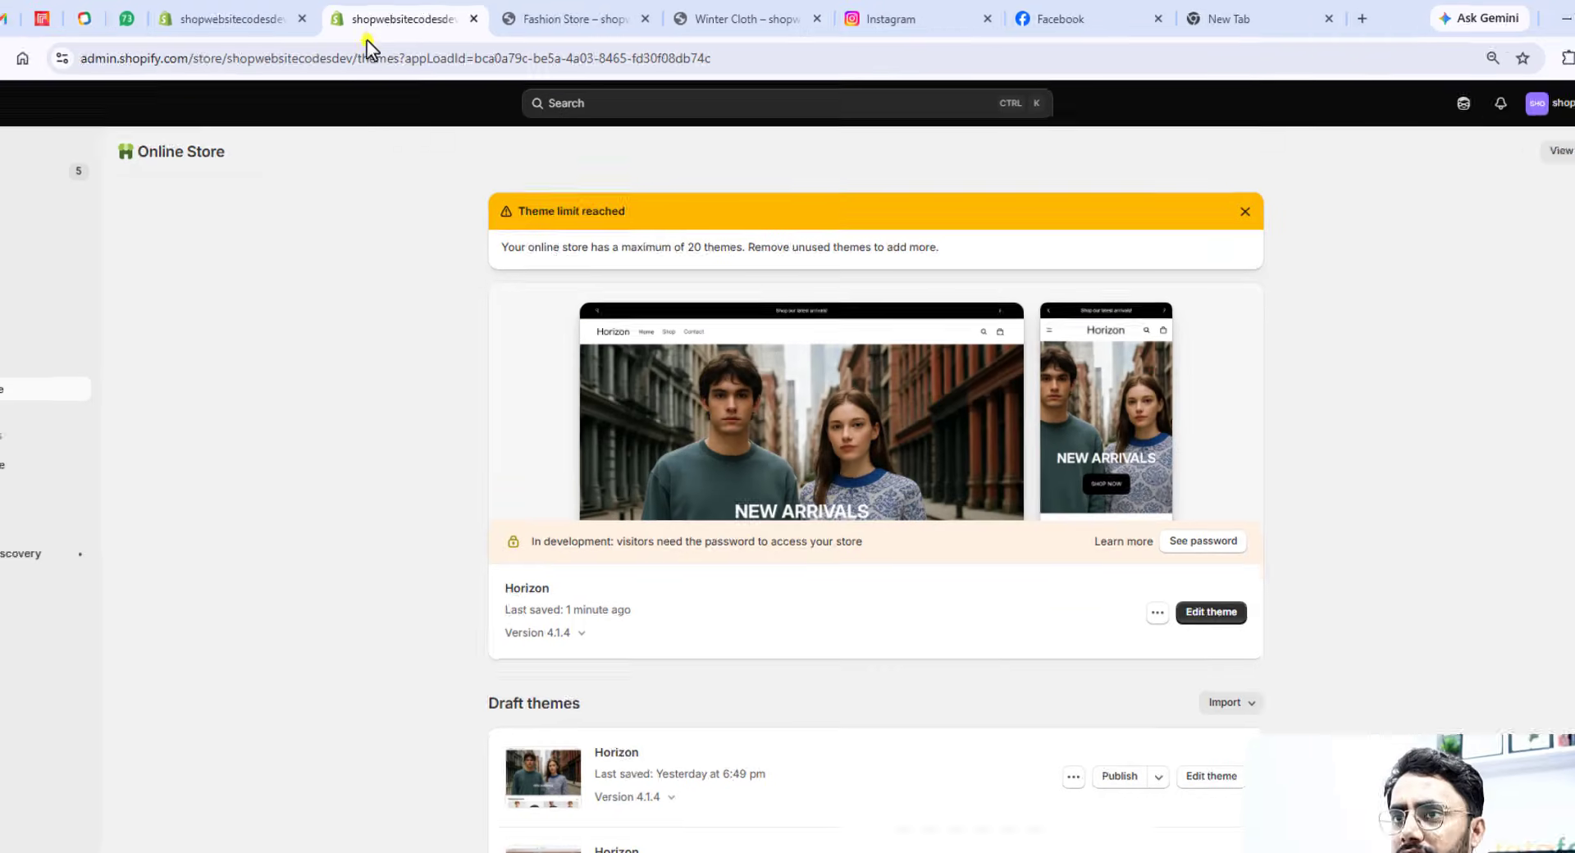
{"action": "left_click", "coordinate": [305, 17]}
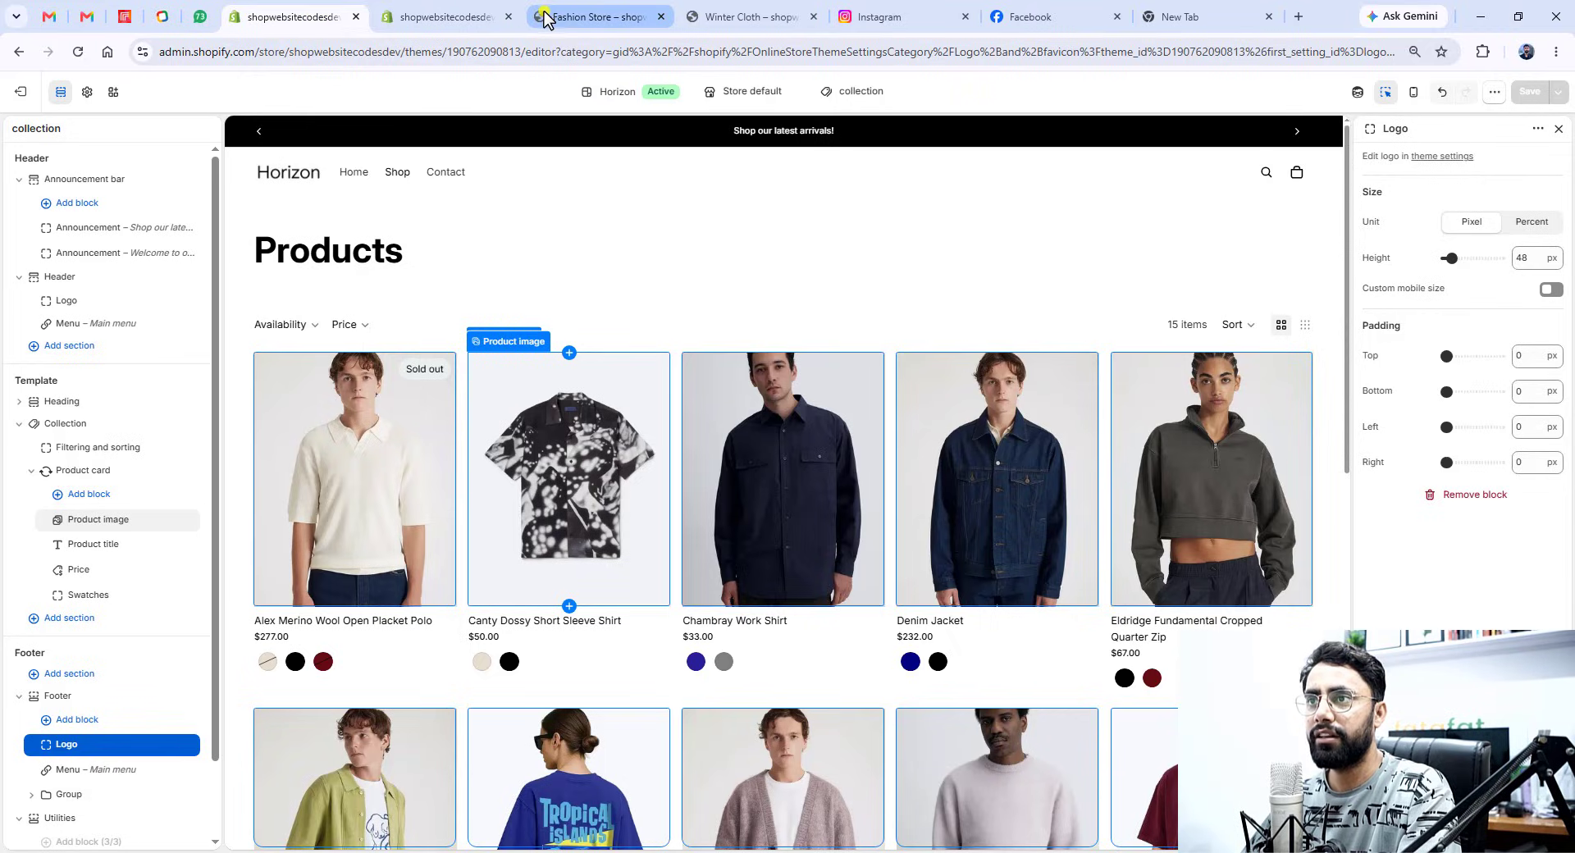
- Open the favicon image picker in the theme's Logo and favicon settings and search the files for "favicon"
{"action": "left_click", "coordinate": [87, 91]}
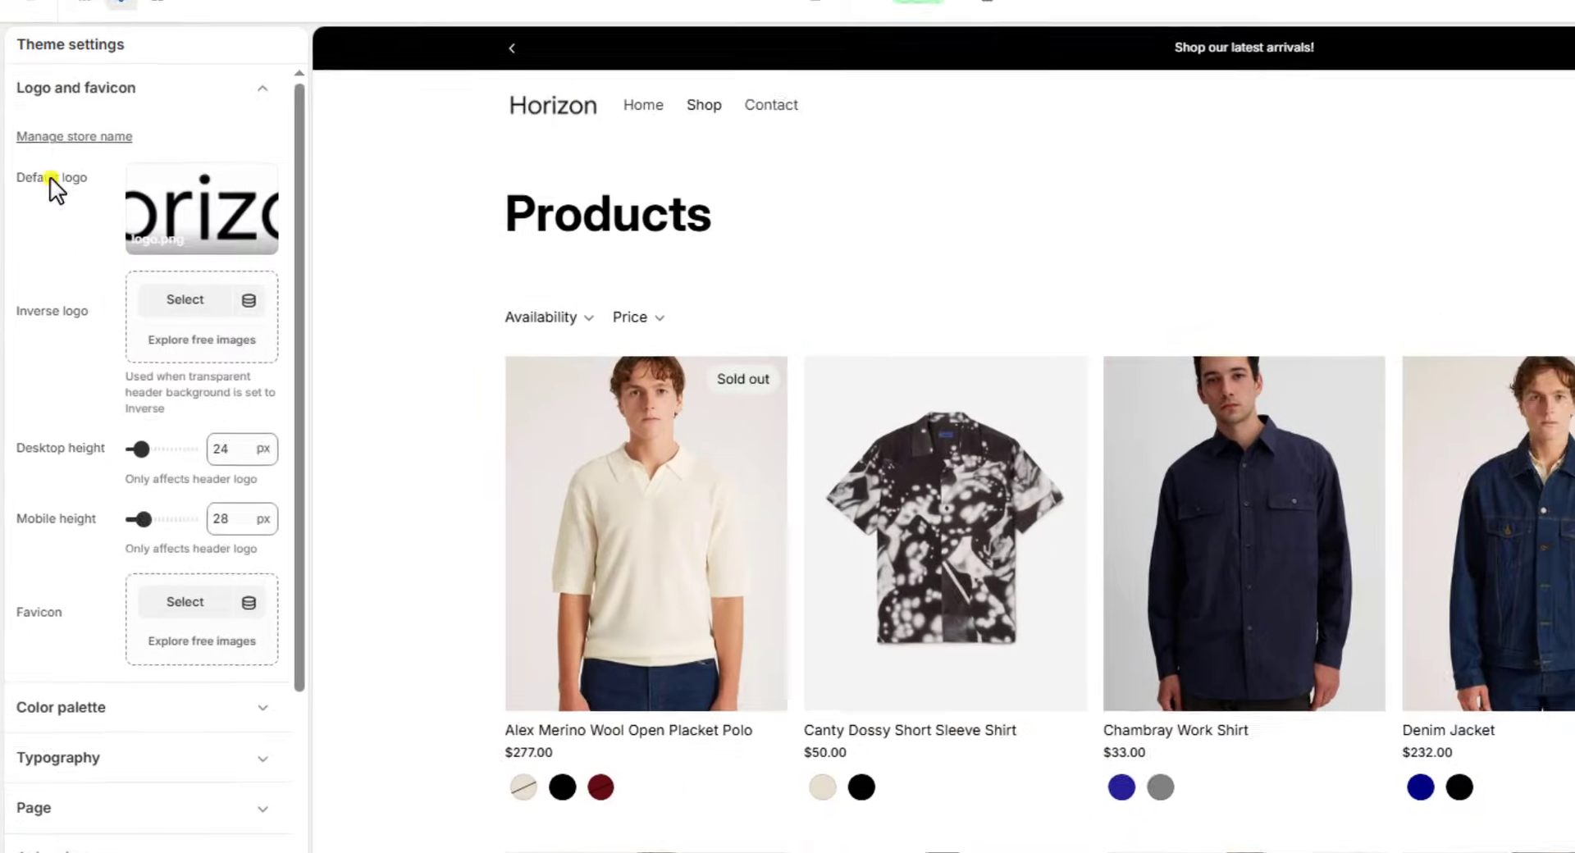
{"action": "left_click", "coordinate": [114, 90]}
{"action": "left_click", "coordinate": [115, 90]}
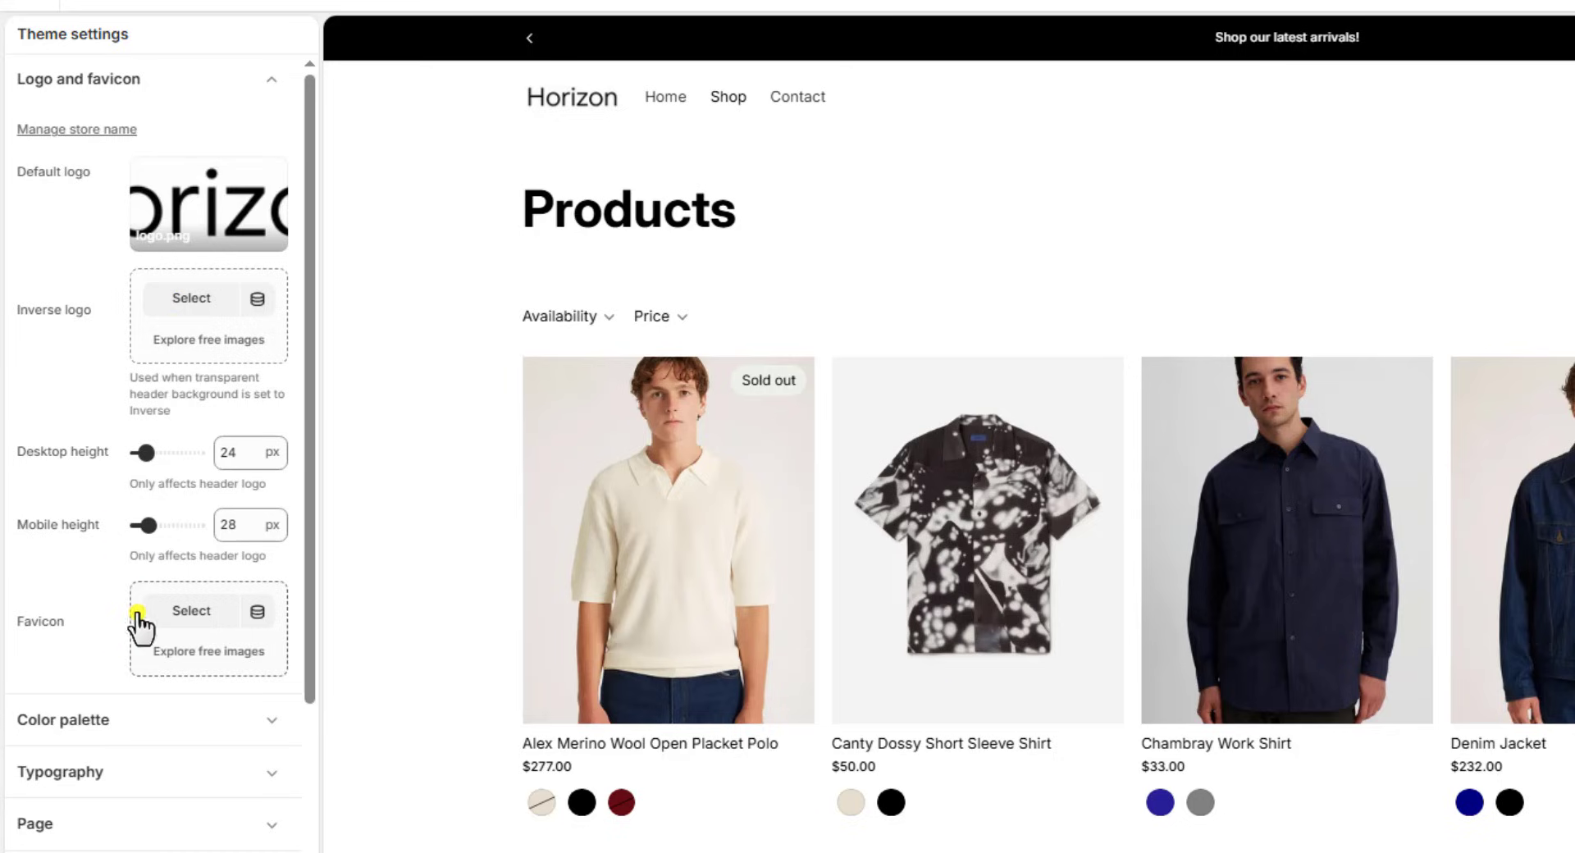
{"action": "left_click", "coordinate": [177, 614]}
{"action": "left_click", "coordinate": [741, 150]}
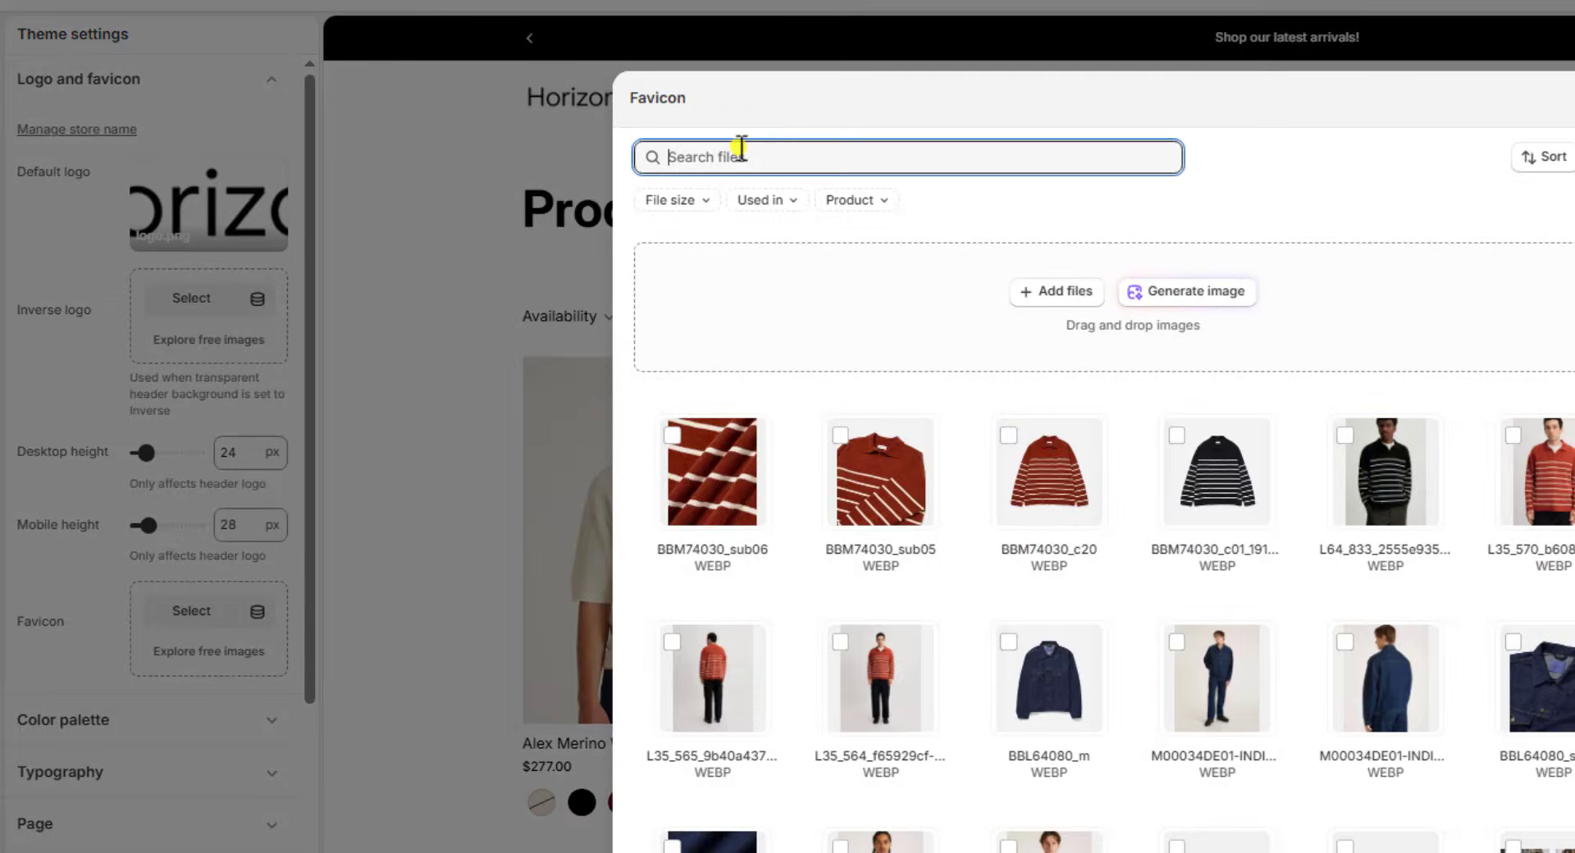
{"action": "type", "text": "fa"}
{"action": "key", "text": "BackSpace"}
{"action": "key", "text": "BackSpace"}
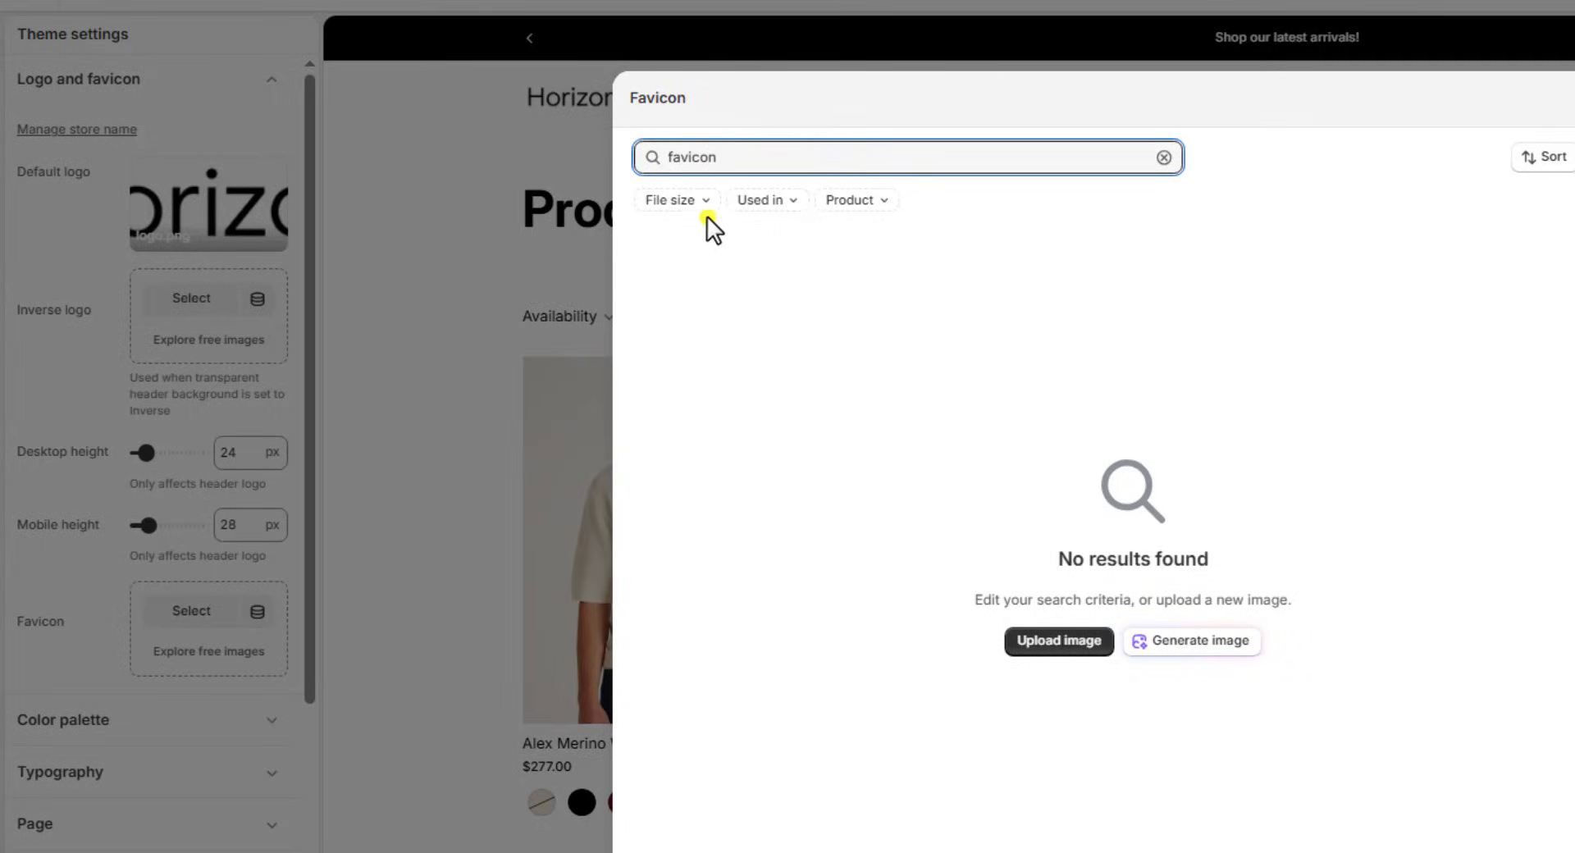
- Search the files for "icon", choose the hand PNG image as the favicon, and save the theme
{"action": "double_click", "coordinate": [688, 161]}
{"action": "key", "text": "BackSpace"}
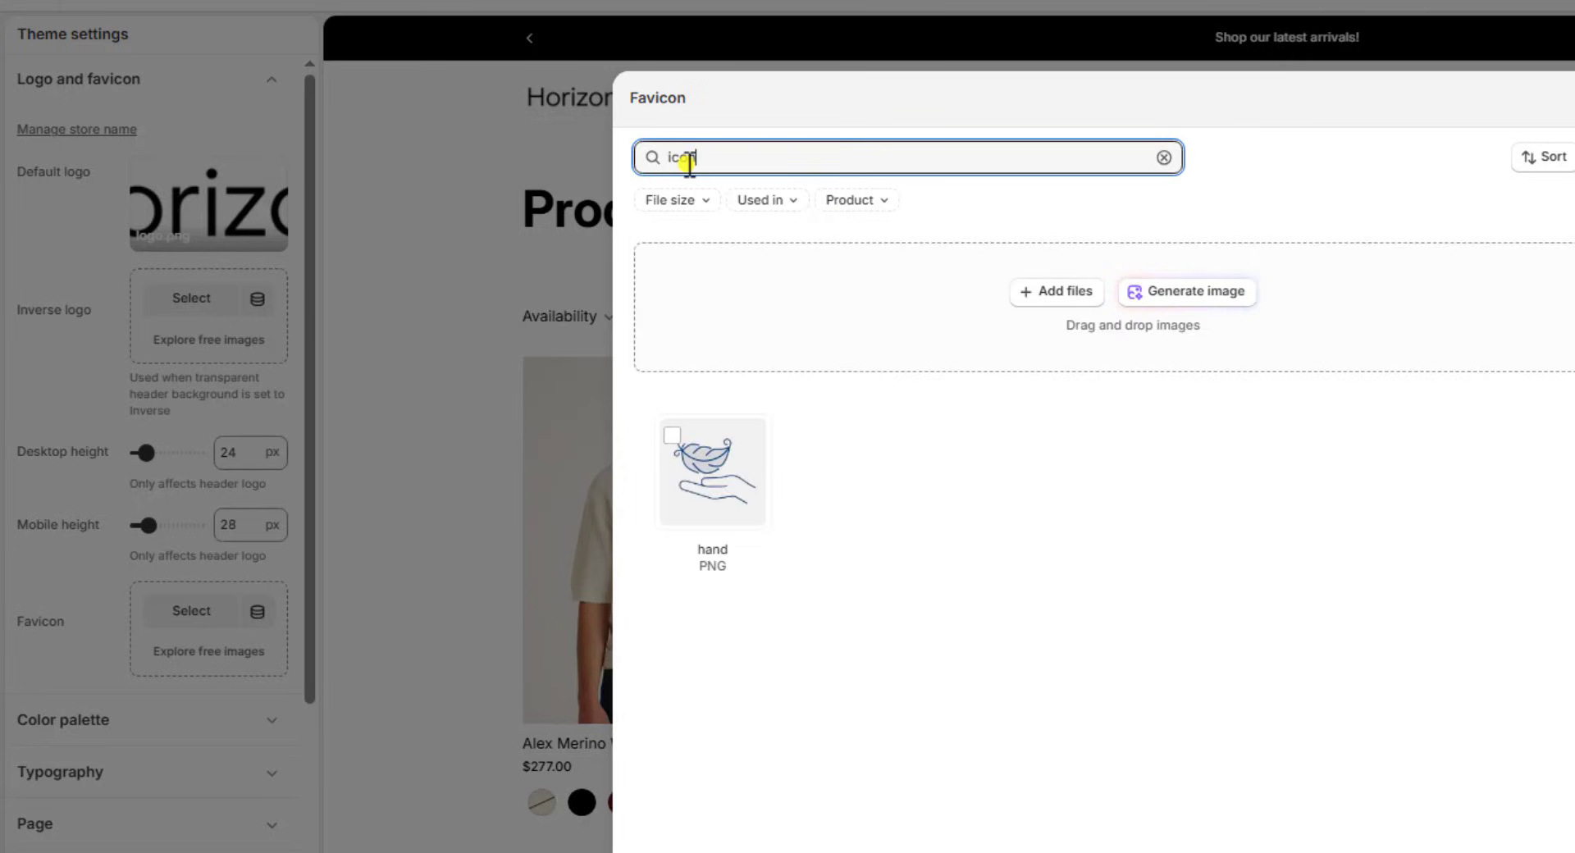
{"action": "left_click", "coordinate": [703, 460]}
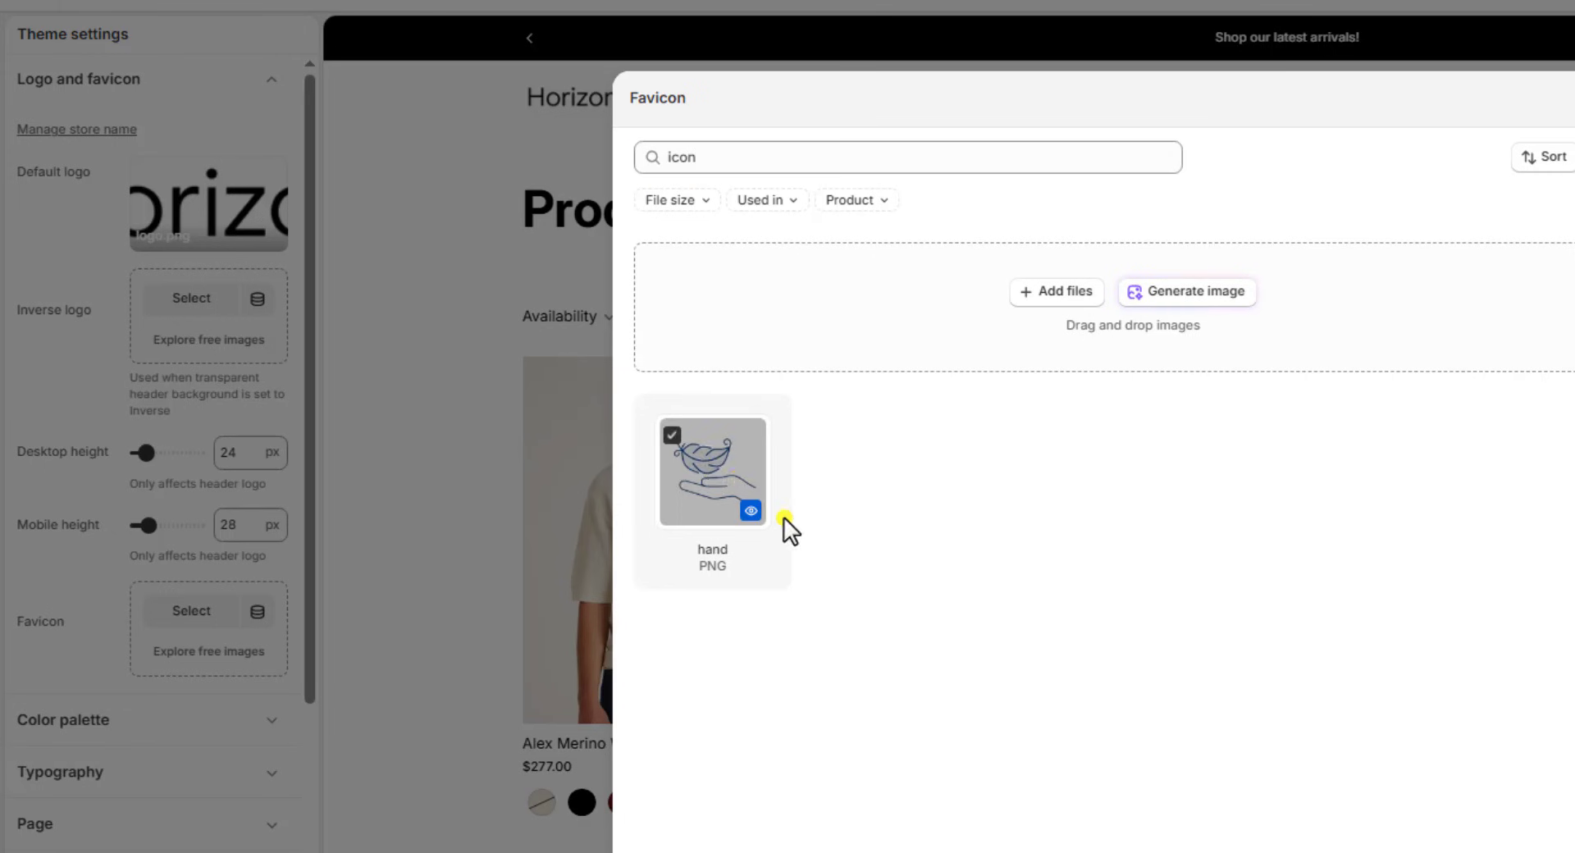
{"action": "left_click", "coordinate": [1572, 849]}
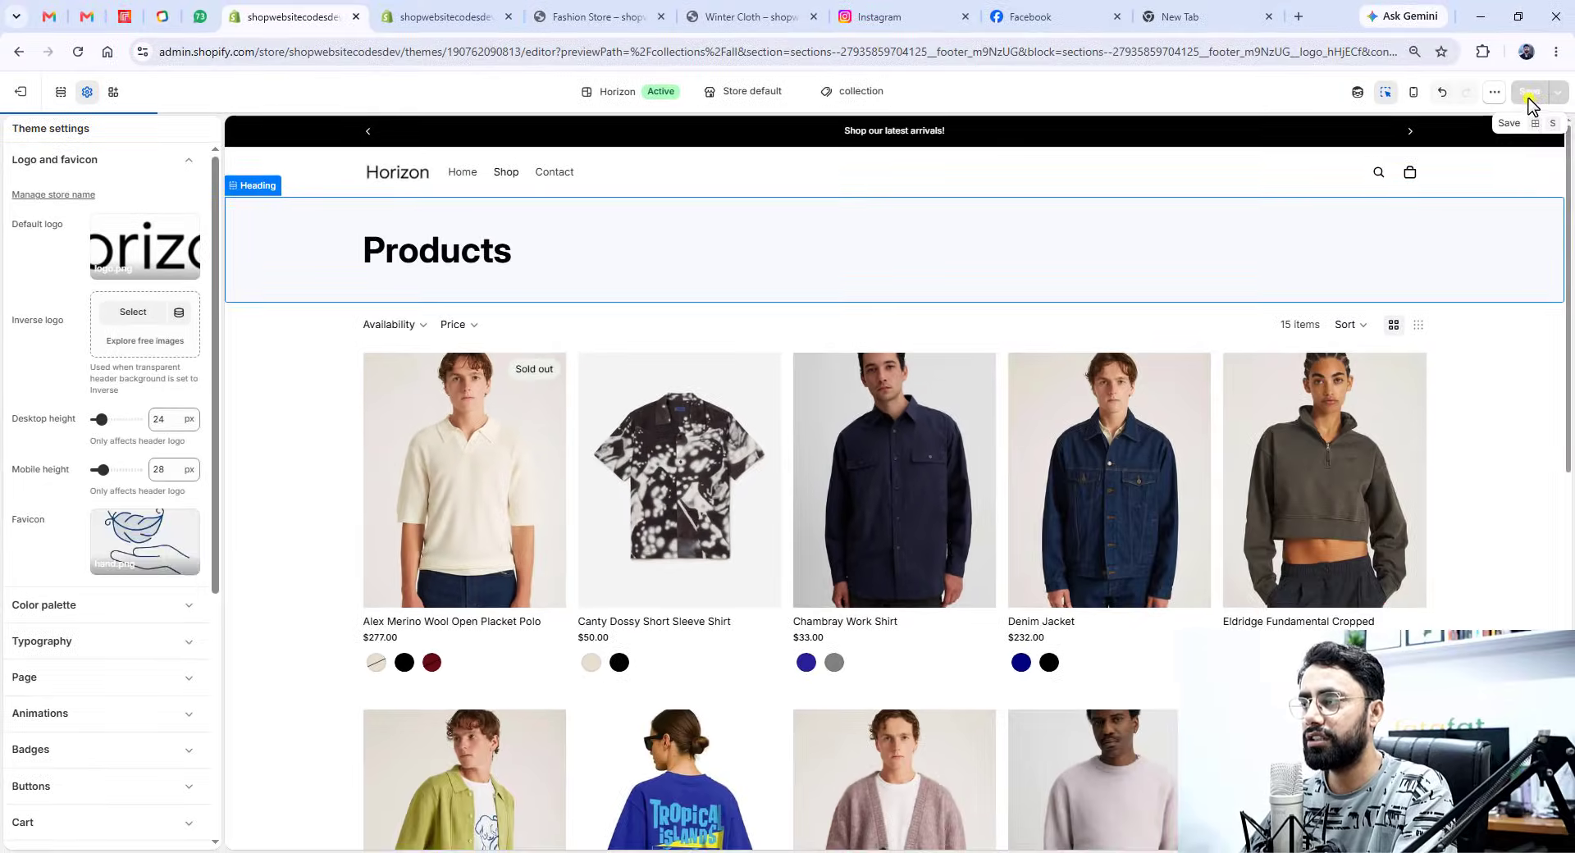
{"action": "left_click", "coordinate": [1528, 95]}
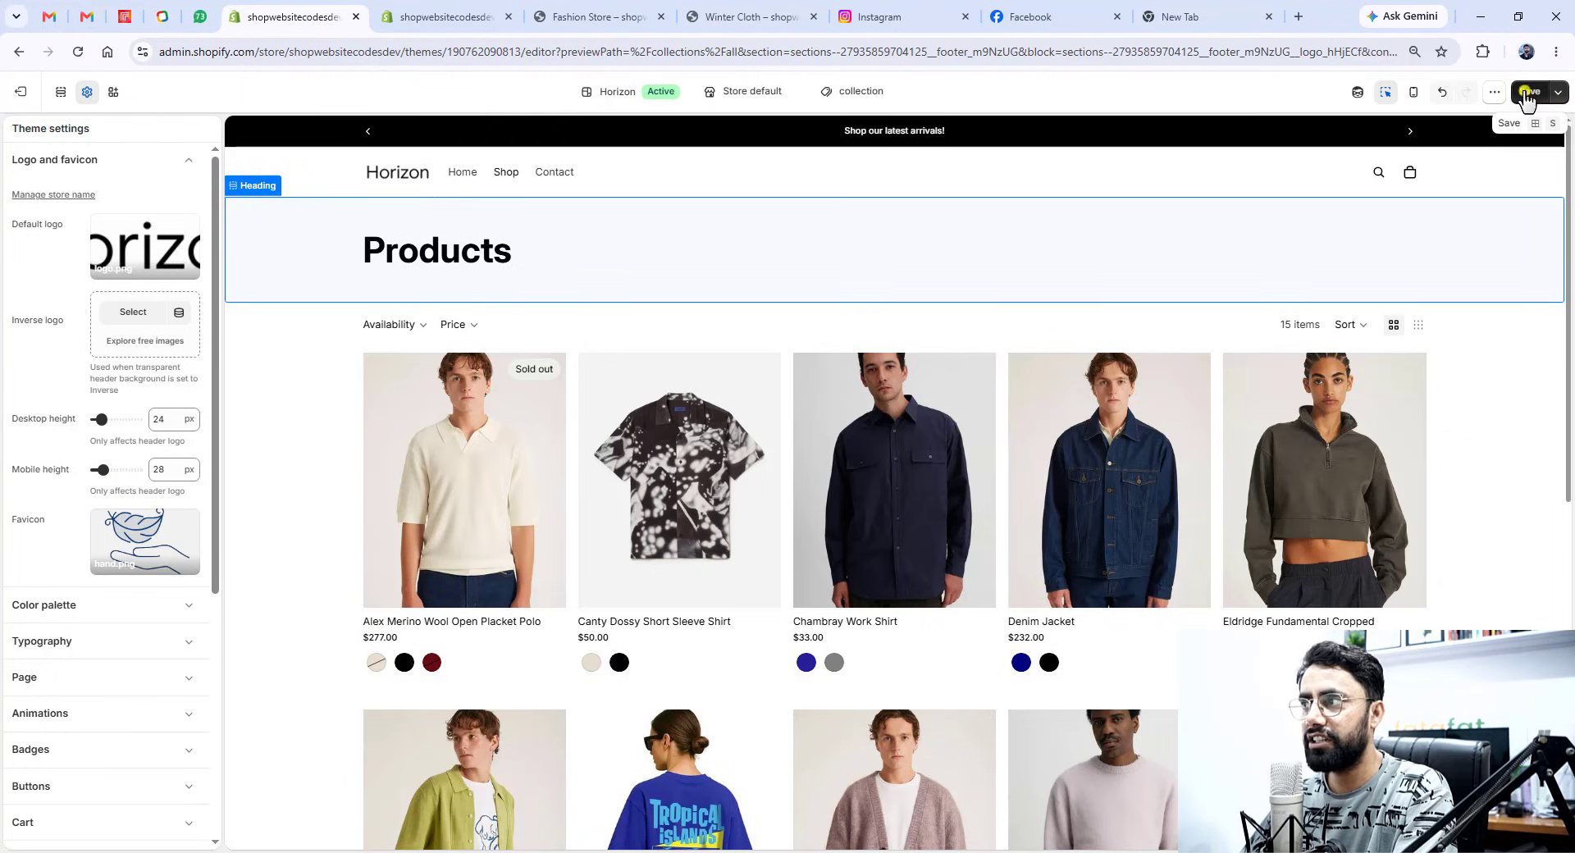
- Reload the storefront to check the favicon in the browser tab, and return to the theme editor
{"action": "left_click", "coordinate": [545, 21]}
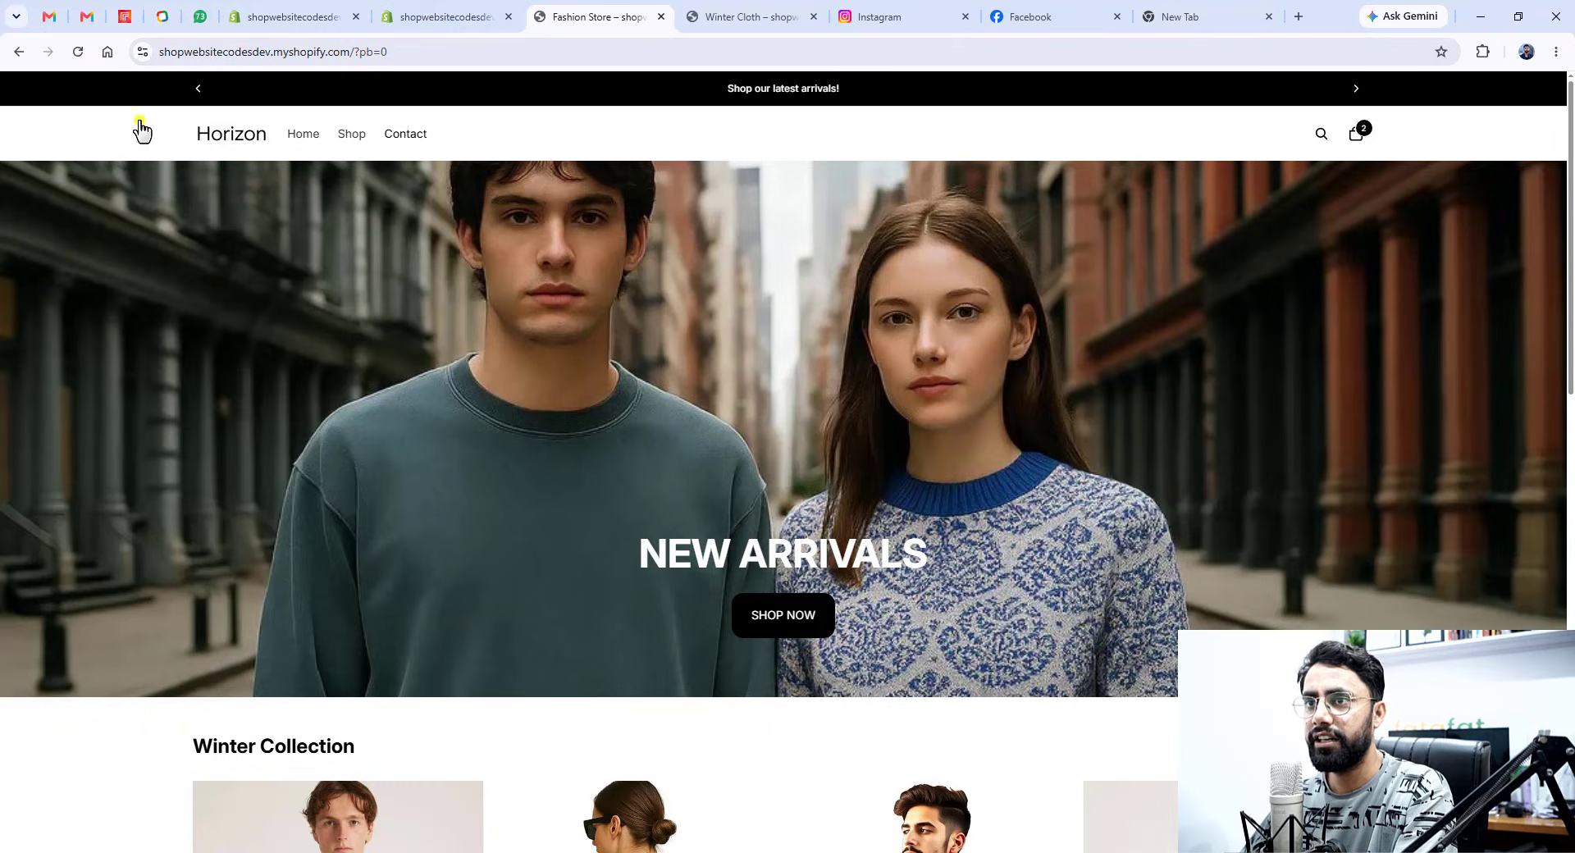
{"action": "left_click", "coordinate": [78, 53]}
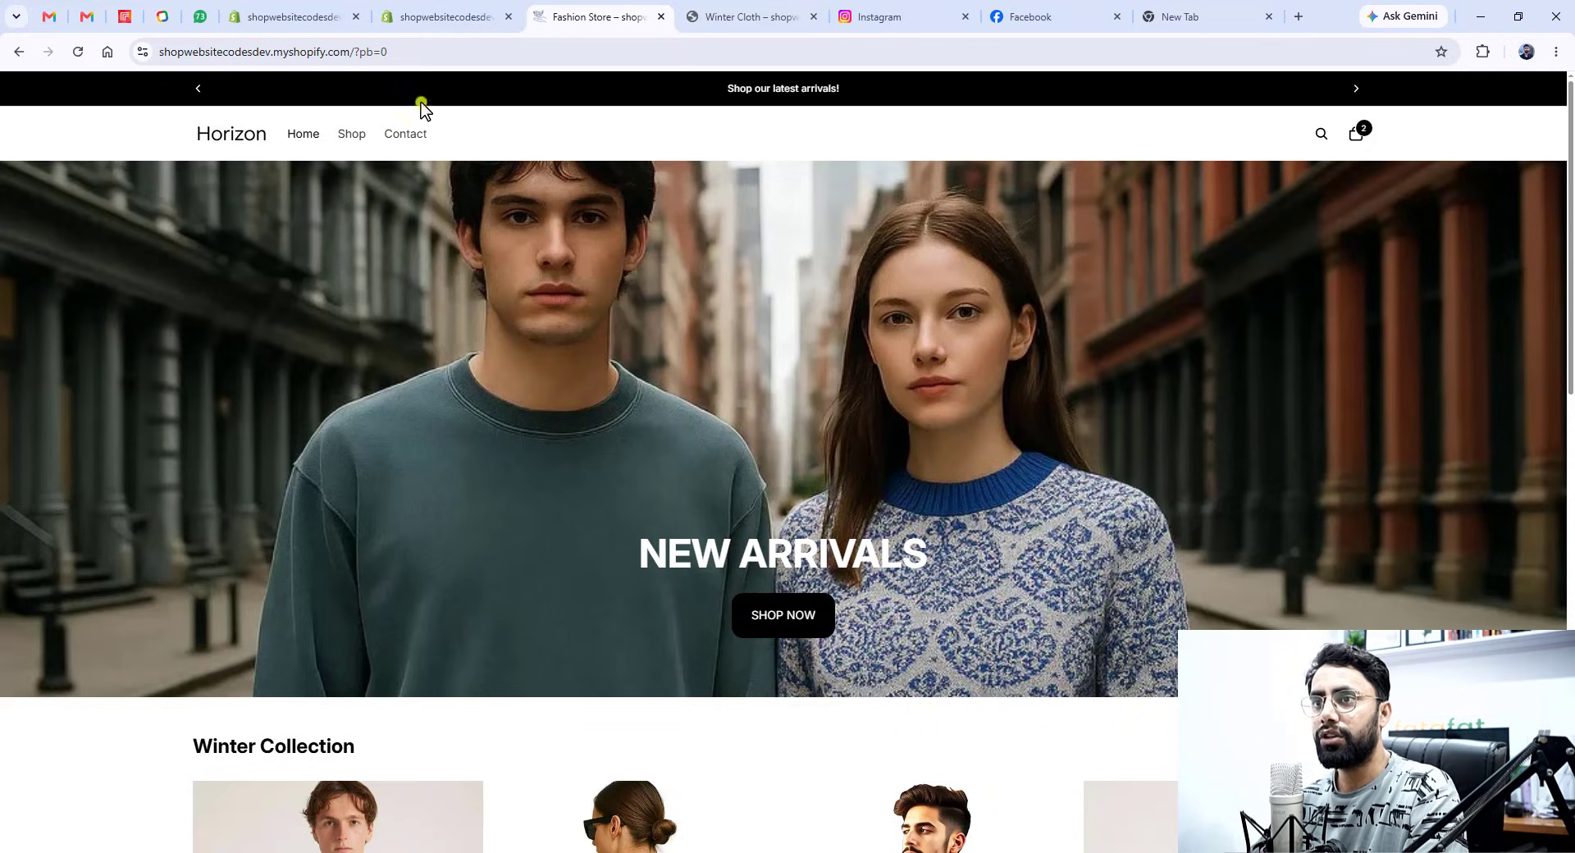
{"action": "left_click", "coordinate": [432, 18]}
{"action": "left_click", "coordinate": [296, 18]}
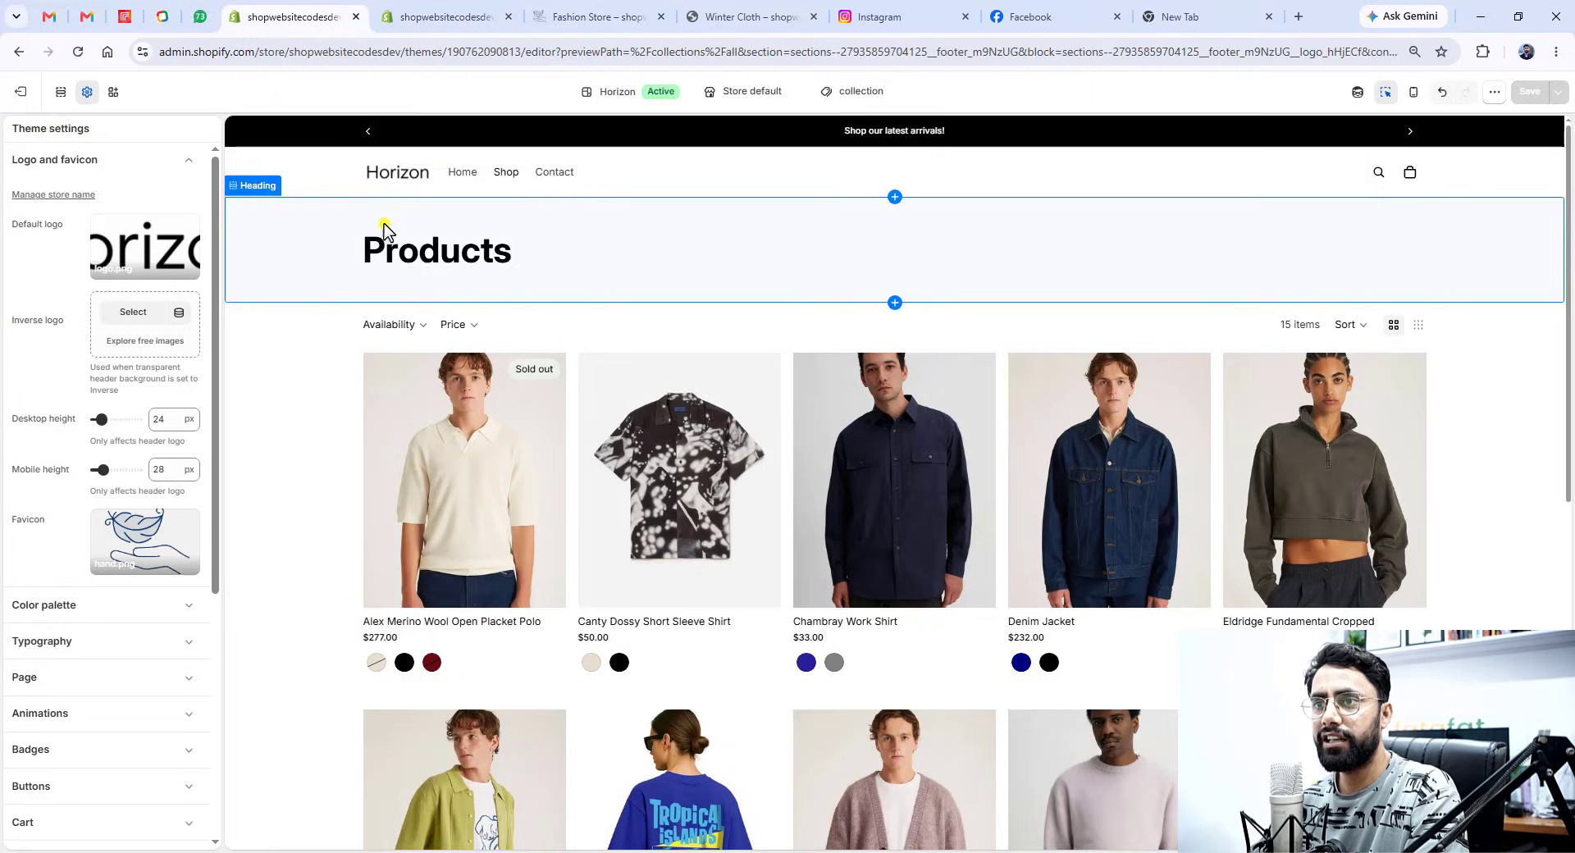
- Set the Header section's height to Compact and save the theme
{"action": "left_click", "coordinate": [317, 174]}
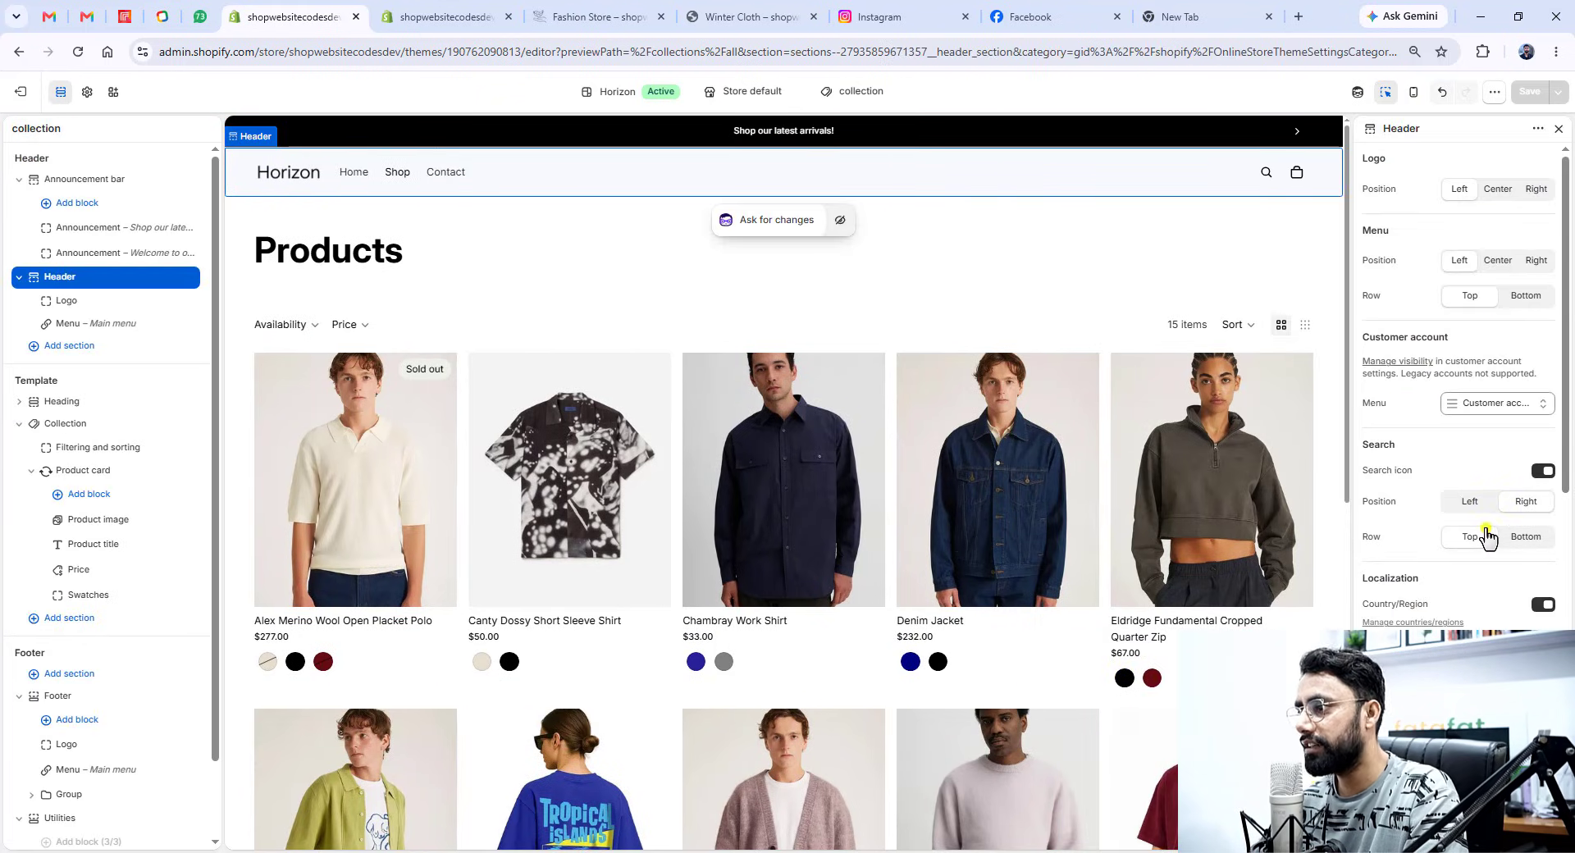
{"action": "scroll", "coordinate": [1506, 474], "scroll_direction": "down", "scroll_amount": 1}
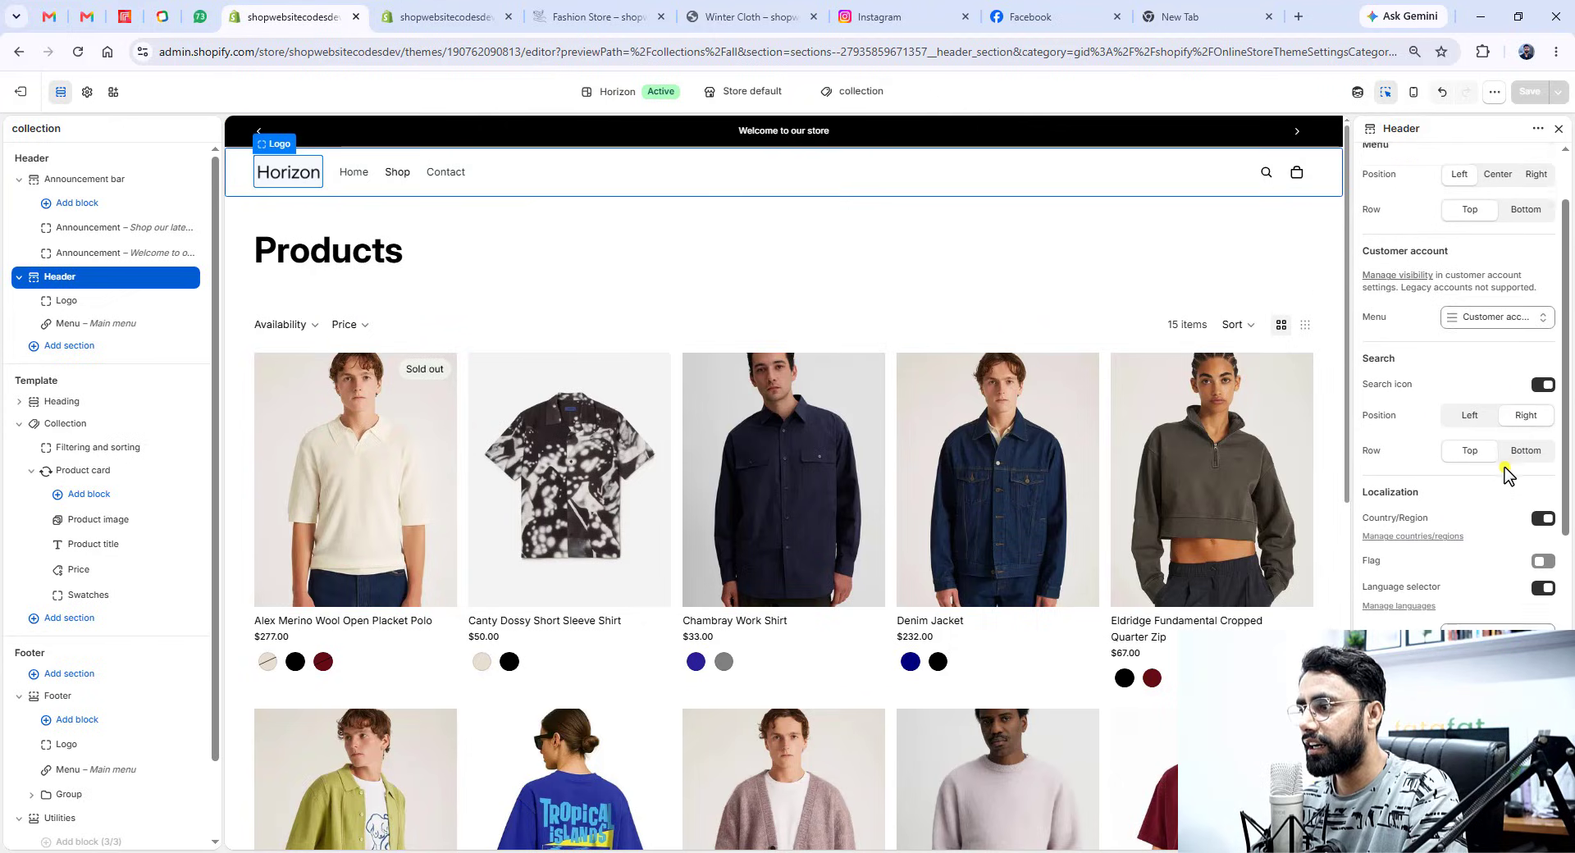
{"action": "scroll", "coordinate": [1506, 474], "scroll_direction": "down", "scroll_amount": 6}
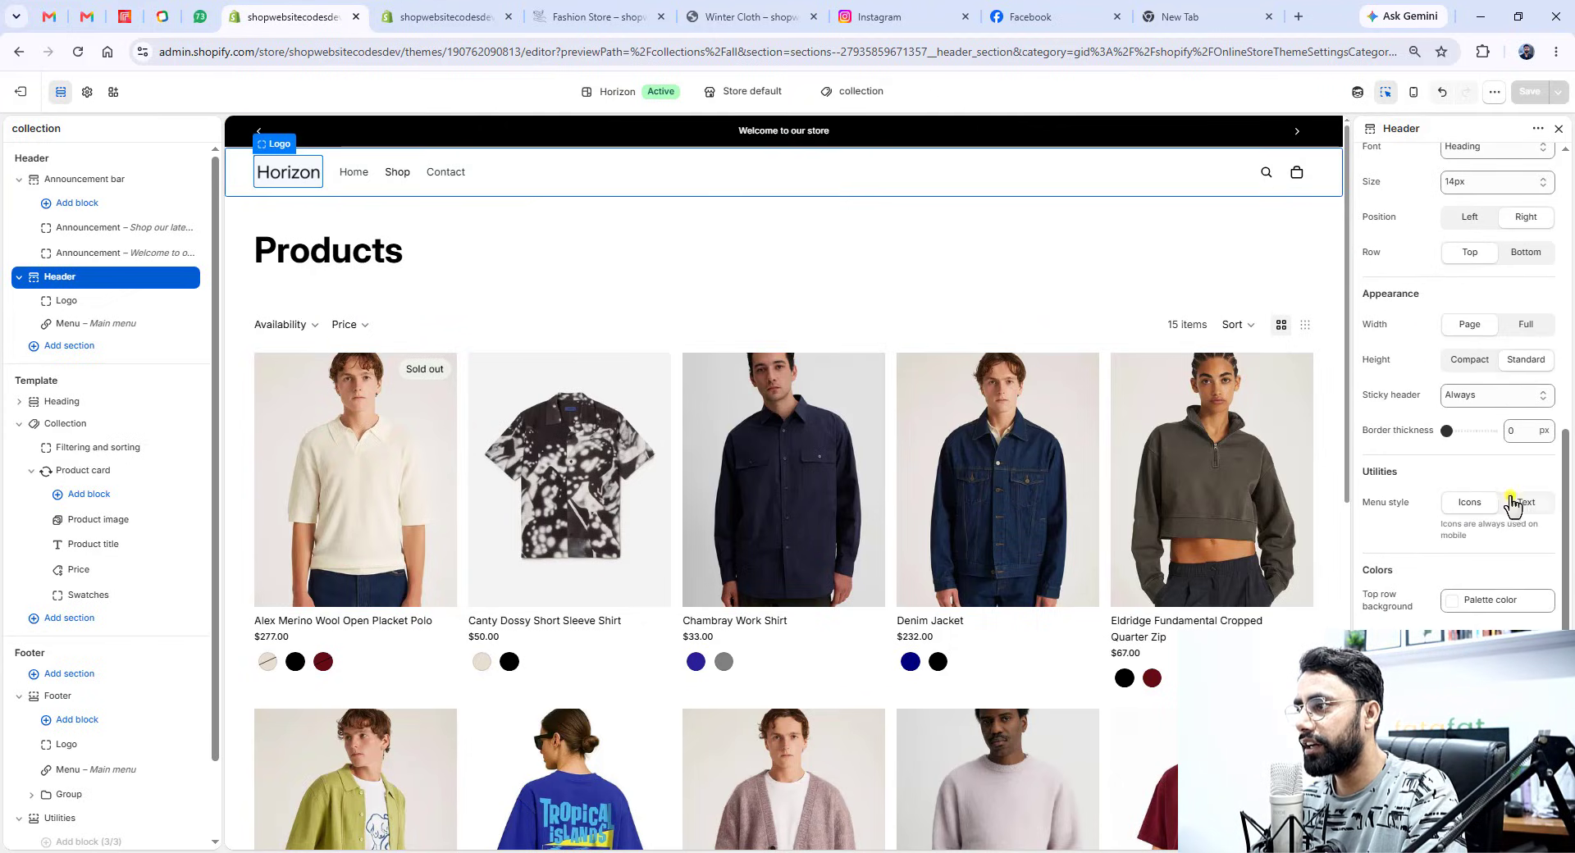
{"action": "left_click", "coordinate": [1470, 361]}
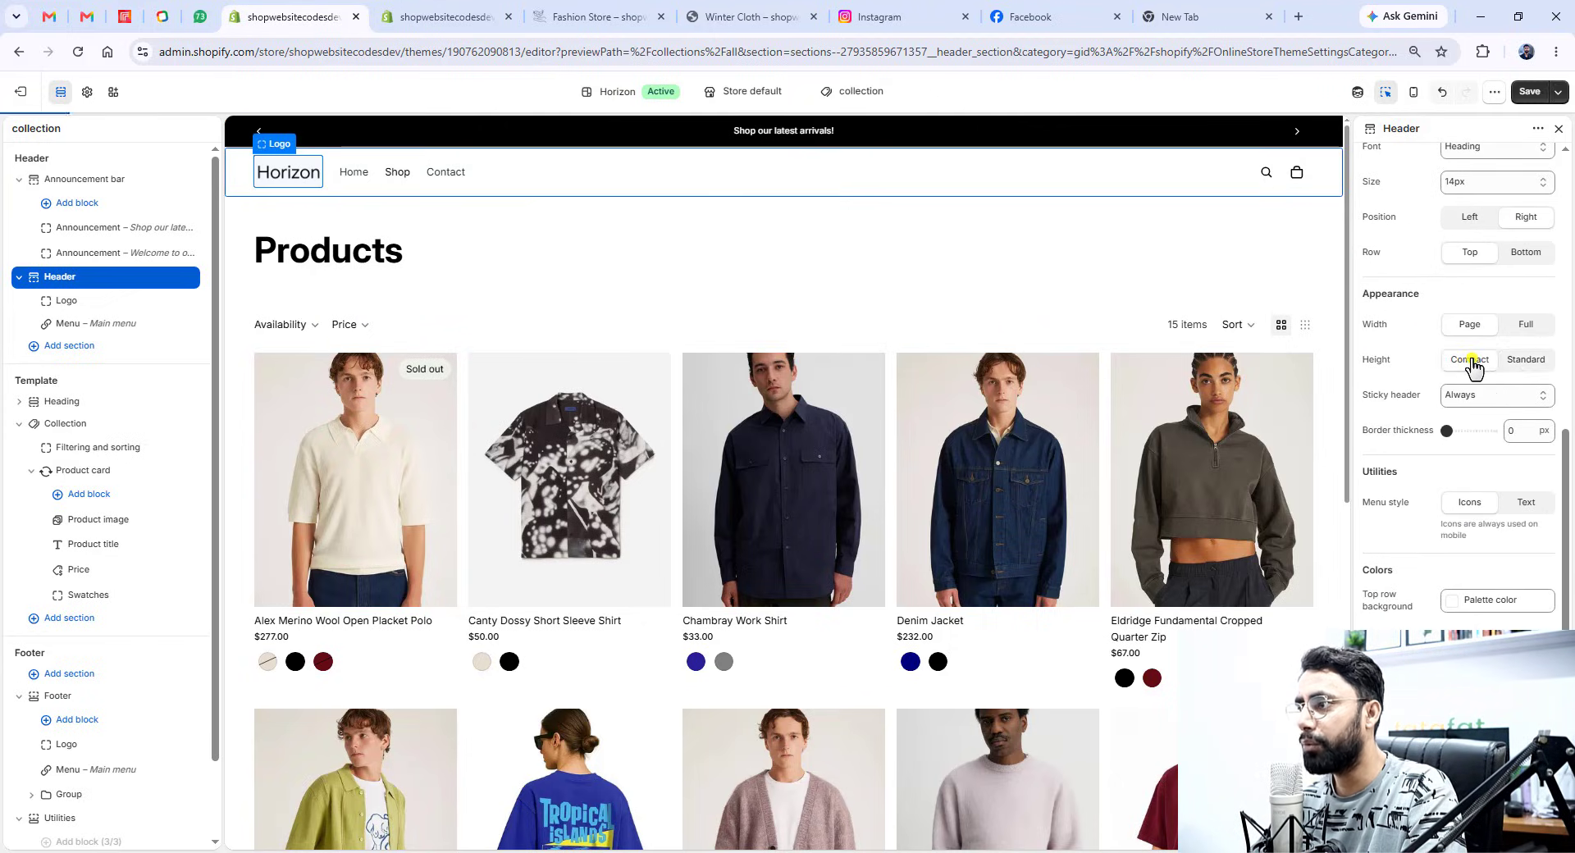
{"action": "left_click", "coordinate": [1529, 91]}
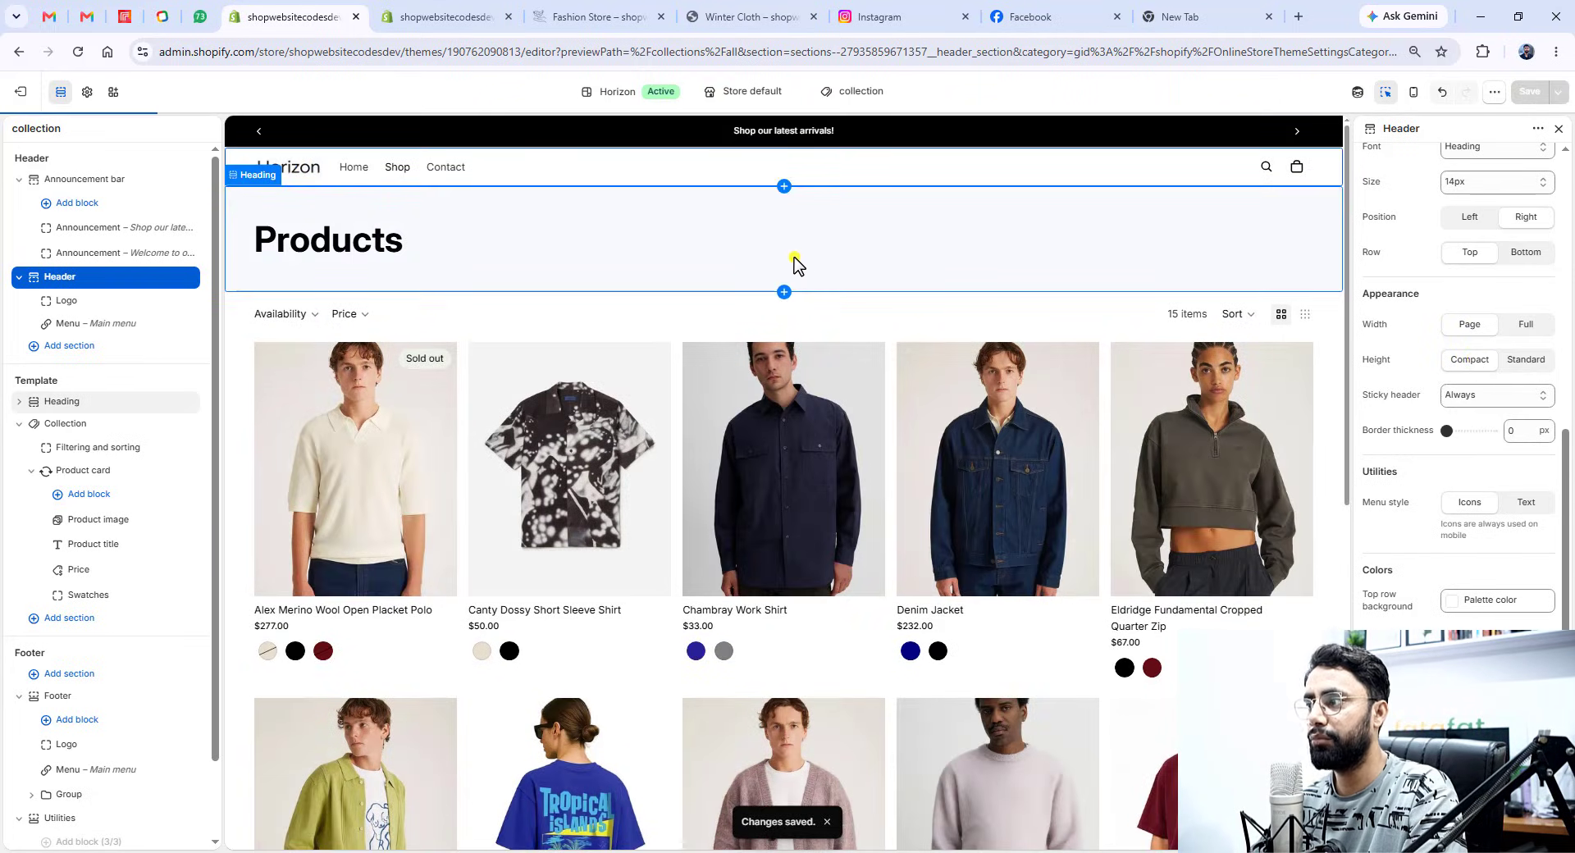
- Review the storefront homepage's header, Winter Collection products and footer
{"action": "left_click", "coordinate": [564, 18]}
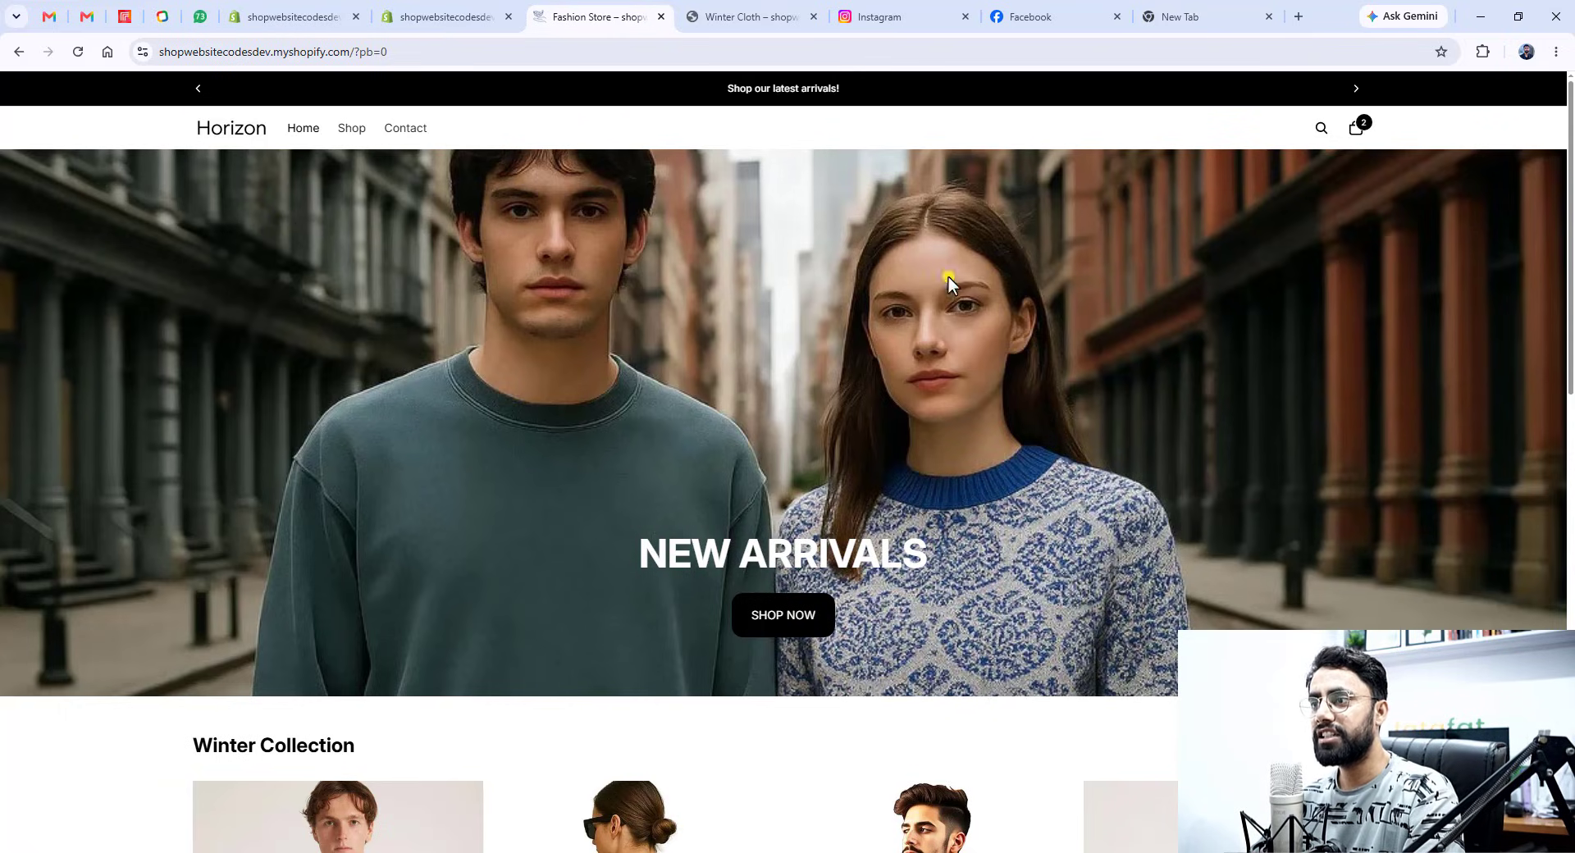
{"action": "scroll", "coordinate": [632, 344], "scroll_direction": "down", "scroll_amount": 1}
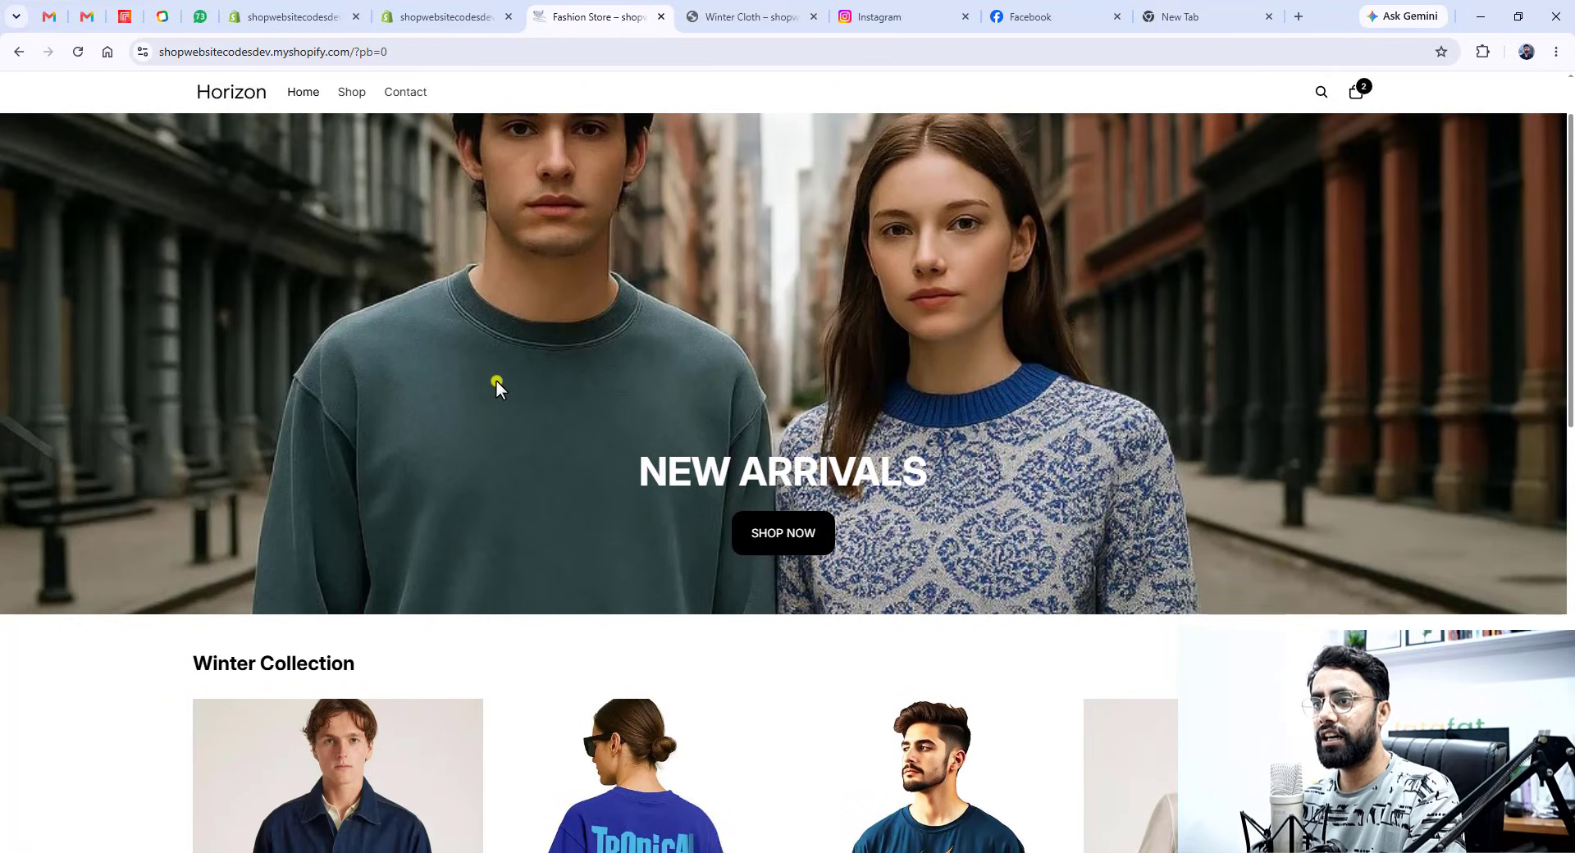
{"action": "scroll", "coordinate": [496, 381], "scroll_direction": "down", "scroll_amount": 6}
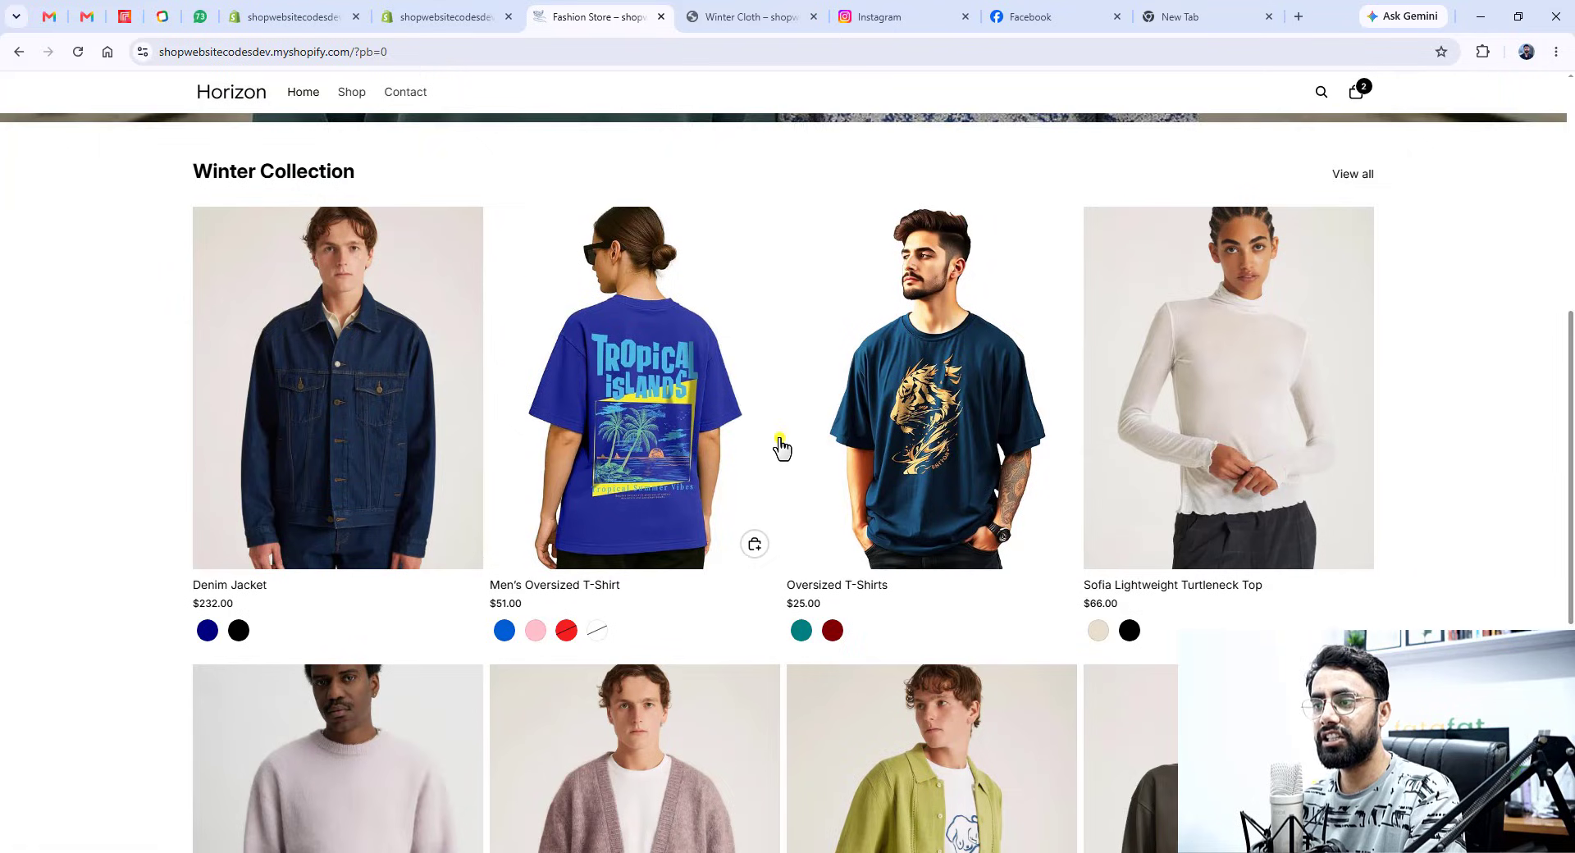
{"action": "scroll", "coordinate": [780, 443], "scroll_direction": "down", "scroll_amount": 6}
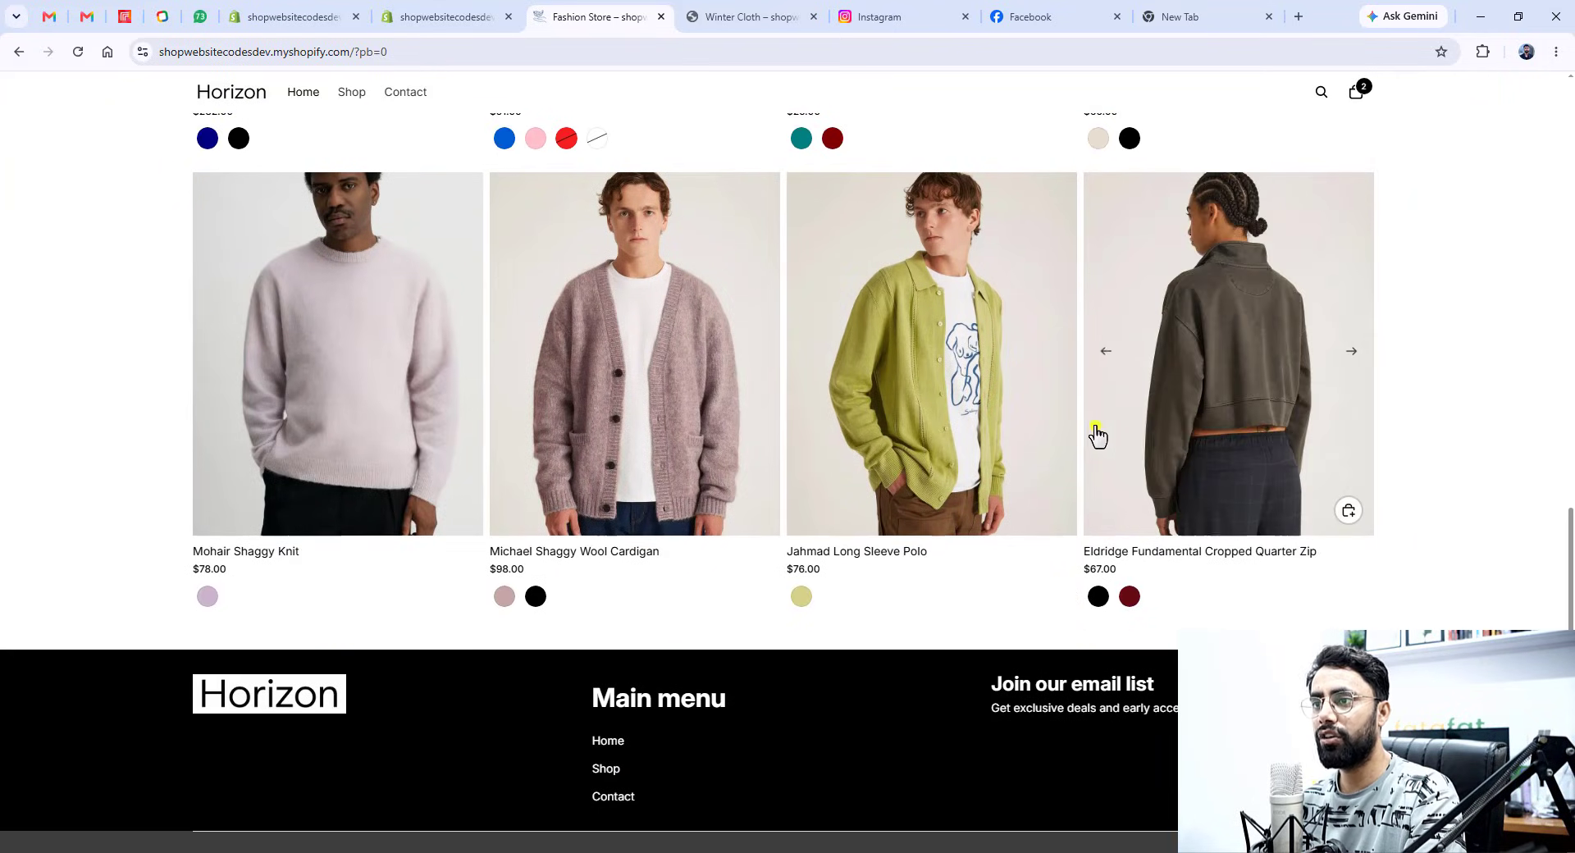
{"action": "scroll", "coordinate": [1481, 357], "scroll_direction": "up", "scroll_amount": 6}
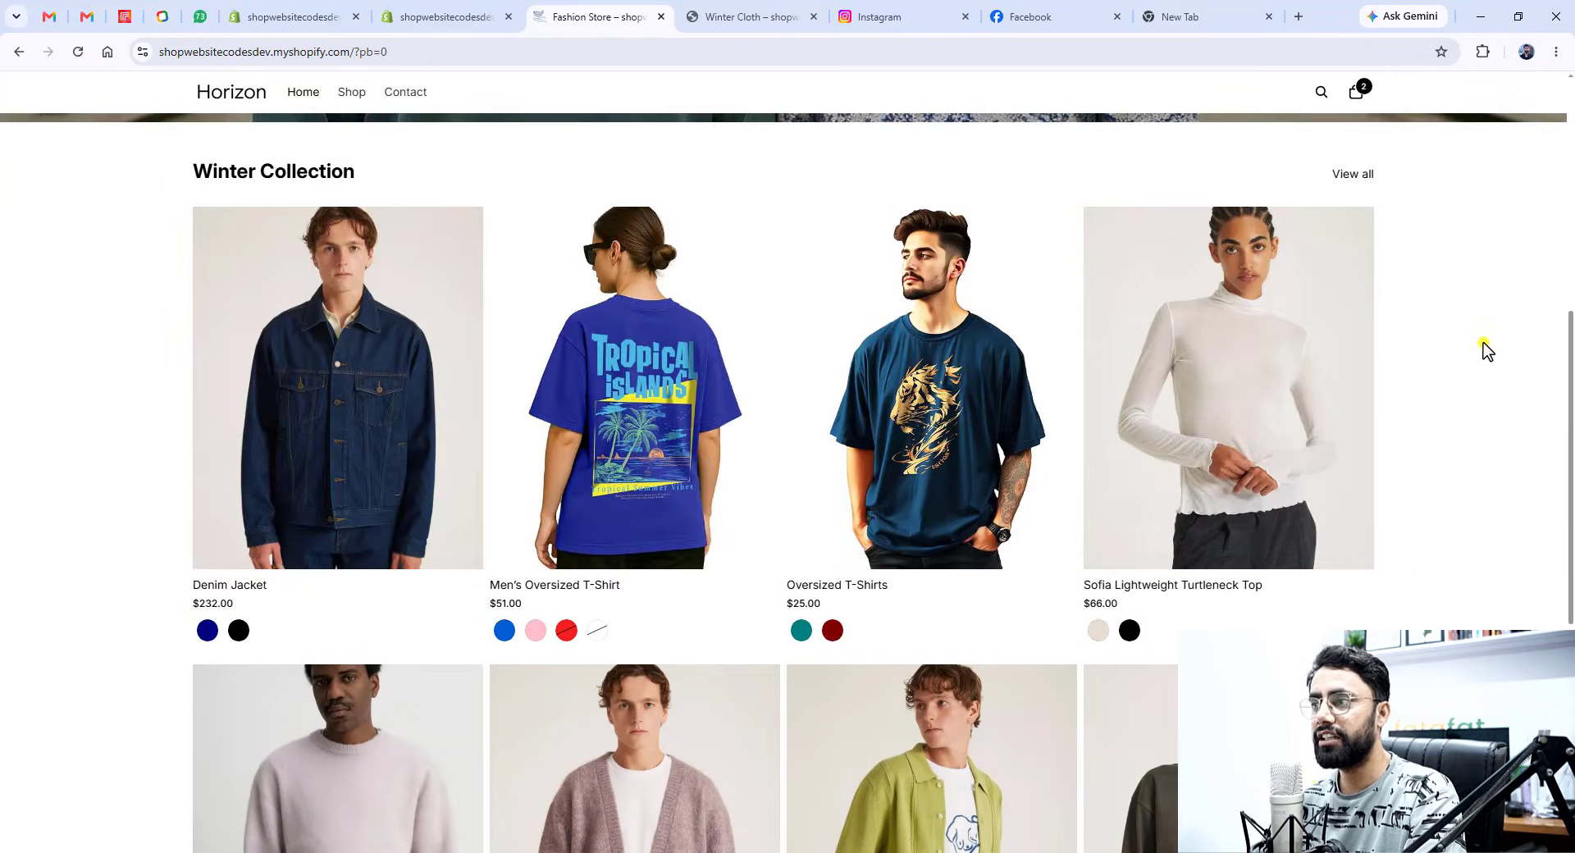
- Open the Denim Jacket product page from the Winter Collection and preview its Black color variant
{"action": "mouse_move", "coordinate": [419, 356]}
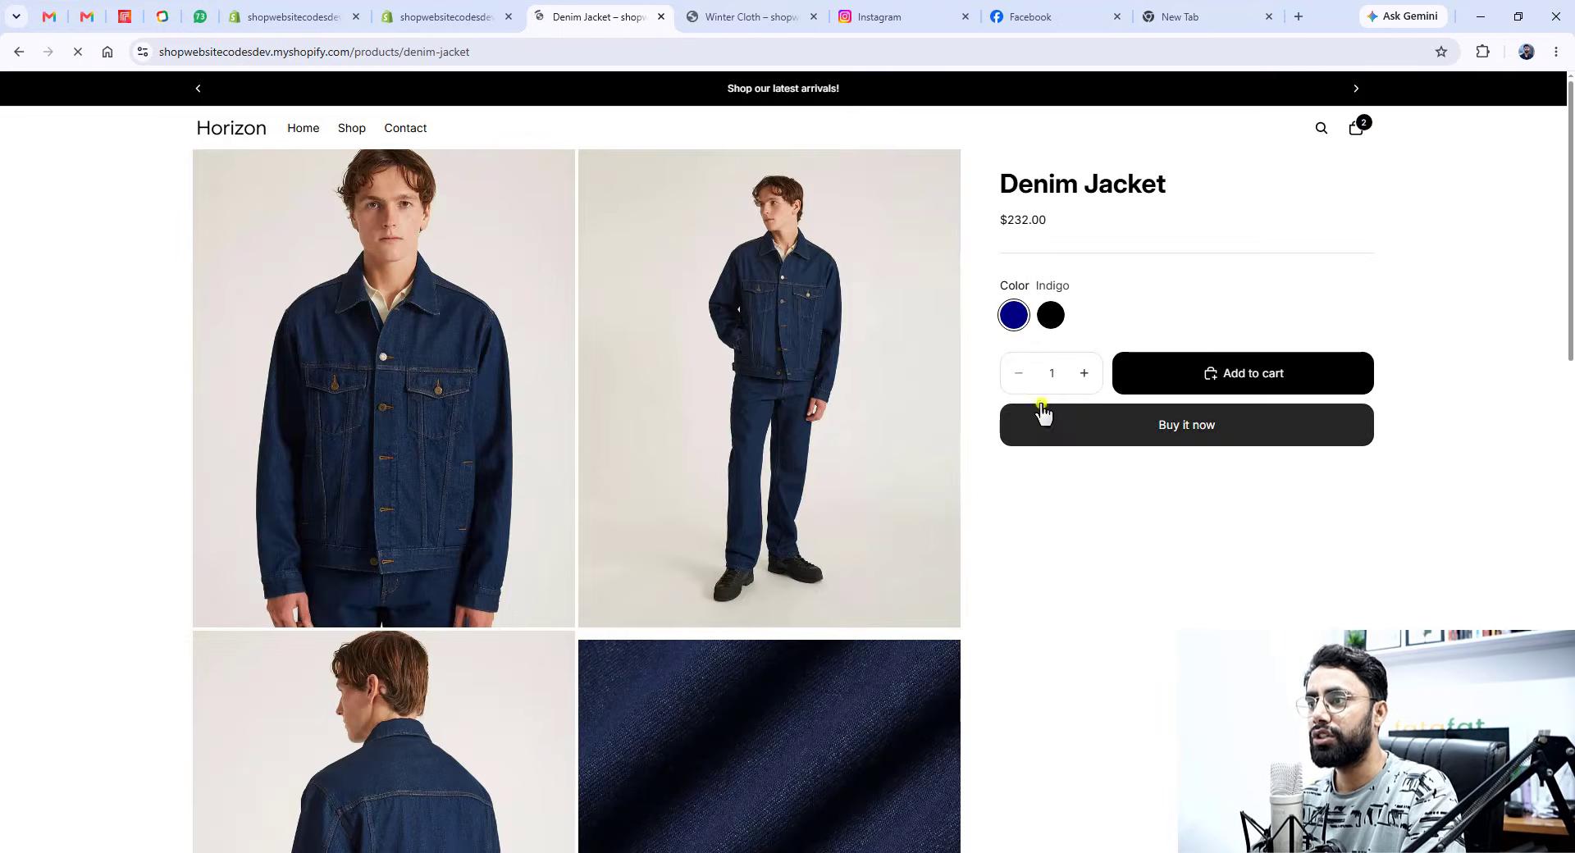
{"action": "left_click", "coordinate": [1050, 320]}
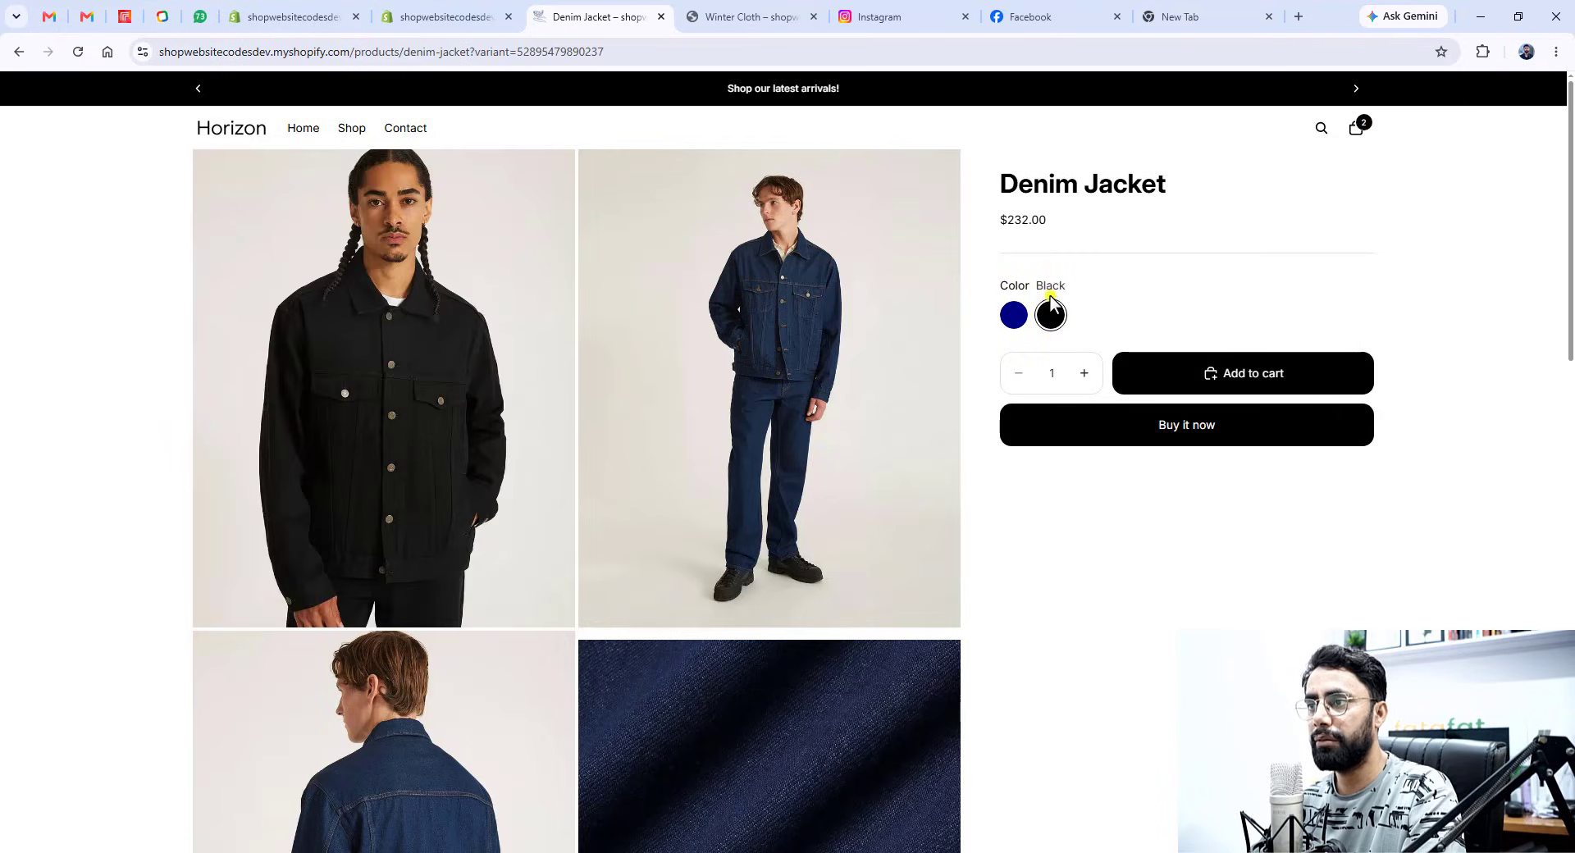
- Add the Denim Jacket in Indigo to the cart and remove the Pure Cotton Oversized item from the cart
{"action": "left_click", "coordinate": [1014, 315]}
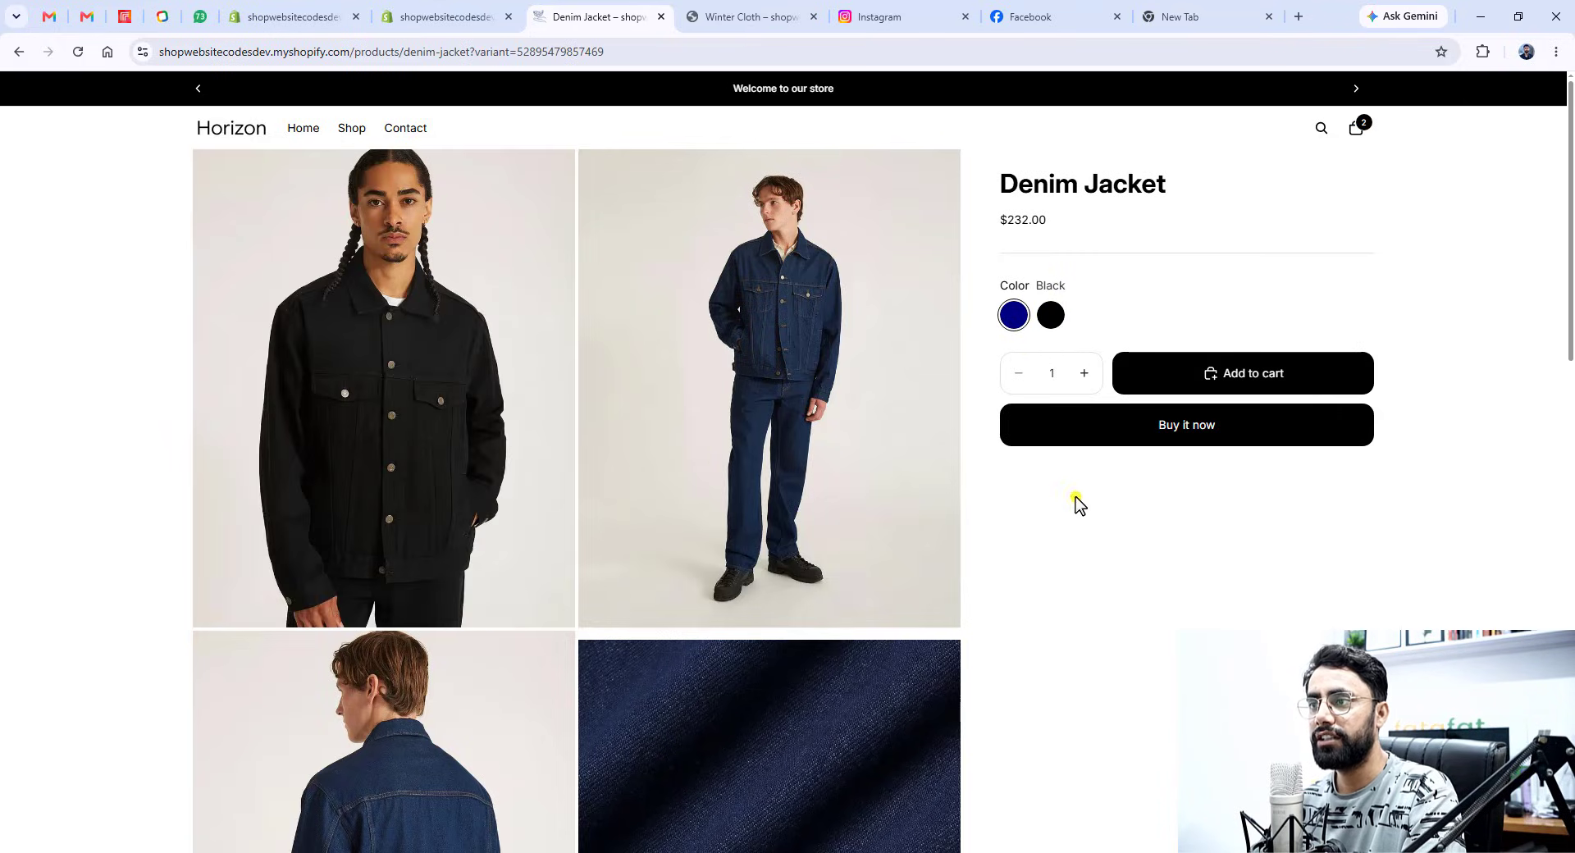
{"action": "scroll", "coordinate": [1075, 504], "scroll_direction": "down", "scroll_amount": 4}
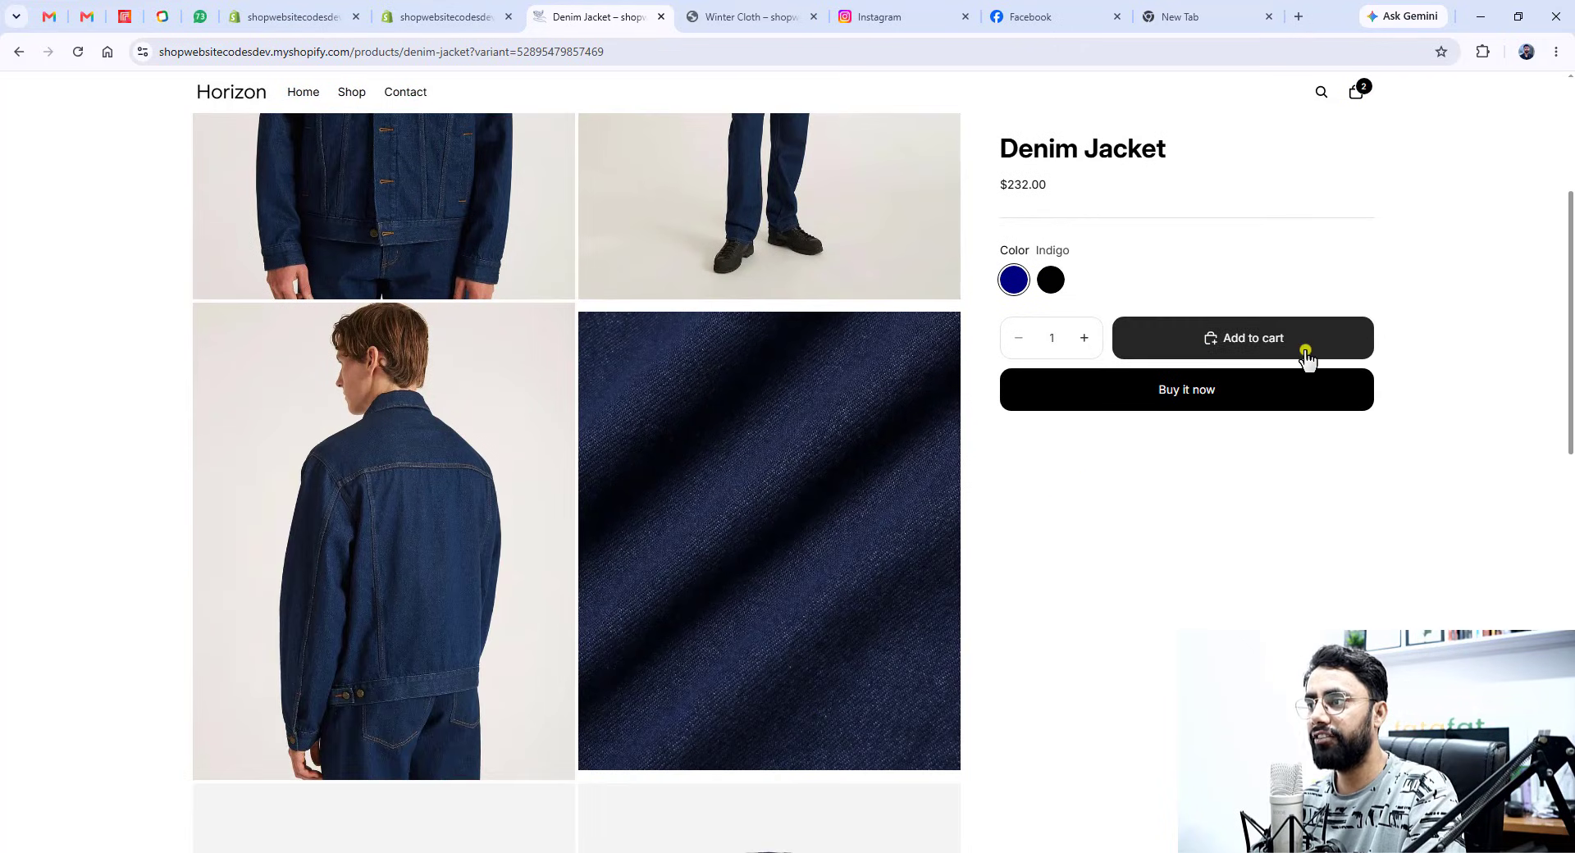
{"action": "left_click", "coordinate": [1228, 351]}
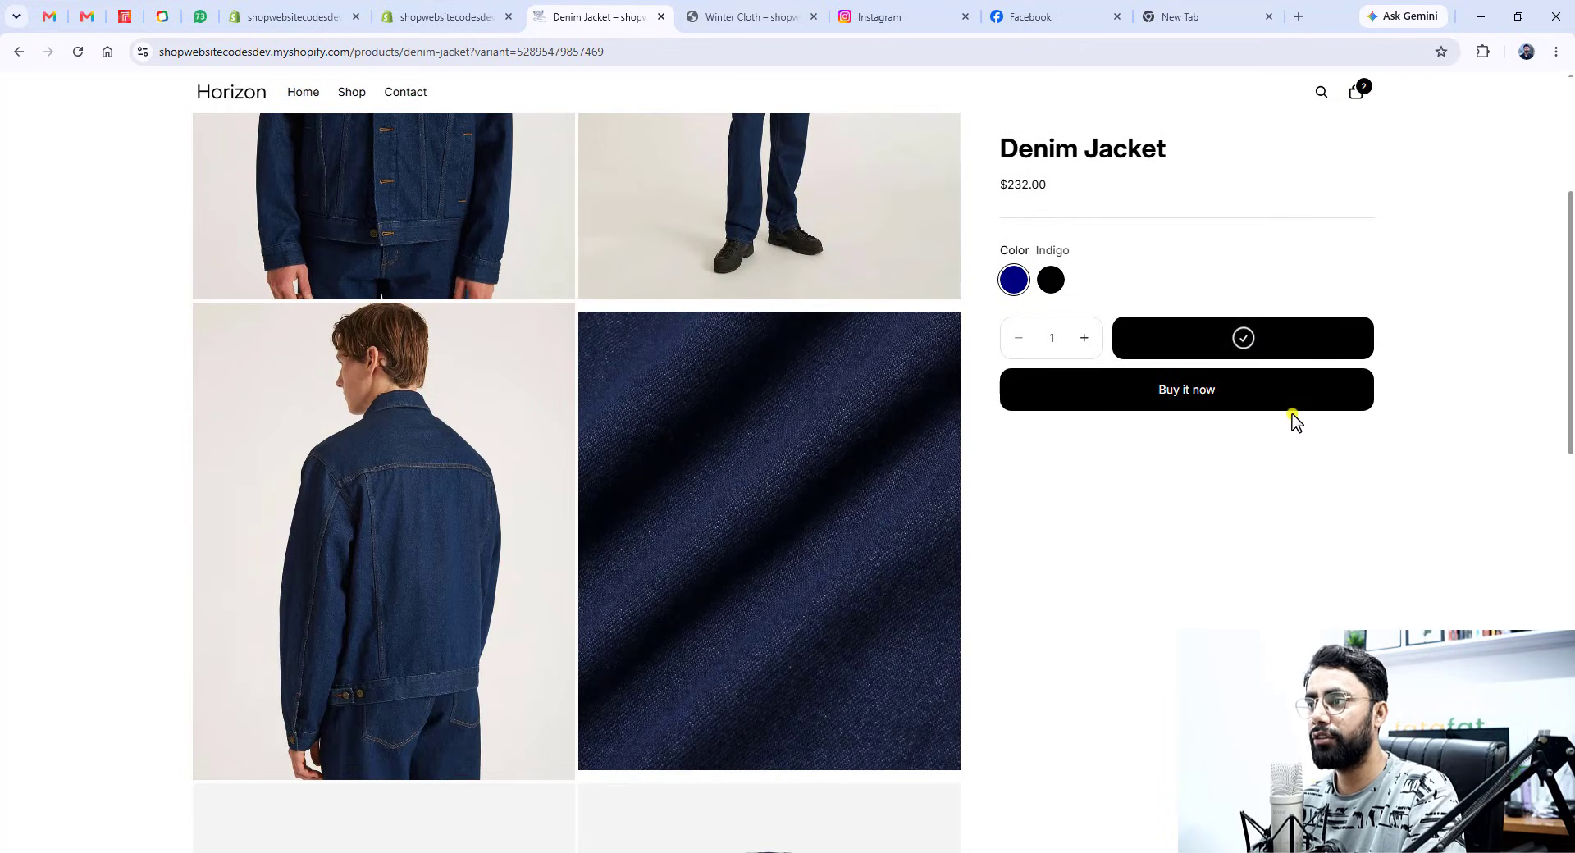
{"action": "left_click", "coordinate": [1356, 94]}
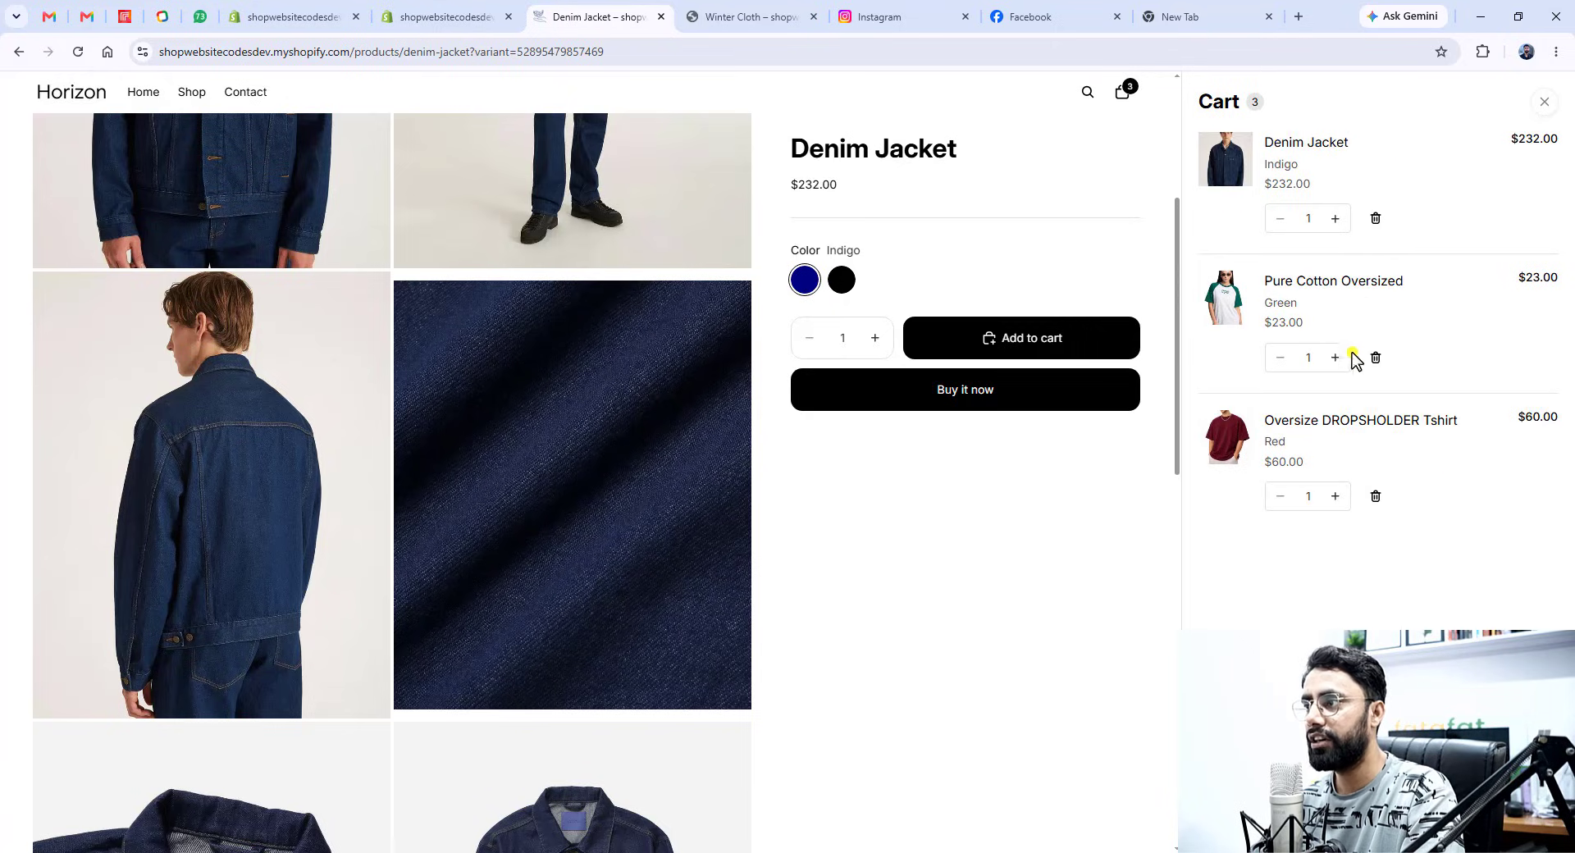
{"action": "left_click", "coordinate": [1376, 358]}
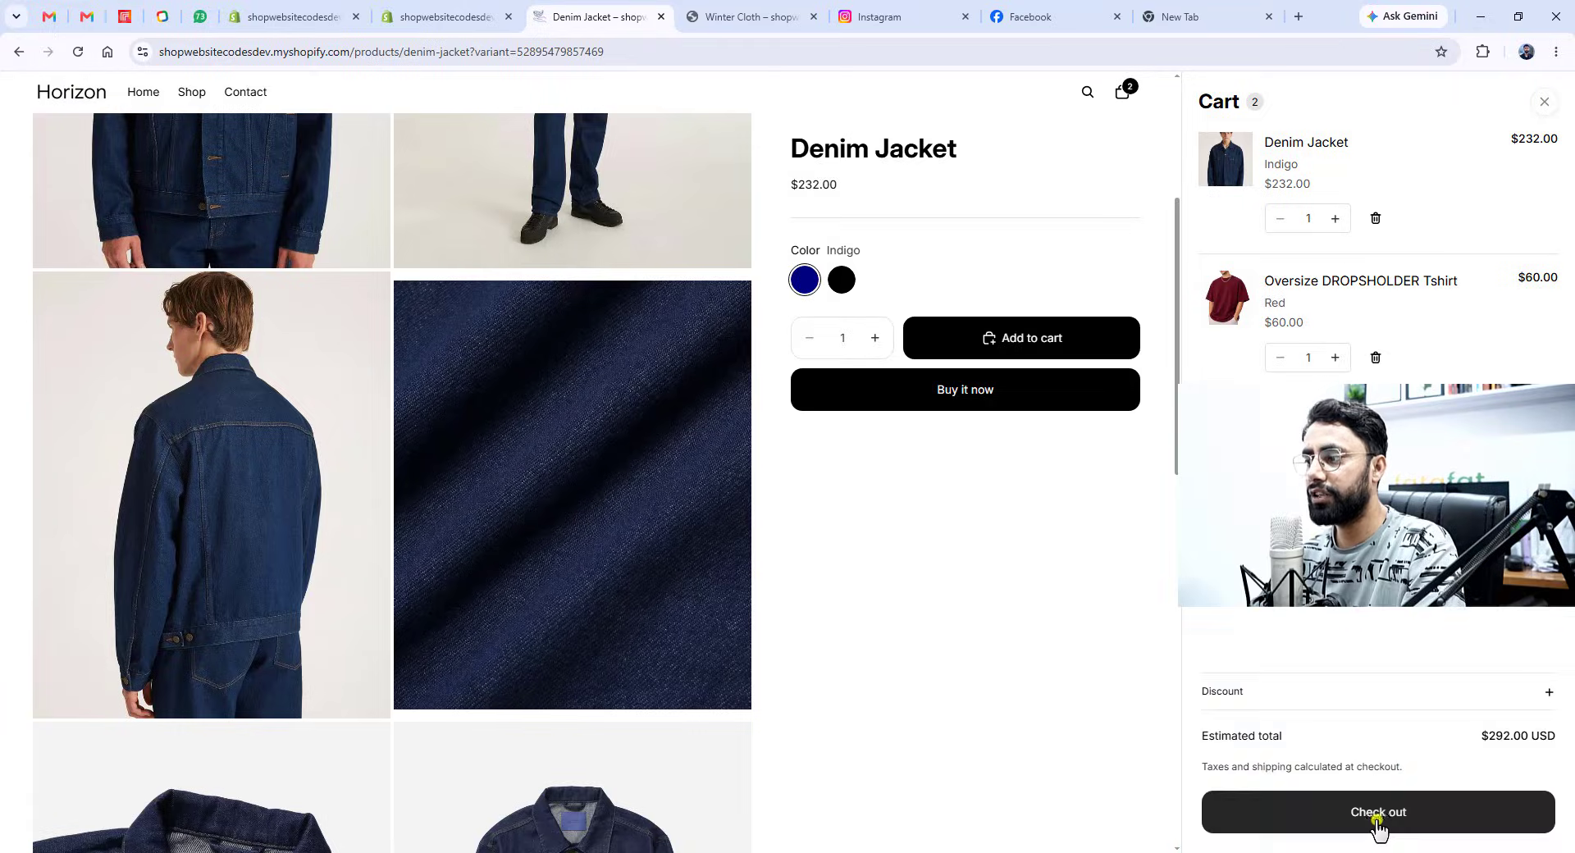
- Proceed to checkout, review the contact, delivery and payment form, and return to the Denim Jacket page
{"action": "left_click", "coordinate": [1362, 813]}
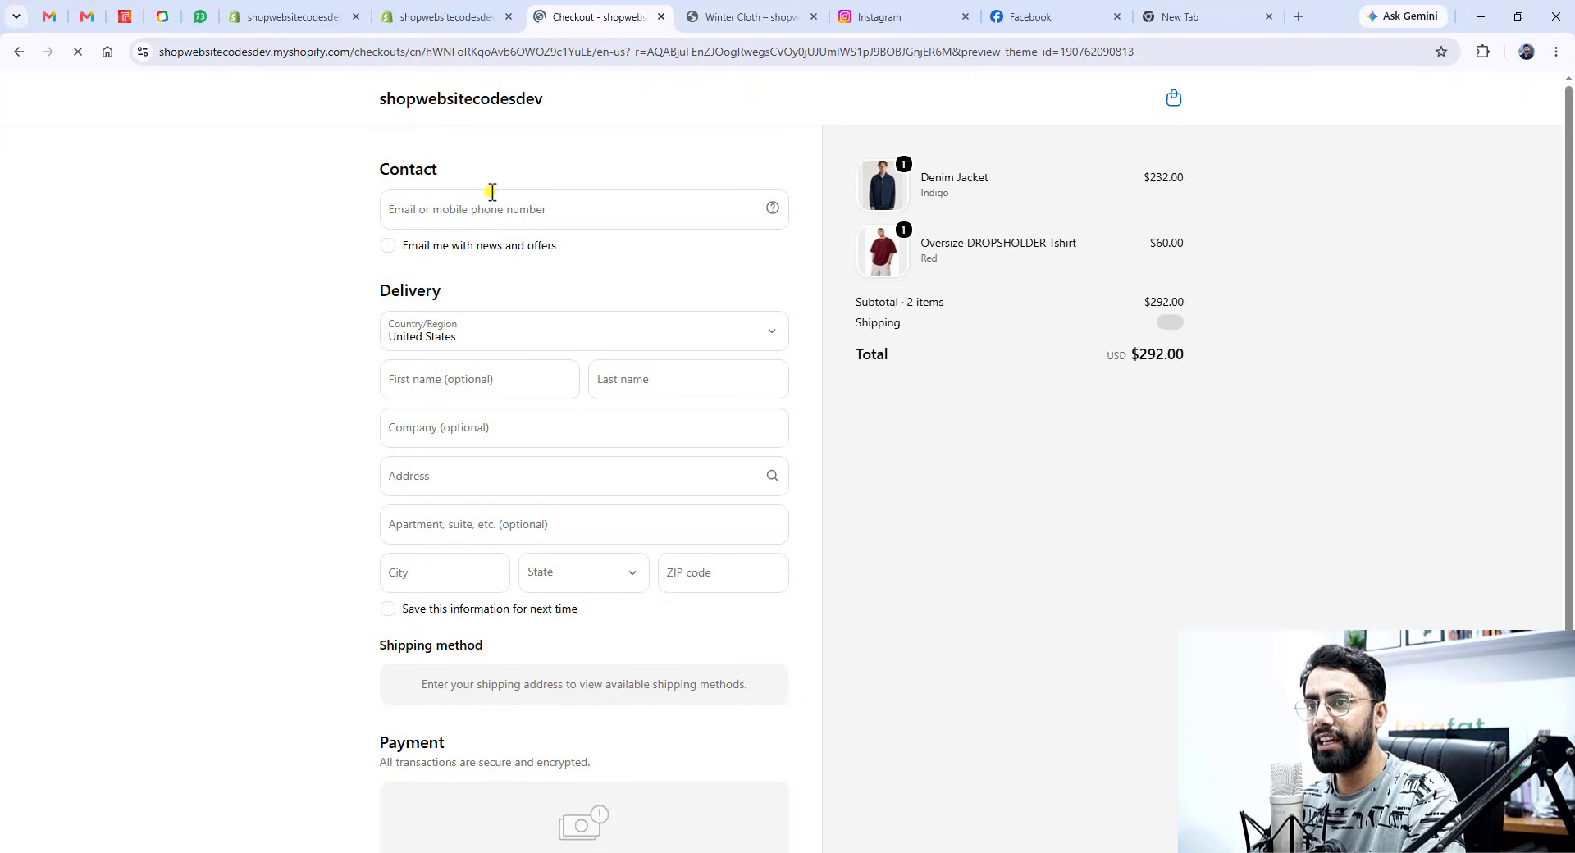
{"action": "scroll", "coordinate": [541, 653], "scroll_direction": "down", "scroll_amount": 2}
{"action": "scroll", "coordinate": [544, 657], "scroll_direction": "up", "scroll_amount": 2}
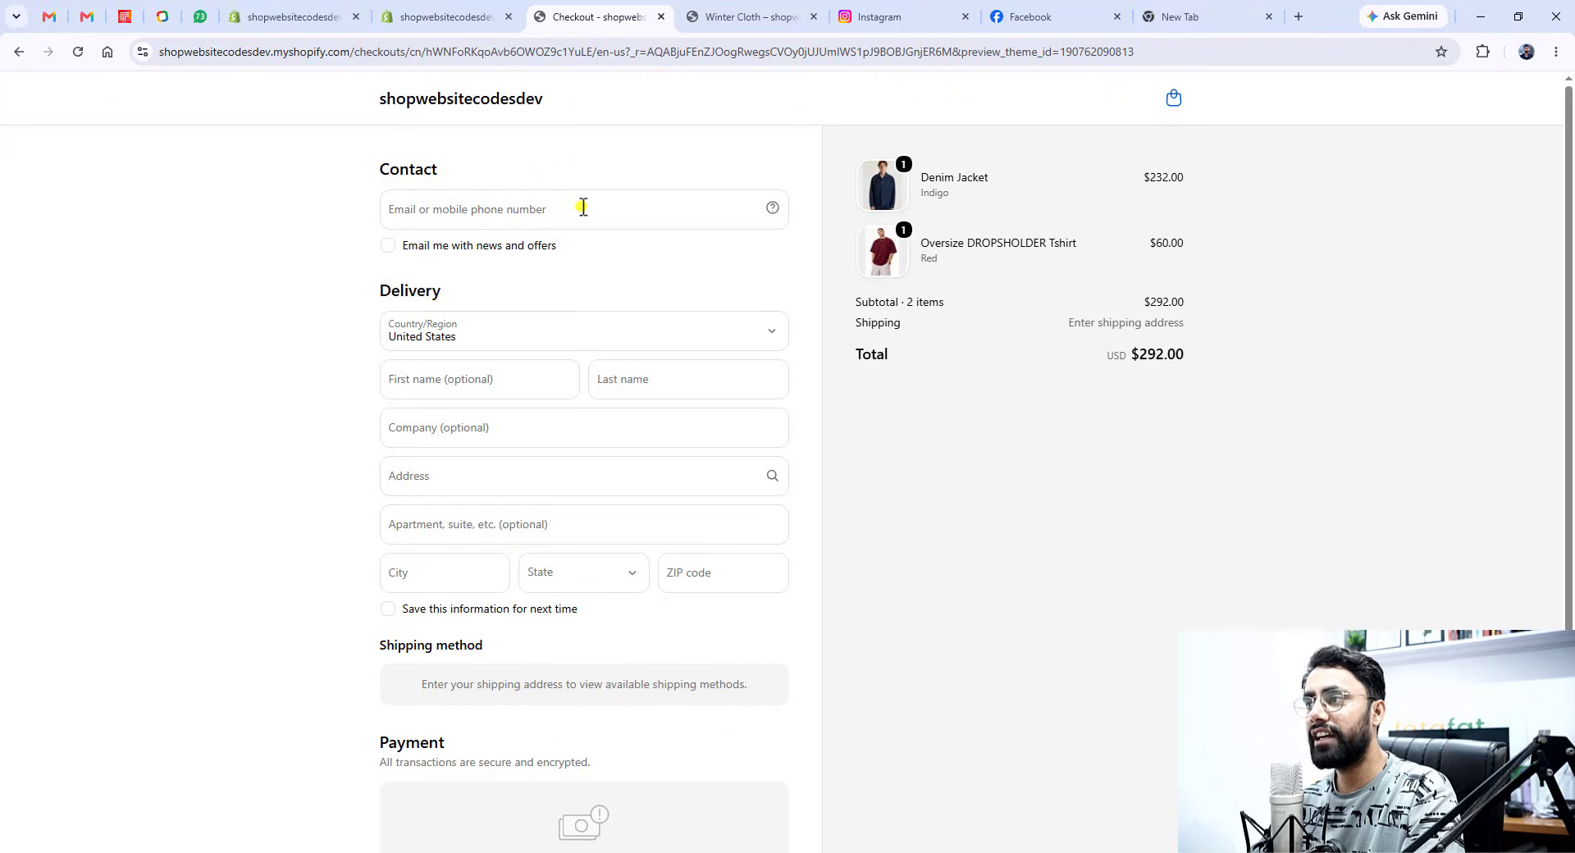
{"action": "left_click", "coordinate": [18, 53]}
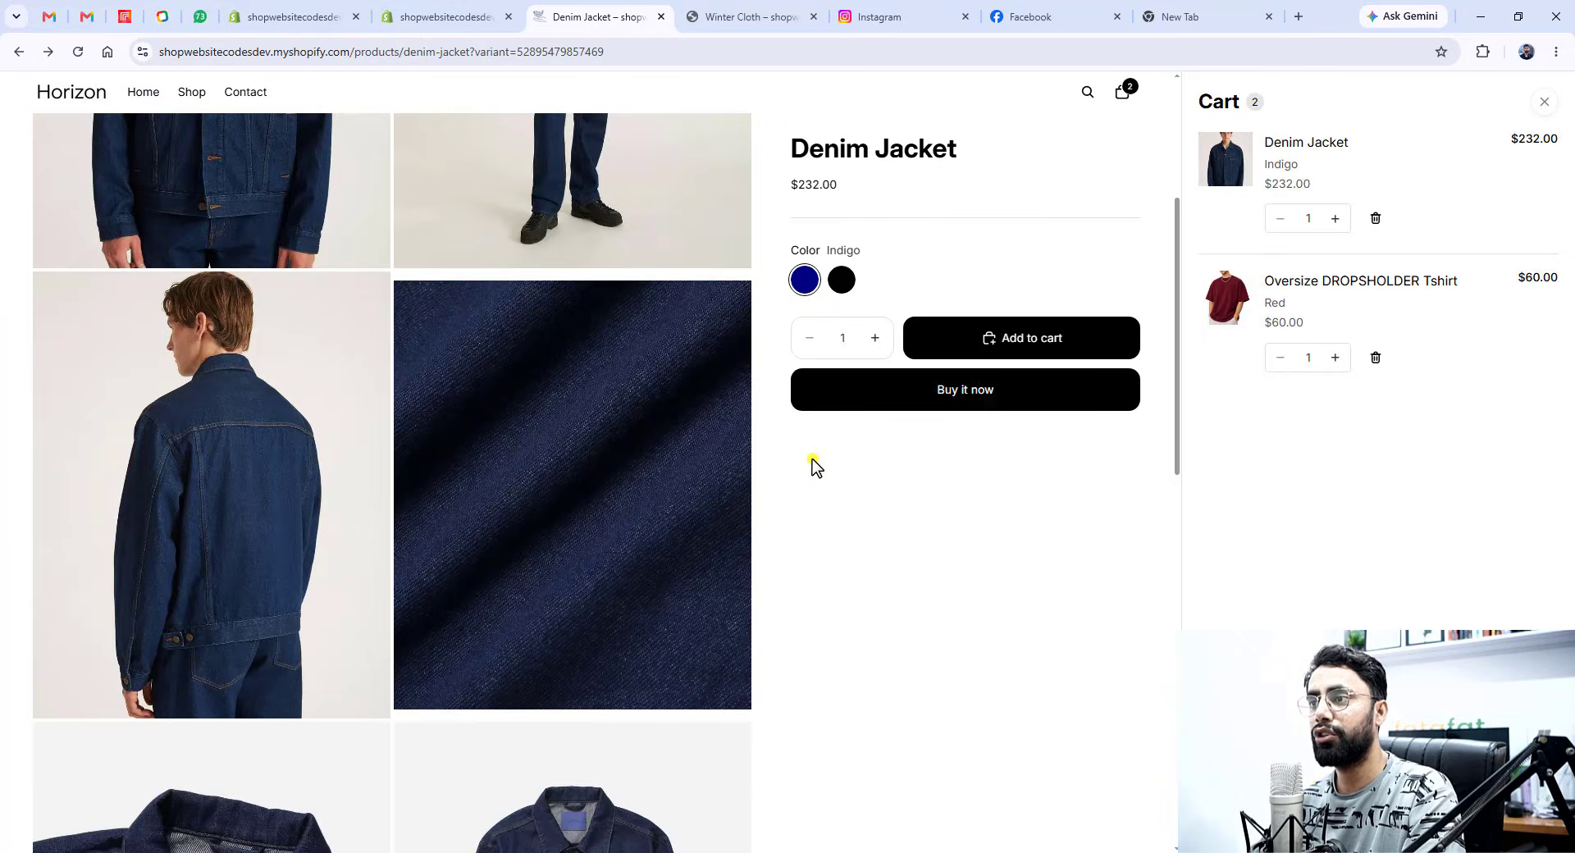
- Review the product recommendations and copy the cart note "Taxes and shipping calculated at checkout."
{"action": "scroll", "coordinate": [939, 636], "scroll_direction": "down", "scroll_amount": 8}
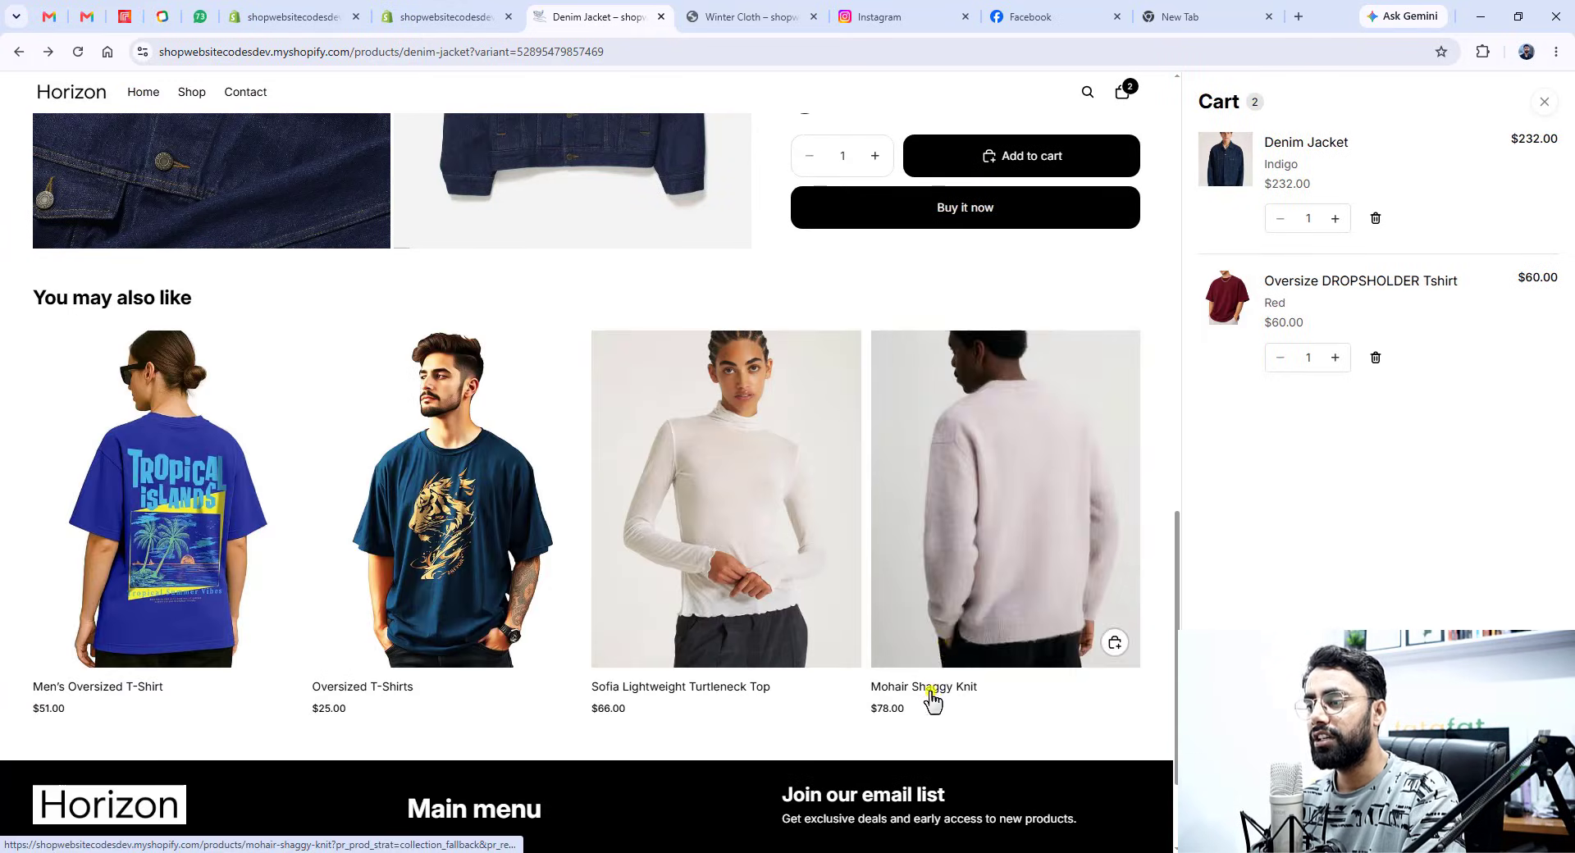
{"action": "scroll", "coordinate": [872, 691], "scroll_direction": "down", "scroll_amount": 2}
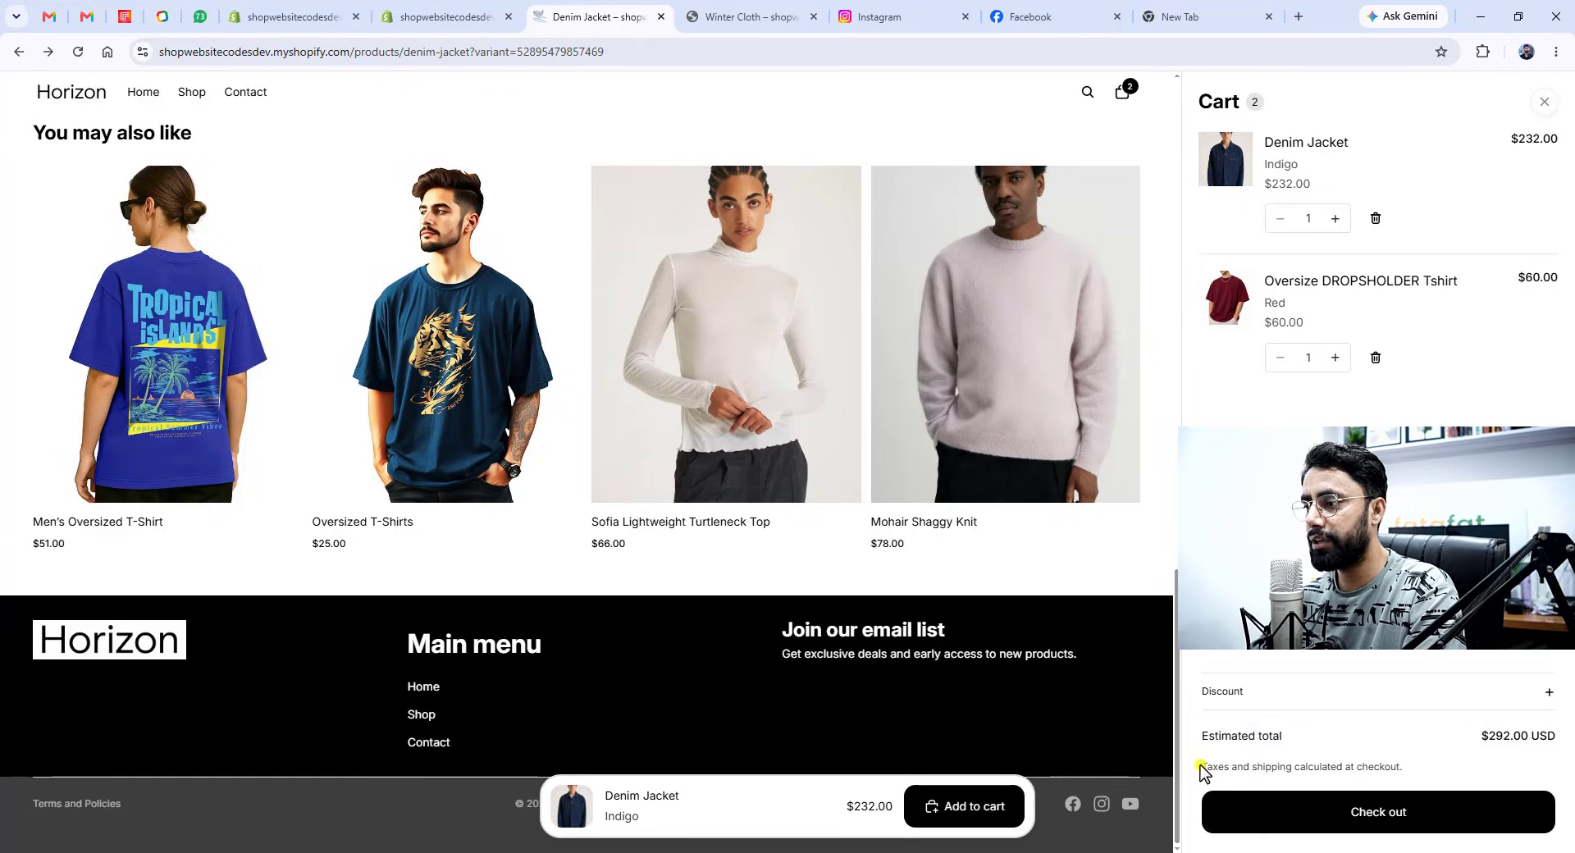
{"action": "left_click_drag", "start_coordinate": [1200, 767], "coordinate": [1409, 770]}
{"action": "key", "text": "ctrl+c"}
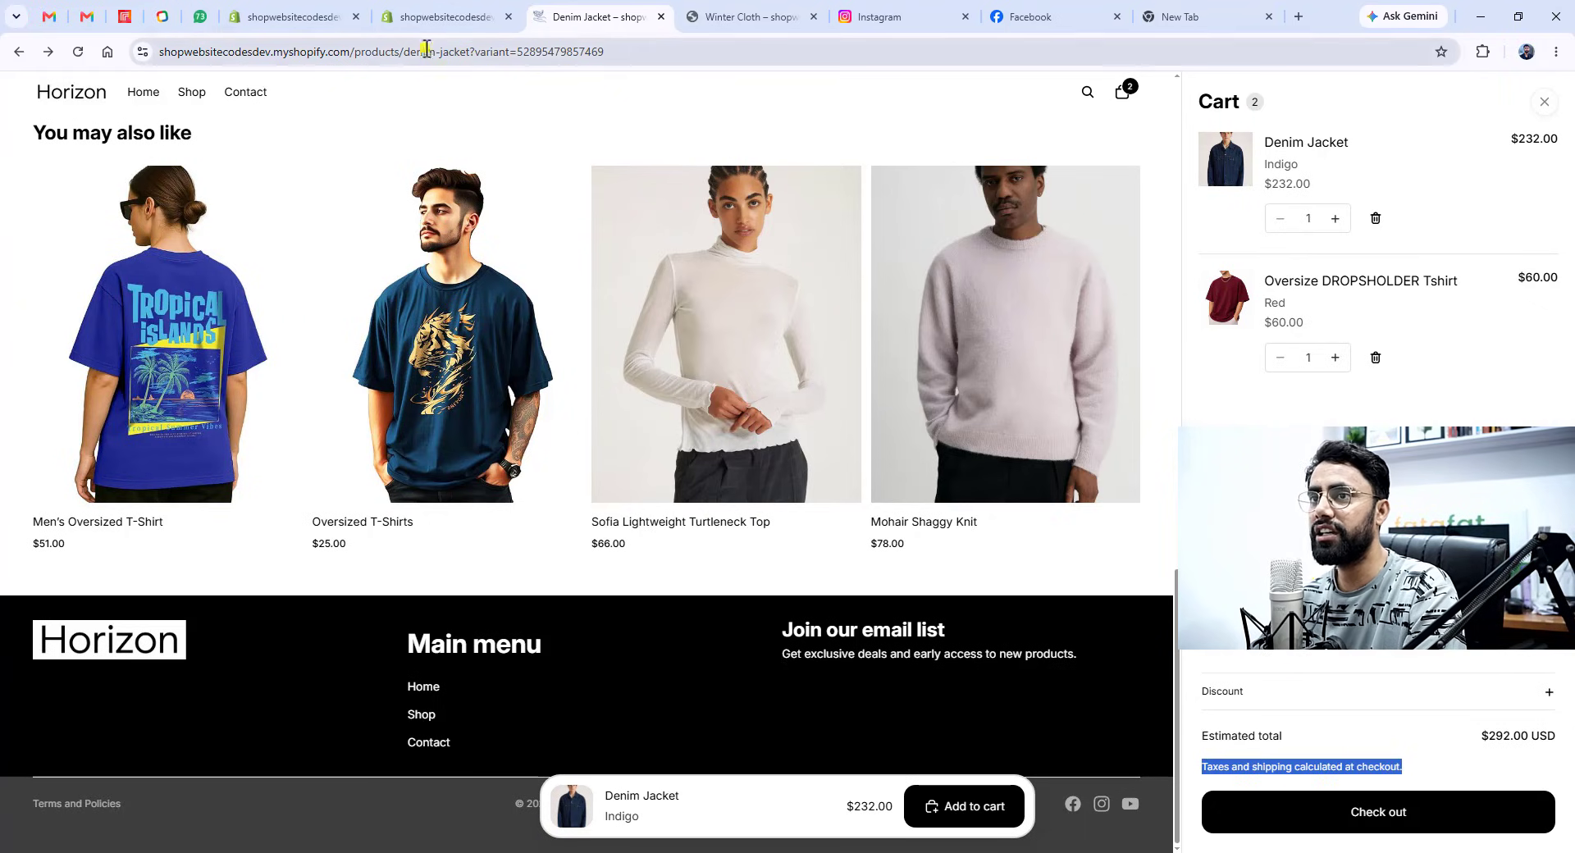
- Switch to the Shopify admin's Online Store themes and open the default theme content of the live Horizon theme
{"action": "left_click", "coordinate": [300, 20]}
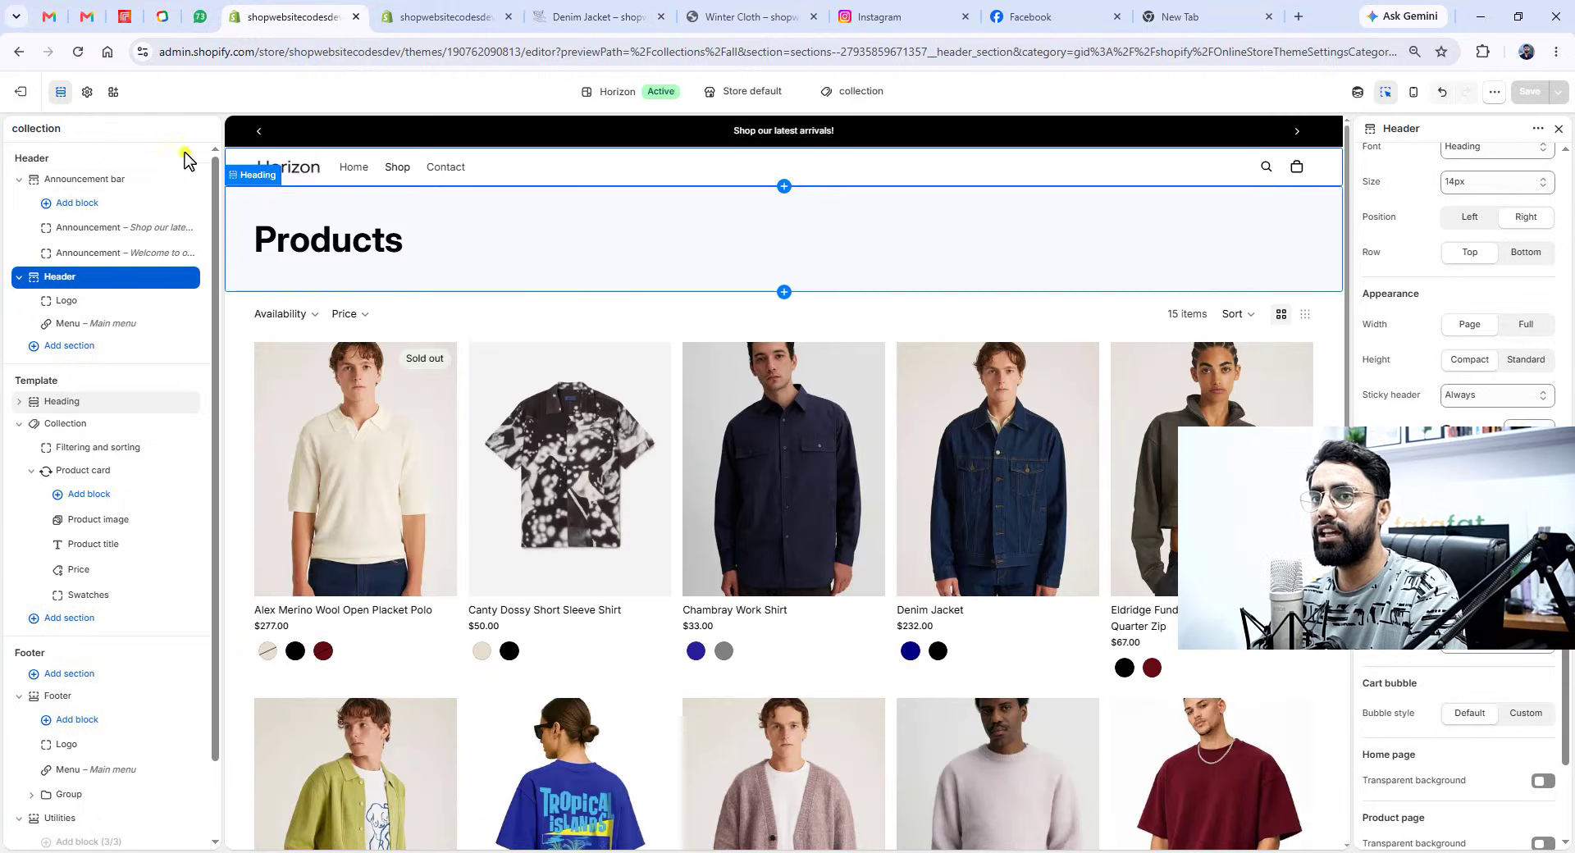
{"action": "left_click", "coordinate": [400, 23]}
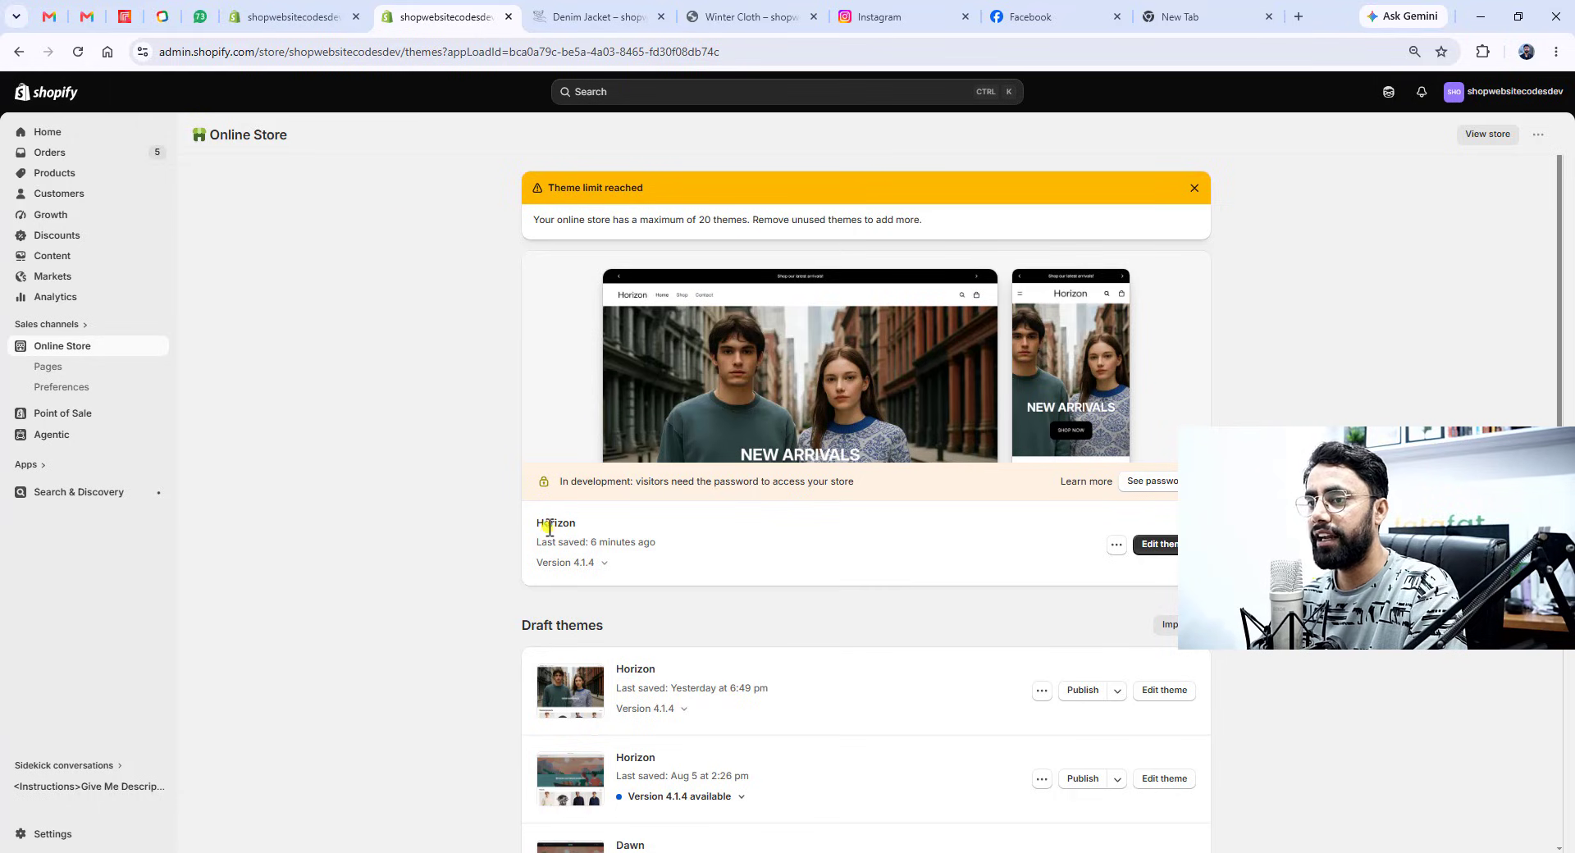
{"action": "left_click_drag", "start_coordinate": [549, 528], "coordinate": [618, 534]}
{"action": "left_click", "coordinate": [1116, 545]}
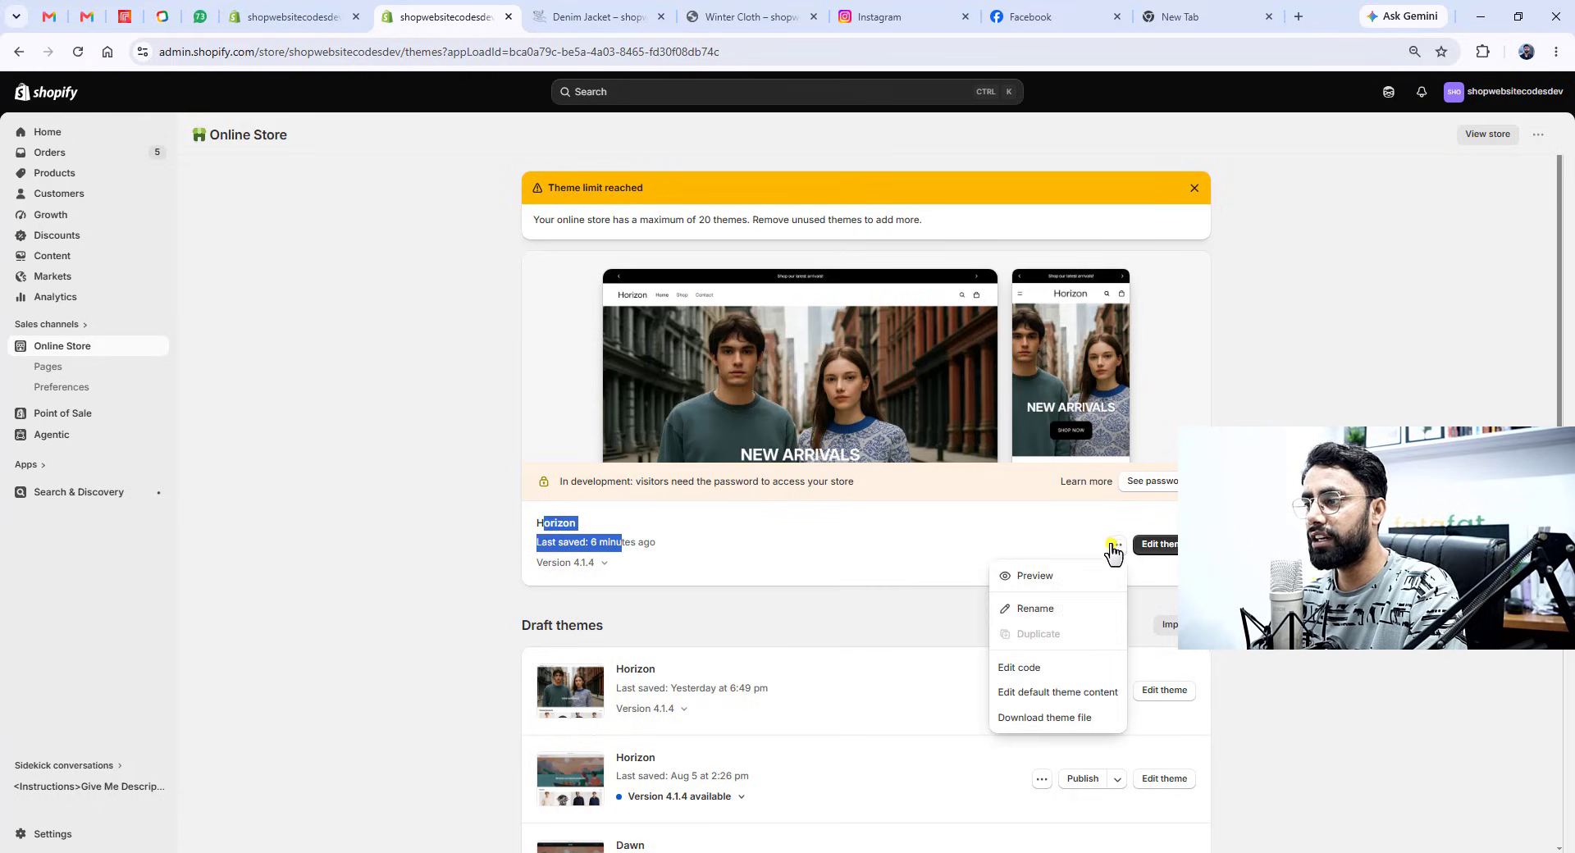
{"action": "left_click", "coordinate": [1039, 693]}
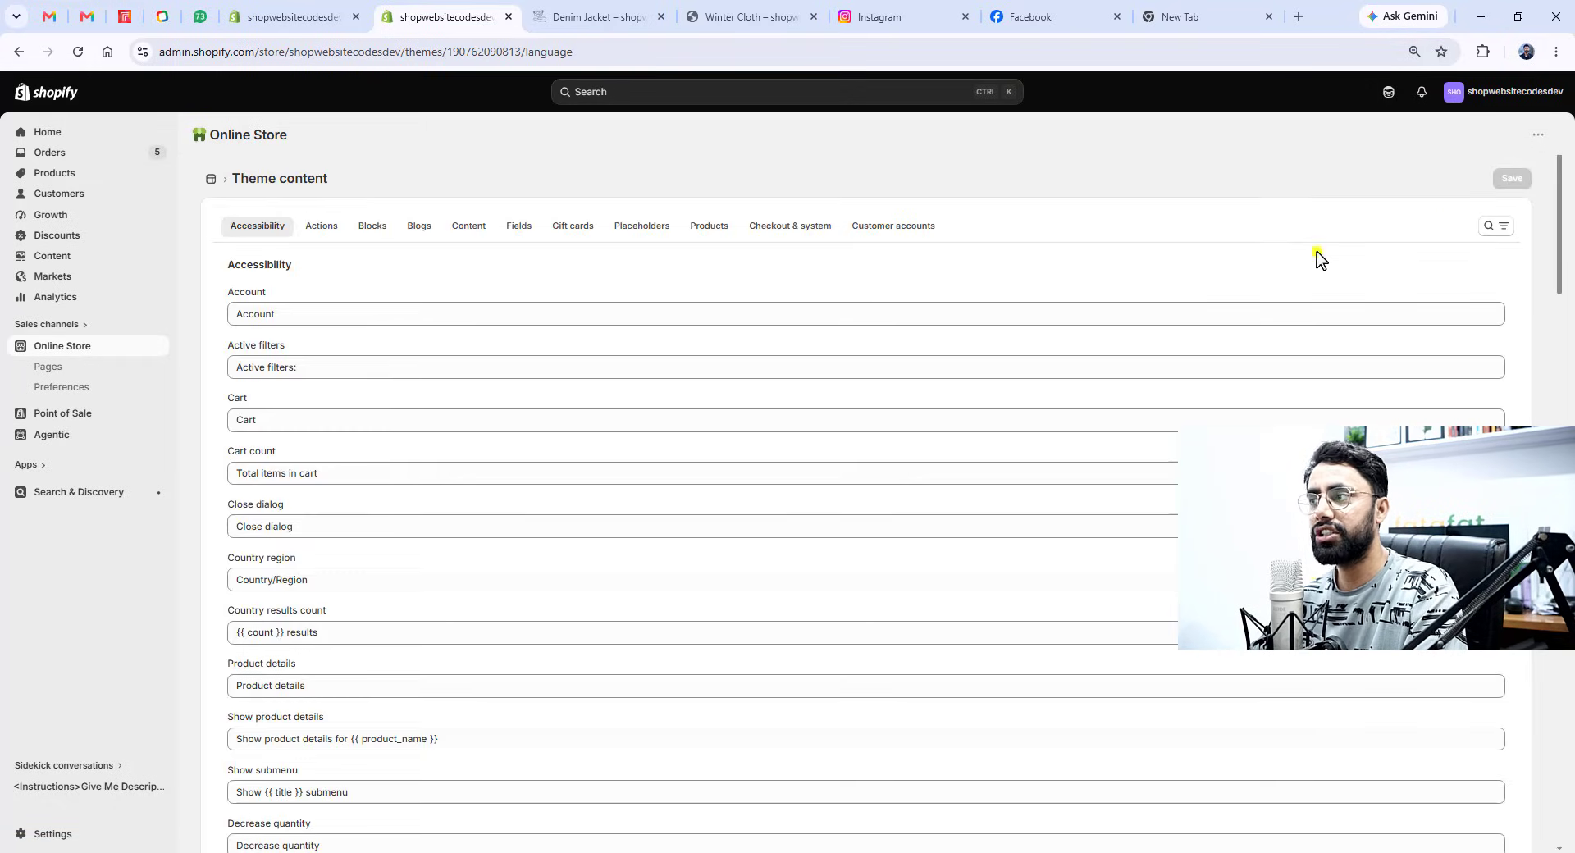
- Search the theme content for "Taxes and shipping calculated at checkout.", clear that text and save
{"action": "left_click", "coordinate": [1489, 226]}
{"action": "key", "text": "ctrl+v"}
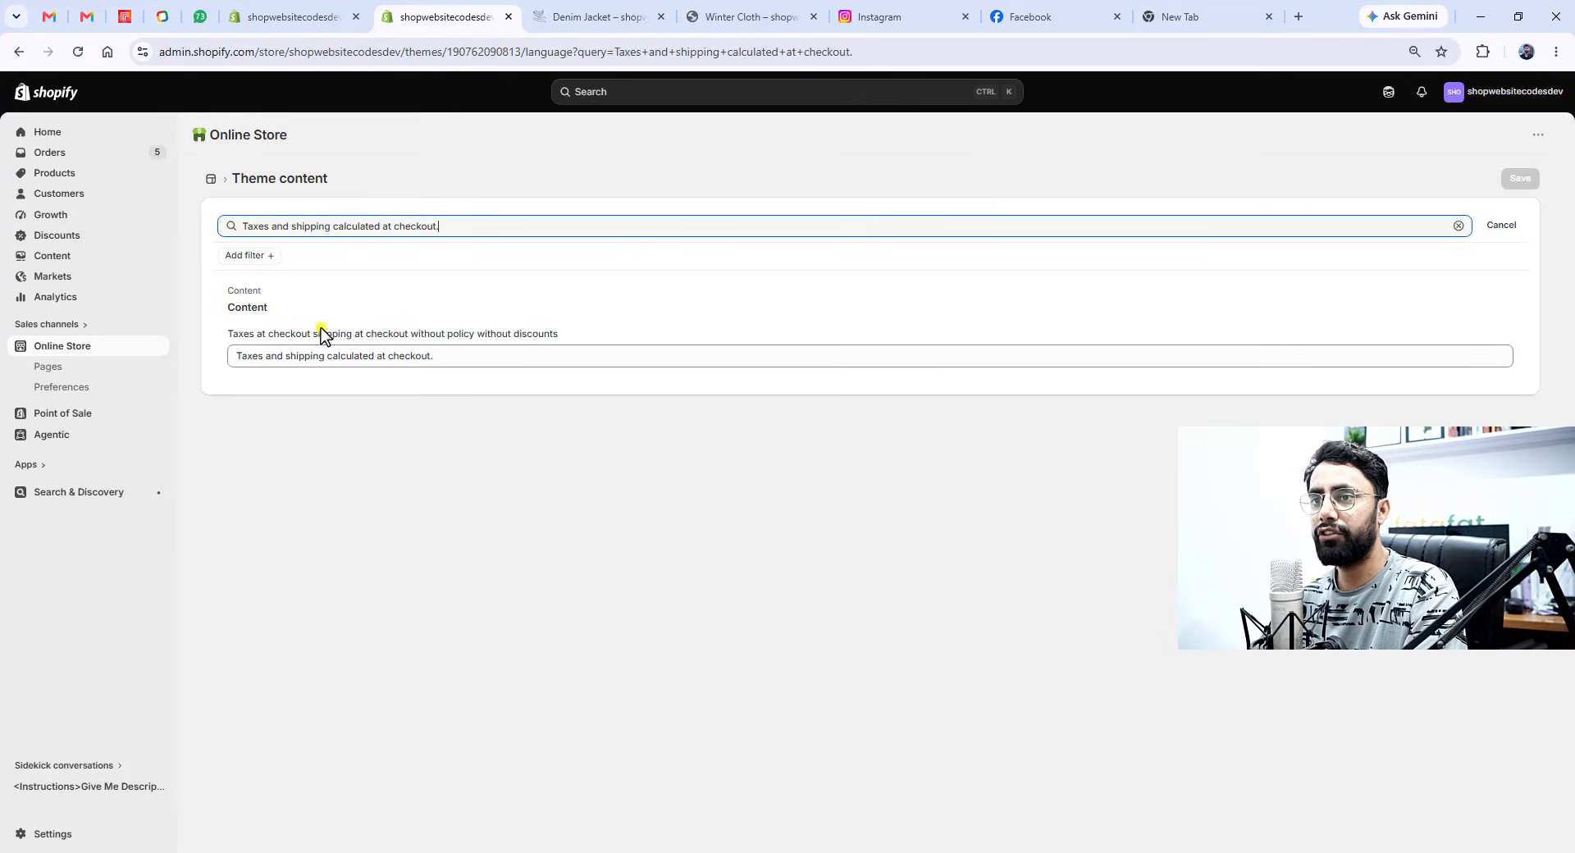
{"action": "left_click", "coordinate": [475, 354]}
{"action": "key", "text": "ctrl+a"}
{"action": "key", "text": "BackSpace"}
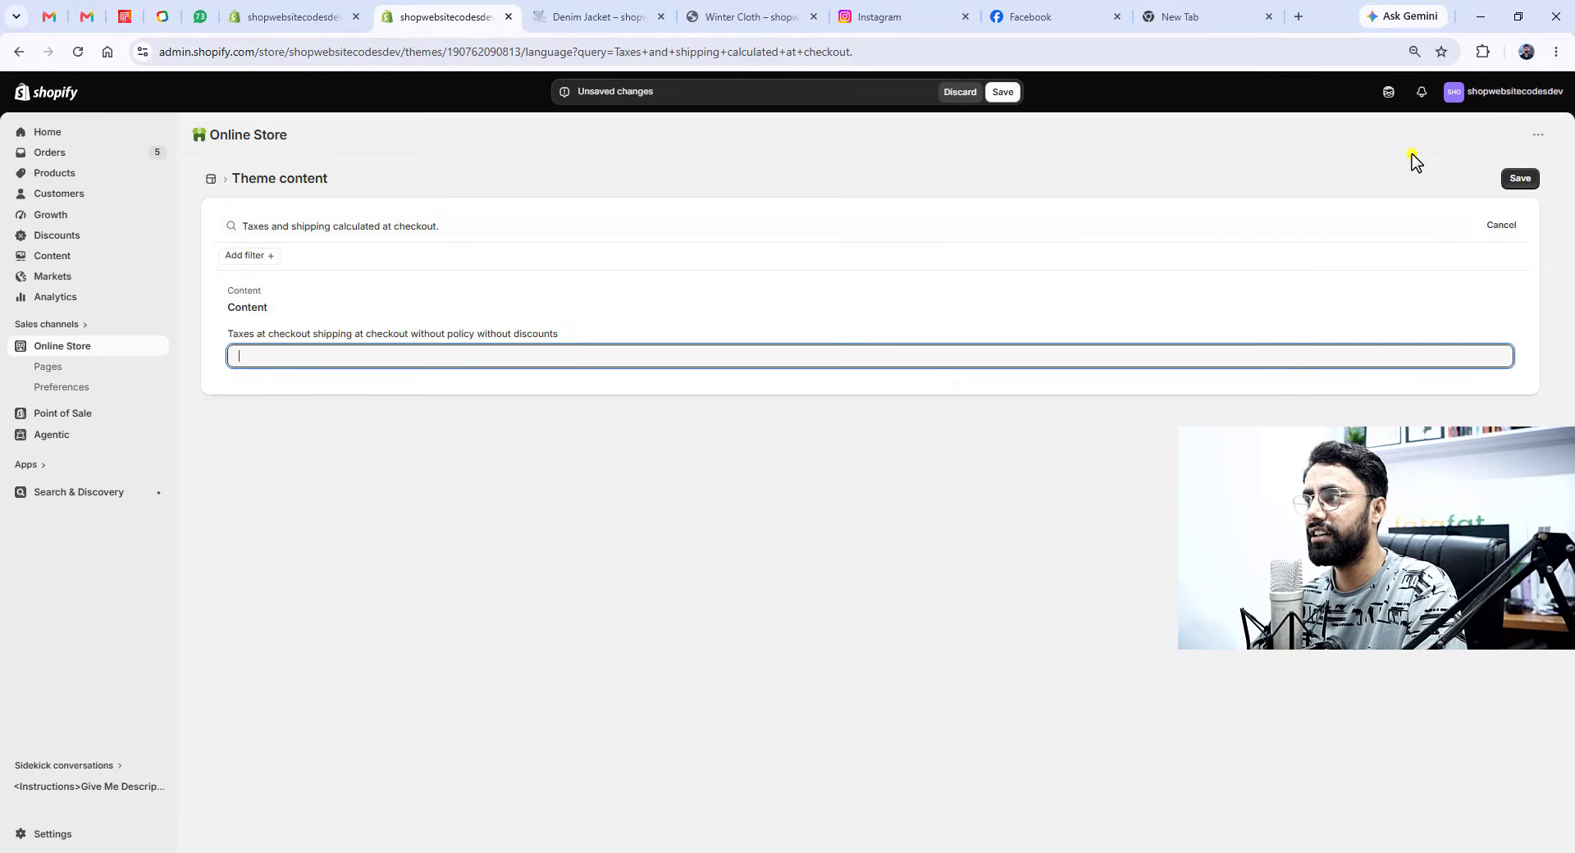
{"action": "left_click", "coordinate": [1520, 178]}
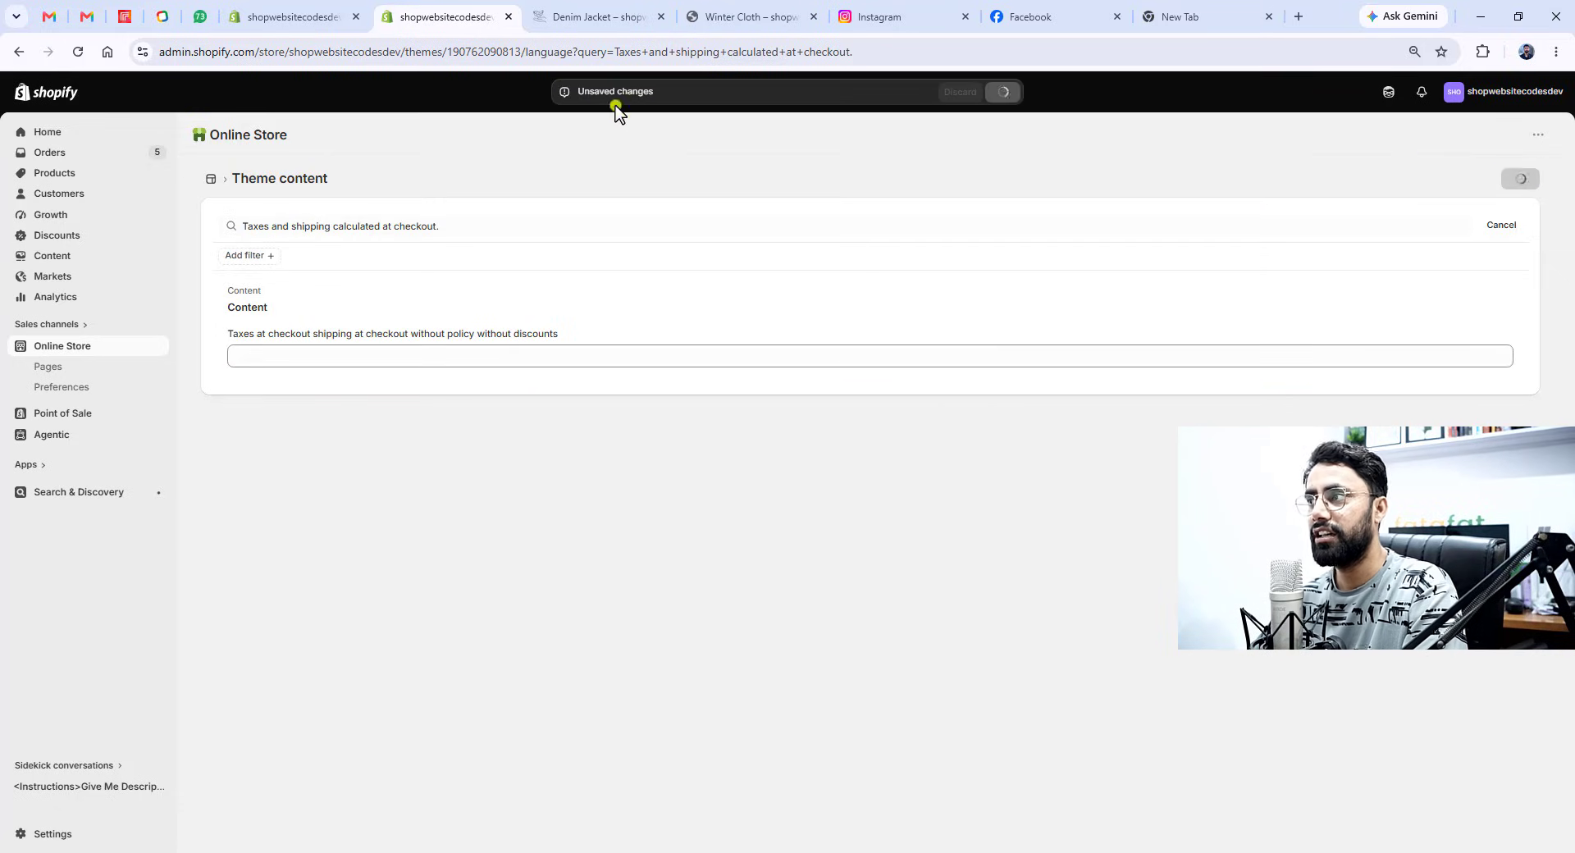
- Reload the storefront's Denim Jacket page, check the cart for the tax and shipping note, and close the cart
{"action": "left_click", "coordinate": [580, 18]}
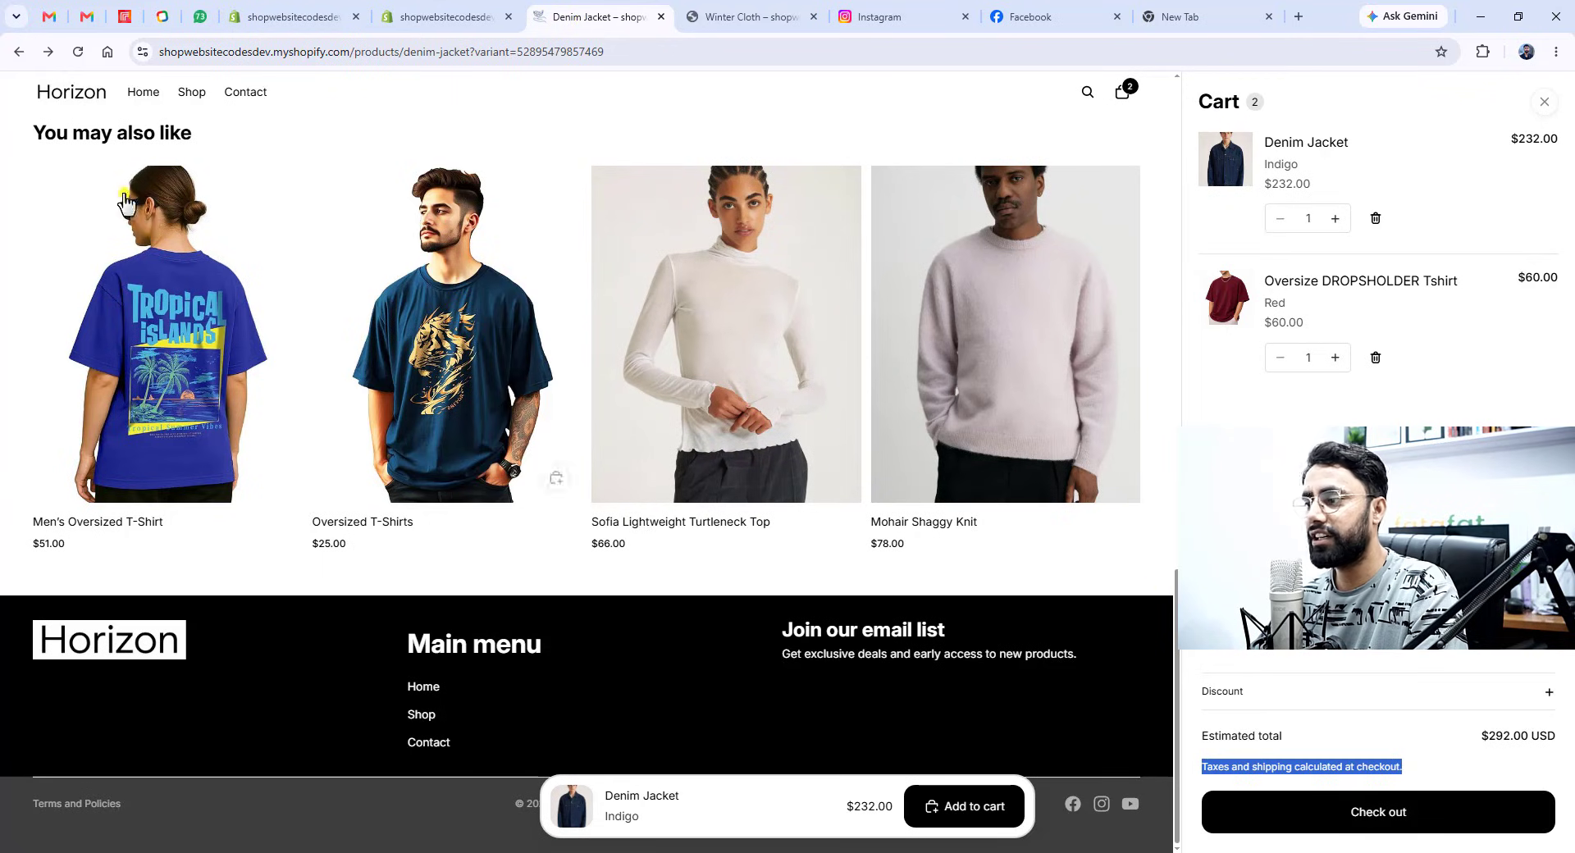
{"action": "left_click", "coordinate": [78, 54]}
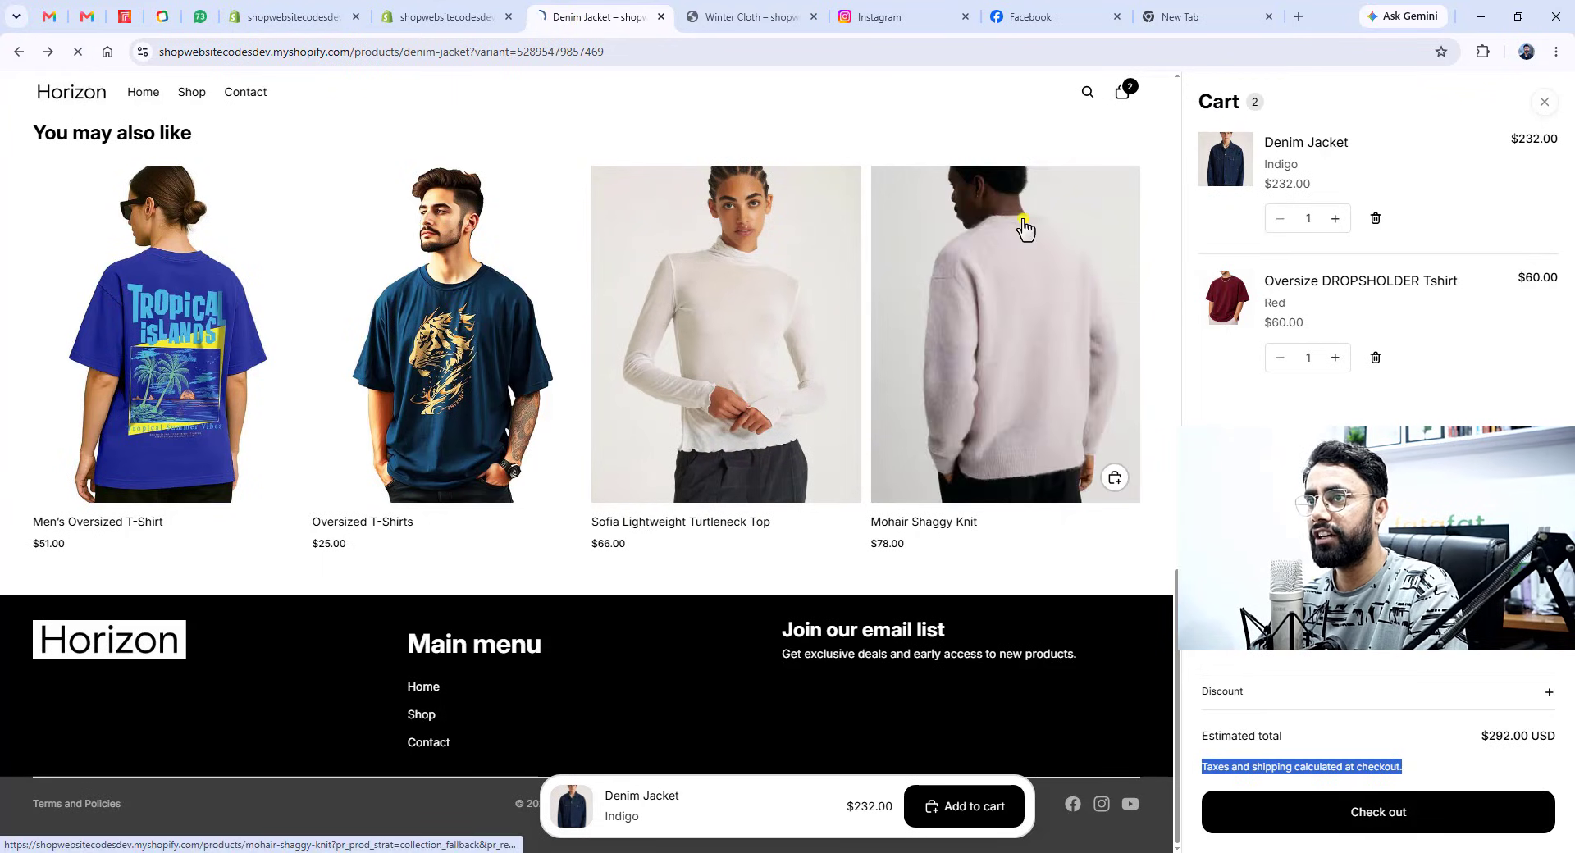
{"action": "scroll", "coordinate": [1027, 230], "scroll_direction": "down", "scroll_amount": 4}
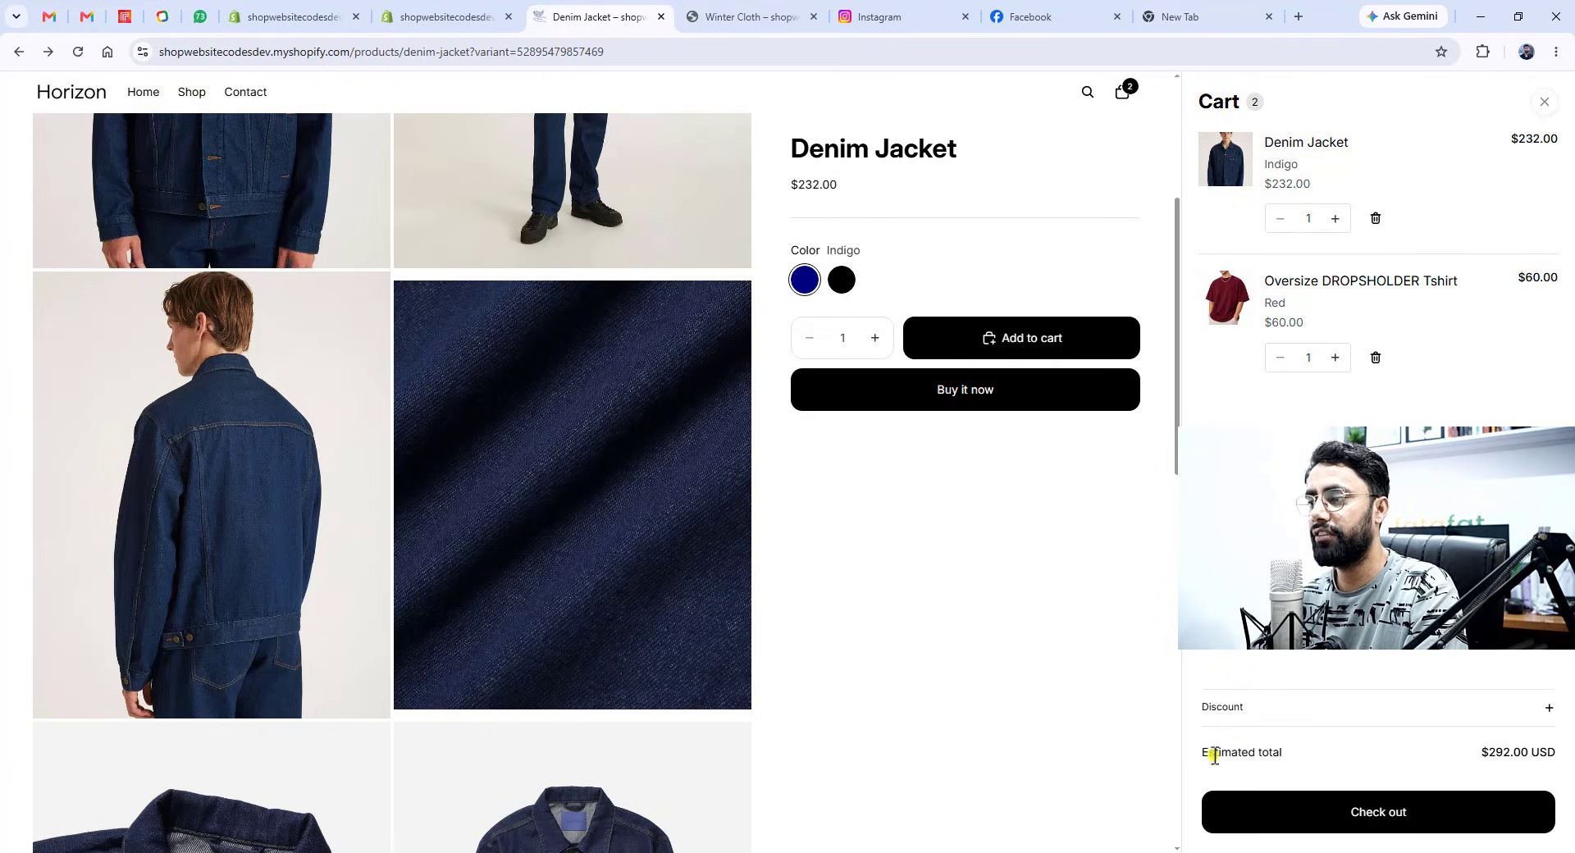
{"action": "left_click", "coordinate": [1545, 102]}
- Review the product grid on the storefront's Shop page and view the Contact page
{"action": "left_click", "coordinate": [424, 24]}
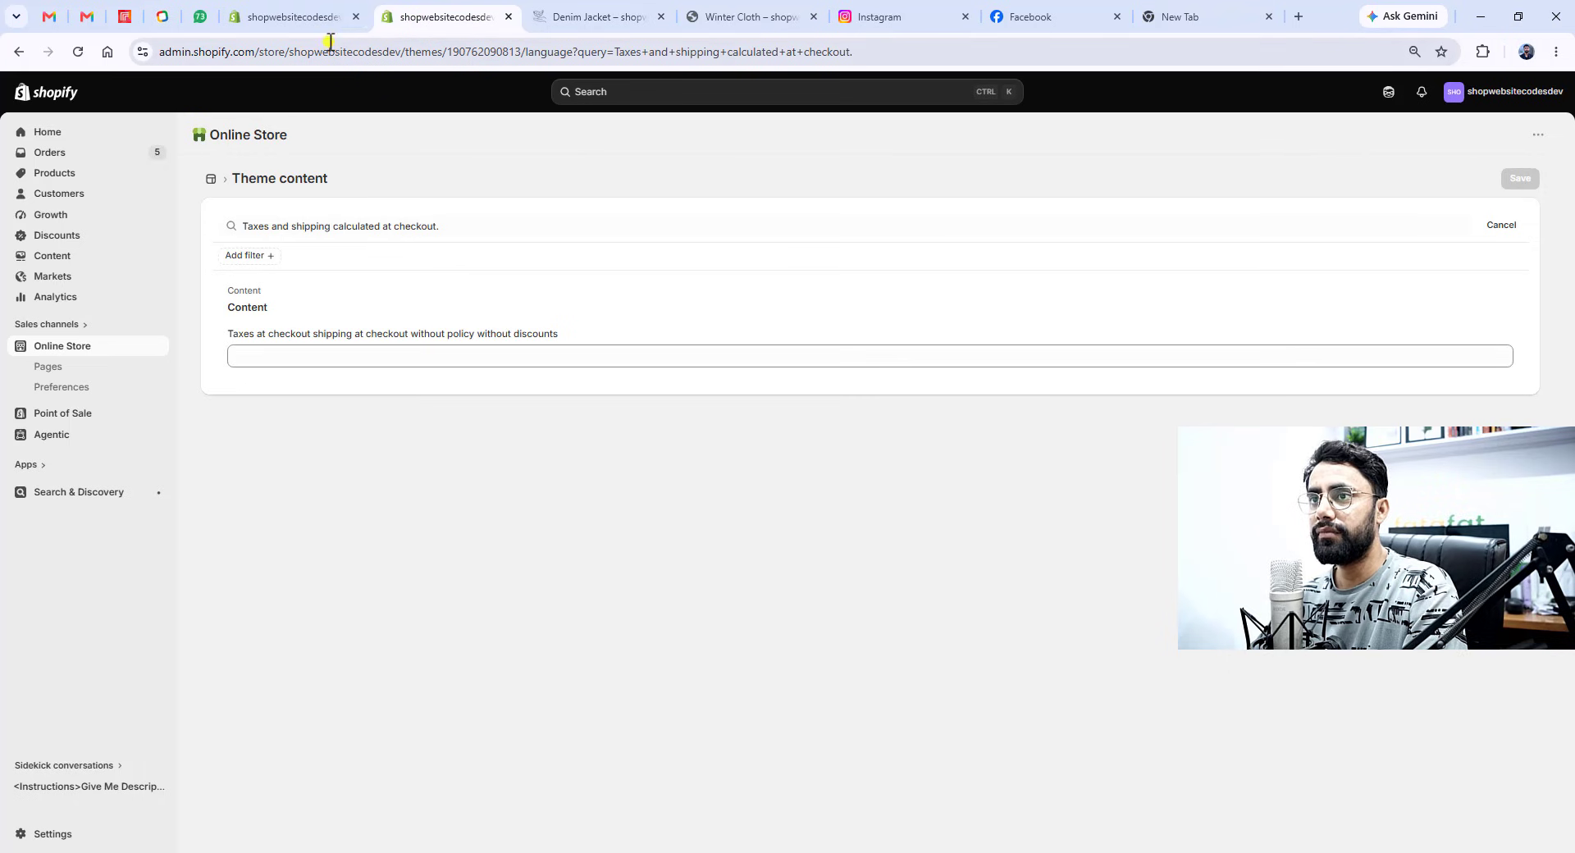
{"action": "left_click", "coordinate": [291, 19]}
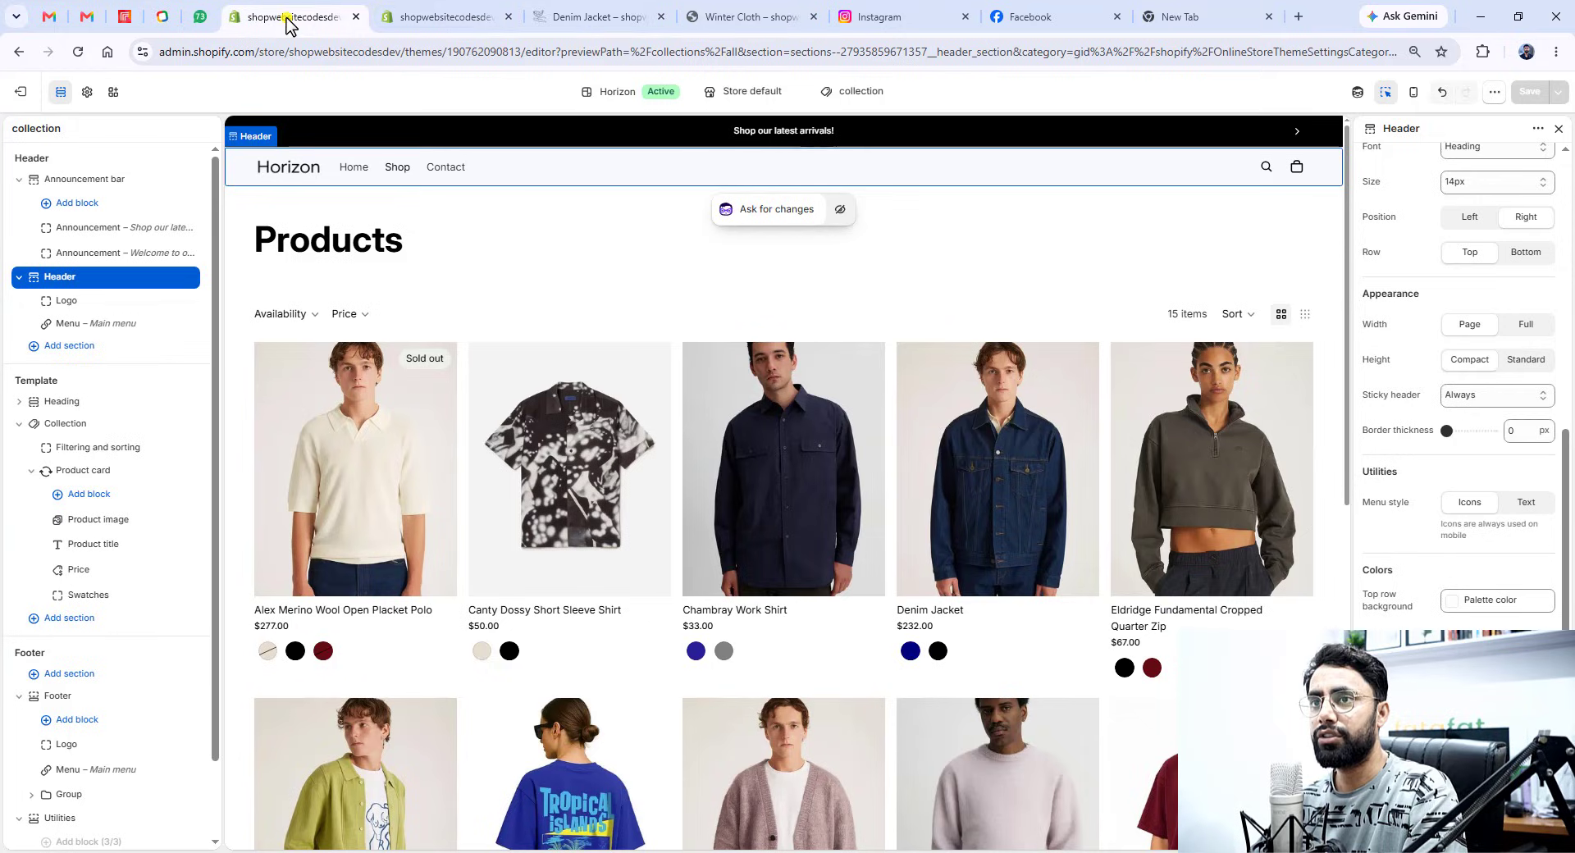
{"action": "left_click", "coordinate": [587, 24]}
{"action": "scroll", "coordinate": [770, 421], "scroll_direction": "up", "scroll_amount": 4}
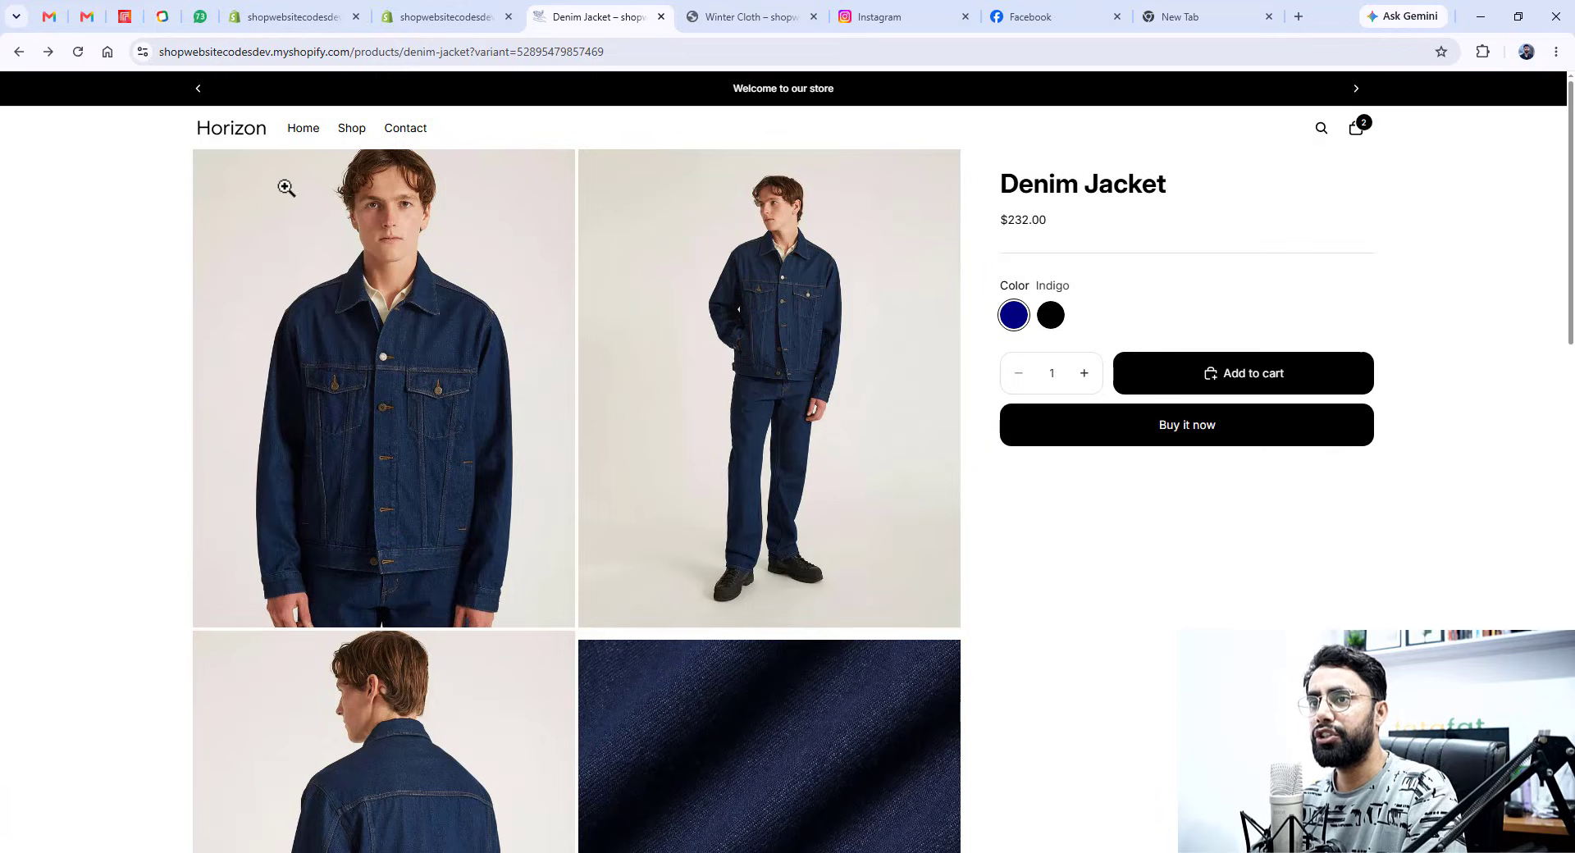
{"action": "left_click", "coordinate": [351, 131]}
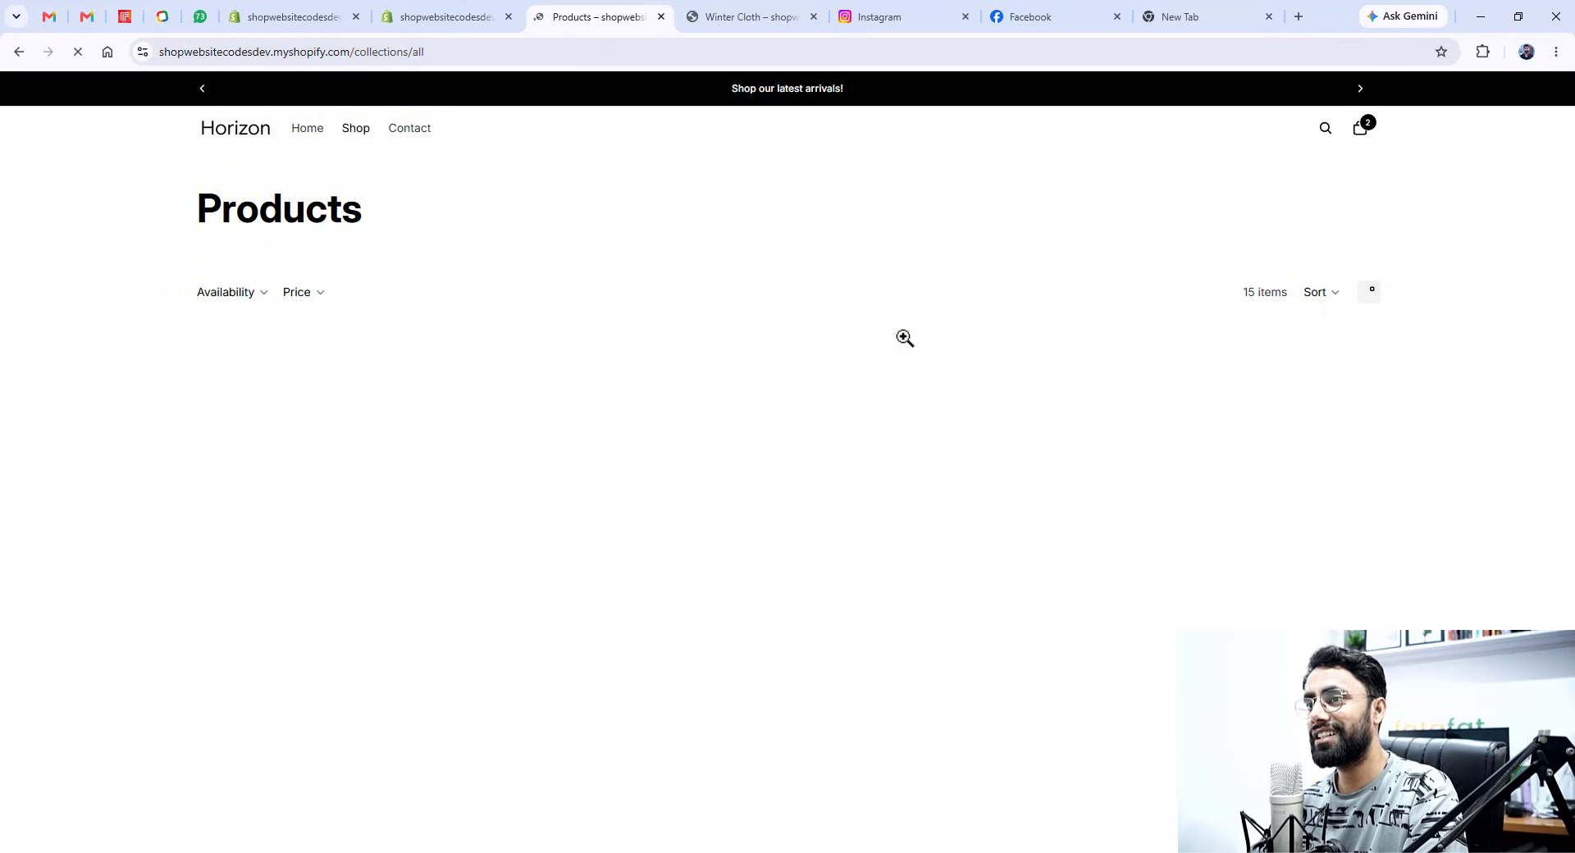
{"action": "scroll", "coordinate": [780, 558], "scroll_direction": "down", "scroll_amount": 10}
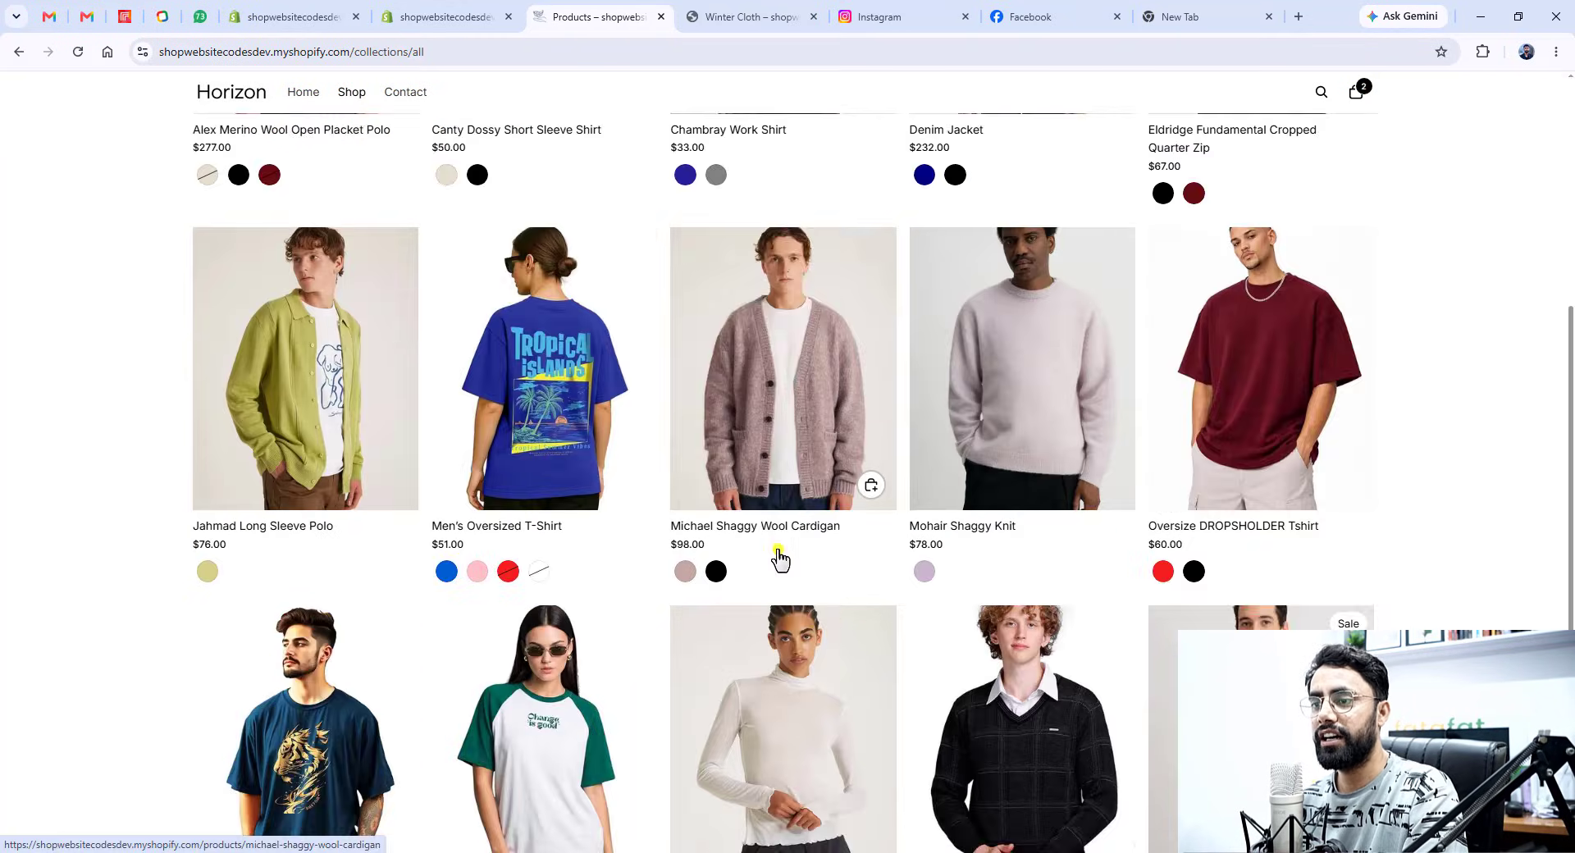
{"action": "scroll", "coordinate": [780, 558], "scroll_direction": "up", "scroll_amount": 10}
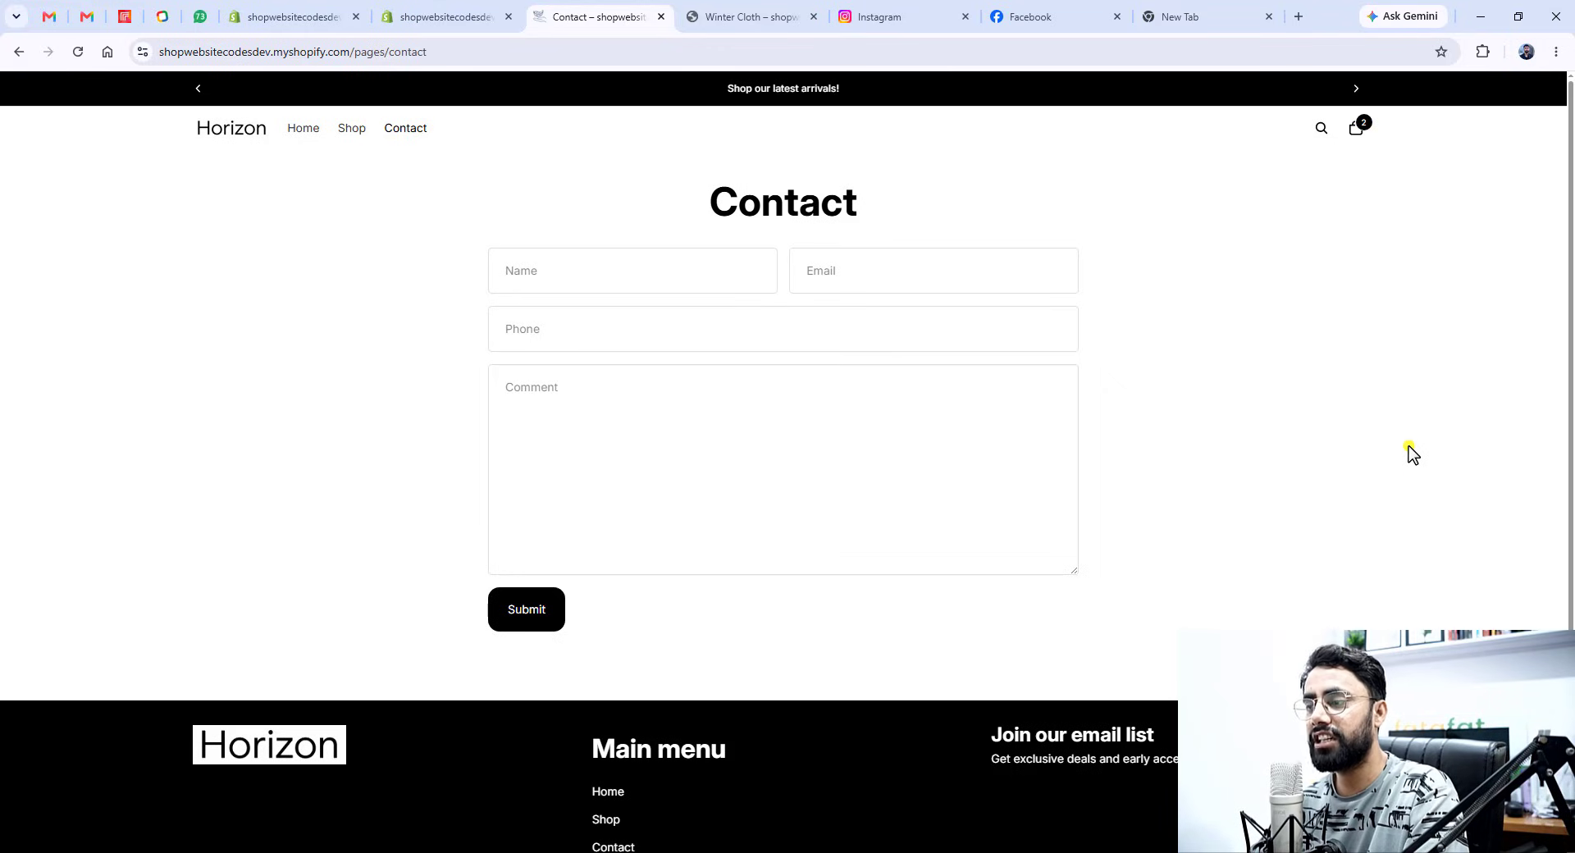
- Return to the storefront homepage and review its New Arrivals banner, Winter Collection and footer
{"action": "left_click", "coordinate": [231, 136]}
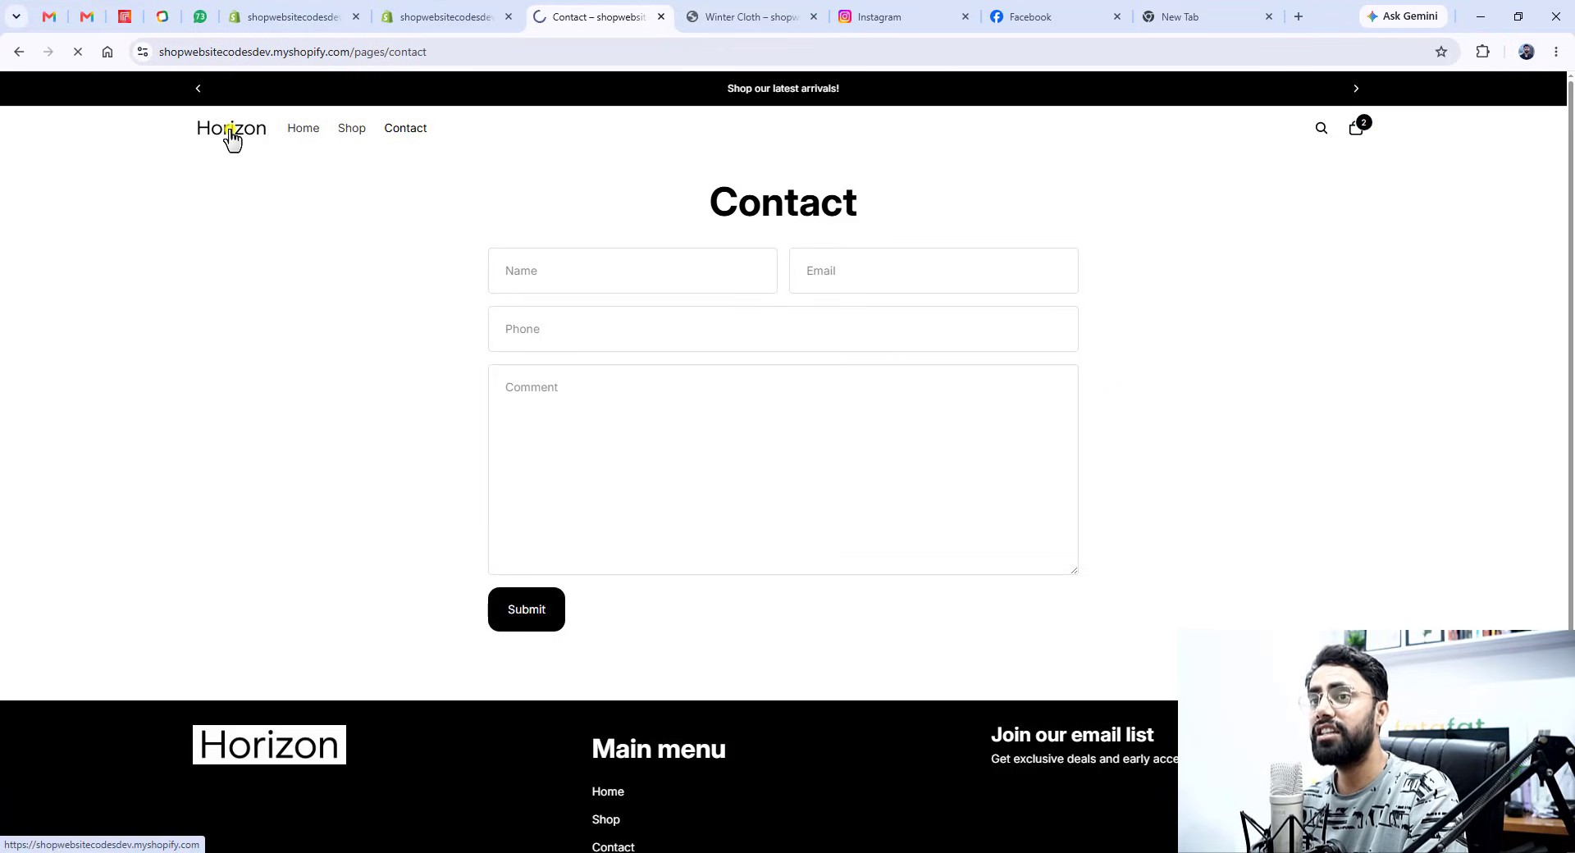
{"action": "scroll", "coordinate": [1356, 466], "scroll_direction": "down", "scroll_amount": 5}
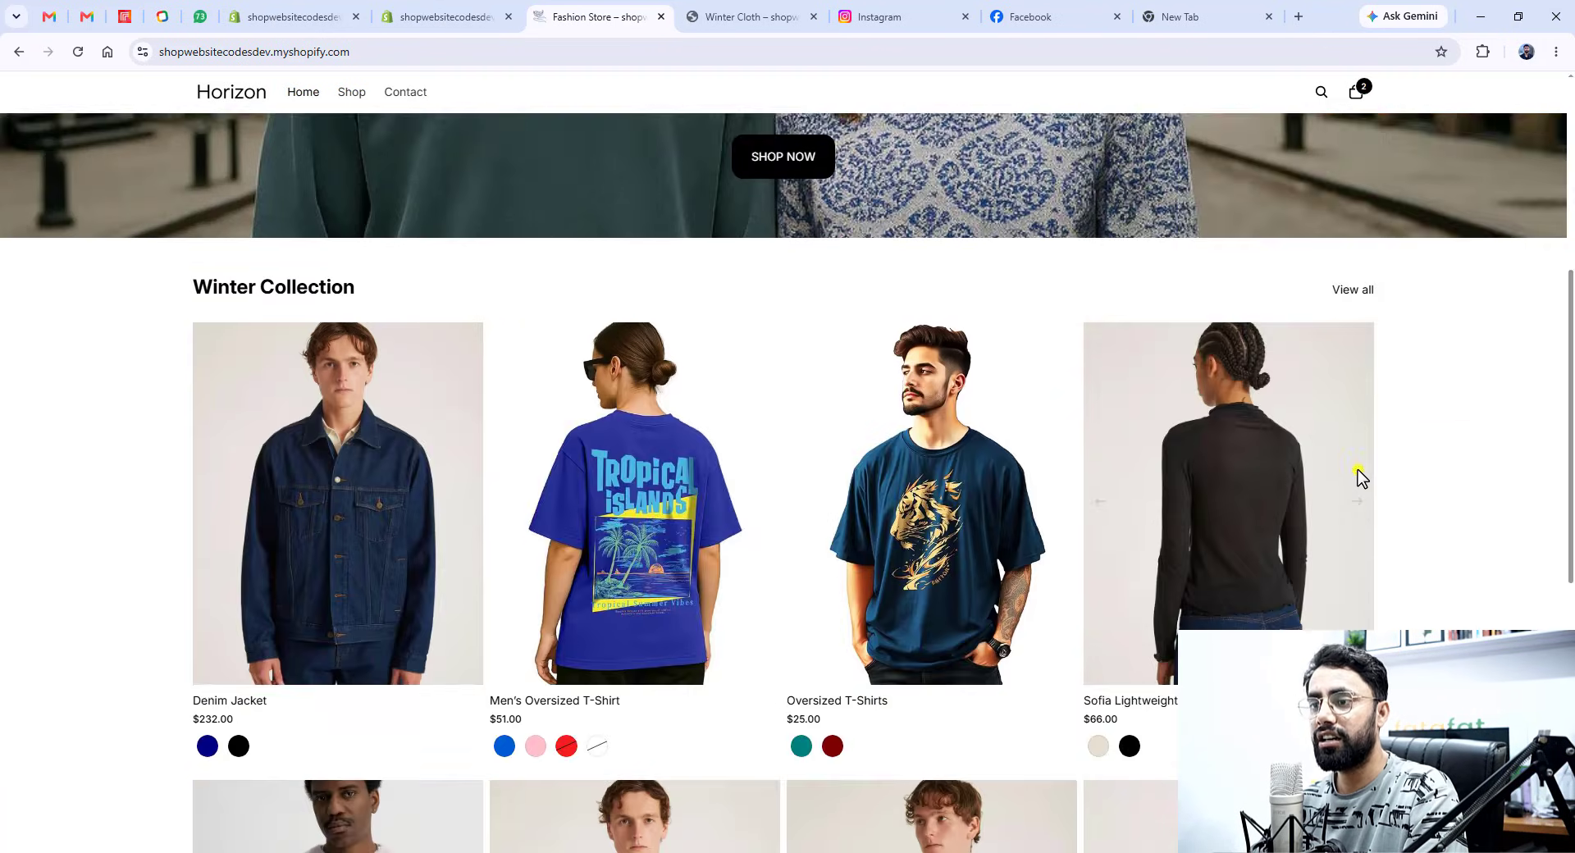
{"action": "scroll", "coordinate": [1358, 480], "scroll_direction": "down", "scroll_amount": 7}
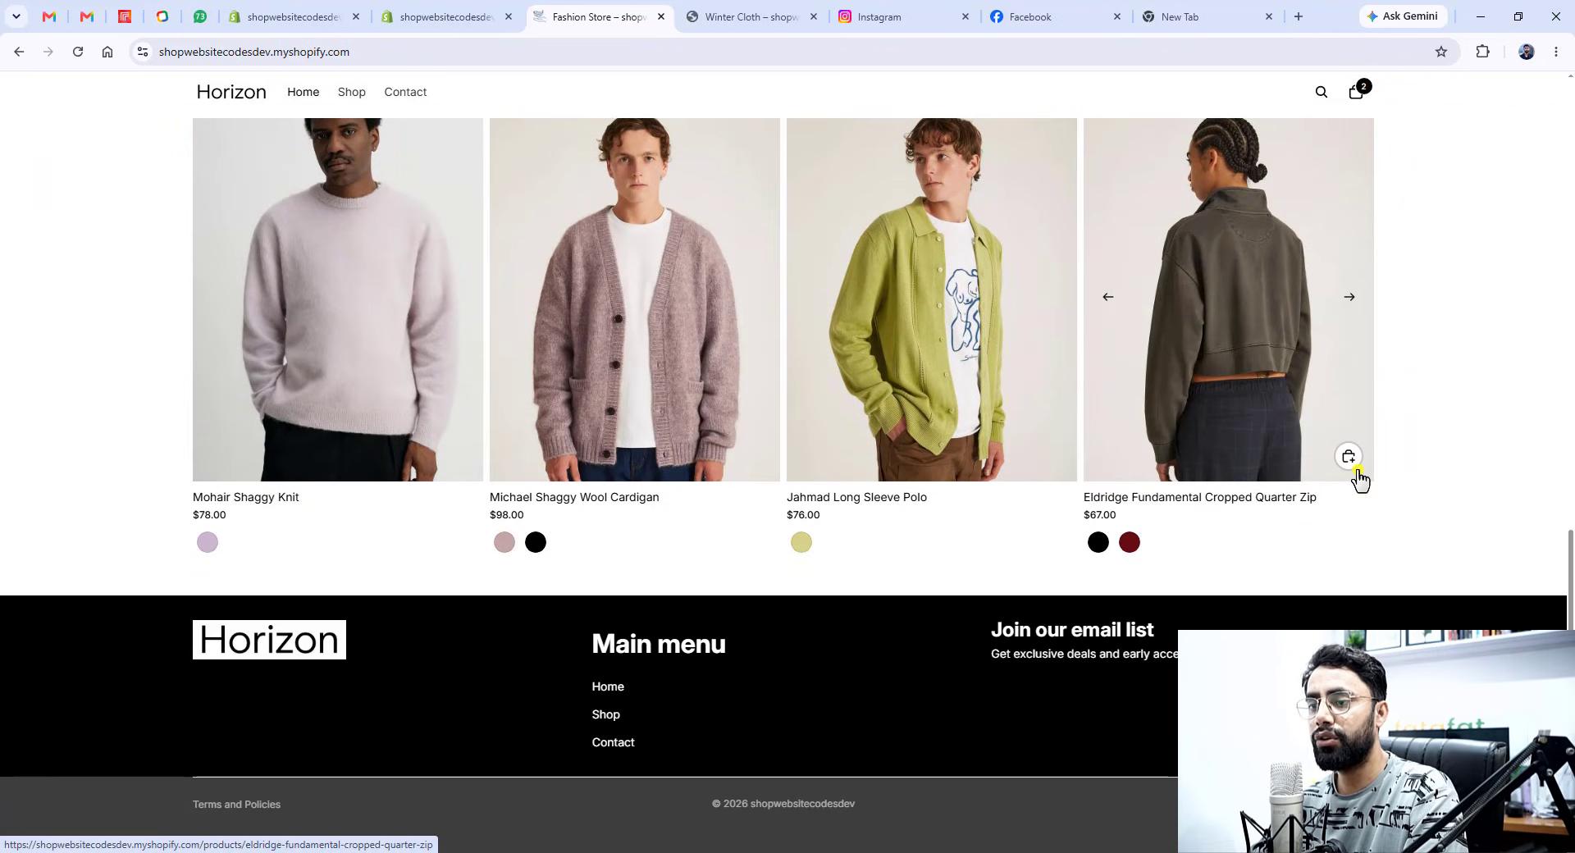
{"action": "scroll", "coordinate": [1358, 480], "scroll_direction": "up", "scroll_amount": 3}
{"action": "scroll", "coordinate": [1359, 480], "scroll_direction": "up", "scroll_amount": 10}
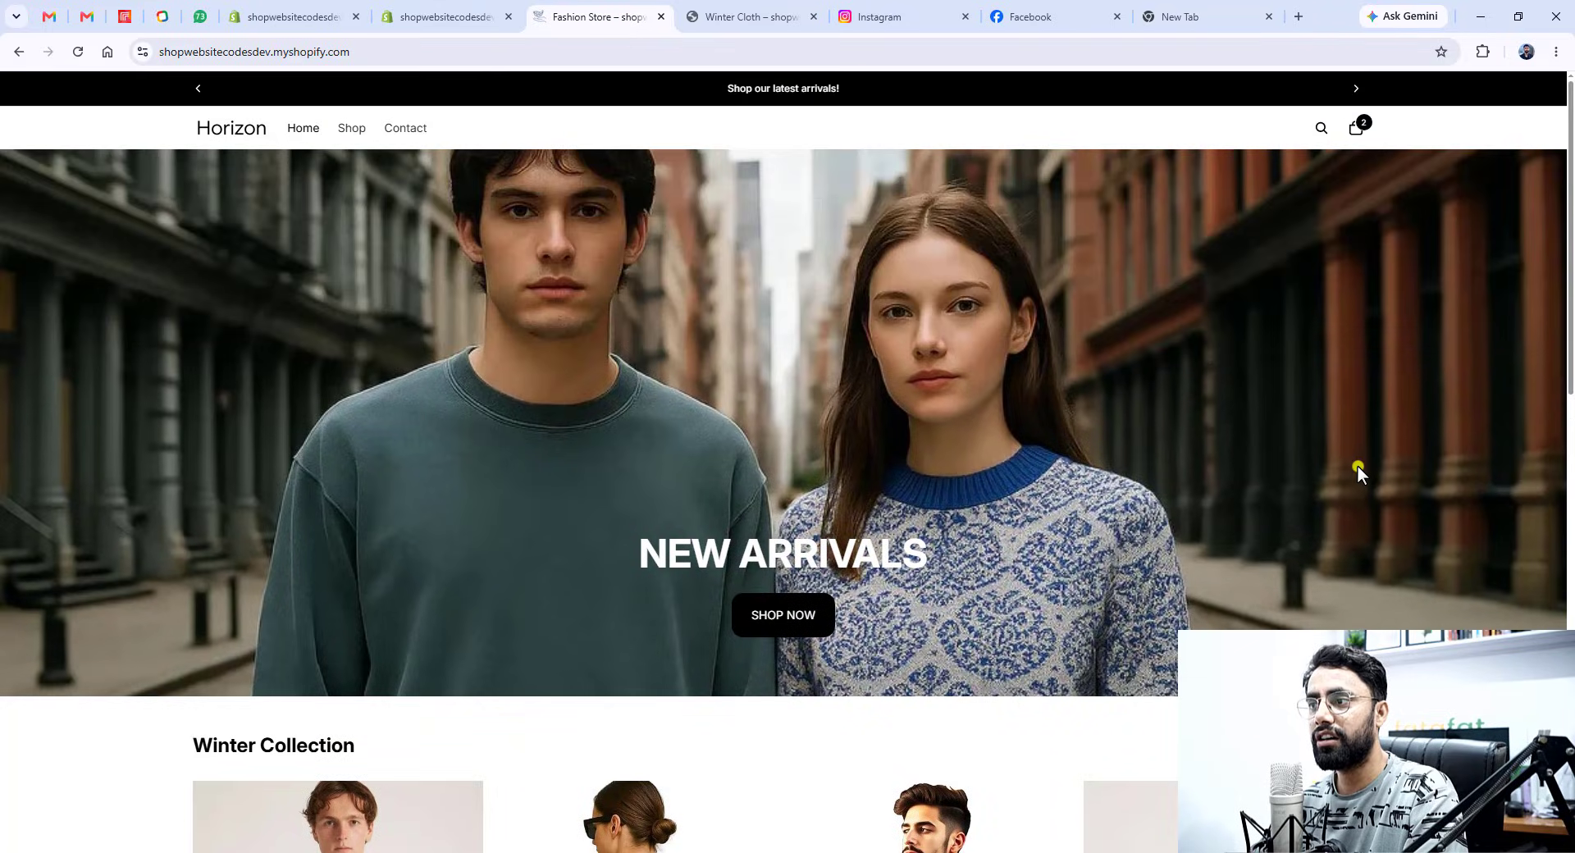
{"action": "scroll", "coordinate": [468, 404], "scroll_direction": "down", "scroll_amount": 6}
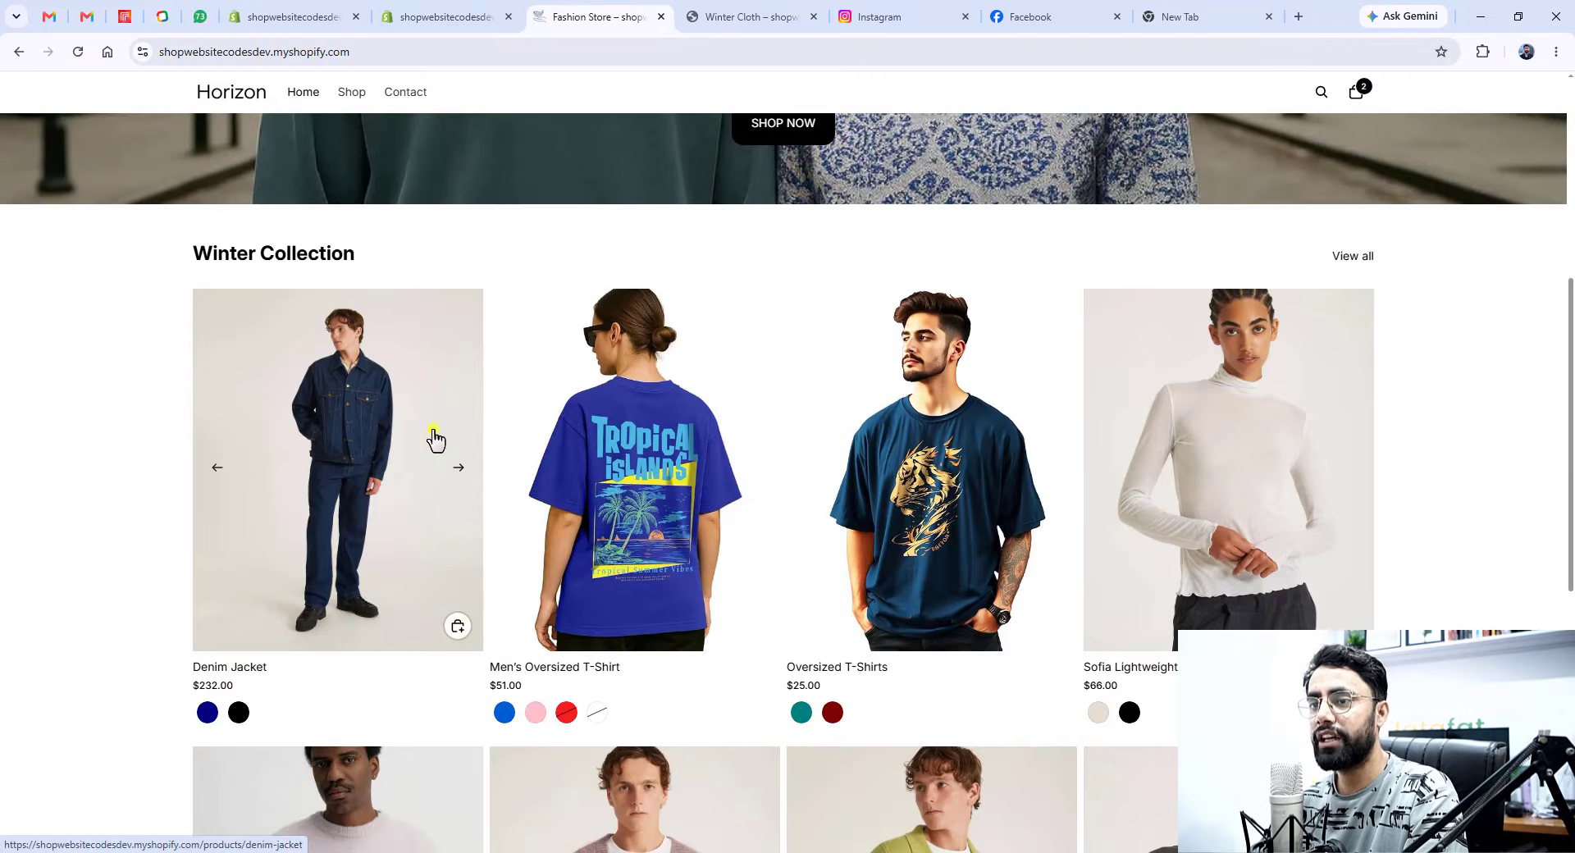
- Open the Denim Jacket from the Winter Collection and review its images and the recommended products section
{"action": "left_click", "coordinate": [348, 443]}
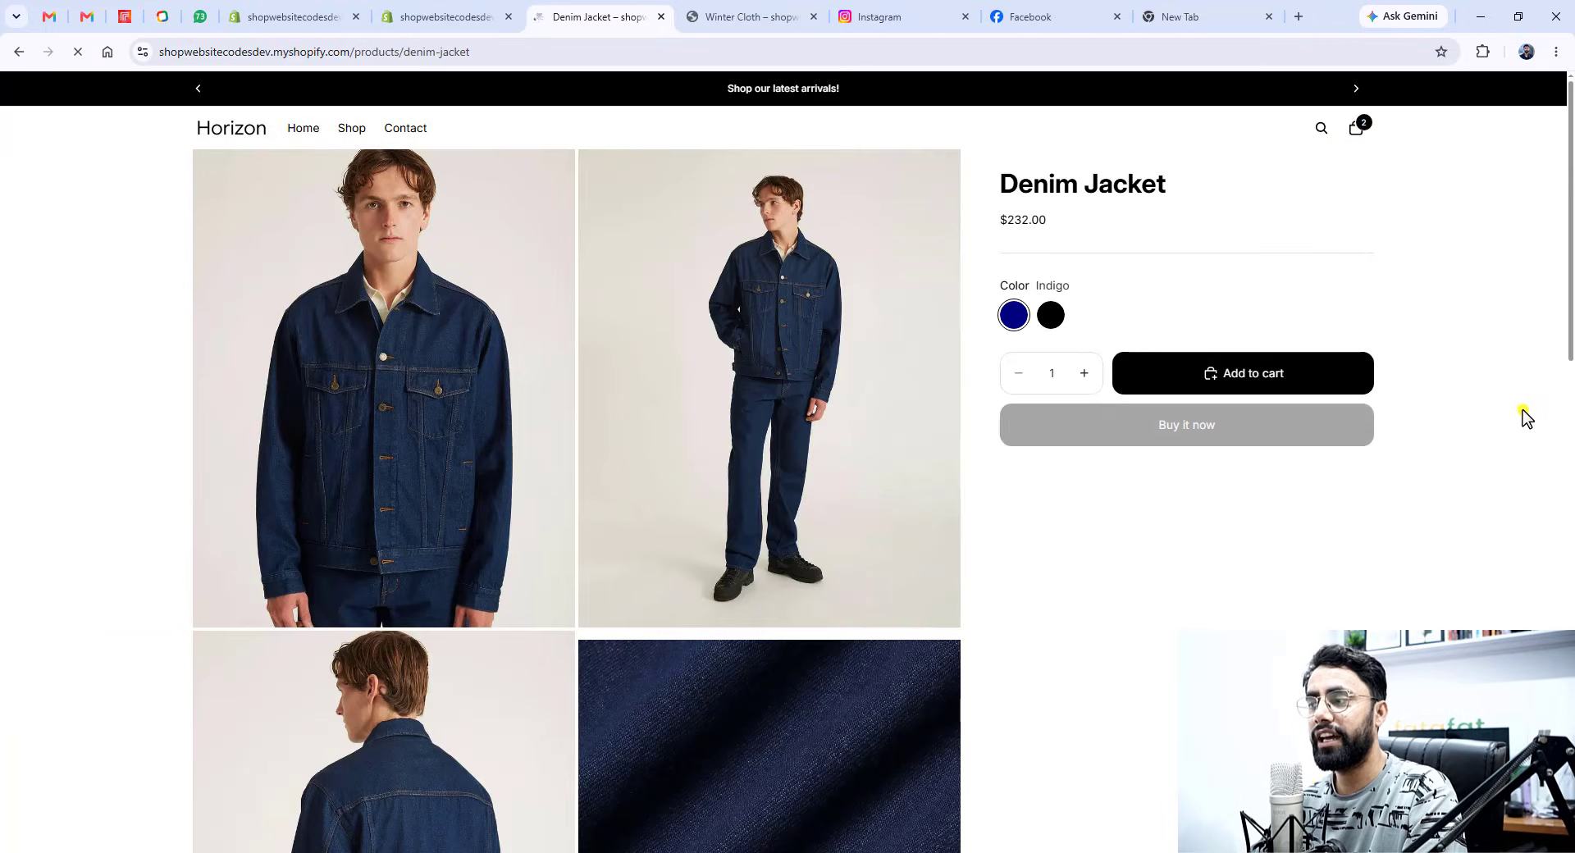
{"action": "scroll", "coordinate": [1523, 417], "scroll_direction": "down", "scroll_amount": 13}
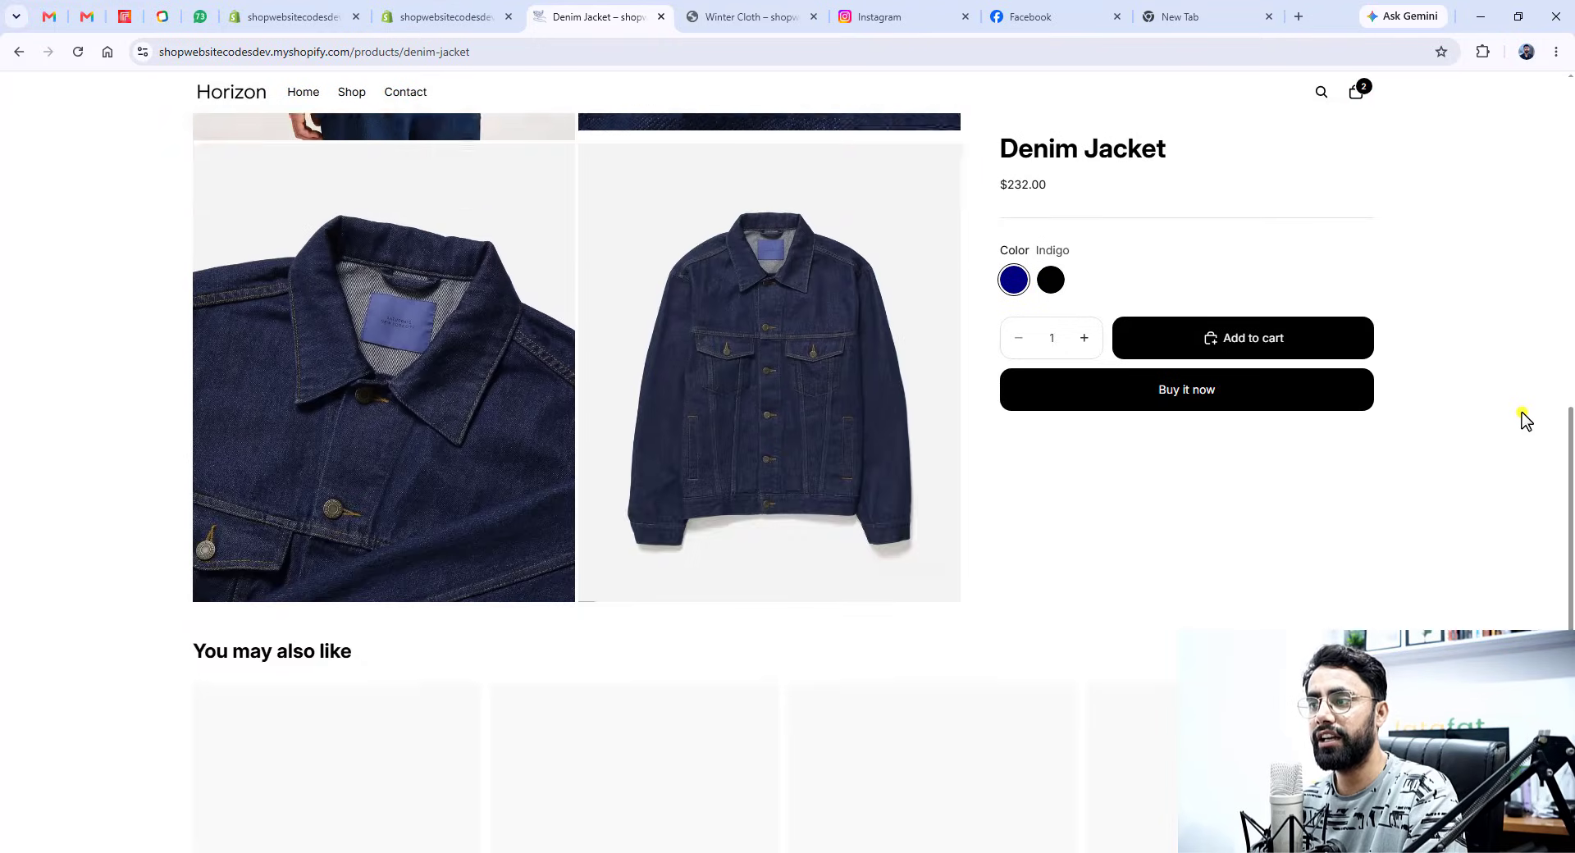
{"action": "scroll", "coordinate": [1524, 420], "scroll_direction": "down", "scroll_amount": 4}
{"action": "scroll", "coordinate": [1524, 420], "scroll_direction": "up", "scroll_amount": 17}
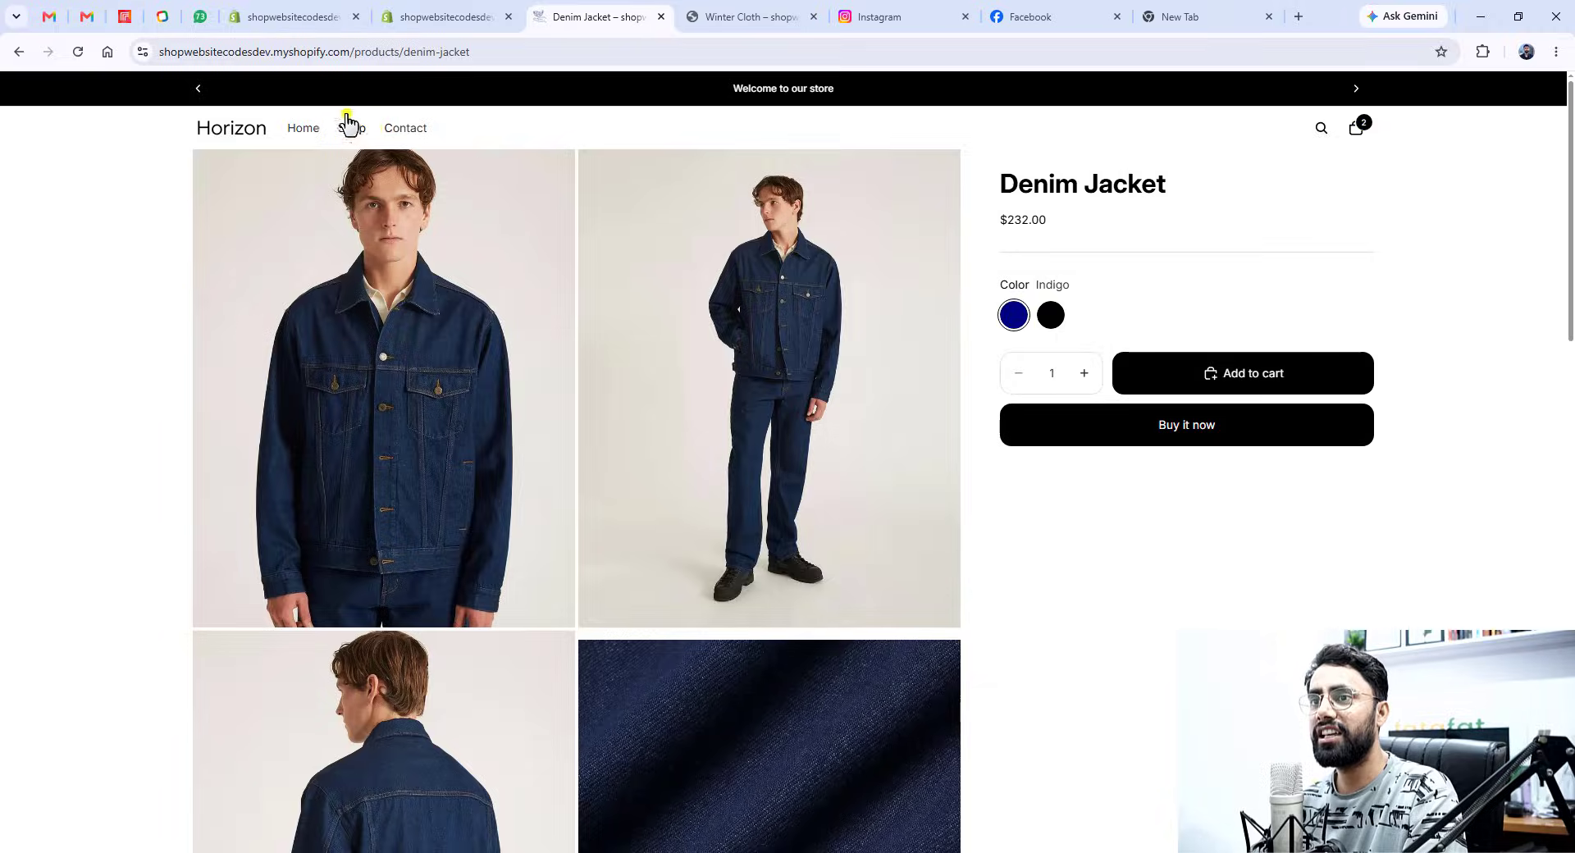
- View the storefront's Contact page, review the full product grid and footer on the Shop page, and return to the homepage
{"action": "left_click", "coordinate": [405, 130]}
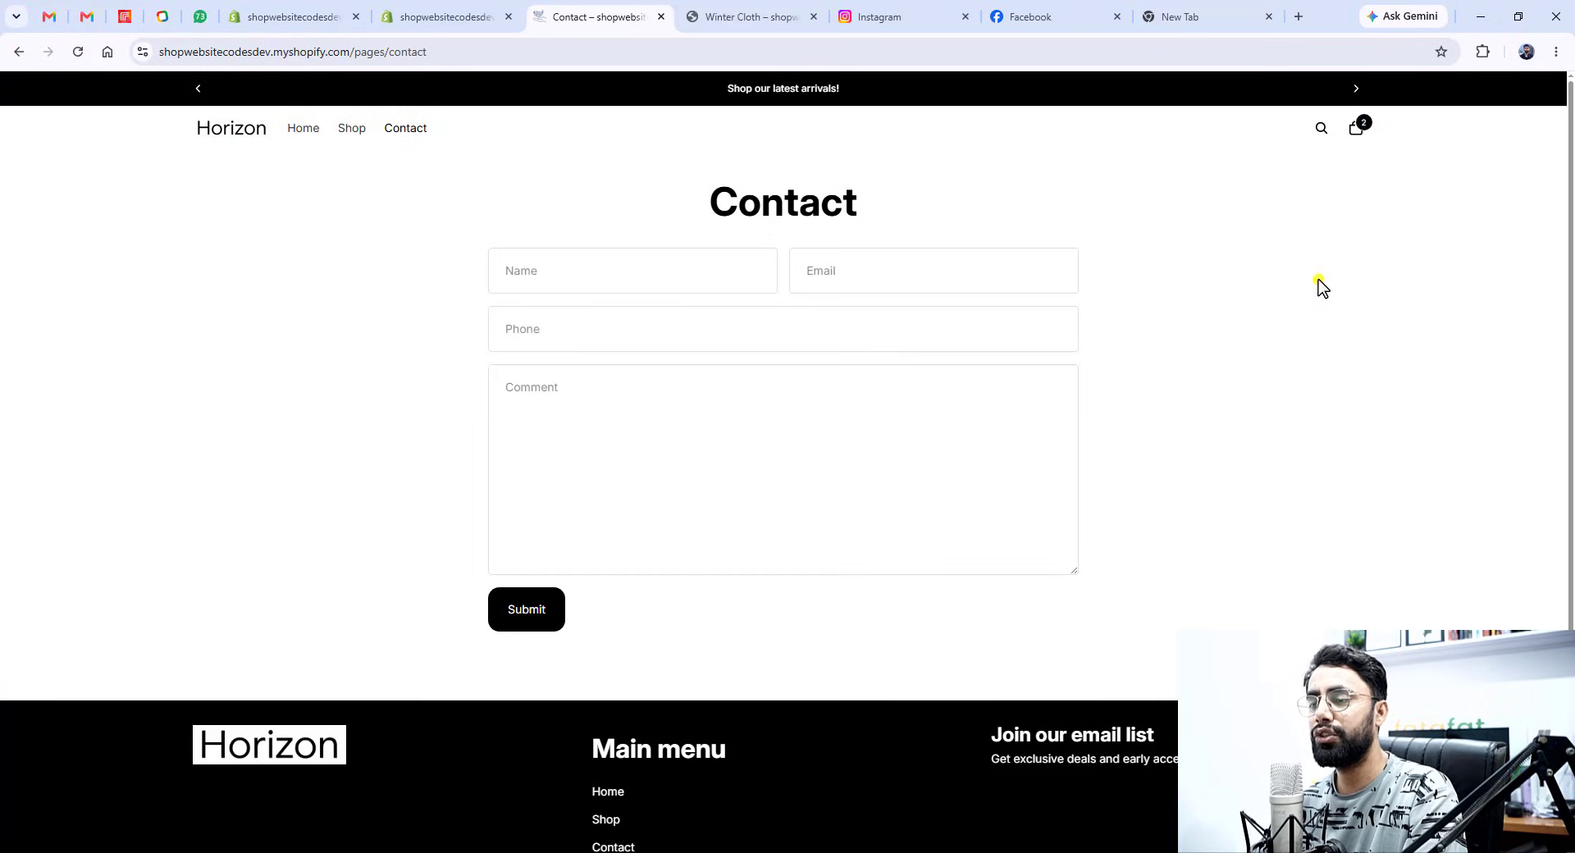
{"action": "left_click", "coordinate": [351, 131]}
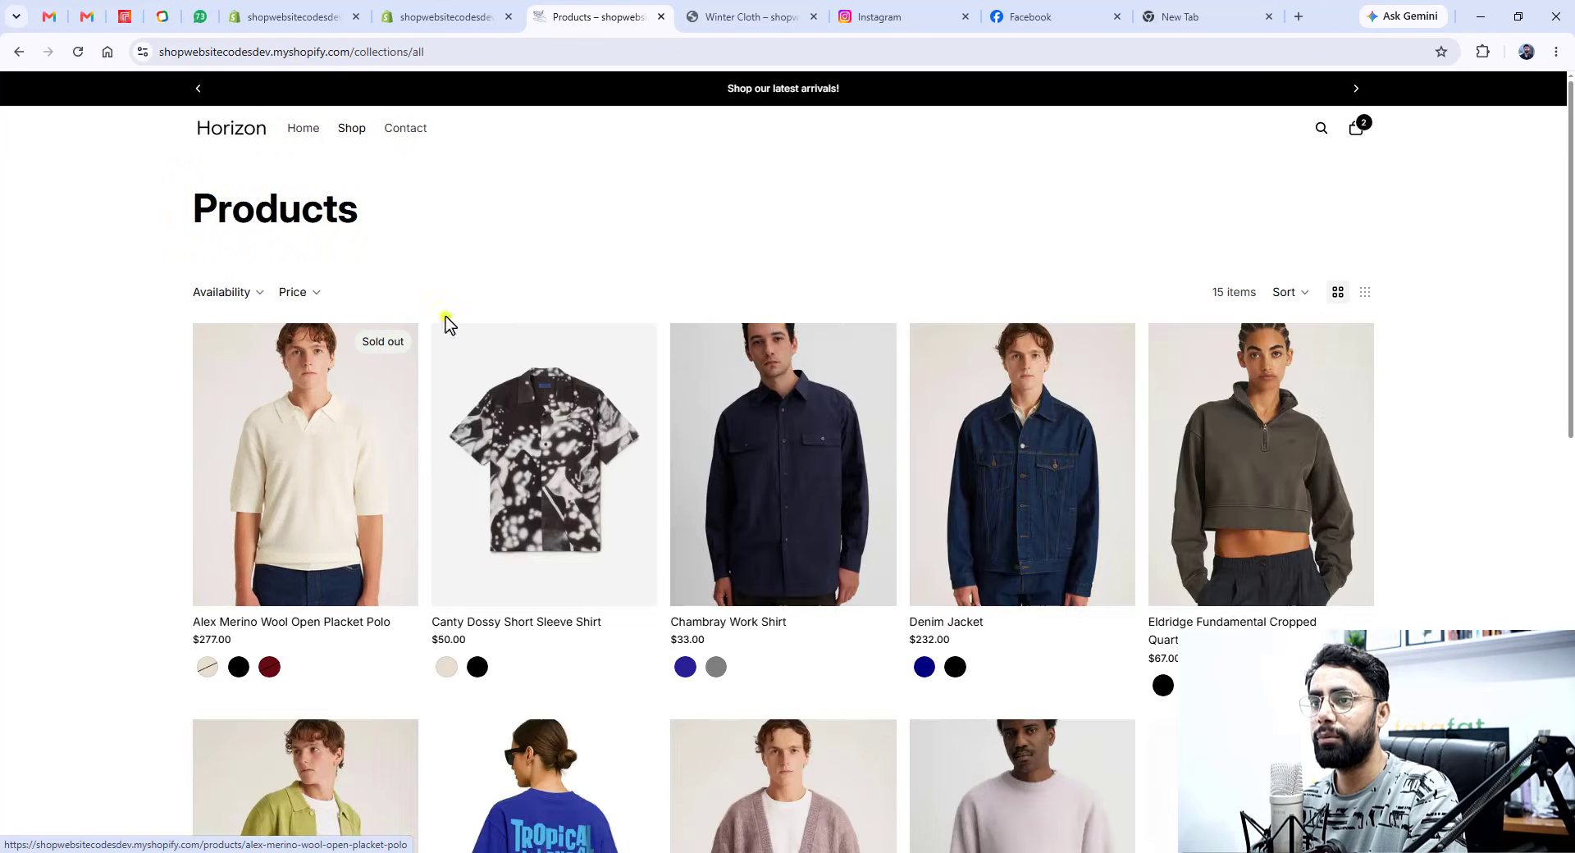
{"action": "scroll", "coordinate": [1519, 456], "scroll_direction": "down", "scroll_amount": 7}
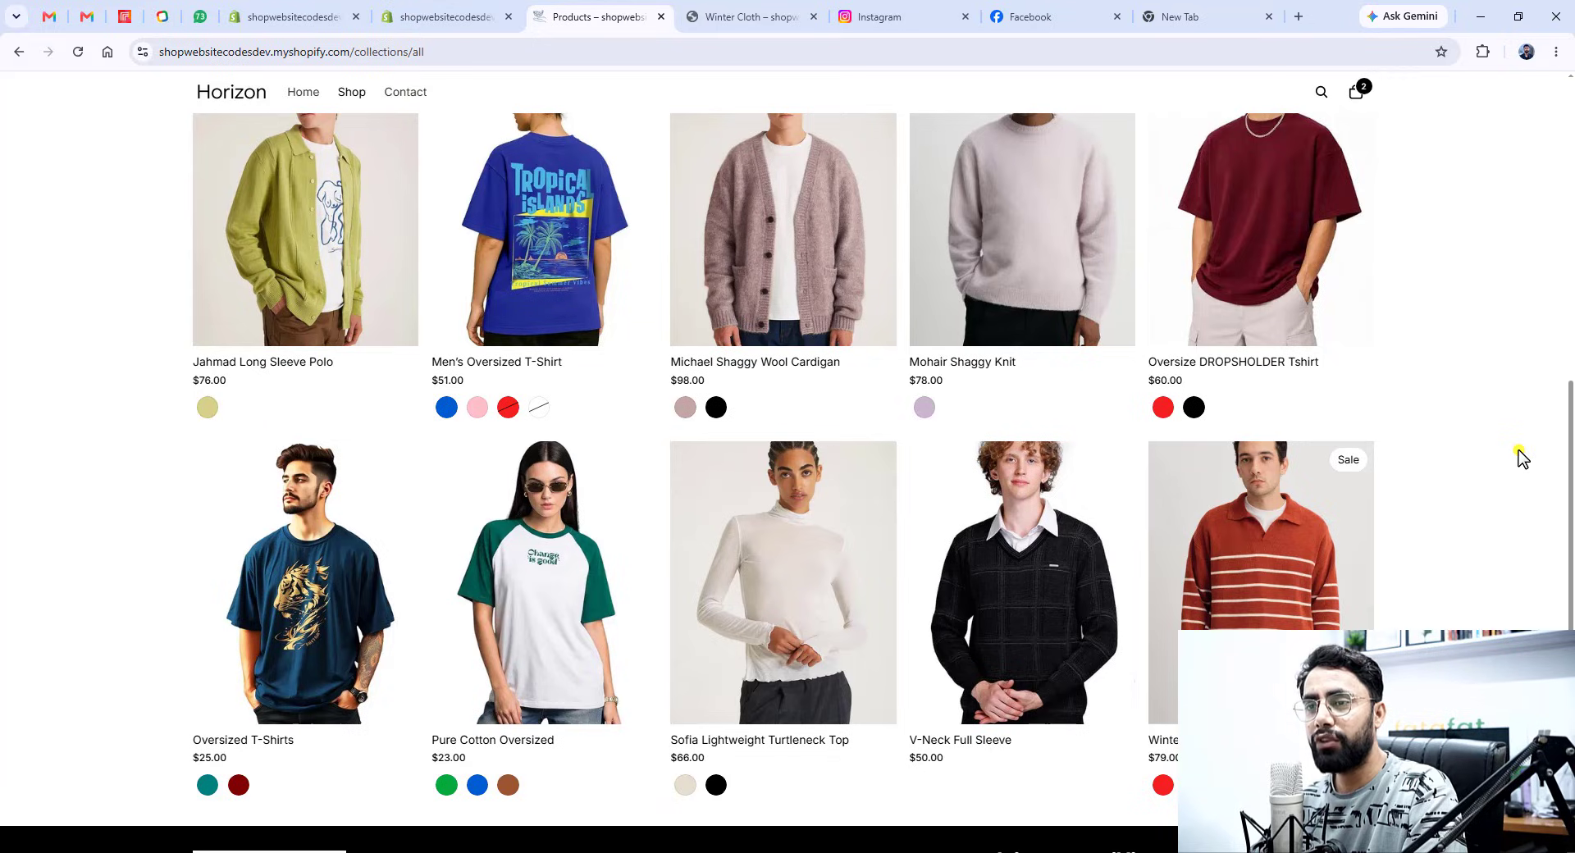
{"action": "scroll", "coordinate": [1519, 455], "scroll_direction": "down", "scroll_amount": 3}
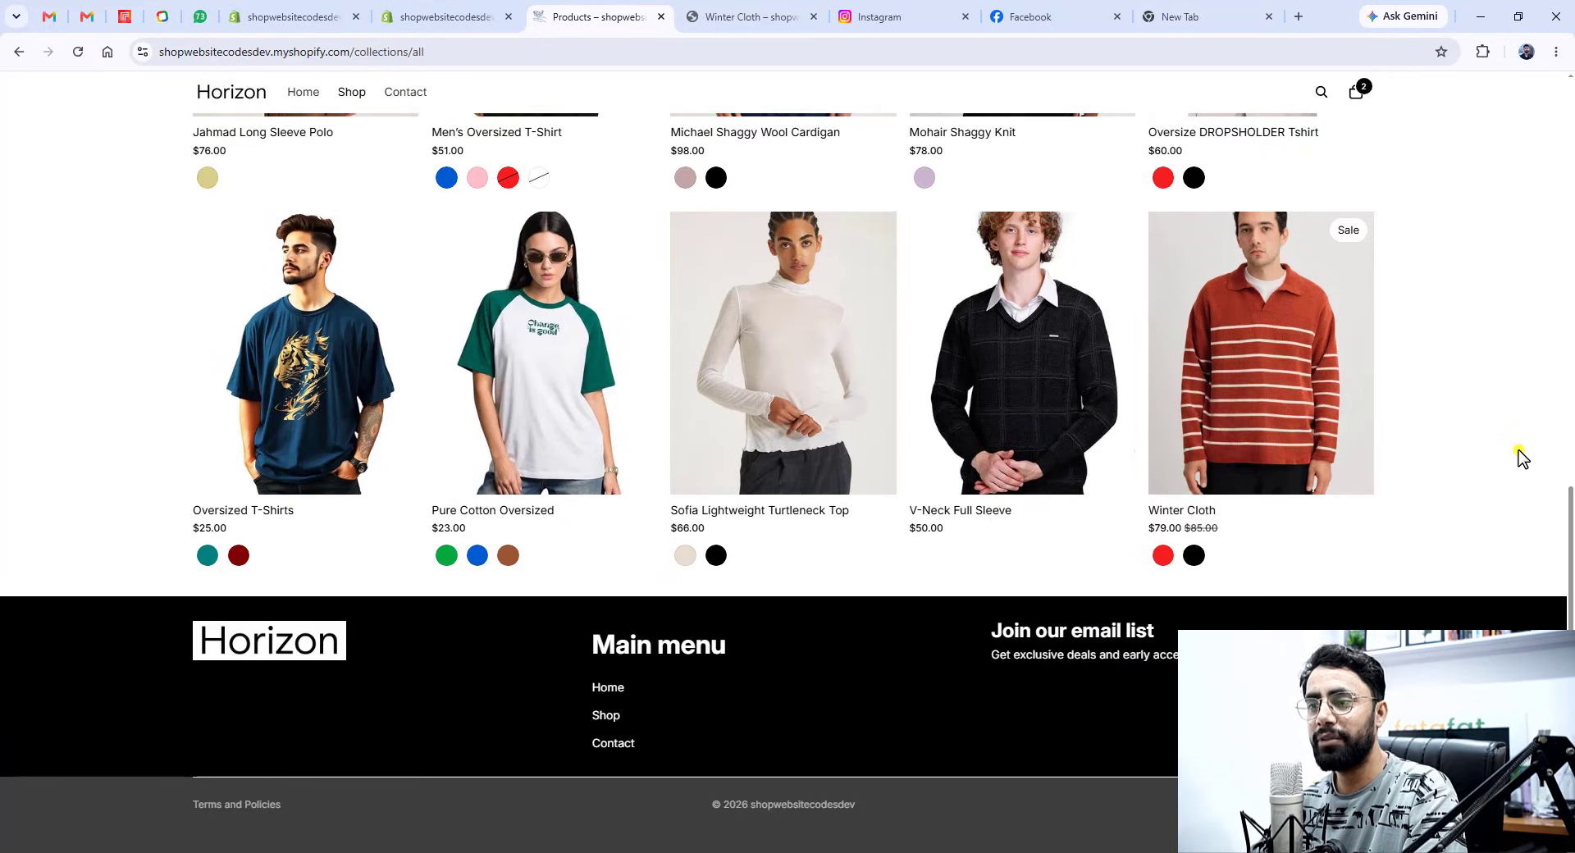
{"action": "scroll", "coordinate": [1518, 455], "scroll_direction": "up", "scroll_amount": 11}
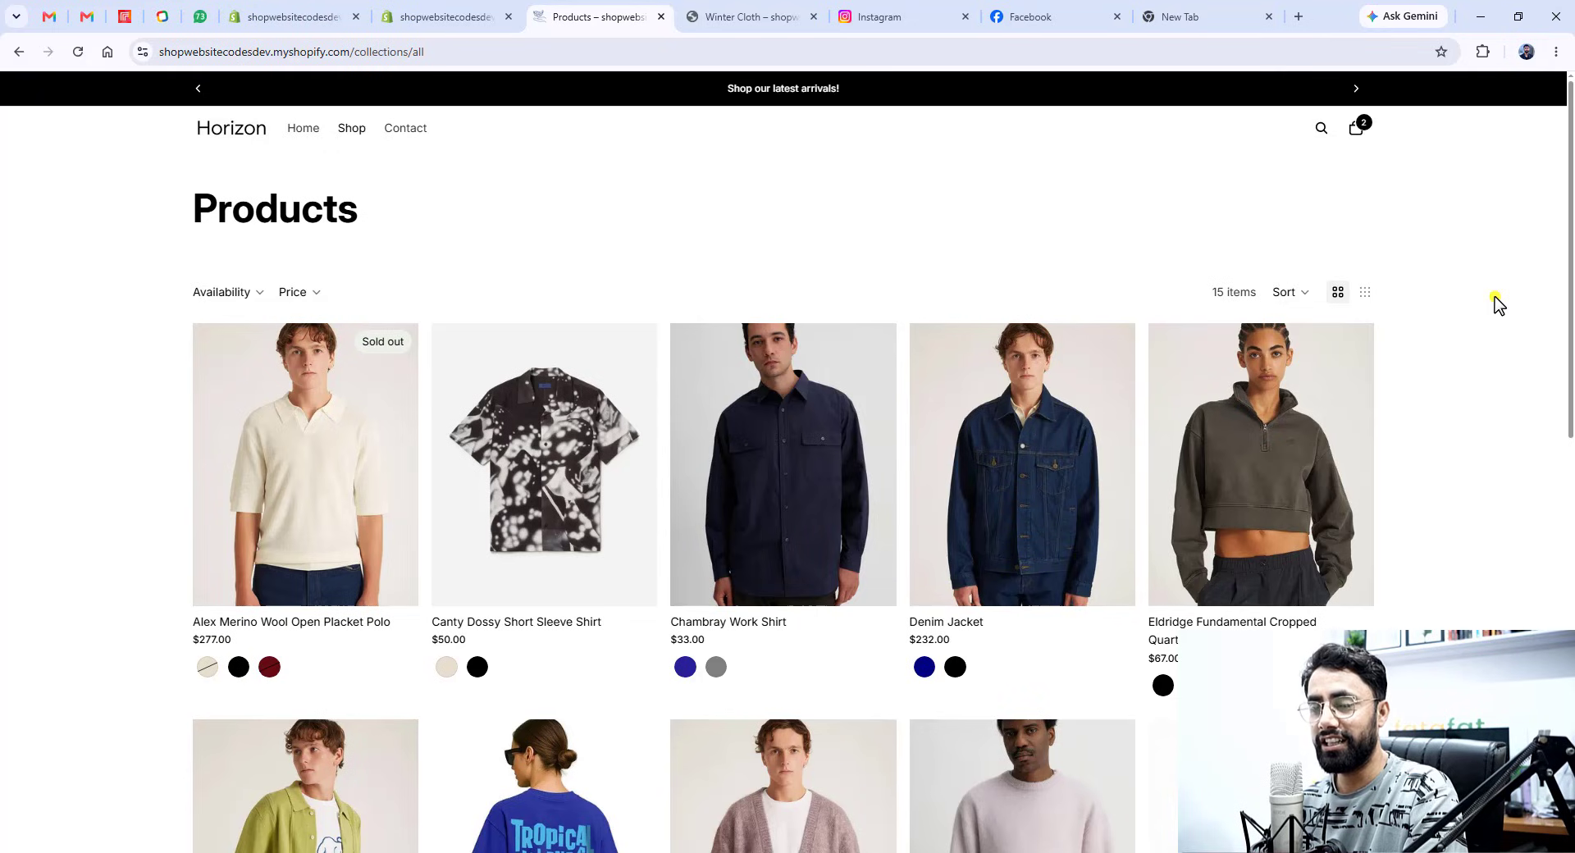
{"action": "left_click", "coordinate": [230, 130]}
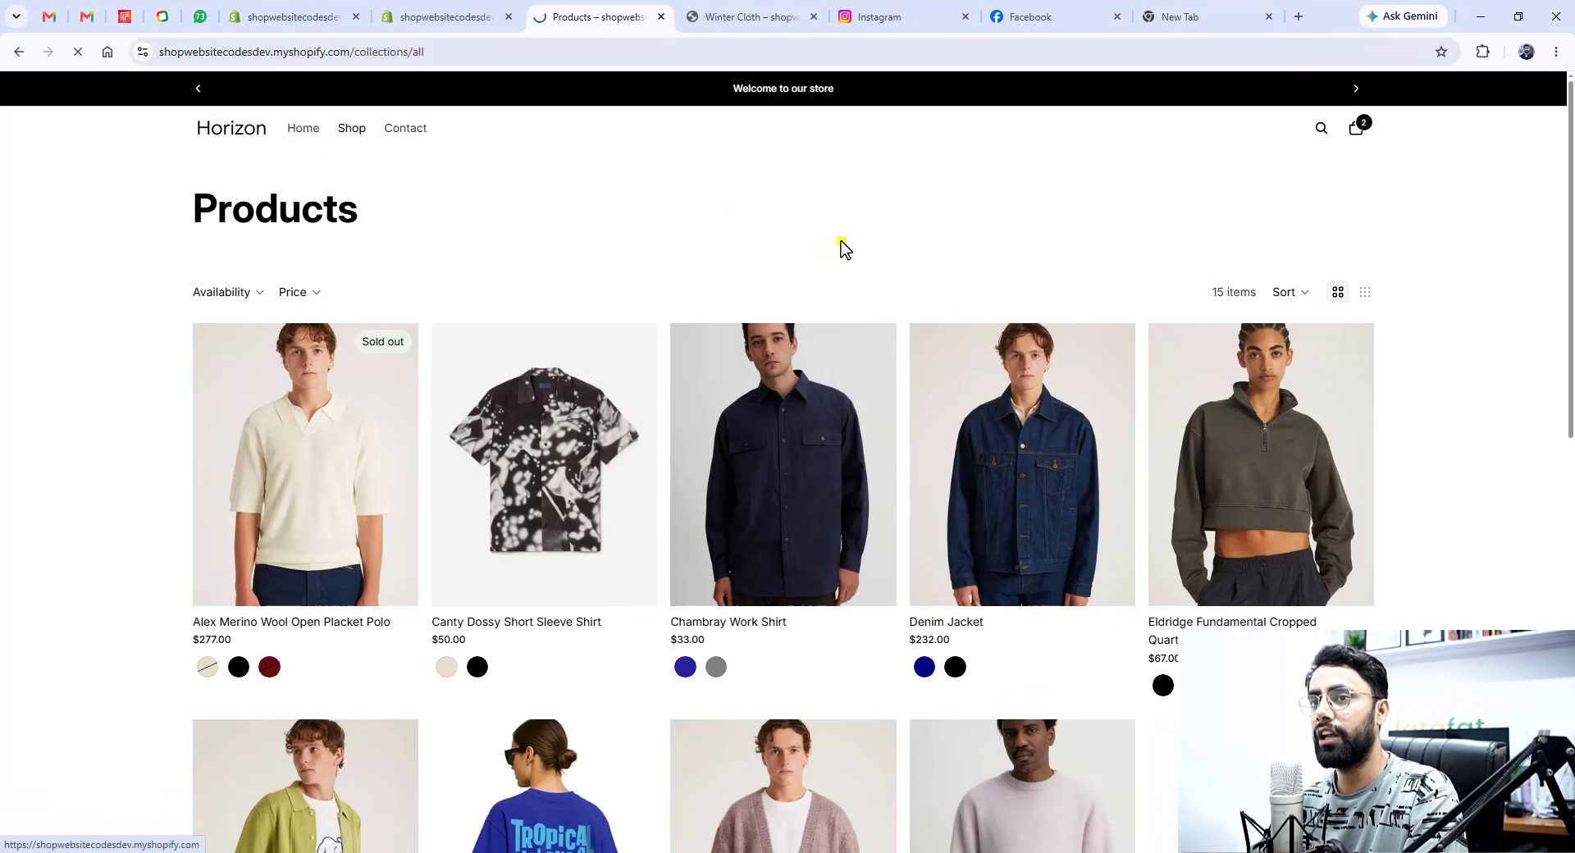